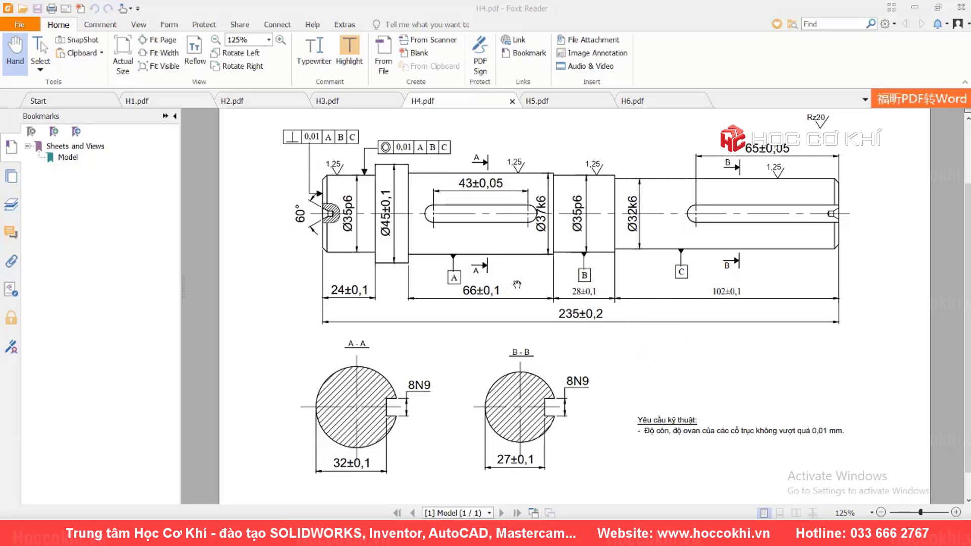
- Scroll through the H4.pdf shaft drawing down to the A-A and B-B sections and technical requirements
scroll(850, 268, "down", 1)
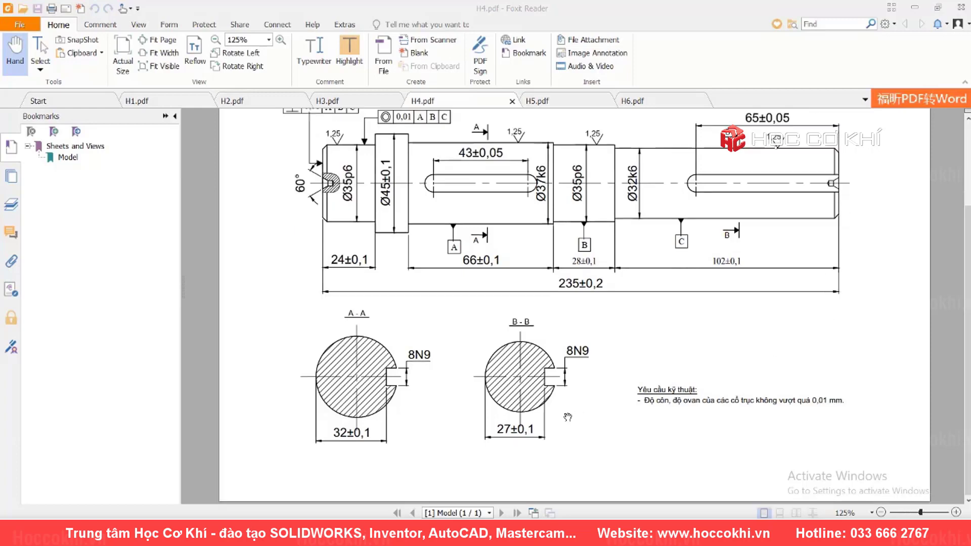
scroll(543, 211, "up", 3)
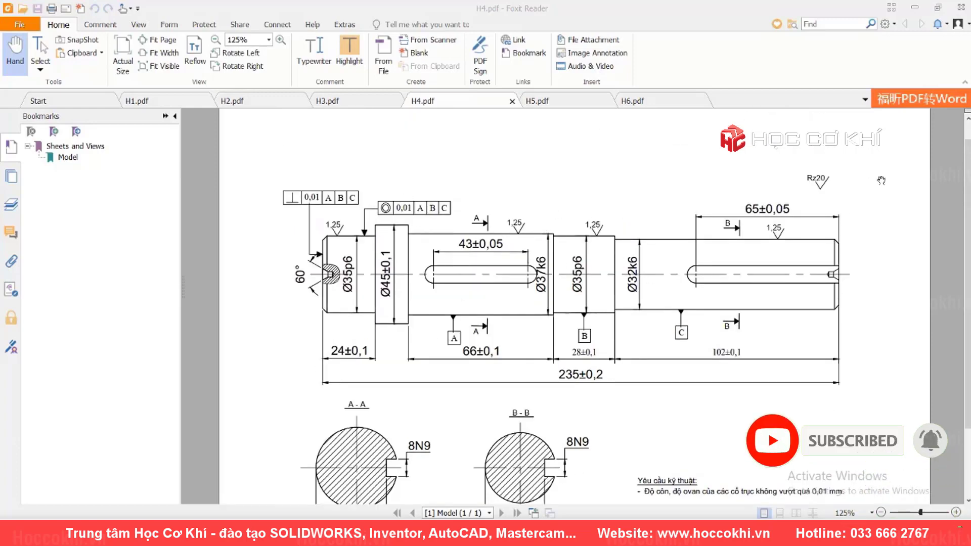
scroll(436, 285, "down", 1)
scroll(436, 284, "down", 1)
scroll(442, 279, "up", 2)
scroll(616, 388, "down", 3)
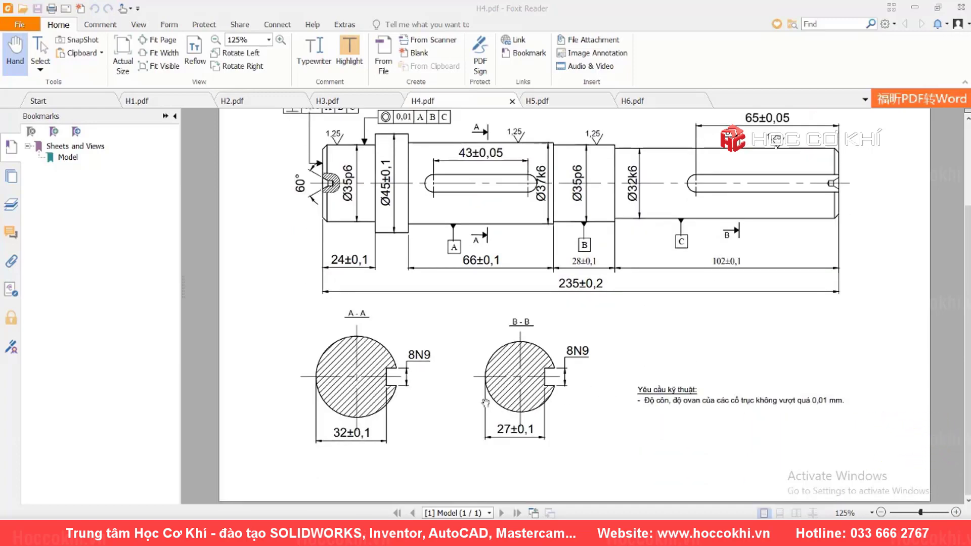
scroll(484, 405, "up", 1)
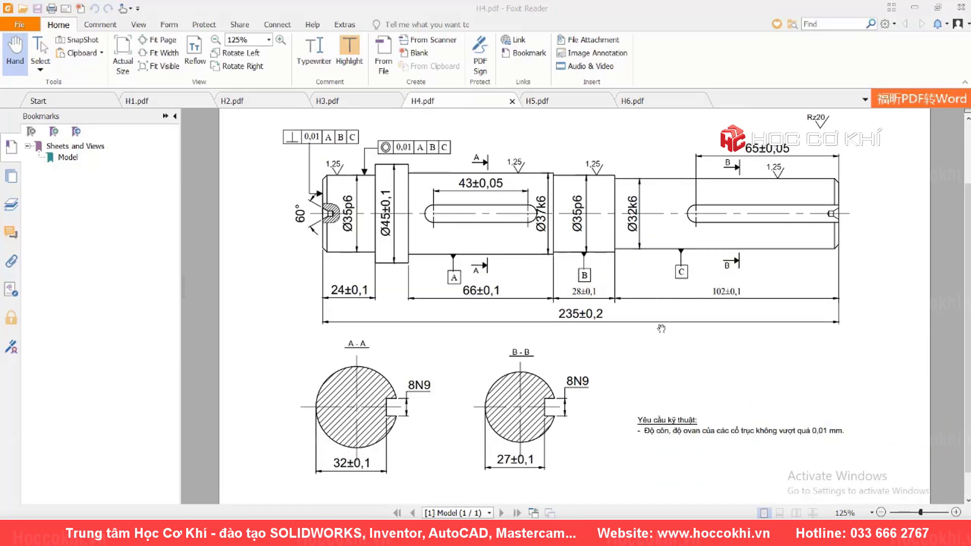
scroll(662, 328, "up", 2)
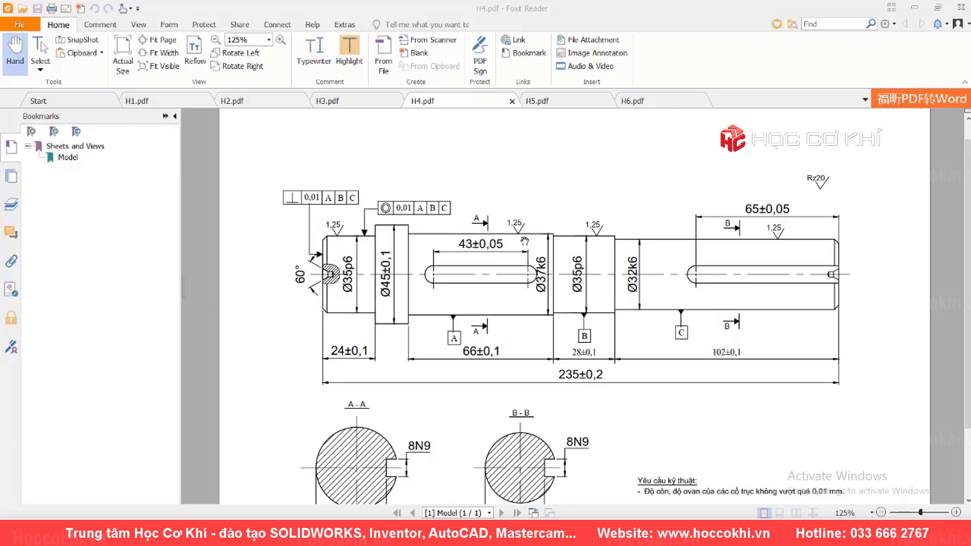
scroll(526, 231, "up", 1, "ctrl")
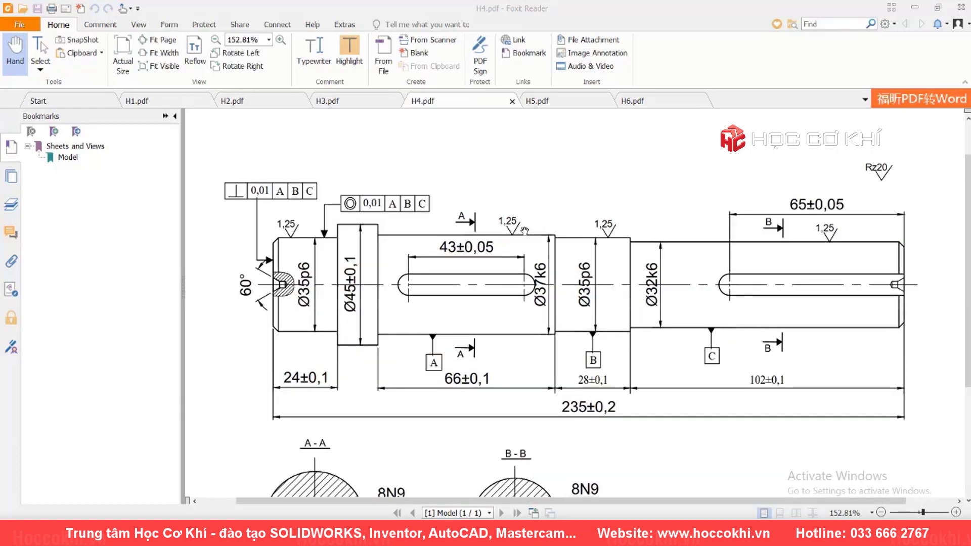
scroll(525, 231, "up", 2, "ctrl")
scroll(520, 223, "down", 2, "ctrl")
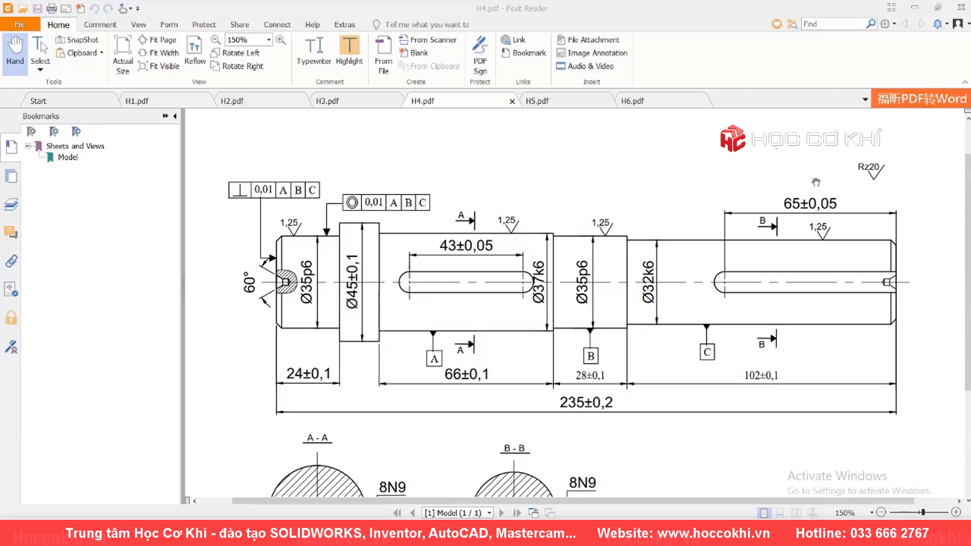
scroll(872, 233, "down", 1, "ctrl")
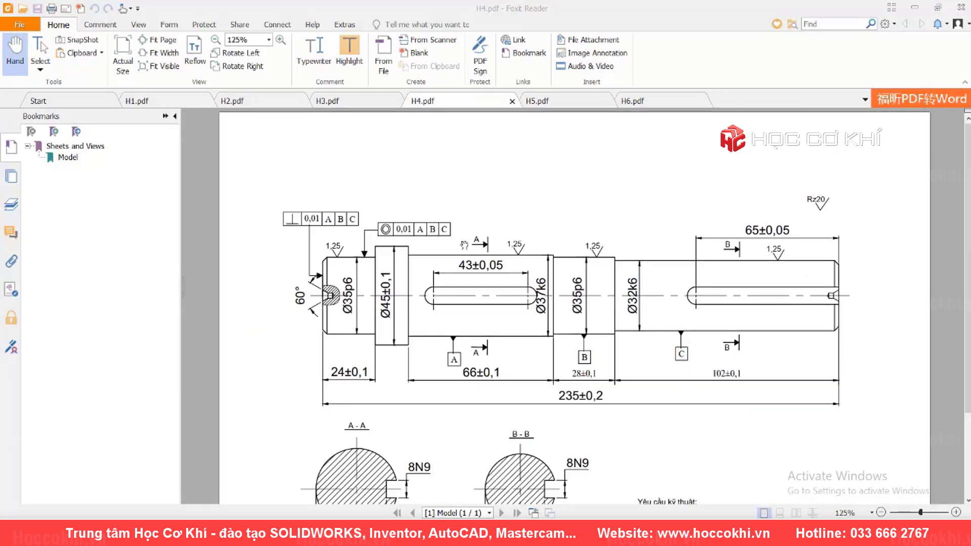
scroll(428, 284, "down", 3)
scroll(517, 273, "up", 2)
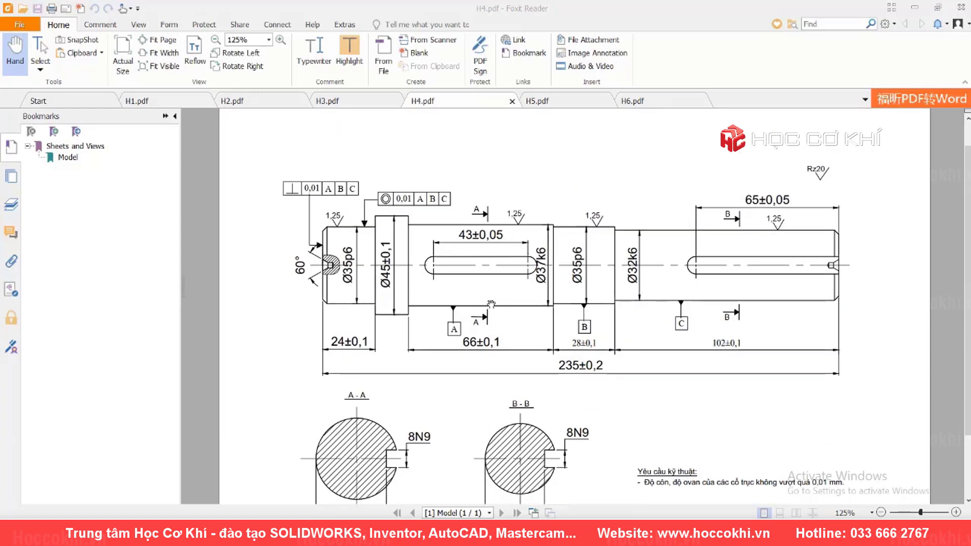
scroll(491, 304, "down", 2)
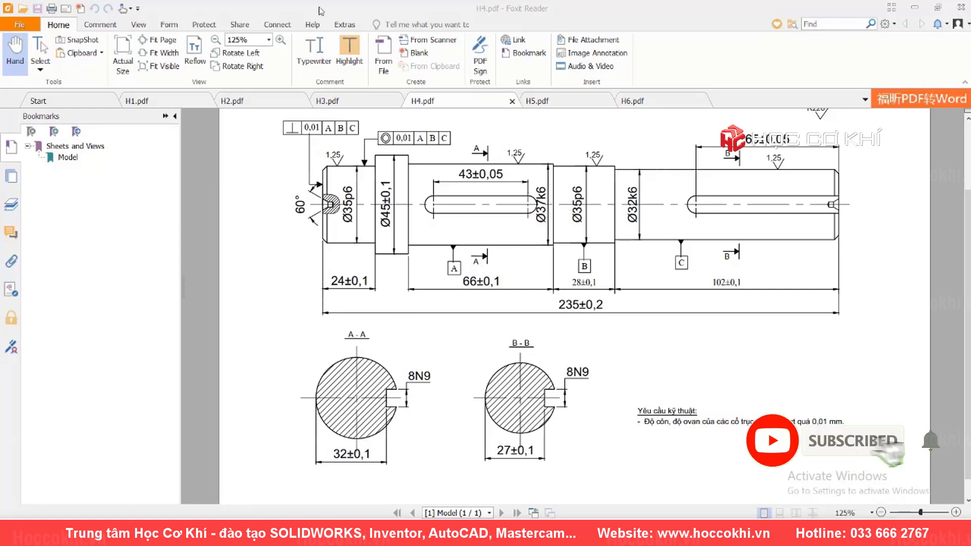
scroll(324, 43, "down", 1)
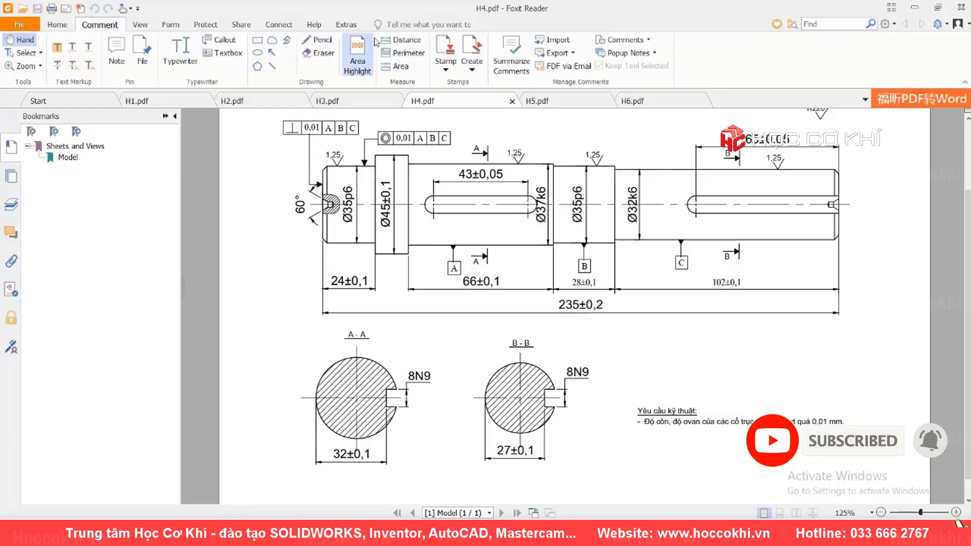
left_click(323, 41)
left_click_drag(487, 147, 484, 240)
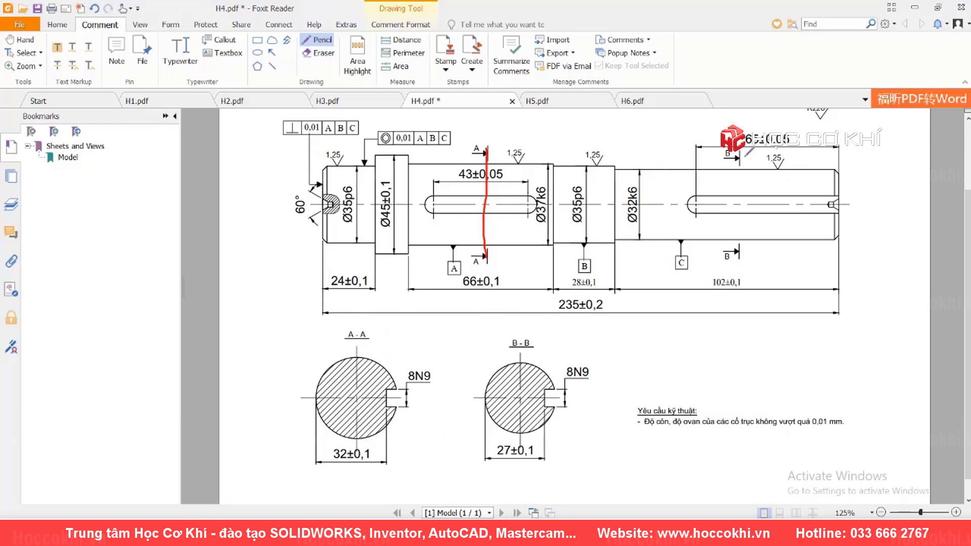
left_click_drag(740, 151, 742, 253)
left_click_drag(478, 387, 549, 446)
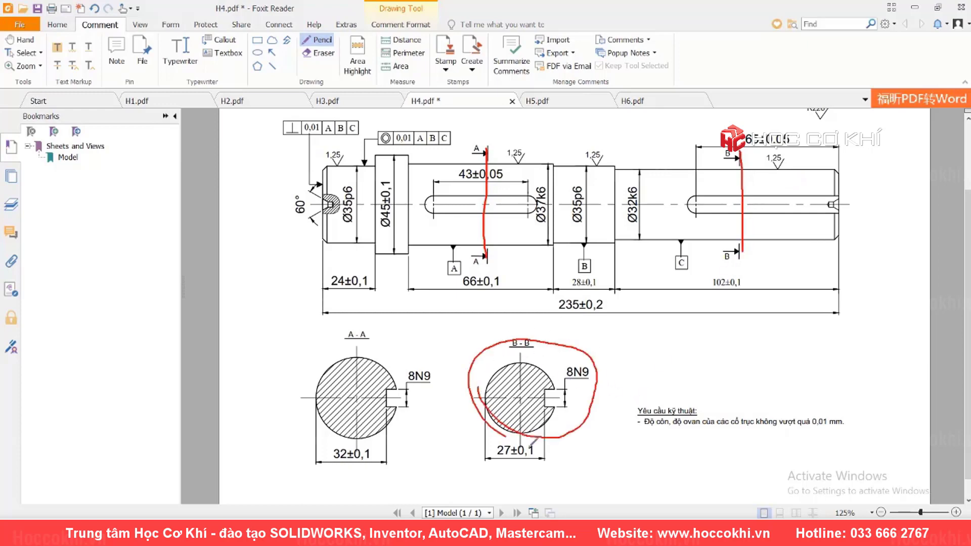
key("Escape")
key("ctrl+z")
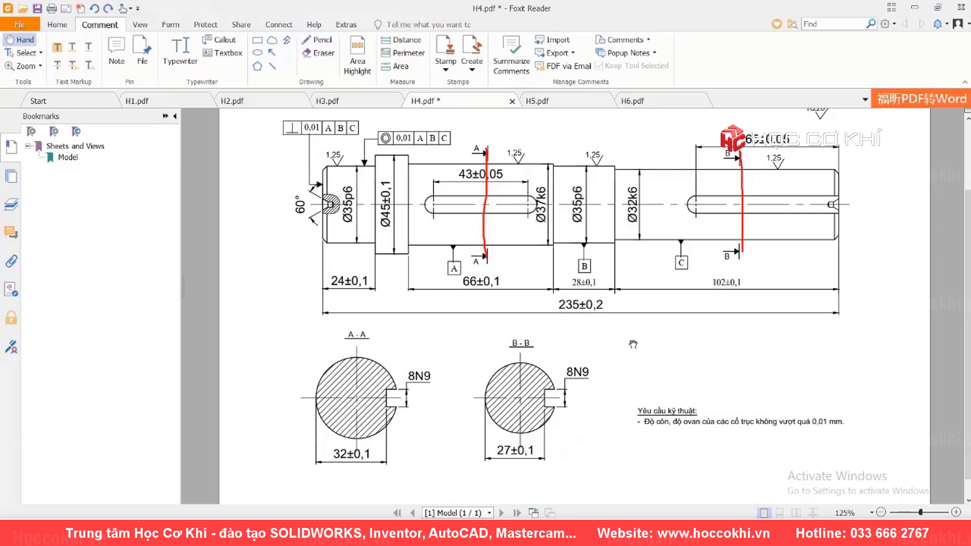
key("ctrl+z")
key("ctrl+z")
scroll(595, 282, "up", 3)
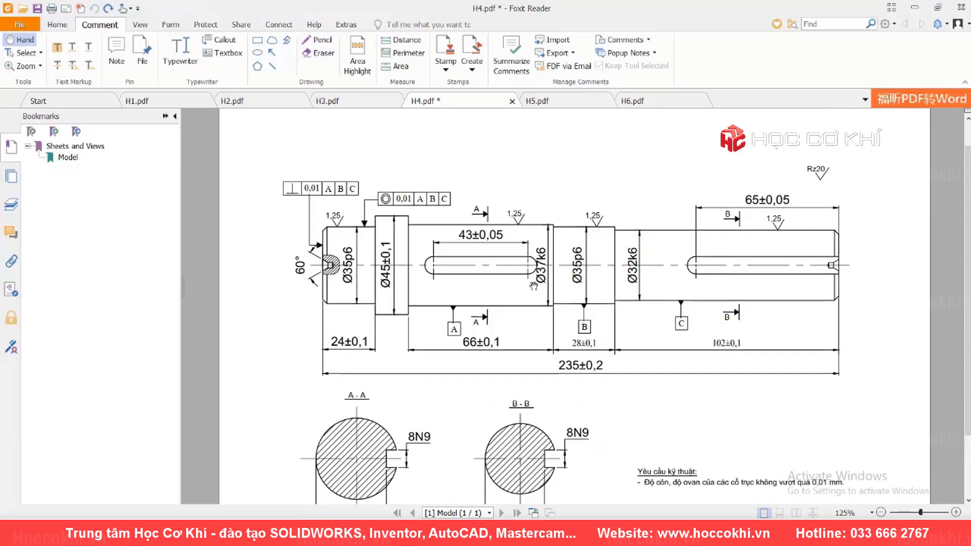
scroll(532, 279, "down", 2)
scroll(425, 262, "up", 2)
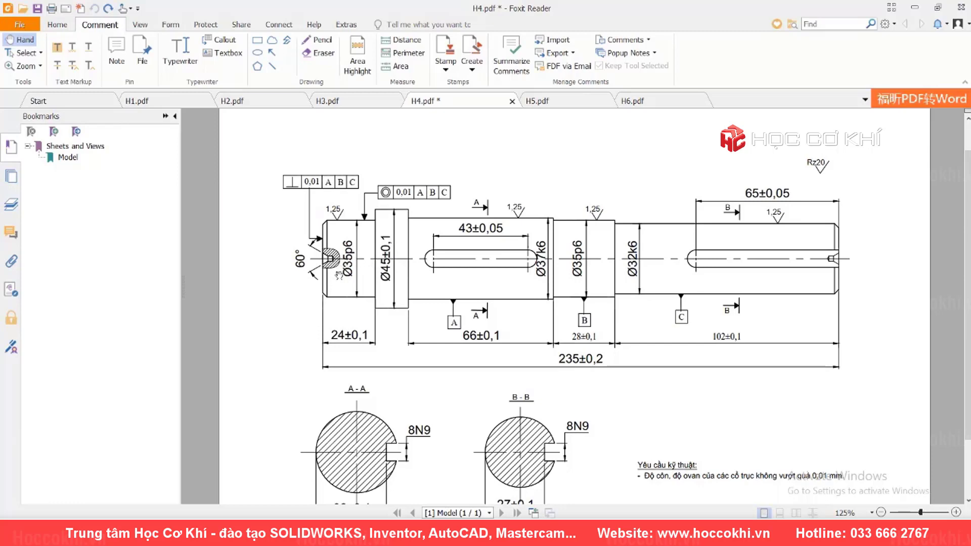
scroll(339, 274, "down", 2, "ctrl")
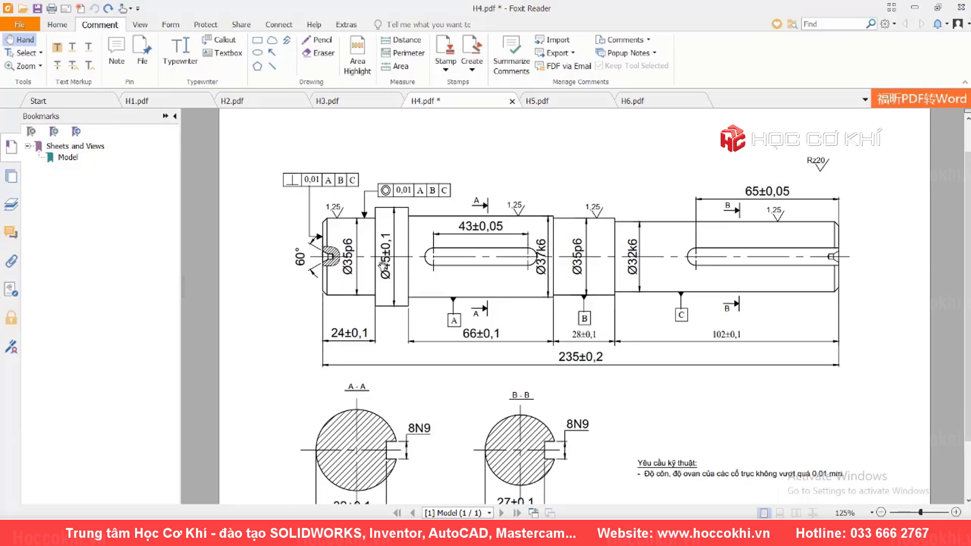
scroll(380, 259, "up", 1, "ctrl")
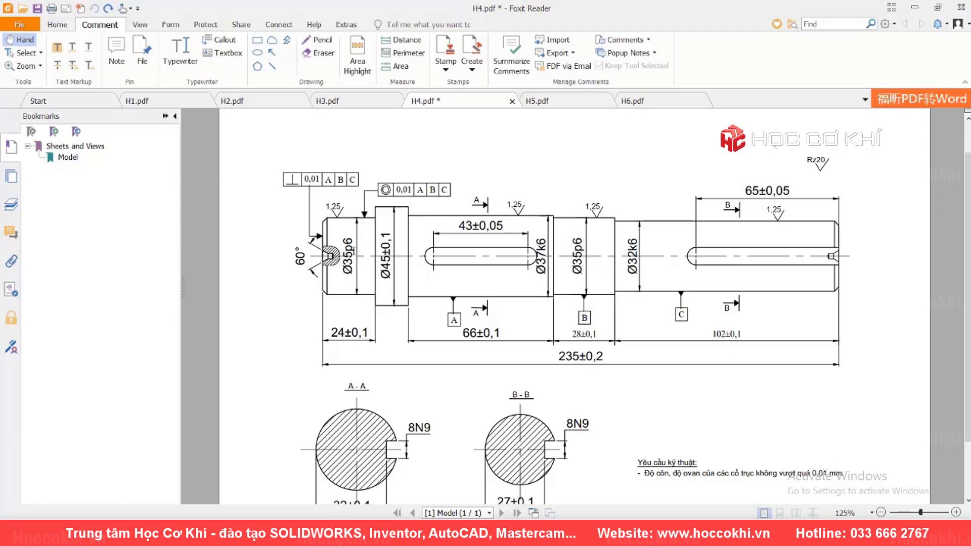
scroll(340, 267, "down", 1, "ctrl")
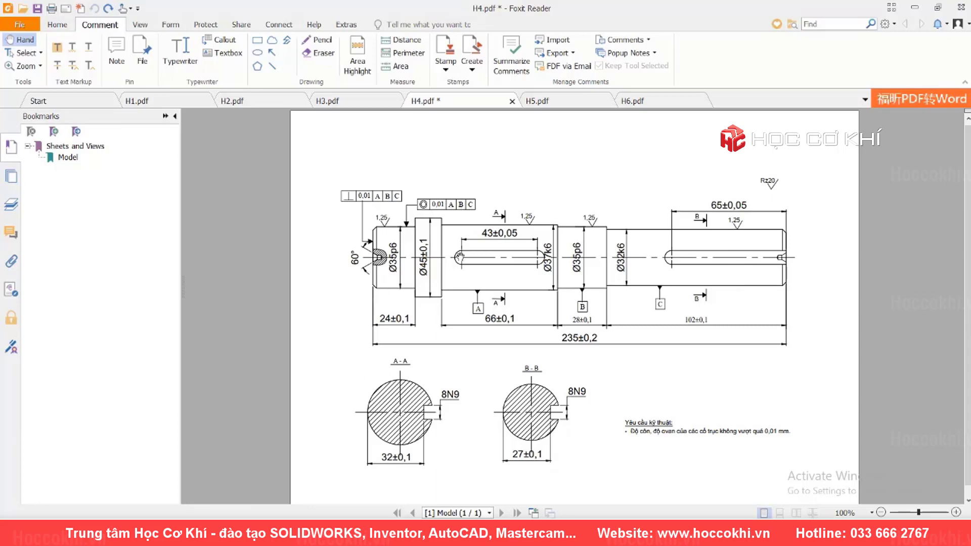
- Erase the five leftover objects in AutoCAD with a crossing window, then glance back at the PDF
left_click(218, 511)
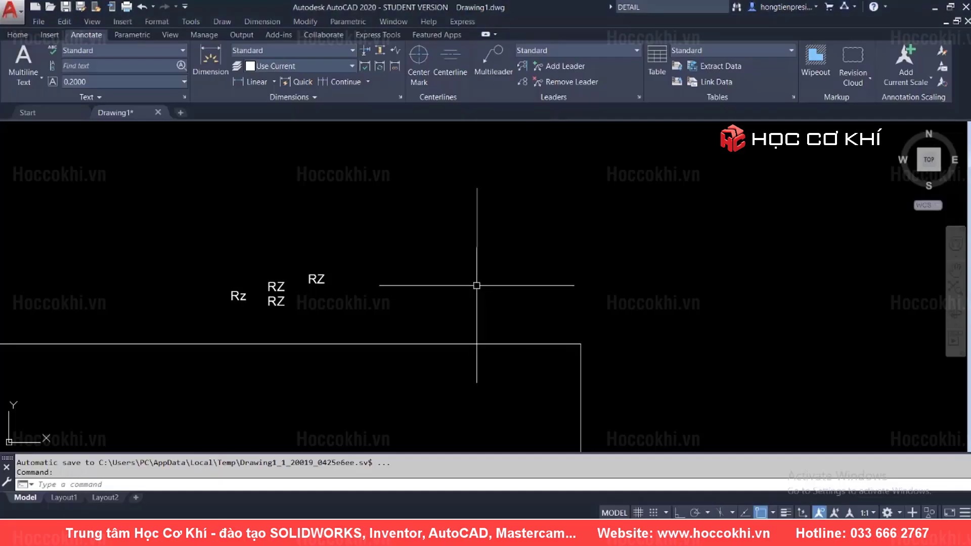
key("Escape")
scroll(477, 289, "down", 5)
left_click(566, 384)
left_click(347, 241)
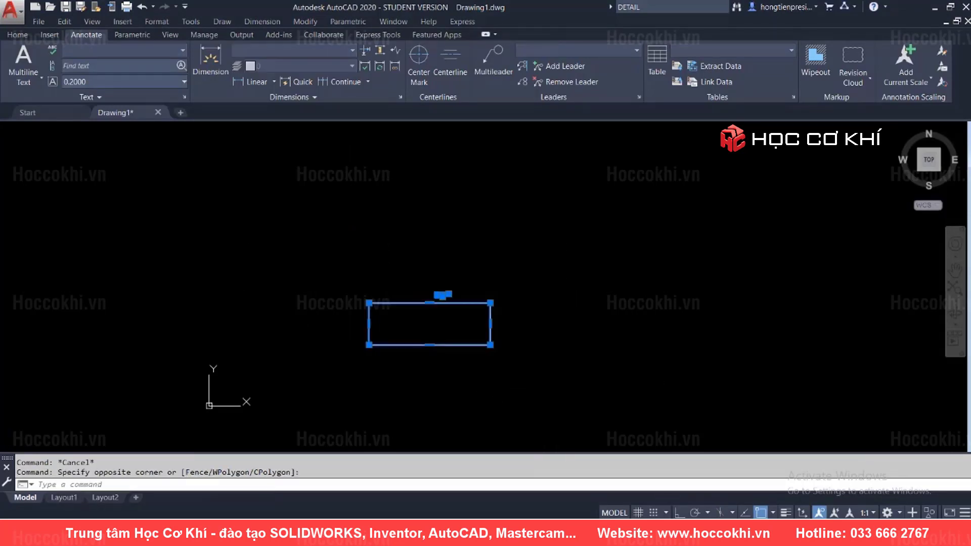
key("Delete")
key("Escape")
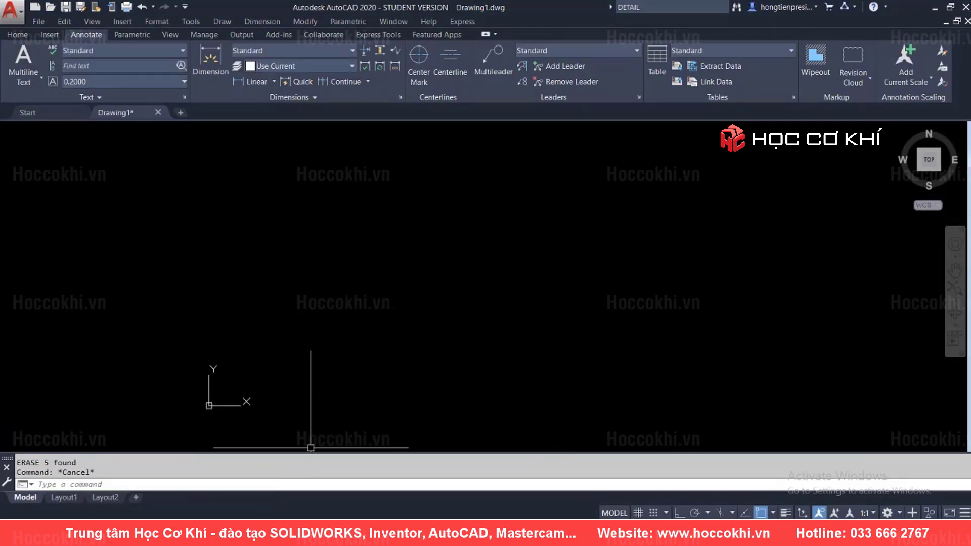
key("alt+Tab")
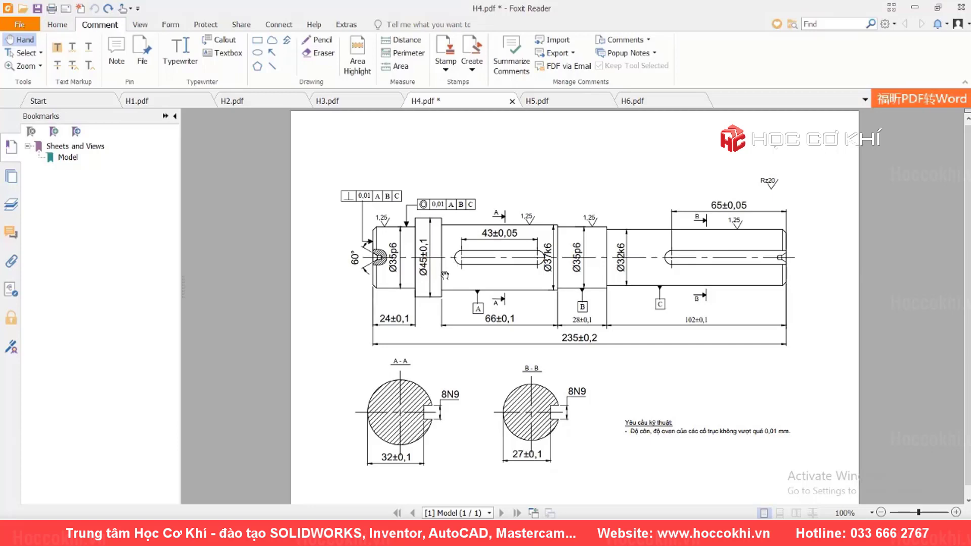
scroll(521, 261, "up", 1, "ctrl")
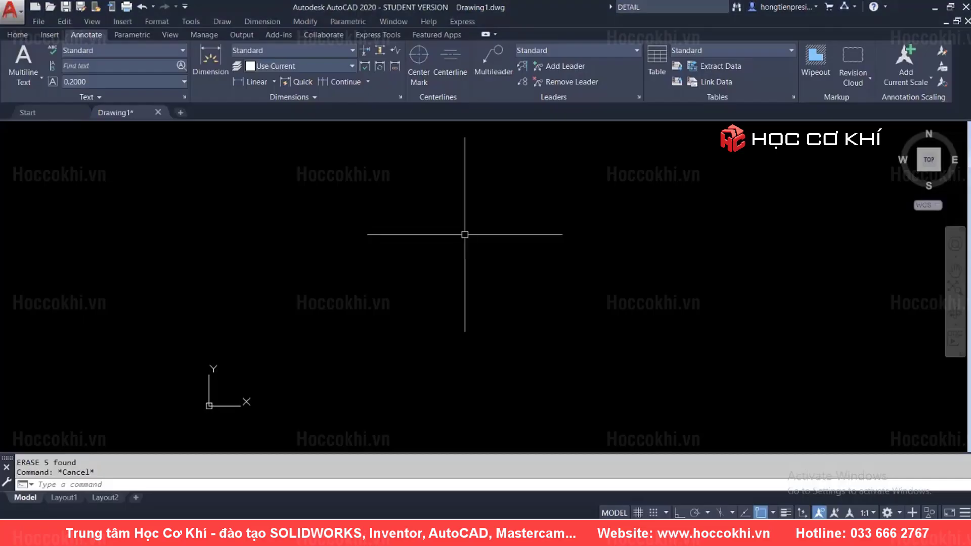
- Draw a 24 by 35 rectangle for the first shaft section
type("r")
key("Return")
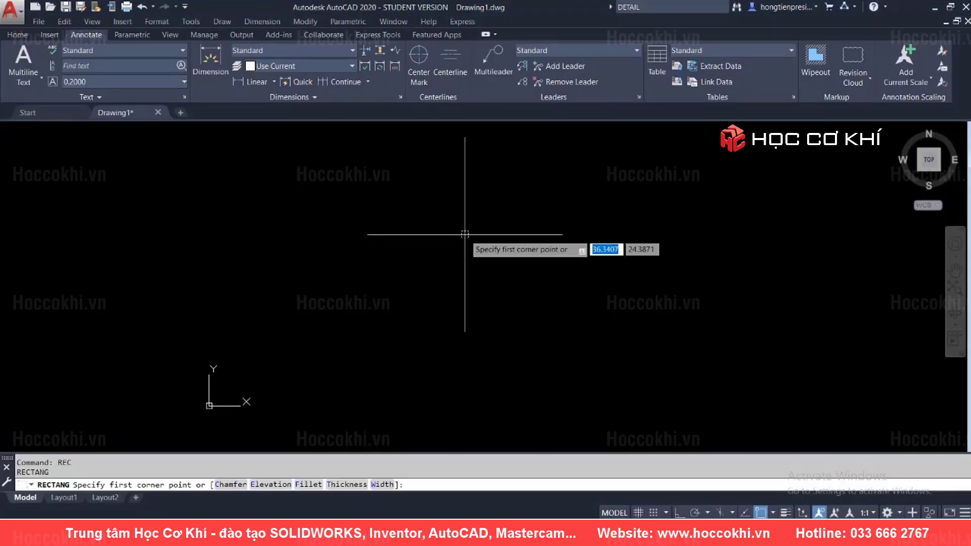
left_click(359, 245)
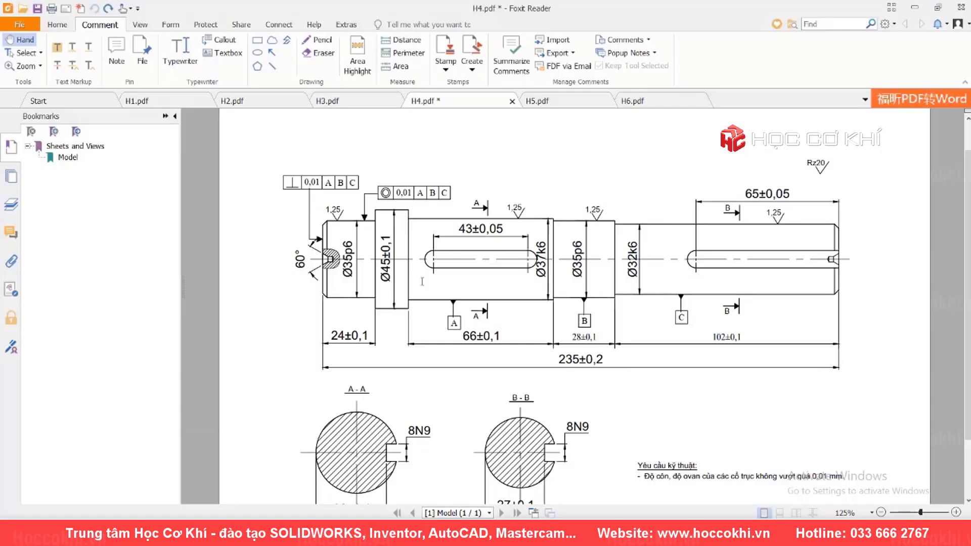
key("alt+Tab")
type("2")
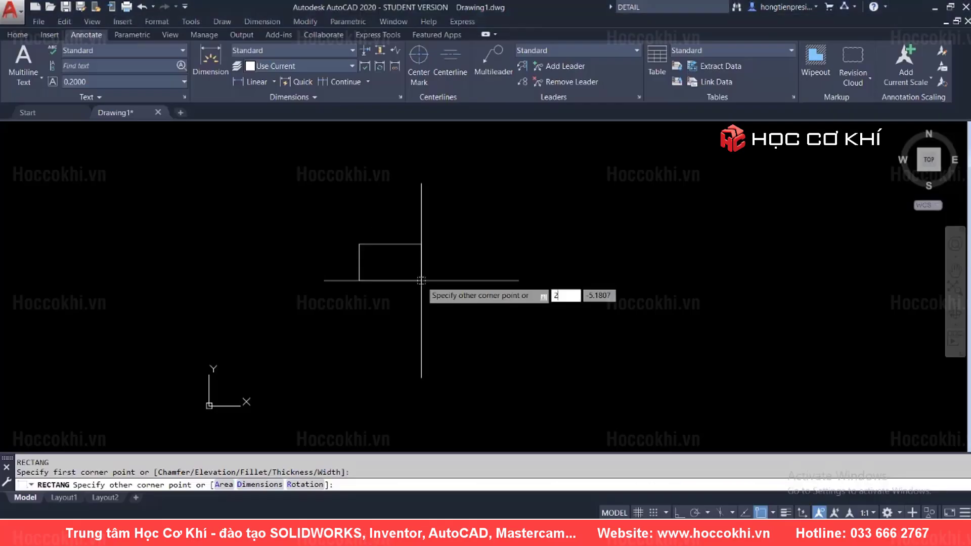
key("Tab")
type("3")
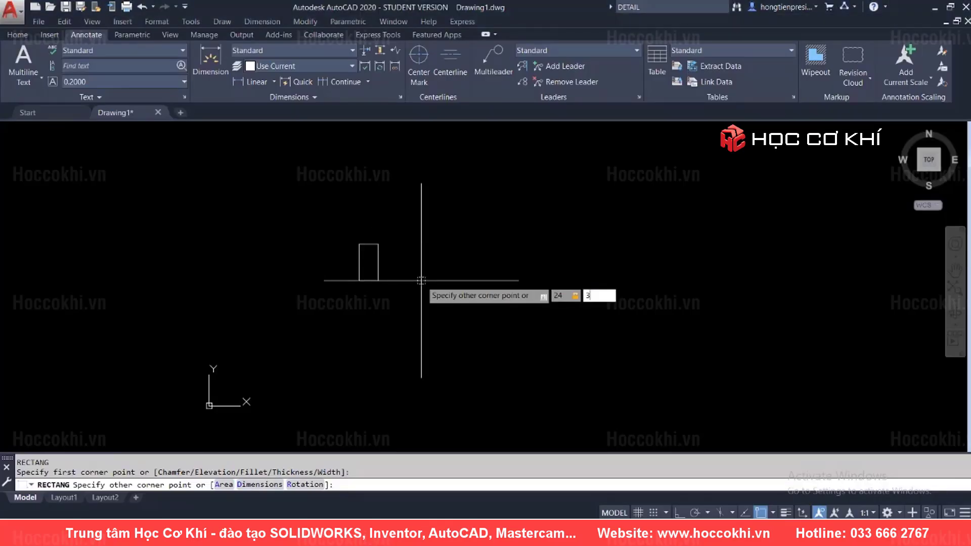
key("Return")
scroll(422, 280, "up", 3)
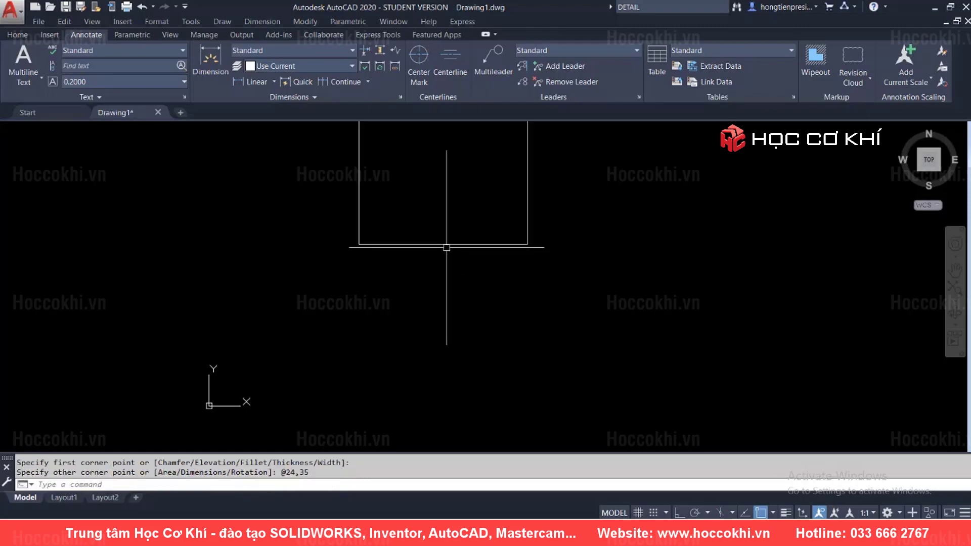
- Add a trial 24 linear dimension below the rectangle's bottom edge
type("dli")
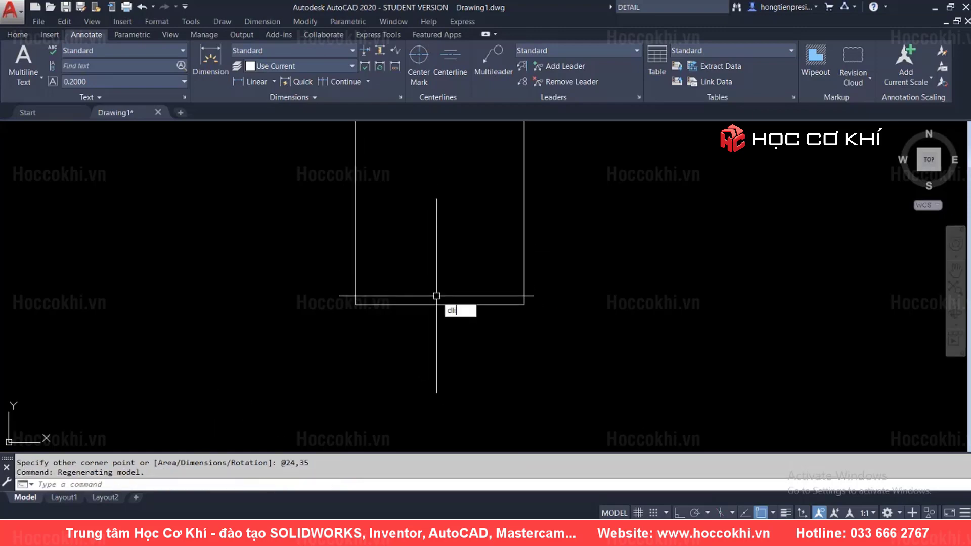
key("Return")
left_click(355, 304)
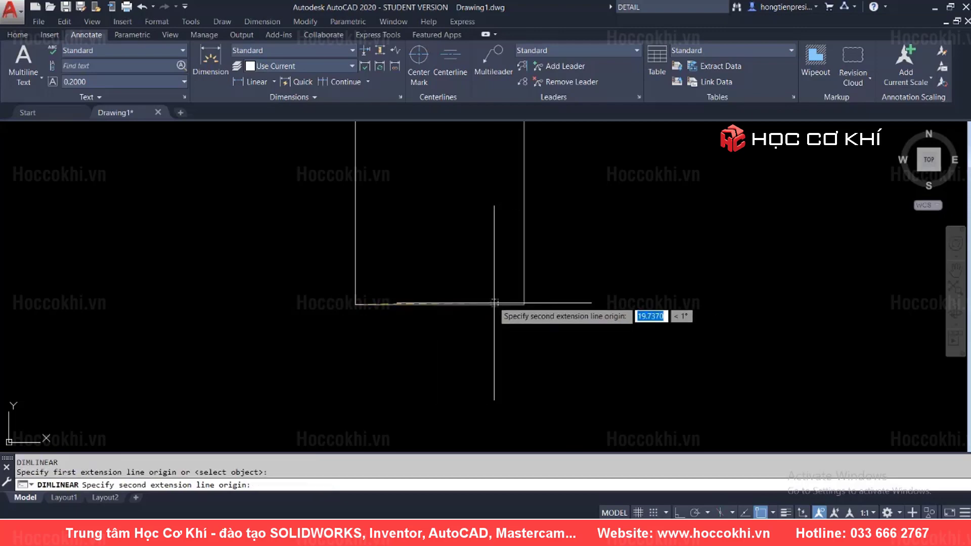
left_click(524, 303)
left_click(445, 339)
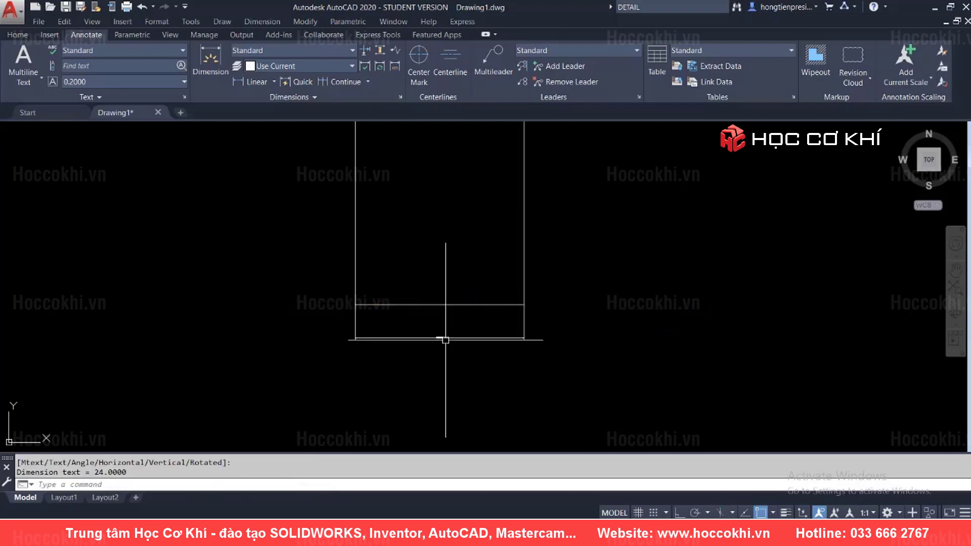
scroll(445, 340, "up", 1)
scroll(416, 336, "up", 2)
scroll(485, 333, "down", 3)
- Erase the 24 dimension using a crossing window
left_click(533, 358)
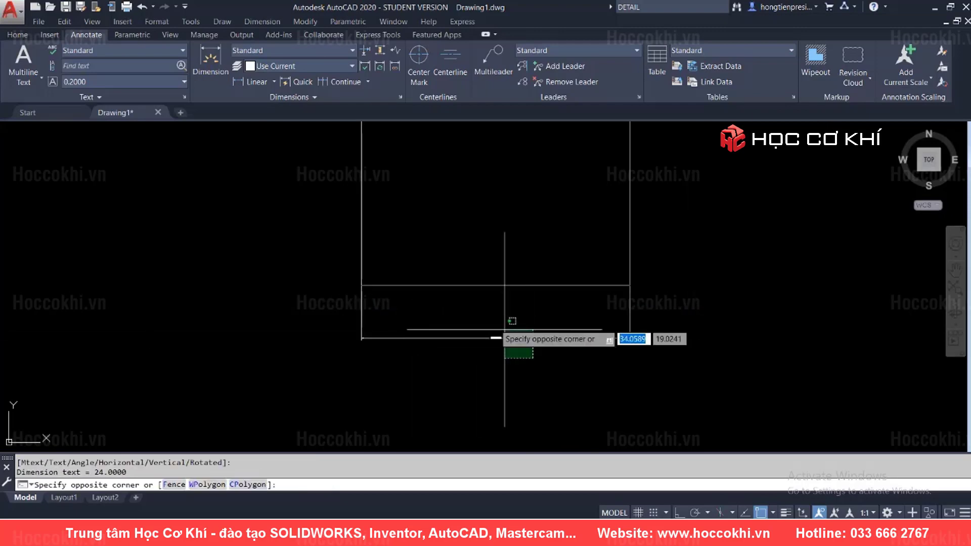
left_click(504, 330)
type("e")
key("Return")
key("Escape")
- Set DIMDEC to 0 so dimensions show whole numbers
type("di")
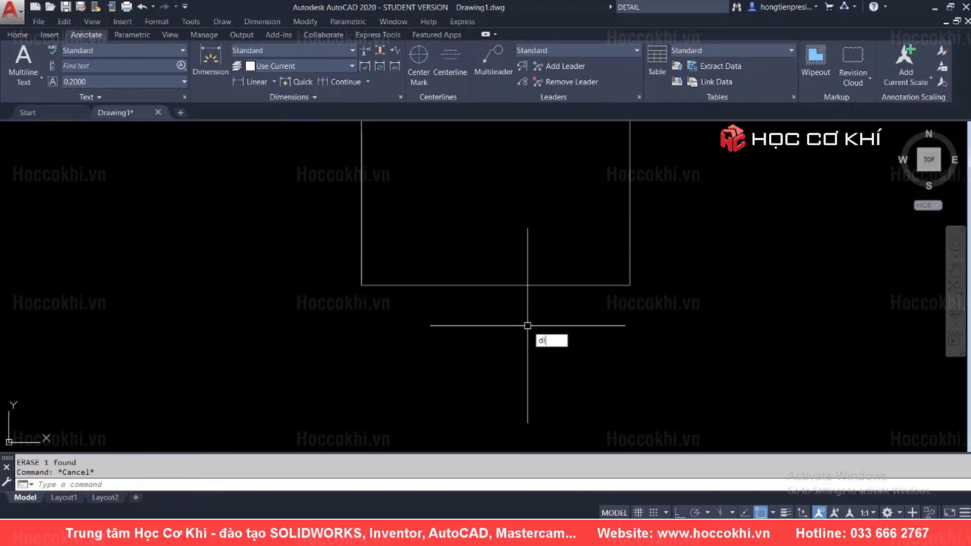
type("d")
key("Return")
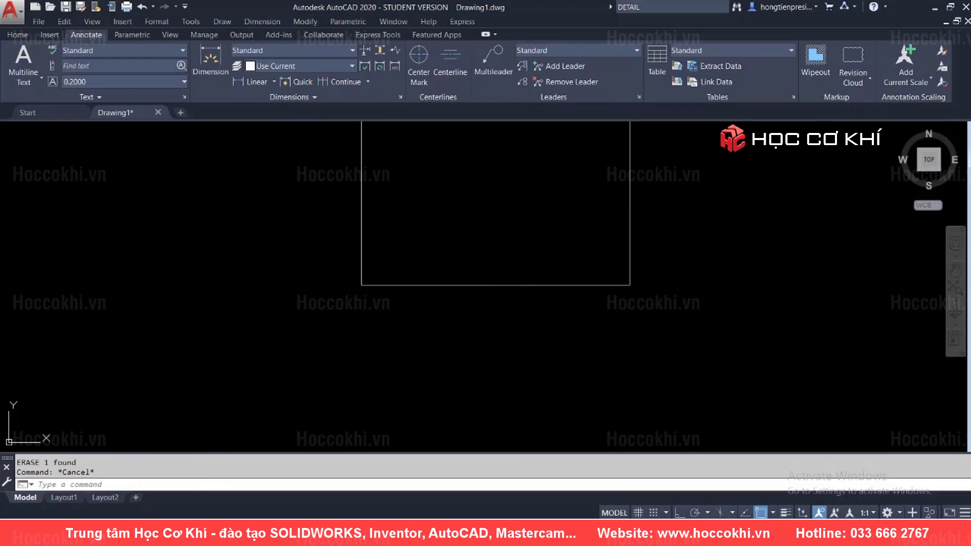
key("Escape")
type("DE")
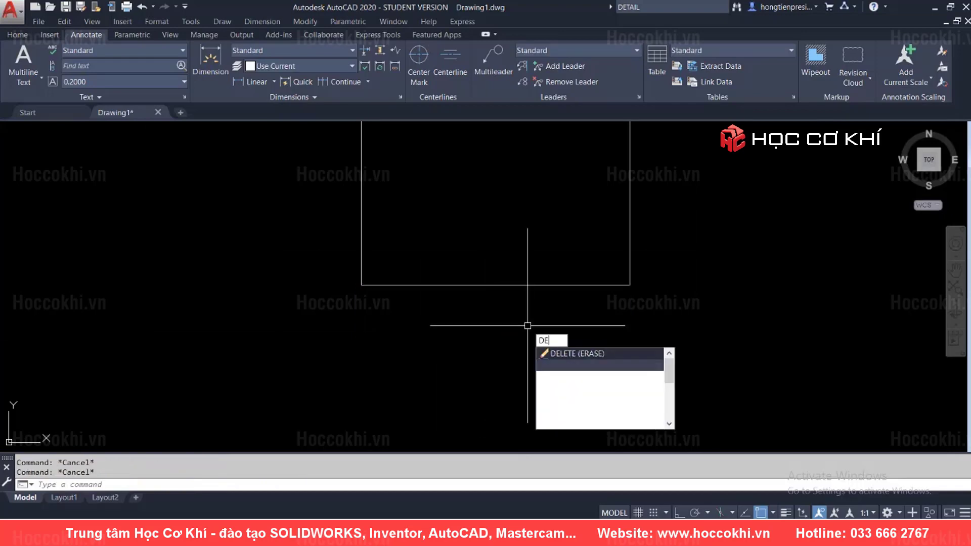
key("BackSpace")
type("i")
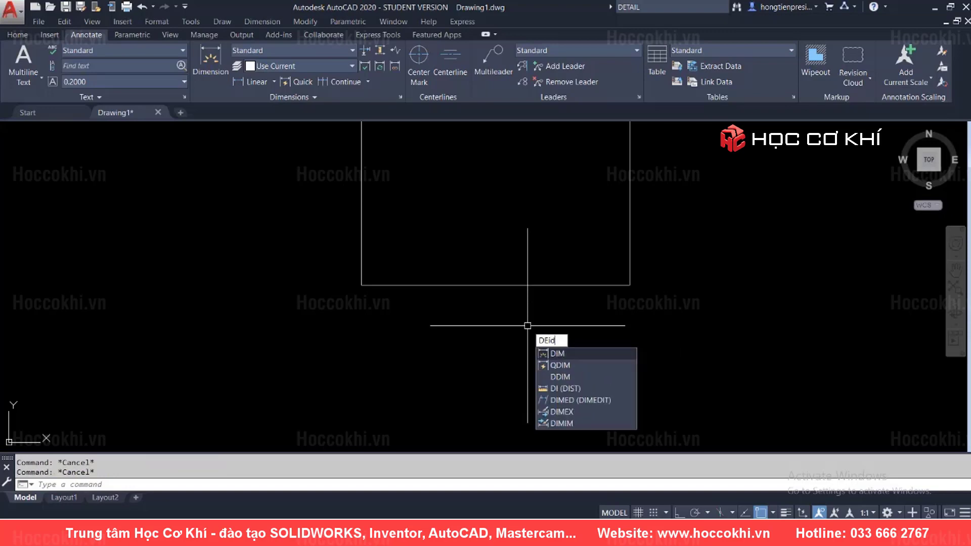
type("MDE")
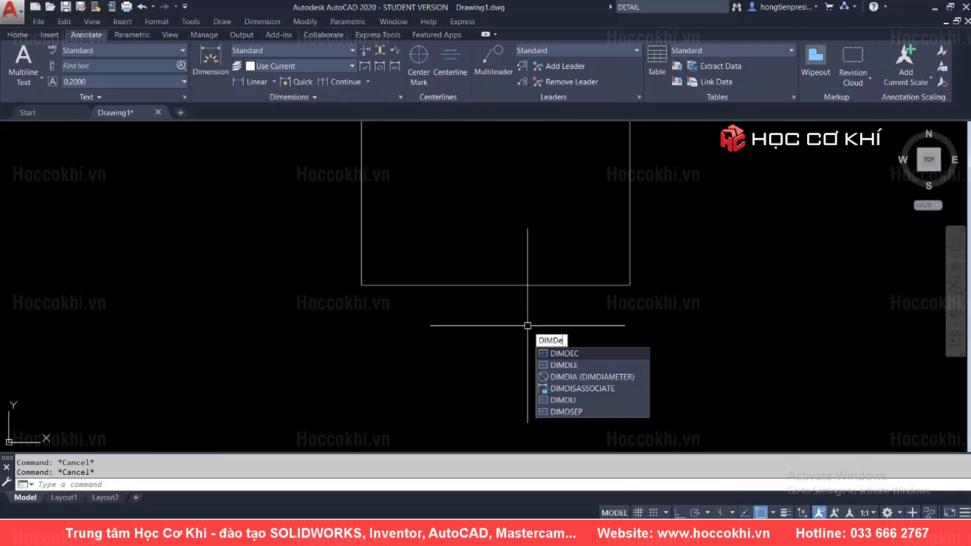
type("C")
key("Return")
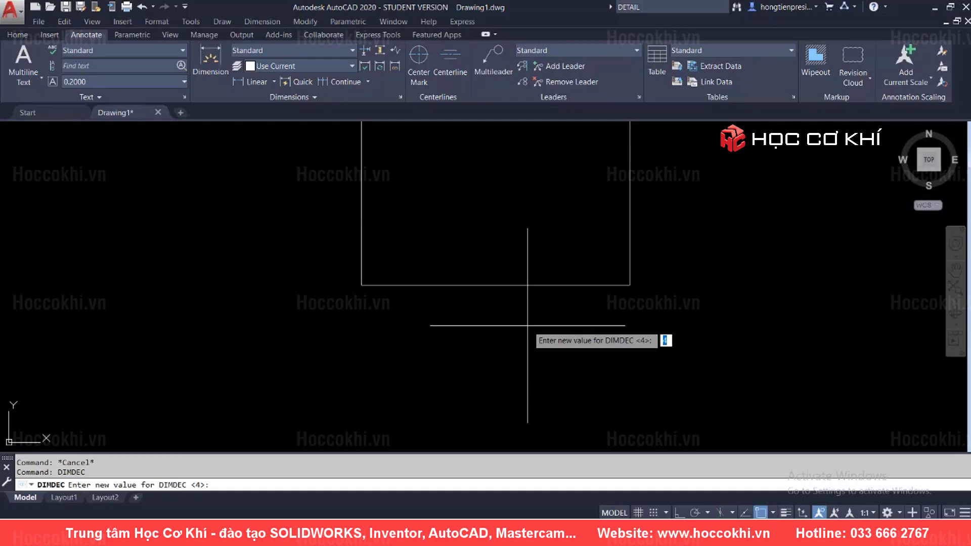
type("0")
key("Return")
scroll(536, 304, "down", 5)
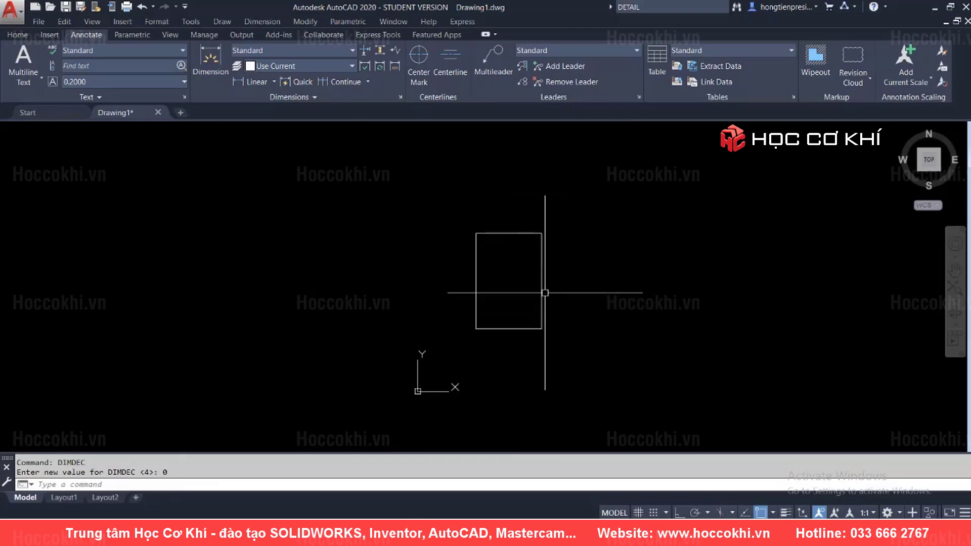
scroll(544, 293, "up", 1)
scroll(510, 273, "up", 1)
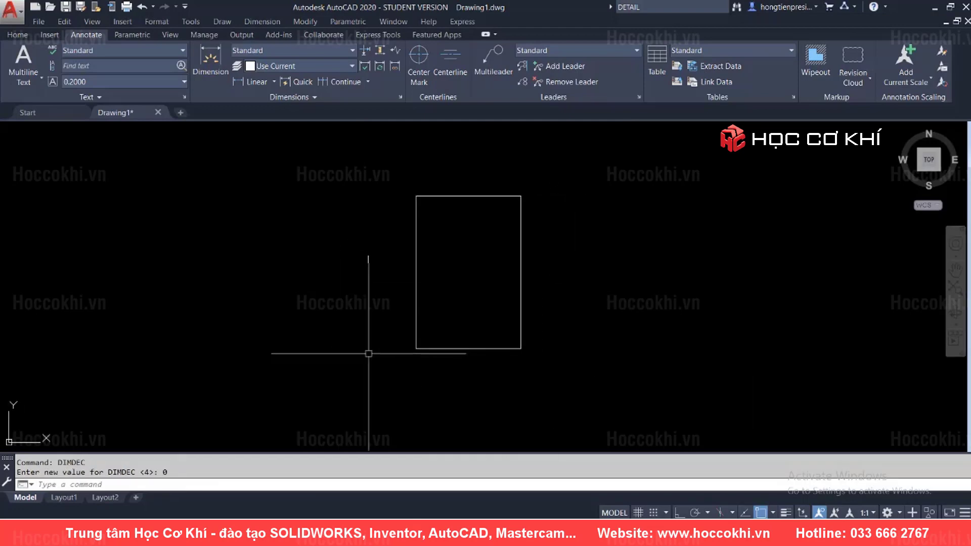
- Select the 24×35 rectangle at its lower-left corner
left_click(417, 347)
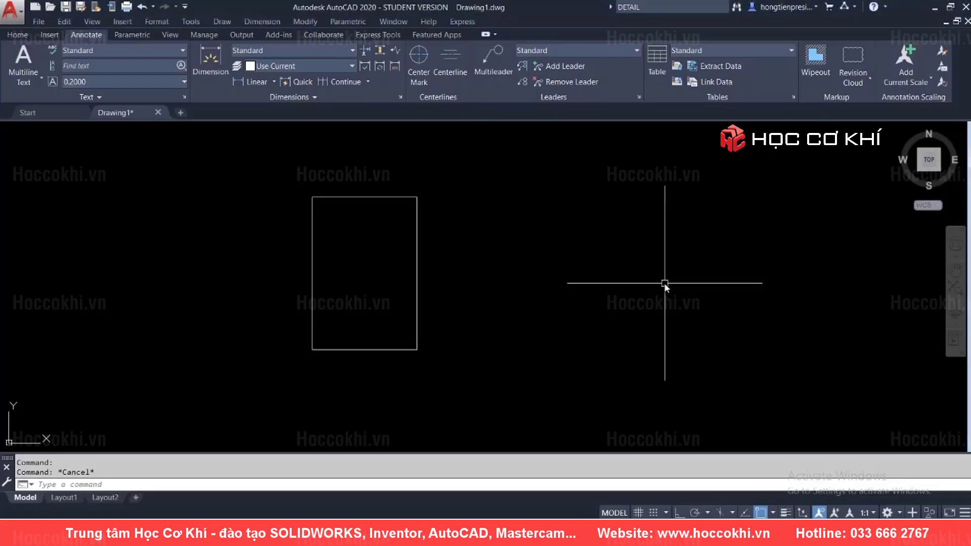
- Draw a 15×45 rectangle beside the first one
type("REC")
key("Return")
left_click(557, 226)
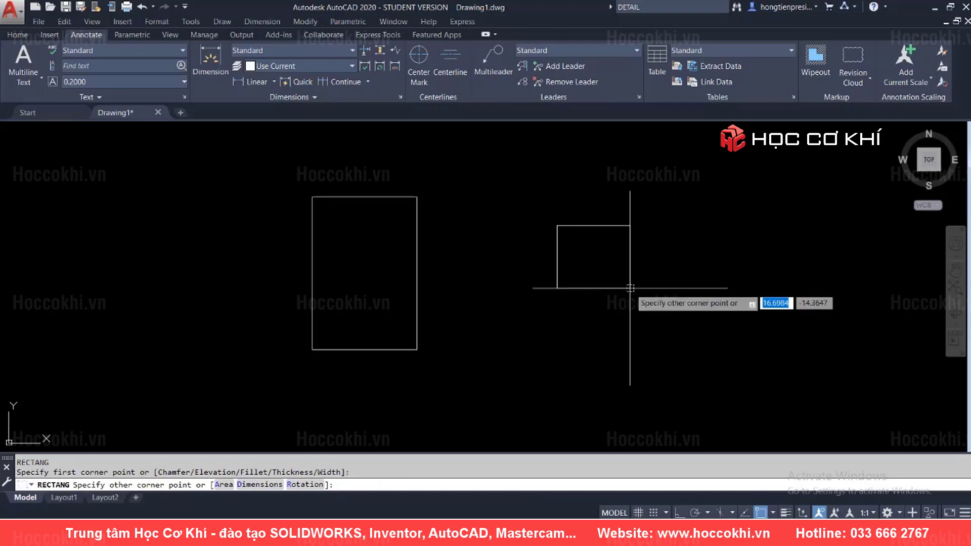
type("15")
key("Tab")
type("45")
key("Return")
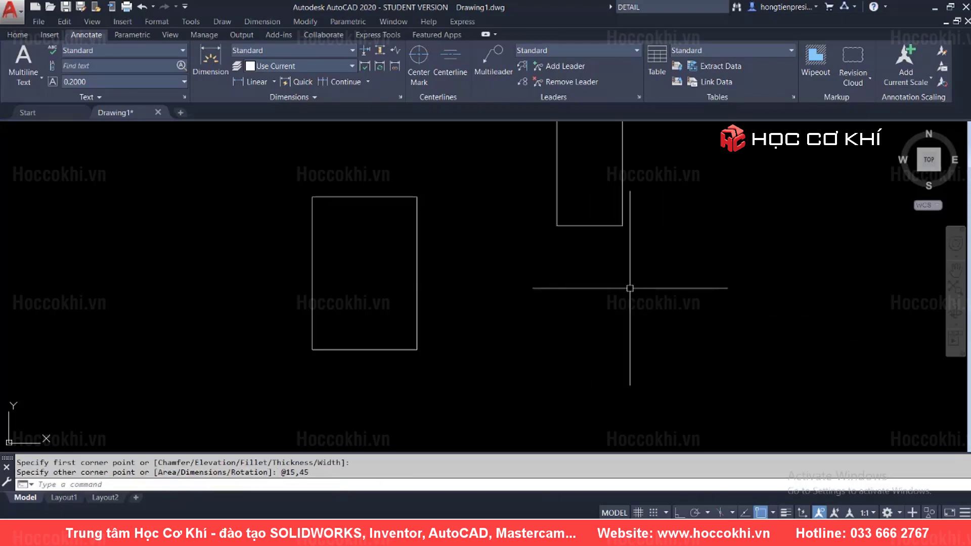
key("Escape")
middle_click_drag(563, 214, 444, 301)
scroll(536, 298, "down", 3)
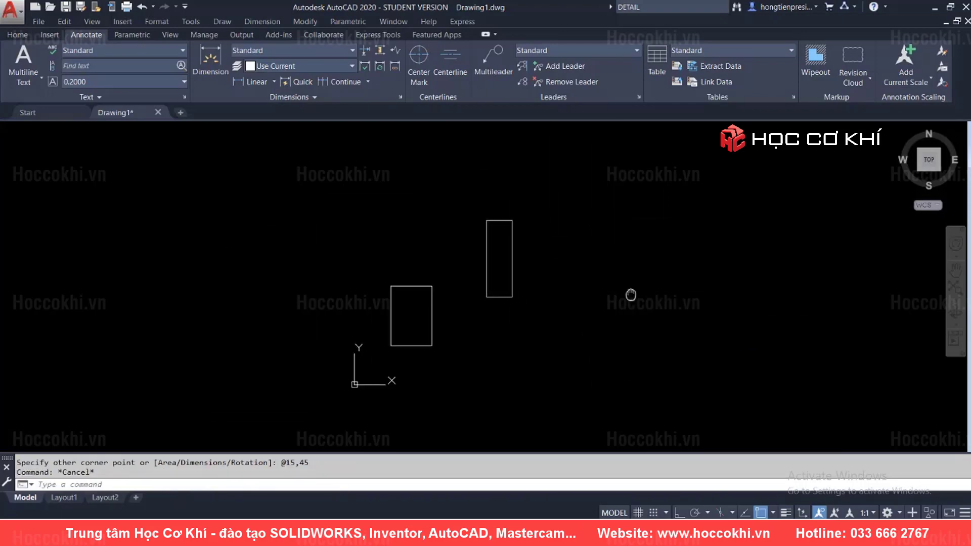
middle_click_drag(628, 295, 535, 289)
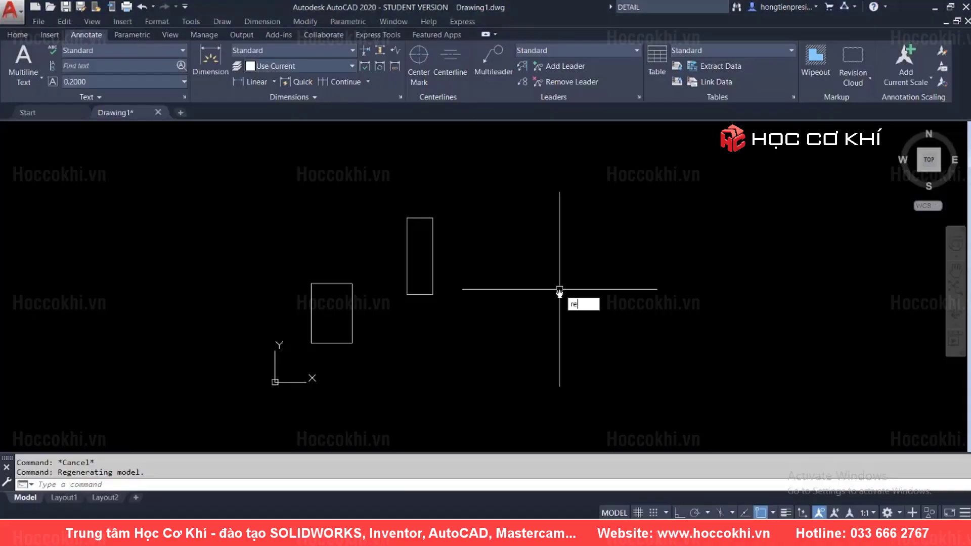
type("c")
key("Return")
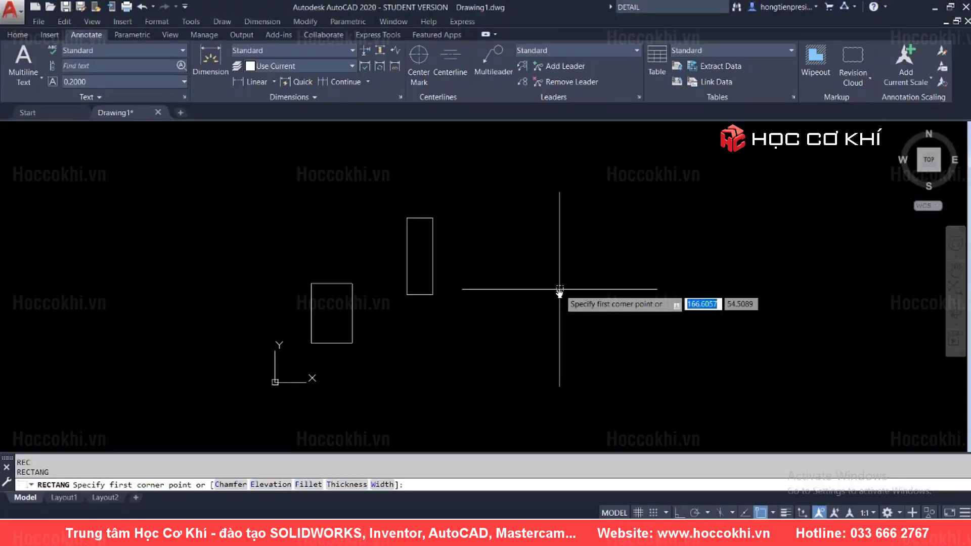
key("Escape")
type("RE")
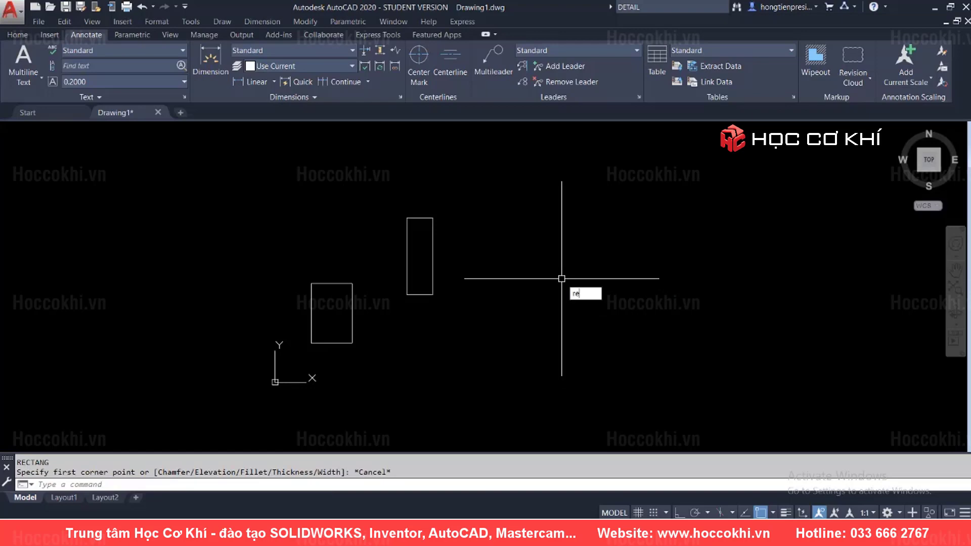
type("c")
key("Return")
left_click(528, 251)
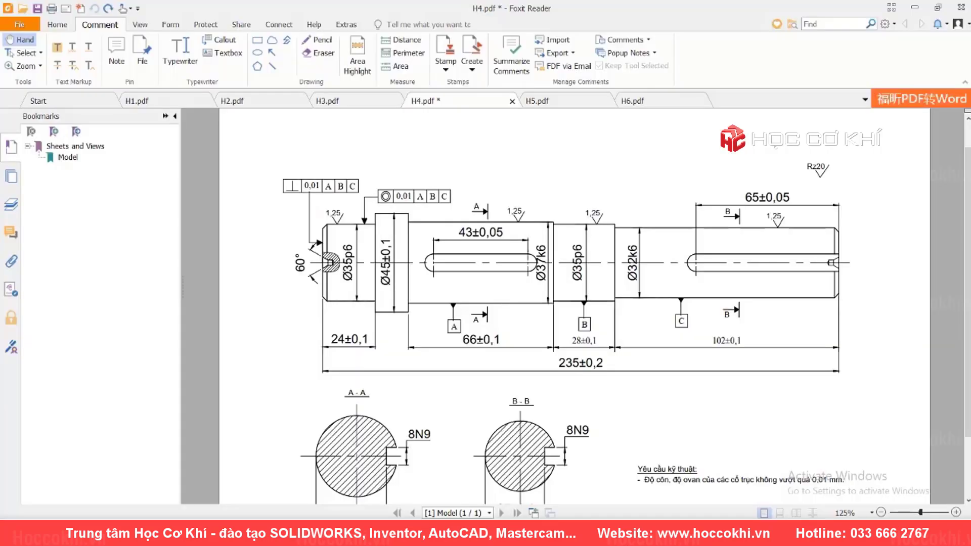
key("alt+Tab")
type("@66,37")
key("Return")
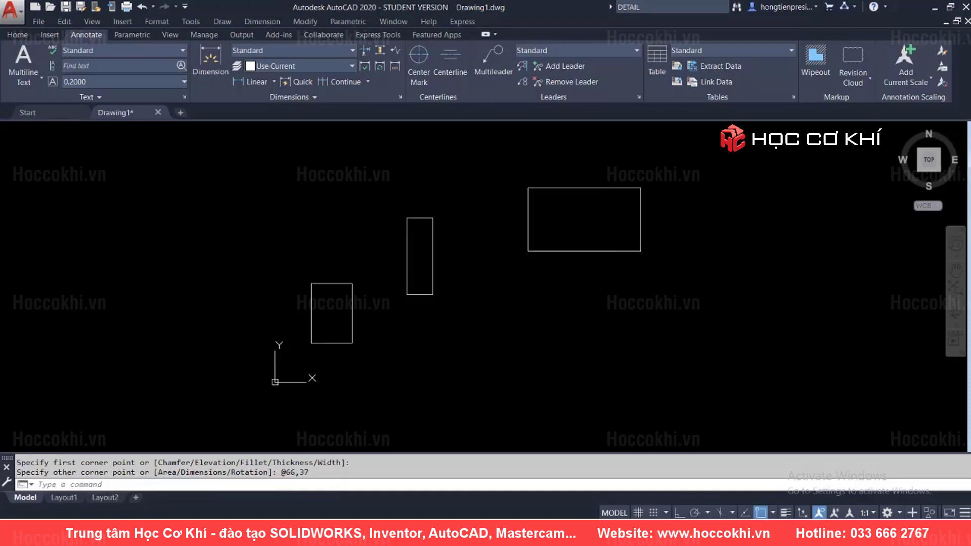
key("Escape")
key("alt+Tab")
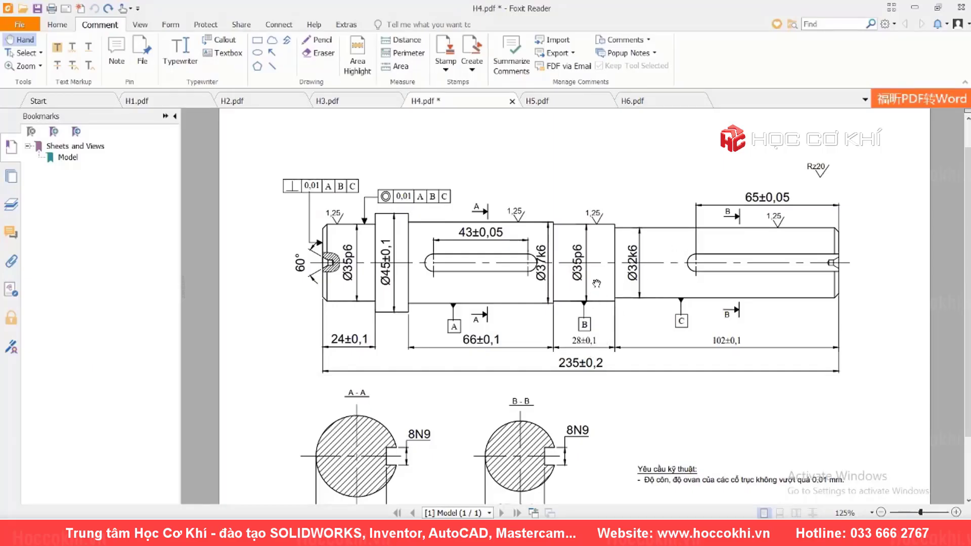
key("alt+Tab")
- Draw a 28×35 rectangle for the next shaft section
type("rec")
key("Return")
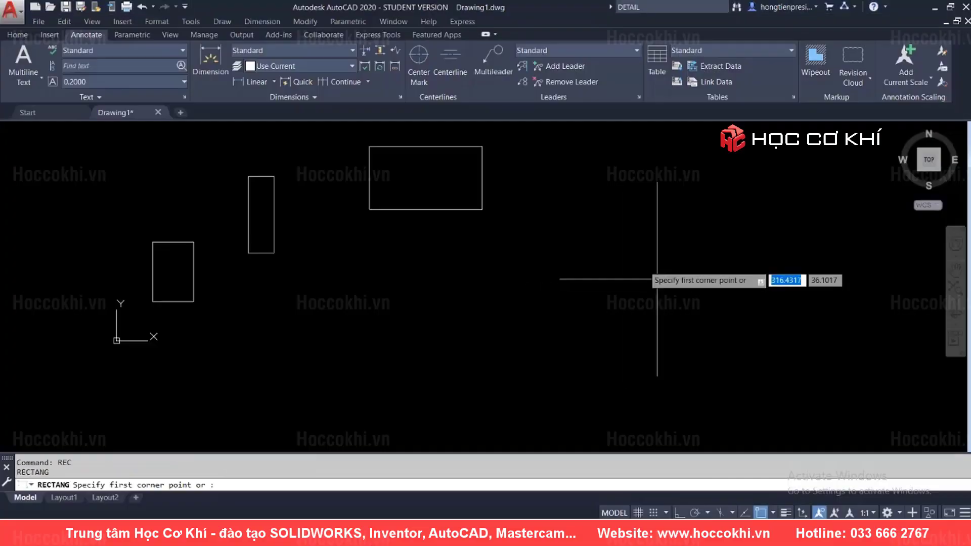
left_click(582, 218)
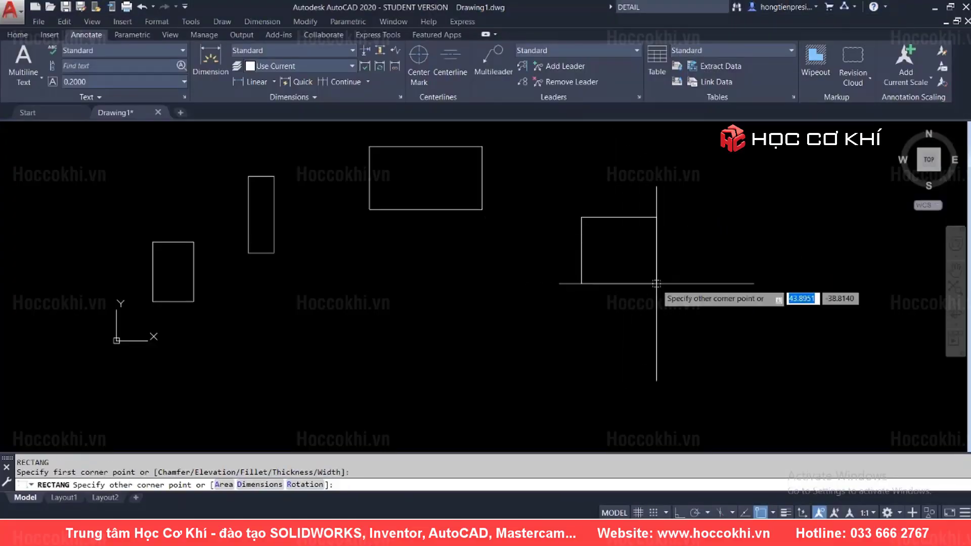
type("8,35")
key("Return")
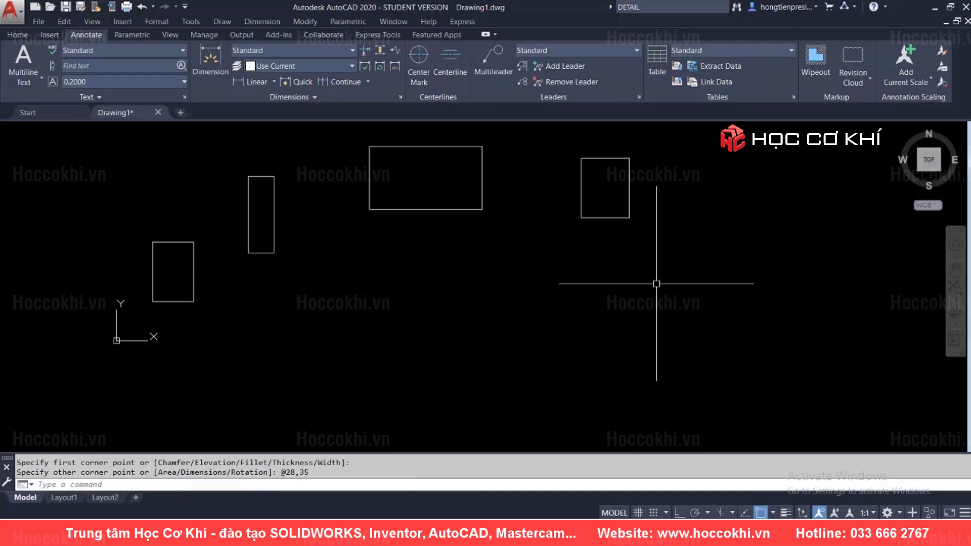
key("Escape")
middle_click_drag(601, 280, 546, 289)
key("alt+Tab")
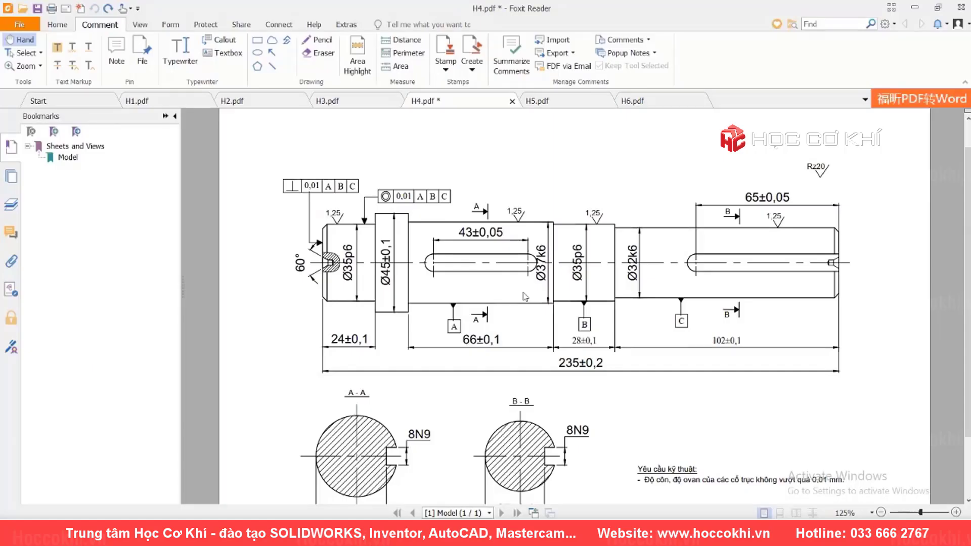
- Draw a 102×32 rectangle for the last shaft section, reading its size from the PDF
key("alt+Tab")
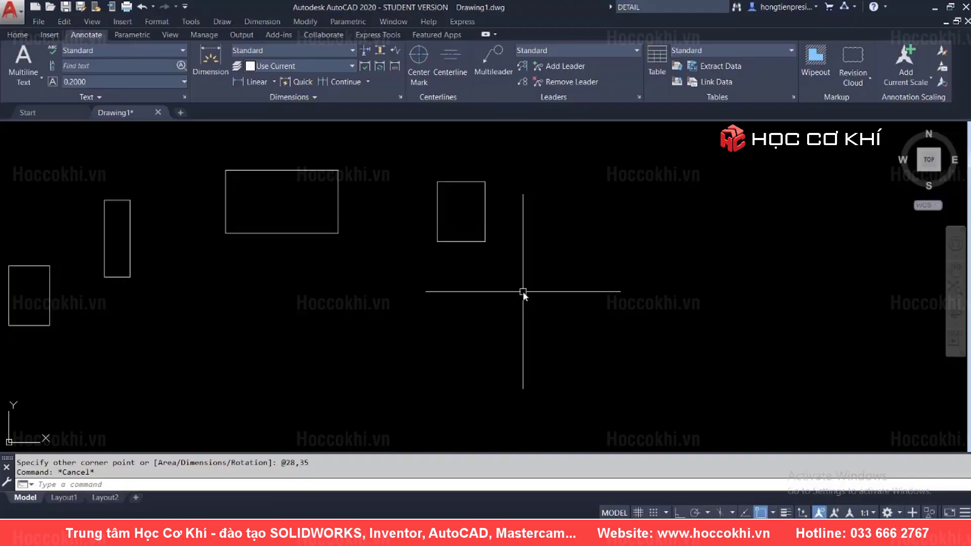
type("rec")
key("Return")
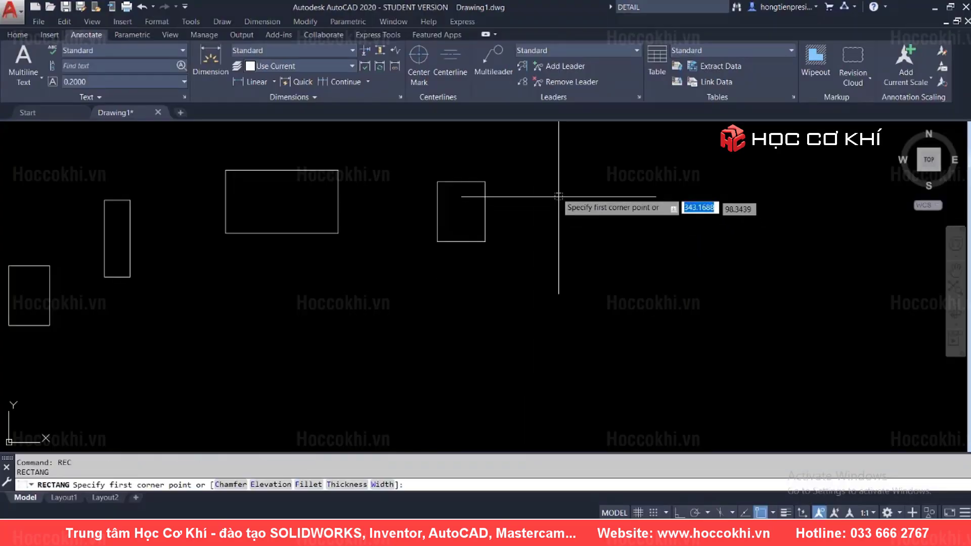
left_click(555, 189)
key("alt+Tab")
key("alt+Tab")
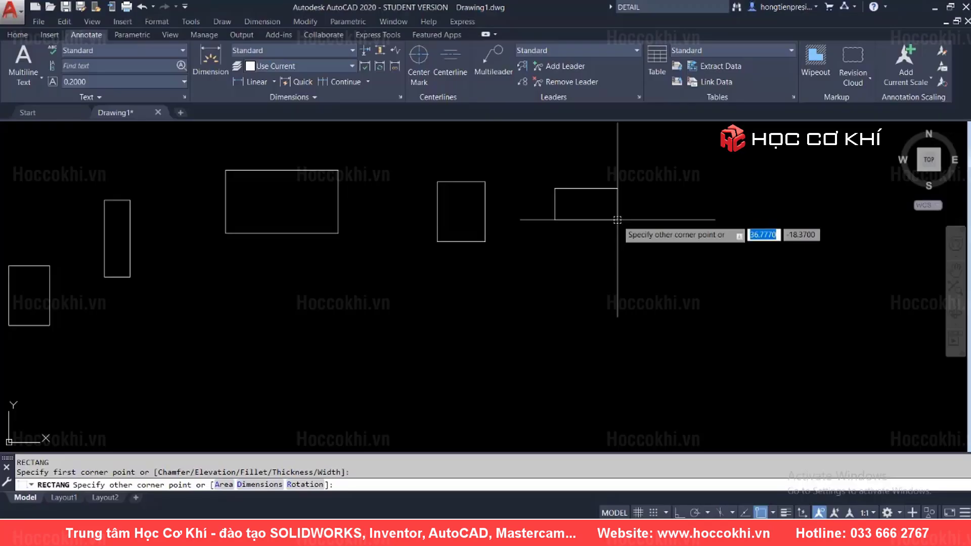
key("alt+Tab")
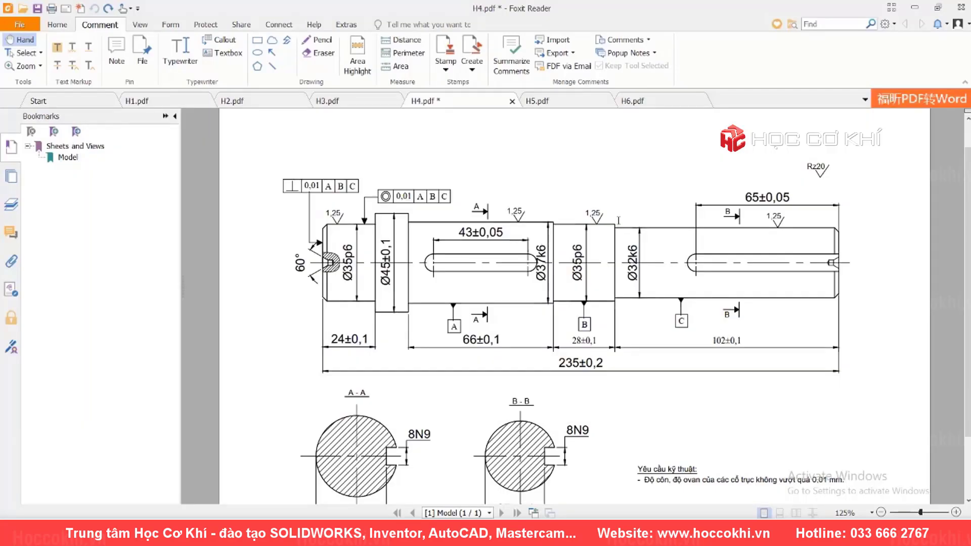
key("alt+Tab")
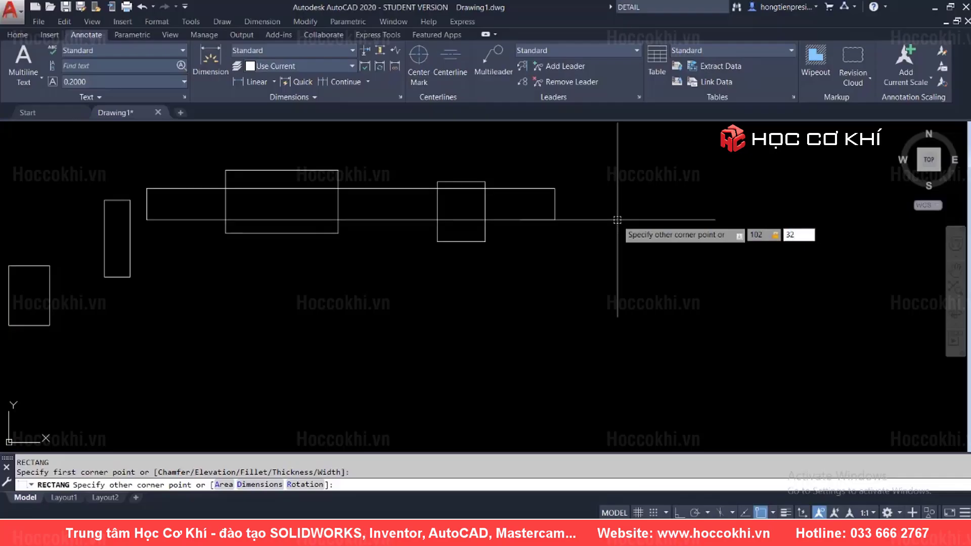
key("Return")
scroll(617, 220, "down", 2)
key("Escape")
- Pan to show all five rectangles and select the UCS icon
middle_click_drag(673, 256, 473, 267)
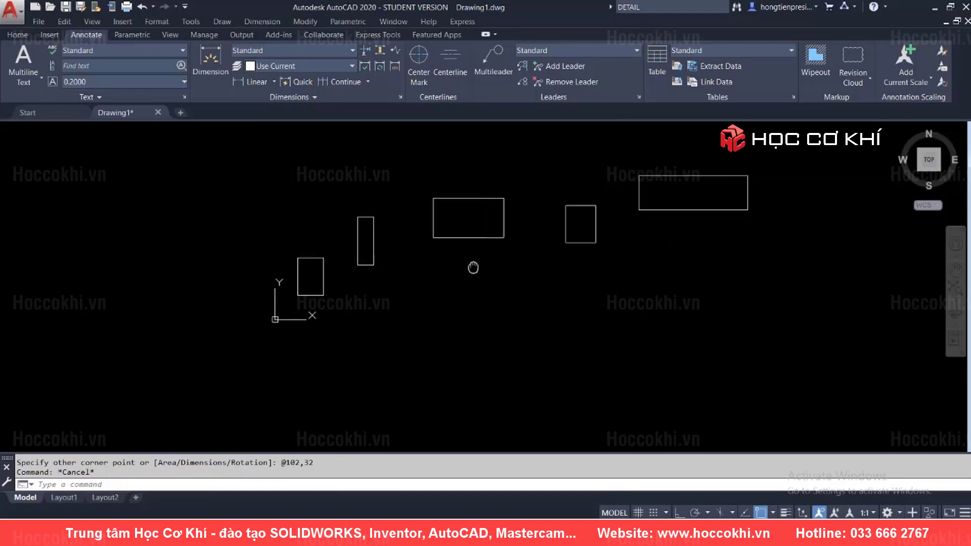
middle_click_drag(314, 321, 325, 304)
left_click(328, 306)
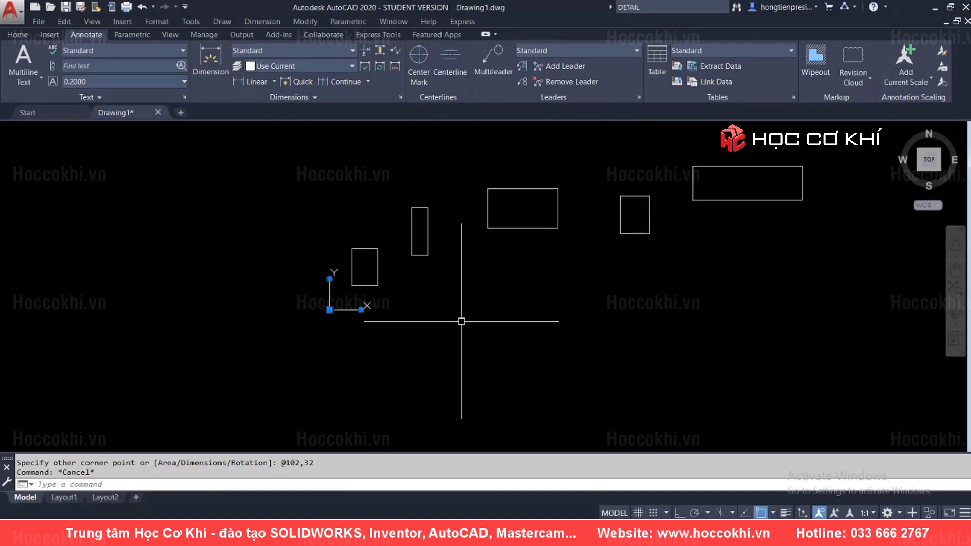
type("UC")
- Turn off 'Display at UCS origin point' for the UCS icon
key("Return")
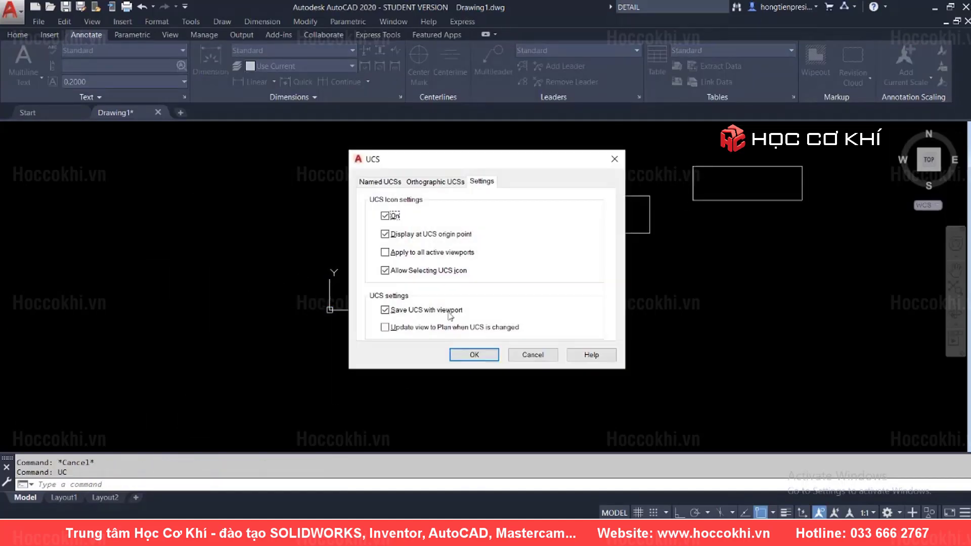
left_click(404, 236)
left_click(474, 354)
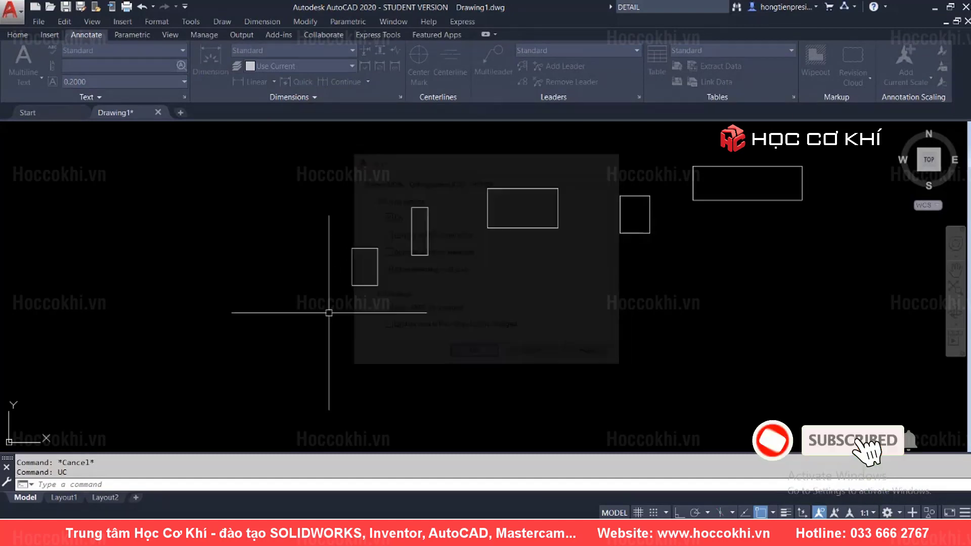
middle_click_drag(416, 322, 413, 328)
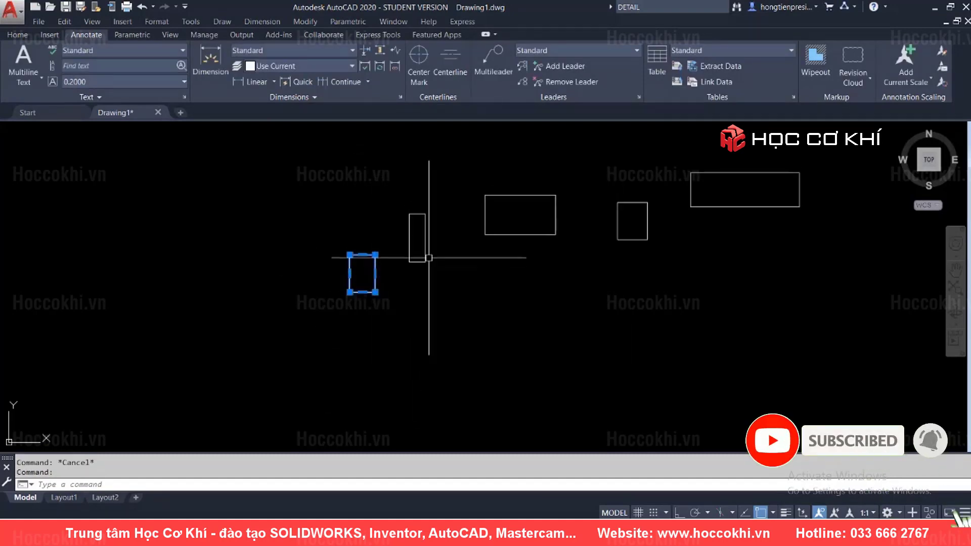
left_click(409, 245)
key("Escape")
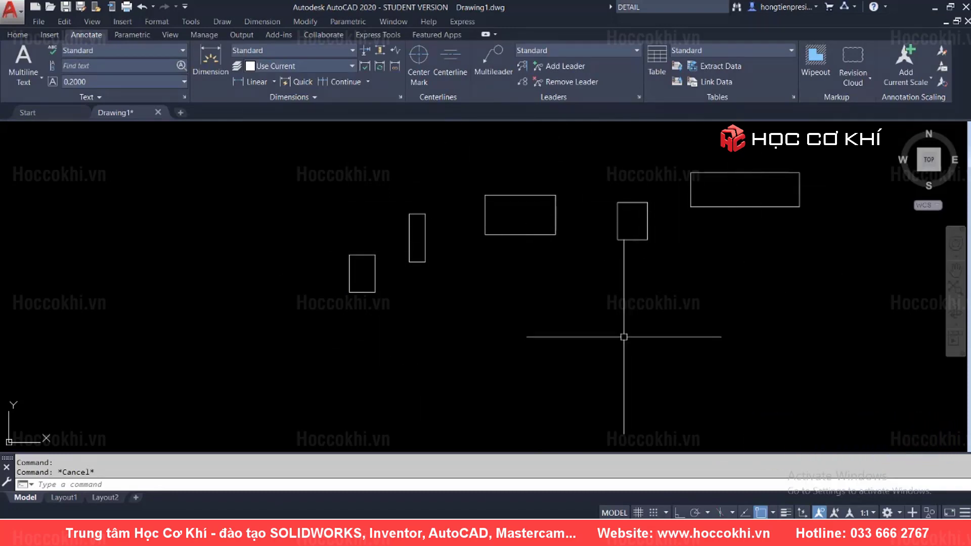
- Move the 15×45 rectangle so its left-edge midpoint meets the 24×35 rectangle's right-edge midpoint
key("Escape")
type("M")
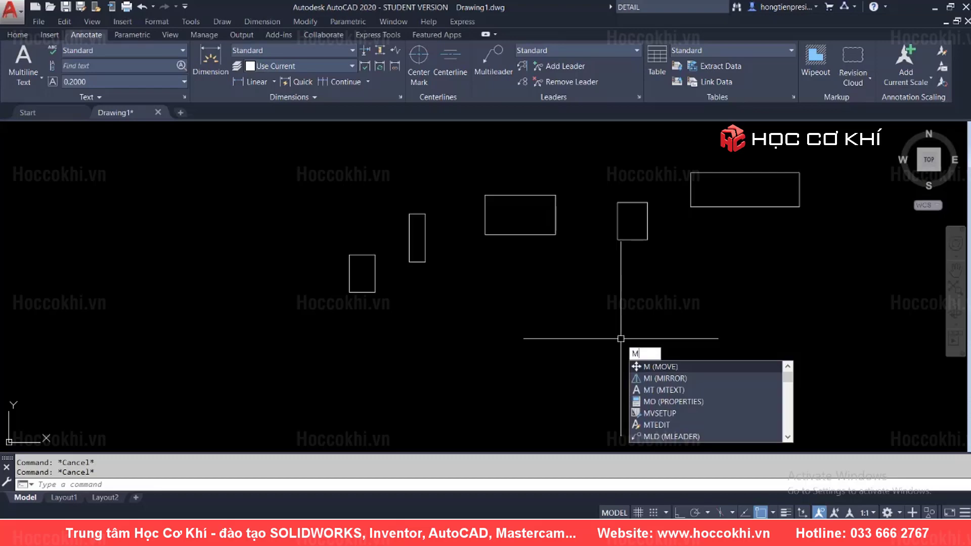
key("Return")
left_click(444, 297)
left_click(385, 203)
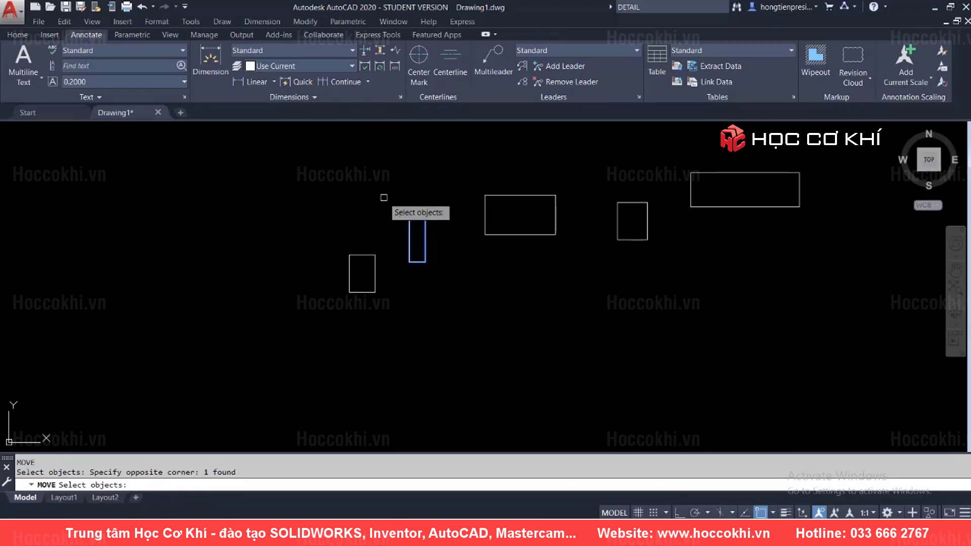
key("Return")
left_click(408, 237)
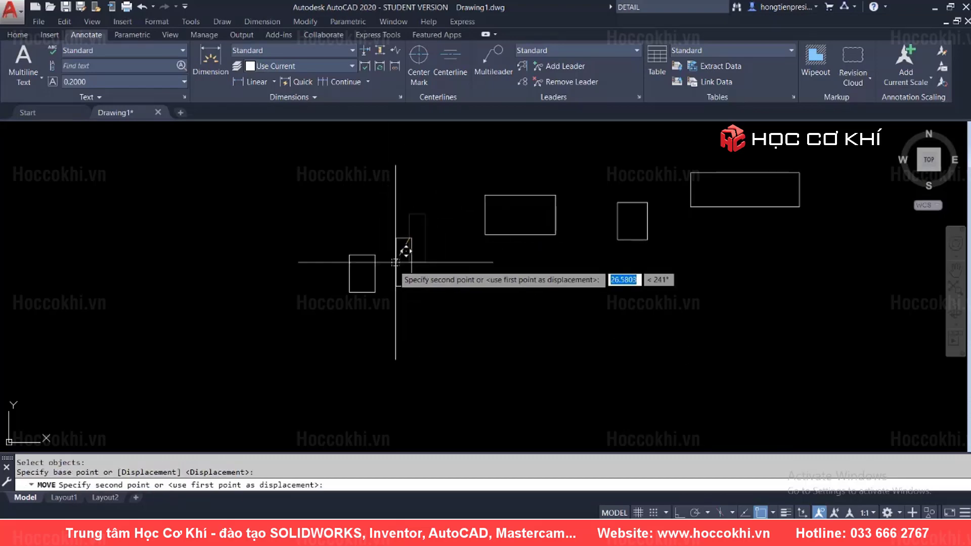
left_click(381, 273)
scroll(374, 266, "up", 2)
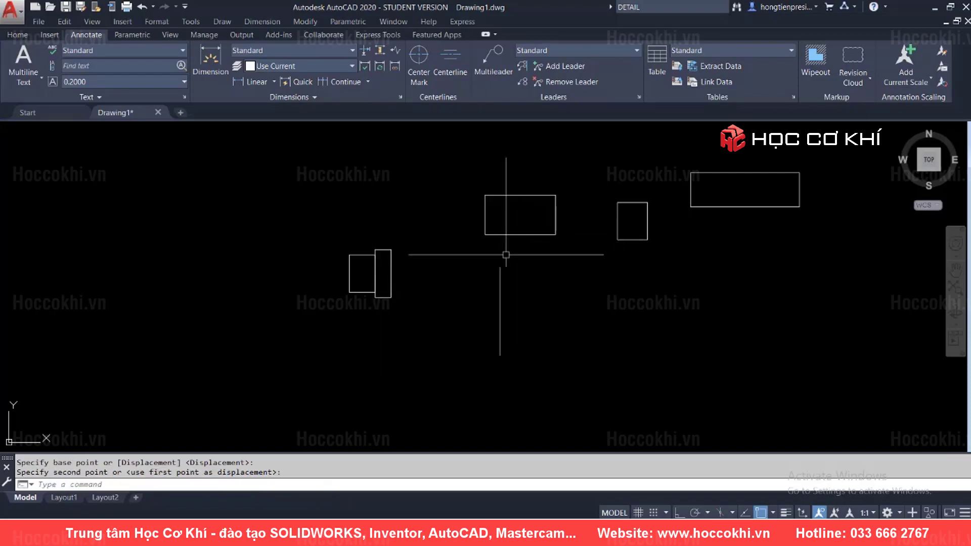
key("Escape")
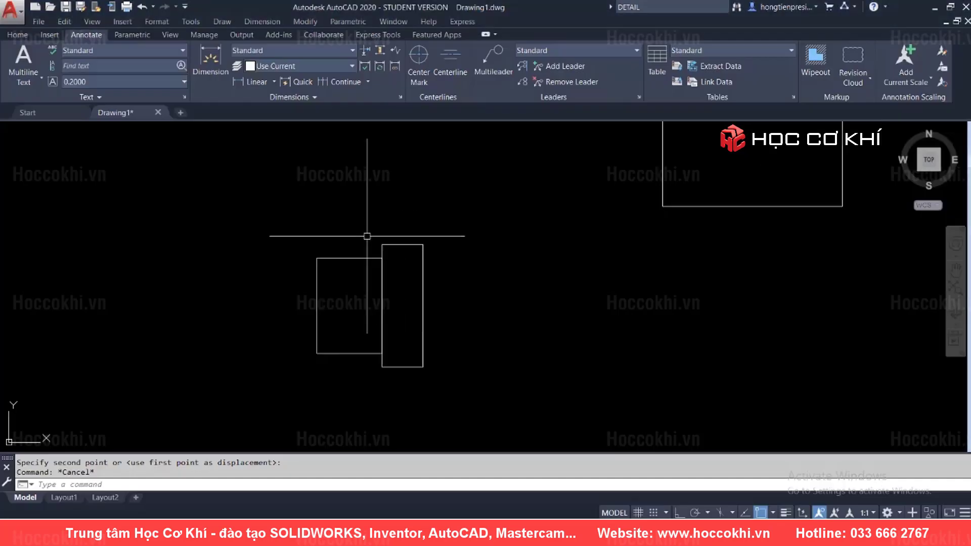
left_click(423, 366)
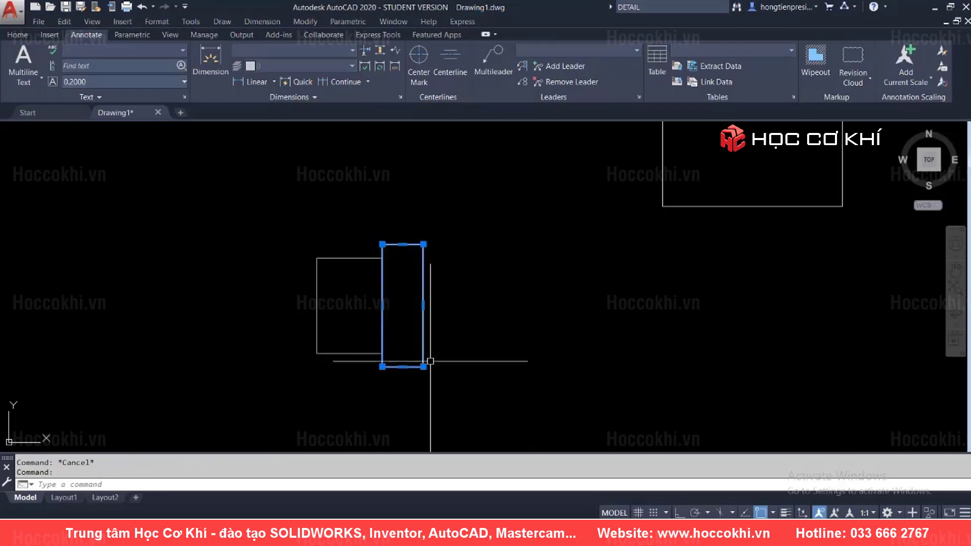
key("Escape")
type("i")
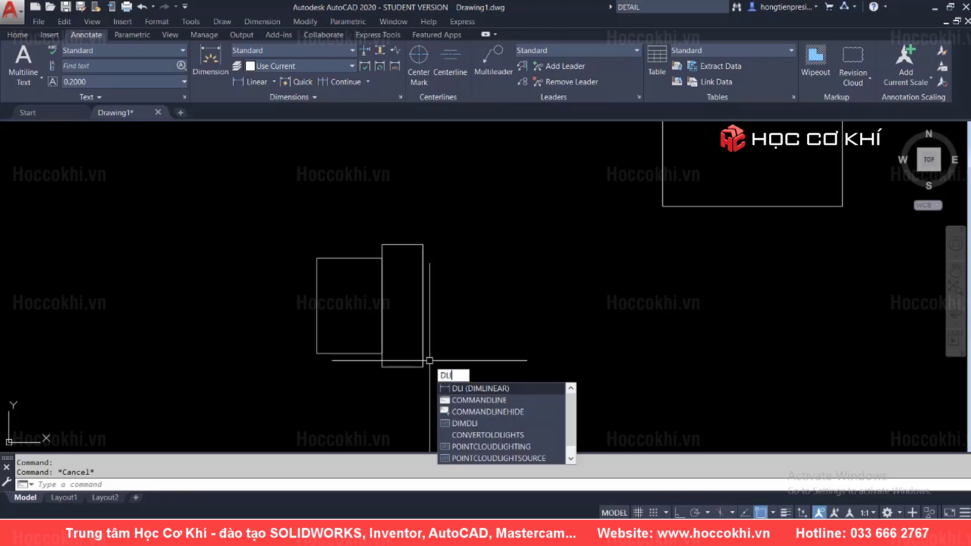
key("Return")
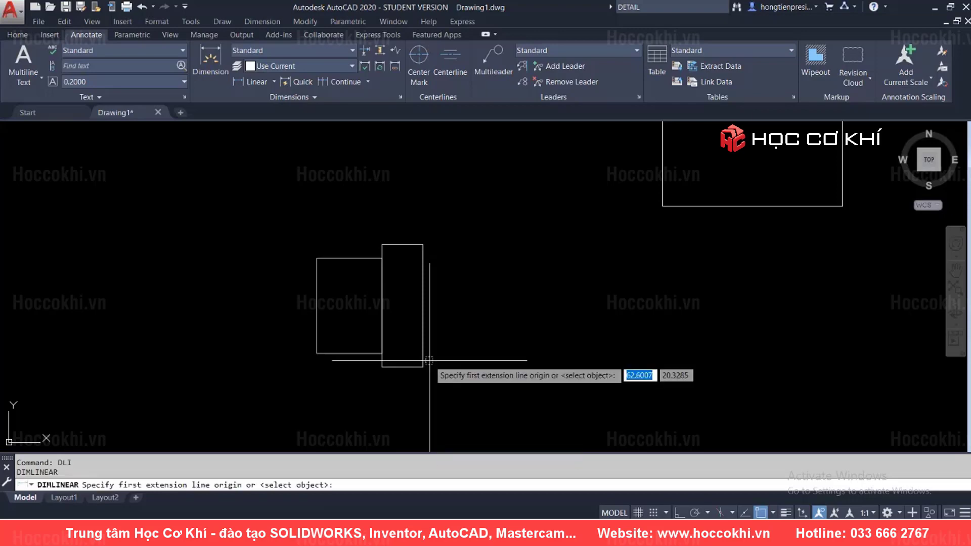
key("alt+Tab")
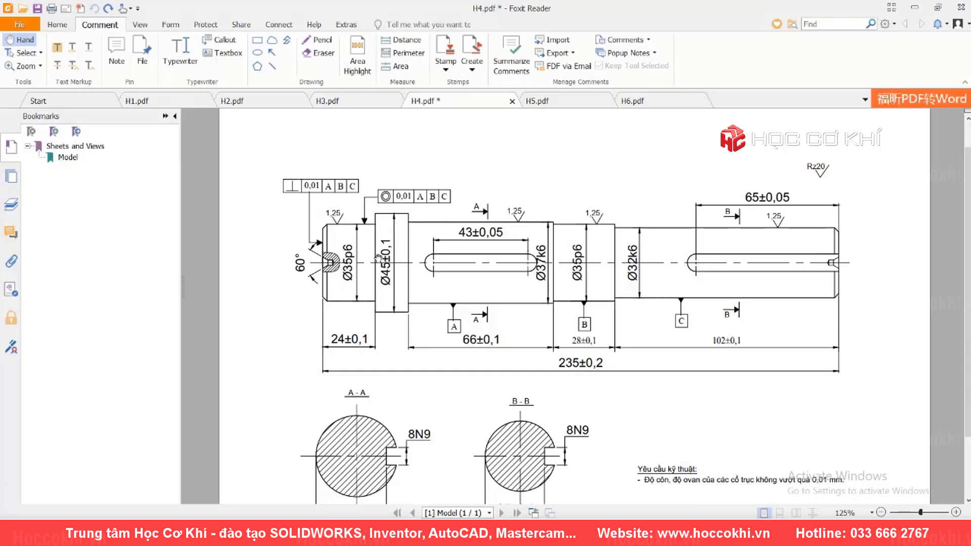
key("alt+Tab")
scroll(388, 340, "up", 3)
scroll(389, 340, "up", 2)
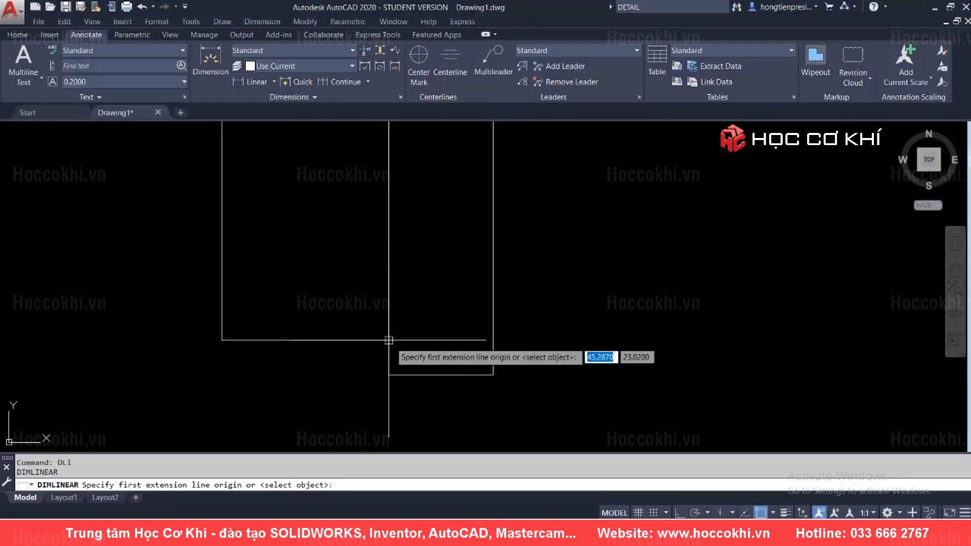
left_click(388, 340)
left_click(388, 374)
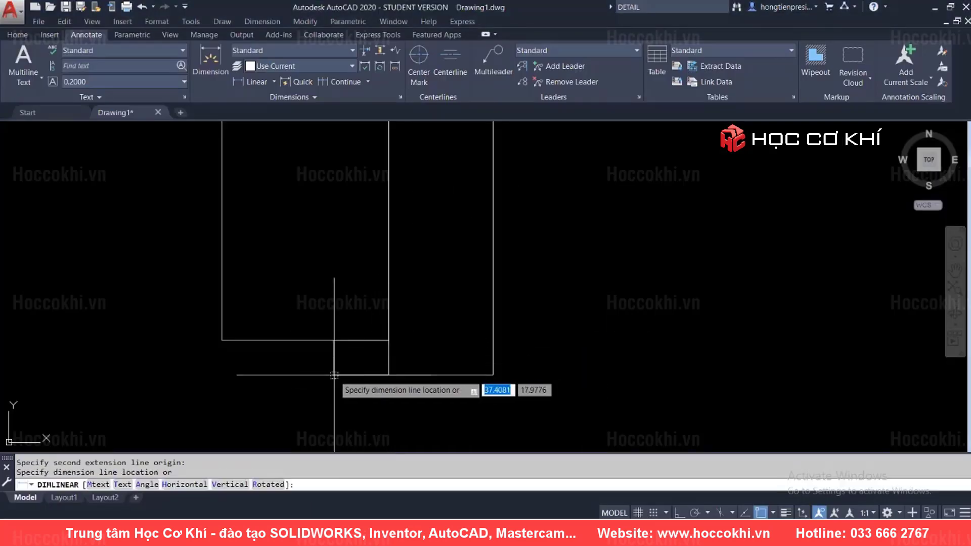
left_click(335, 375)
scroll(335, 375, "up", 3)
key("alt+Tab")
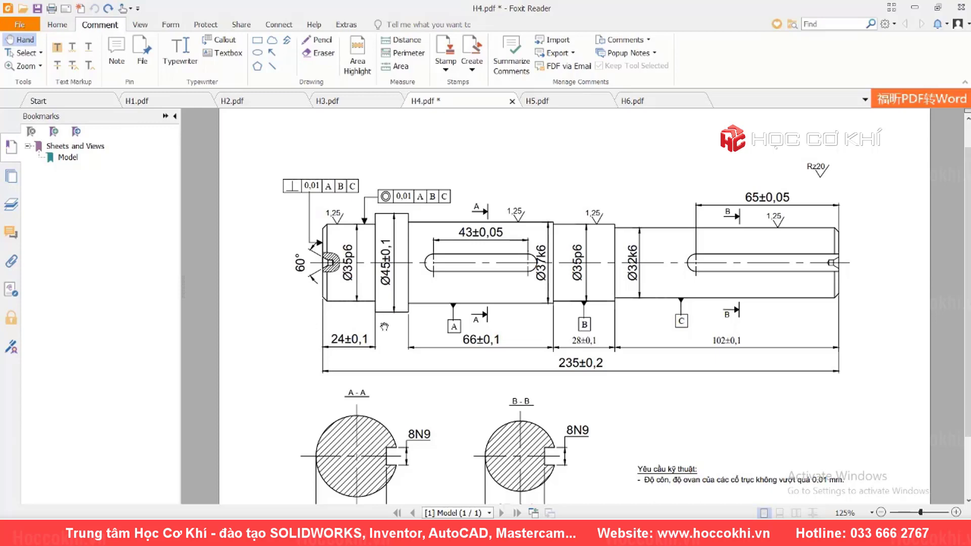
key("alt+Tab")
scroll(364, 293, "down", 3)
scroll(362, 303, "down", 2)
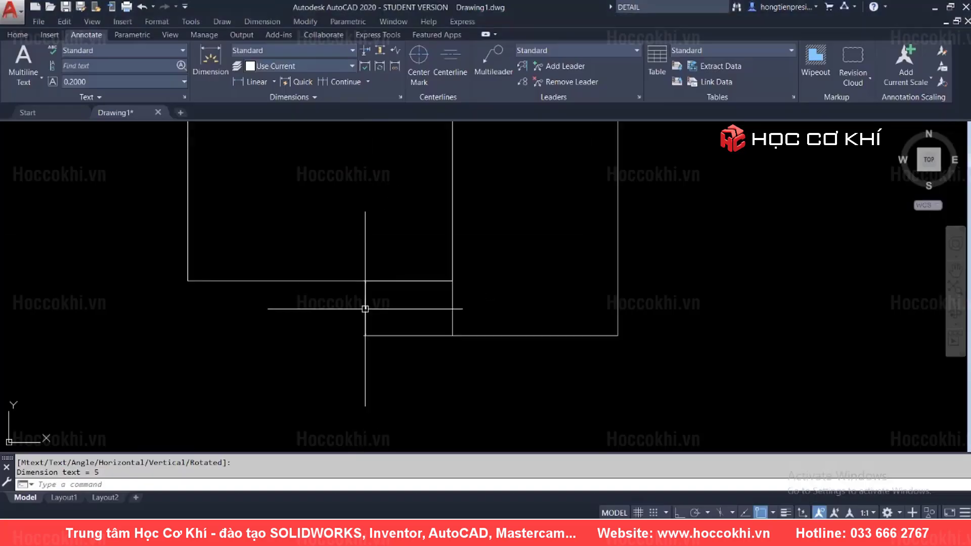
left_click(365, 308)
type("e")
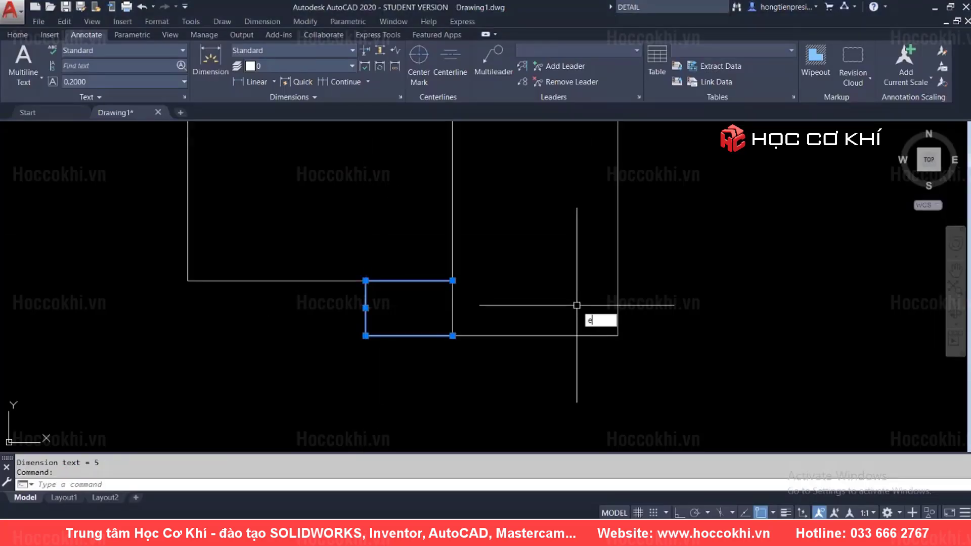
key("Return")
key("Escape")
scroll(577, 305, "down", 3)
scroll(574, 304, "up", 1)
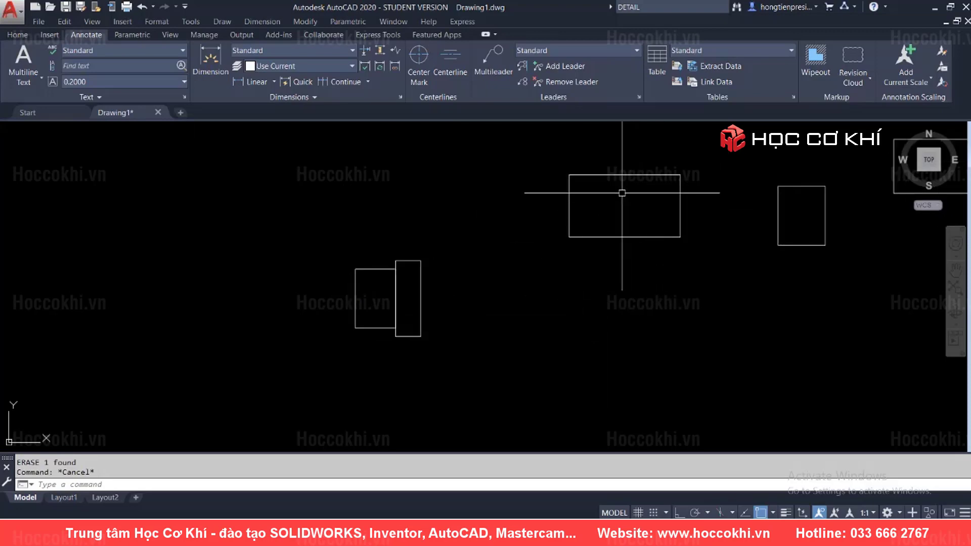
type("m")
- Move the upper rectangle so its left-edge midpoint meets the tall rectangle's right side
key("Return")
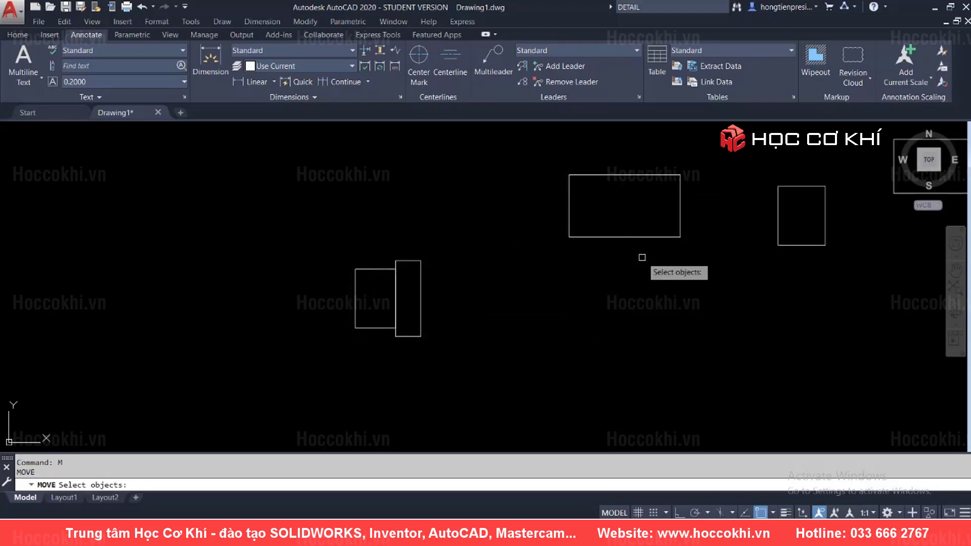
left_click(699, 271)
left_click(532, 171)
key("Return")
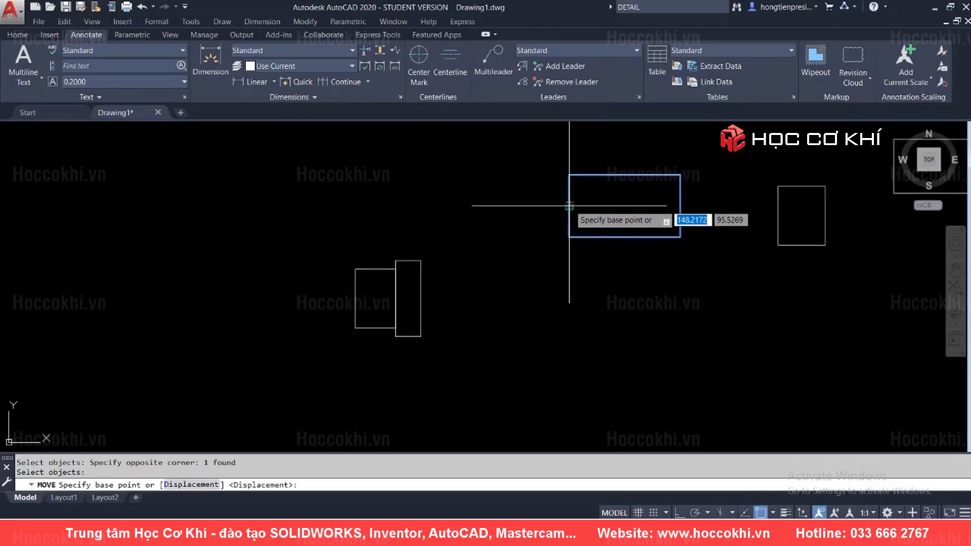
left_click(569, 206)
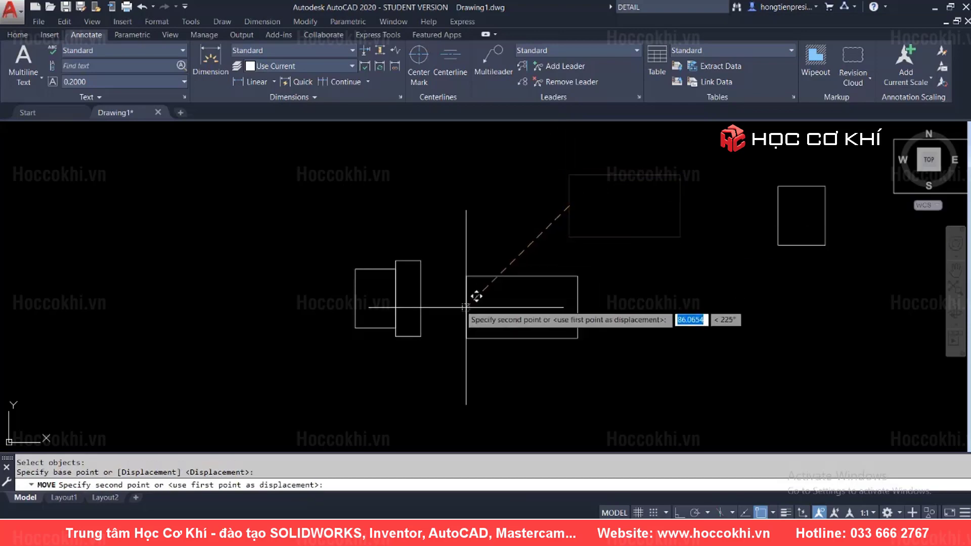
left_click(431, 283)
key("Escape")
scroll(762, 288, "down", 3)
scroll(675, 269, "up", 1)
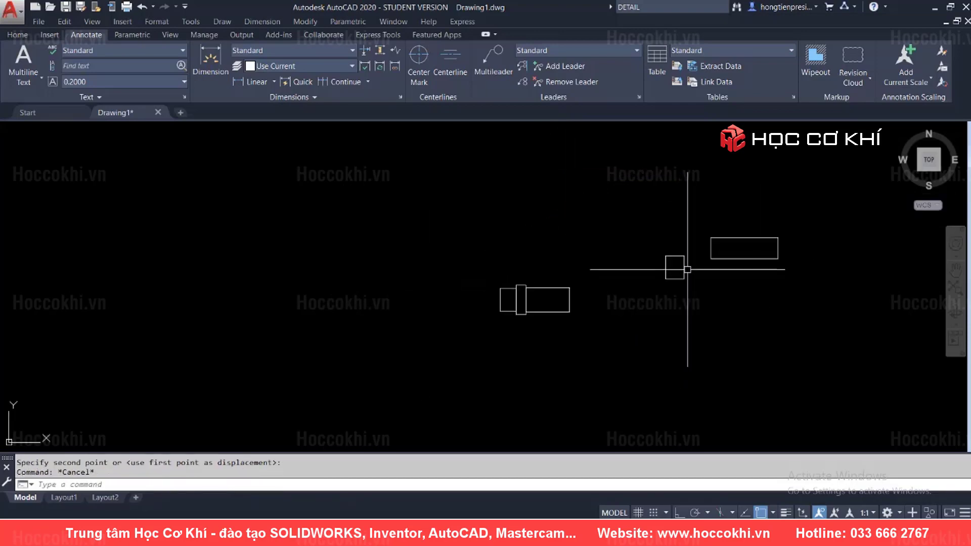
scroll(695, 282, "up", 2)
- Move the small square, using its left-edge midpoint as the base point
key("Return")
left_click(694, 285)
left_click(652, 230)
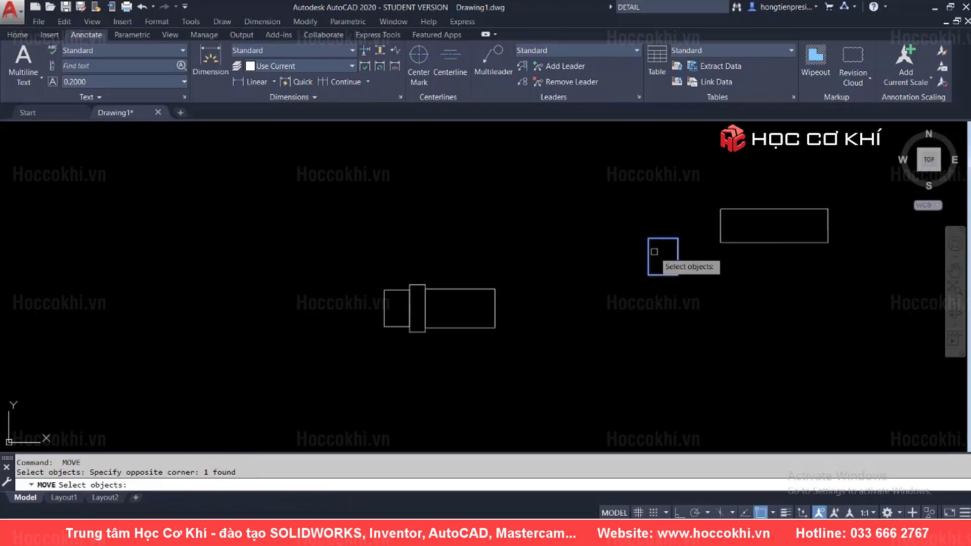
key("Return")
left_click(649, 257)
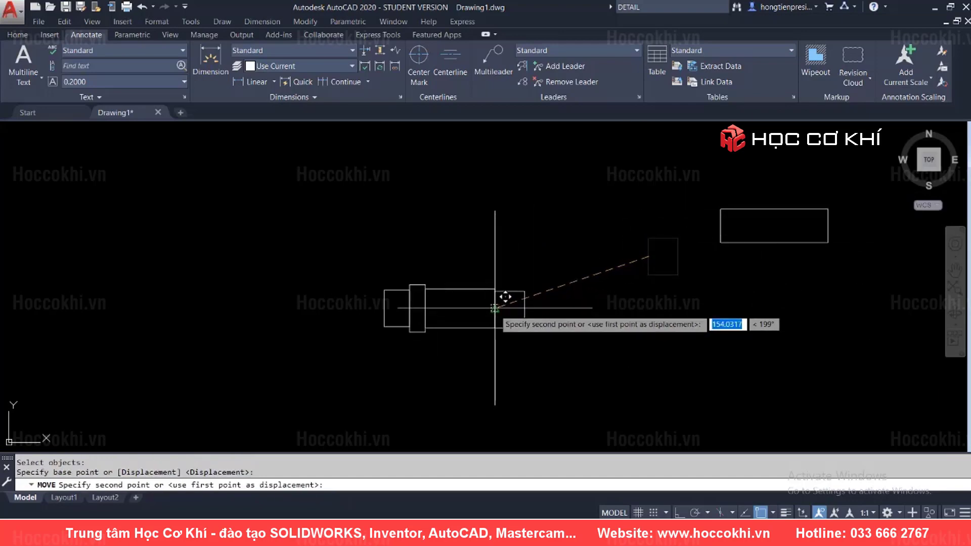
key("Escape")
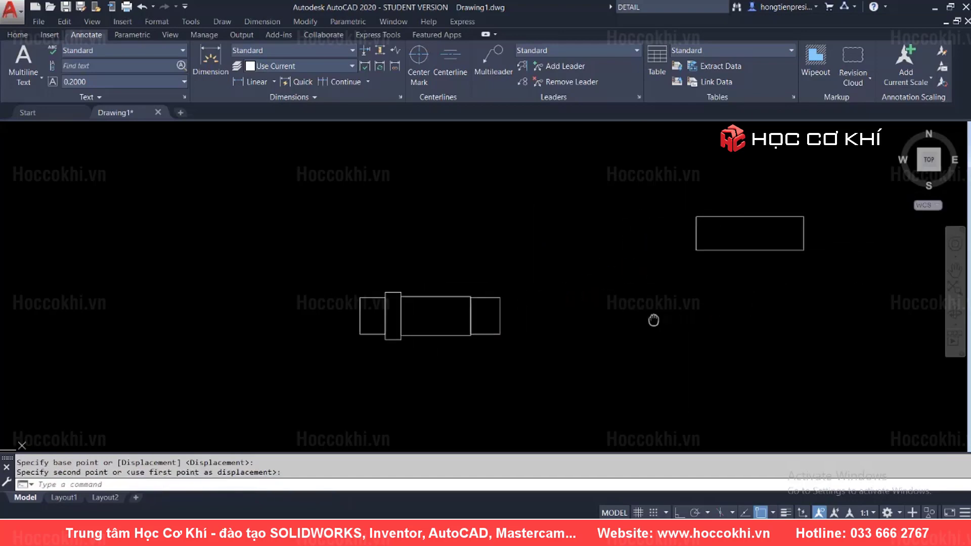
middle_click_drag(675, 311, 592, 320)
- Move the last rectangle onto the shaft's right end, completing the five-step outline
type("m")
key("Return")
left_click(744, 291)
left_click(472, 124)
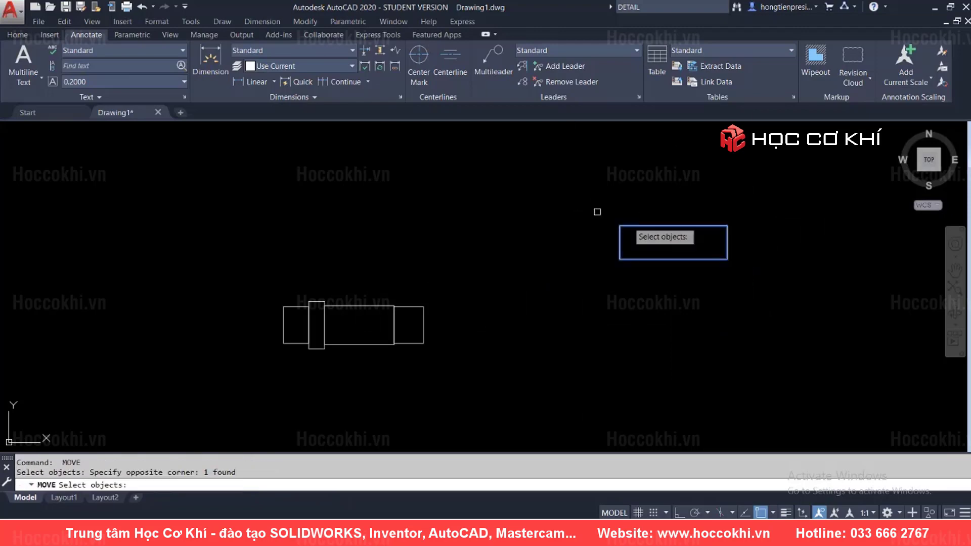
key("Return")
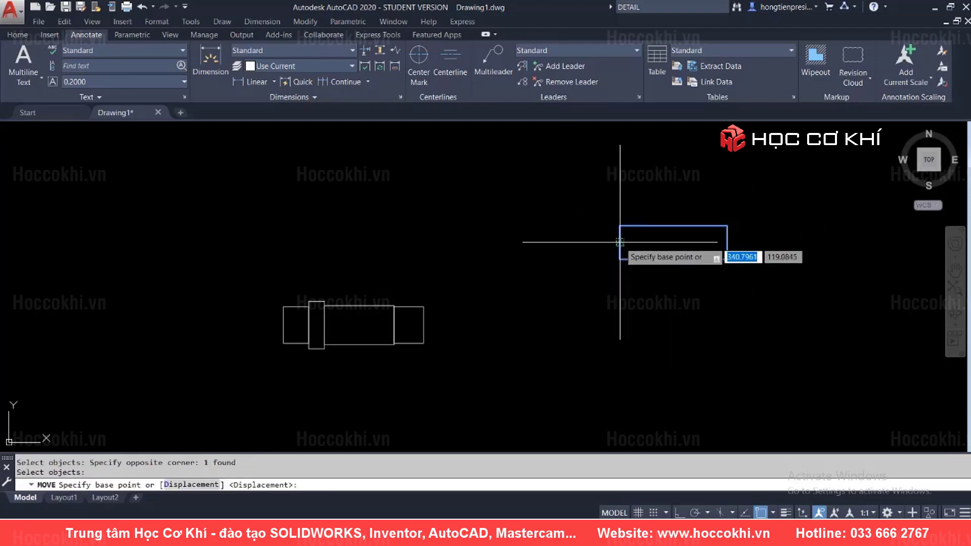
left_click(620, 244)
left_click(434, 319)
key("Escape")
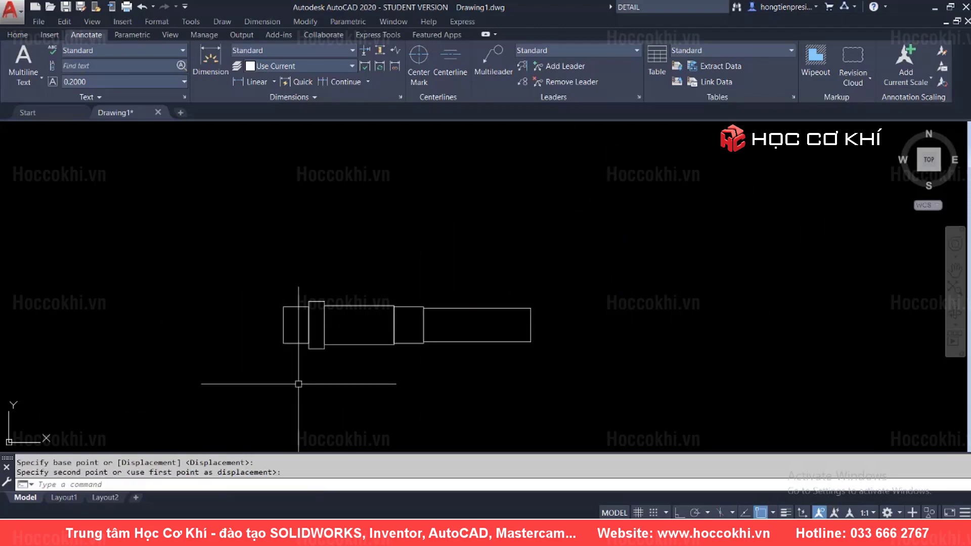
middle_click_drag(361, 341, 401, 335)
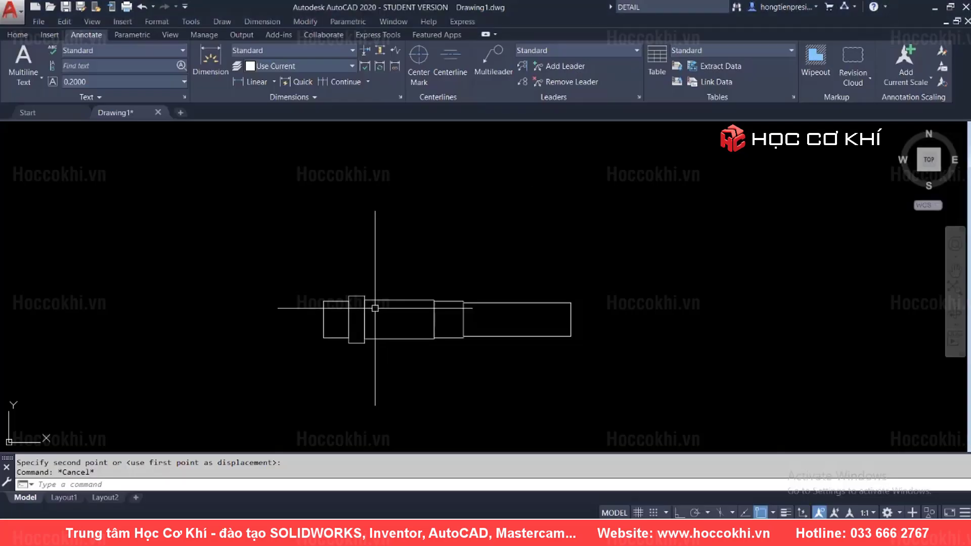
scroll(381, 302, "up", 4)
scroll(381, 302, "down", 1)
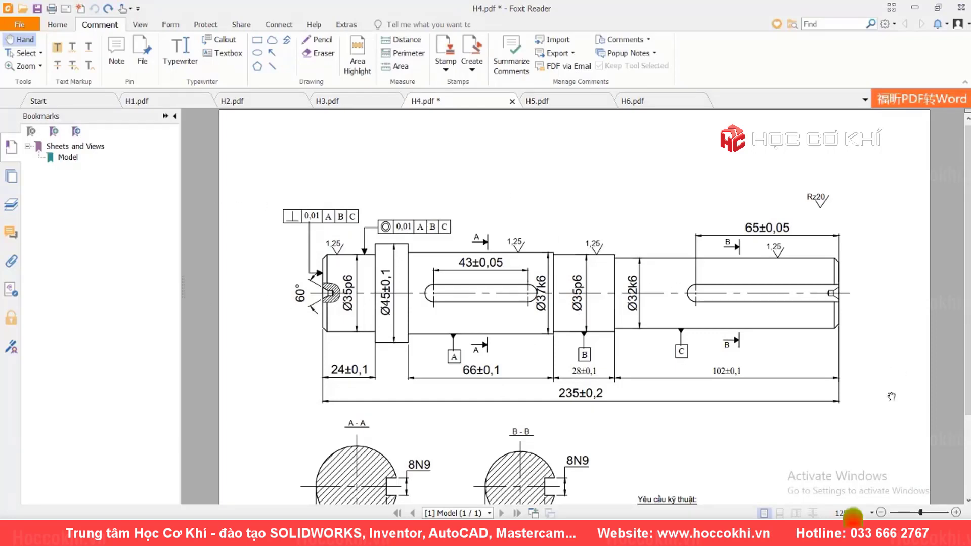
- Scroll through H4.pdf to check the 235±0,2 overall shaft length
scroll(556, 328, "down", 3)
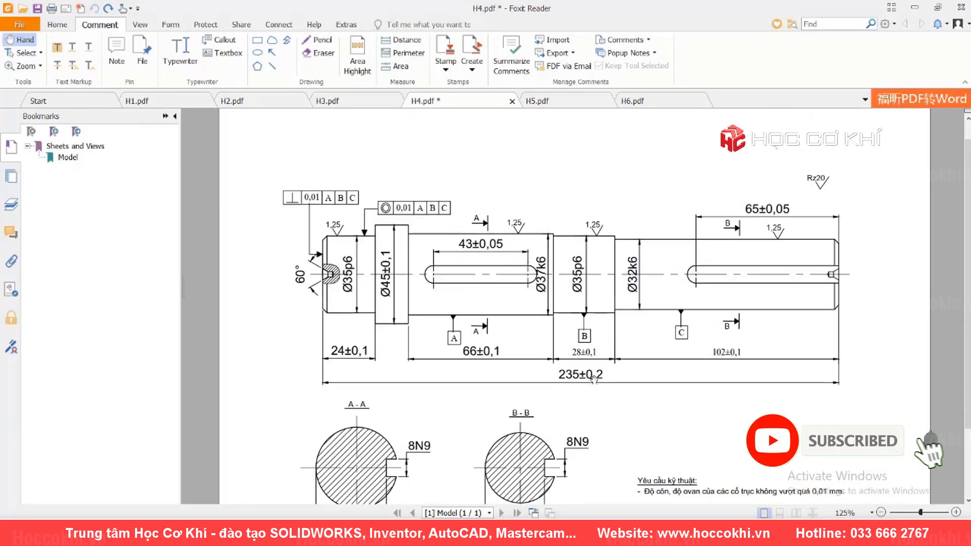
scroll(521, 334, "up", 2)
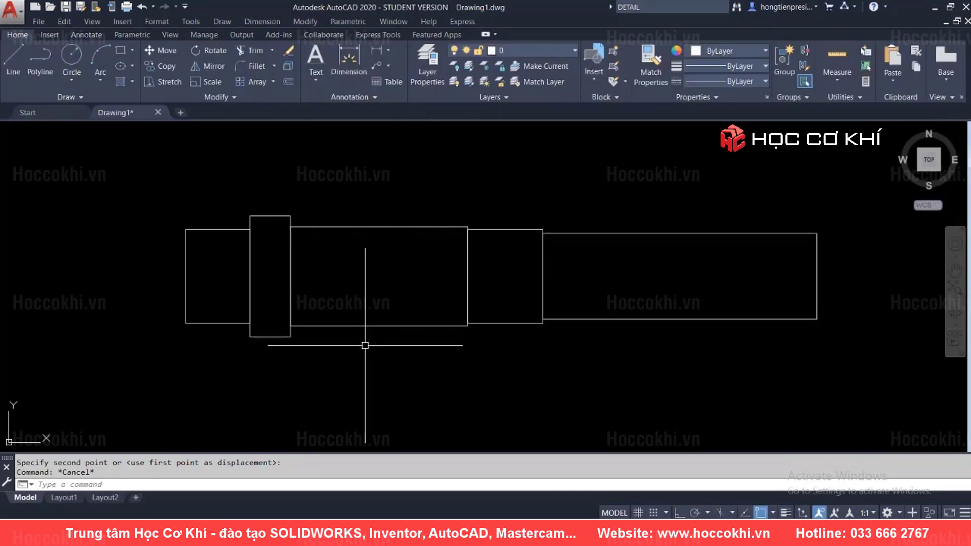
- Add a DLI linear dimension from the shaft's left end to its right end, placed below
type("DLI")
key("Return")
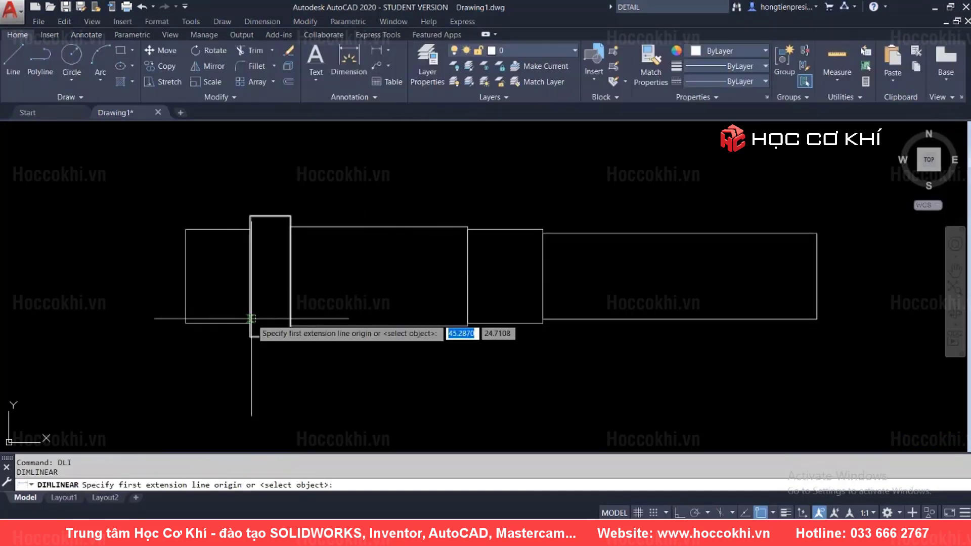
left_click(188, 319)
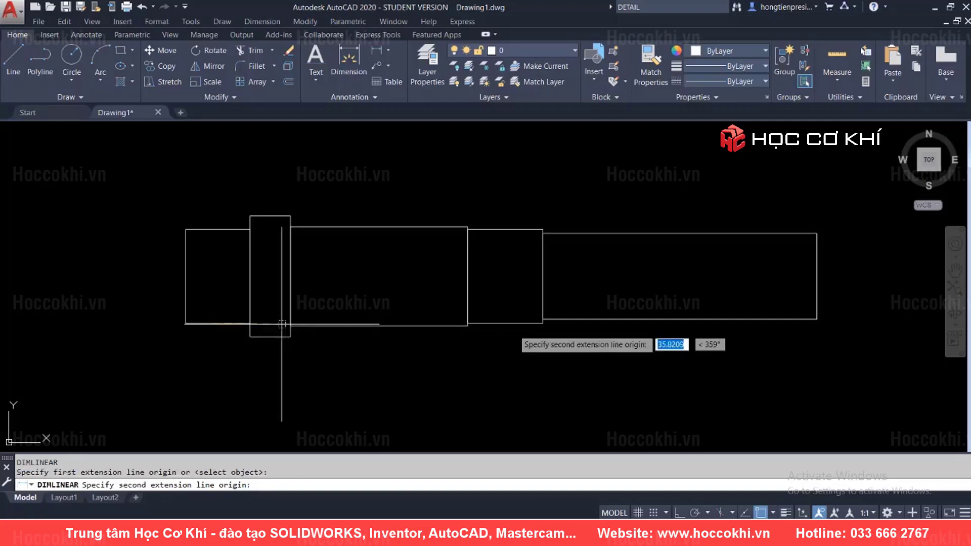
left_click(817, 318)
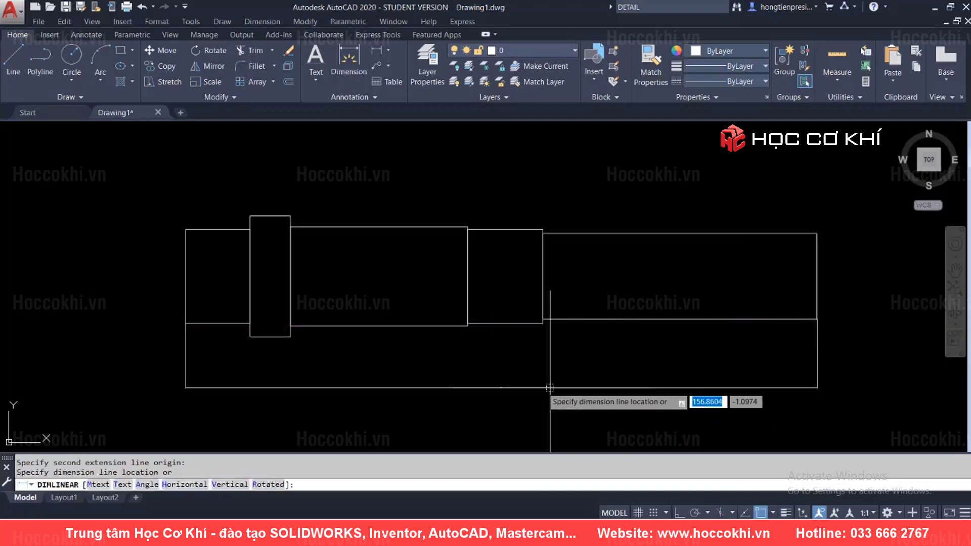
left_click(499, 401)
- Recheck the shaft dimensions in H4.pdf, then open the dimension style settings
key("alt+Tab")
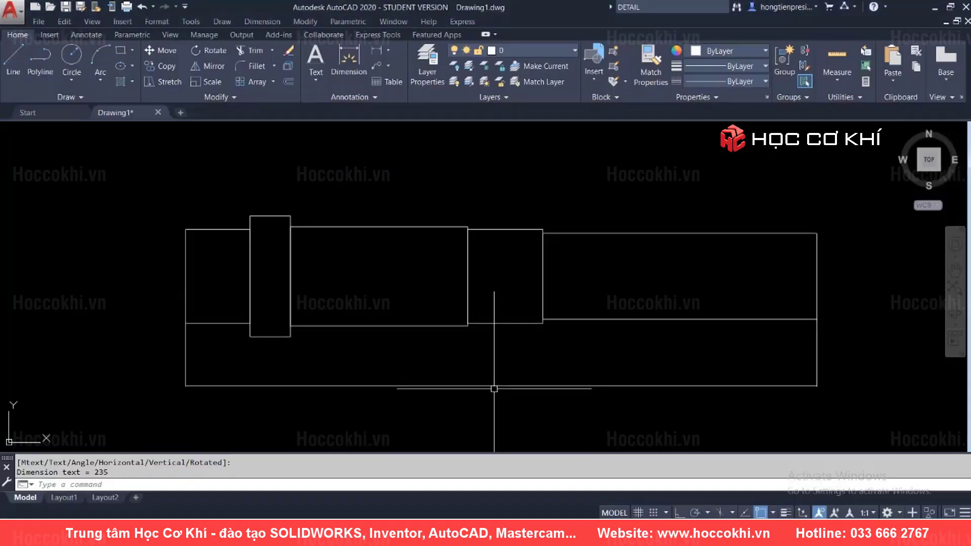
scroll(527, 381, "up", 5)
scroll(558, 356, "up", 3)
scroll(557, 357, "down", 1)
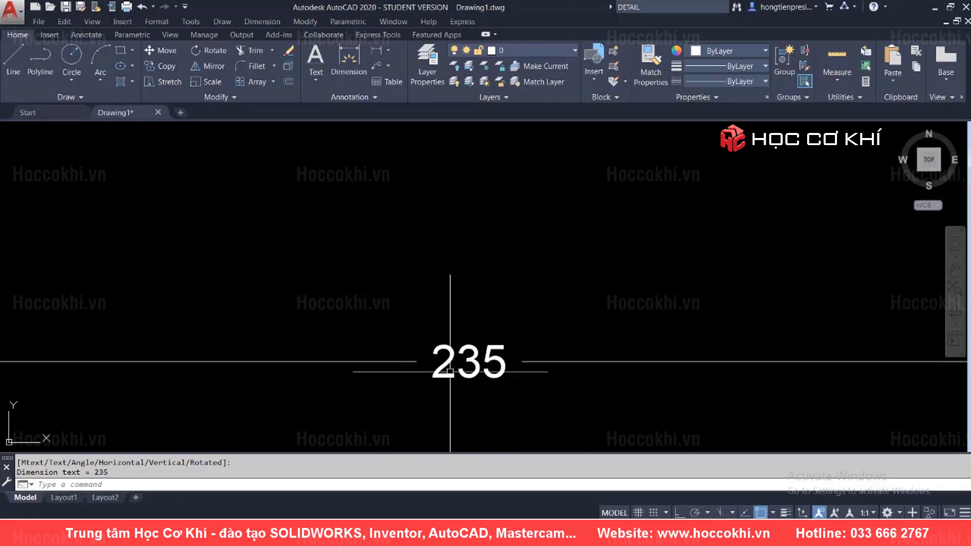
scroll(433, 347, "down", 3)
scroll(471, 347, "down", 2)
scroll(502, 310, "up", 2)
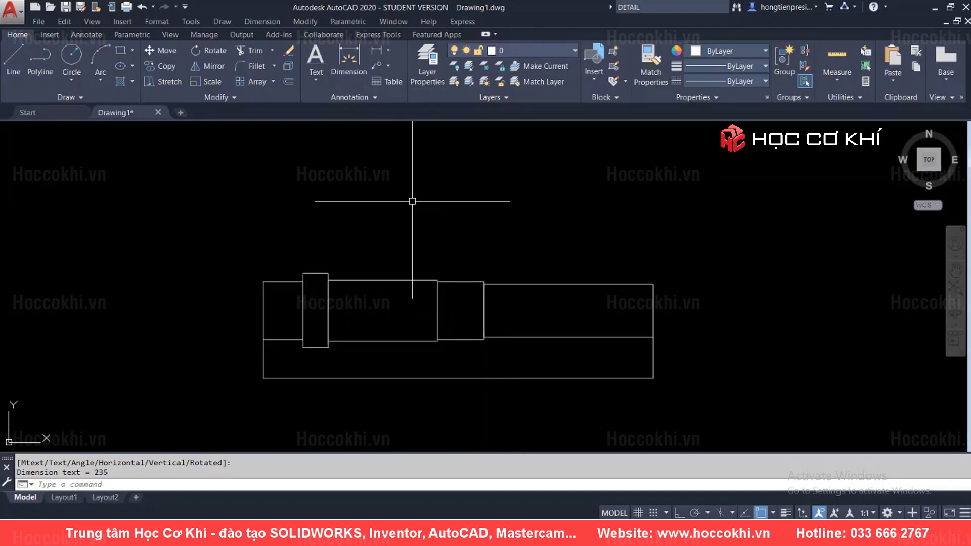
type("D")
key("Return")
- Change the current dimension style's text height to 5
left_click(634, 247)
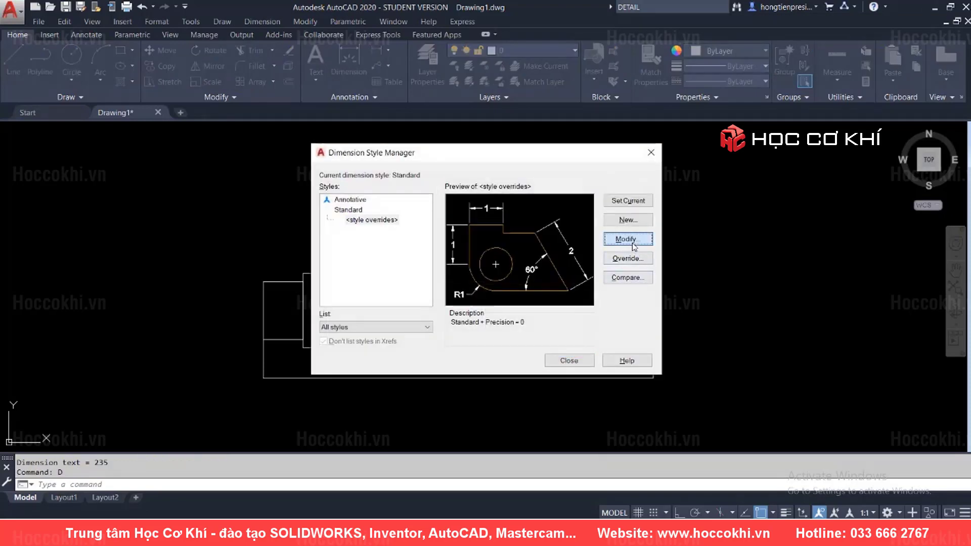
key("Return")
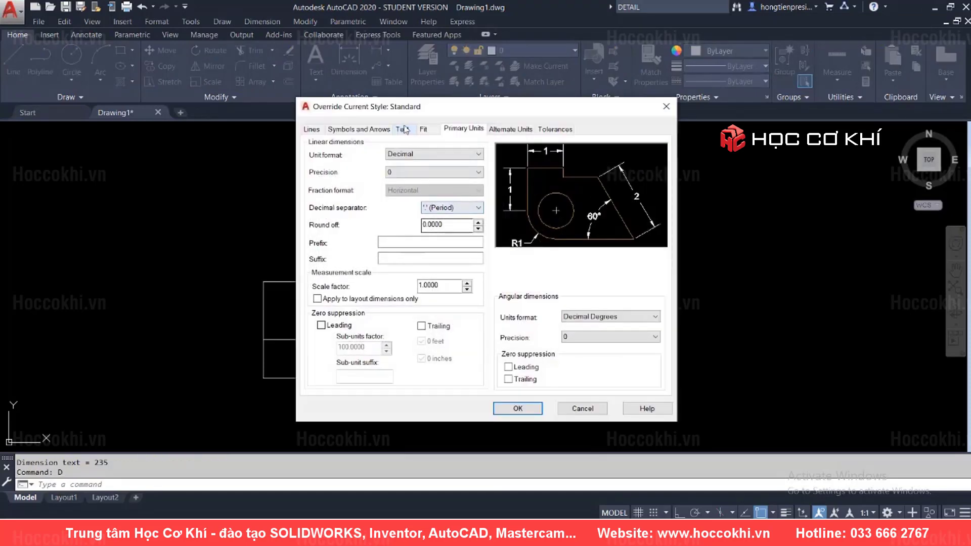
left_click(404, 129)
left_click(442, 129)
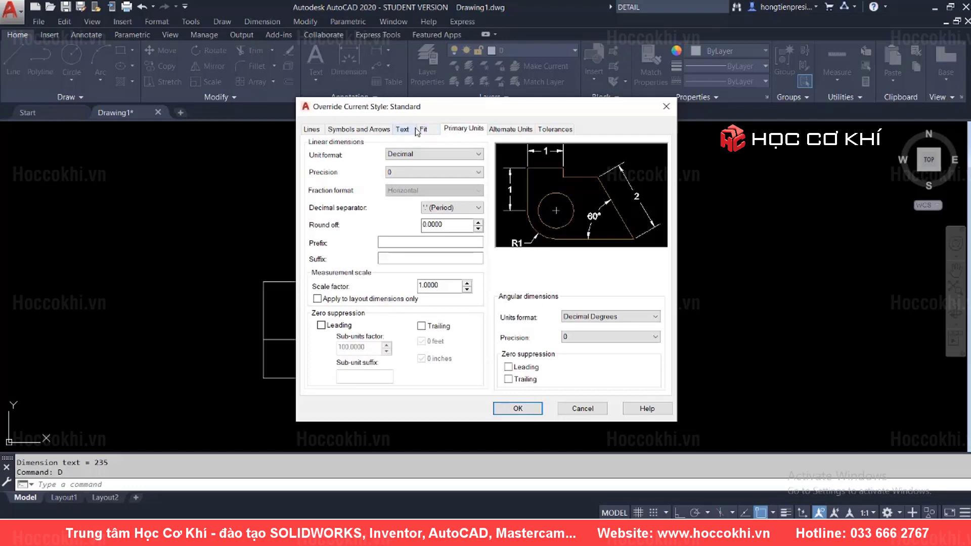
left_click(415, 130)
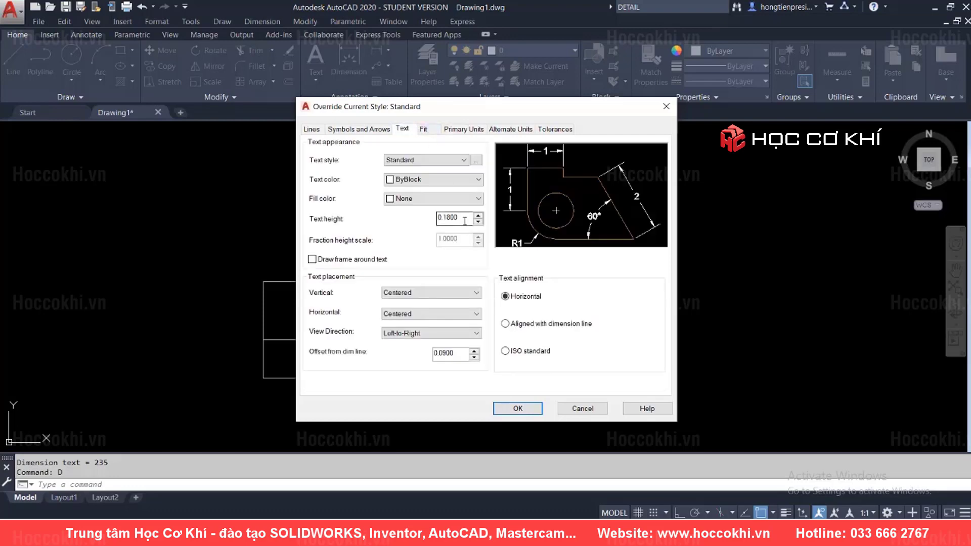
type("5")
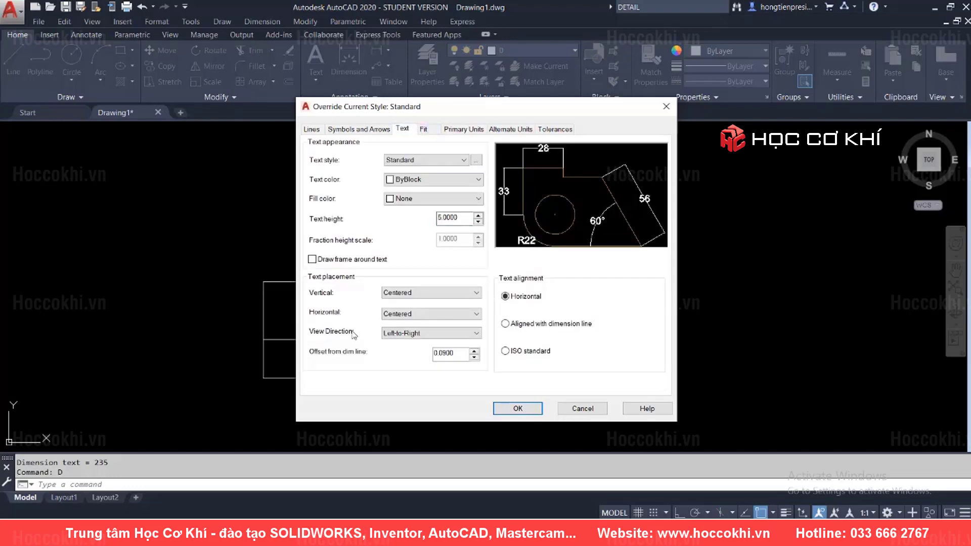
left_click(504, 412)
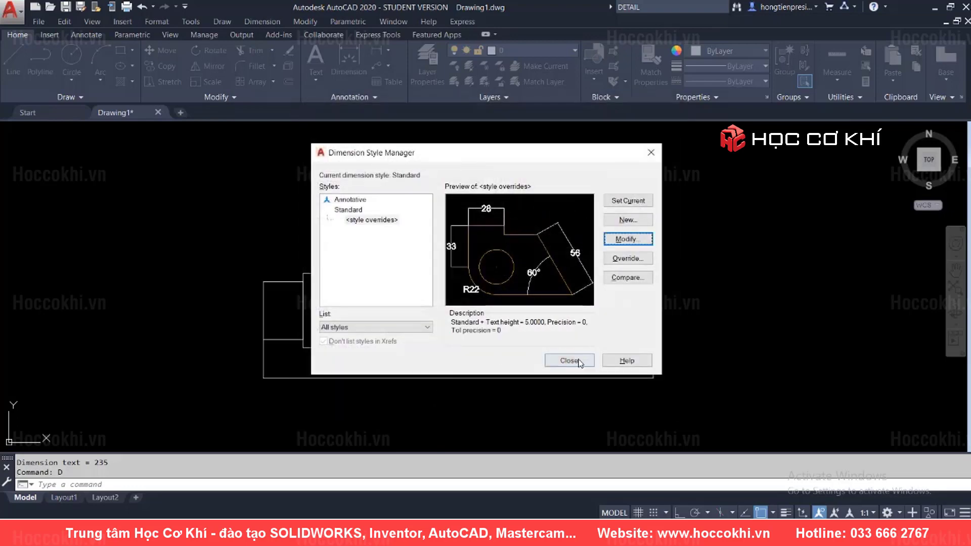
left_click(569, 360)
scroll(455, 381, "up", 5)
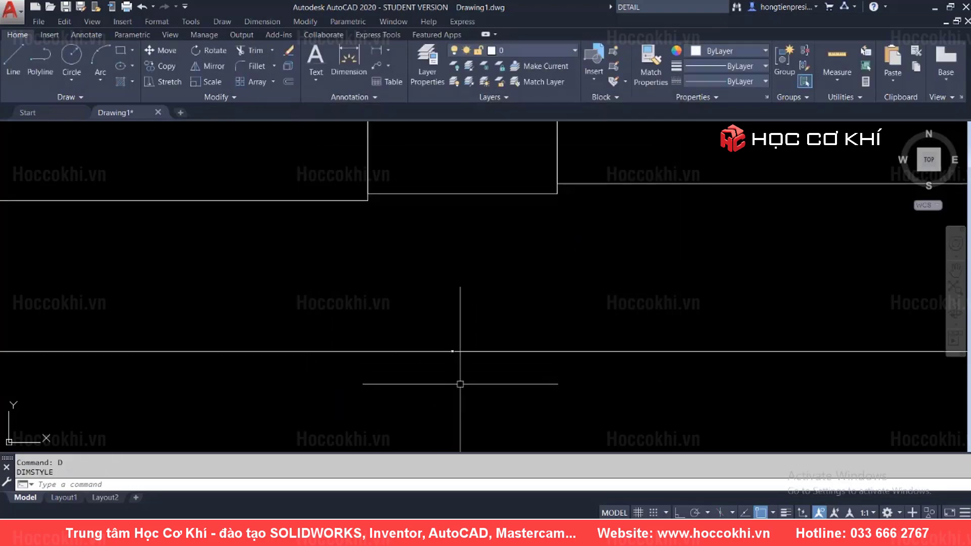
scroll(452, 354, "up", 2)
- Confirm text height 5 on the Standard dimension style so the 235 label enlarges
left_click(452, 343)
type("d")
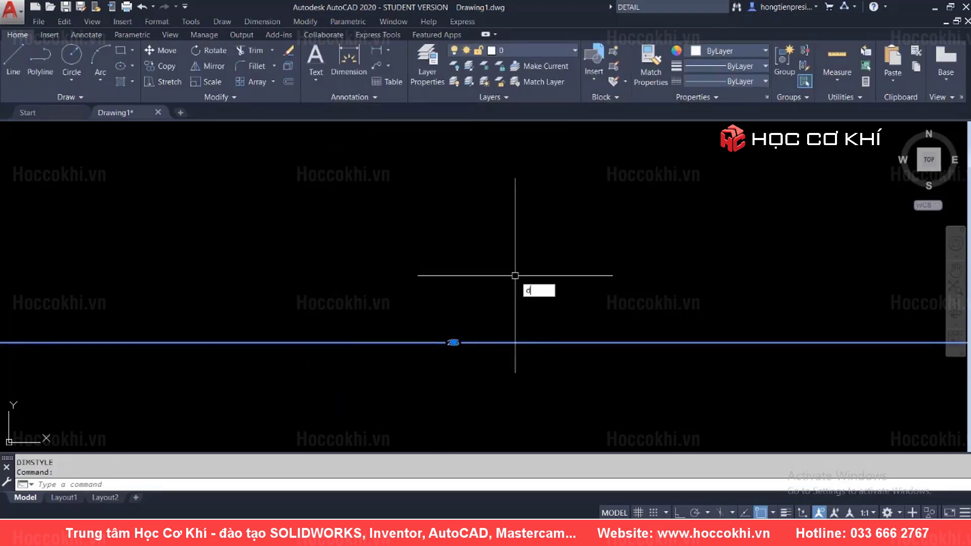
key("Return")
left_click(625, 238)
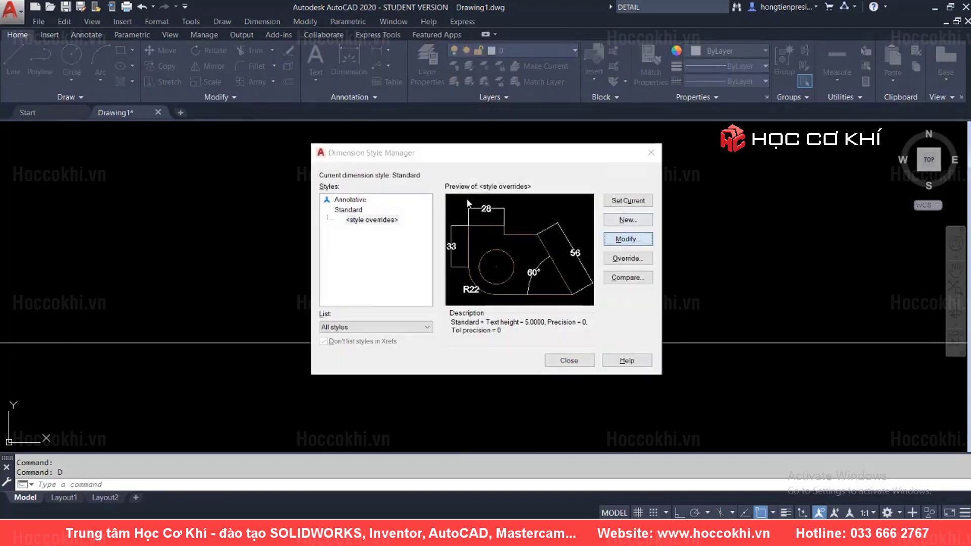
key("Escape")
key("Escape")
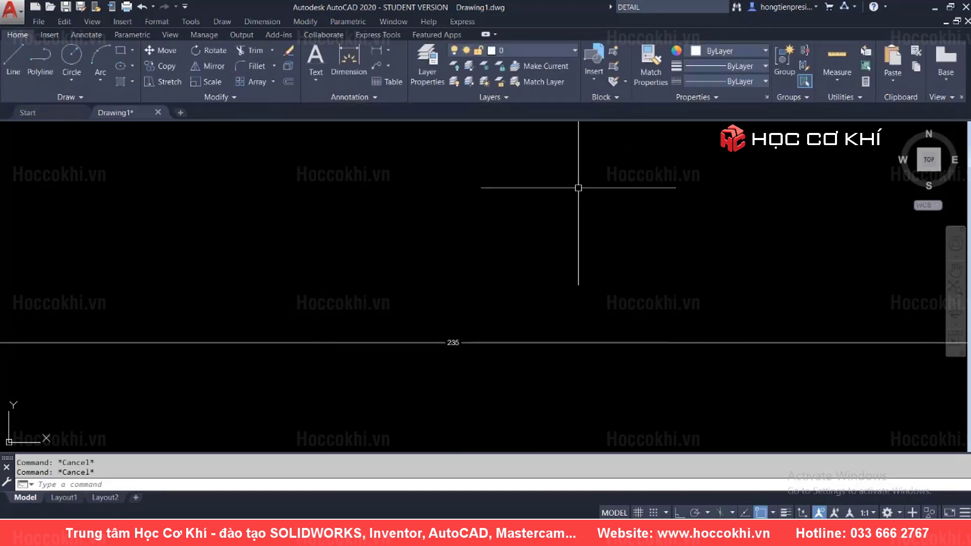
type("d")
key("Return")
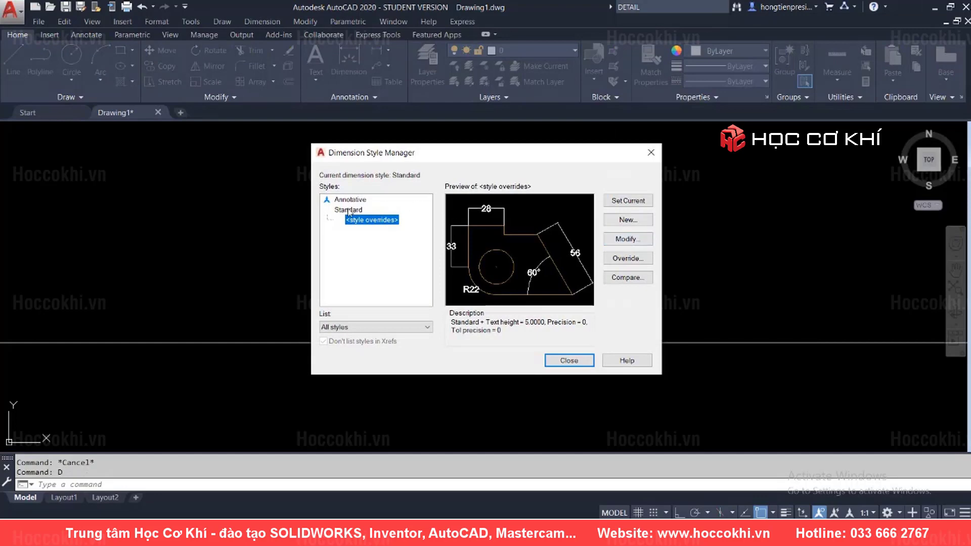
left_click(349, 210)
key("Return")
type("5")
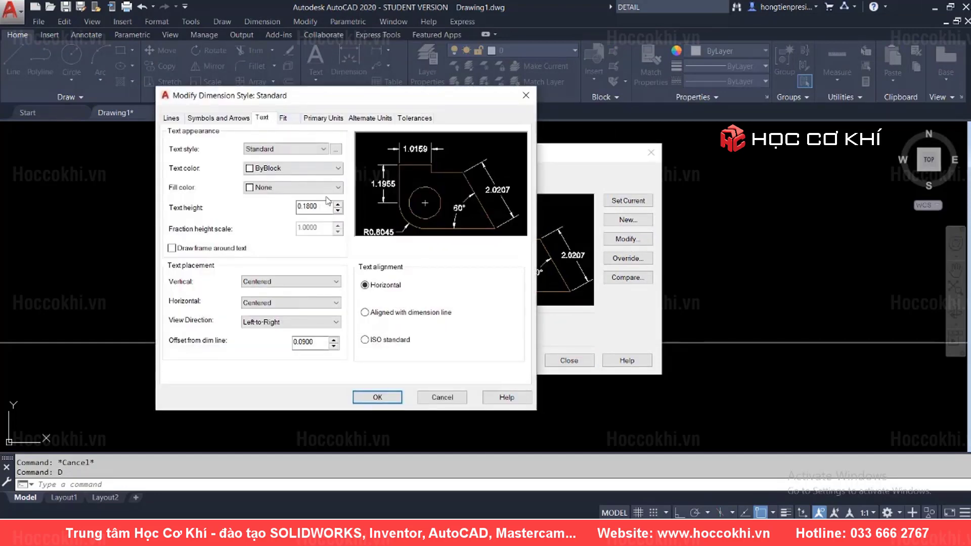
left_click(393, 399)
left_click(568, 361)
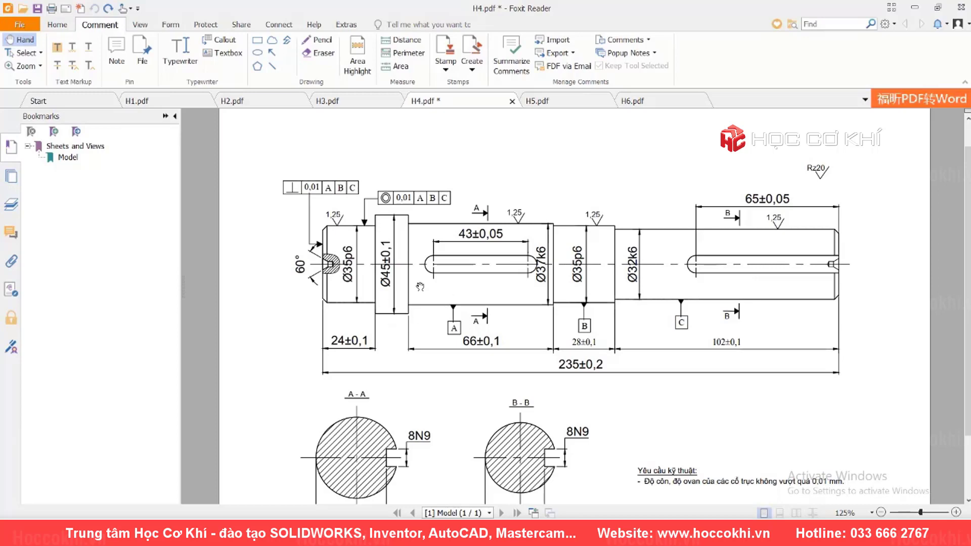
- Zoom into H4.pdf's left shaft end to study the chamfer and centre hole
scroll(420, 287, "down", 2)
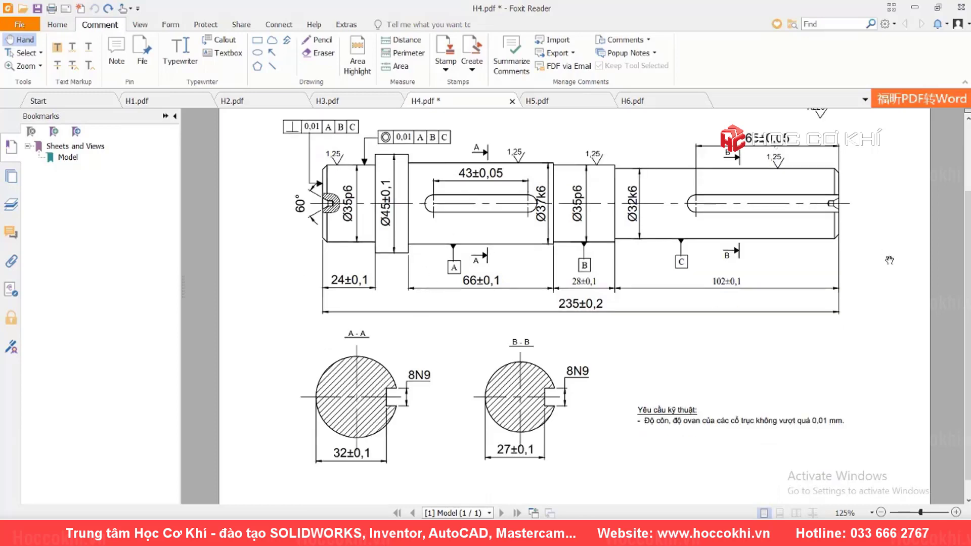
scroll(336, 233, "up", 1)
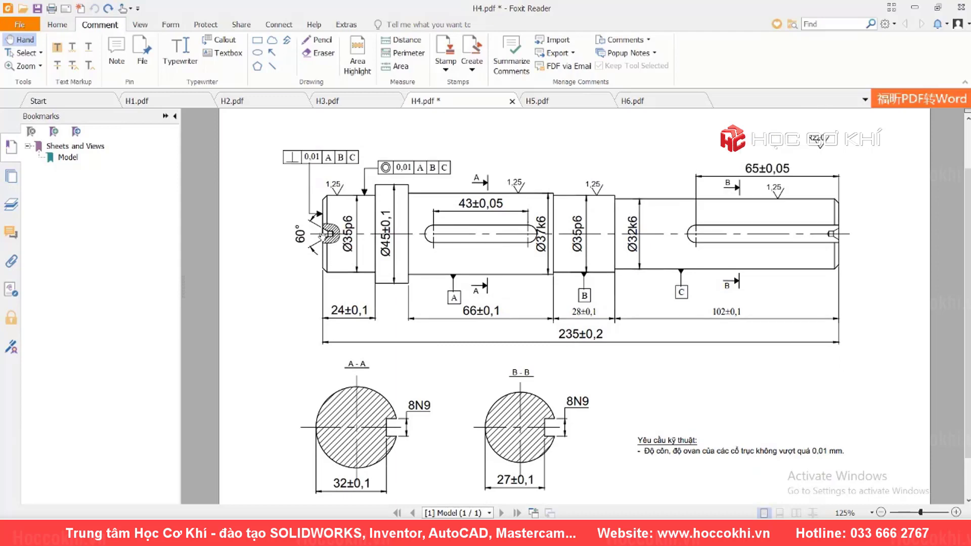
scroll(322, 236, "up", 1, "ctrl")
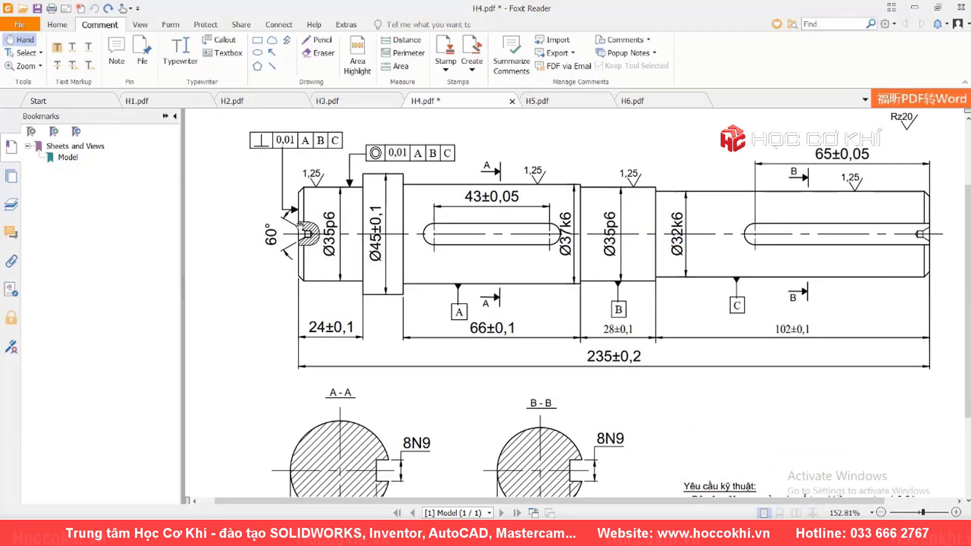
scroll(290, 226, "up", 3, "ctrl")
scroll(284, 227, "down", 5, "ctrl")
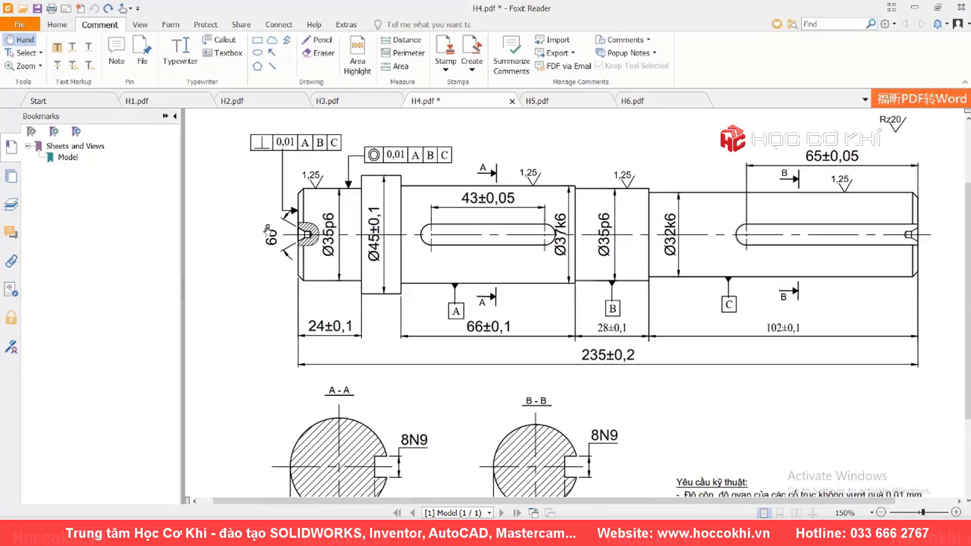
scroll(267, 229, "up", 4, "ctrl")
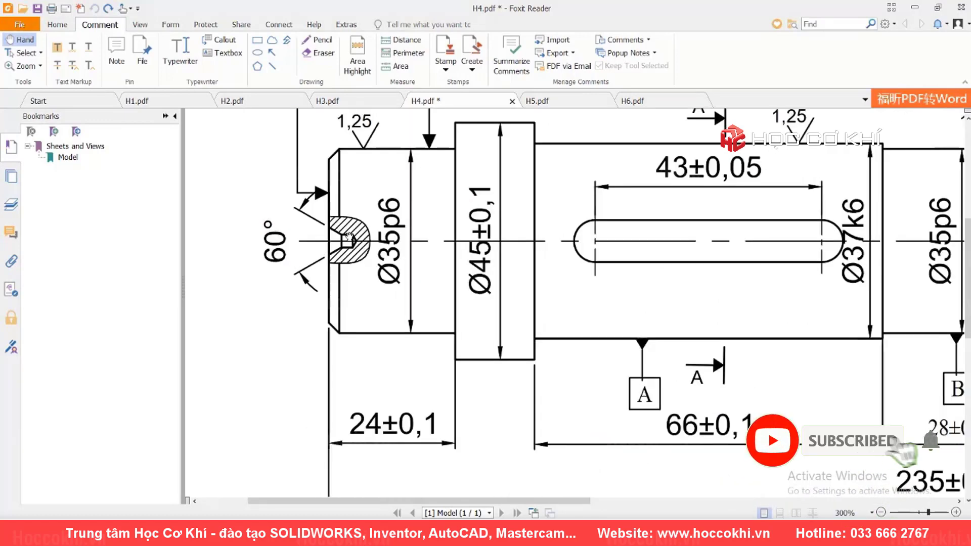
scroll(344, 155, "down", 2, "ctrl")
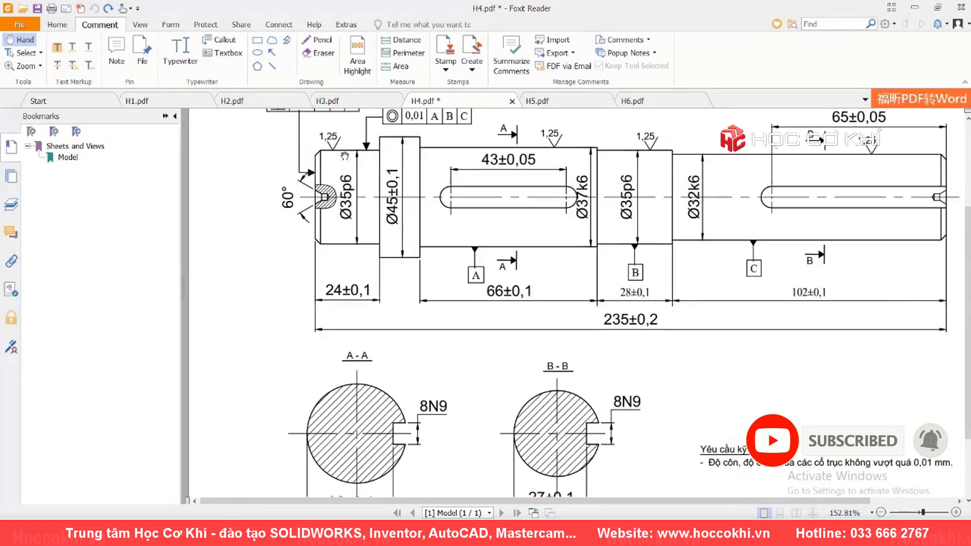
scroll(340, 231, "up", 2)
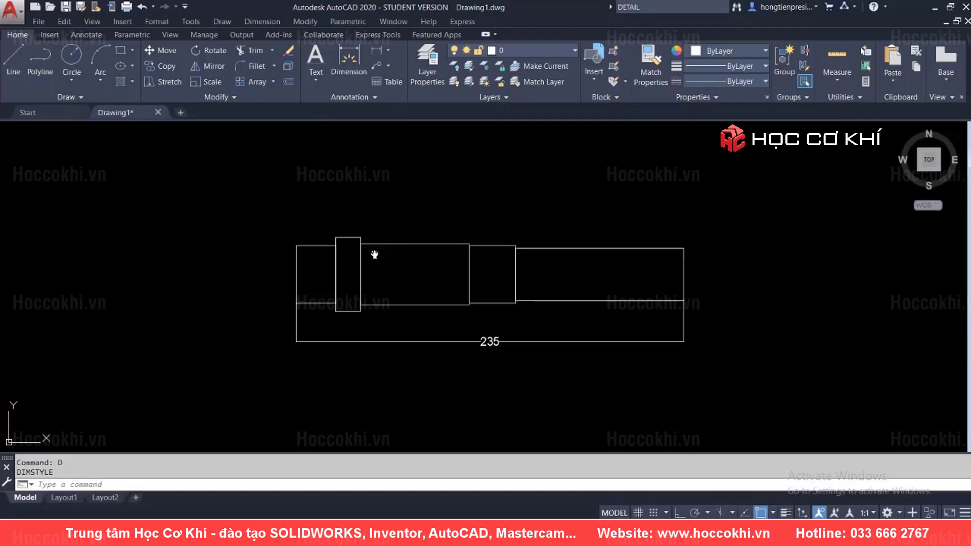
- Set the chamfer to length 4 and angle 45°, then chamfer the top-left corner
key("Escape")
type("cha")
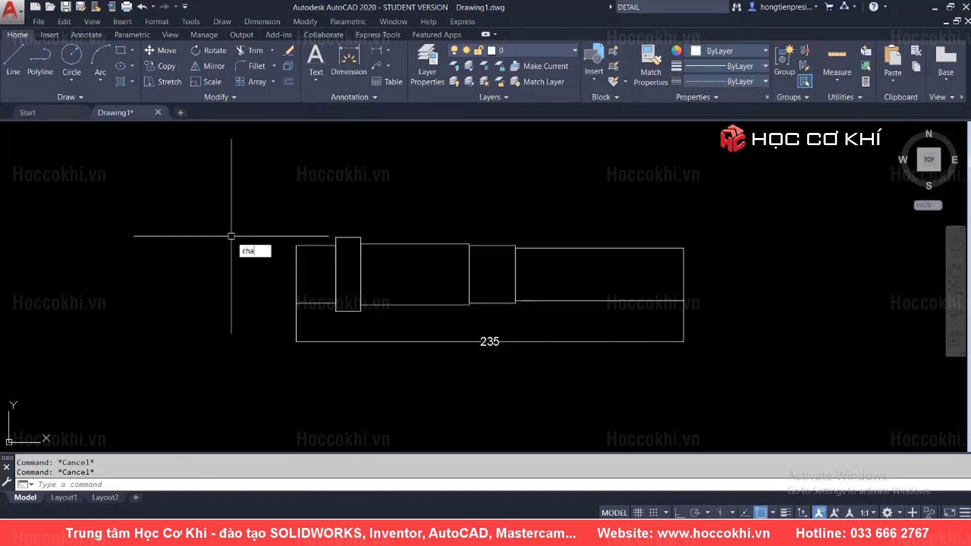
key("Return")
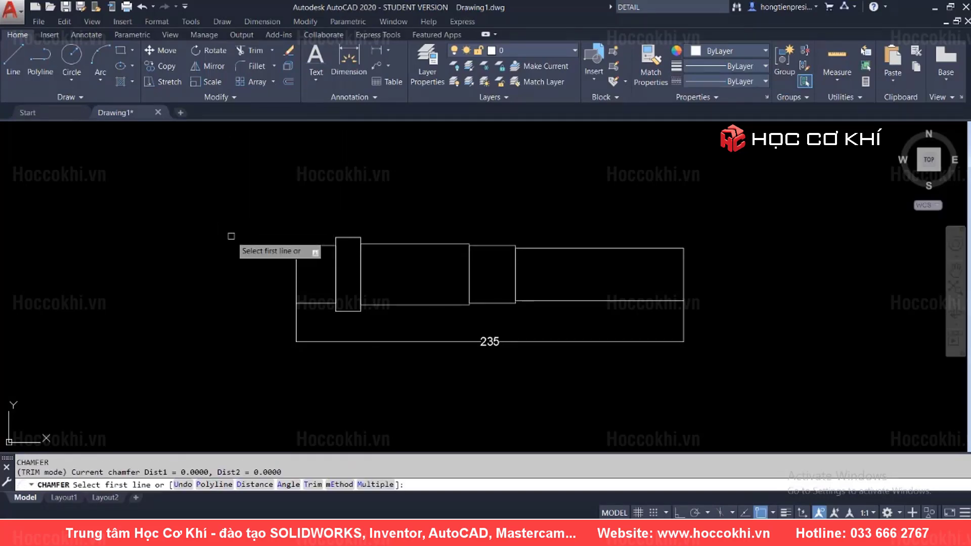
type("a")
key("Return")
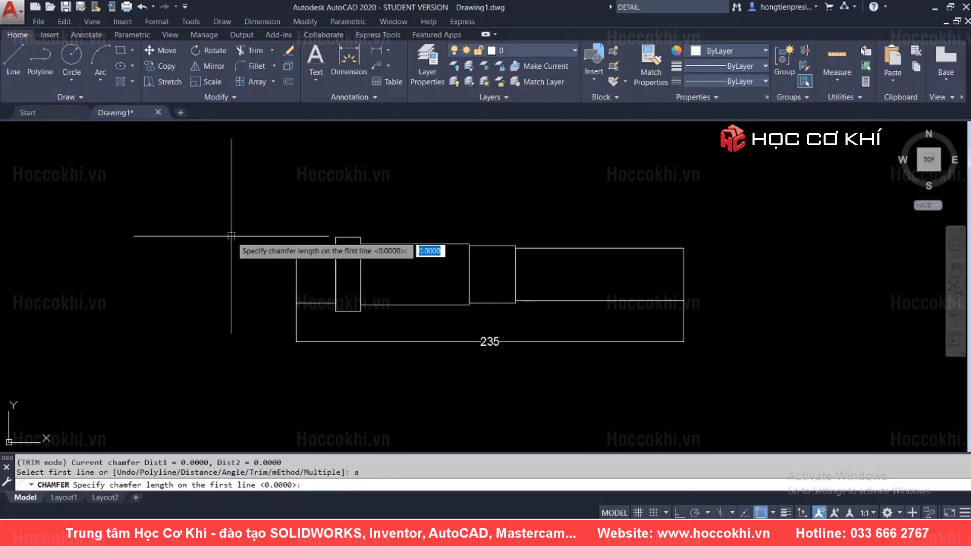
type("4")
key("Return")
type("45")
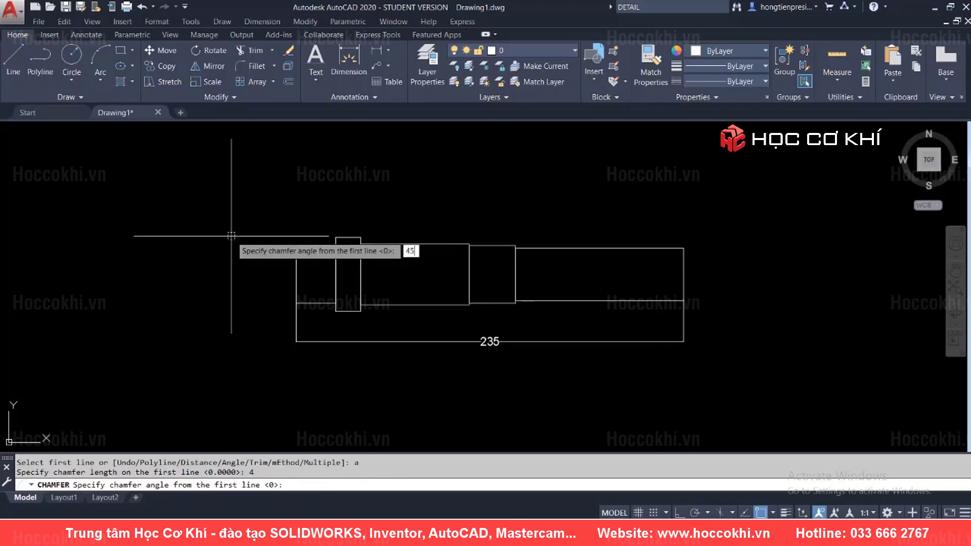
key("Return")
left_click(298, 245)
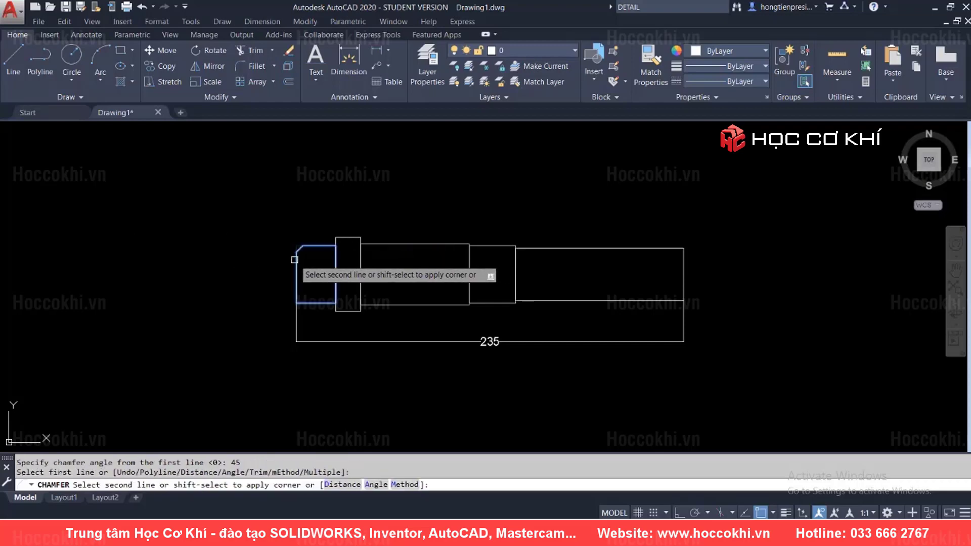
key("Escape")
- Retry the lower-left chamfer, keeping the 4 length and 45° angle settings
key("space")
left_click(310, 340)
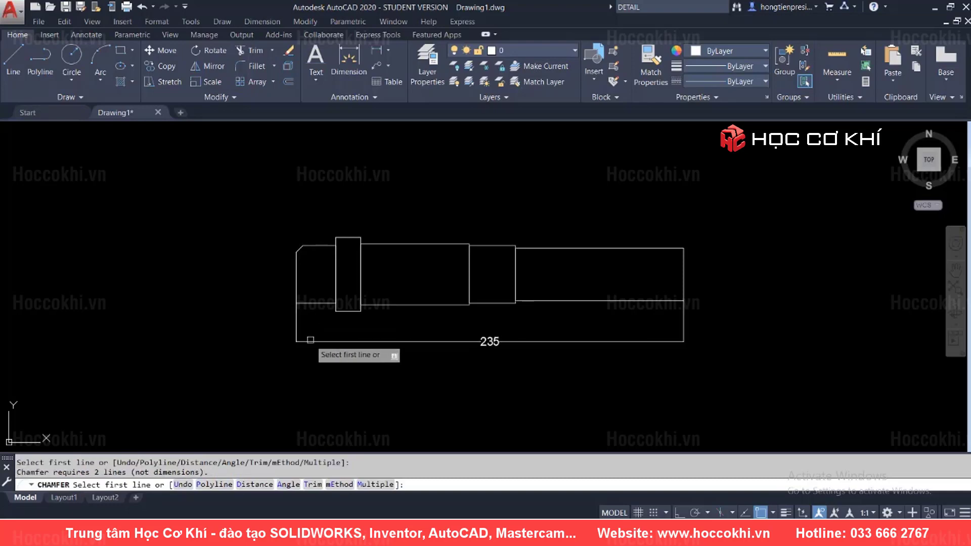
key("Escape")
key("Escape")
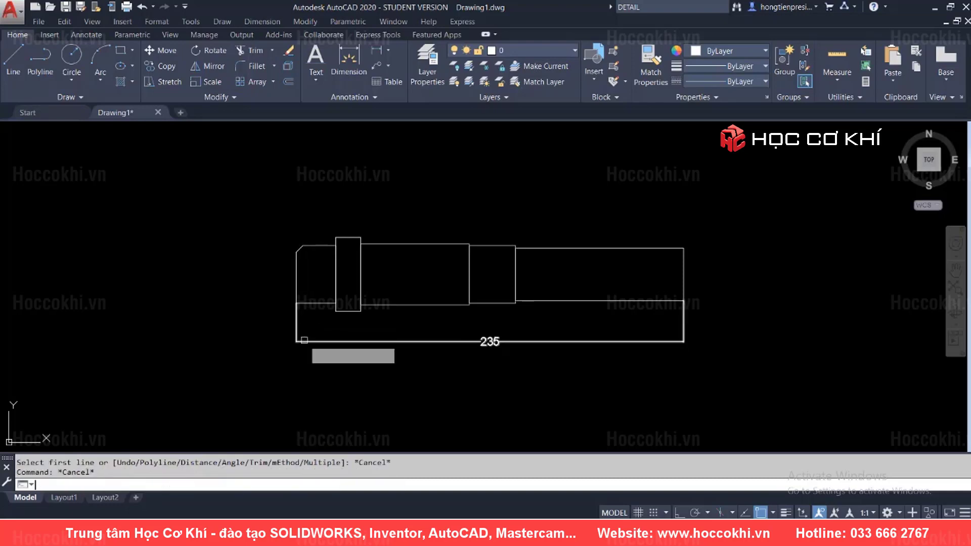
key("space")
key("Escape")
key("space")
left_click(306, 343)
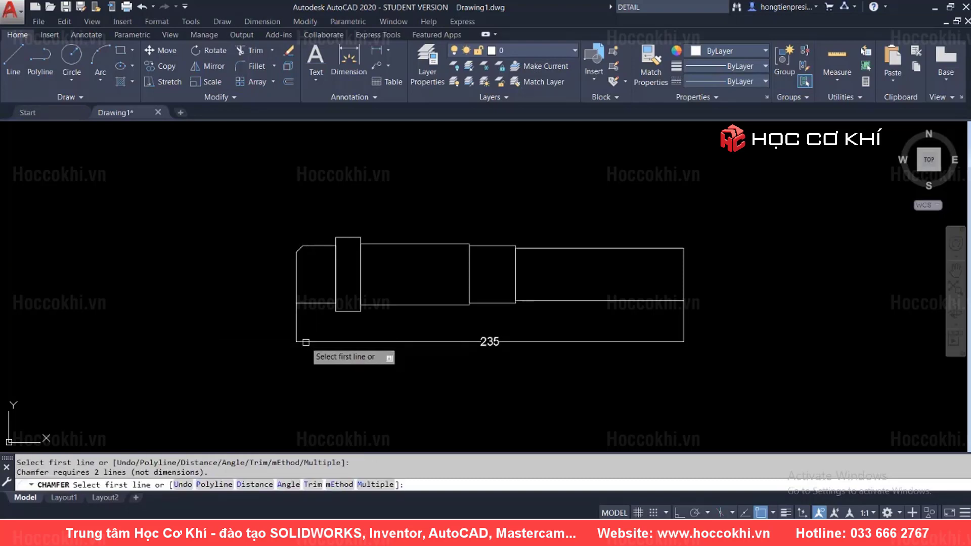
key("Escape")
type("a")
key("space")
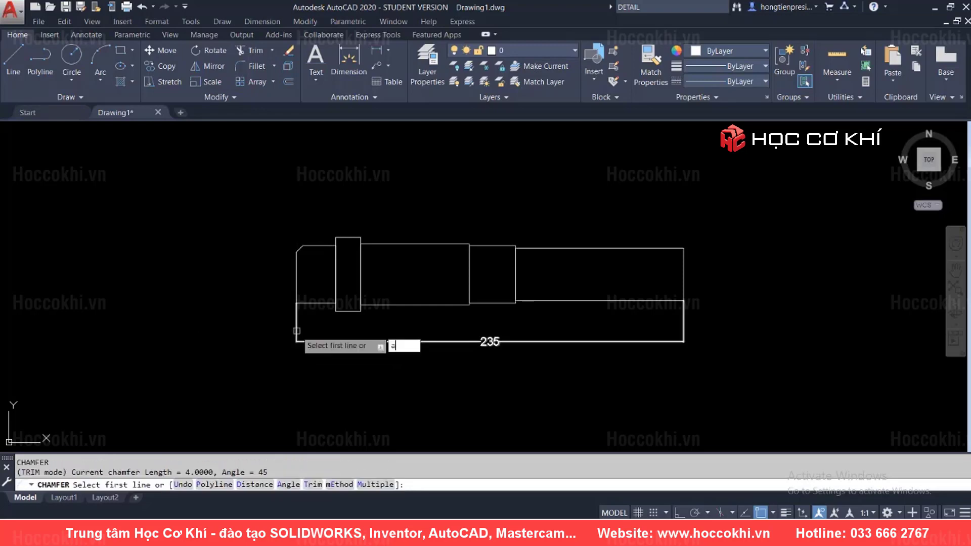
key("Return")
key("Return")
key("Return")
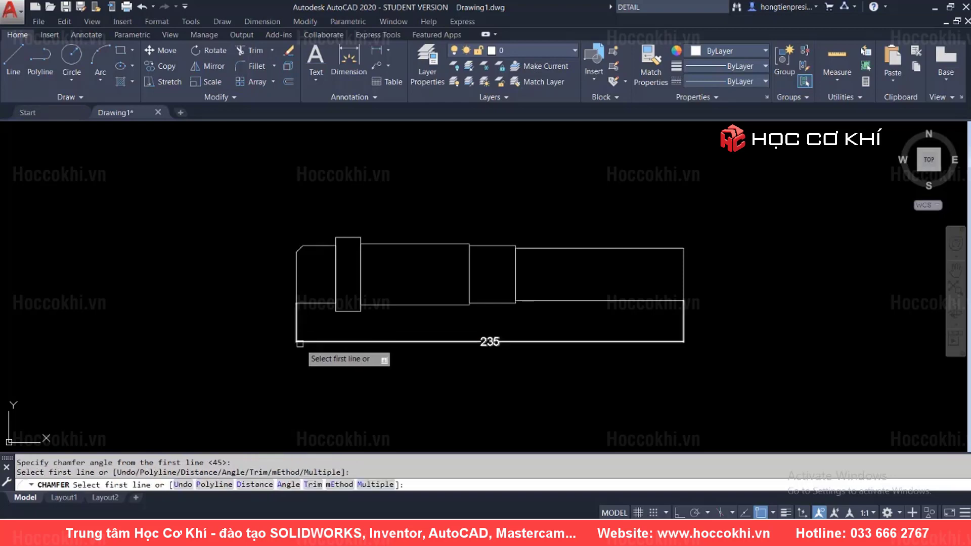
- Chamfer the lower-left corner between the bottom edge and the left end edge
scroll(311, 341, "up", 2)
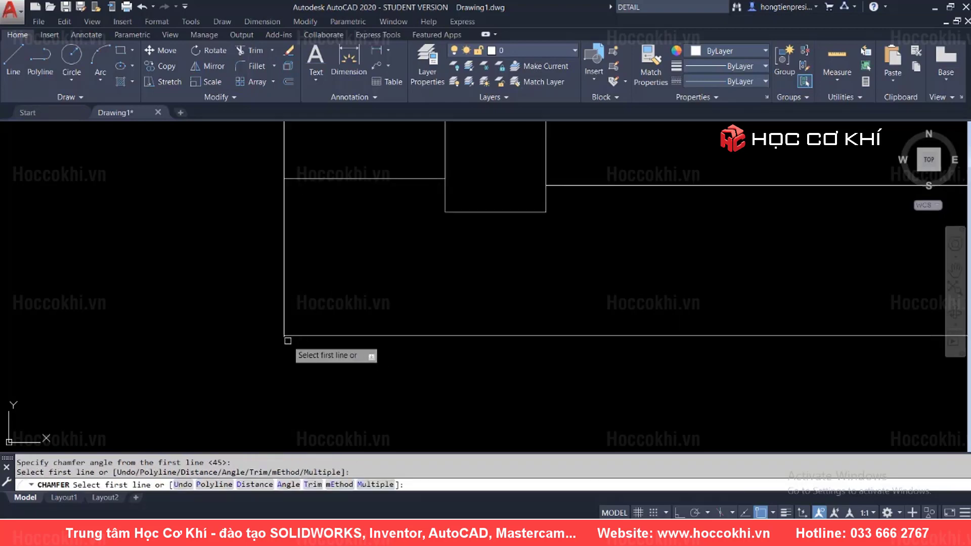
scroll(288, 326, "up", 1)
scroll(281, 334, "up", 1)
scroll(273, 341, "up", 2)
scroll(269, 343, "down", 3)
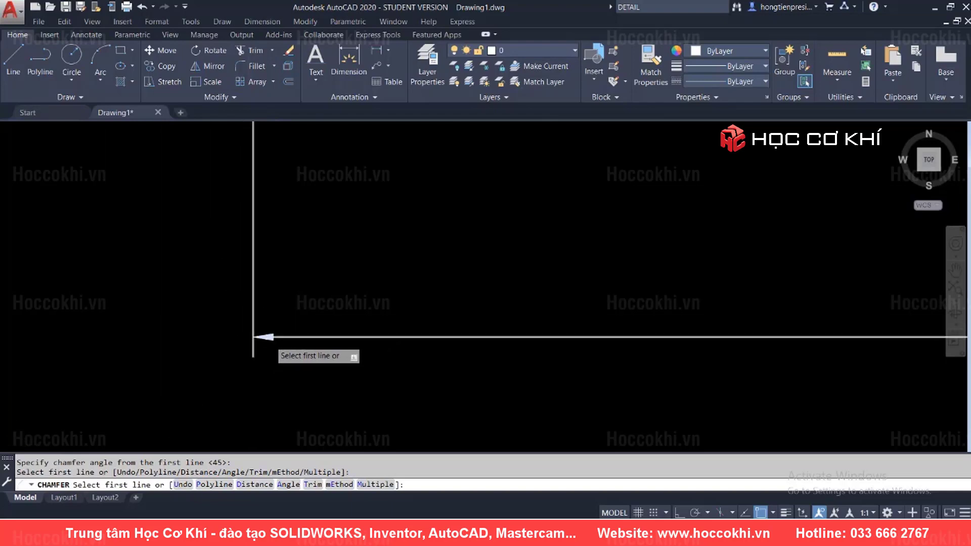
scroll(274, 349, "down", 3)
key("Escape")
scroll(284, 314, "up", 2)
scroll(292, 299, "up", 1)
scroll(292, 299, "up", 2)
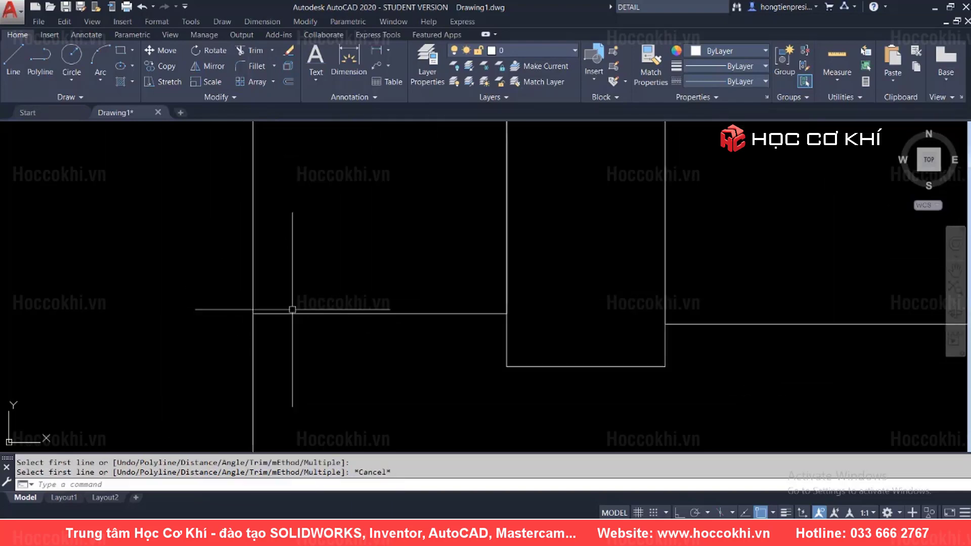
scroll(289, 304, "up", 1)
key("space")
left_click(273, 313)
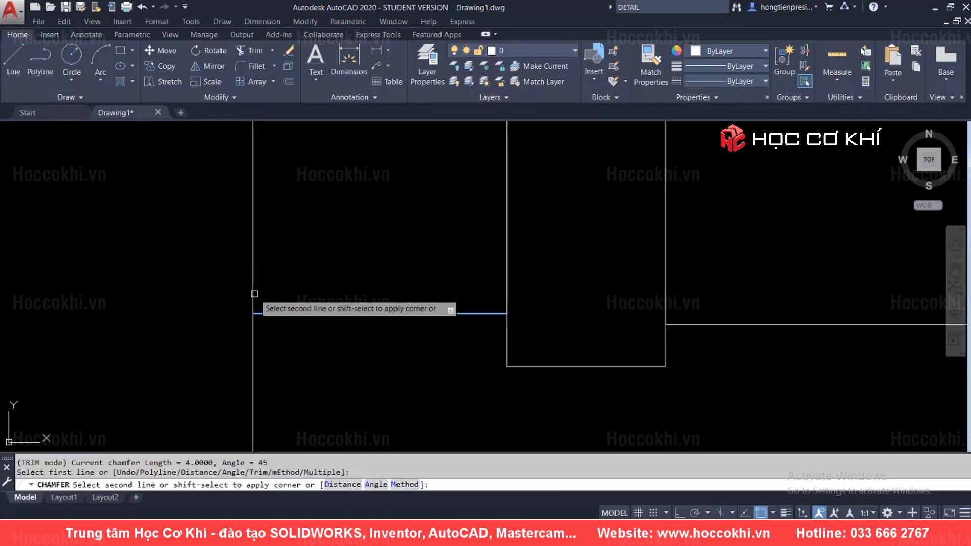
left_click(253, 293)
- Chamfer the shaft's right-end corners at the same 4 × 45° setting
scroll(354, 273, "down", 4)
scroll(408, 265, "up", 2)
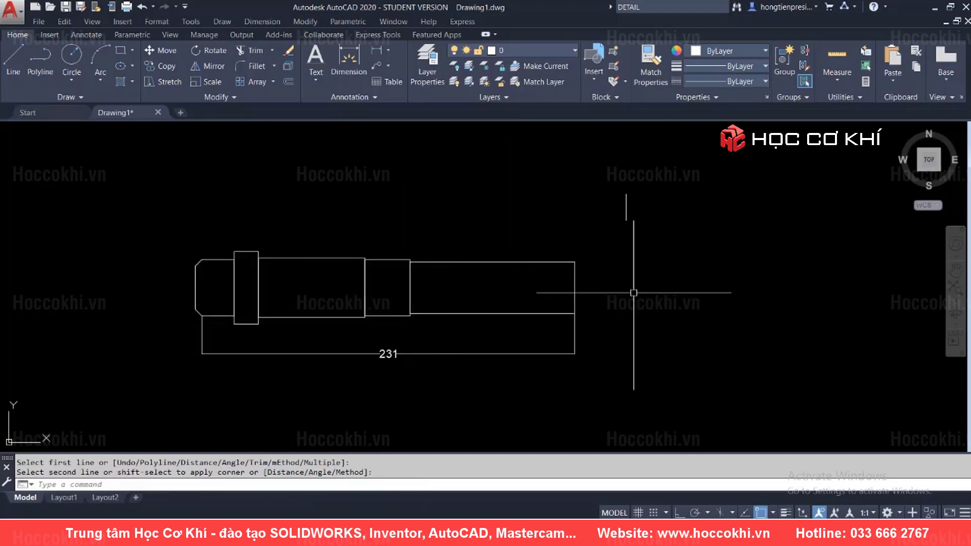
key("space")
left_click(574, 303)
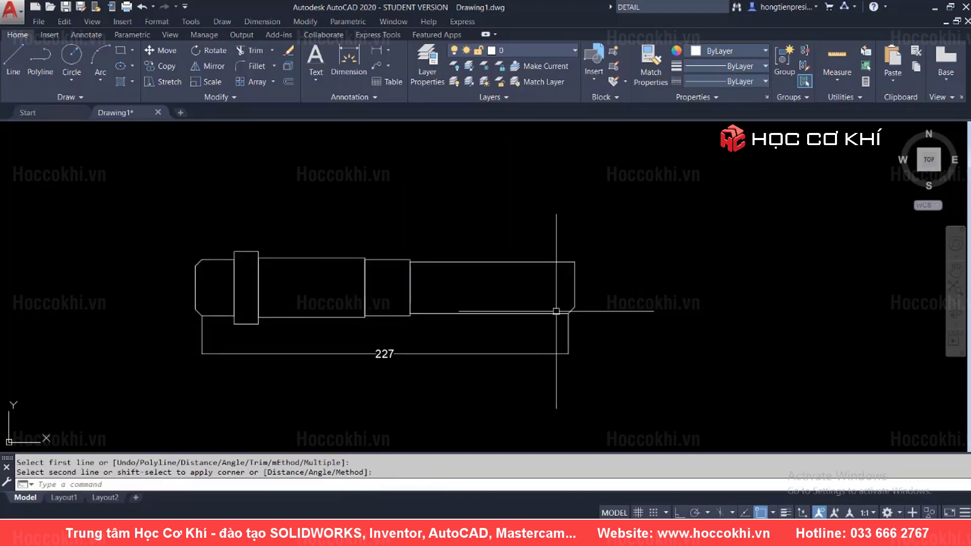
key("space")
left_click(567, 262)
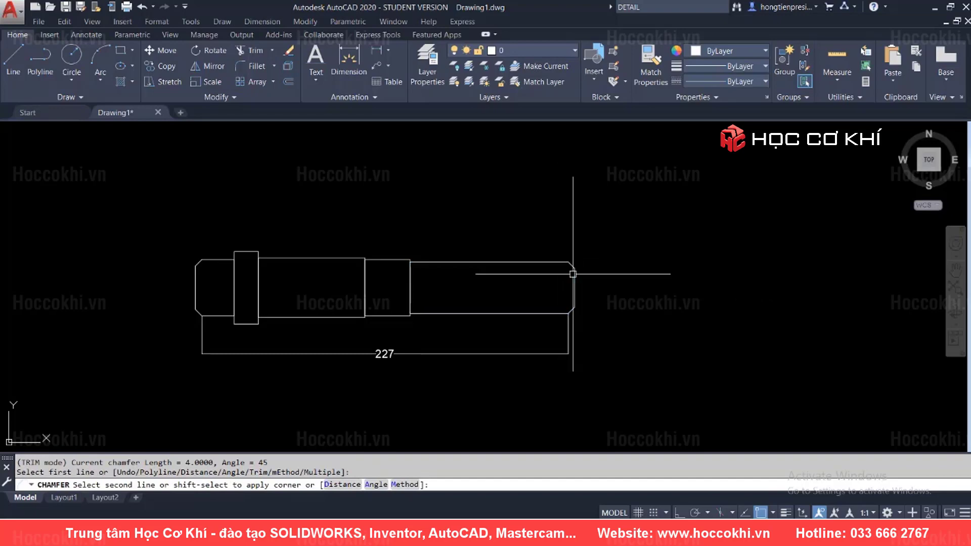
- Finish the top-right chamfer and stretch the overall dimension back to 235
left_click(575, 288)
key("Escape")
left_click(384, 354)
scroll(216, 318, "up", 2)
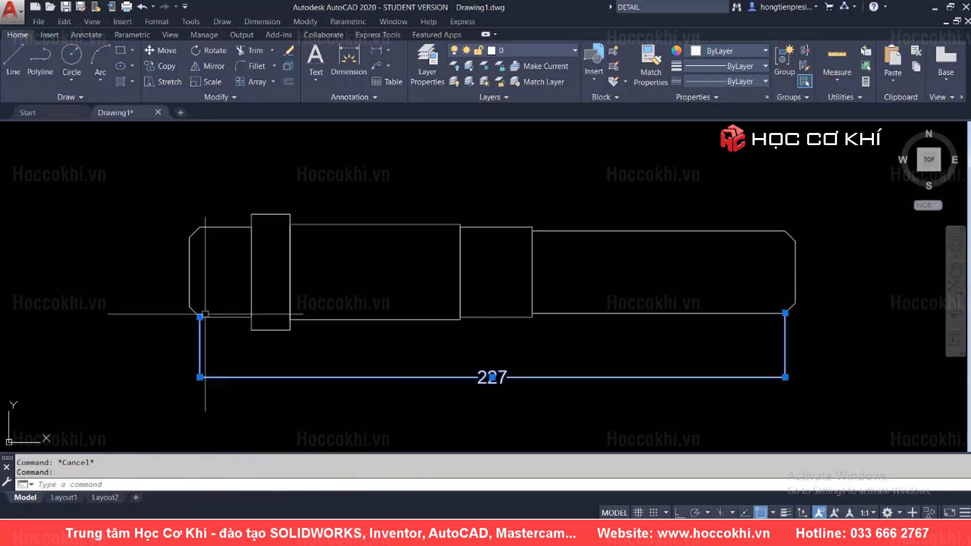
left_click(201, 317)
left_click(190, 307)
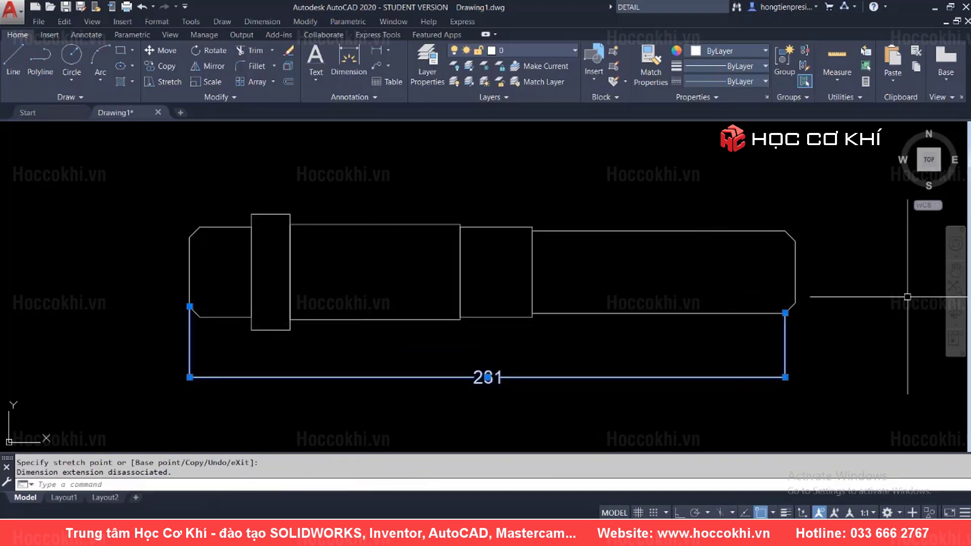
left_click(785, 313)
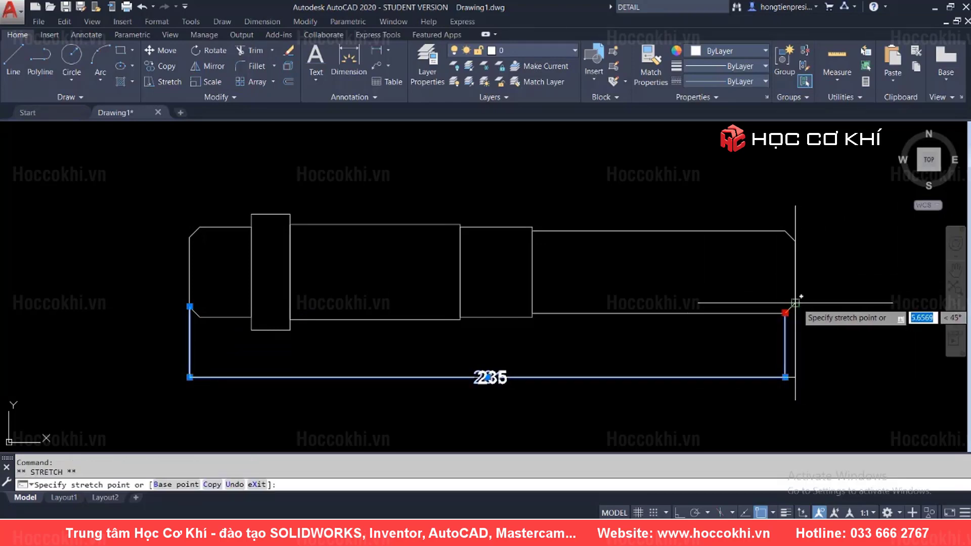
left_click(795, 304)
key("Escape")
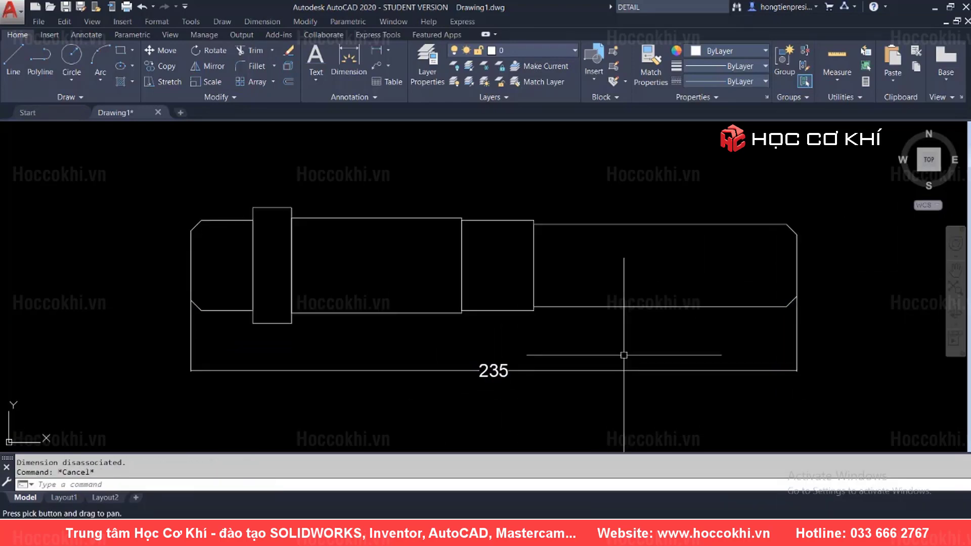
- Draw a vertical line joining the left chamfer's top and bottom corners
key("alt+Tab")
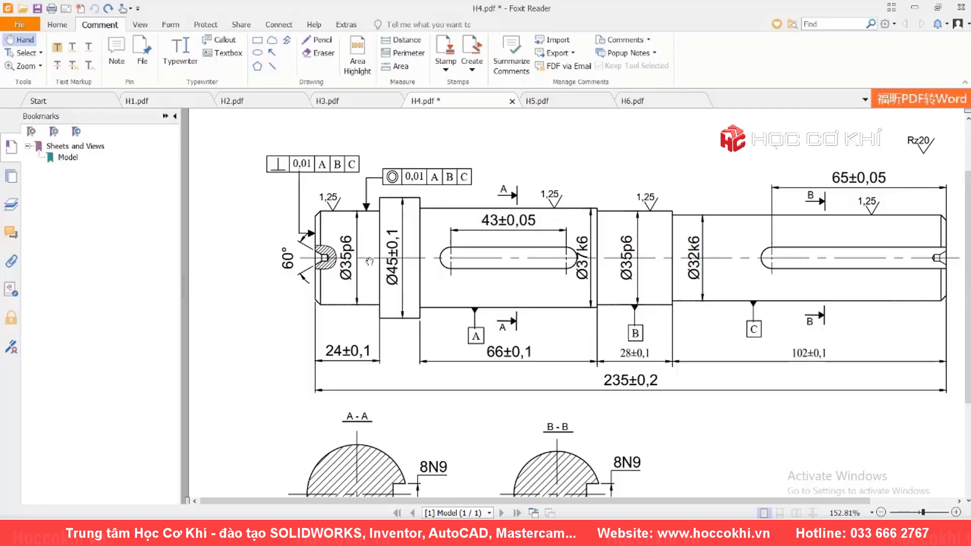
key("alt+Tab")
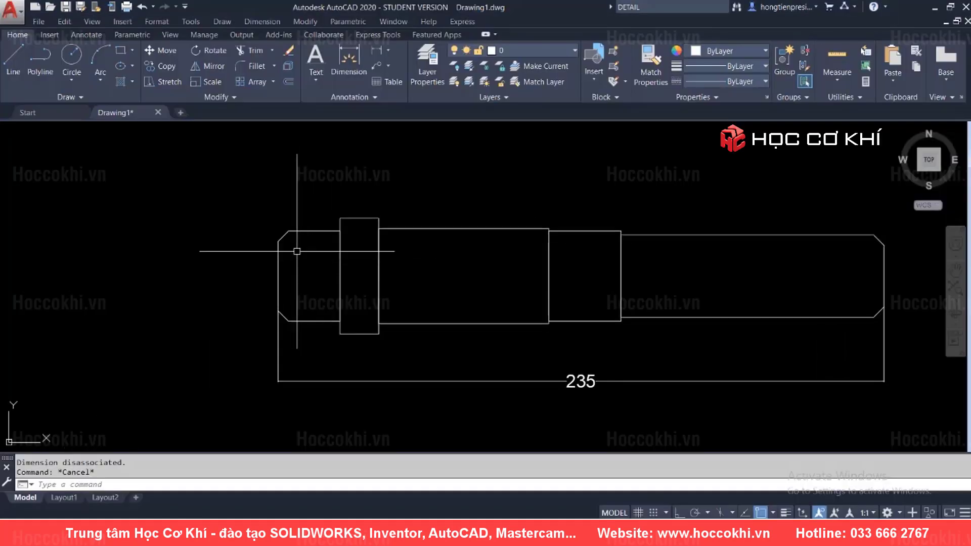
type("l")
key("Return")
left_click(293, 231)
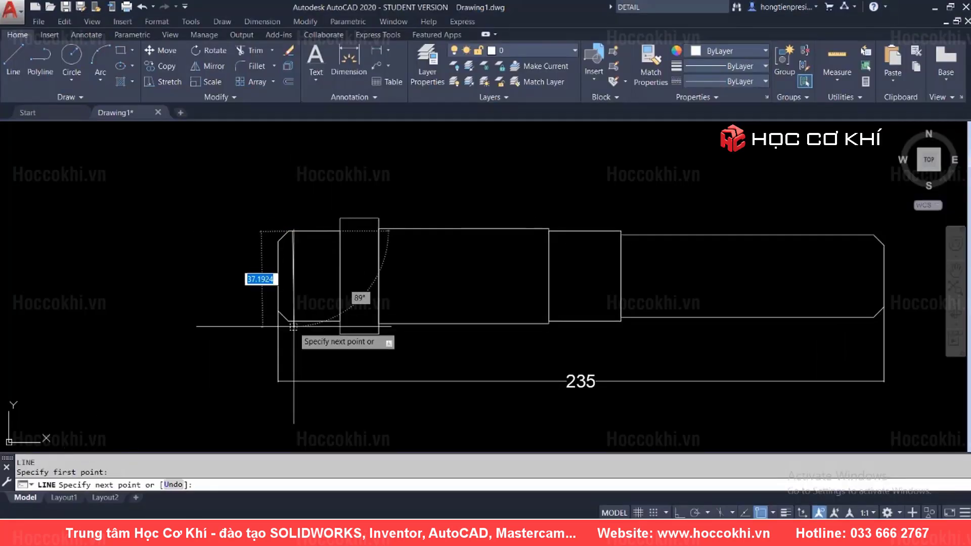
left_click(288, 320)
key("Escape")
left_click(291, 238)
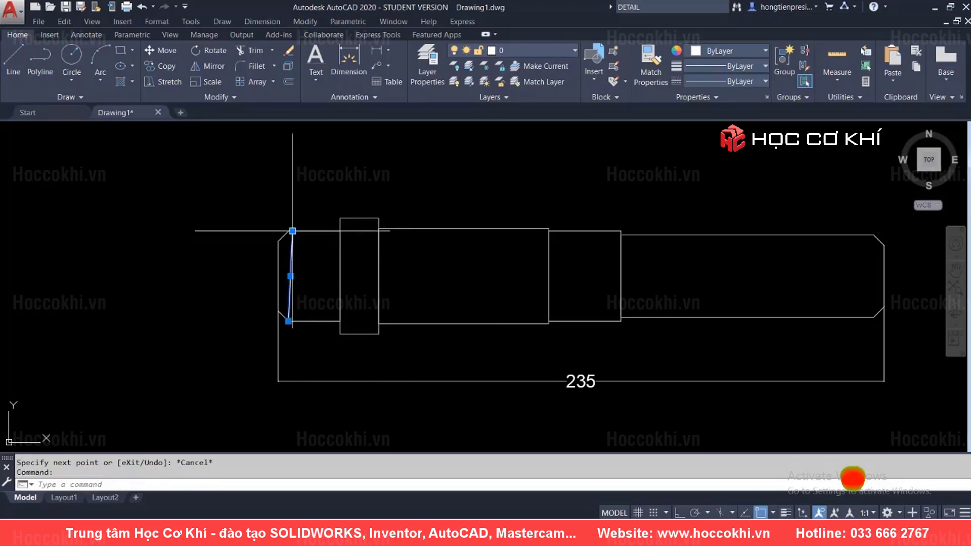
left_click(292, 231)
key("Escape")
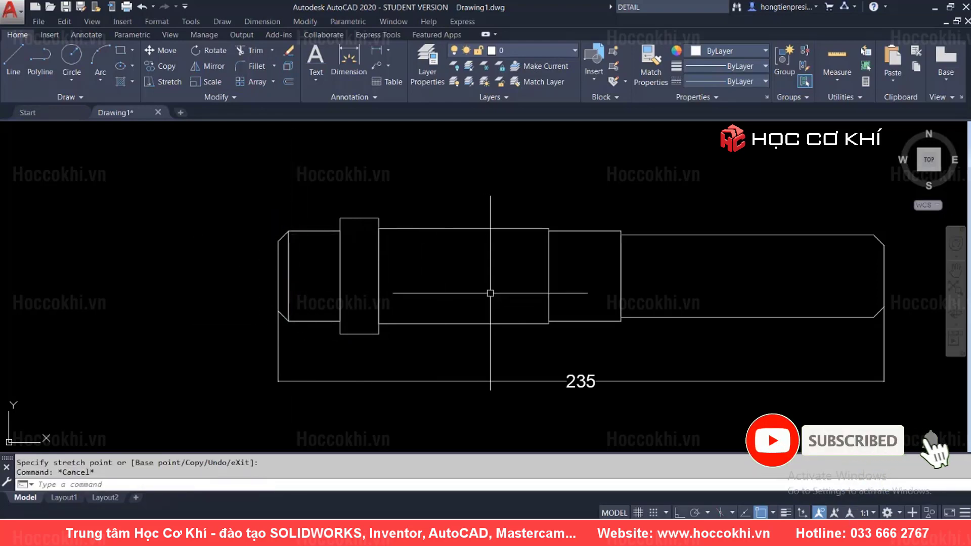
- Draw a vertical line joining the right chamfer's top and bottom corners
middle_click_drag(494, 293, 348, 279)
type("l")
key("Return")
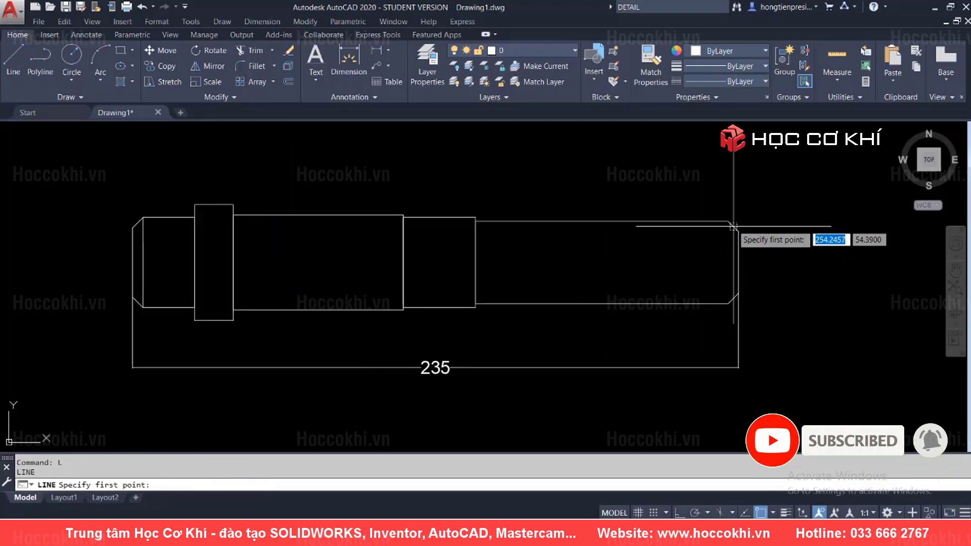
left_click(728, 221)
left_click(728, 303)
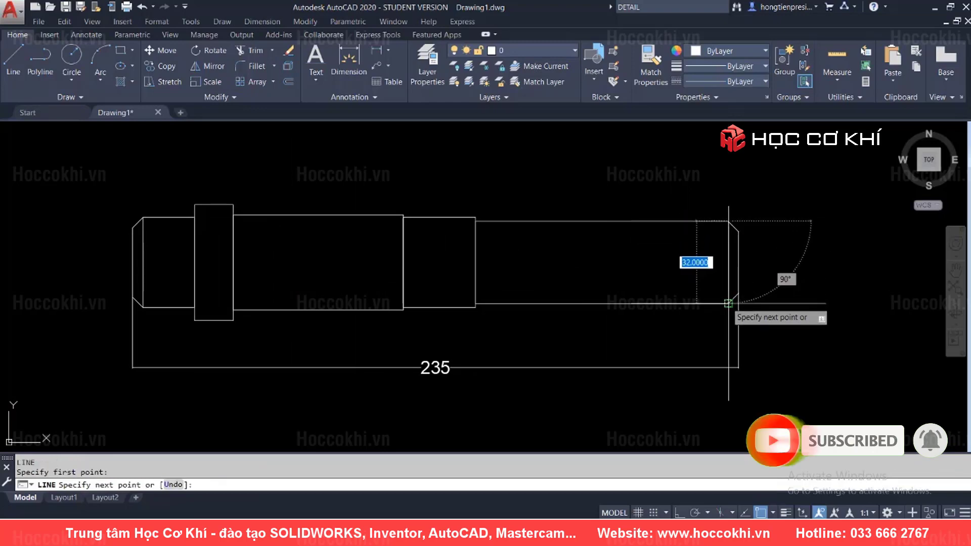
key("Escape")
key("alt+Tab")
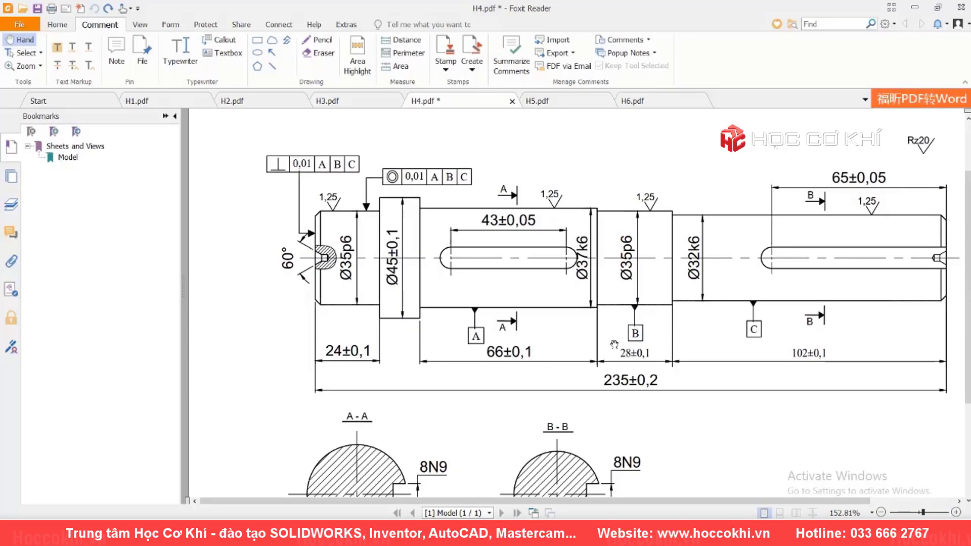
scroll(326, 257, "up", 2, "ctrl")
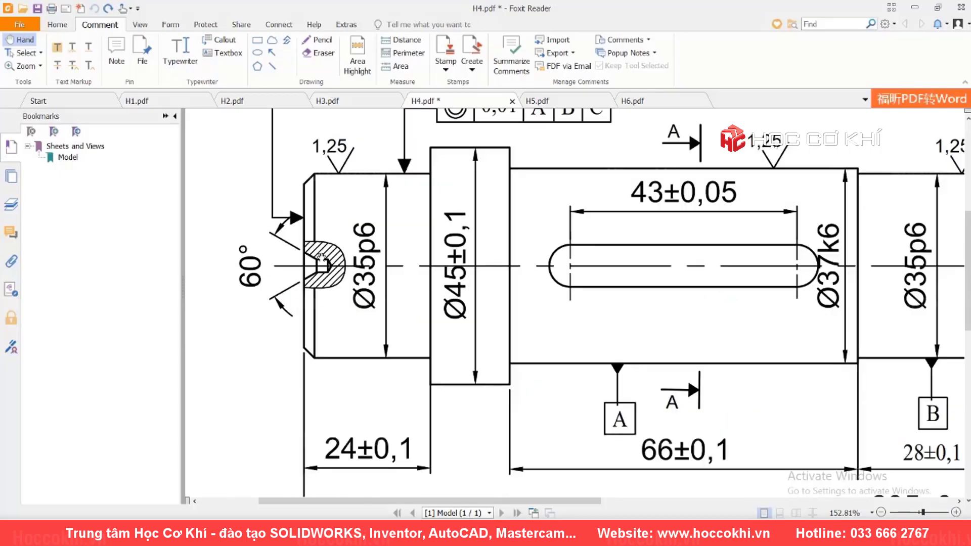
scroll(316, 264, "down", 3, "ctrl")
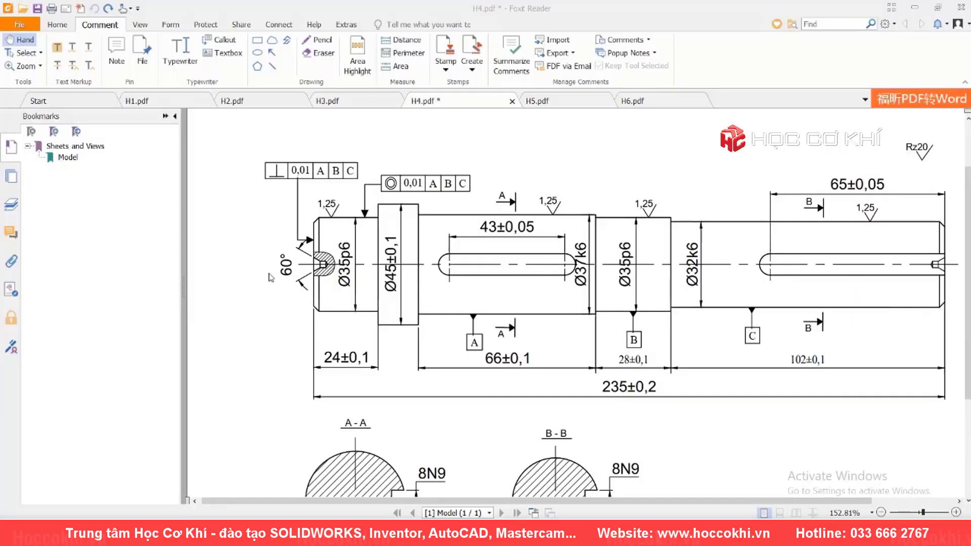
- Draw a horizontal centre line with Ortho, from the left end's axis to past the right end
scroll(201, 260, "up", 3)
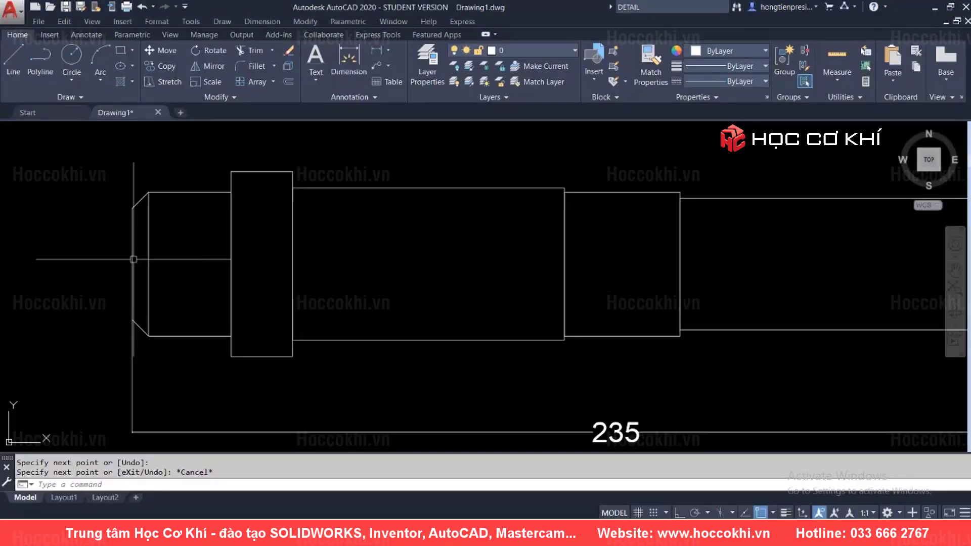
left_click(365, 189)
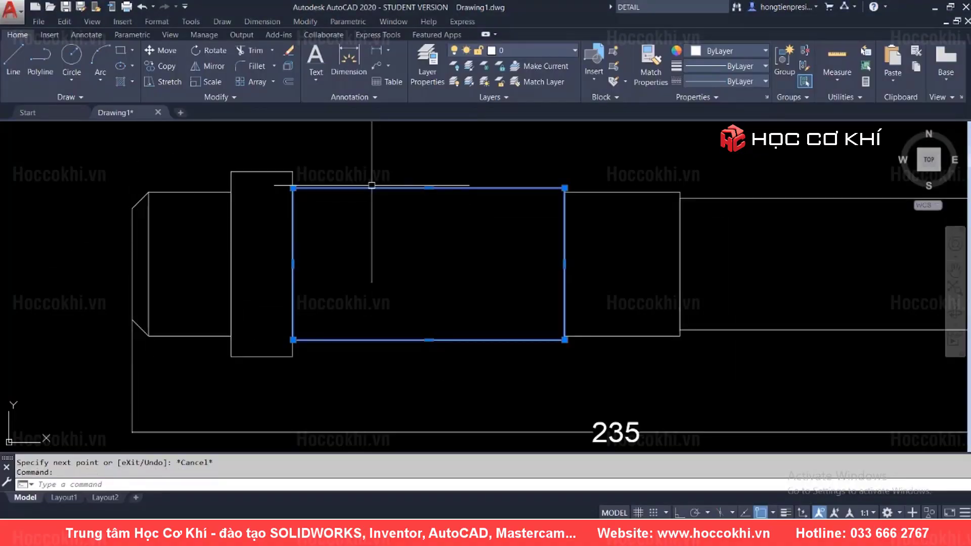
left_click(132, 255)
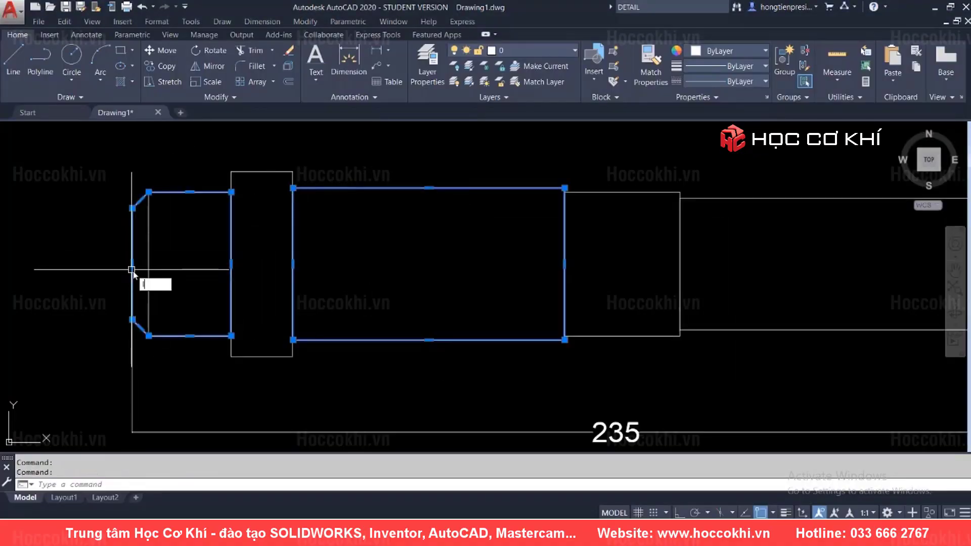
type("L")
key("Return")
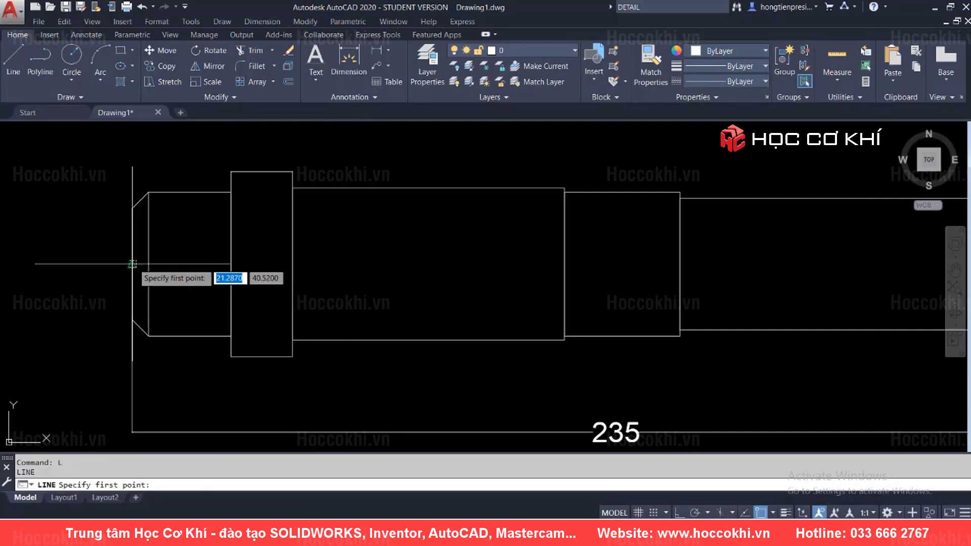
left_click(132, 264)
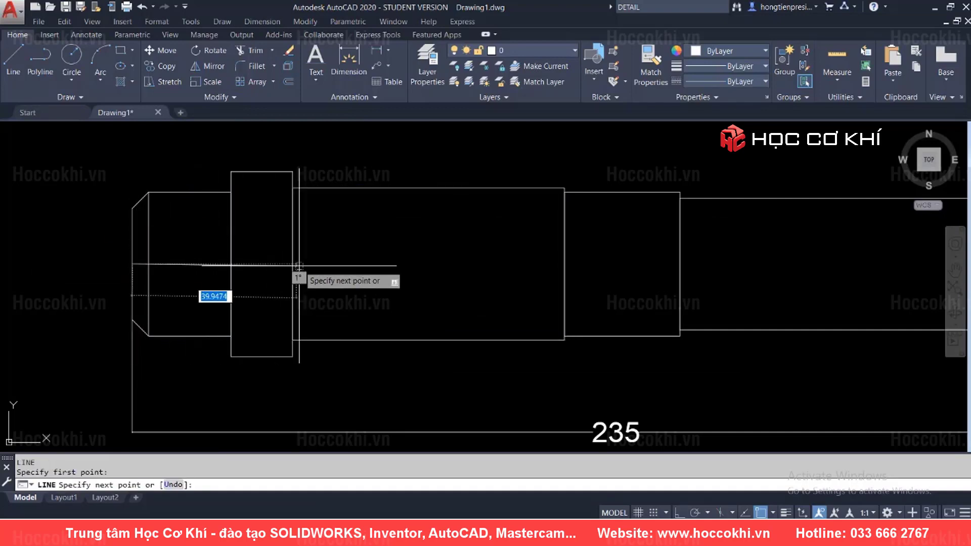
key("F8")
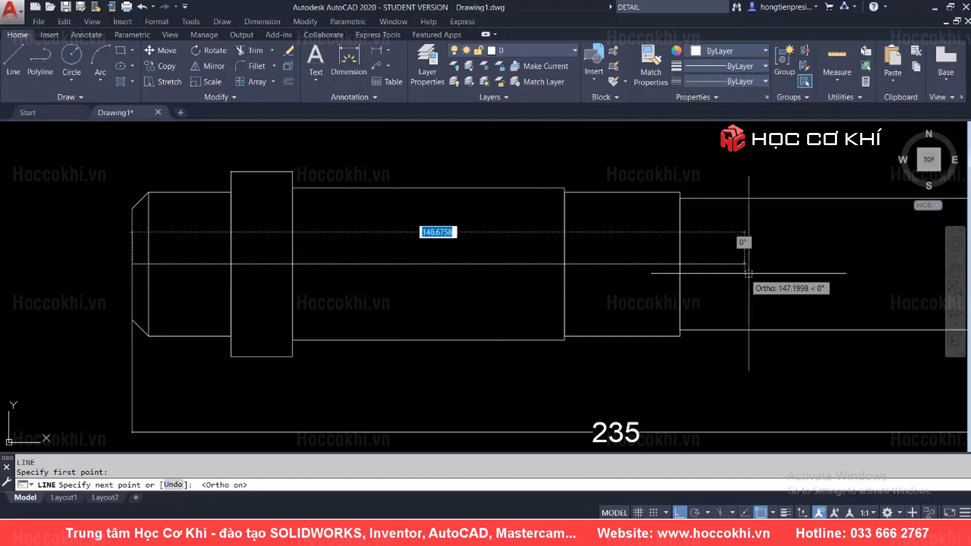
scroll(799, 272, "down", 3)
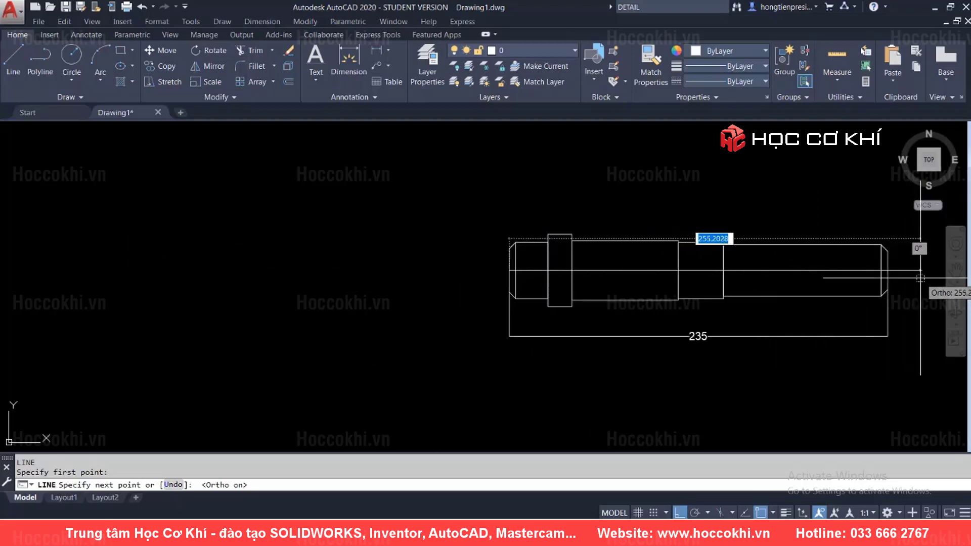
left_click(905, 276)
key("Escape")
left_click(589, 270)
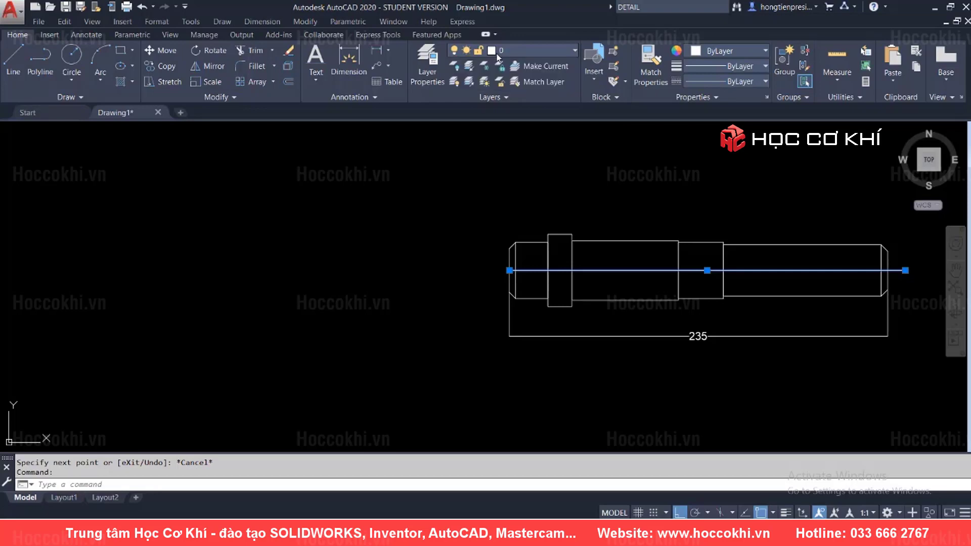
type("K")
- Create a new layer named nettam in the Layer Properties Manager
key("Escape")
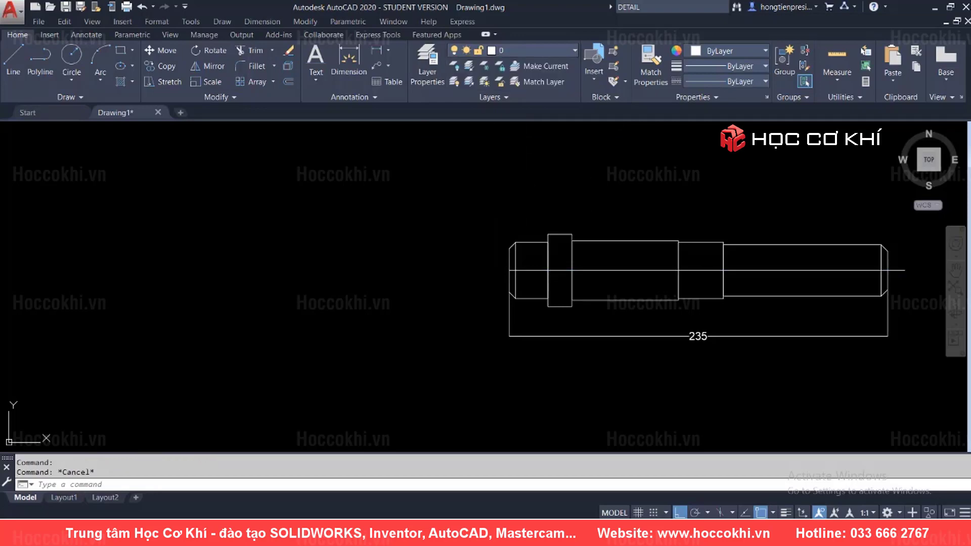
type("la")
key("Return")
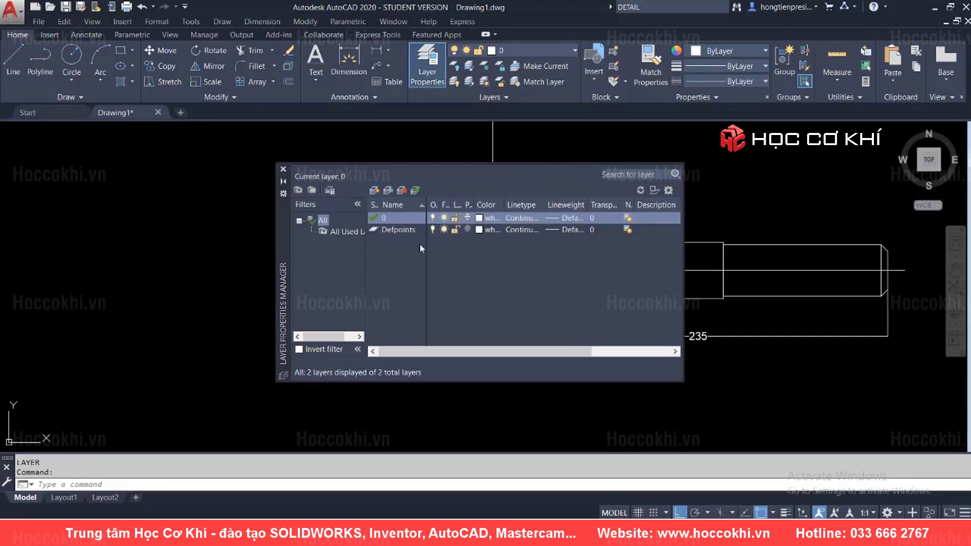
key("alt+n")
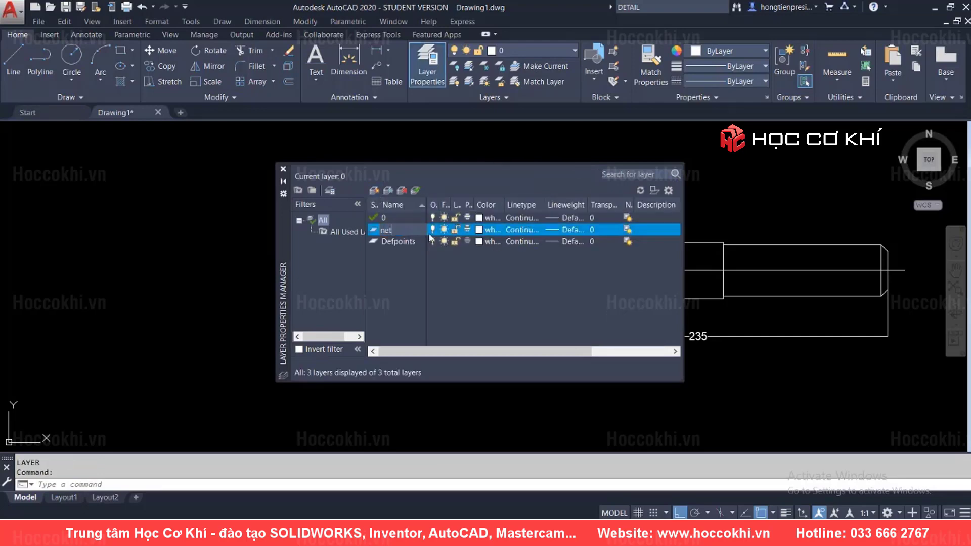
- Load the ACAD_ISO02W100 dashed linetype and assign it to the nettam layer
left_click(520, 231)
key("alt+l")
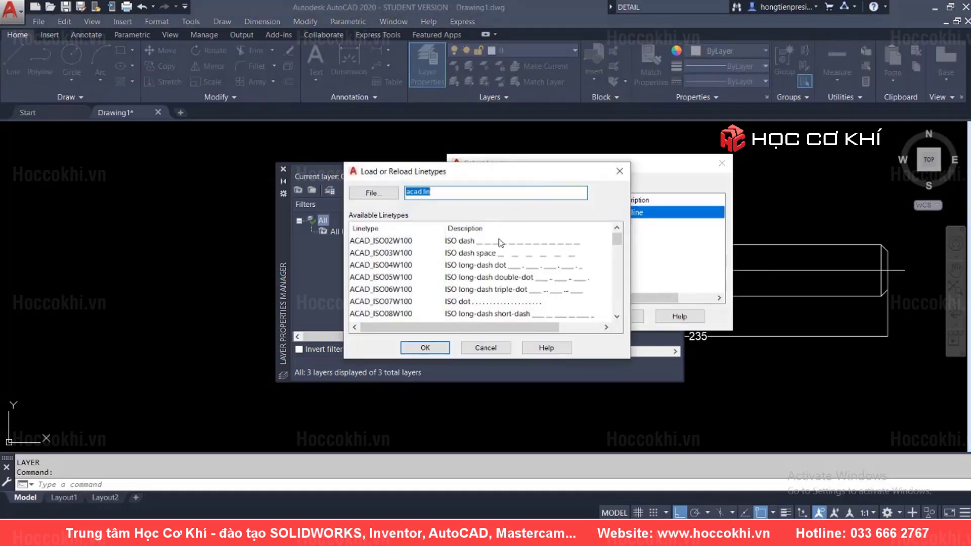
key("Return")
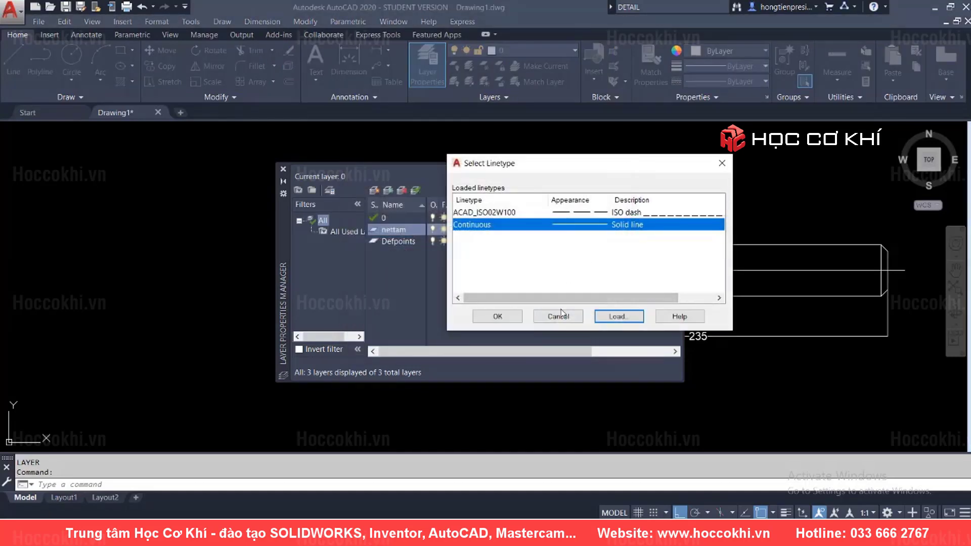
left_click(497, 317)
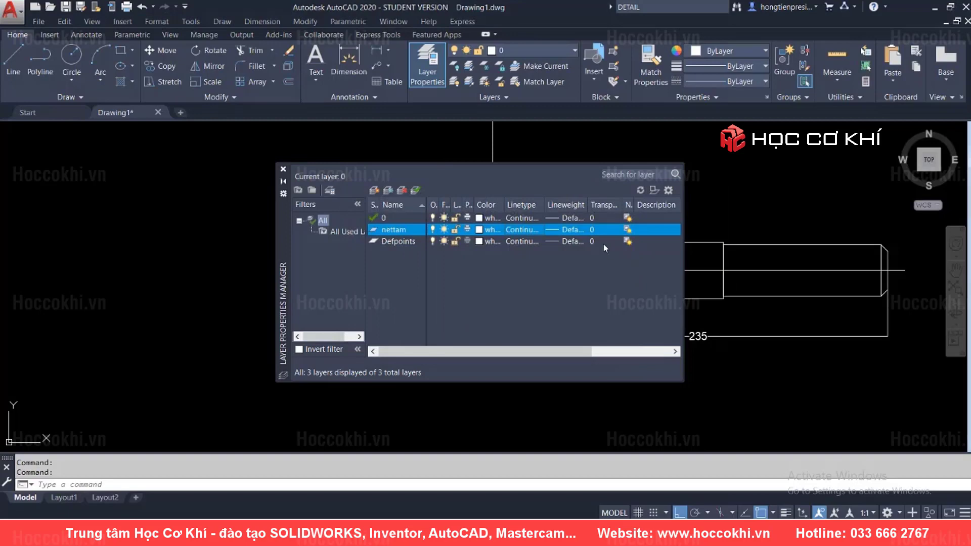
left_click(531, 230)
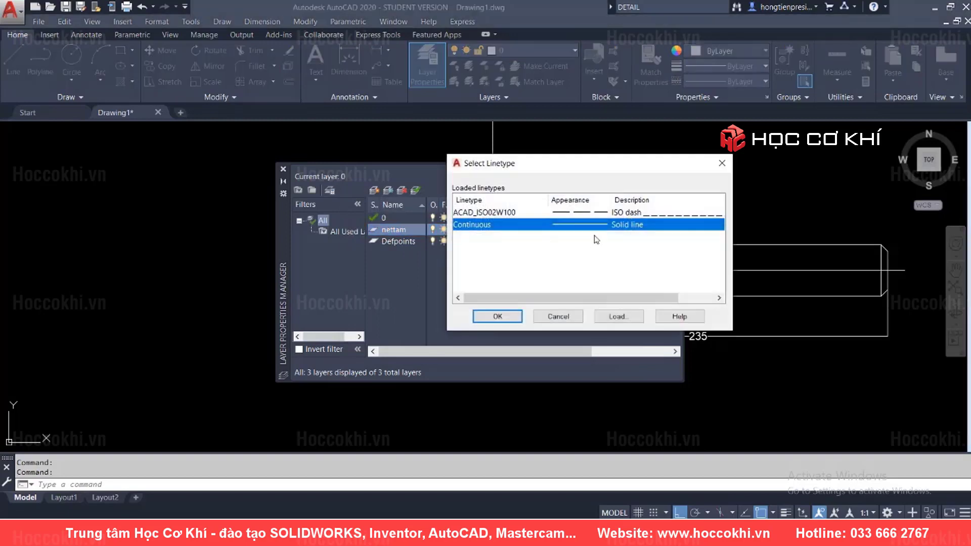
key("Up")
left_click(513, 317)
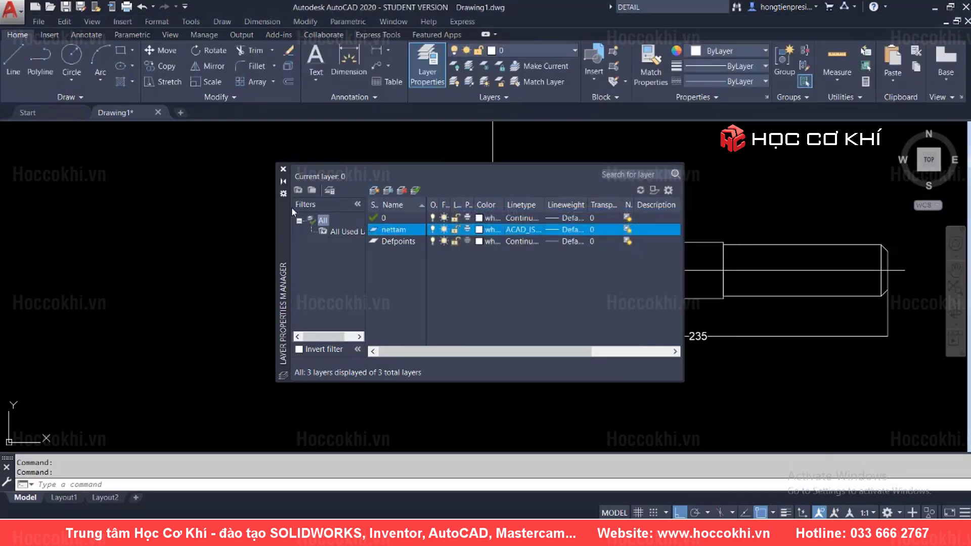
left_click(283, 170)
scroll(303, 227, "down", 1)
- Move the centre line onto the nettam layer so it displays dashed
scroll(506, 268, "up", 1)
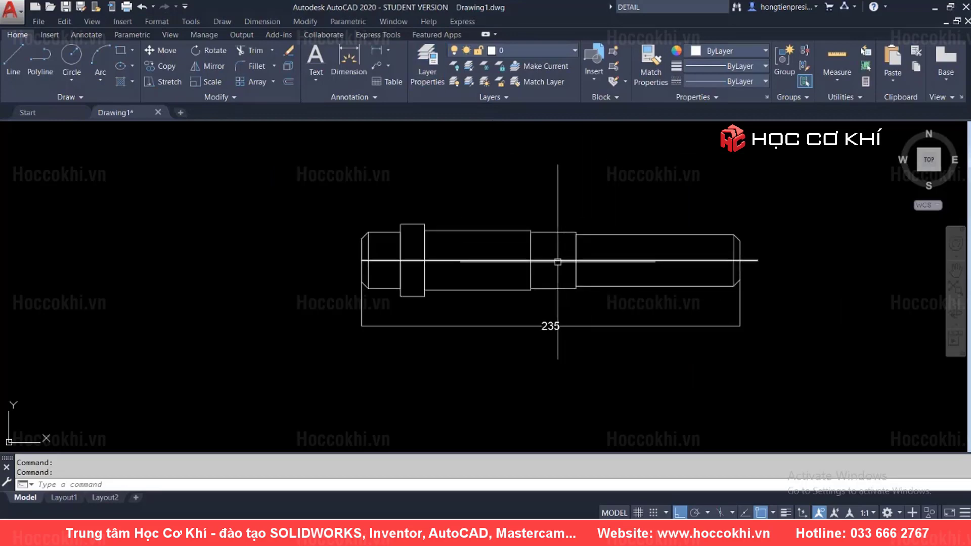
left_click(559, 261)
left_click(505, 50)
left_click(508, 95)
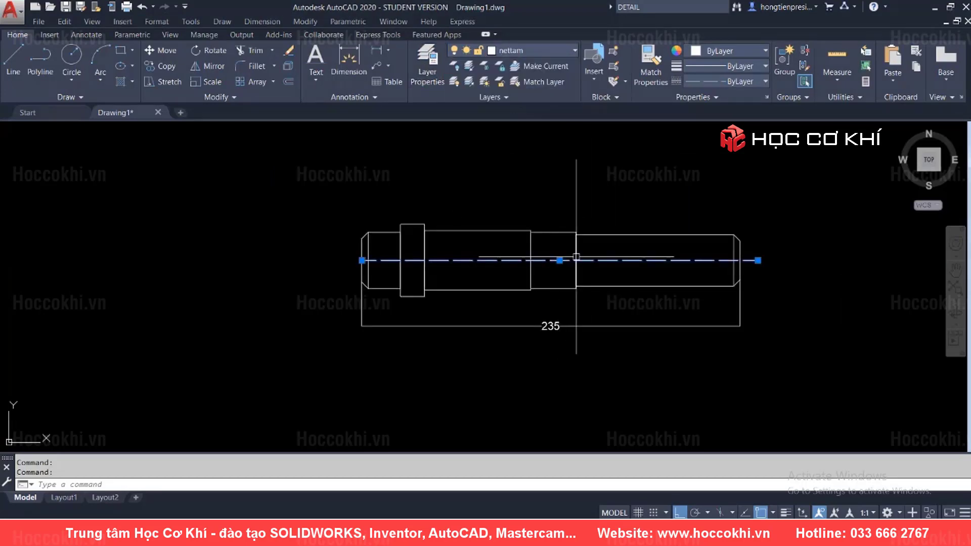
key("Escape")
- Pan to the shaft's left end, then switch to H4.pdf in Foxit Reader
scroll(449, 262, "up", 2)
middle_click_drag(464, 288, 422, 289)
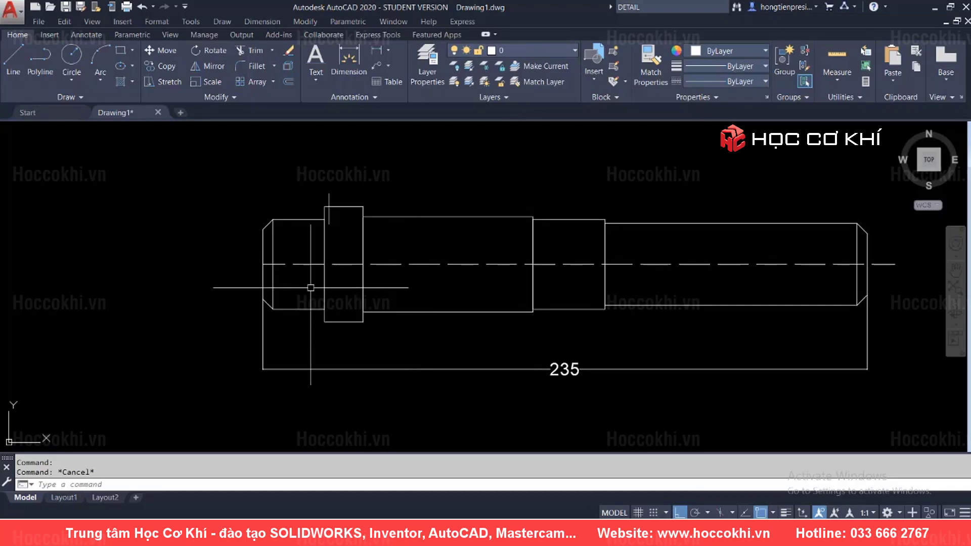
scroll(261, 279, "up", 4)
scroll(261, 280, "down", 4)
key("alt+Tab")
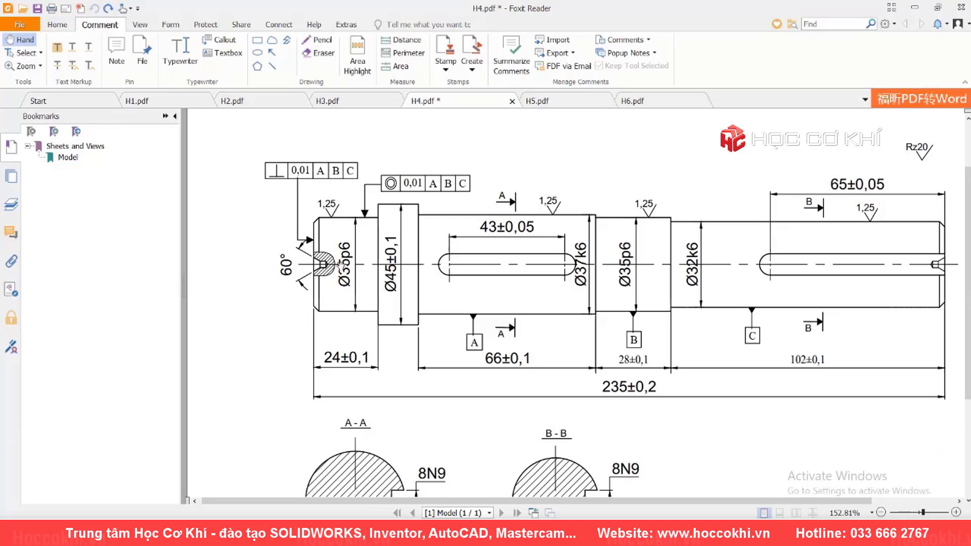
- Zoom into the 60° centre hole at the left end in H4.pdf, then return to AutoCAD
scroll(339, 264, "up", 1, "ctrl")
scroll(300, 252, "up", 1, "ctrl")
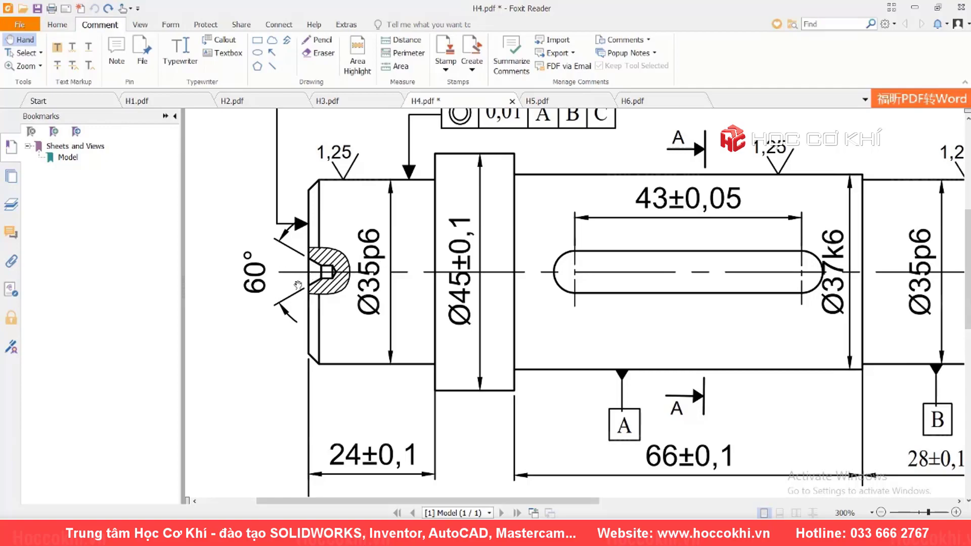
key("alt+Tab")
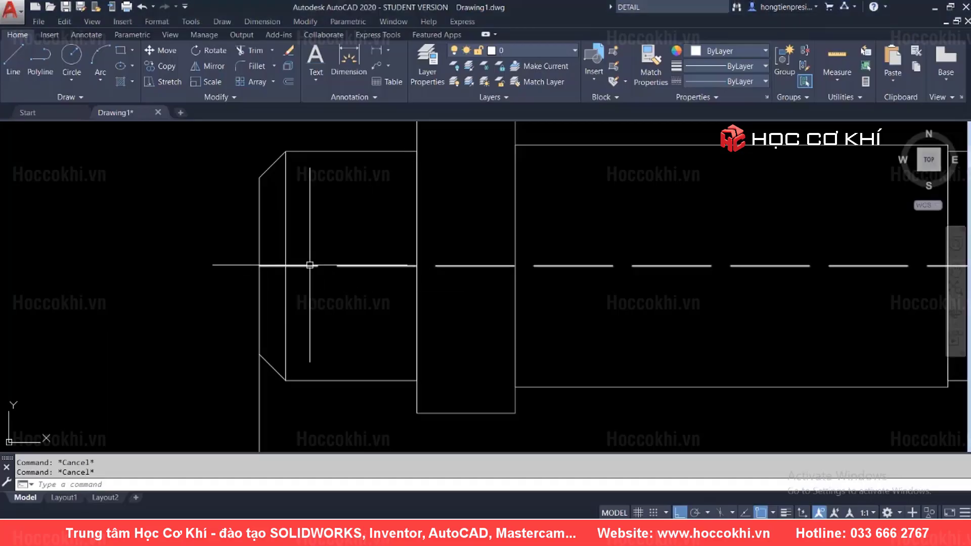
- Switch between AutoCAD and H4.pdf to compare the centre-hole detail
key("super+Tab")
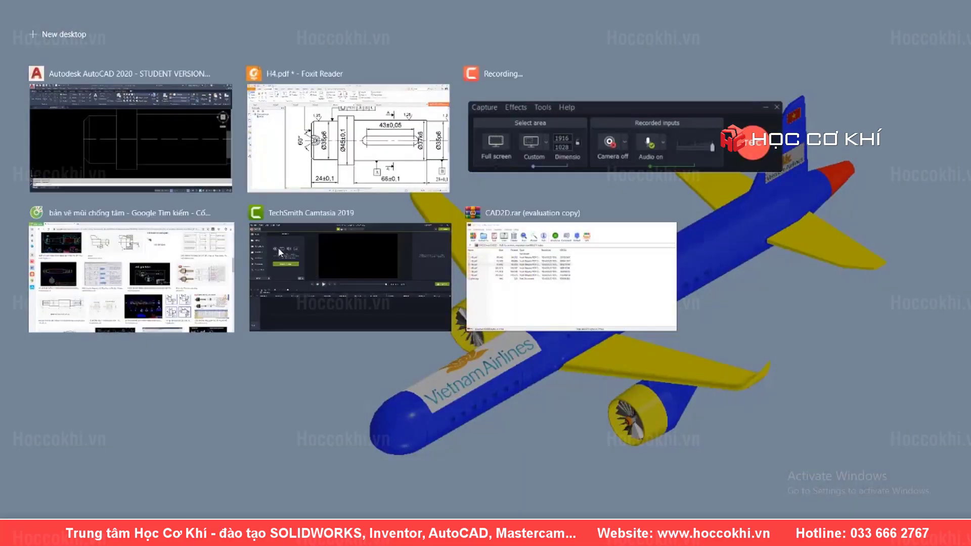
left_click(233, 193)
key("alt+Tab")
key("alt+Tab")
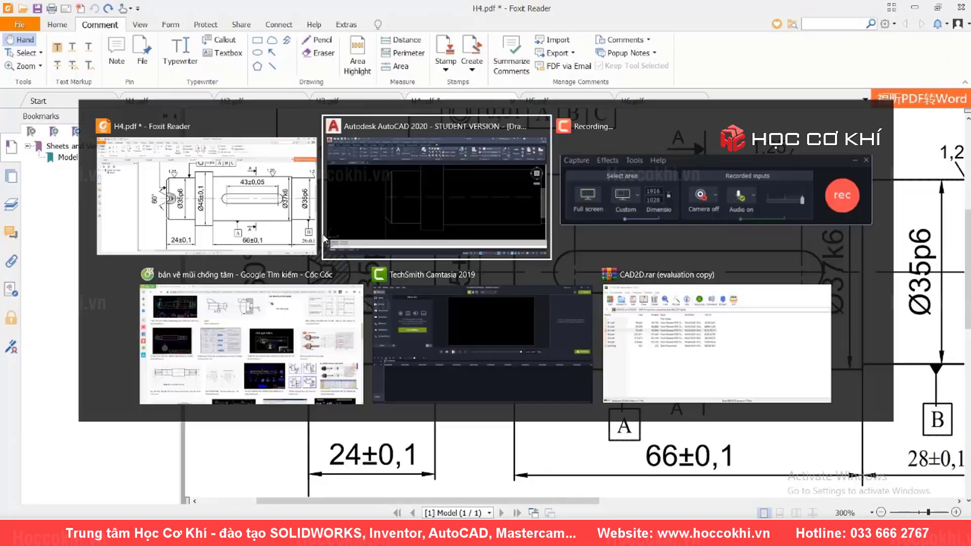
key("alt+Tab")
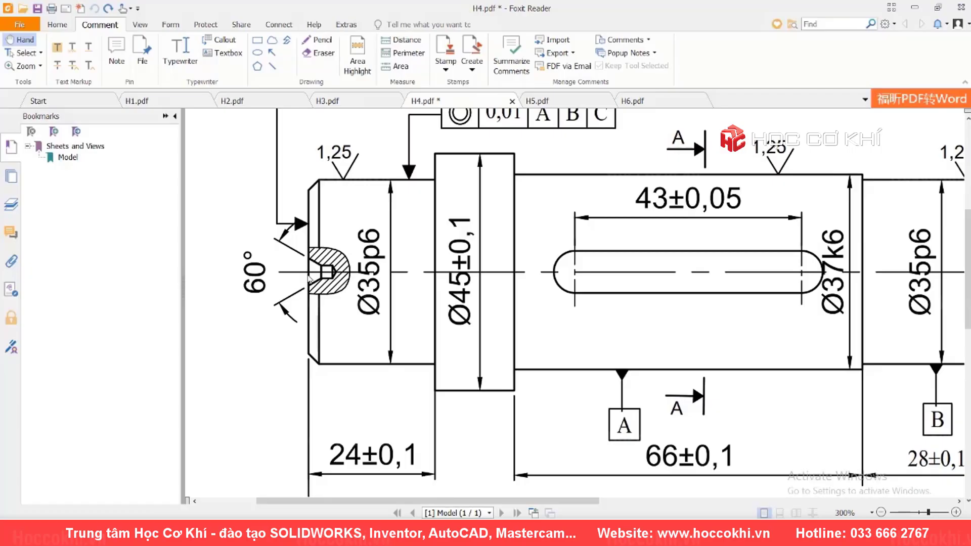
key("alt+Tab")
- Draw the centre-hole line: 2 units up from the axis, then 10 units at 150°
type("l")
key("Return")
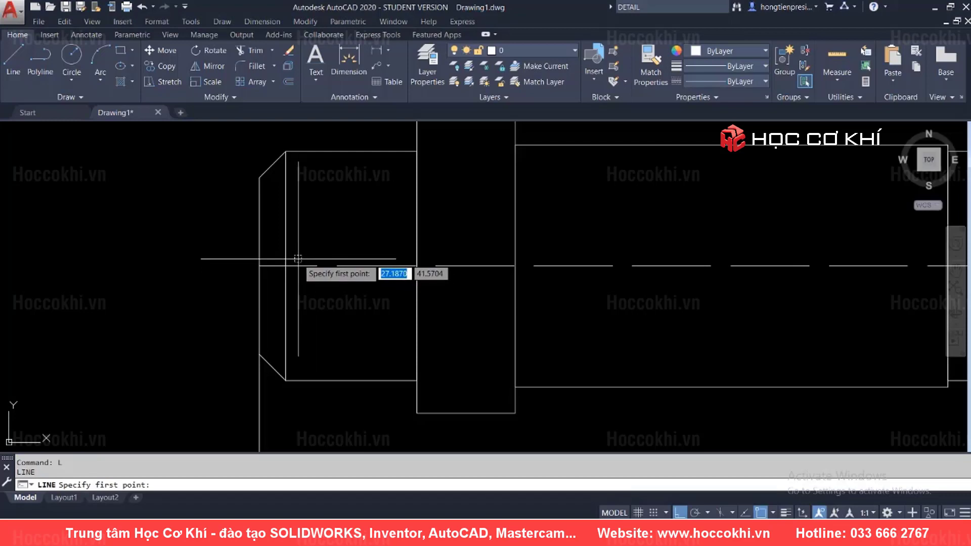
left_click(298, 266)
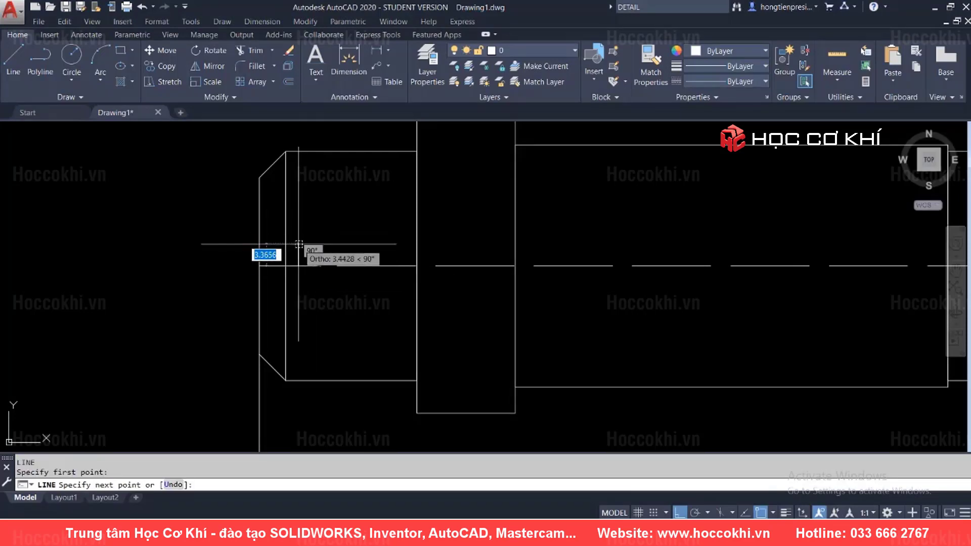
type("2")
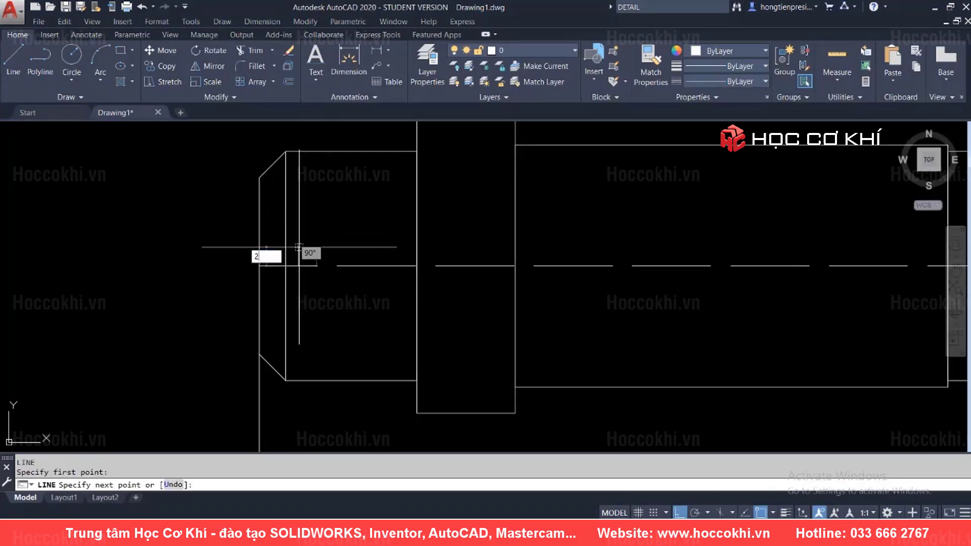
key("Return")
key("F8")
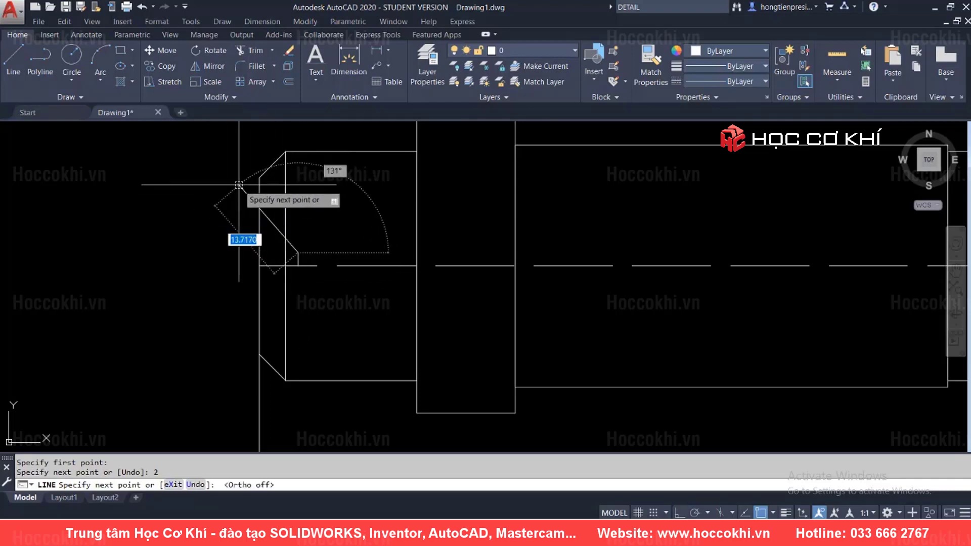
key("alt+Tab")
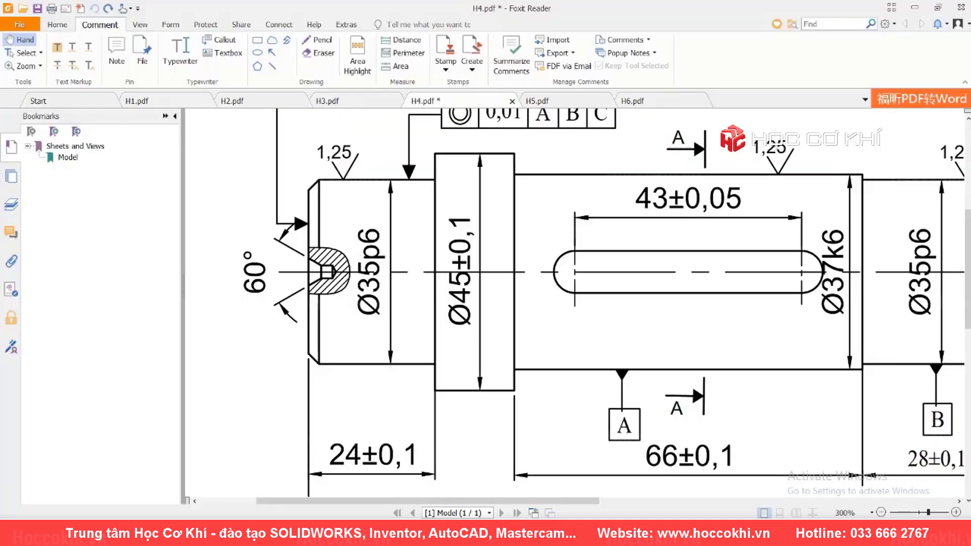
key("alt+Tab")
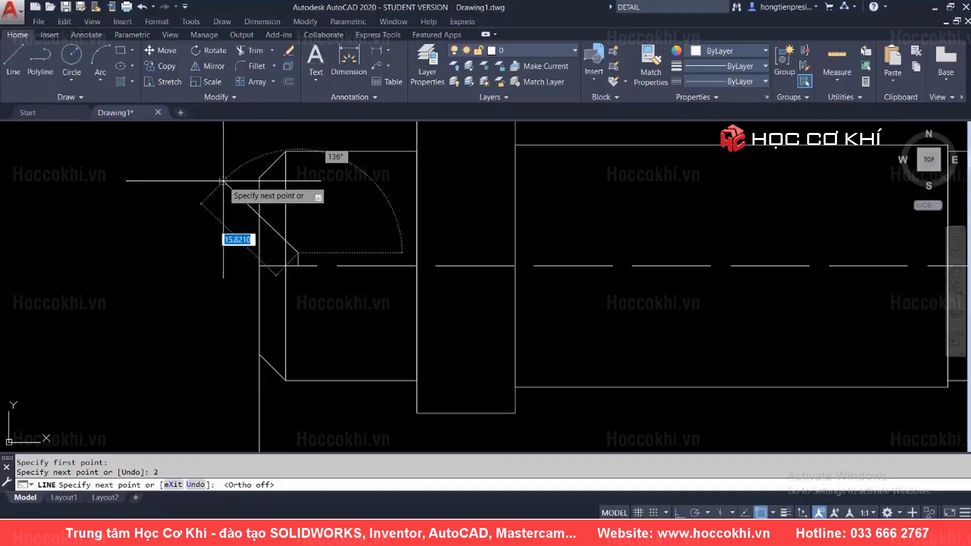
key("Tab")
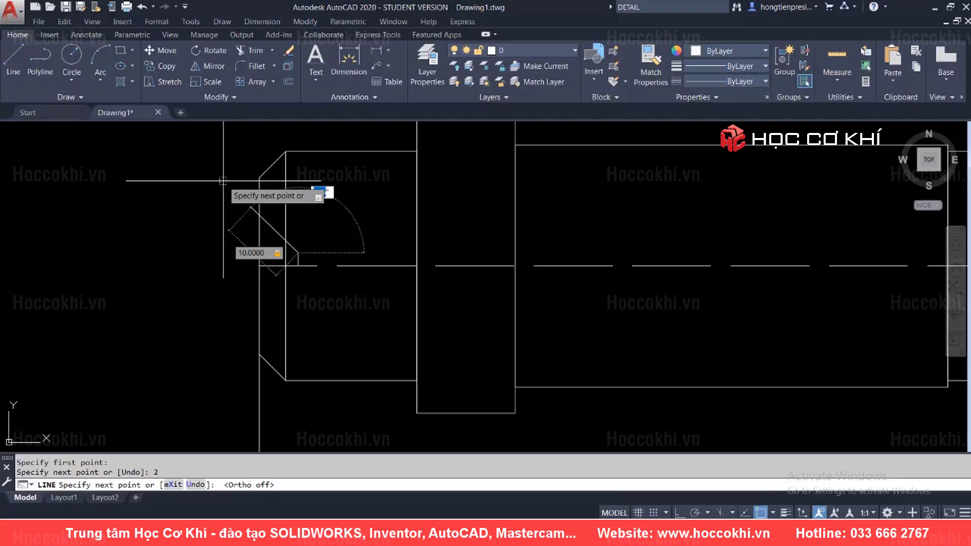
type("150")
key("Return")
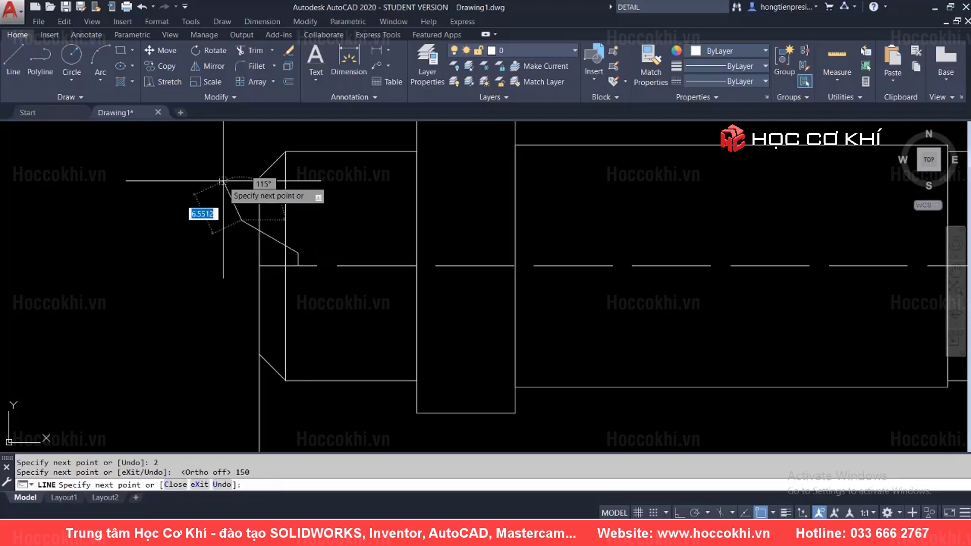
key("Escape")
scroll(283, 246, "up", 1)
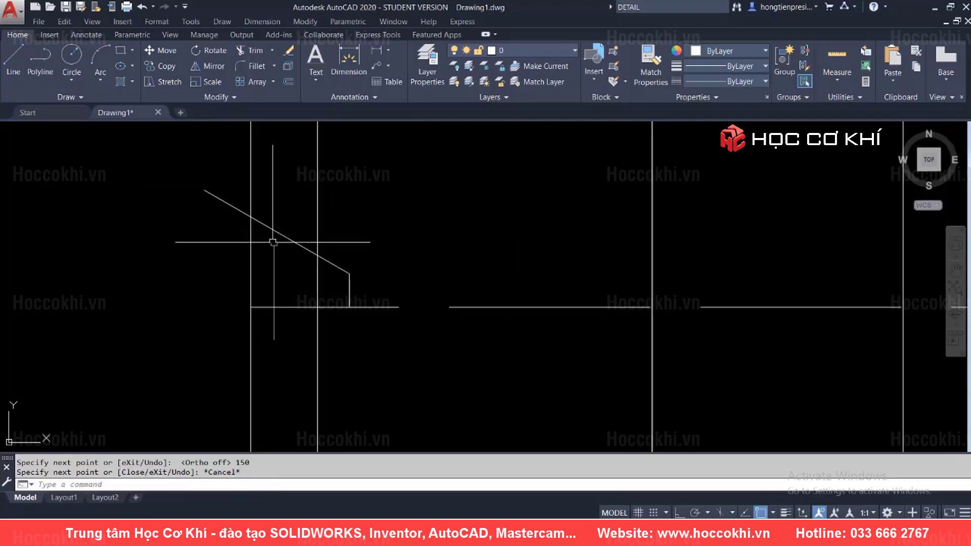
scroll(292, 248, "up", 1)
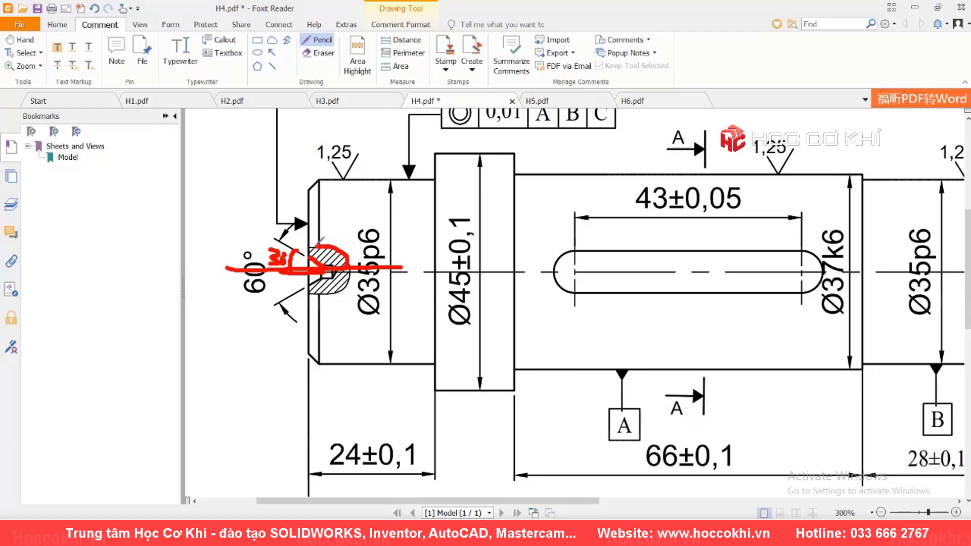
- Drop Foxit's Pencil, then add a 30° angular dimension between the slanted line and axis
key("Escape")
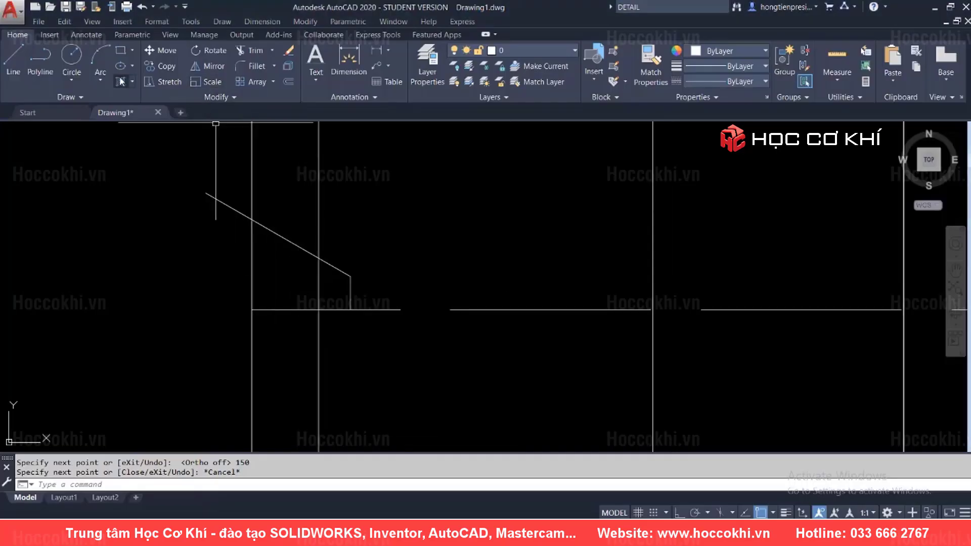
left_click(87, 36)
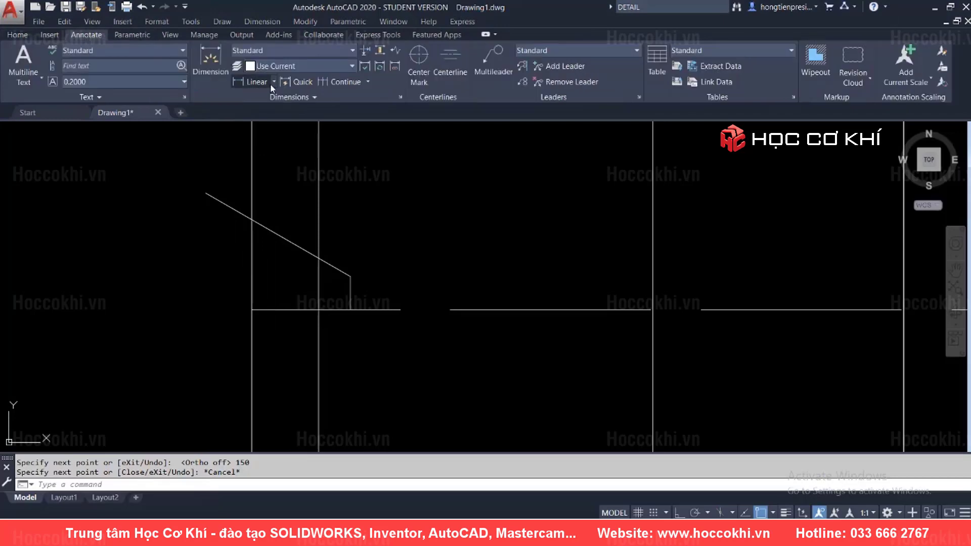
left_click(273, 83)
left_click(266, 153)
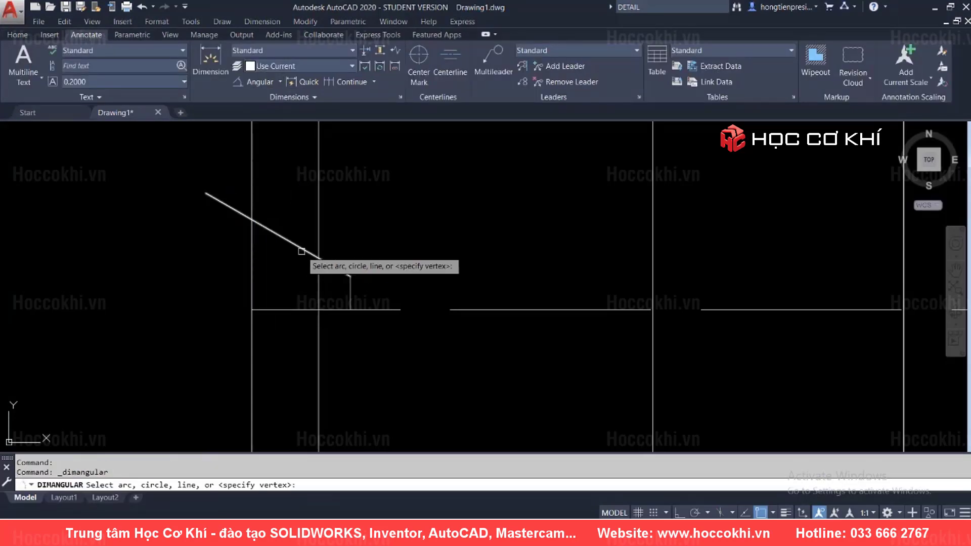
left_click(301, 251)
left_click(298, 309)
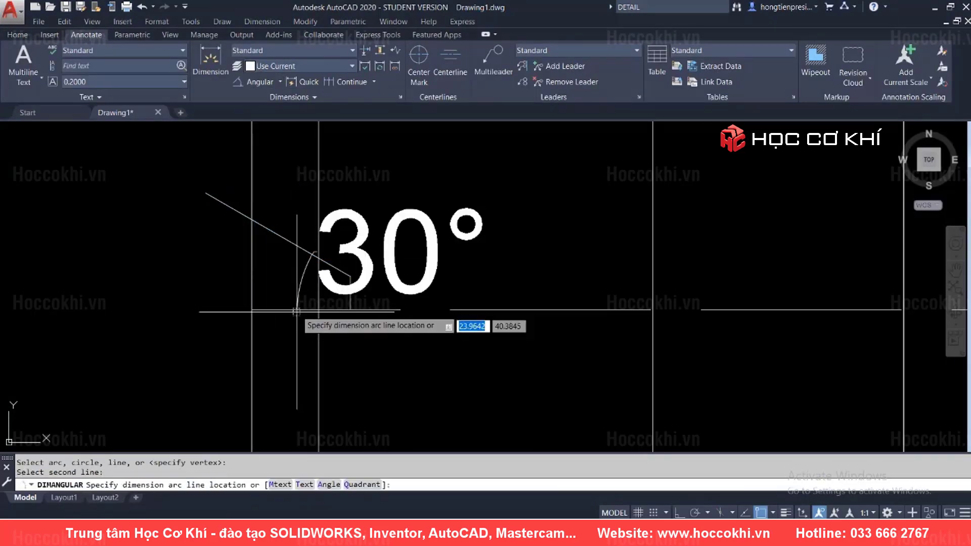
left_click(260, 256)
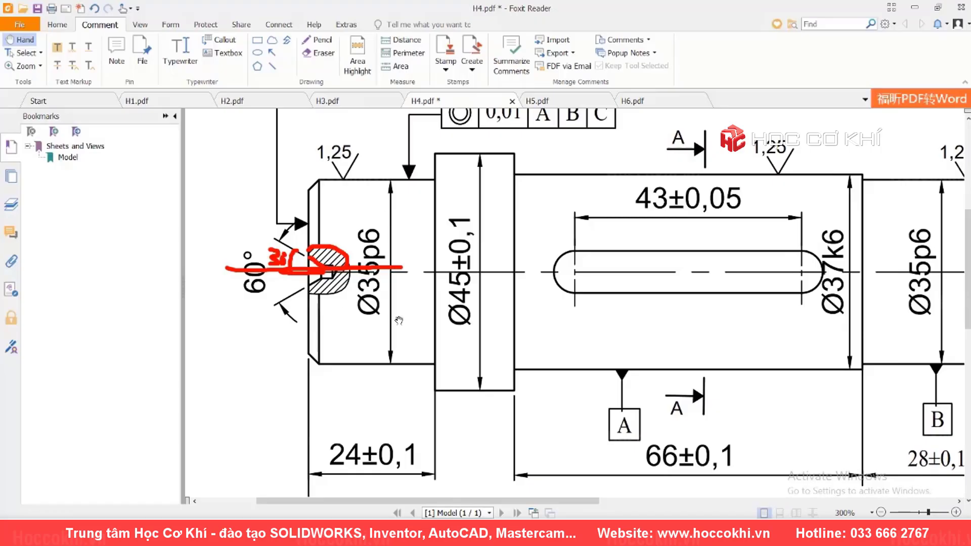
- Delete the red pencil scribbles from H4.pdf and zoom out to see the whole shaft
left_click_drag(318, 263, 250, 238)
left_click(235, 245)
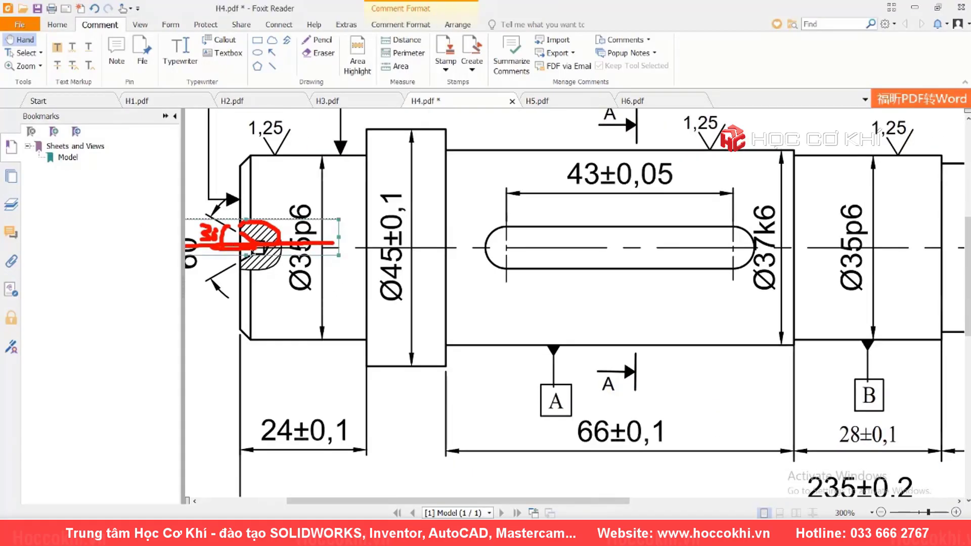
double_click(273, 268)
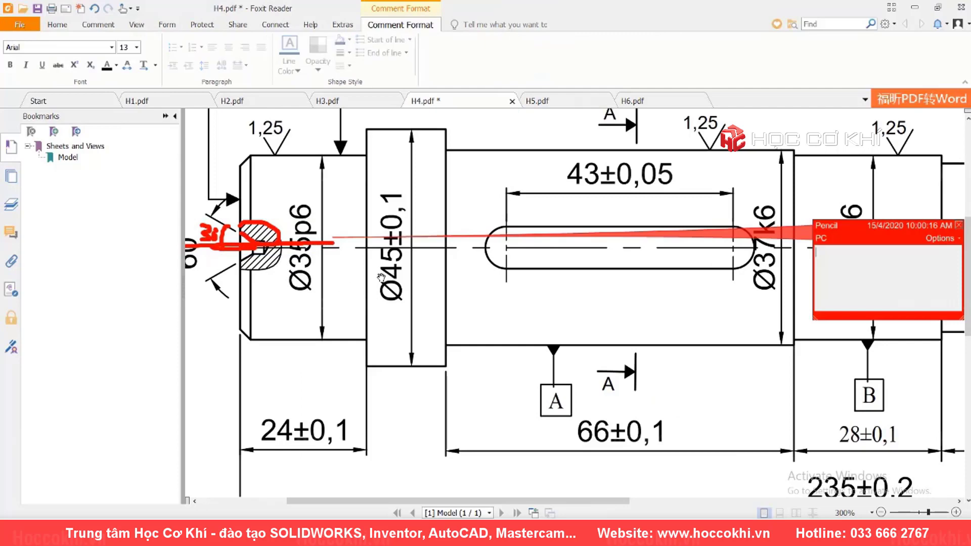
left_click(380, 299)
left_click(279, 243)
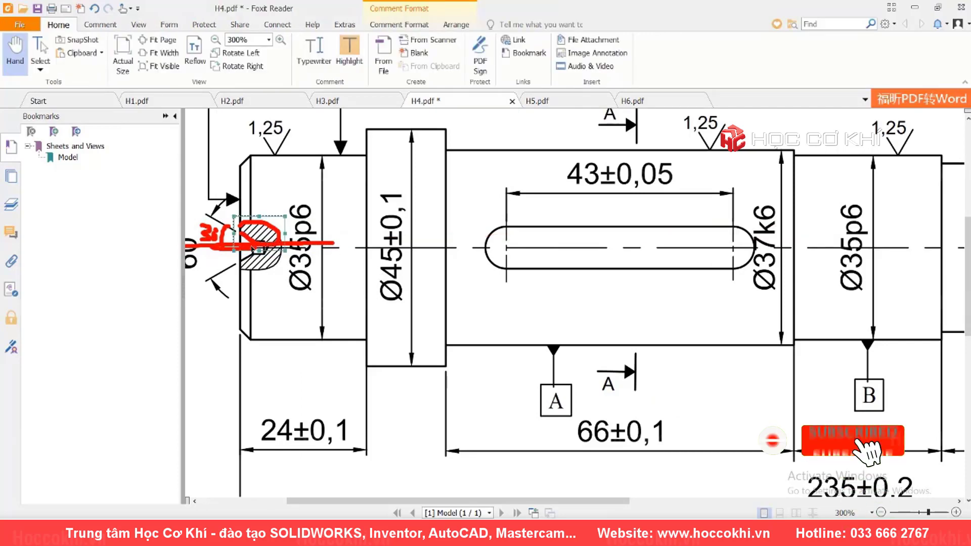
key("Delete")
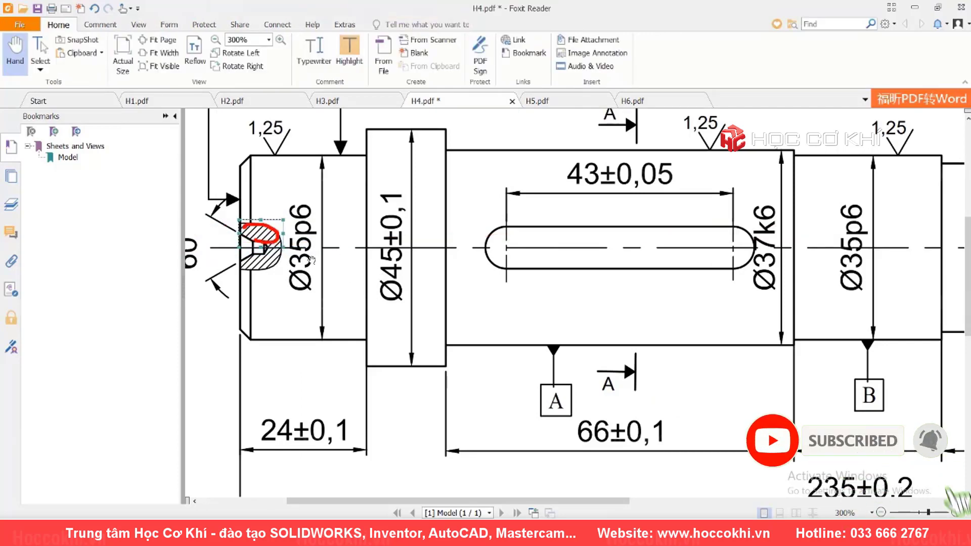
scroll(386, 265, "down", 2, "ctrl")
scroll(386, 265, "down", 2, "ctrl")
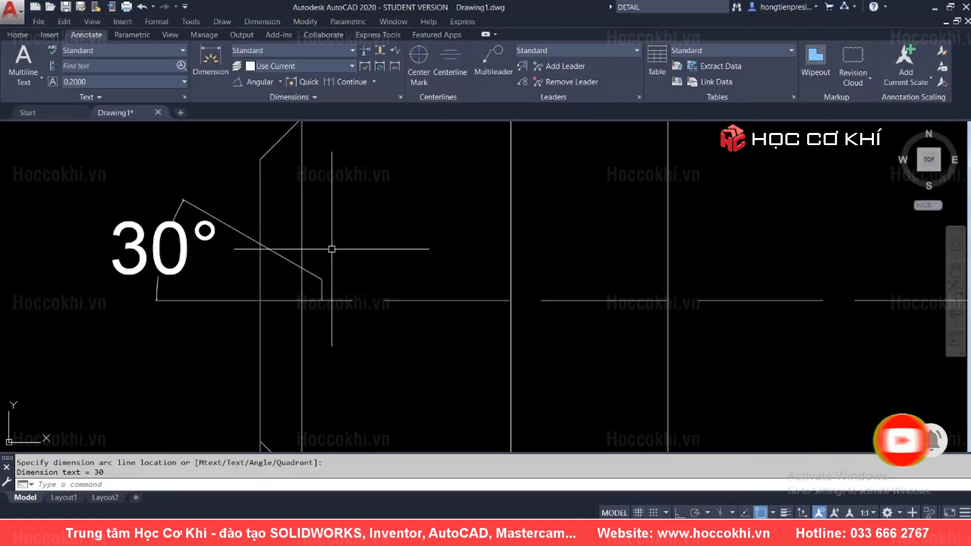
middle_click_drag(331, 249, 487, 246)
- Erase the 30° angular dimension
key("Escape")
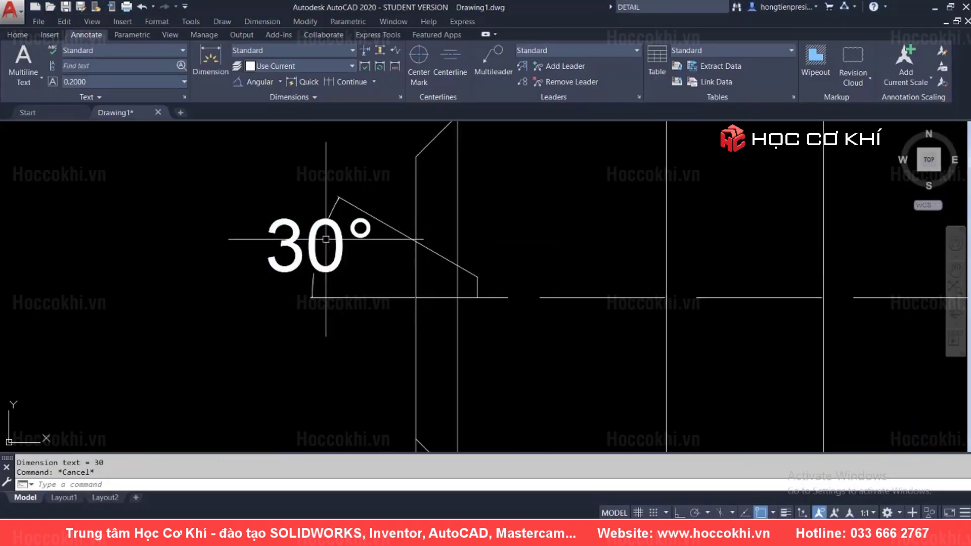
left_click(322, 234)
left_click(226, 236)
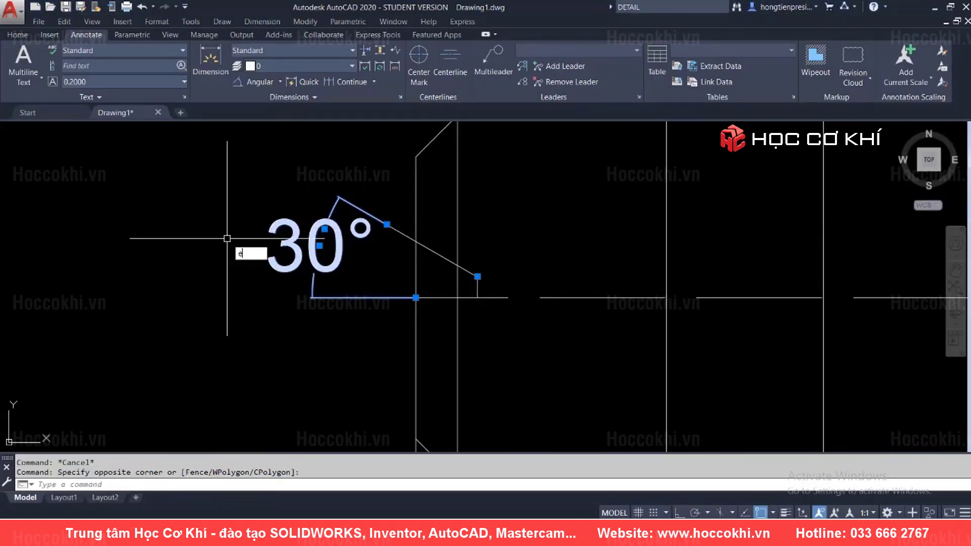
key("Delete")
- Mirror the slanted centre-hole line across the horizontal axis, keeping the original
scroll(512, 249, "down", 2)
scroll(485, 248, "down", 1)
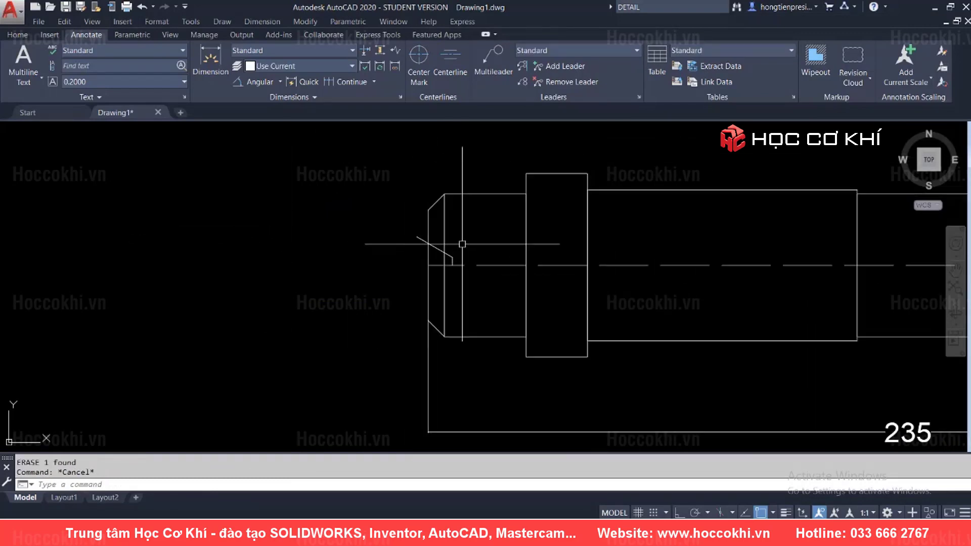
scroll(457, 243, "down", 1)
type("MI")
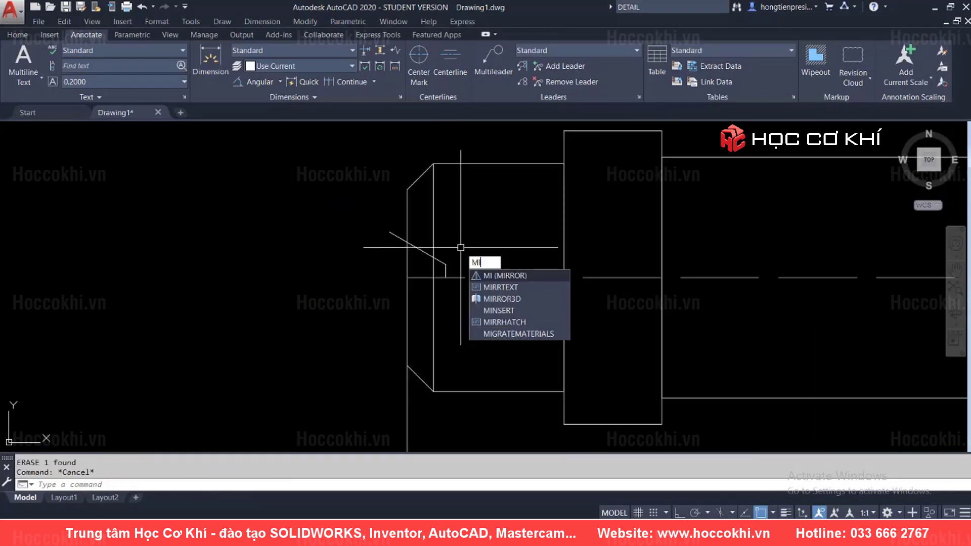
key("Return")
left_click(445, 265)
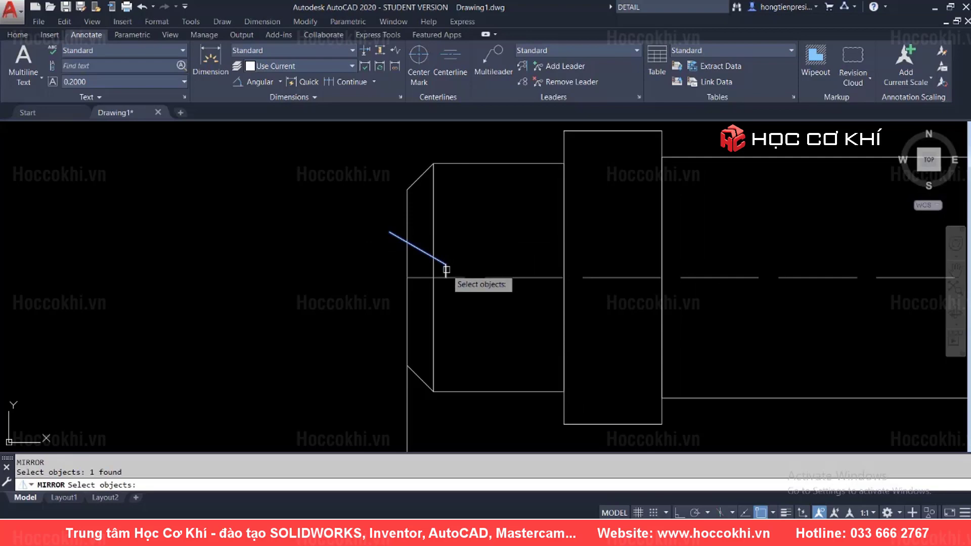
key("Return")
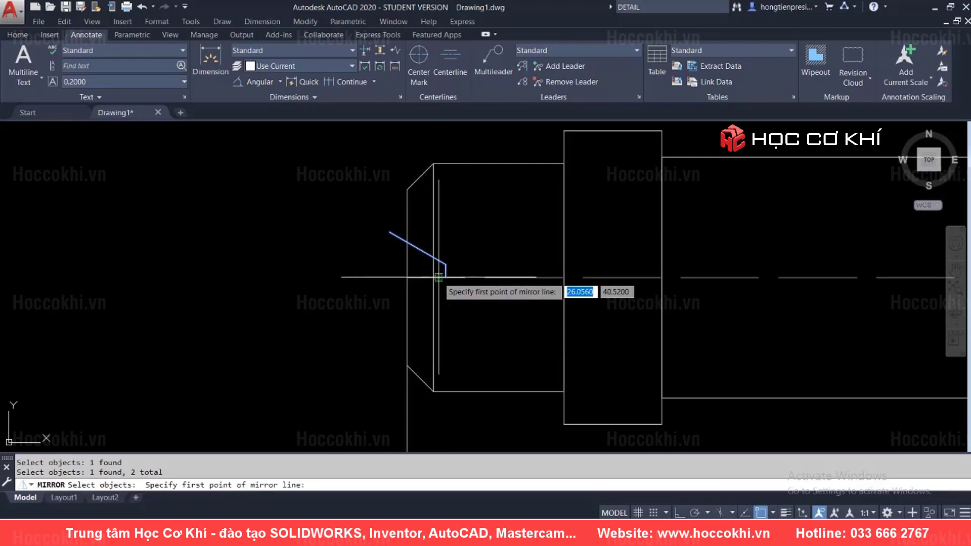
left_click(446, 277)
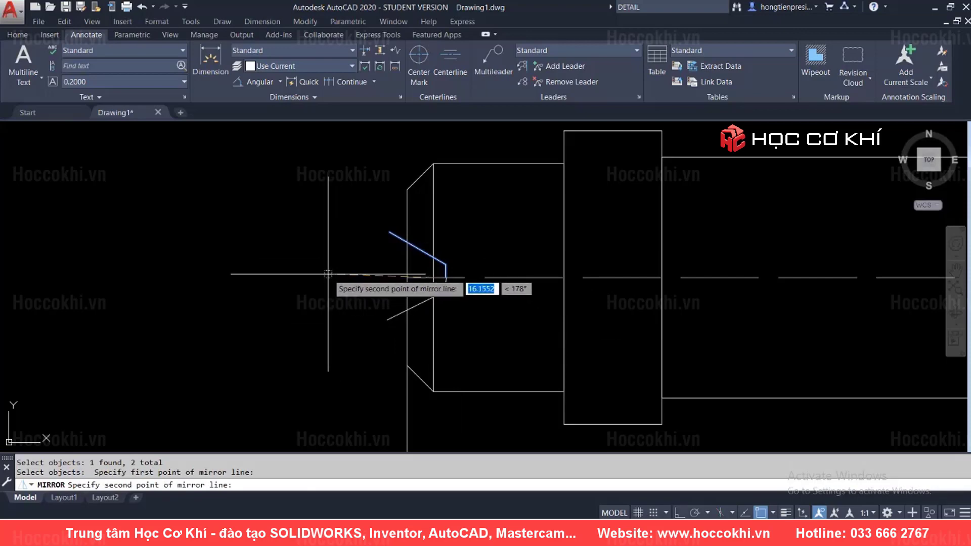
key("F8")
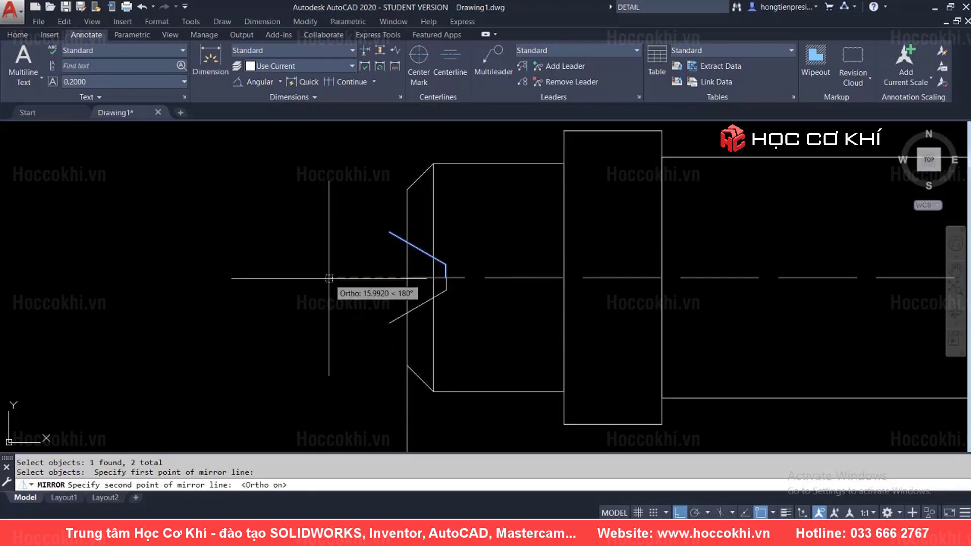
left_click(329, 278)
type("N")
key("Return")
scroll(331, 278, "up", 3)
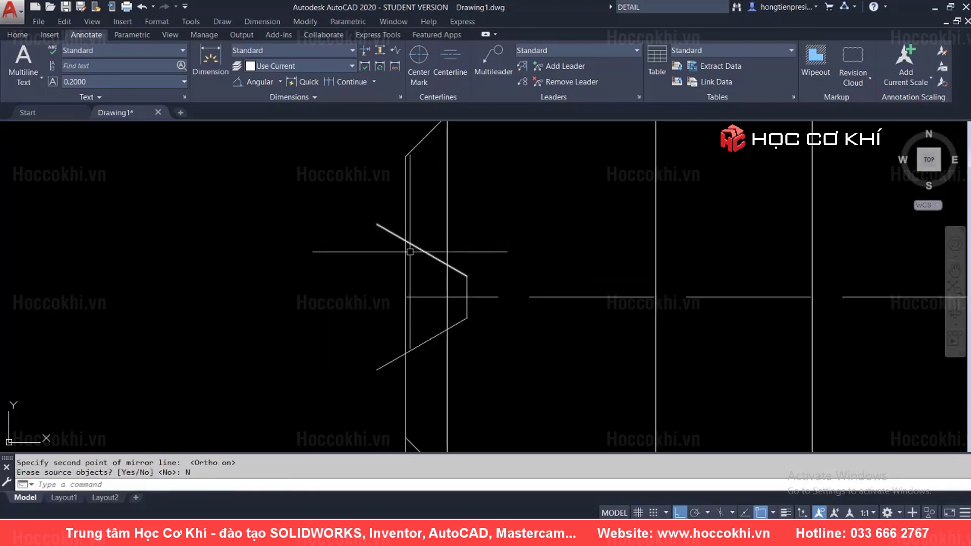
left_click(263, 88)
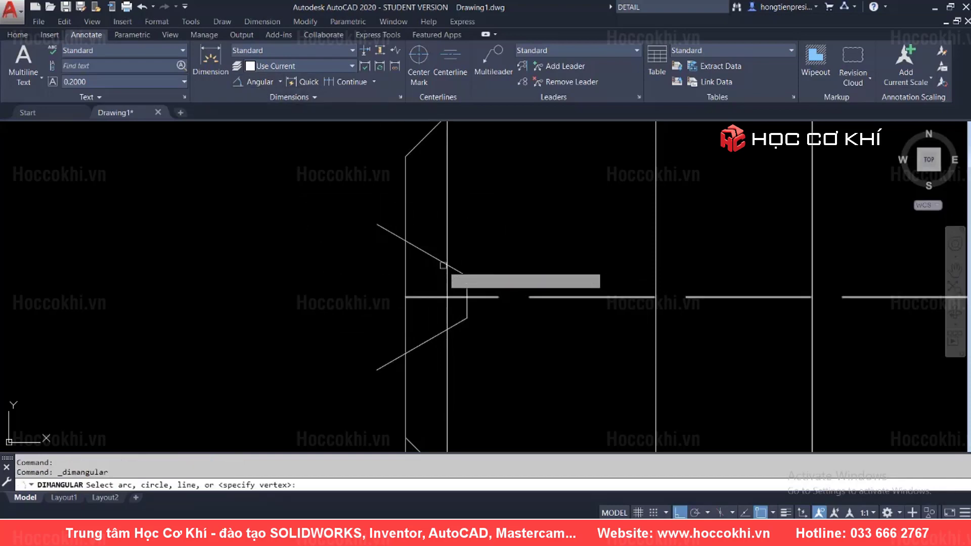
- Measure the 60° angle between the two cone lines, then cancel the dimension
left_click(442, 263)
left_click(434, 338)
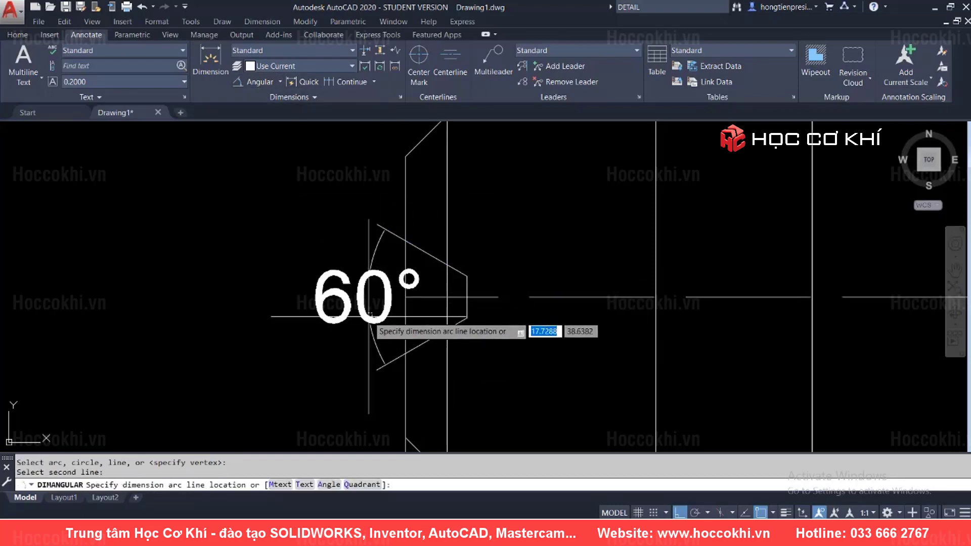
key("Escape")
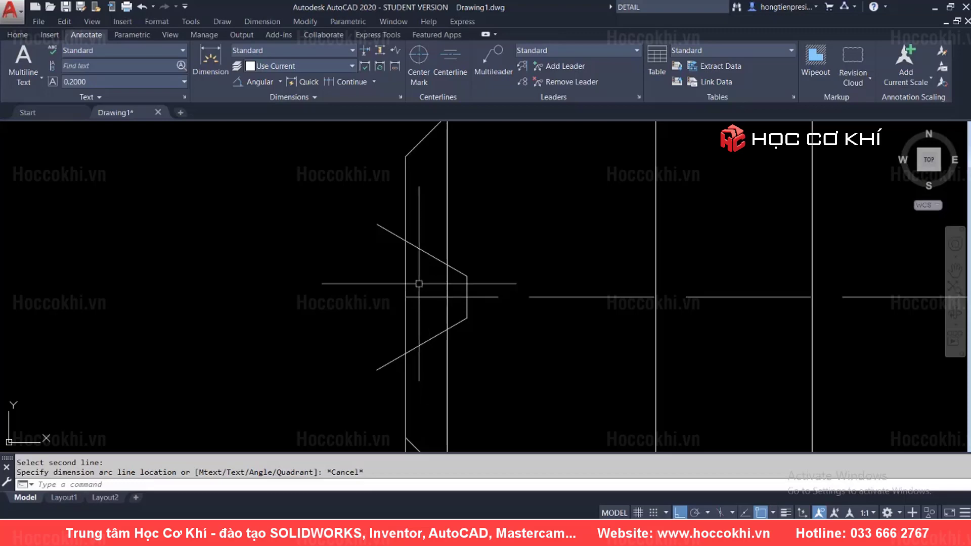
type("tr")
key("Escape")
- Trim the overhanging ends of both cone lines at the shaft's left end
key("Return")
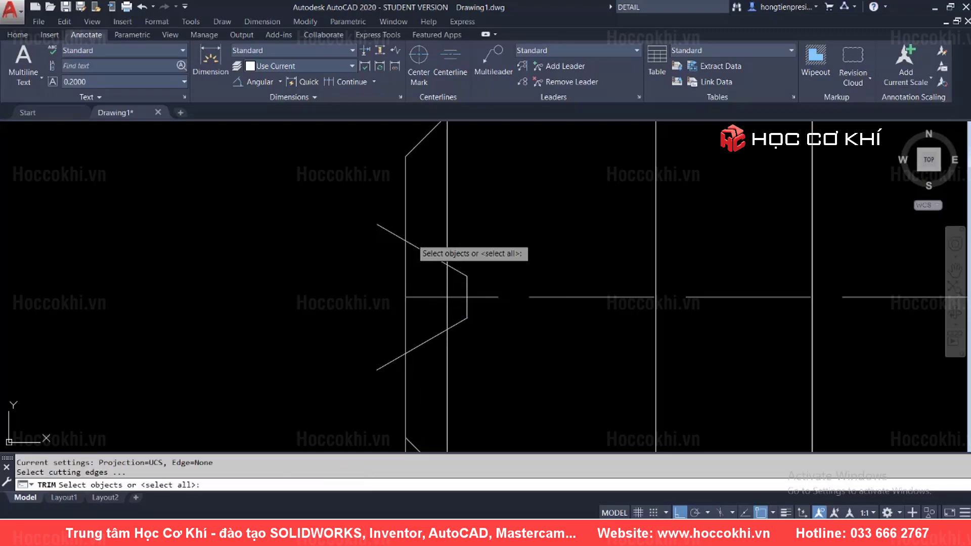
key("Return")
left_click(381, 227)
left_click(392, 360)
scroll(391, 357, "down", 5)
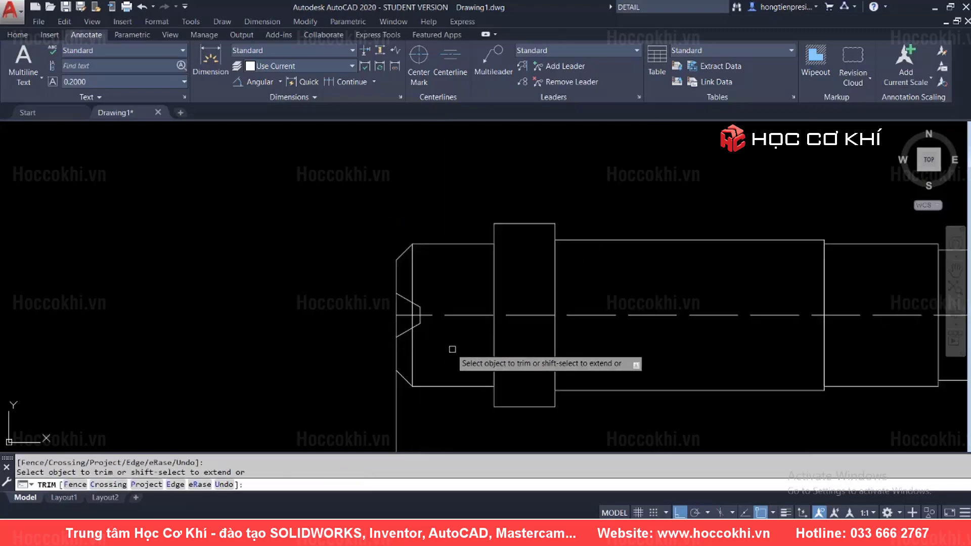
key("alt+Tab")
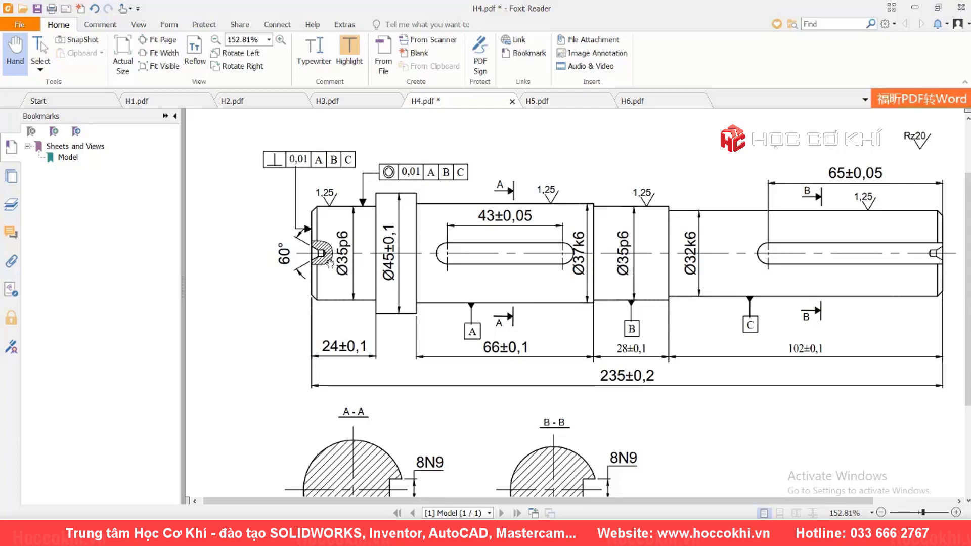
key("alt+Tab")
scroll(430, 314, "up", 3)
scroll(405, 304, "up", 3)
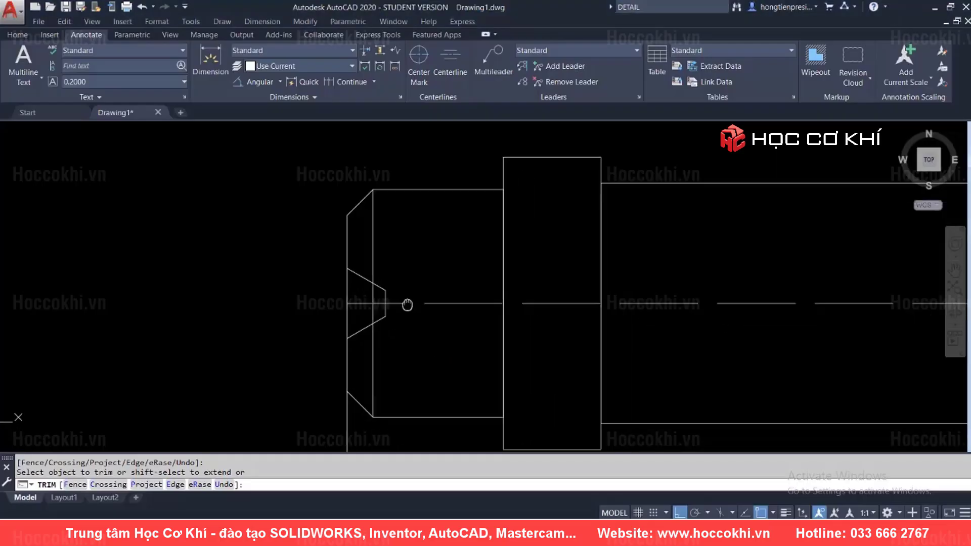
key("Escape")
- Inspect the short line at the centre hole, then switch to H4.pdf
scroll(384, 297, "down", 1)
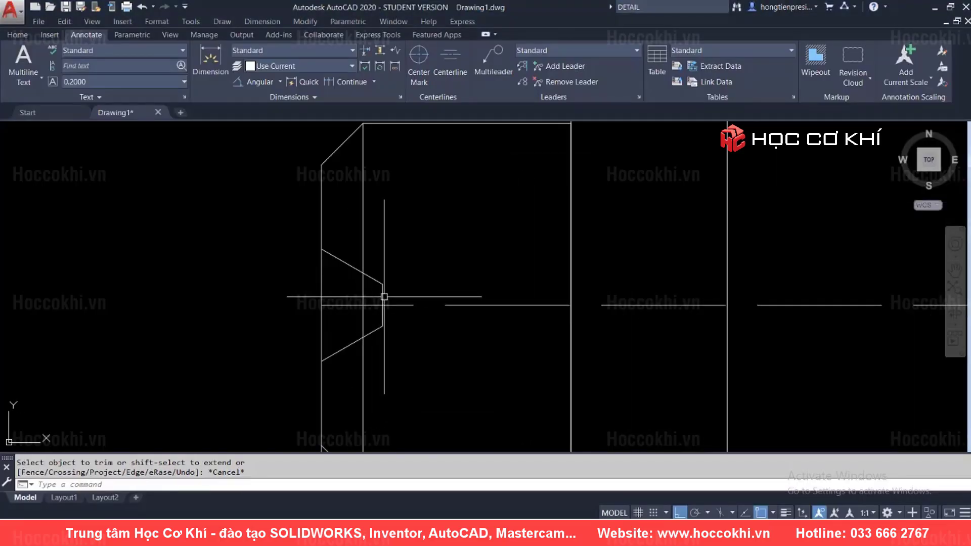
left_click(397, 309)
key("Escape")
scroll(417, 318, "down", 1)
scroll(416, 319, "down", 1)
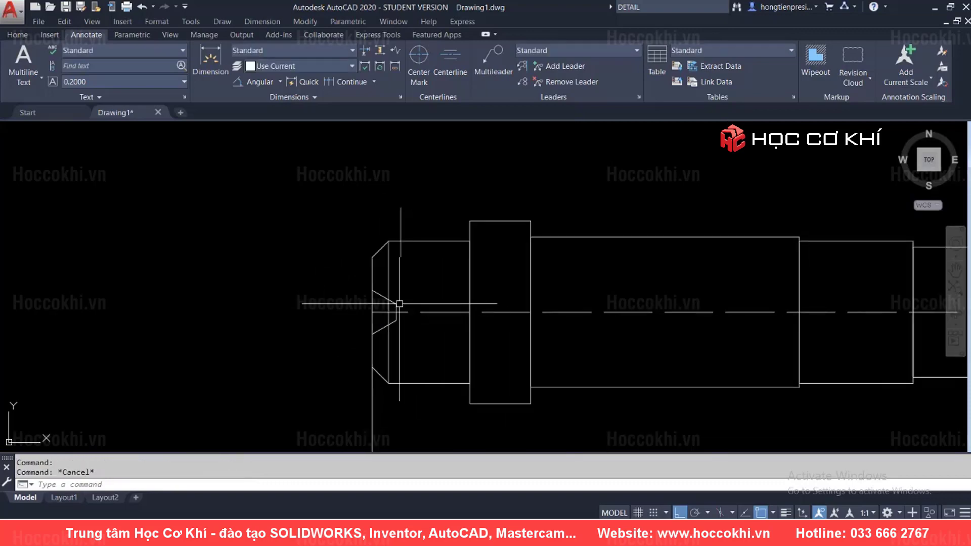
scroll(400, 304, "up", 1)
key("alt+Tab")
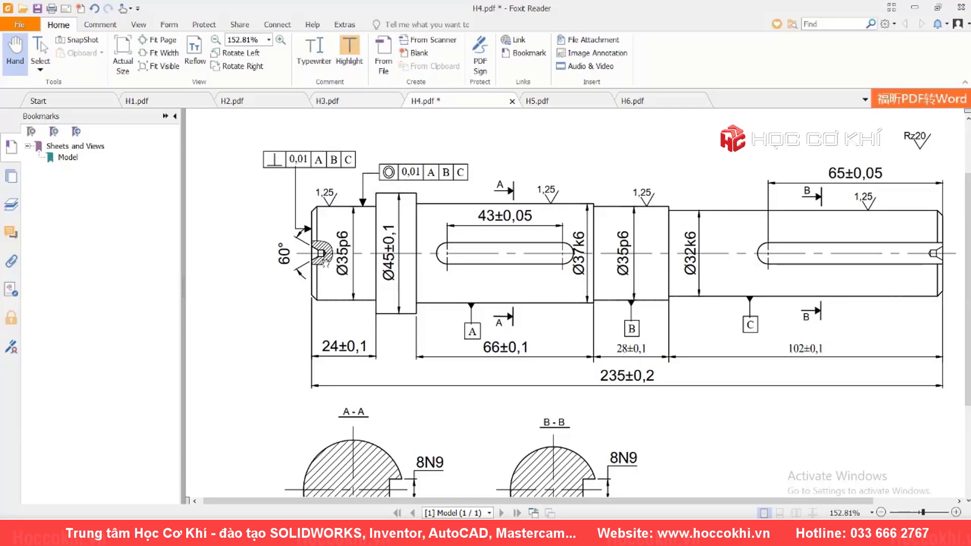
- Offset the cone's flat bottom line closer to the shaft's end face
key("alt+Tab")
scroll(390, 306, "up", 1)
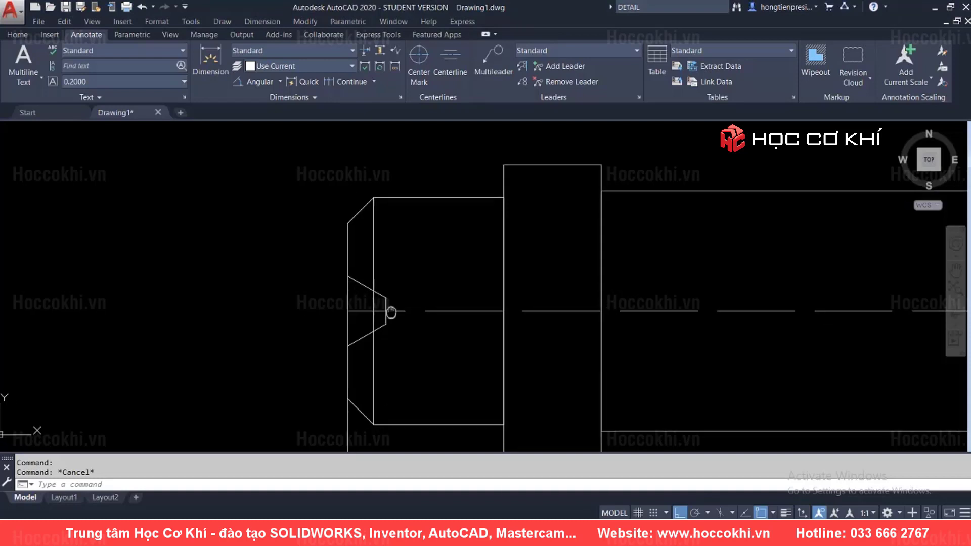
scroll(384, 306, "up", 1)
scroll(364, 289, "up", 1)
key("Escape")
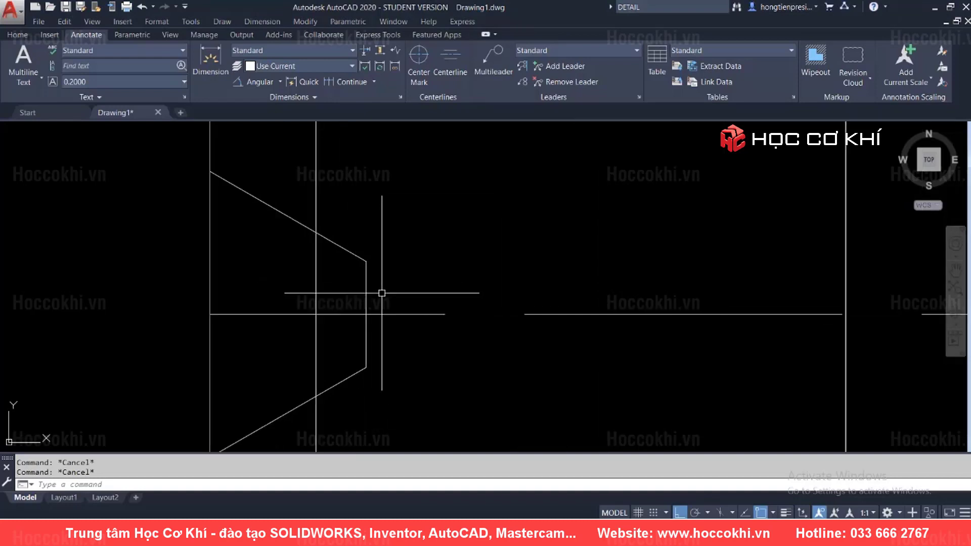
type("o")
key("Return")
key("Return")
left_click(366, 299)
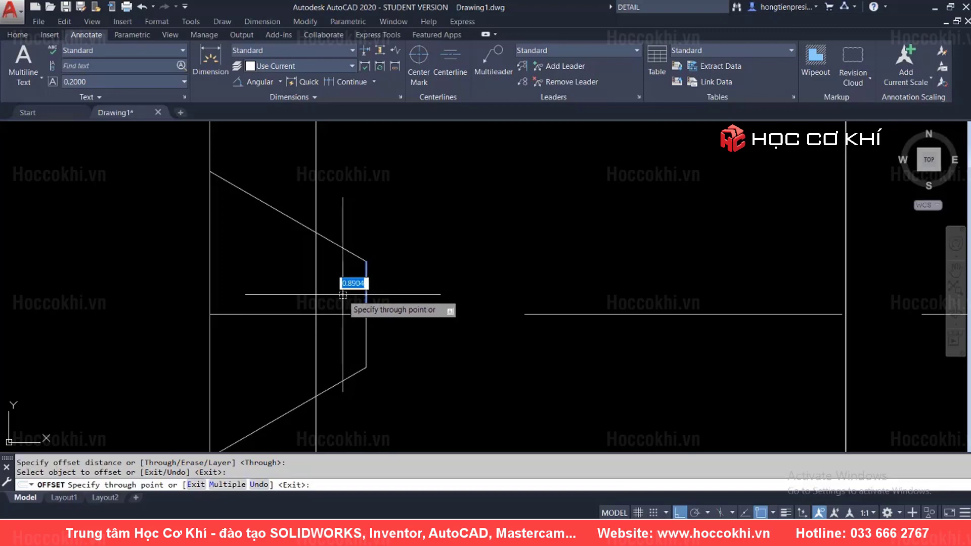
left_click(339, 294)
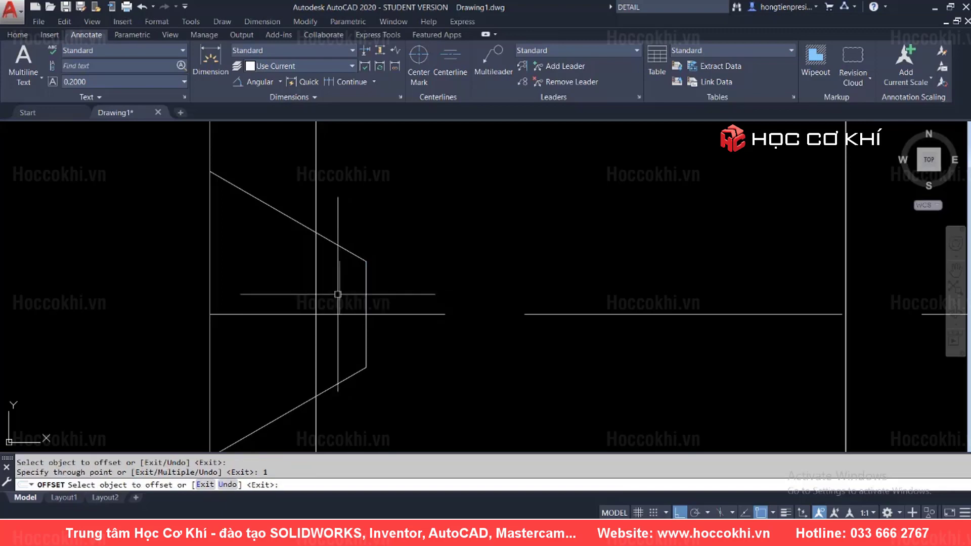
key("Escape")
- Erase the old bottom line and lower segment, then extend the new line to both cone sides
left_click(367, 288)
left_click(366, 342)
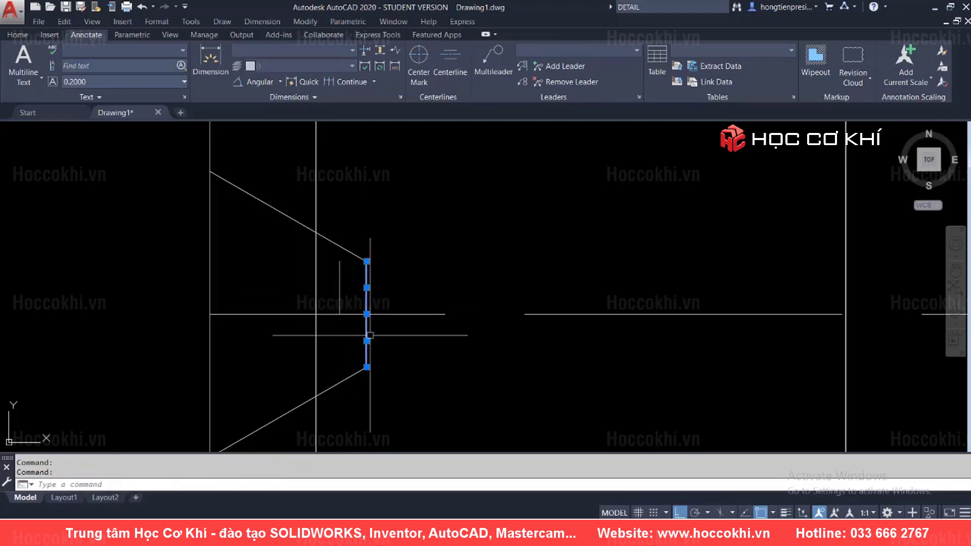
type("e")
key("Return")
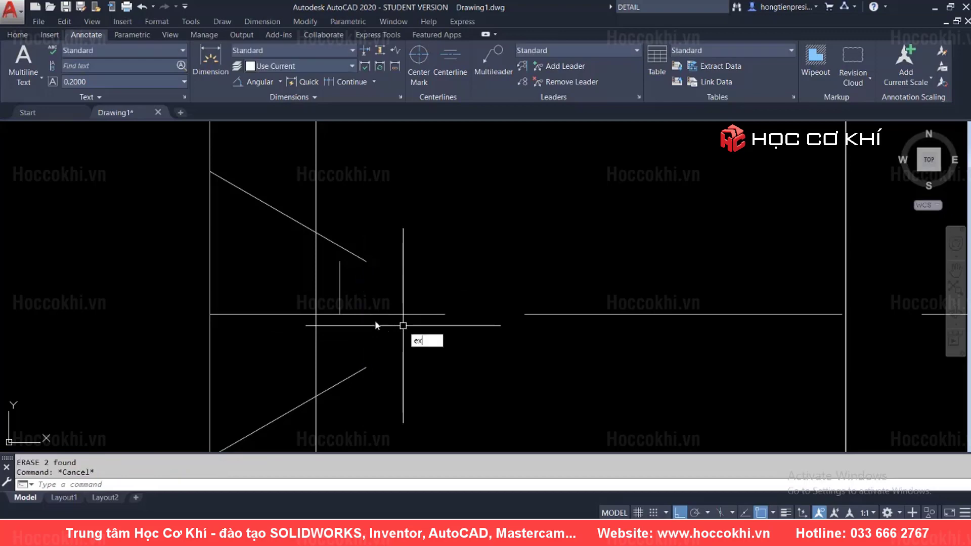
key("Return")
key("Return")
left_click(340, 306)
left_click(340, 276)
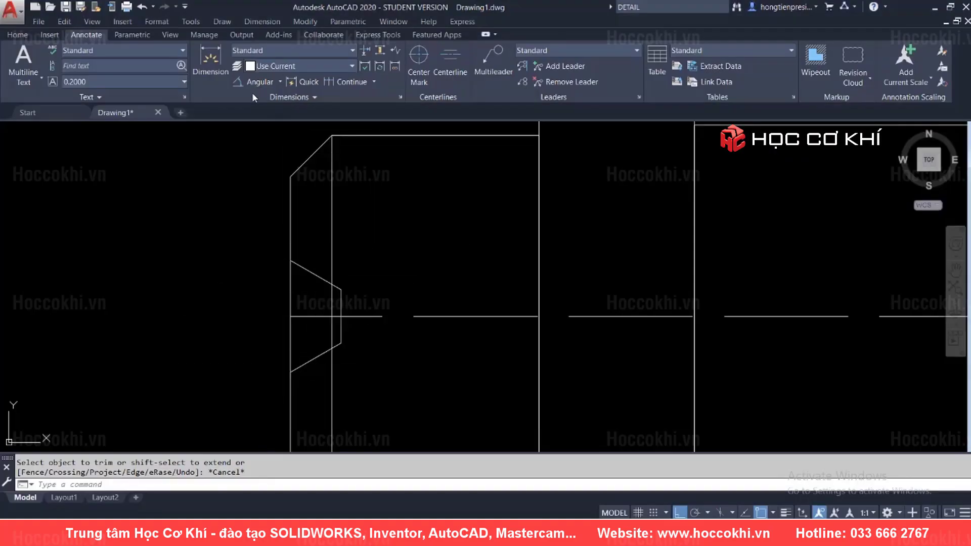
- Start an angular dimension between the two sloping sides of the cone
left_click(259, 81)
left_click(319, 277)
left_click(325, 352)
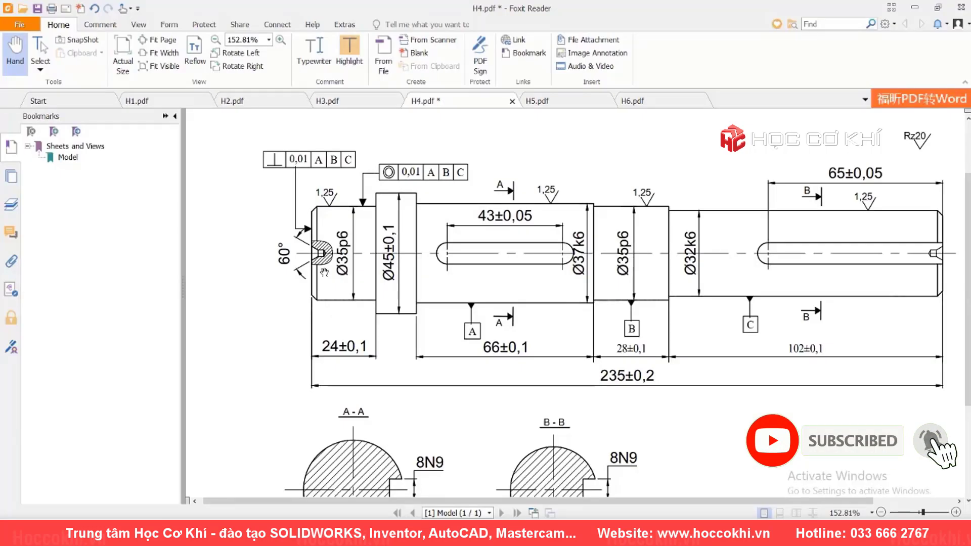
- Start a line at the cone bottom corner, check the PDF, then cancel it
key("alt+Tab")
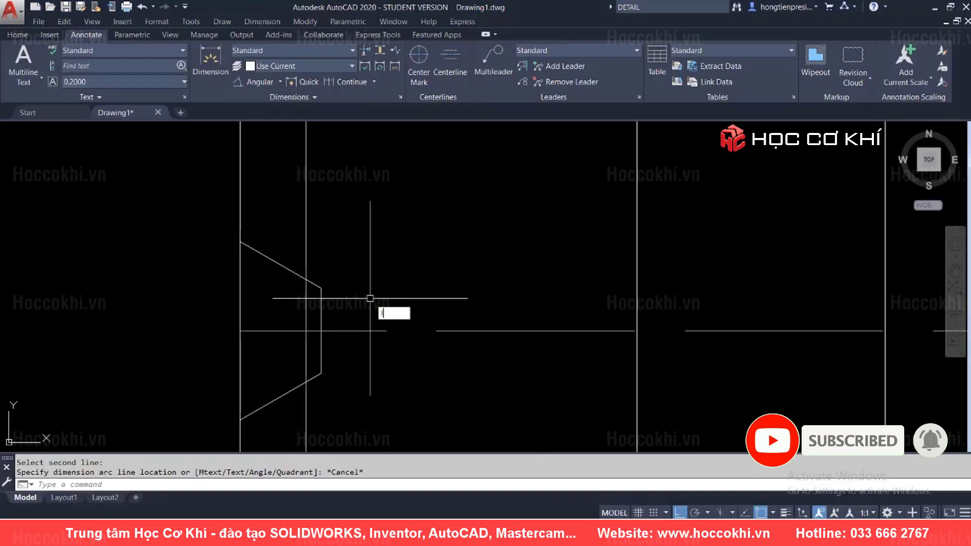
type("l")
key("Return")
left_click(321, 289)
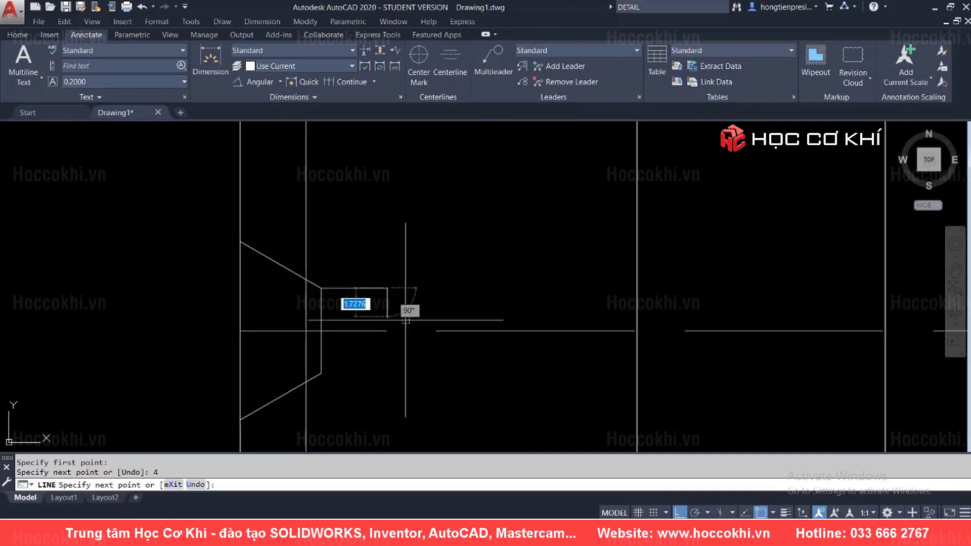
key("alt+Tab")
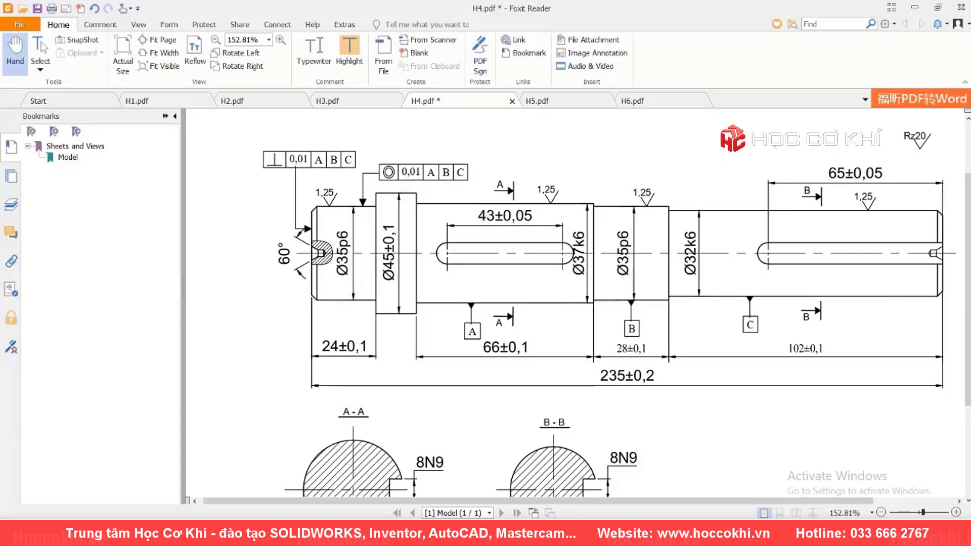
key("alt+Tab")
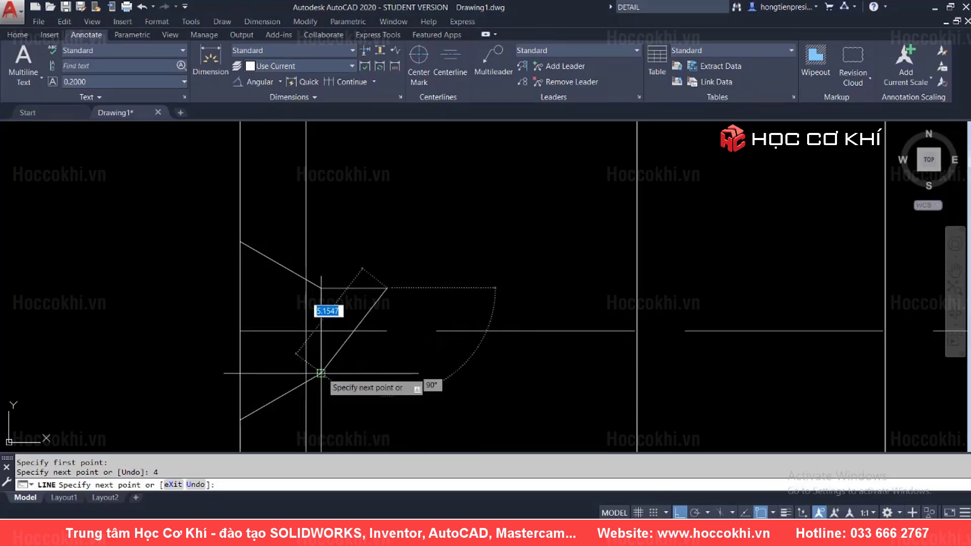
key("Escape")
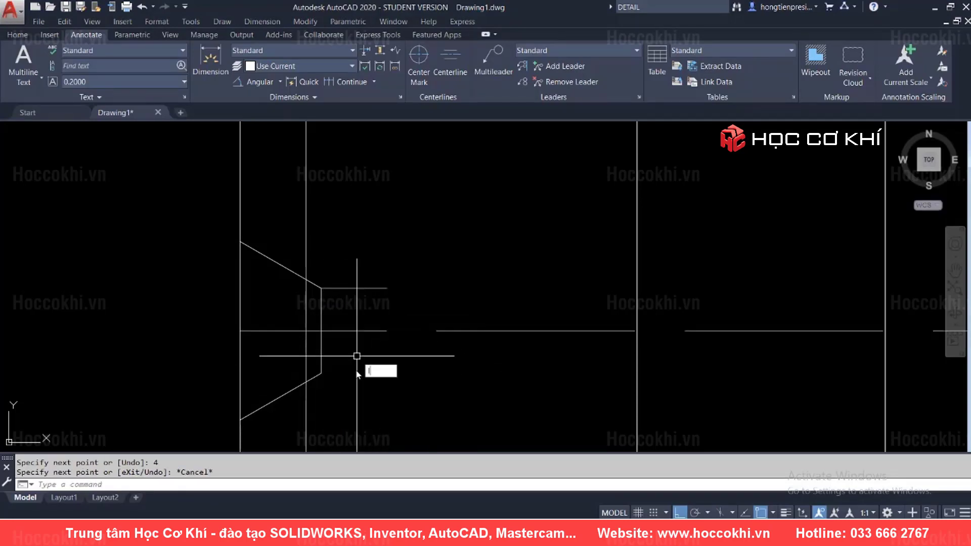
- Draw the 4-unit pilot bore edges with a pointed drill tip meeting the centre line
key("Return")
left_click(321, 373)
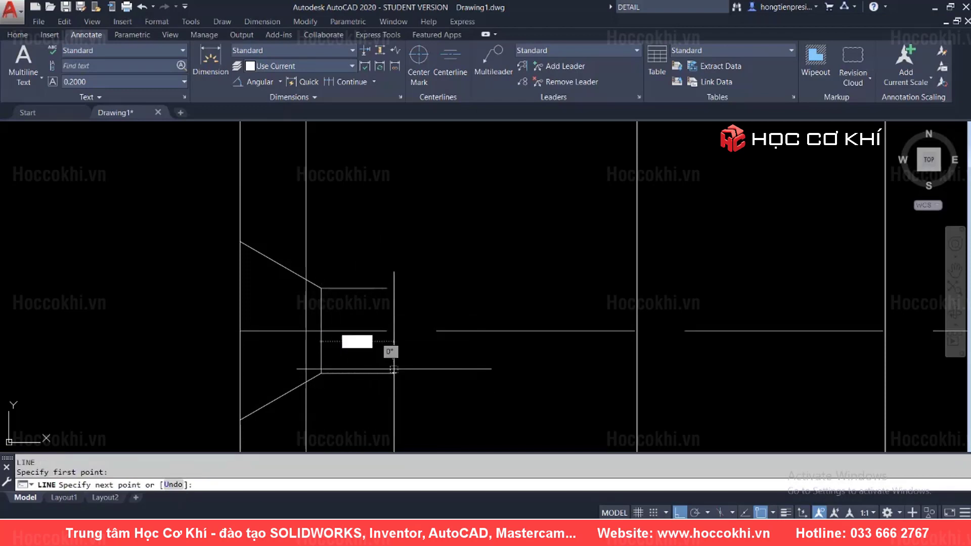
type("4")
key("Return")
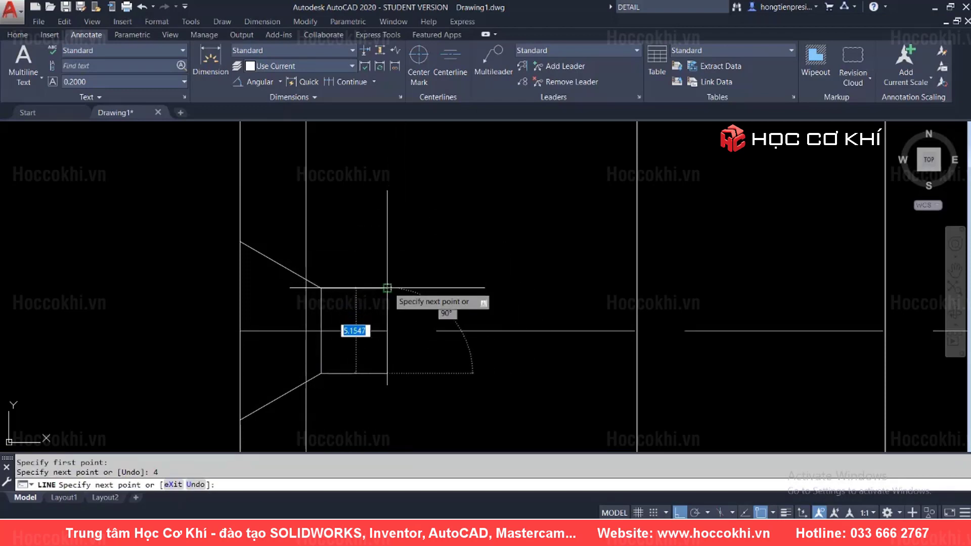
left_click(387, 288)
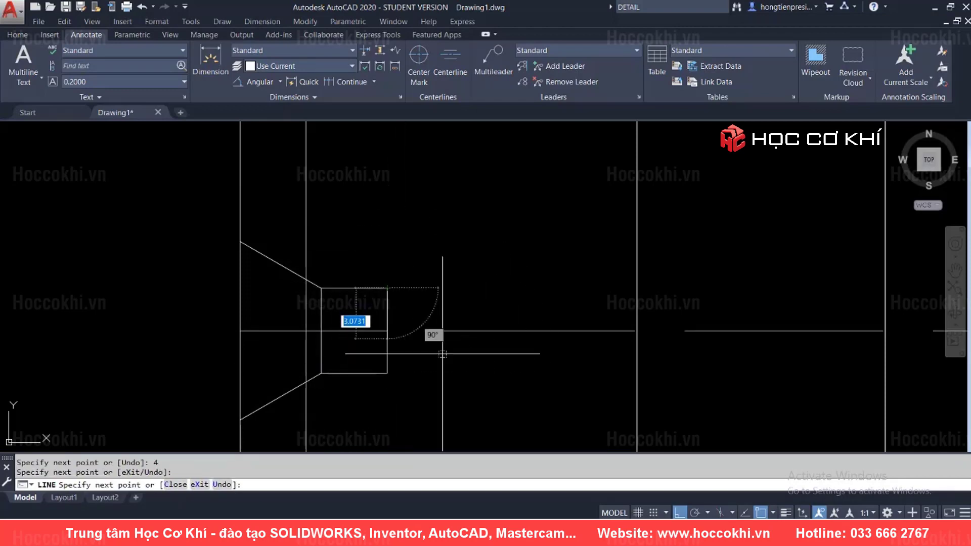
left_click(408, 331)
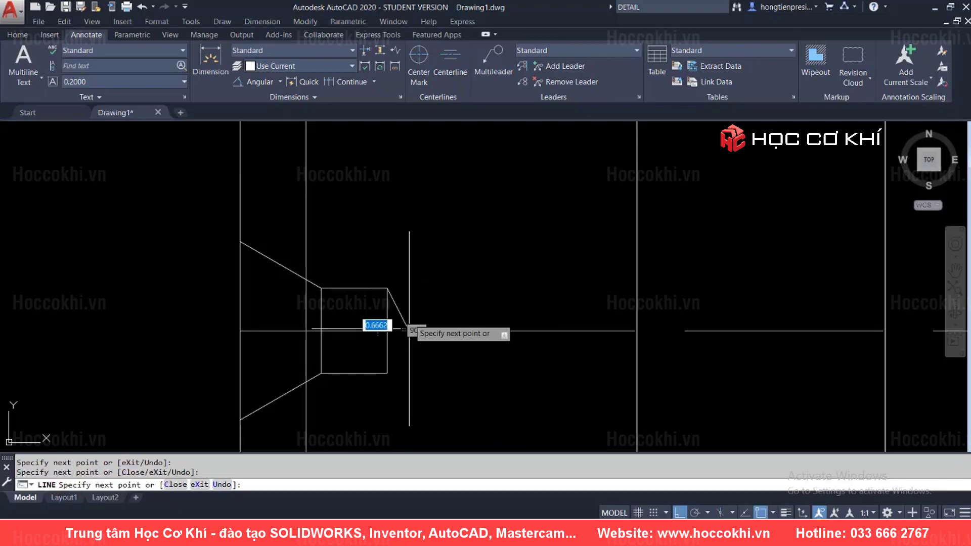
left_click(387, 373)
key("Escape")
- Compare the new pilot bore against the H4.pdf drawing
scroll(455, 353, "down", 2)
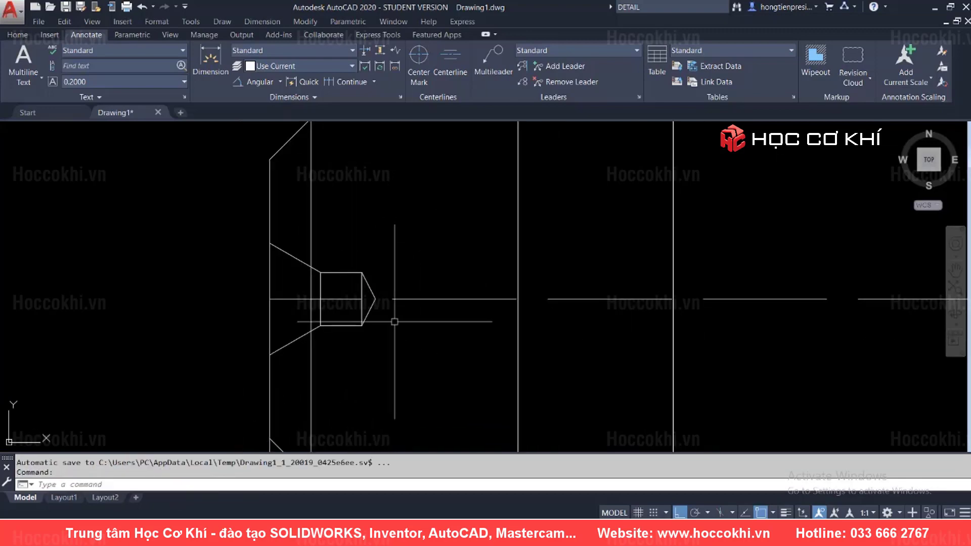
key("alt+Tab")
key("alt+Tab")
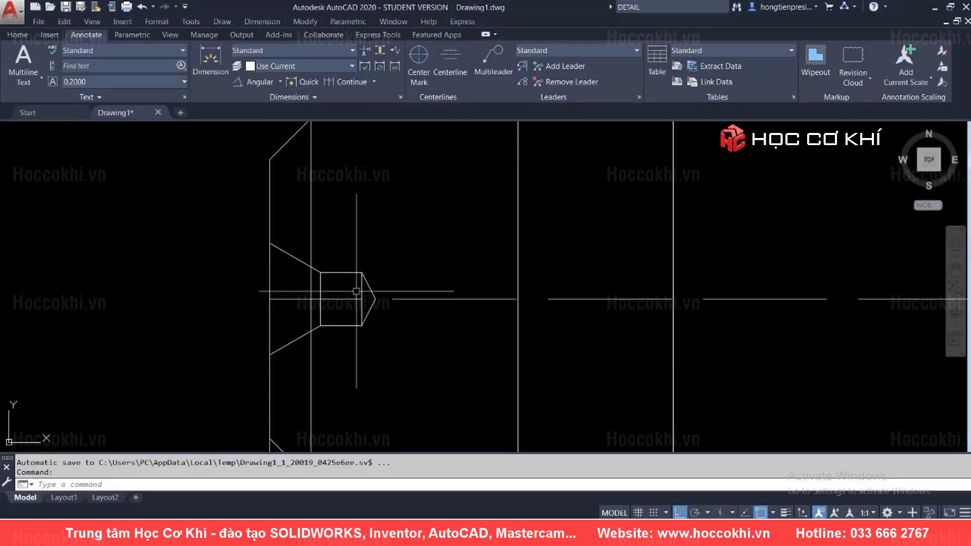
left_click(397, 299)
key("alt+Tab")
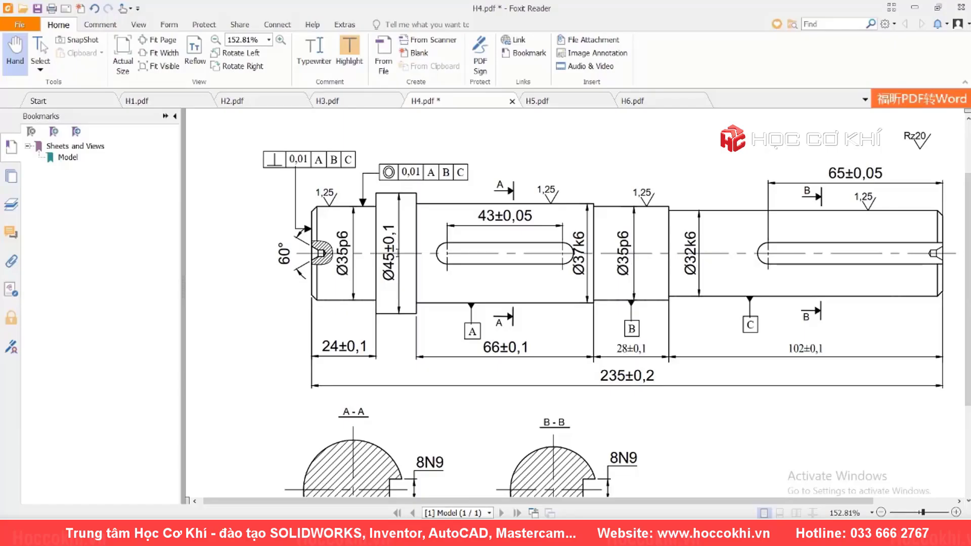
key("alt+Tab")
- Try lengthening the centre line's left end by its grip, then cancel
key("Escape")
scroll(307, 291, "up", 2)
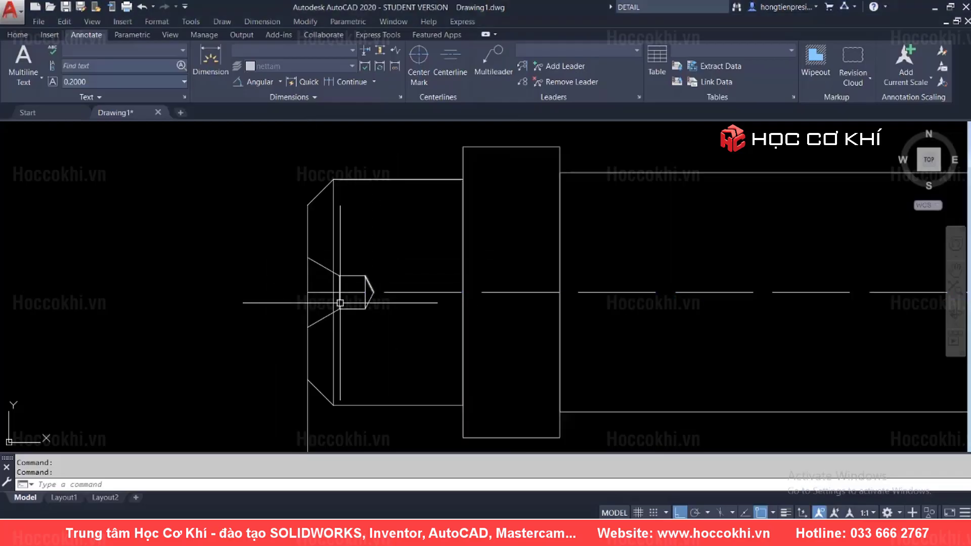
scroll(308, 292, "up", 1)
left_click(307, 291)
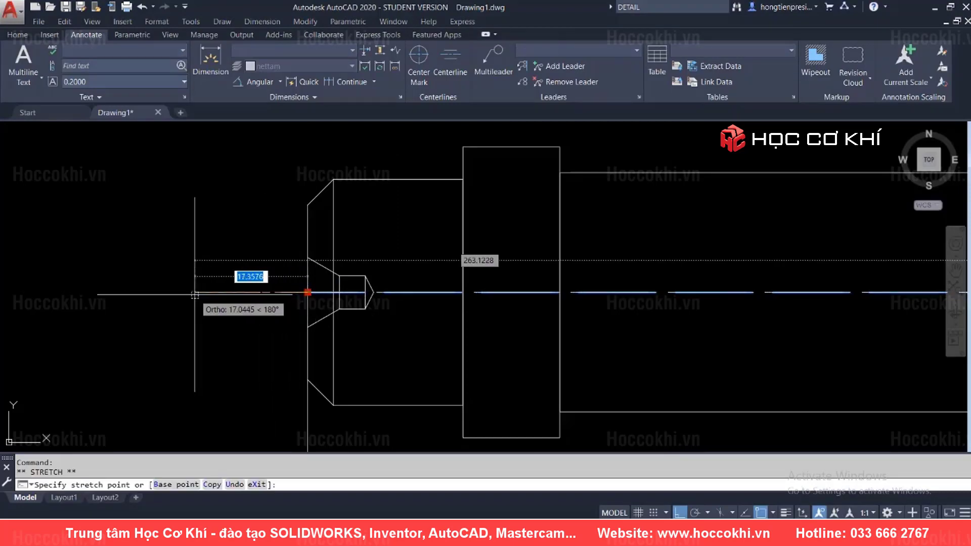
key("Escape")
scroll(200, 276, "down", 2)
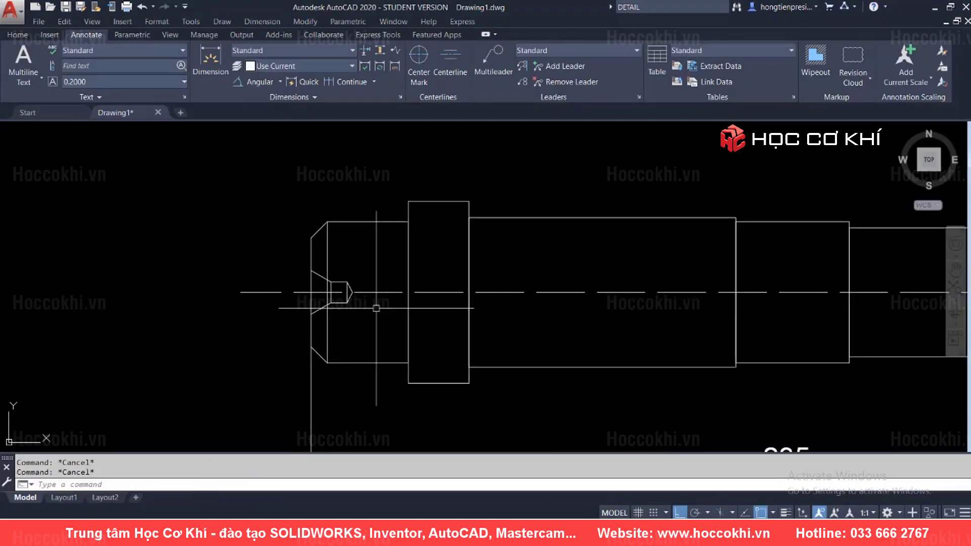
- Zoom into the PDF's left-end centre hole detail, then zoom back out
key("alt+Tab")
scroll(320, 255, "up", 1, "ctrl")
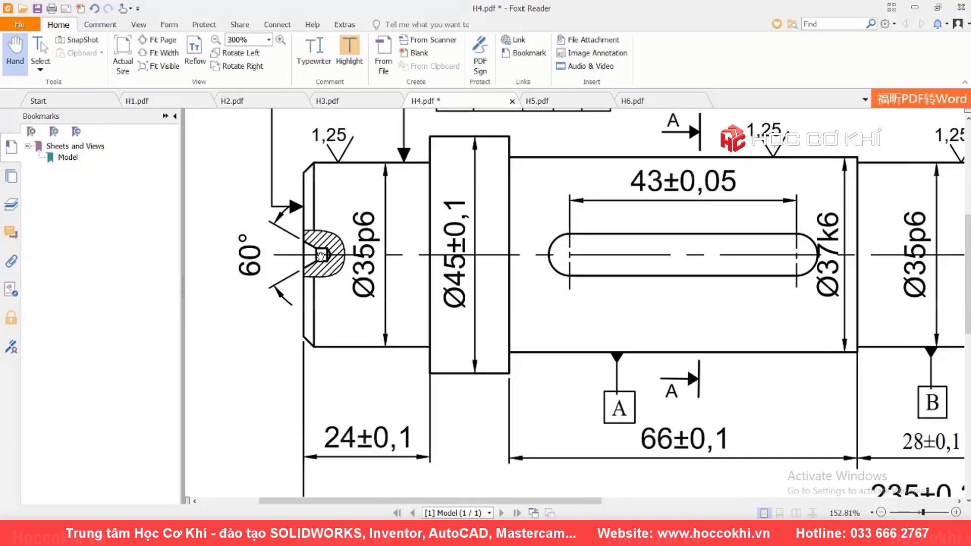
scroll(319, 255, "up", 1, "ctrl")
scroll(319, 255, "up", 1, "ctrl")
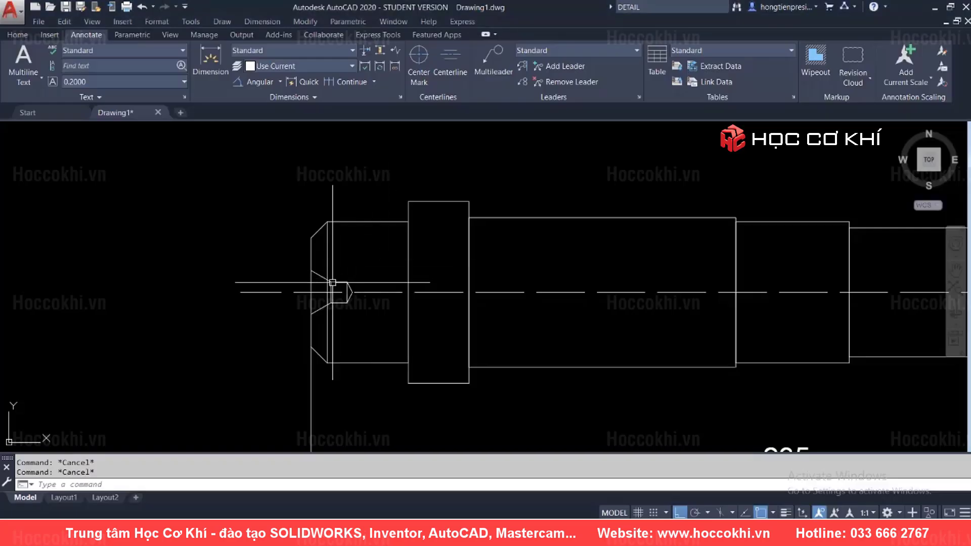
scroll(349, 292, "up", 2)
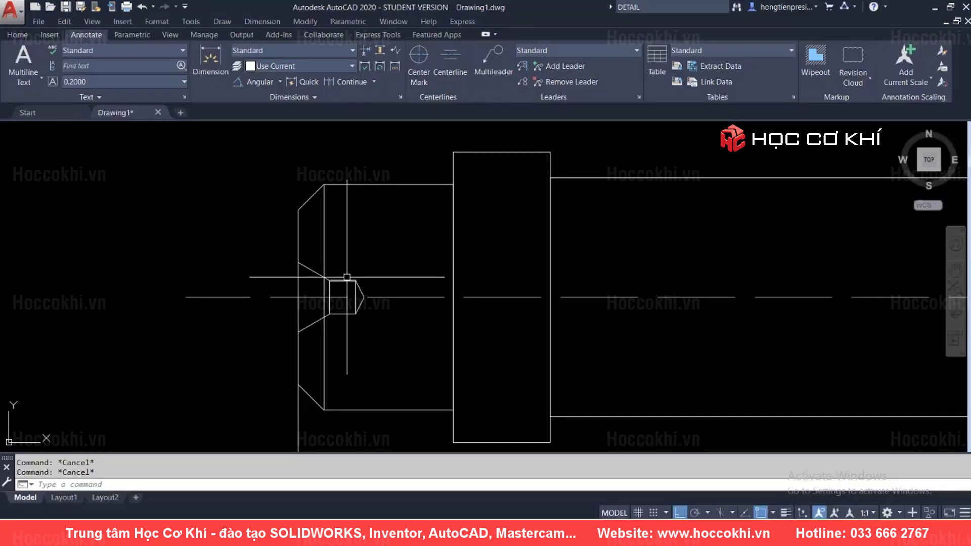
scroll(336, 282, "up", 2)
scroll(354, 279, "up", 2)
scroll(312, 334, "down", 3)
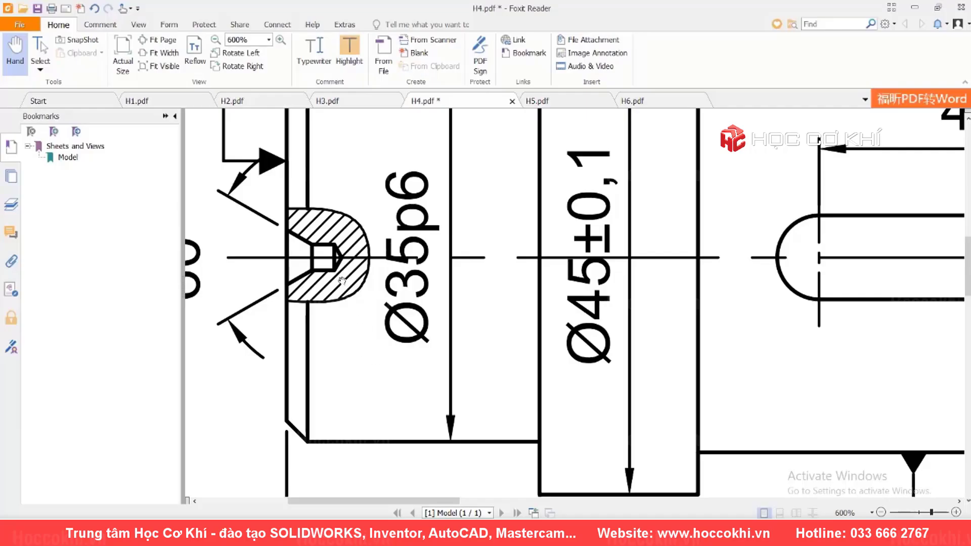
scroll(342, 281, "down", 2, "ctrl")
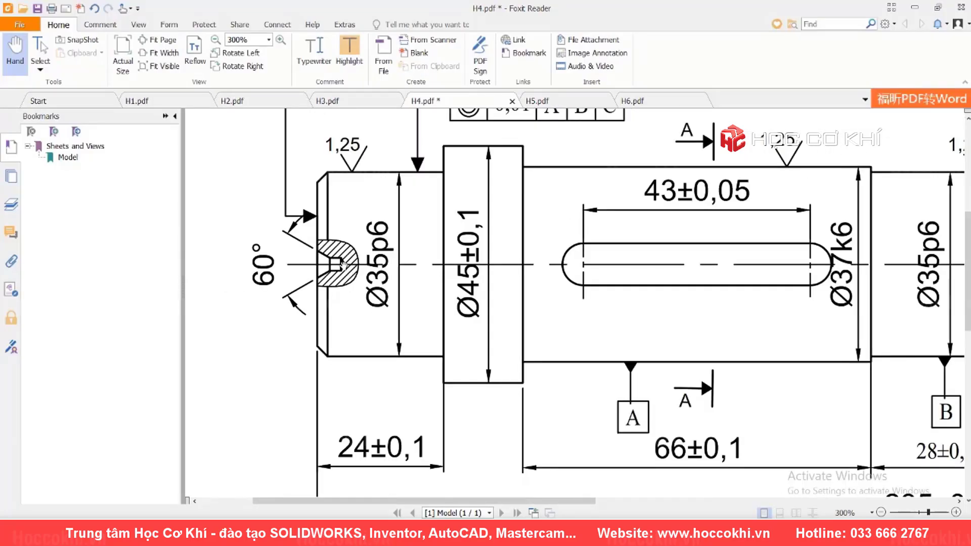
scroll(388, 260, "down", 2, "ctrl")
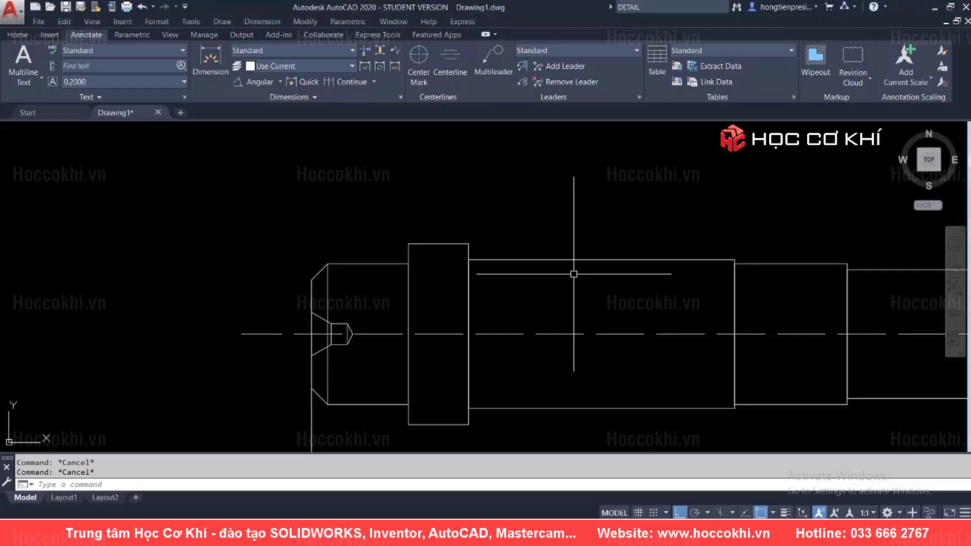
scroll(581, 375, "down", 4)
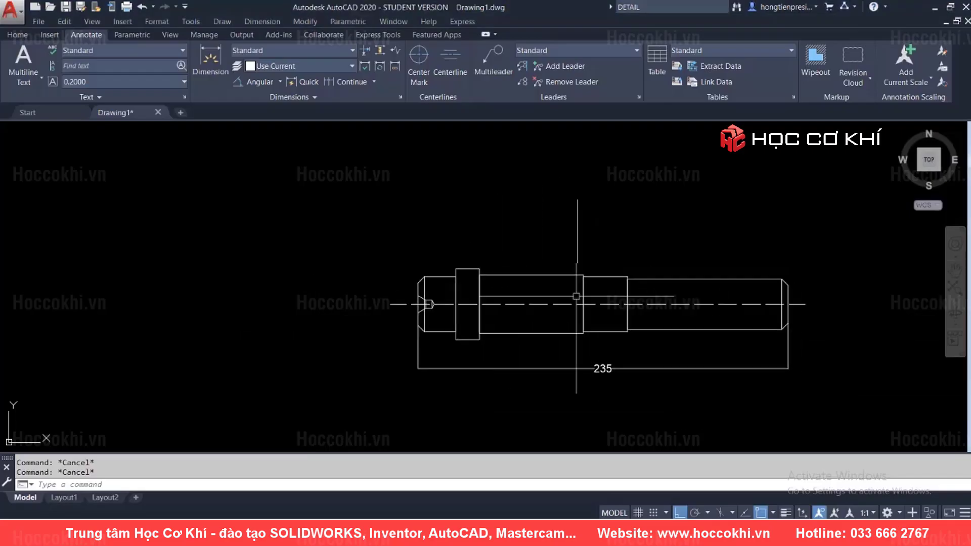
- Frame the whole shaft and 235 dimension, then abandon a first line attempt
scroll(607, 365, "up", 4)
middle_click_drag(633, 357, 606, 344)
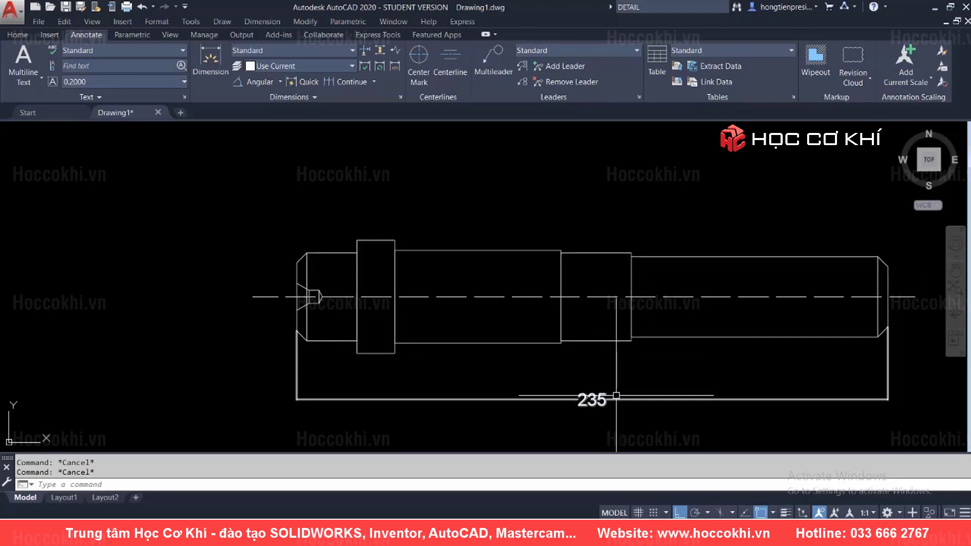
type("l")
key("Return")
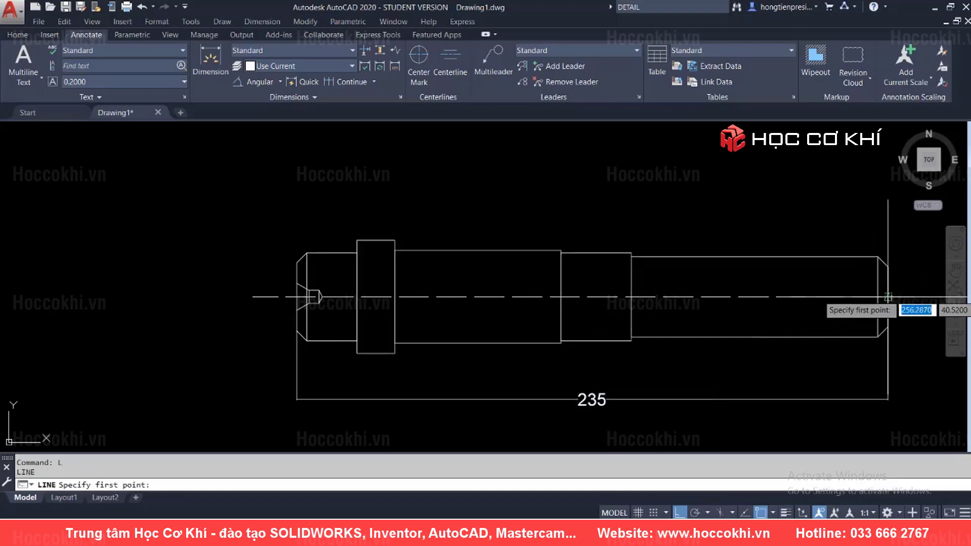
left_click(888, 327)
key("Escape")
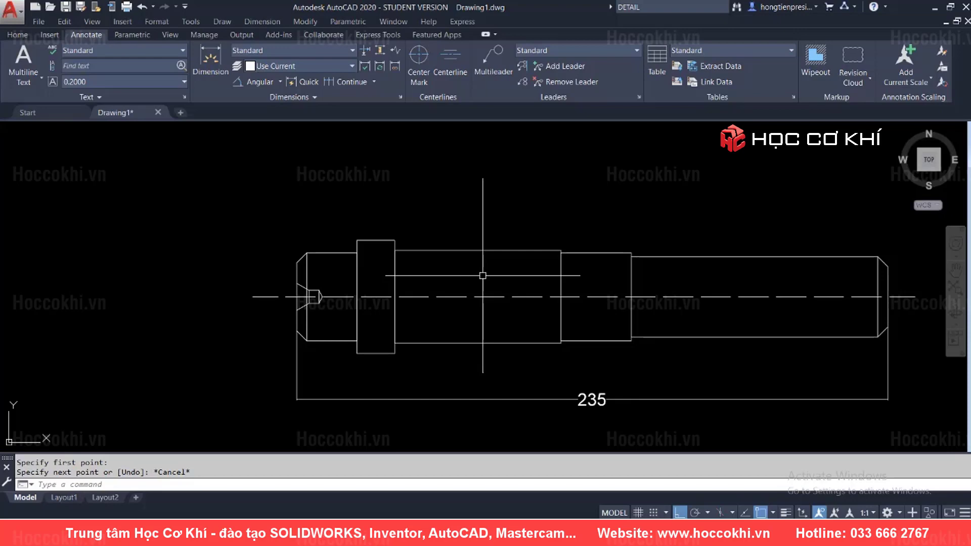
key("Escape")
- Draw a 117.5 axis line from the right end plus a vertical line at the midpoint
type("l")
key("Return")
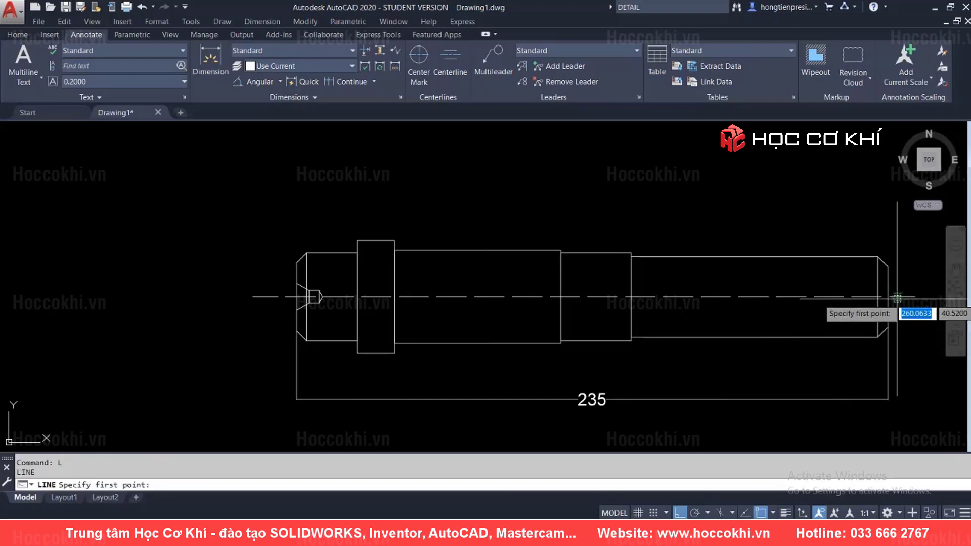
left_click(889, 297)
type("1")
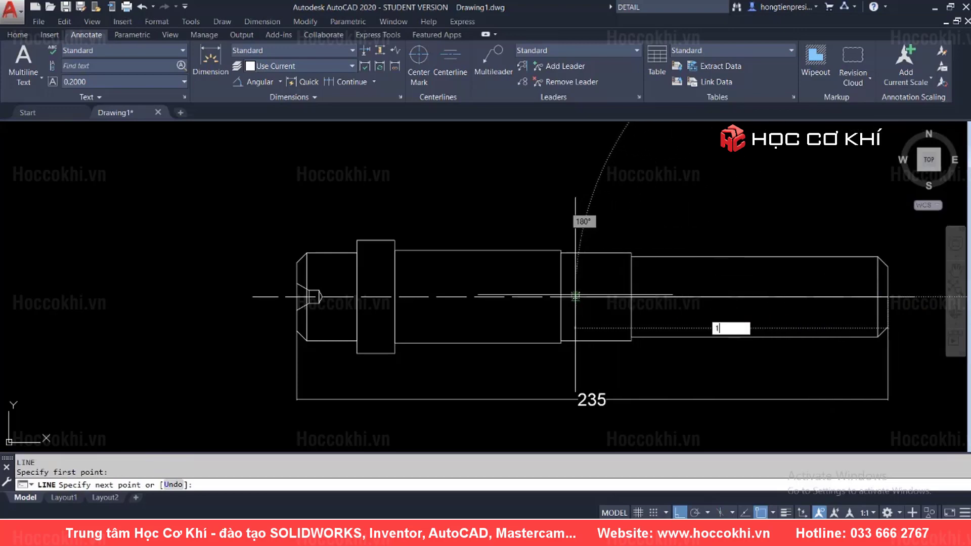
type("7.5")
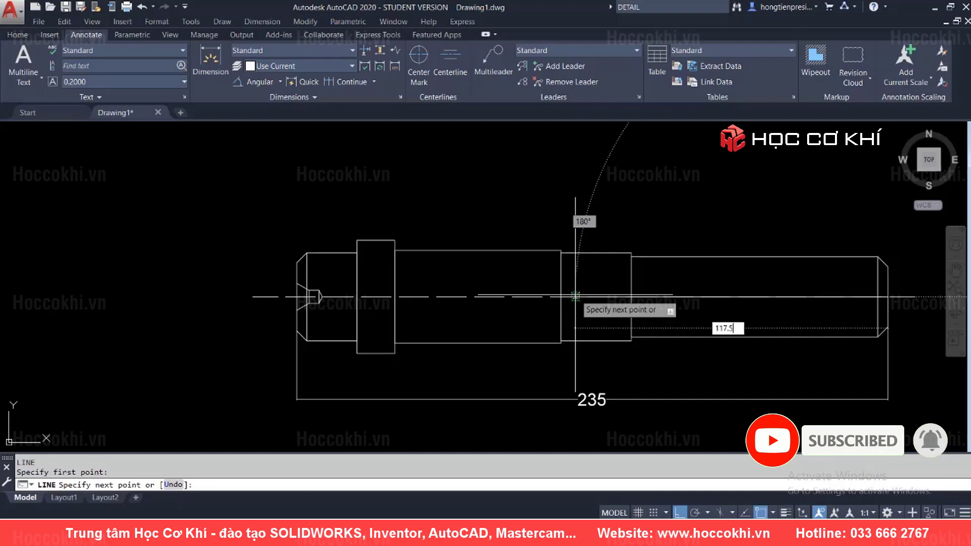
key("Return")
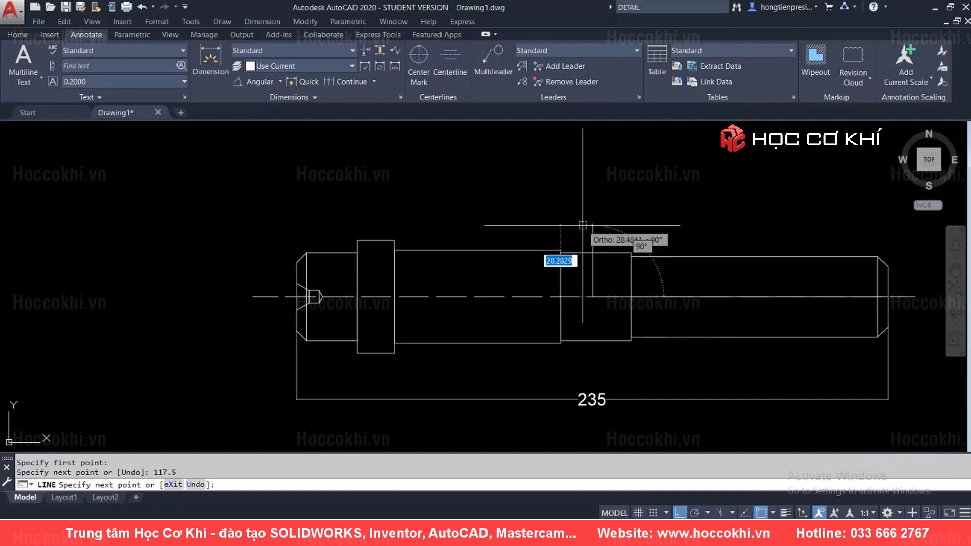
left_click(584, 230)
key("Escape")
- Recentre the shaft and start the MIRROR command
middle_click_drag(597, 274, 529, 252)
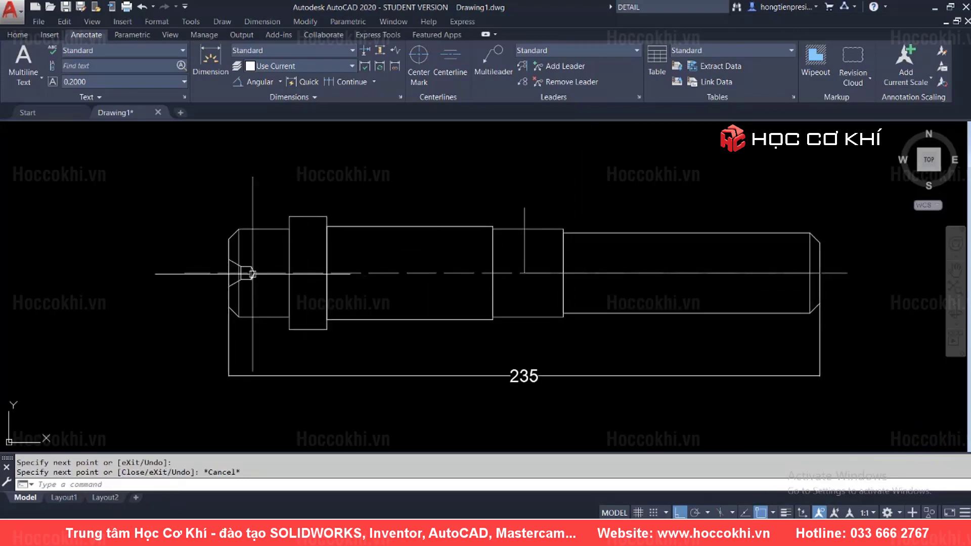
type("i")
key("Return")
scroll(256, 278, "up", 2)
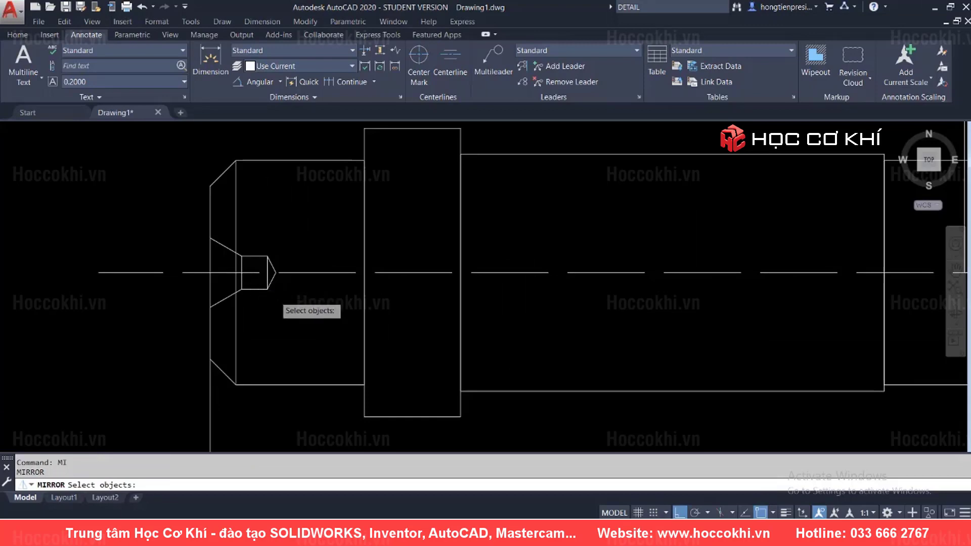
- Mirror the left centre hole's lines about the vertical midpoint line, keeping the originals
scroll(274, 296, "up", 2)
left_click(268, 284)
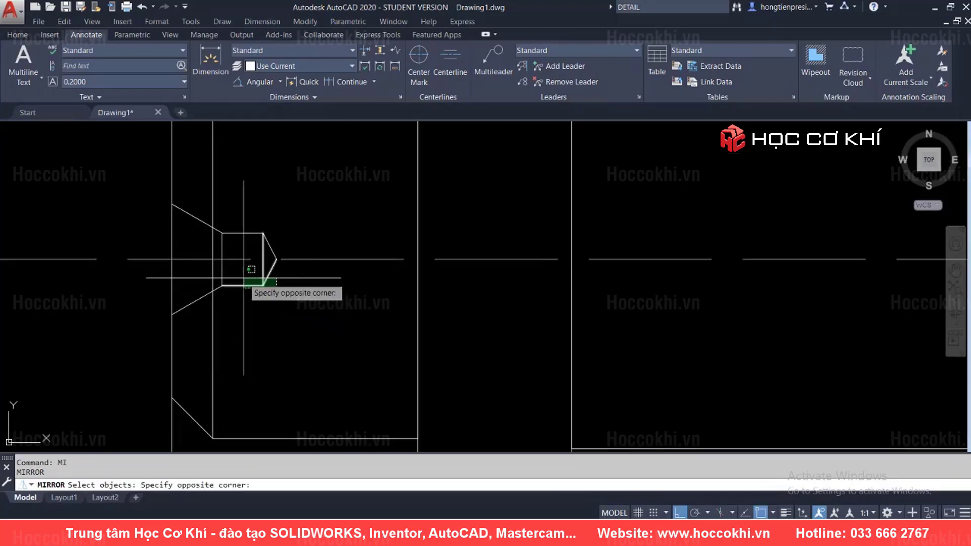
left_click(218, 275)
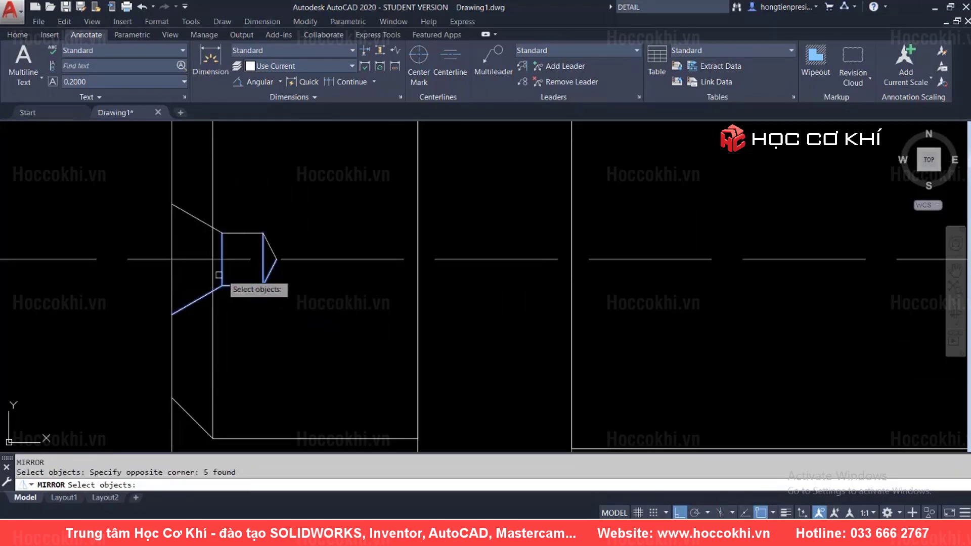
left_click(269, 241)
left_click(232, 232)
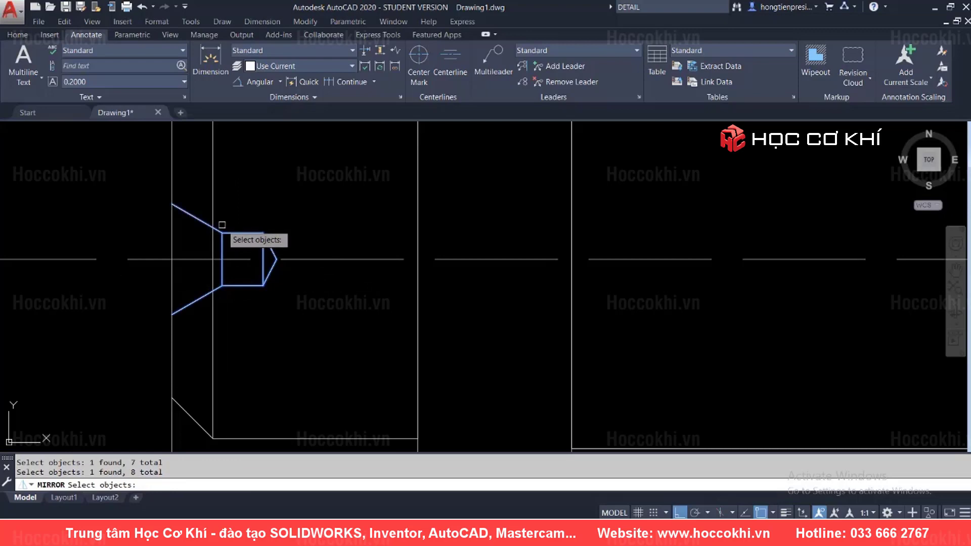
scroll(222, 225, "down", 5)
key("Return")
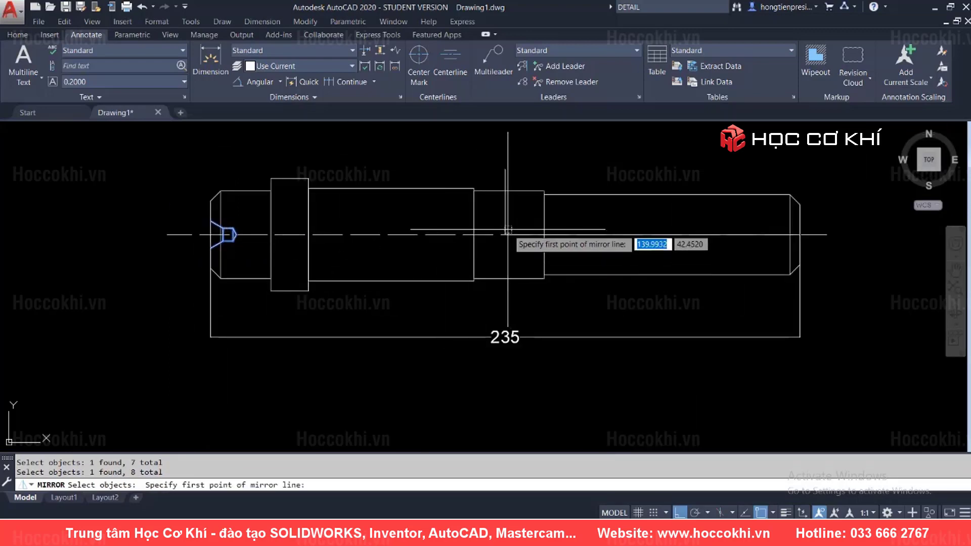
left_click(505, 221)
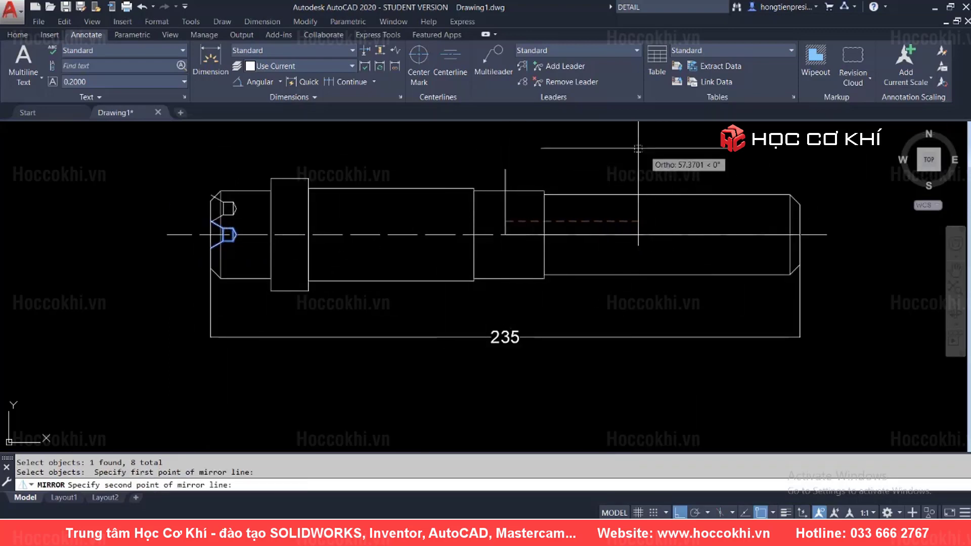
left_click(497, 142)
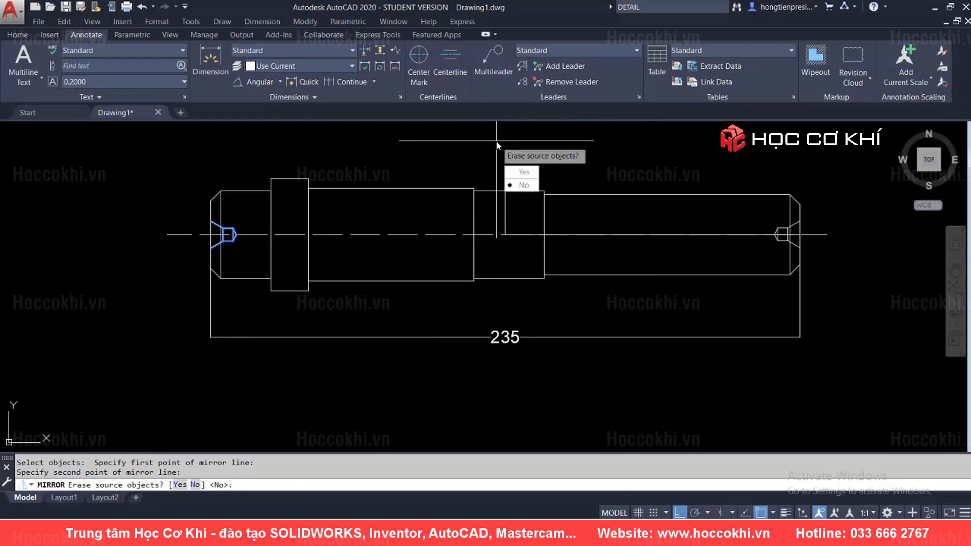
left_click(536, 185)
scroll(779, 283, "up", 2)
scroll(775, 231, "down", 2)
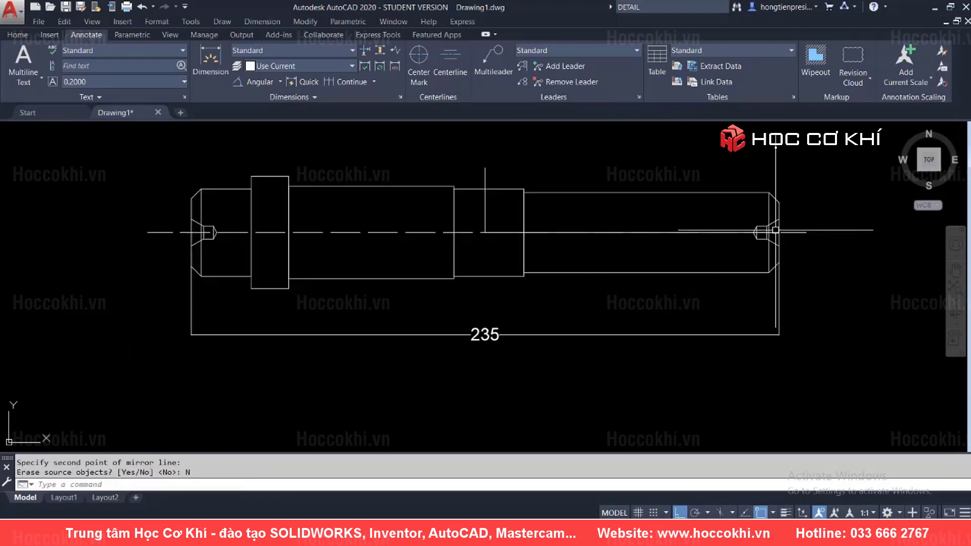
- Erase the vertical and horizontal midpoint helper lines, then bring up H4.pdf
key("alt+Tab")
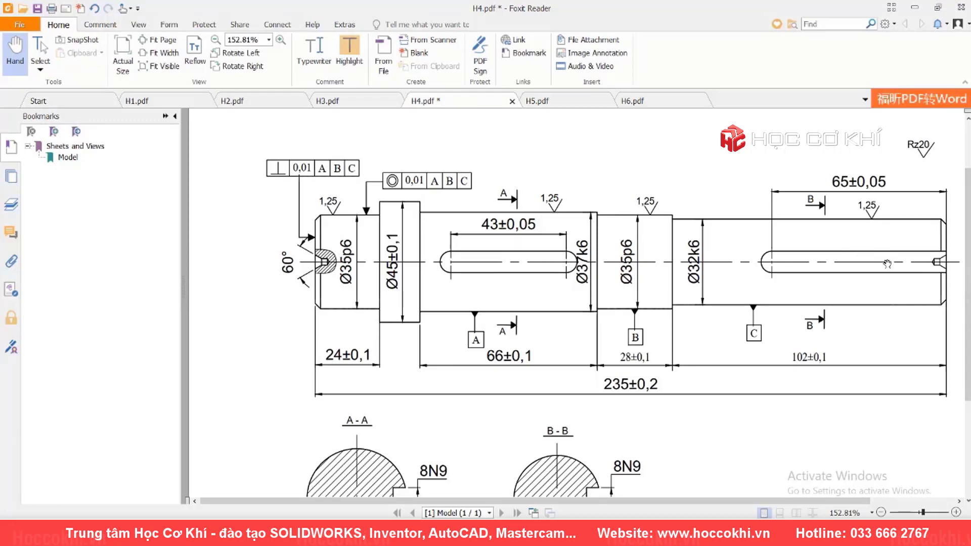
key("alt+Tab")
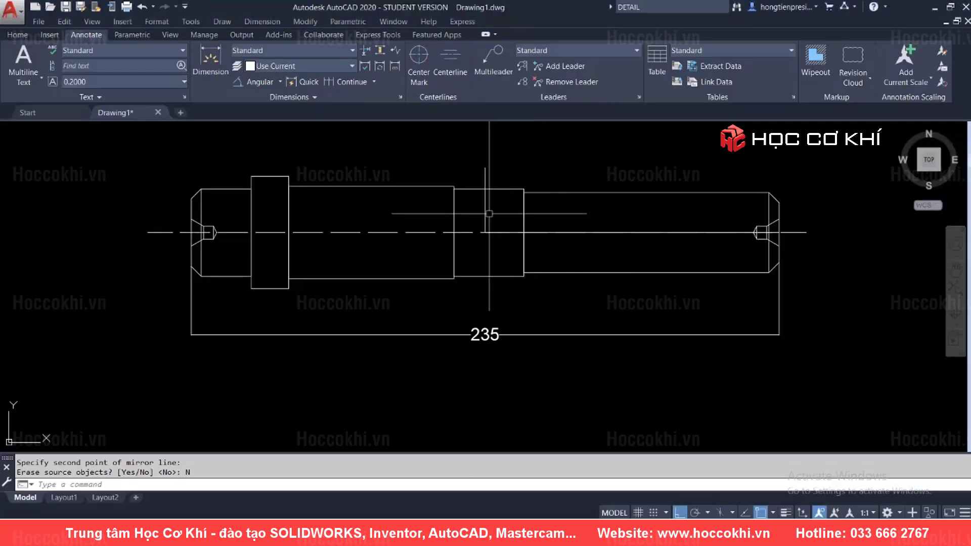
left_click(485, 200)
key("Return")
left_click(600, 232)
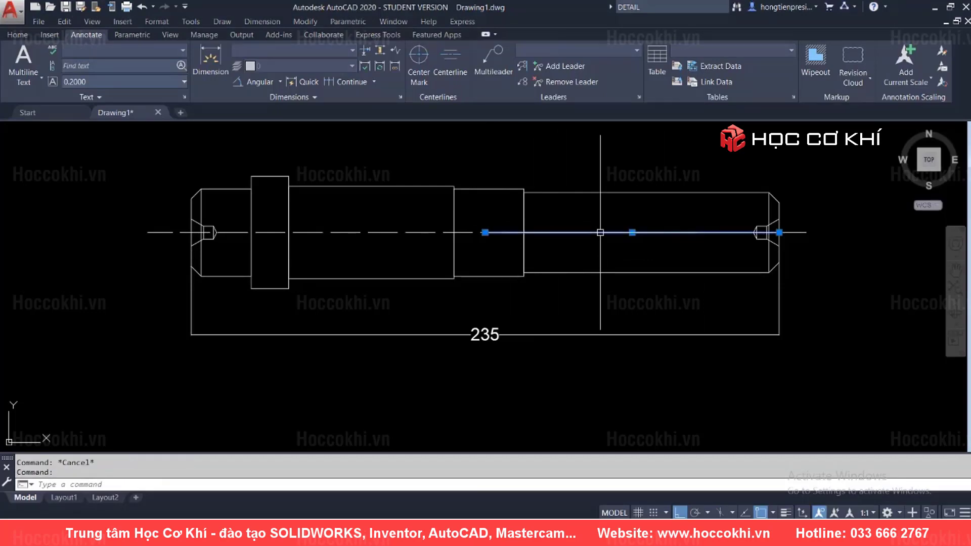
type("e")
key("Return")
key("Escape")
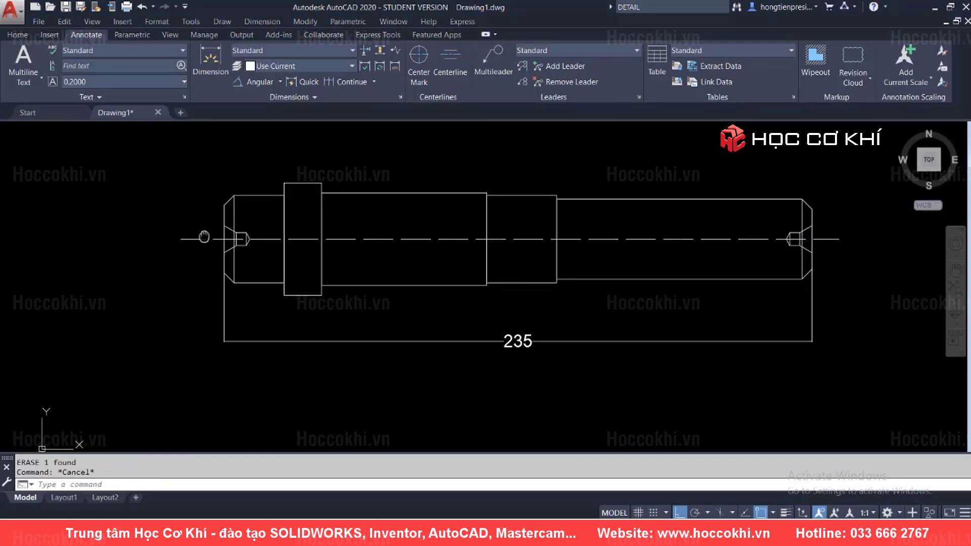
middle_click_drag(622, 217, 657, 224)
middle_click_drag(347, 232, 349, 250)
key("alt+Tab")
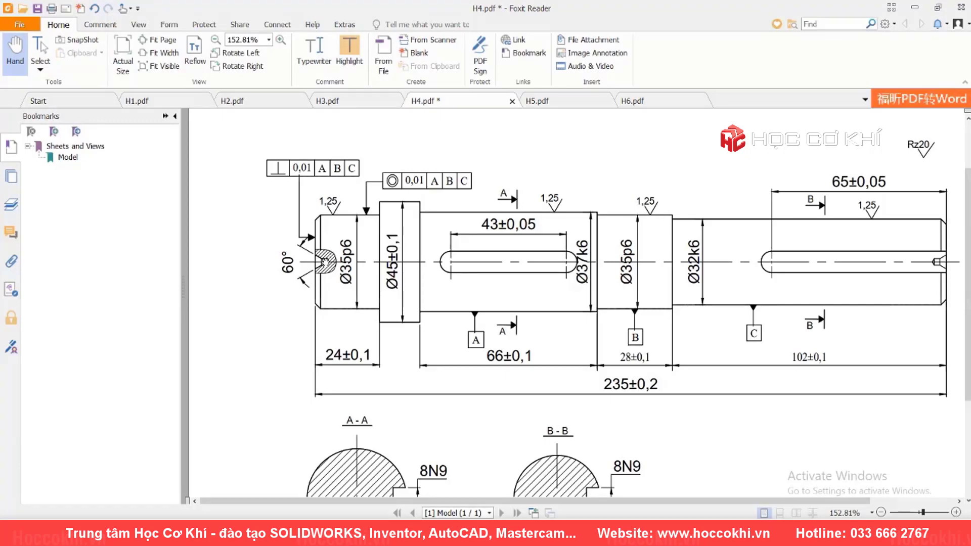
- Zoom in on the PDF's left-end centre hole, zoom out, and return to AutoCAD
scroll(325, 262, "up", 2, "ctrl")
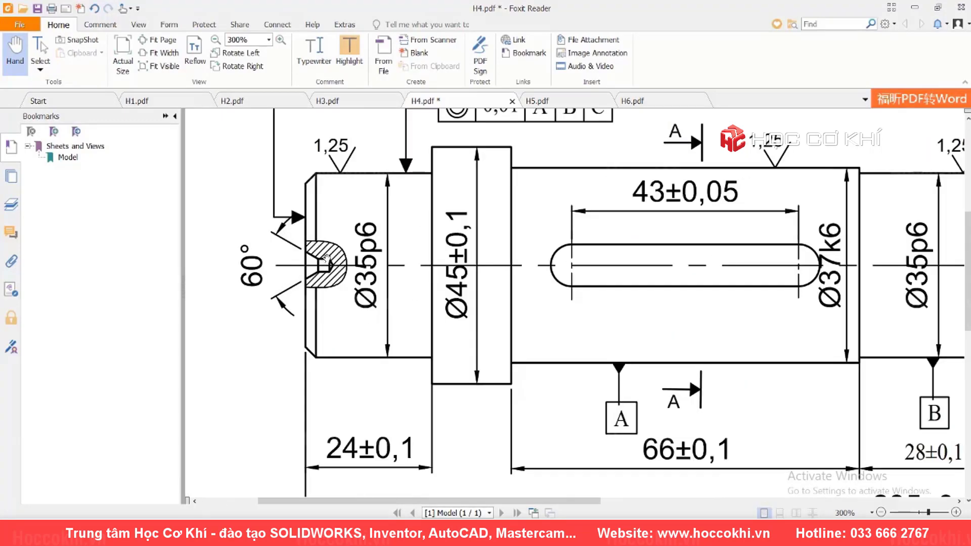
scroll(326, 253, "down", 2, "ctrl")
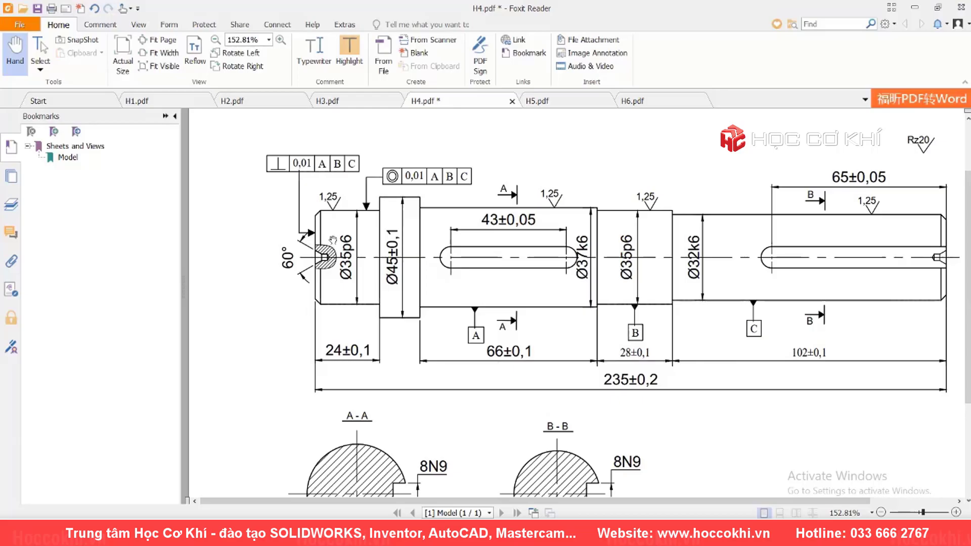
key("alt+Tab")
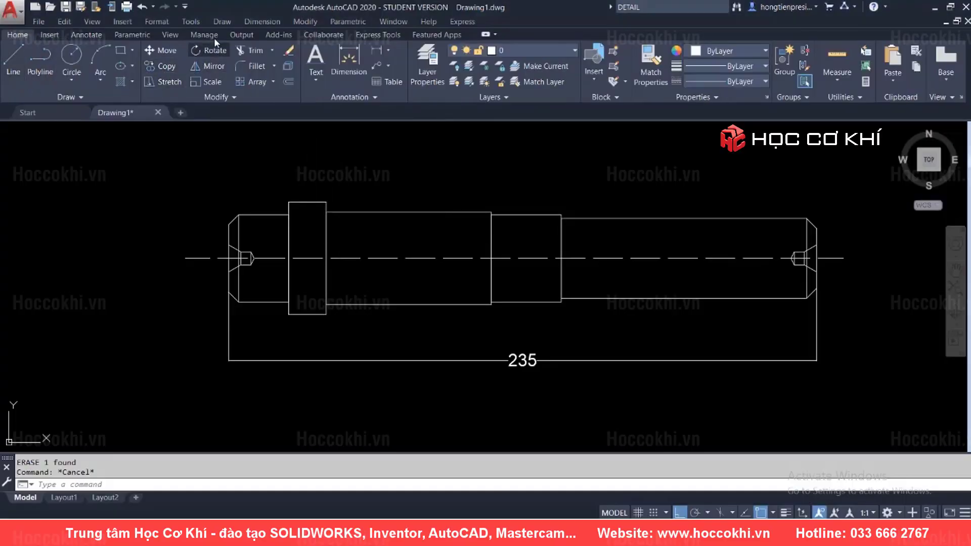
- Open the Draw menu to reach the Ellipse options
left_click(234, 20)
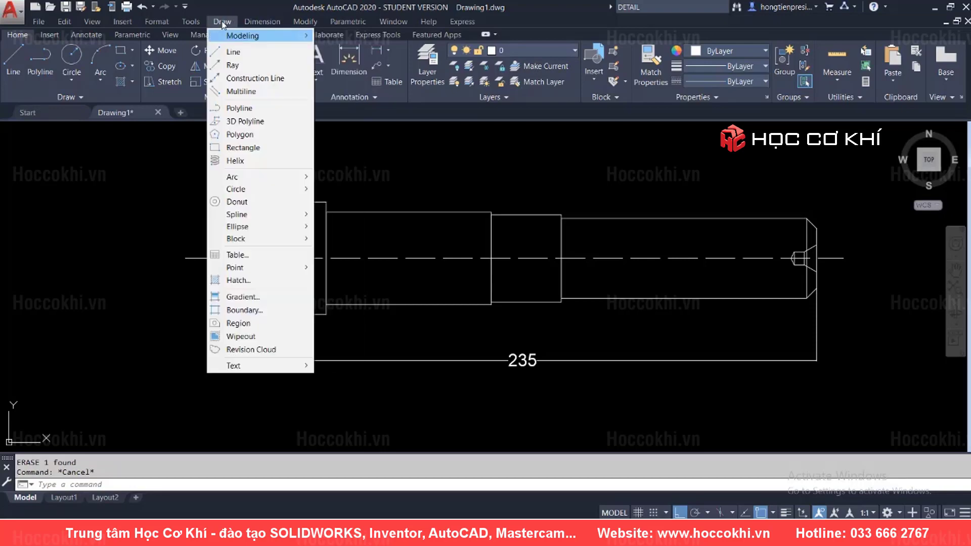
left_click(232, 22)
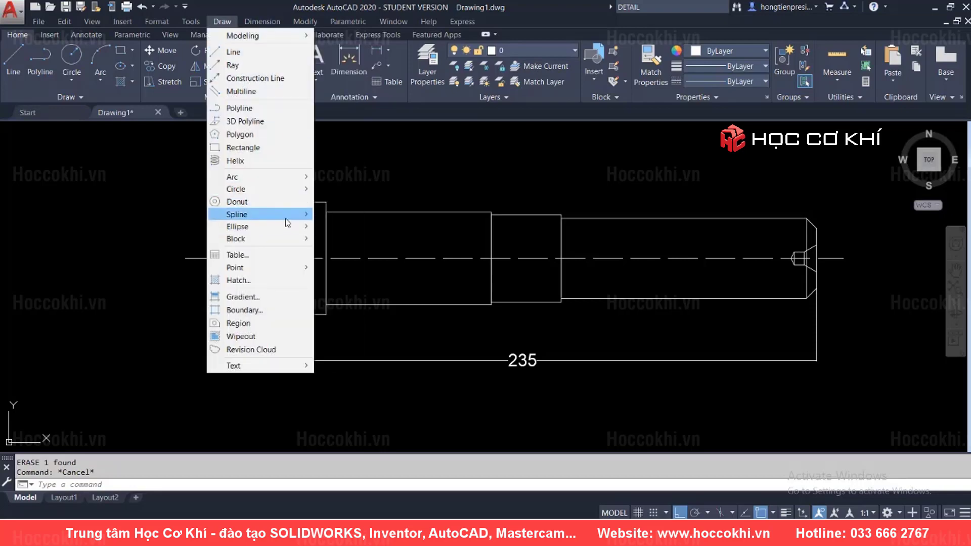
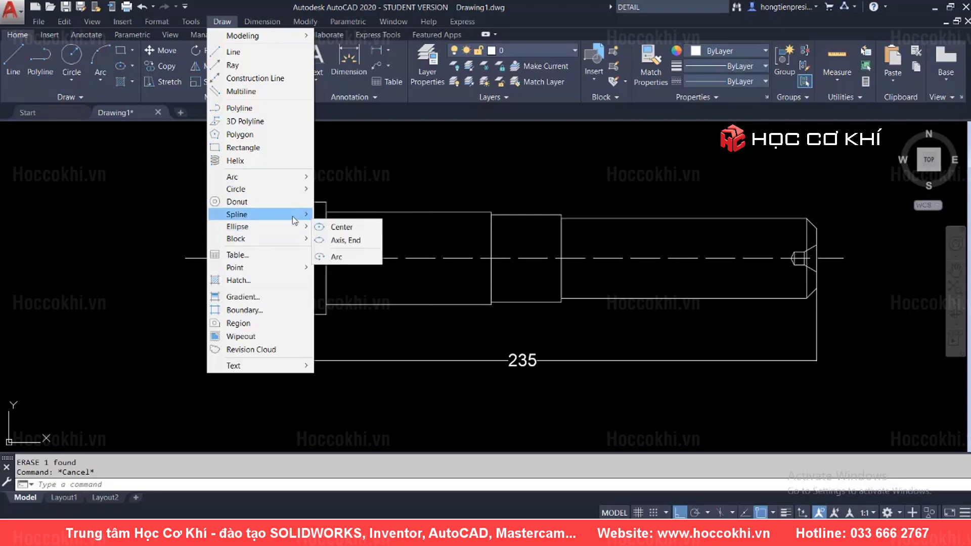
- Draw a fit-point spline from the upper end face, bulging right, back to the lower end face
left_click(346, 214)
scroll(195, 248, "up", 5)
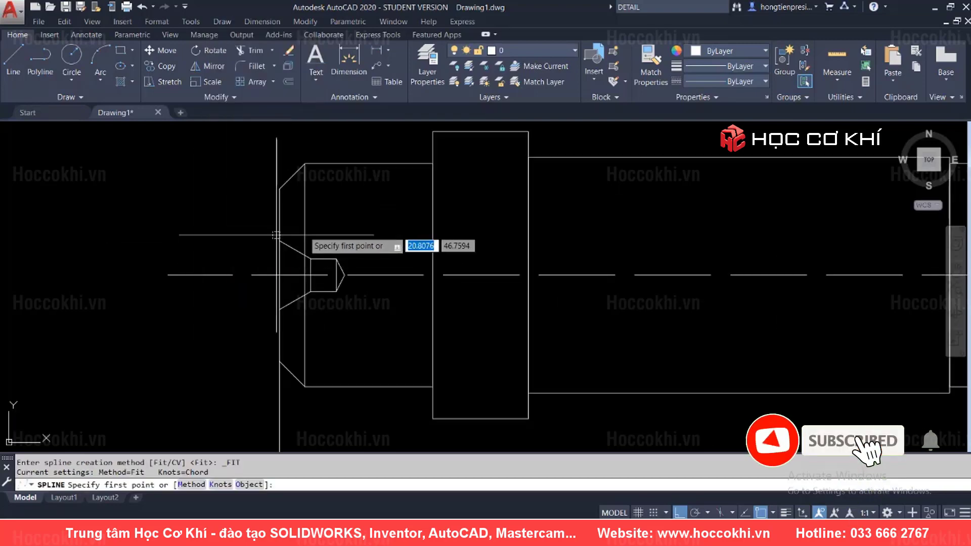
left_click(280, 222)
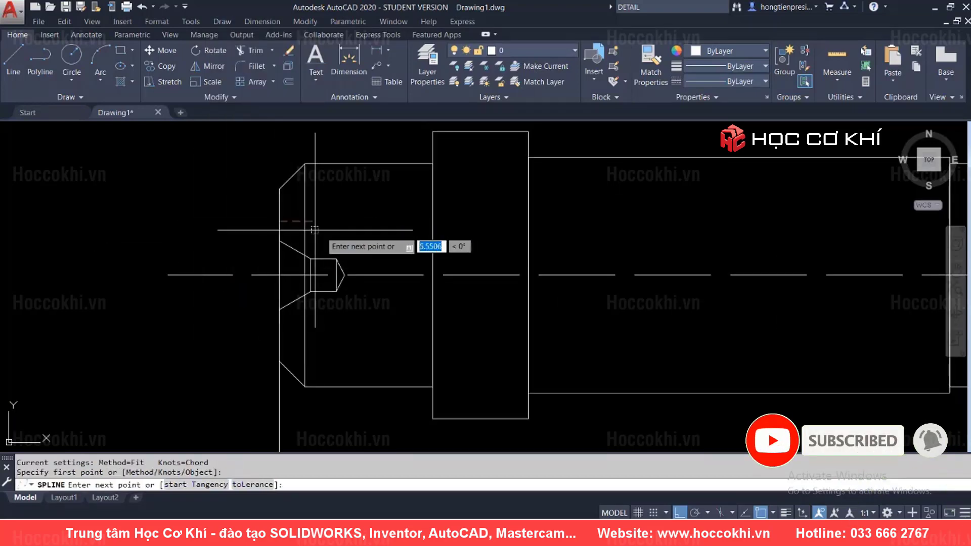
key("F8")
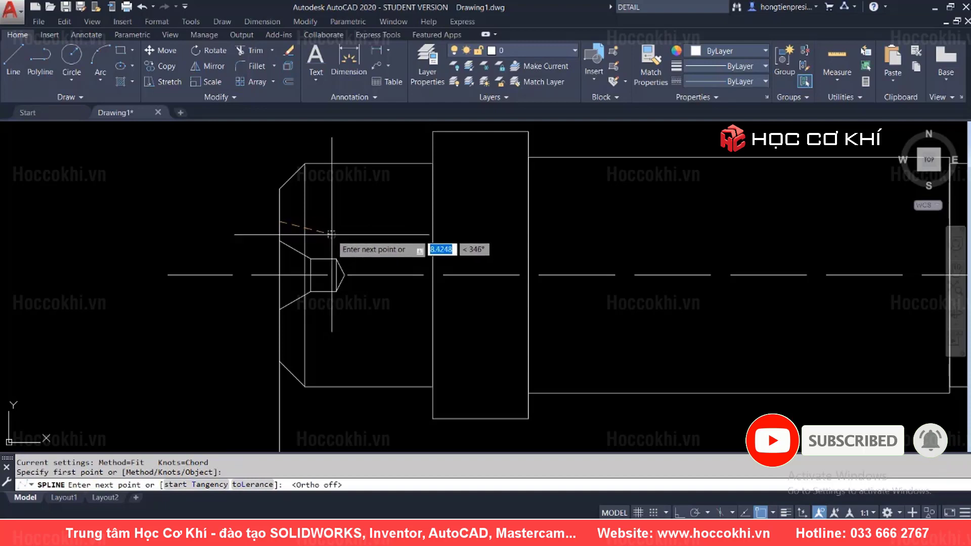
left_click(330, 235)
left_click(382, 265)
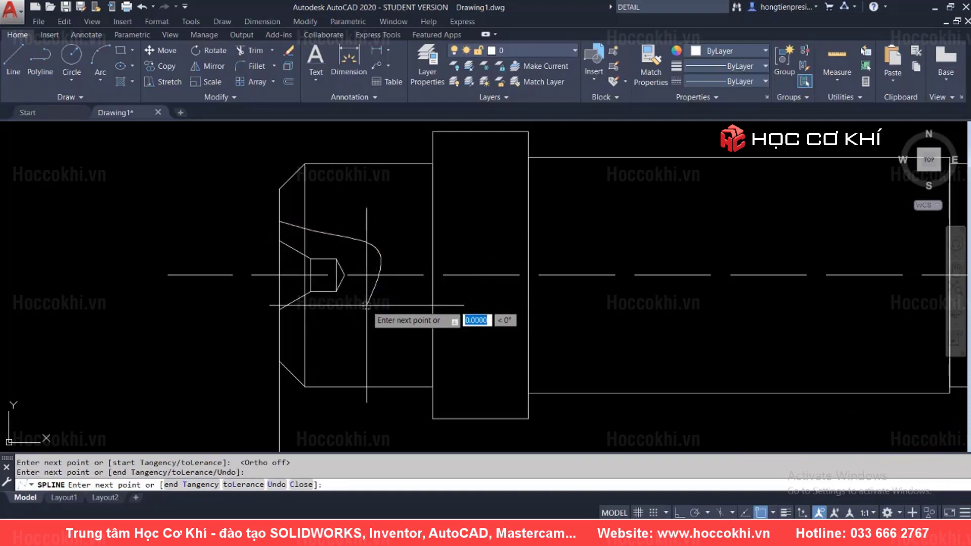
left_click(351, 317)
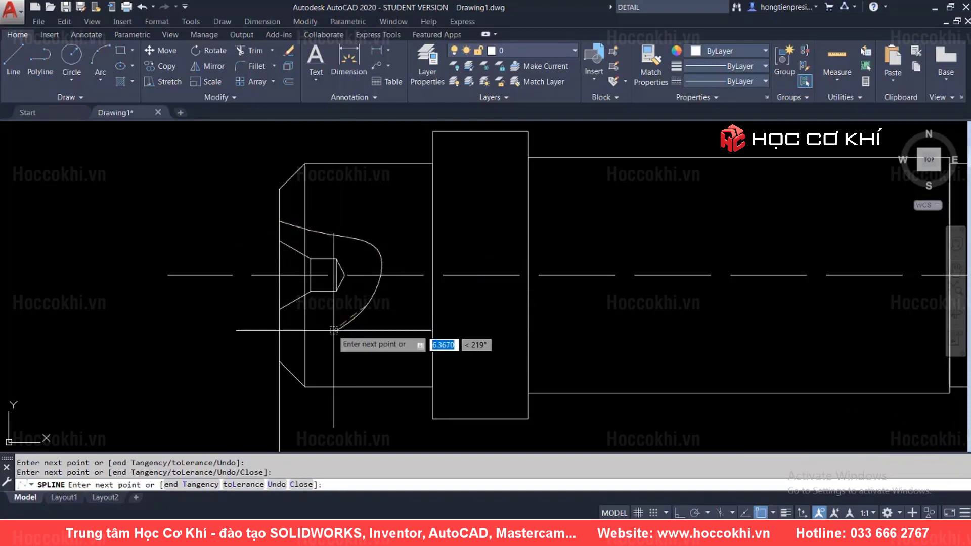
left_click(278, 324)
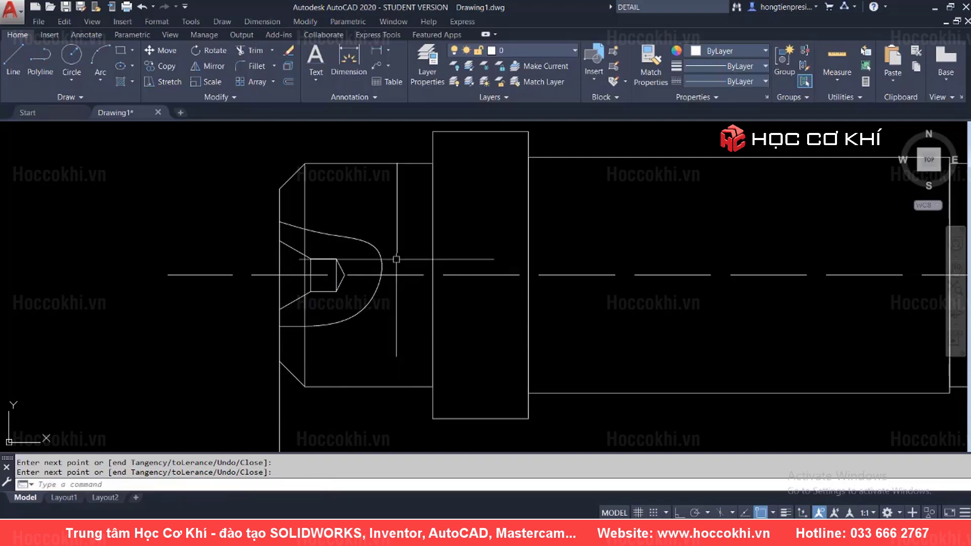
key("Escape")
- Move the spline's upper and right fit points to round it into a smooth U
left_click(378, 250)
left_click(378, 249)
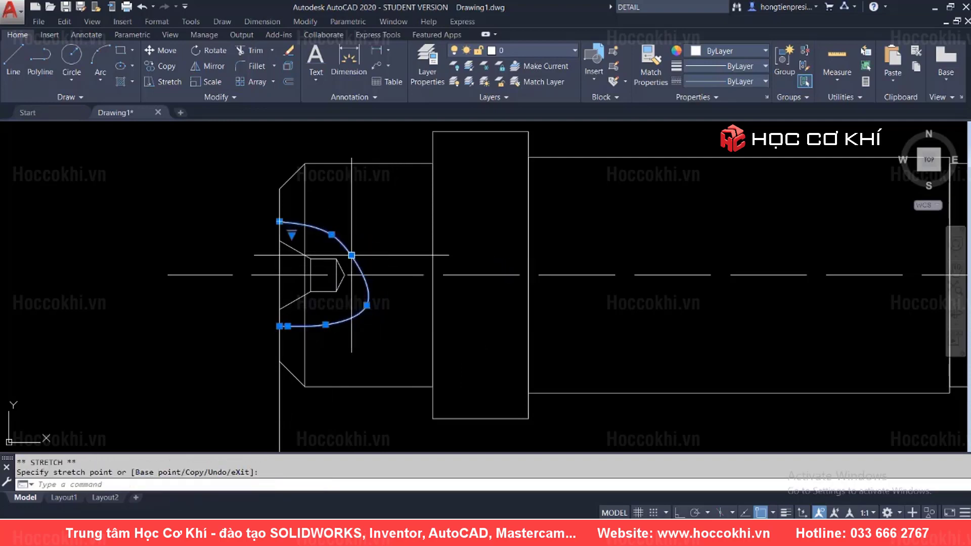
left_click(330, 242)
left_click(366, 305)
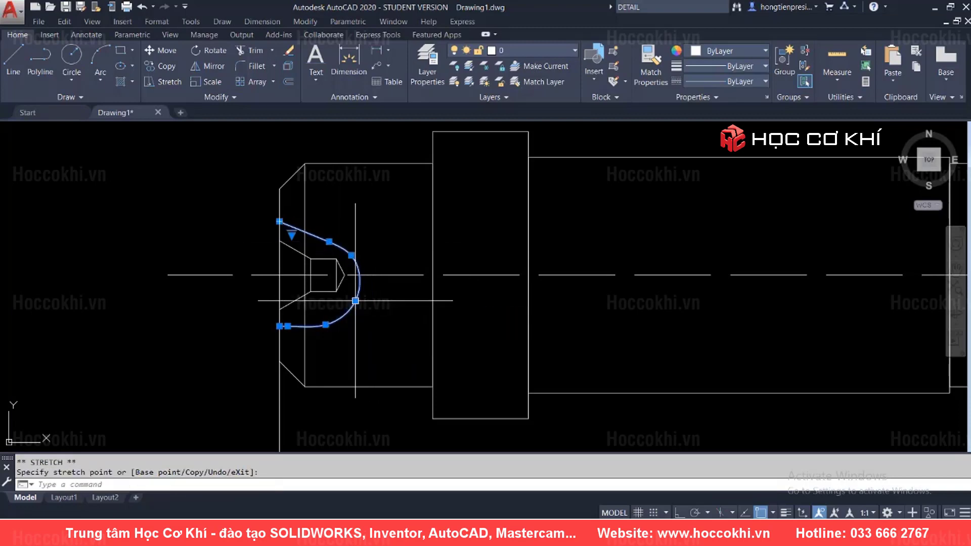
left_click(360, 260)
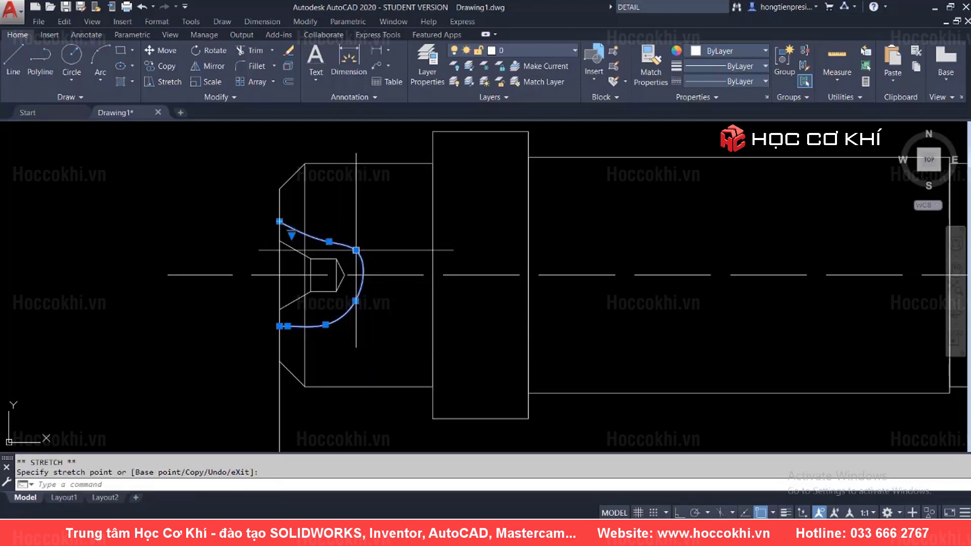
left_click(329, 242)
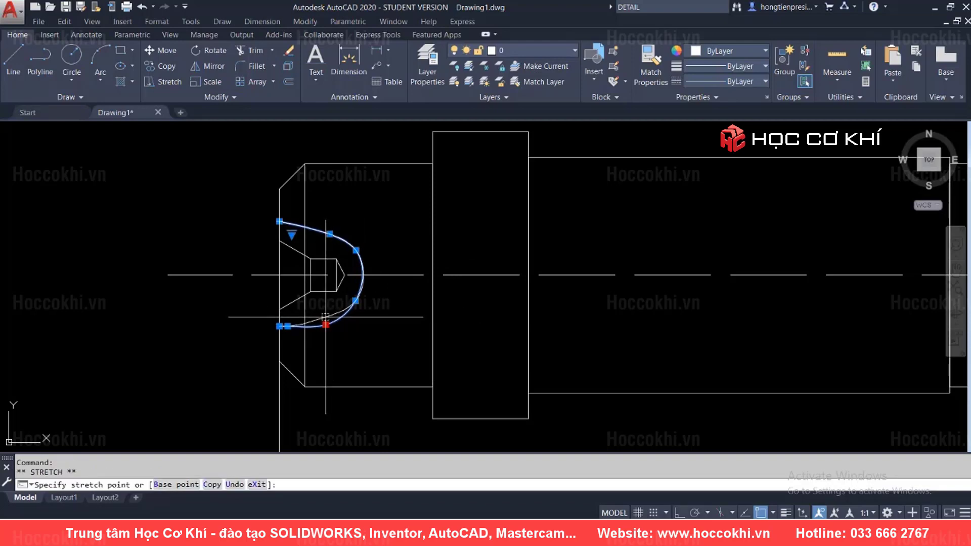
key("Escape")
key("Escape")
- Trim the lower vertical line and erase the short leftover vertical segment at the left end
key("alt+Tab")
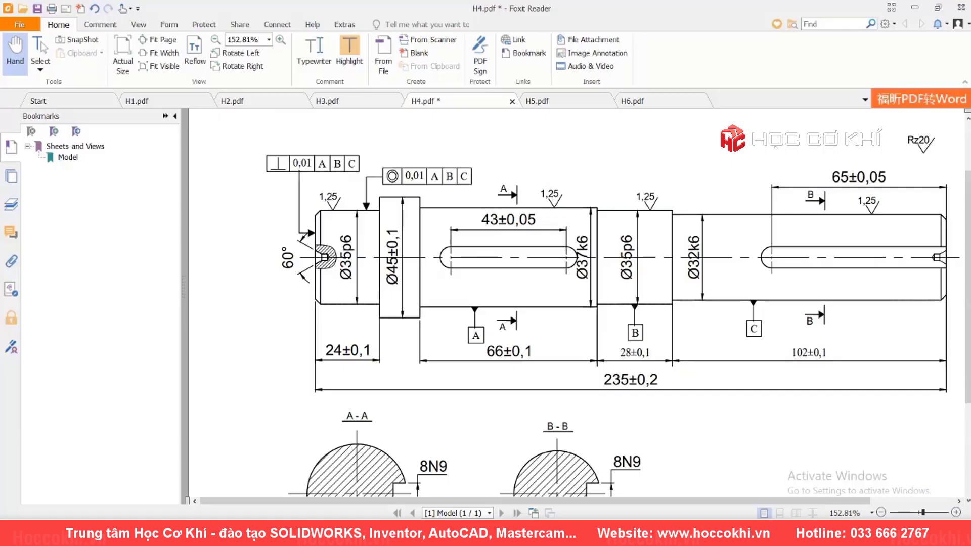
key("alt+Tab")
type("tr")
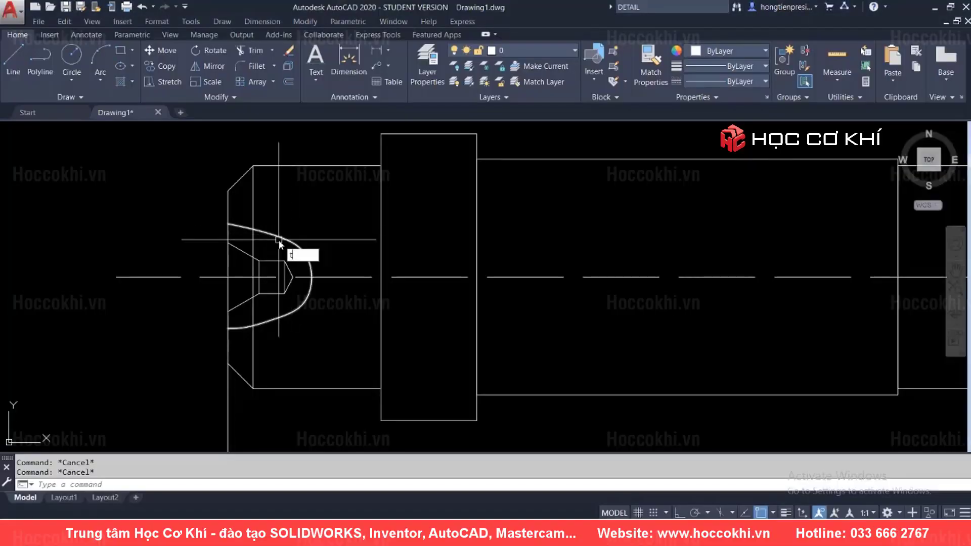
key("Return")
key("Return")
key("alt+Tab")
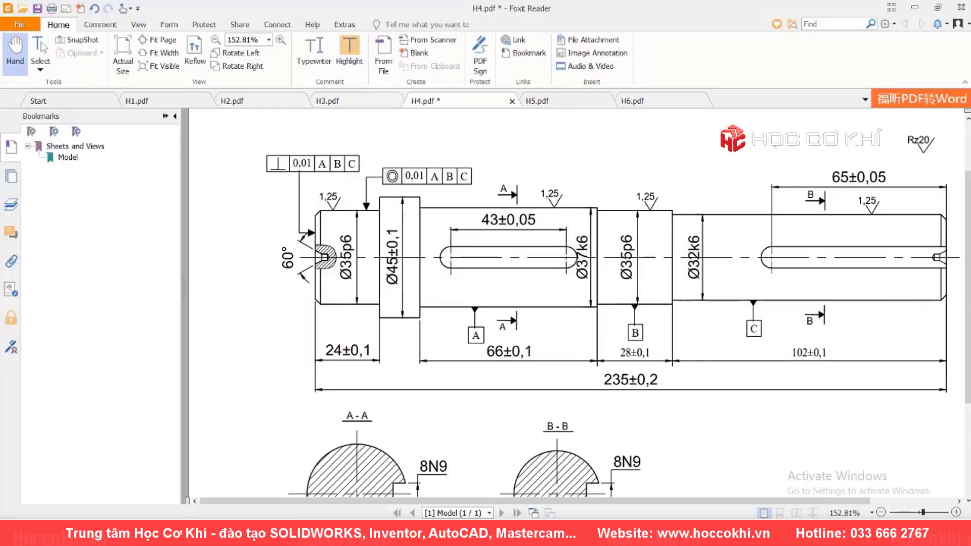
key("alt+Tab")
scroll(260, 271, "up", 3)
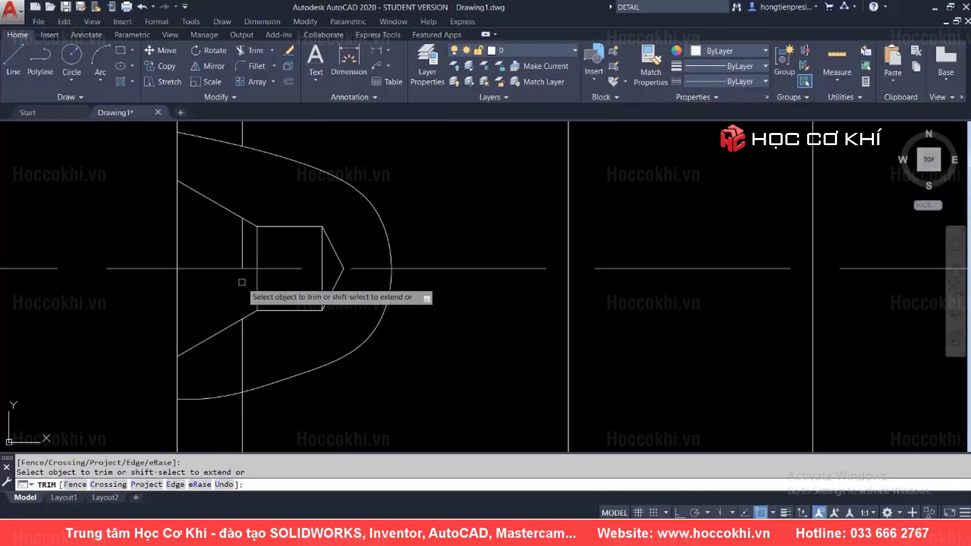
left_click(244, 348)
key("Escape")
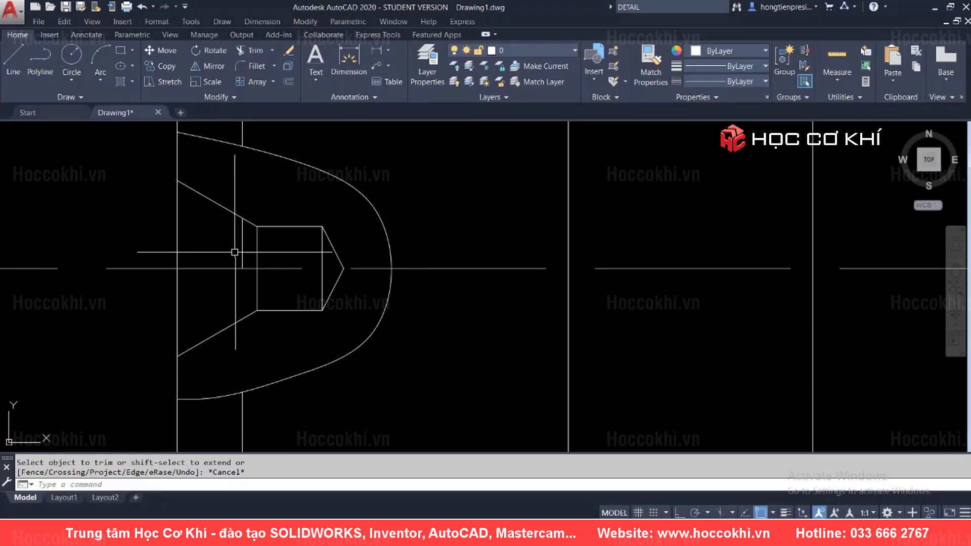
left_click(241, 251)
key("Return")
key("Escape")
- Compare the cleaned left-end outline with the reference PDF
scroll(253, 258, "down", 3)
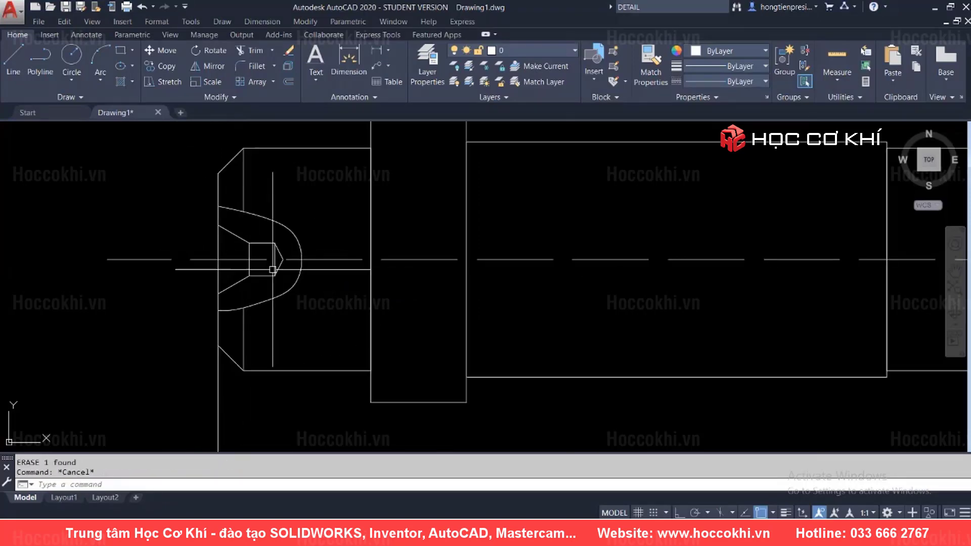
key("alt+Tab")
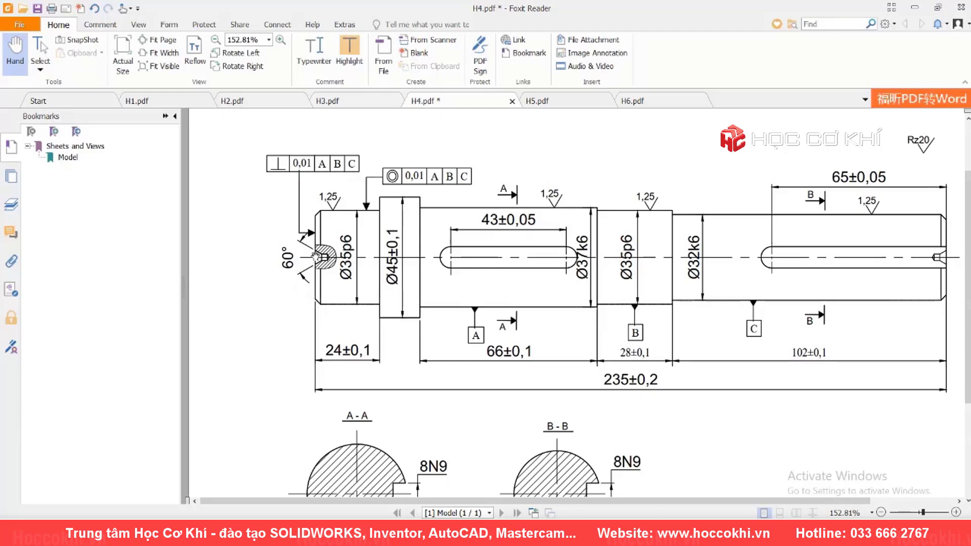
scroll(316, 256, "up", 1, "ctrl")
scroll(316, 257, "up", 1, "ctrl")
scroll(324, 316, "up", 2, "ctrl")
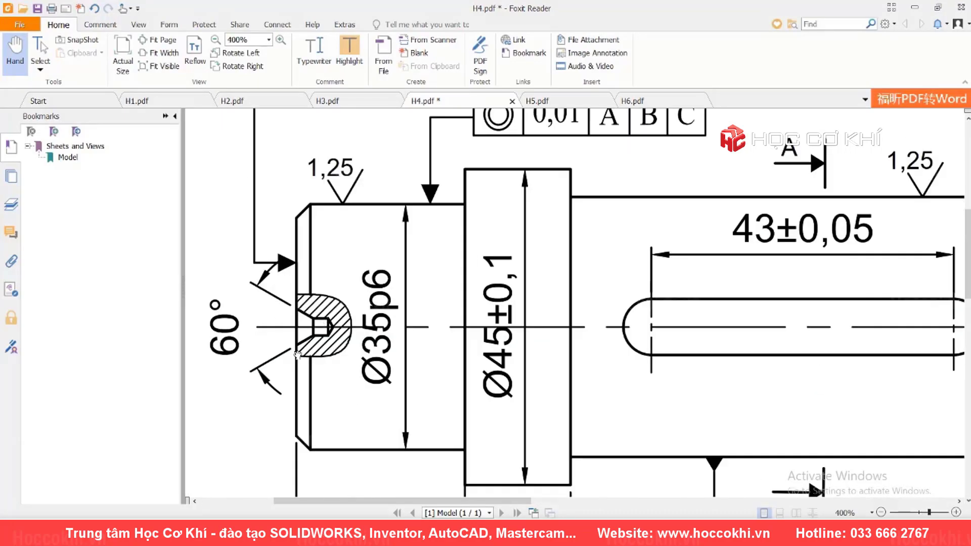
key("alt+Tab")
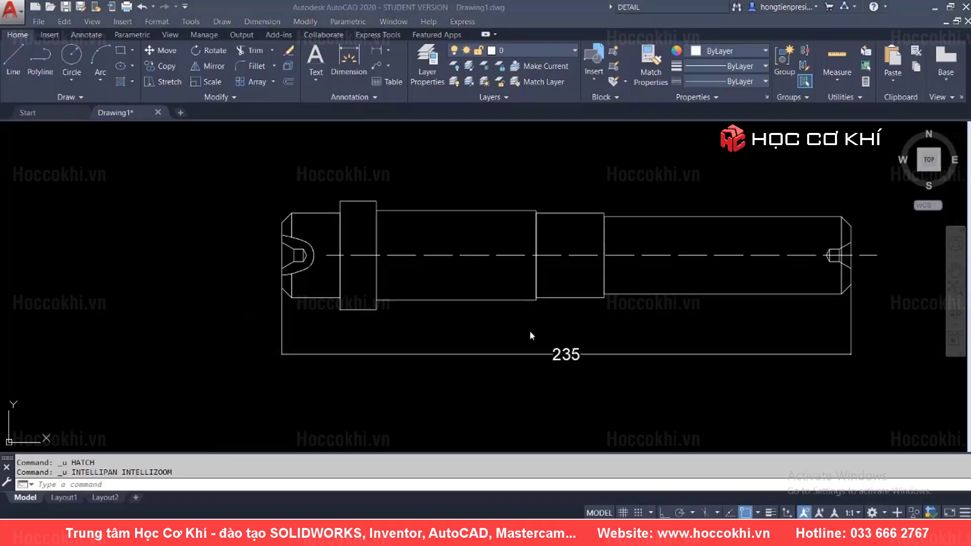
- Hatch the crescent between the spline and center hole at scale 20, origin at the left end
left_click(447, 349)
key("Escape")
type("H")
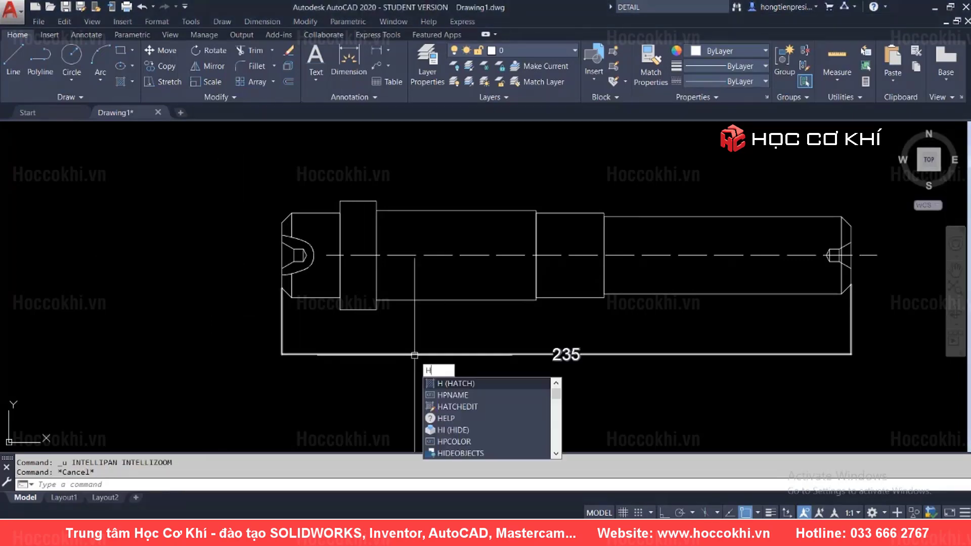
key("Return")
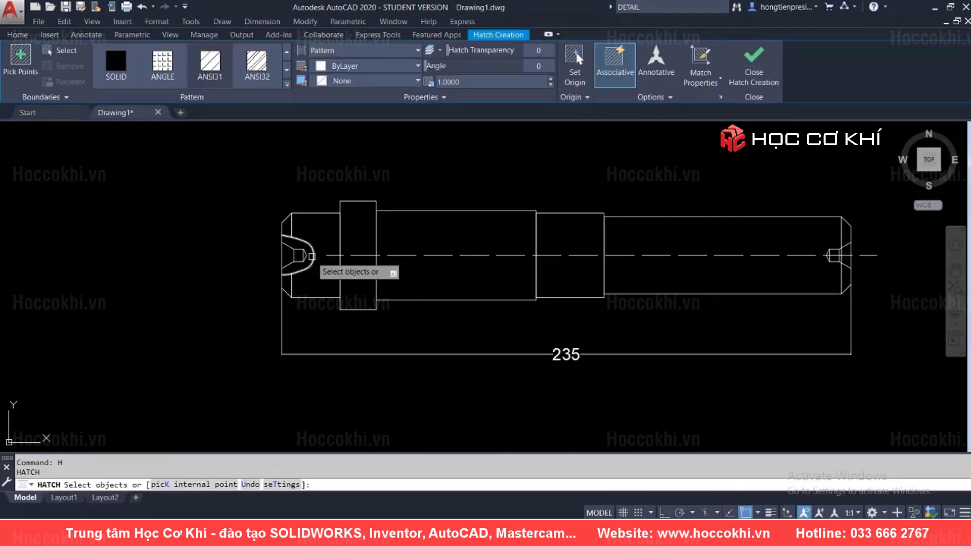
left_click(577, 87)
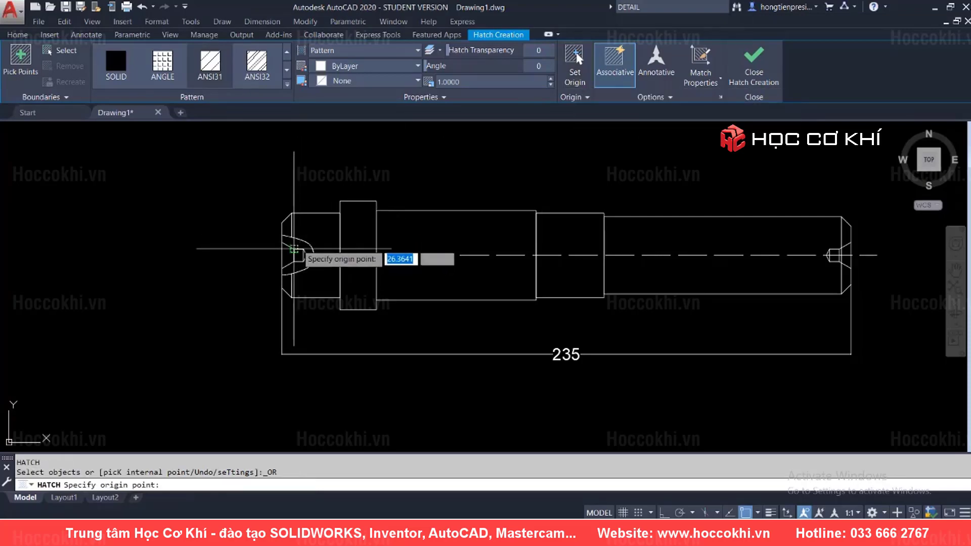
left_click(296, 250)
scroll(300, 244, "up", 2)
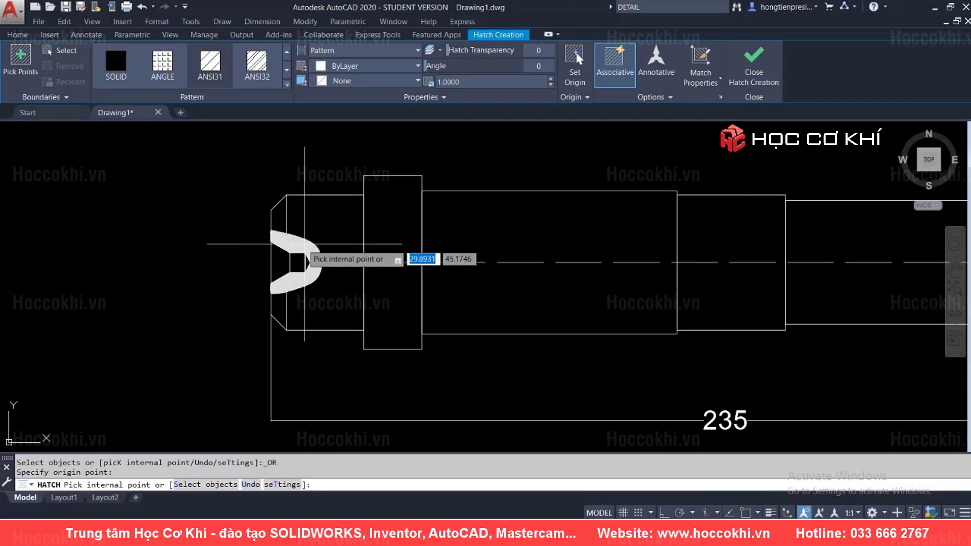
left_click(305, 244)
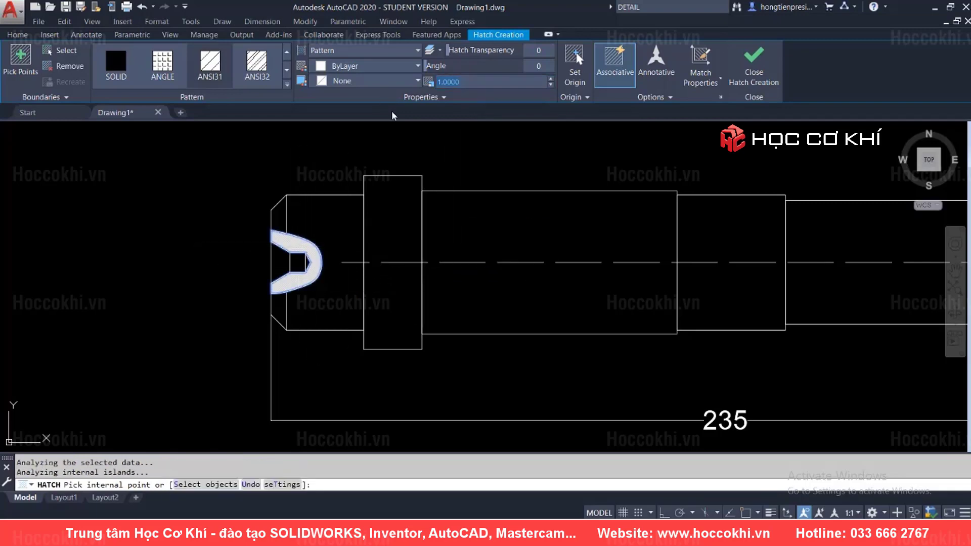
key("Return")
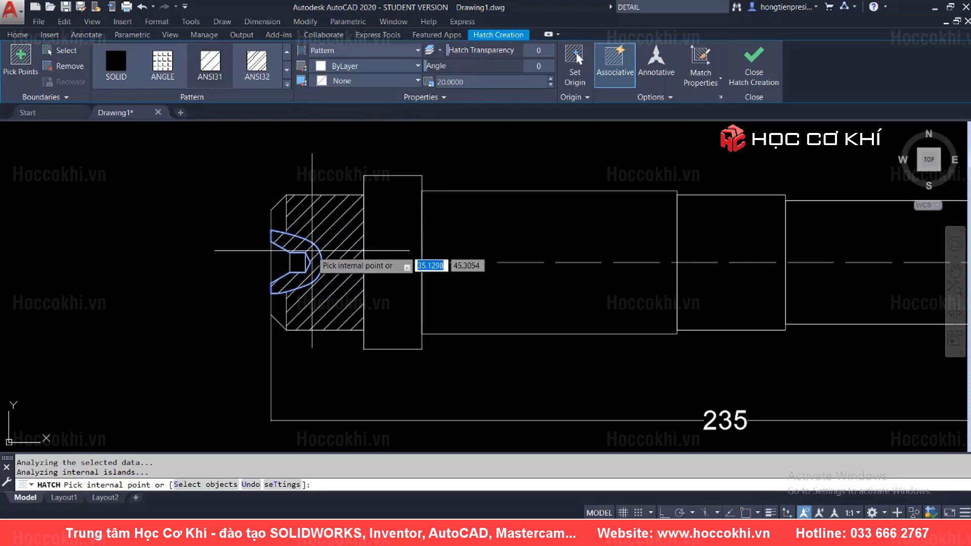
left_click(755, 73)
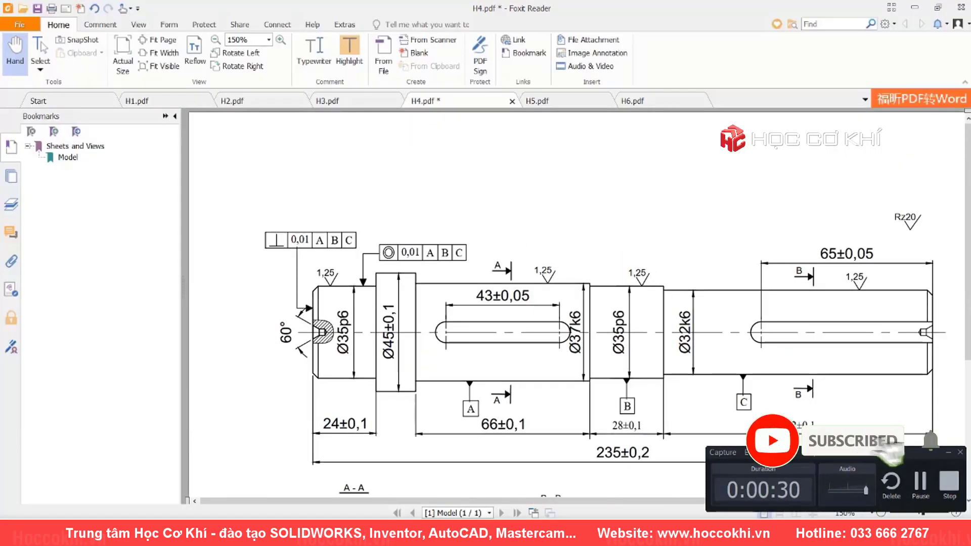
scroll(314, 333, "up", 1, "ctrl")
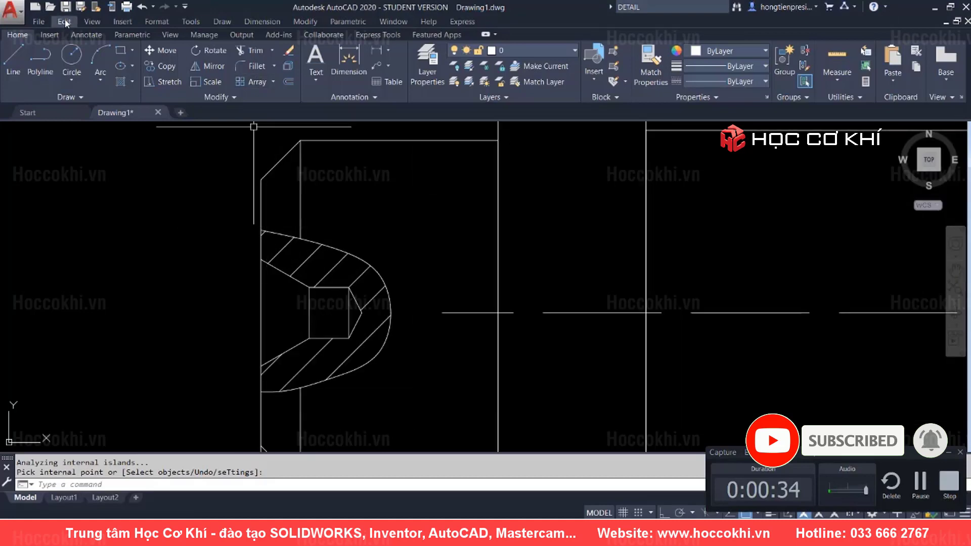
- Add a 60° angular dimension across the left center hole's V
left_click(86, 33)
left_click(266, 81)
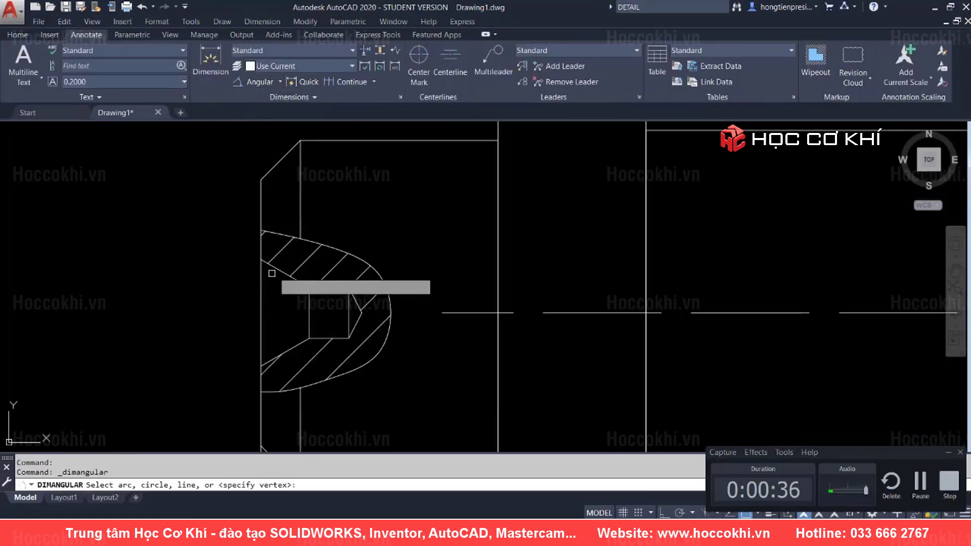
left_click(278, 270)
left_click(286, 351)
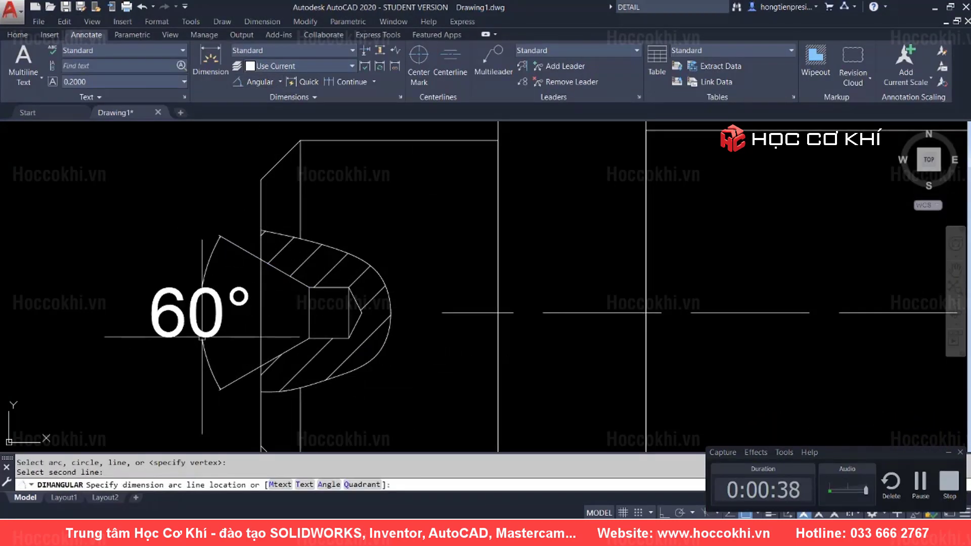
left_click(226, 343)
- Zoom out to the whole shaft and bring up the H4.pdf reference
scroll(226, 343, "down", 5)
middle_click_drag(385, 323, 305, 320)
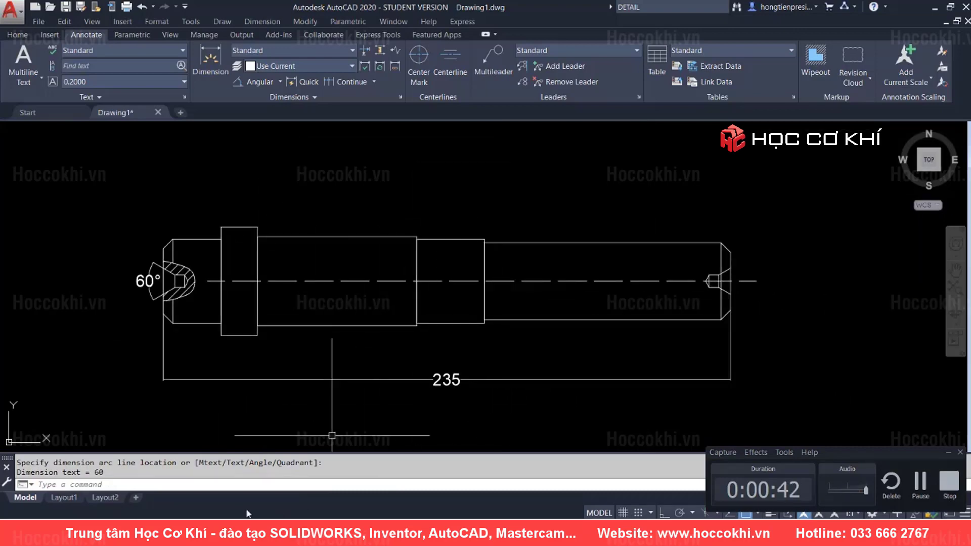
key("alt+Tab")
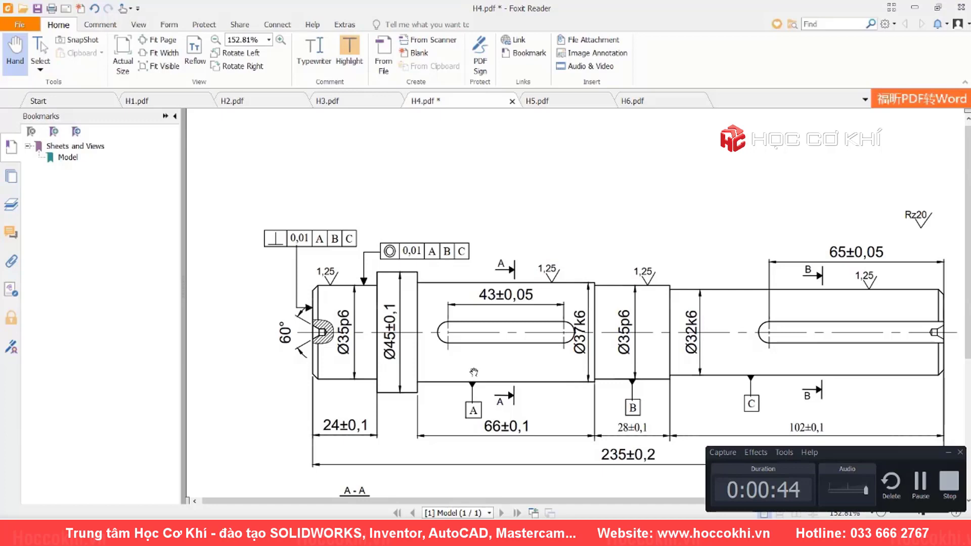
- Scroll through H4.pdf to review sections A-A and B-B with their 8N9 keyways
left_click(946, 453)
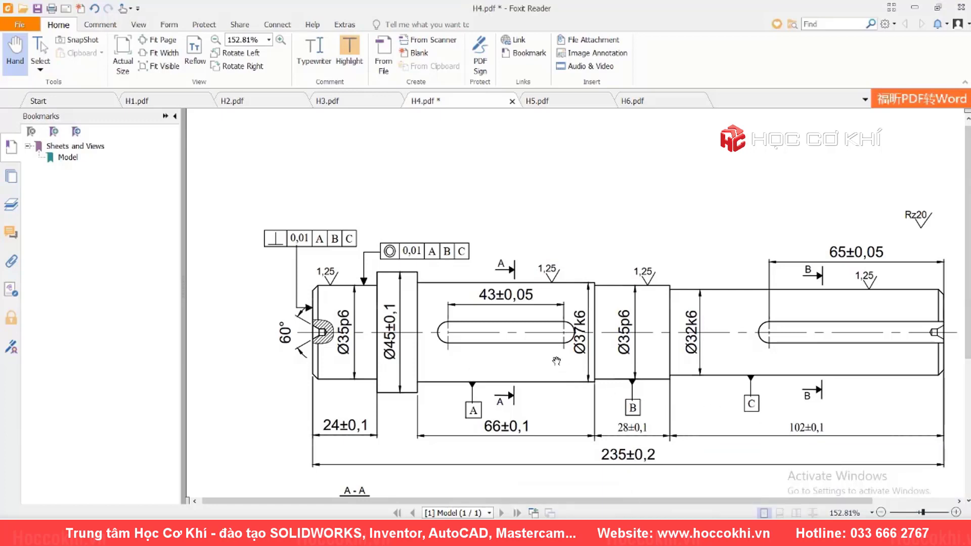
scroll(557, 361, "down", 3)
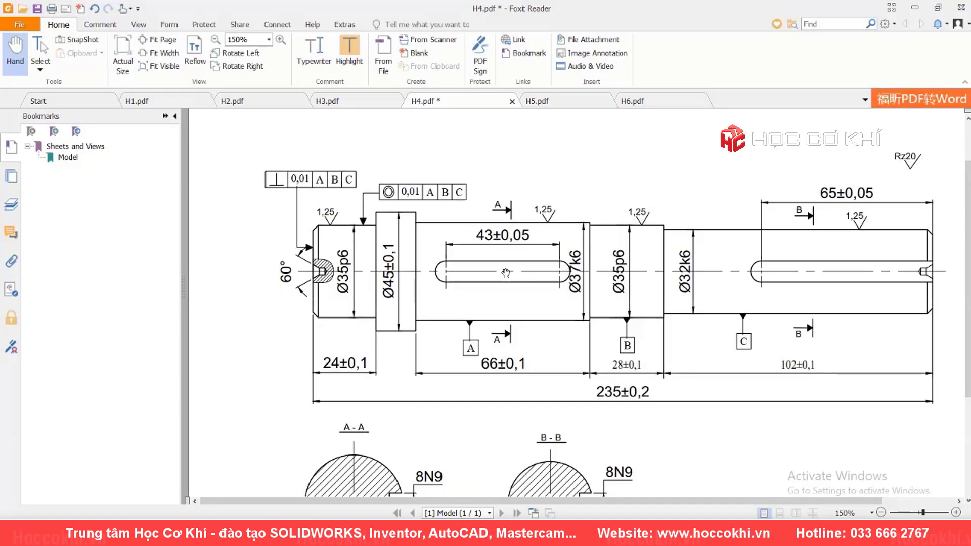
scroll(526, 274, "down", 1, "ctrl")
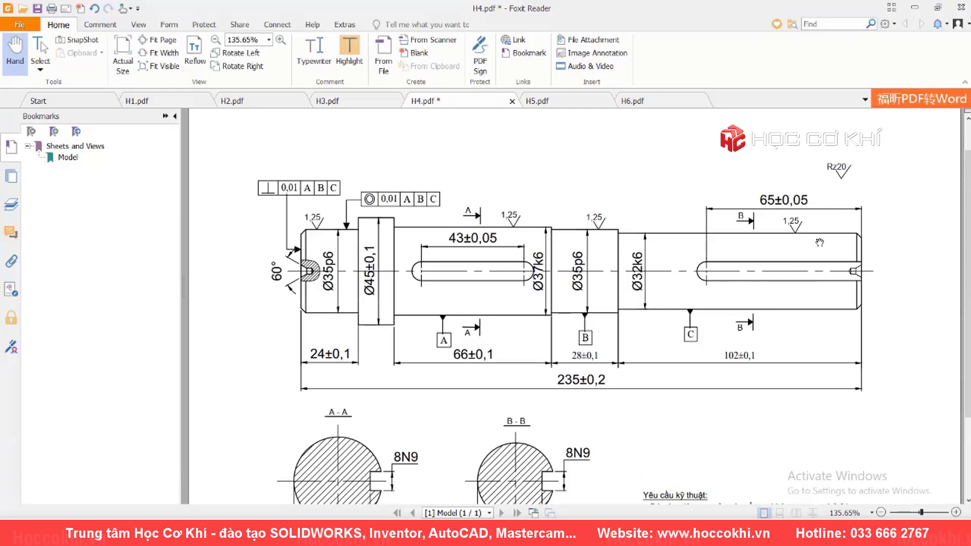
key("F9")
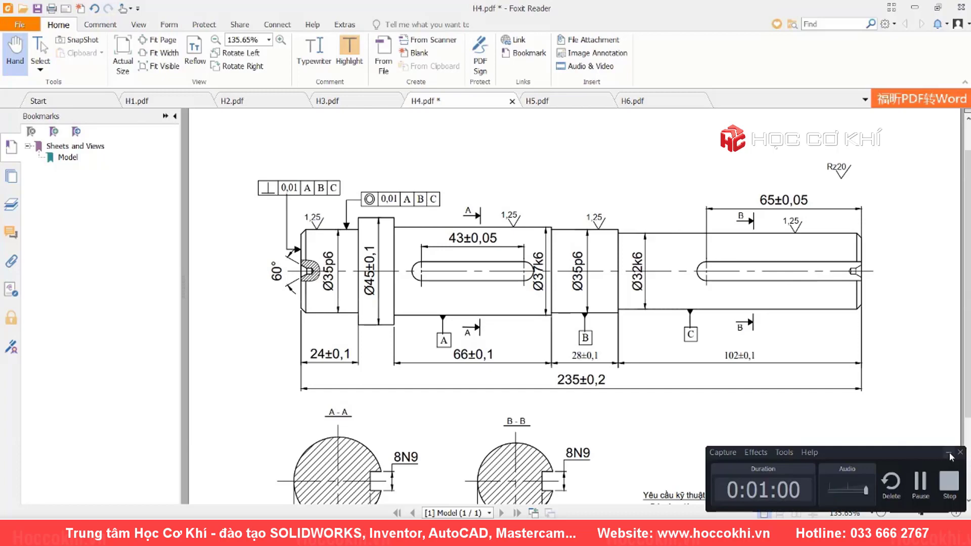
left_click(950, 454)
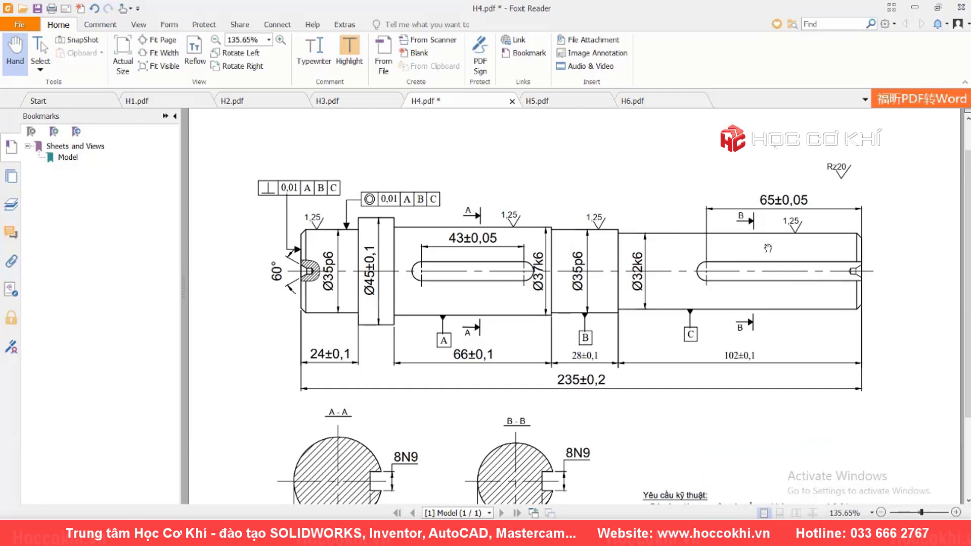
scroll(584, 374, "down", 1)
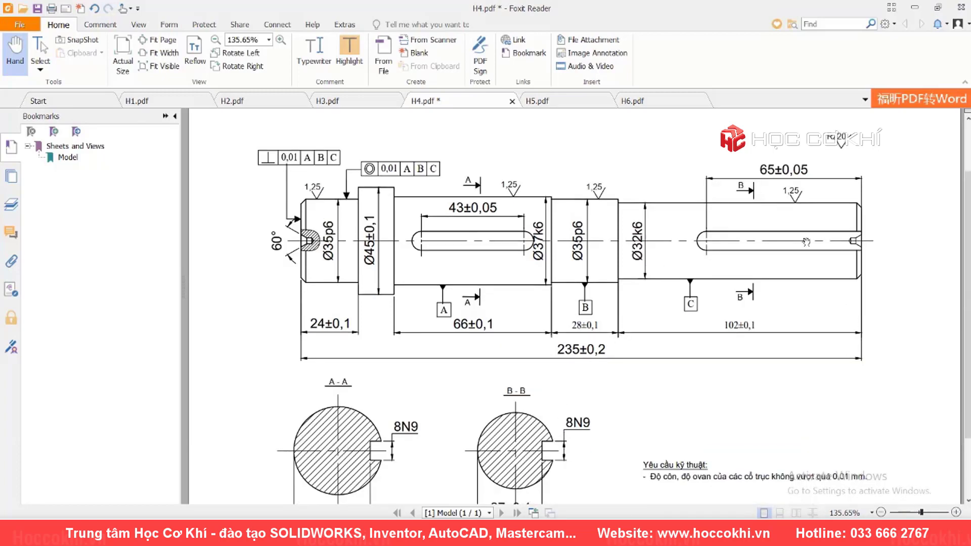
scroll(800, 255, "up", 1)
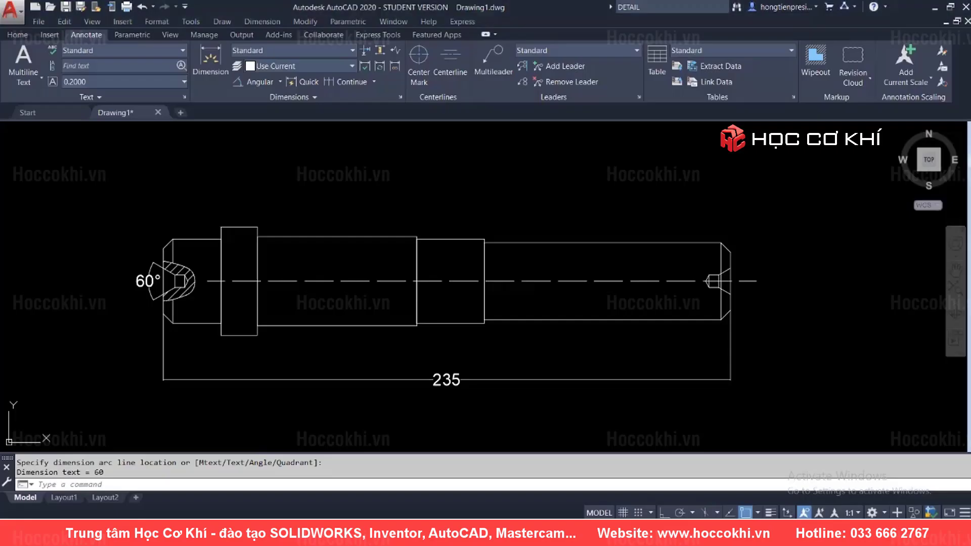
scroll(778, 256, "up", 1)
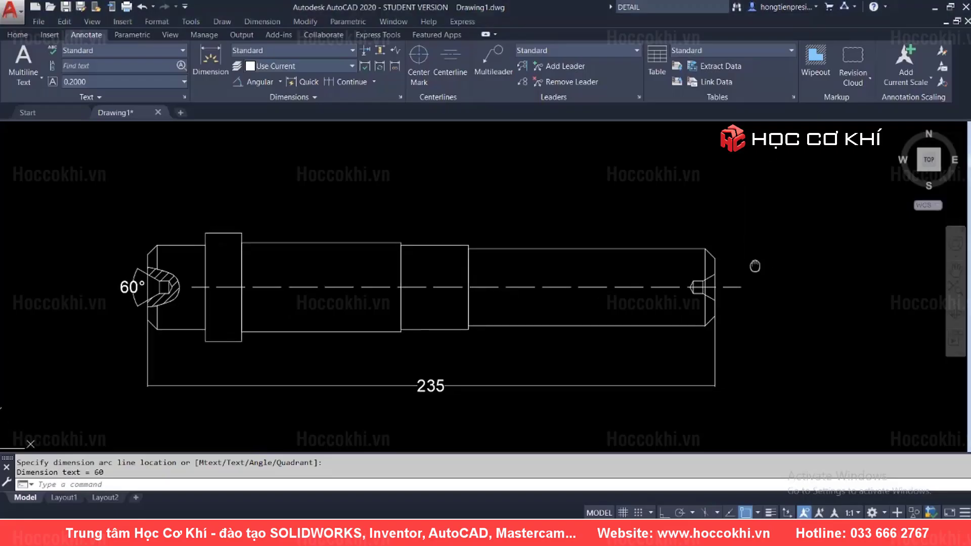
scroll(638, 295, "up", 3)
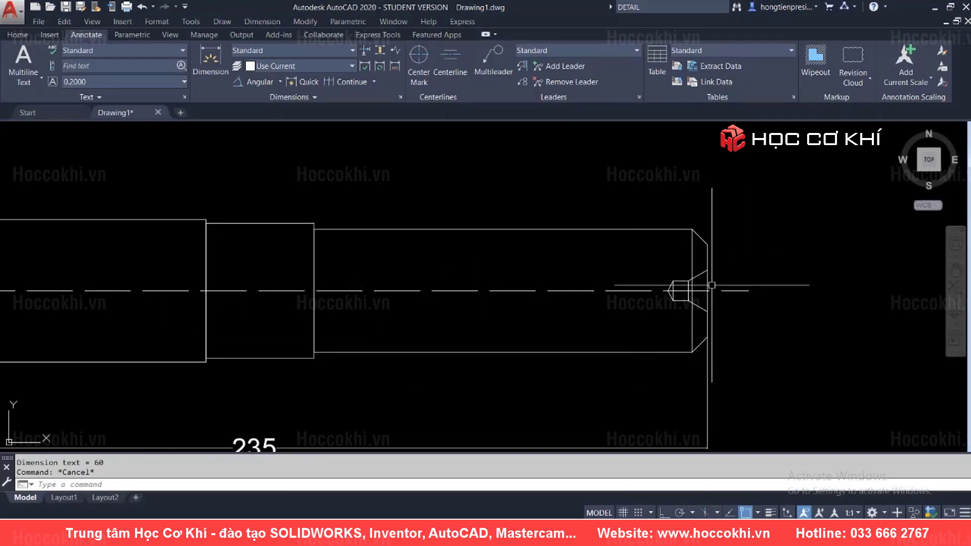
left_click(602, 290)
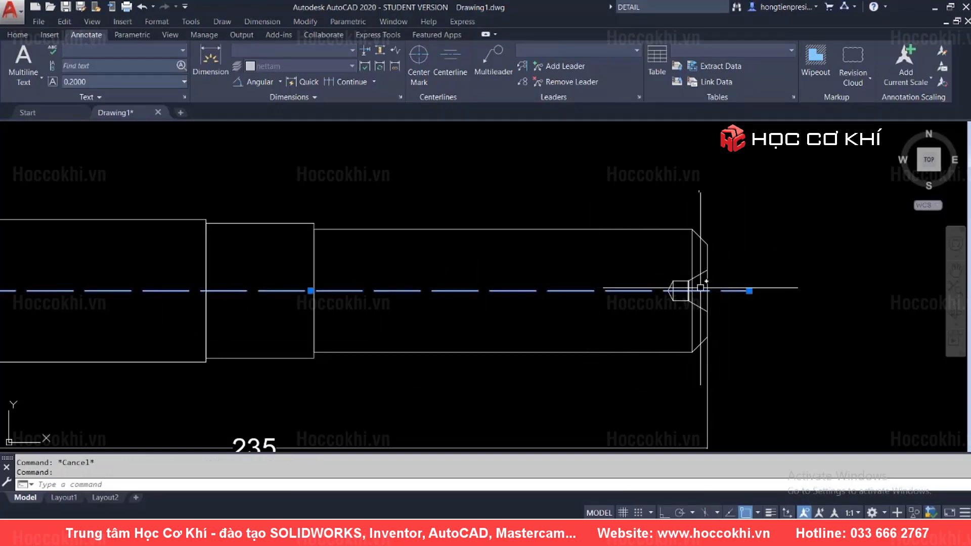
type("L")
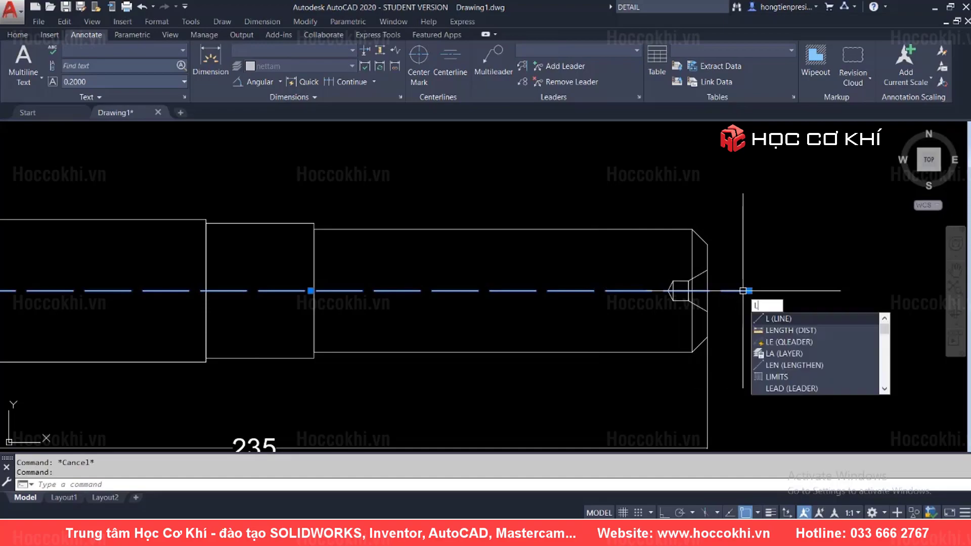
key("Return")
key("alt+Tab")
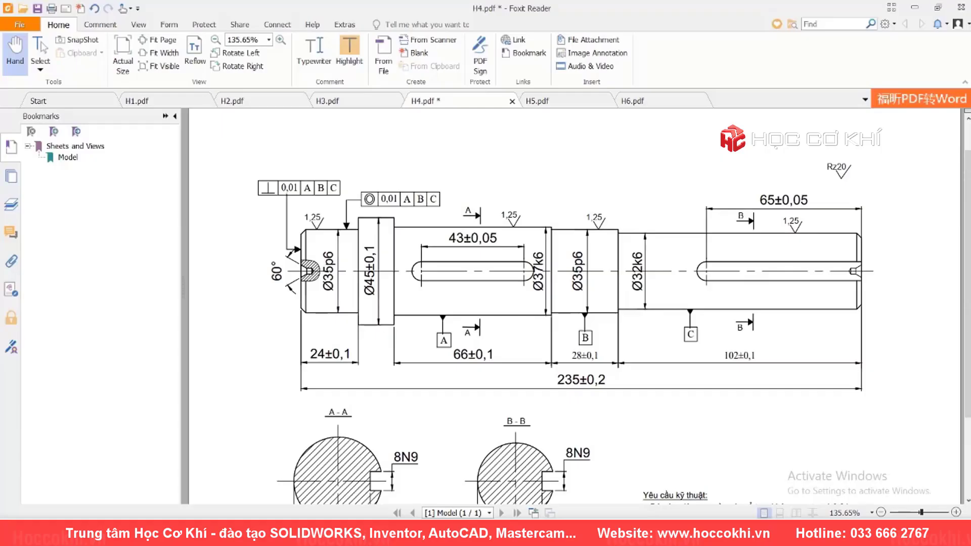
key("alt+Tab")
left_click(707, 291)
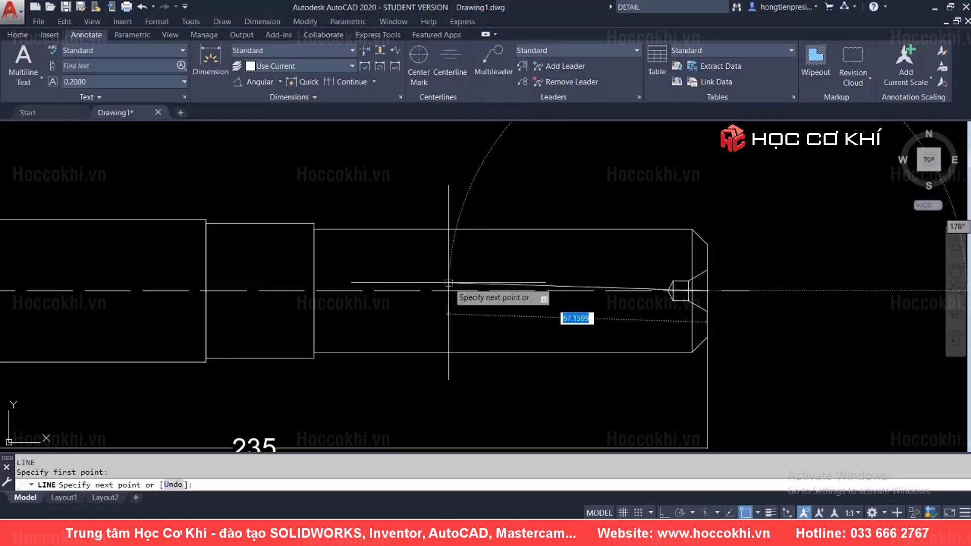
key("Escape")
left_click(472, 288)
- Create two offset lines at distance 4 on either side of the shaft centerline
key("Escape")
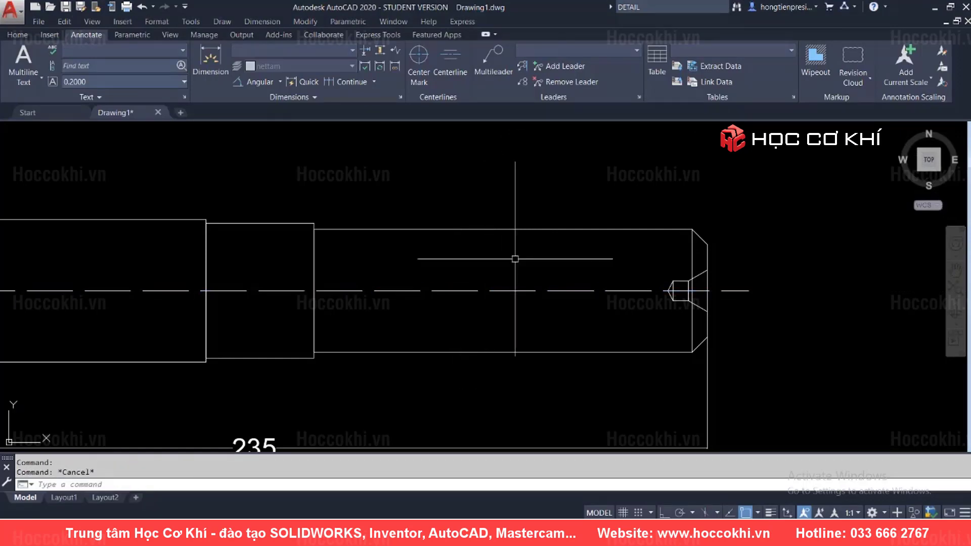
type("O")
key("Return")
key("Return")
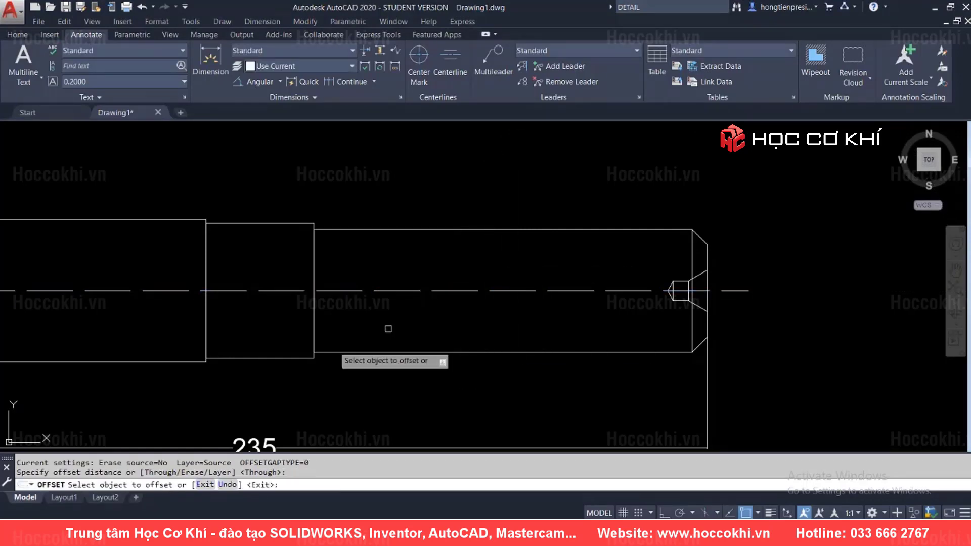
left_click(513, 289)
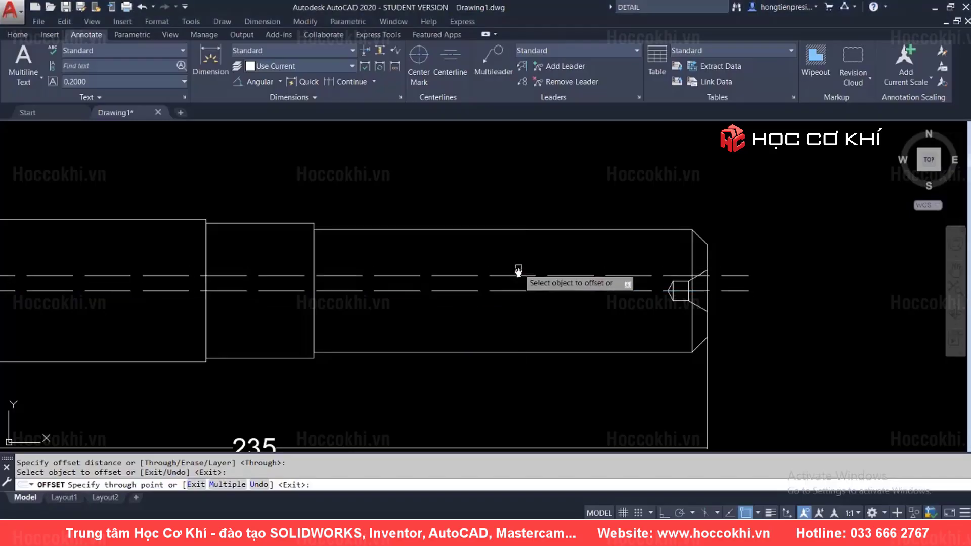
type("4")
key("Return")
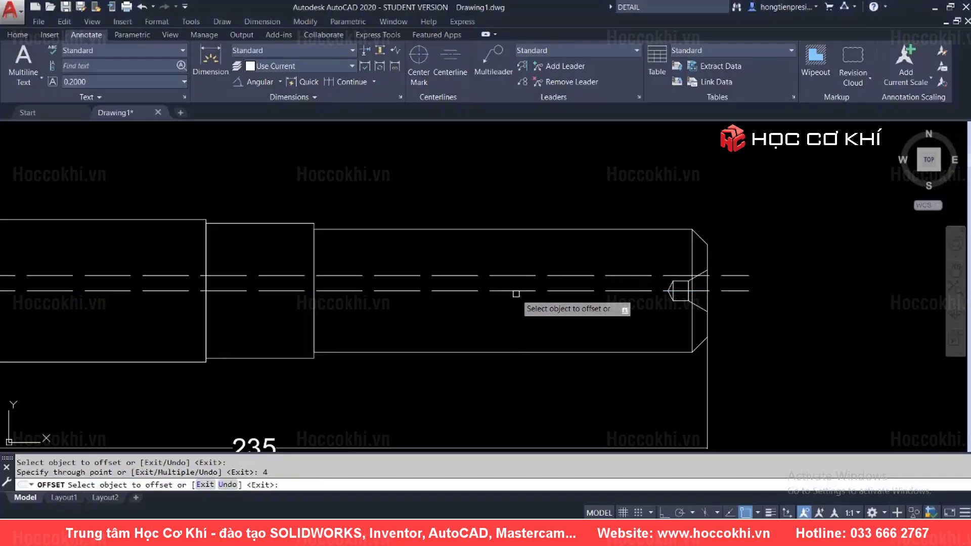
left_click(526, 291)
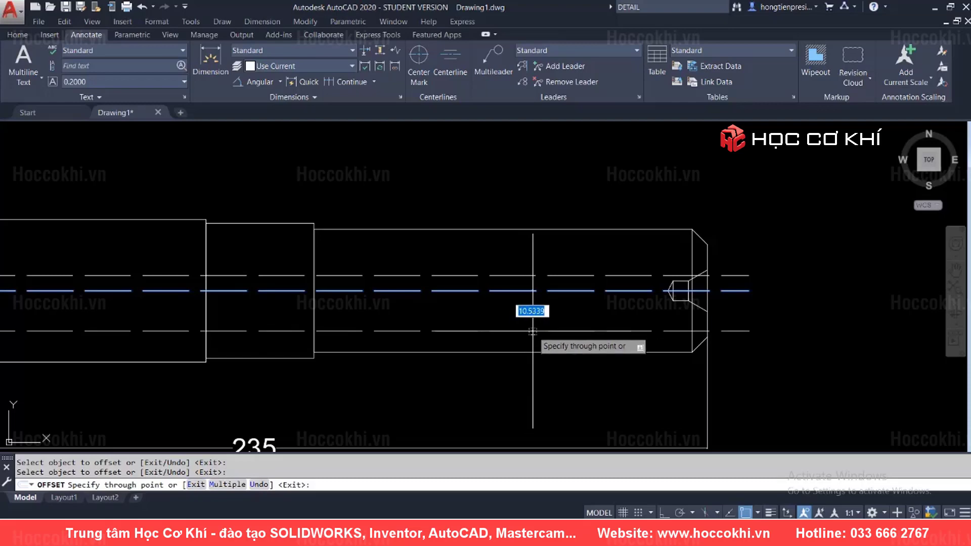
key("Return")
key("Escape")
scroll(397, 283, "down", 2)
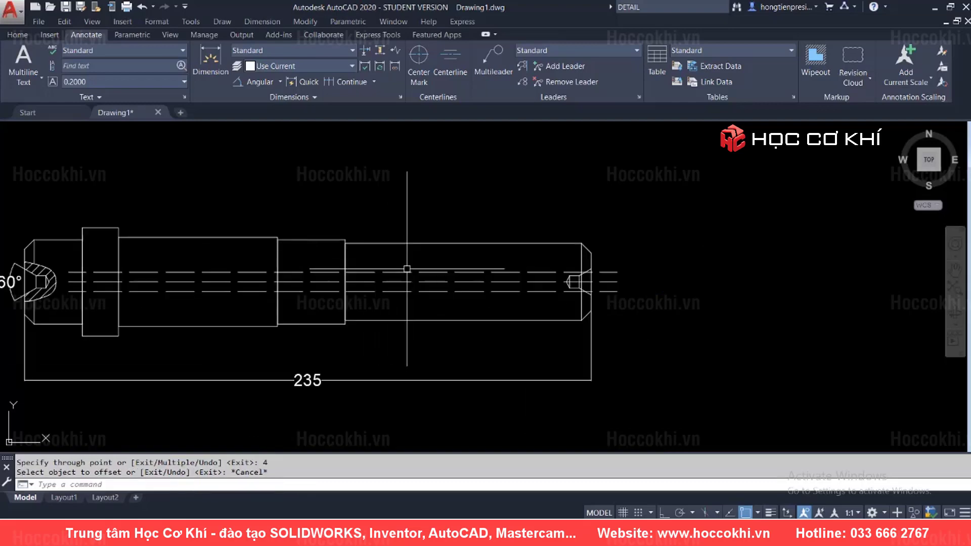
- Trim the offset lines with a crossing window so they break at the right section
type("tr")
key("Return")
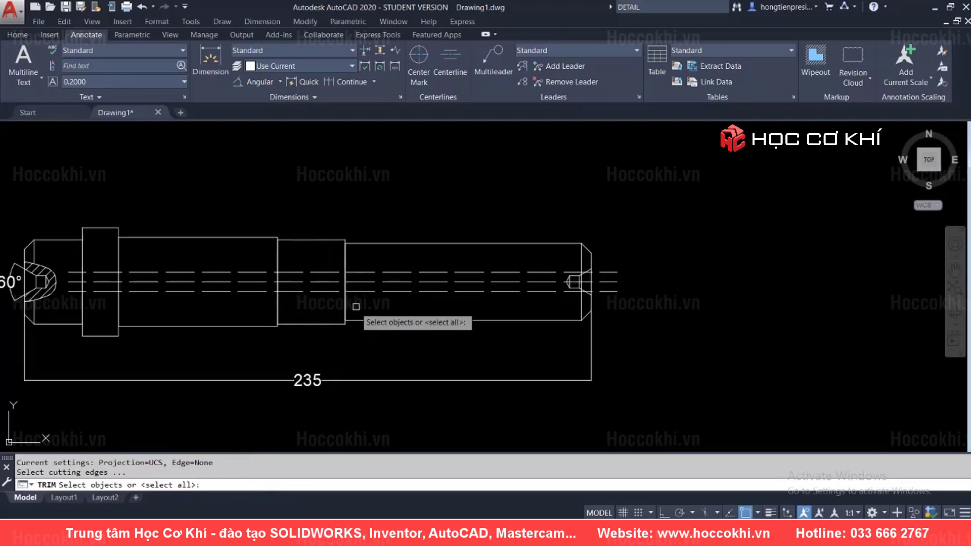
left_click(326, 304)
left_click(316, 268)
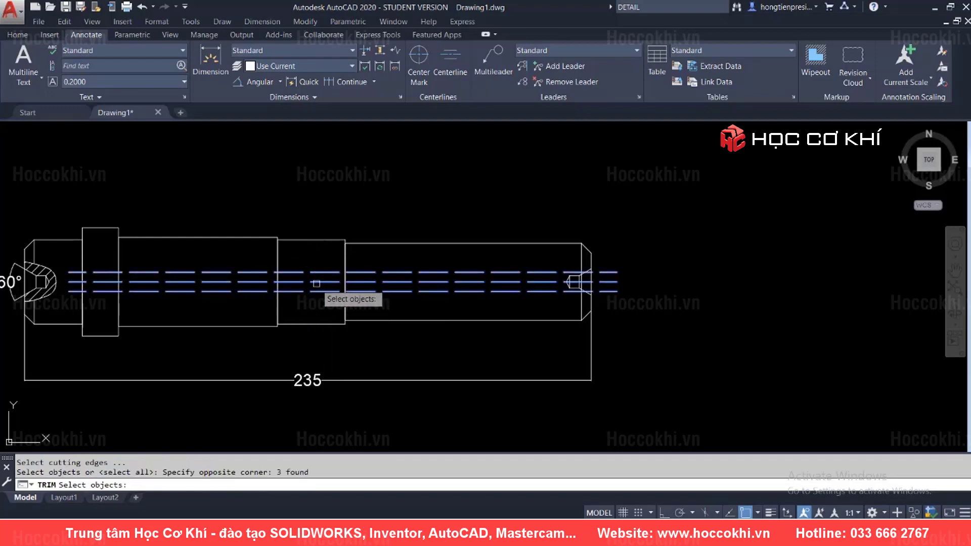
key("Return")
left_click(317, 299)
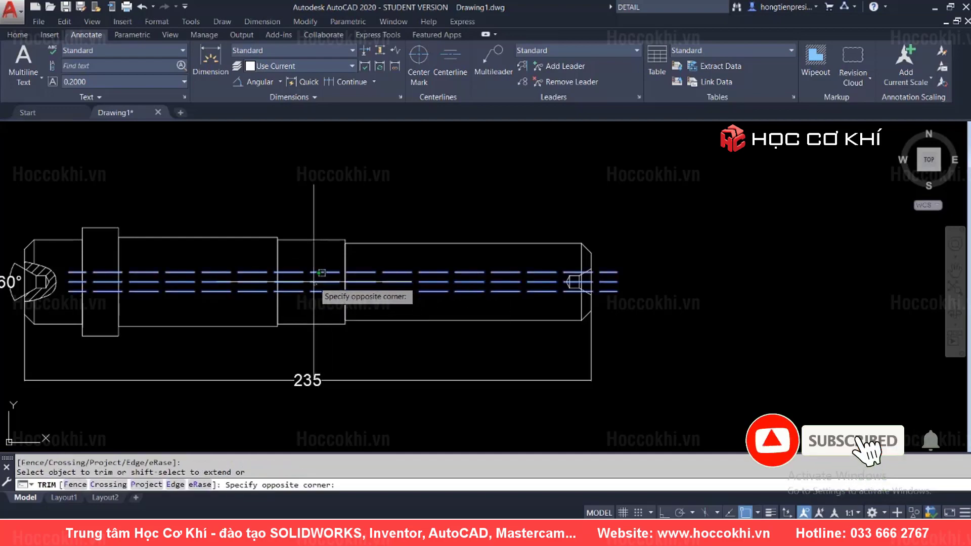
key("Escape")
type("tr")
key("Return")
key("Return")
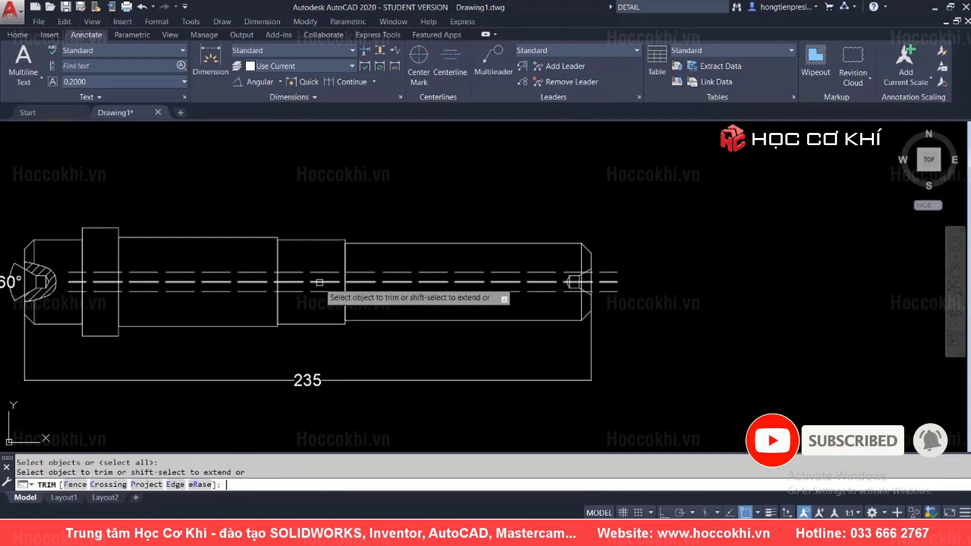
left_click(325, 309)
left_click(308, 272)
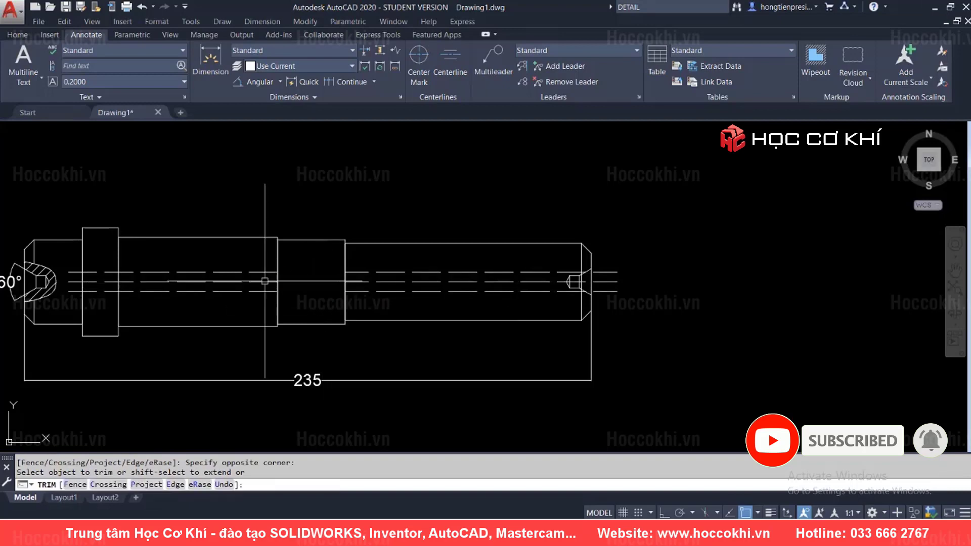
key("Escape")
- Delete the leftover offset line pieces on the shaft's left portion
left_click(245, 291)
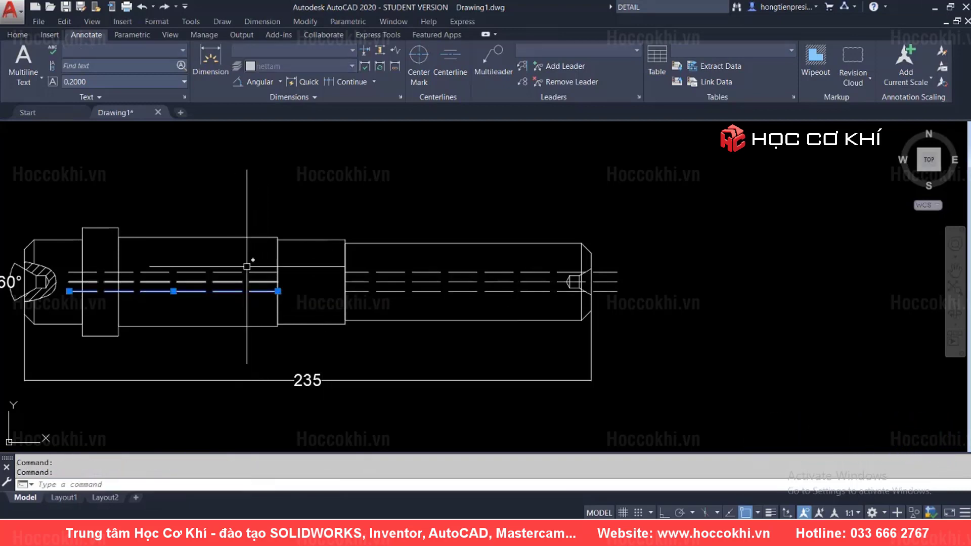
left_click(253, 272)
key("Delete")
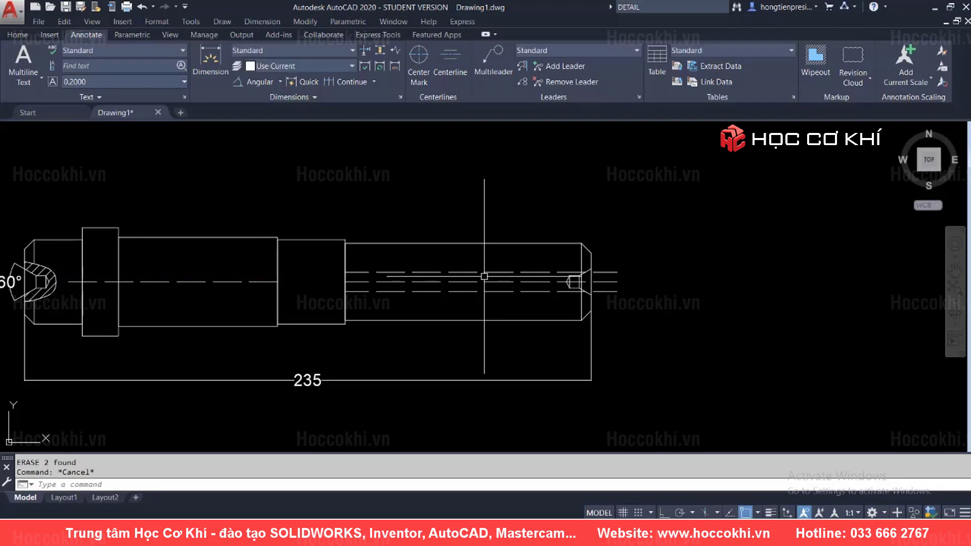
scroll(470, 274, "up", 4)
left_click(363, 265)
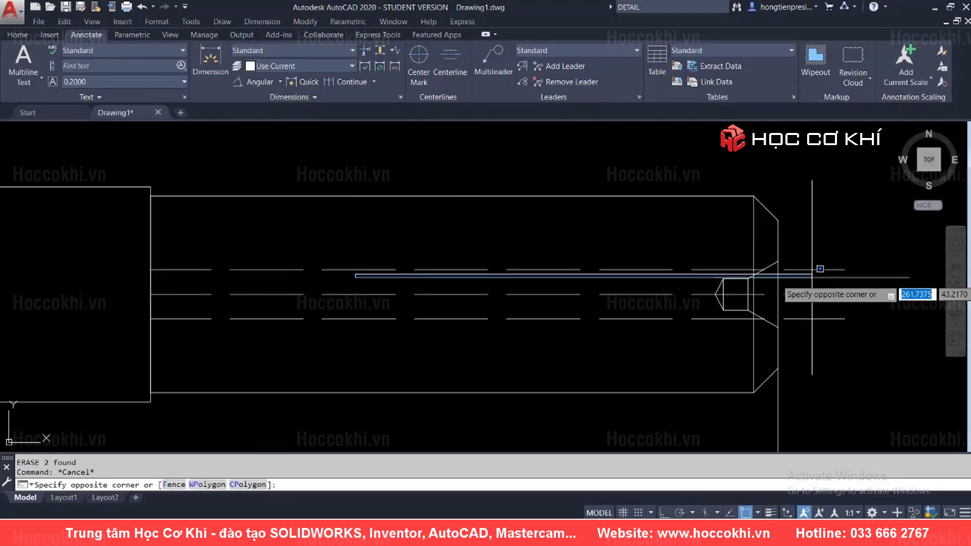
- Grip-move the right ends of both dashed keyway lines back to the shaft end
key("Escape")
left_click(829, 270)
key("Escape")
left_click(842, 272)
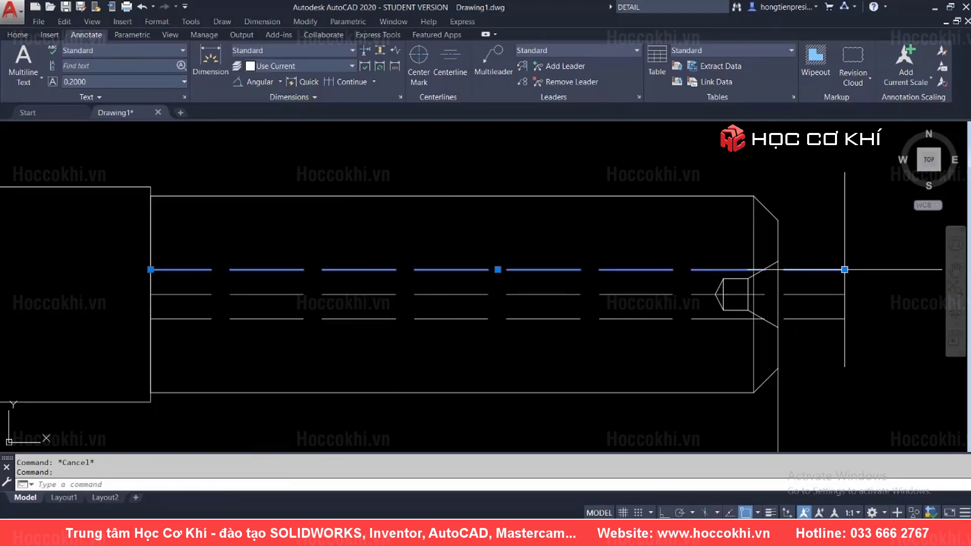
left_click(844, 270)
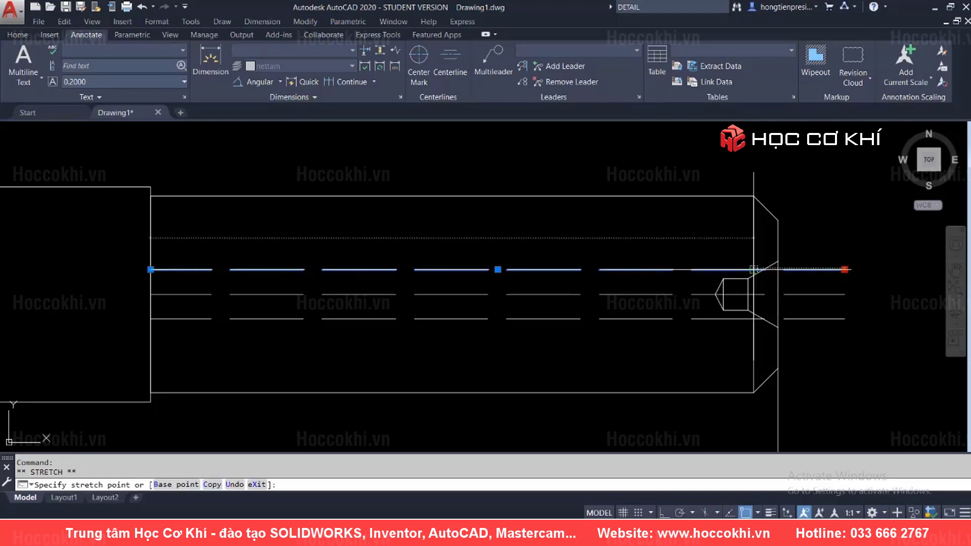
left_click(754, 269)
left_click(844, 319)
left_click(844, 319)
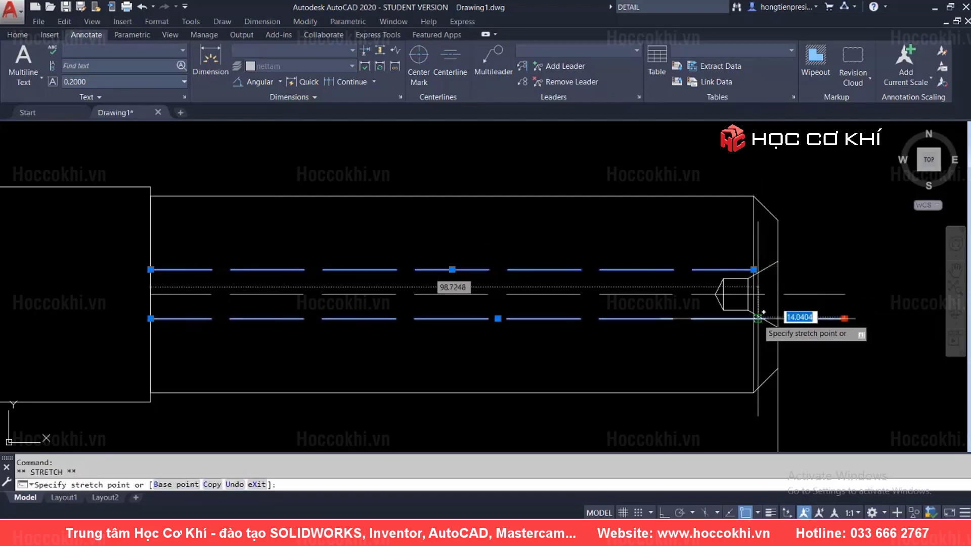
left_click(753, 319)
key("Escape")
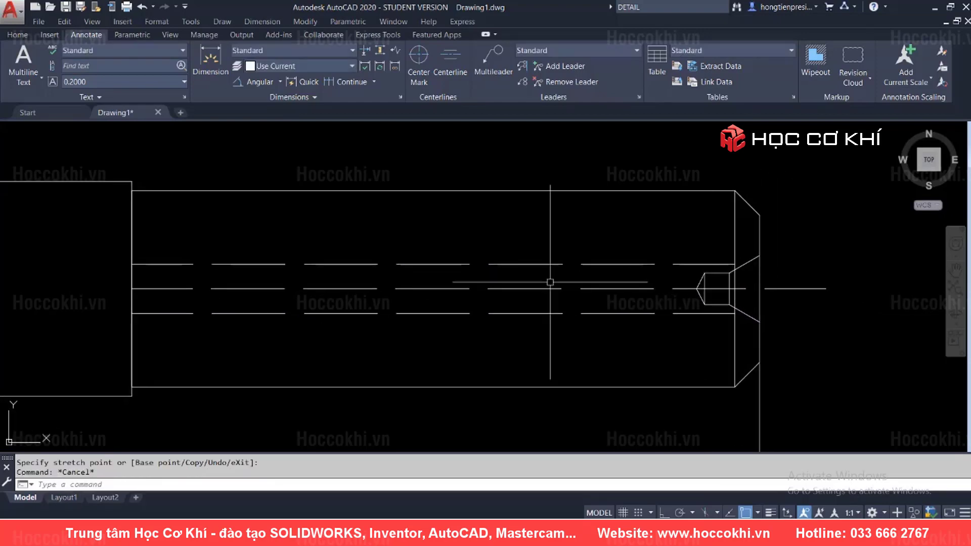
- Check the PDF and try stretching the upper keyway line's right end again
key("alt+Tab")
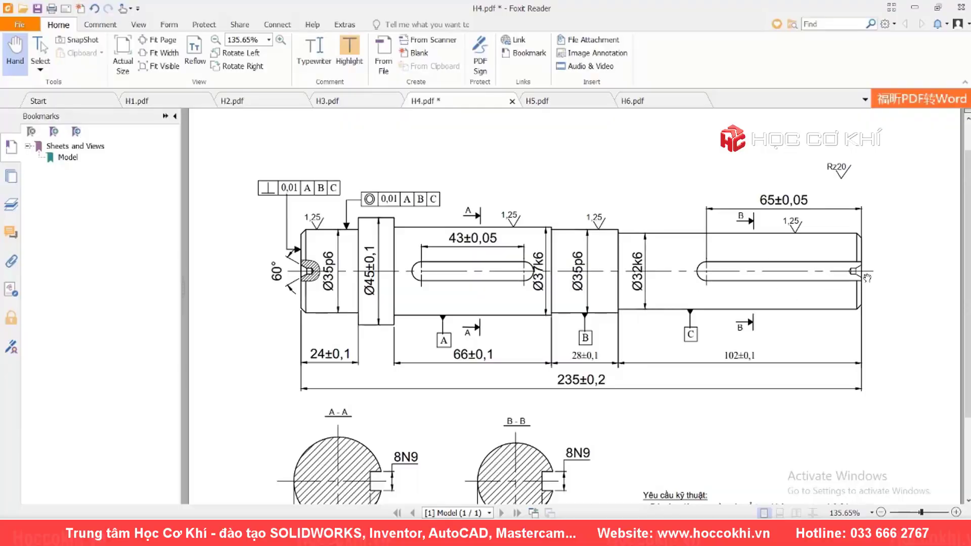
key("alt+Tab")
left_click(736, 263)
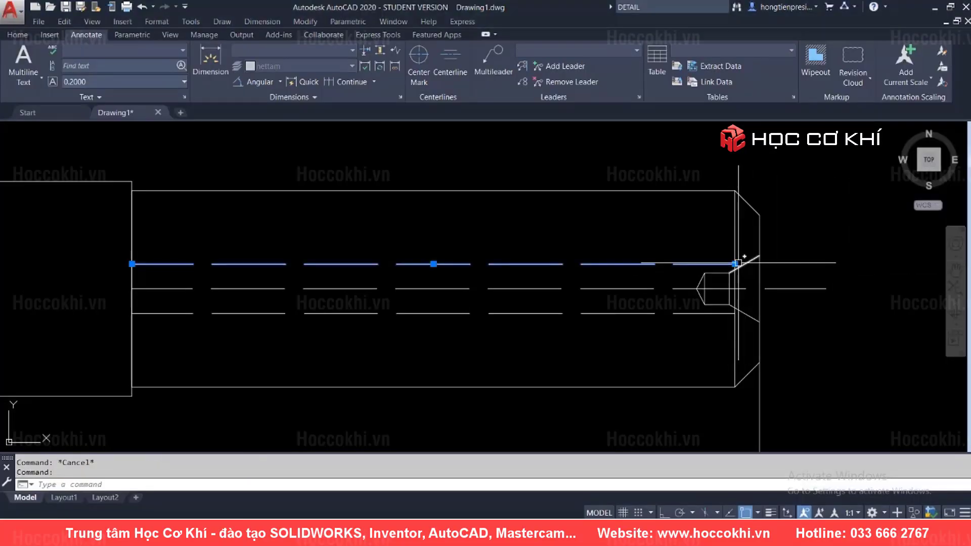
left_click(735, 264)
key("Escape")
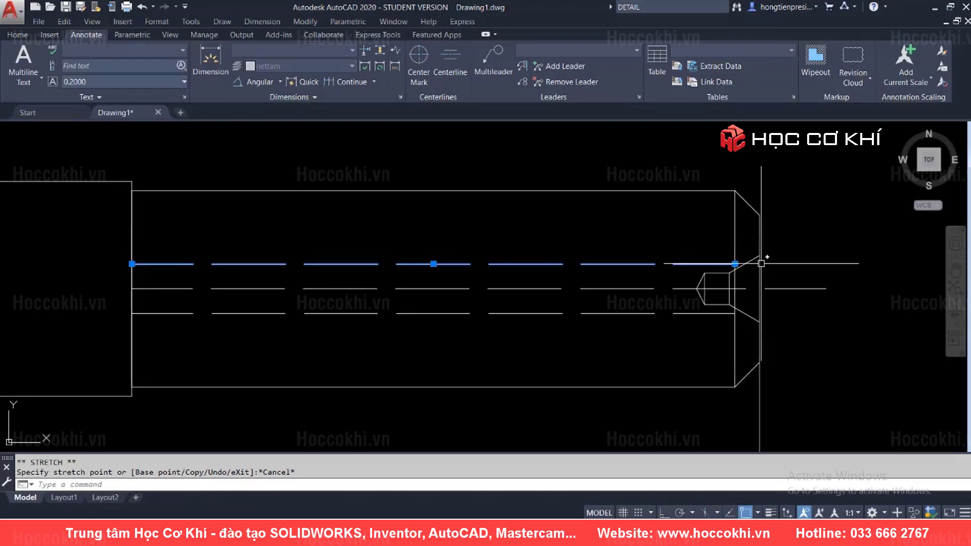
key("alt+Tab")
key("alt+Tab")
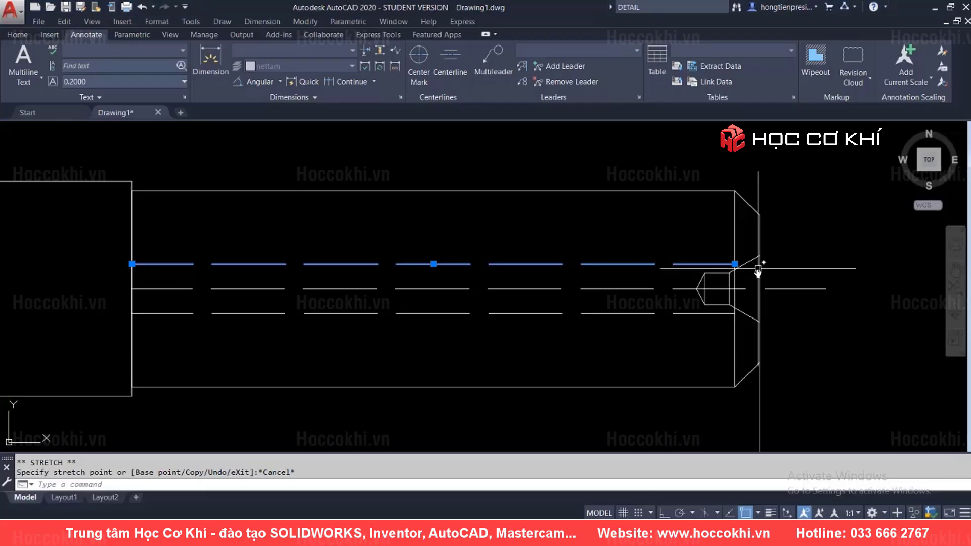
- Extend the lower dashed line to the shaft's right-end boundary, then zoom out
key("Return")
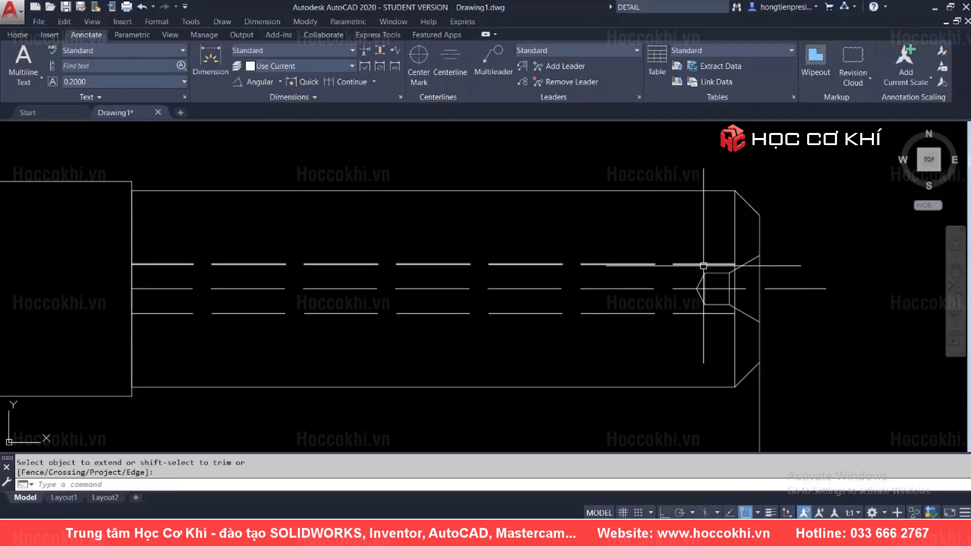
key("Escape")
key("Return")
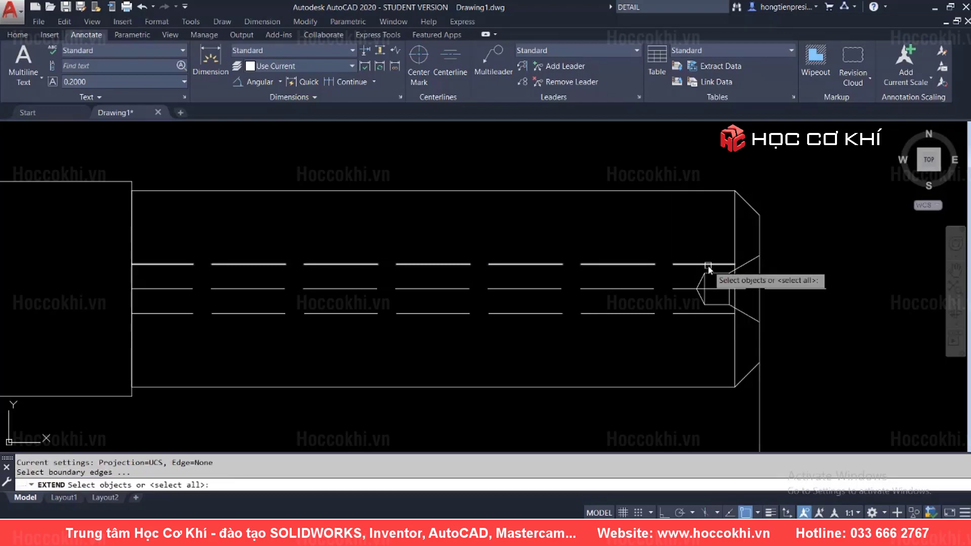
key("Return")
left_click(708, 264)
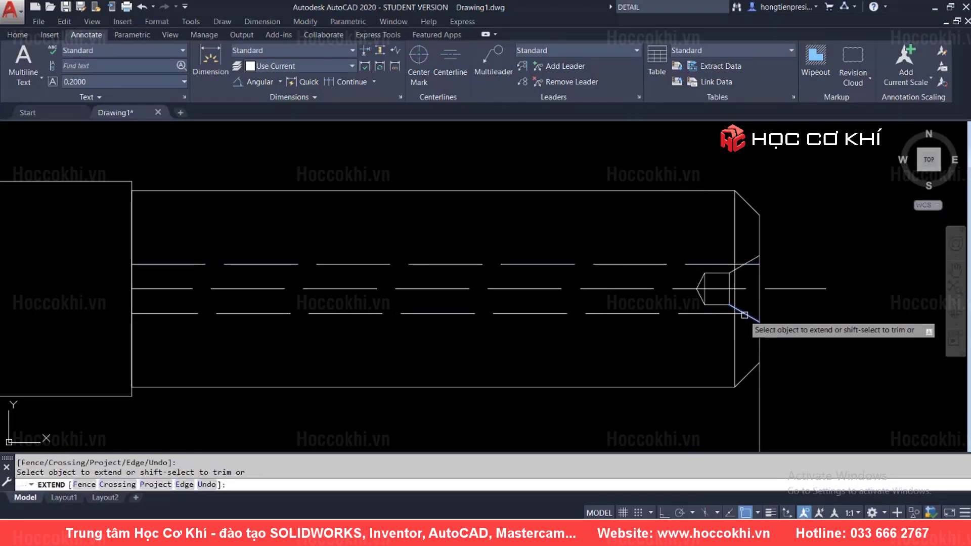
key("Escape")
scroll(710, 252, "down", 1)
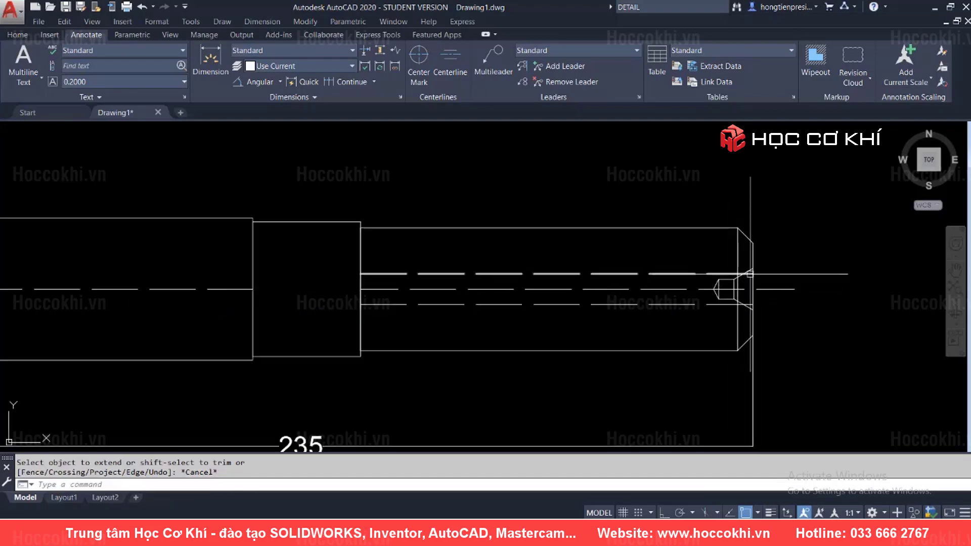
scroll(710, 253, "down", 1)
key("alt+Tab")
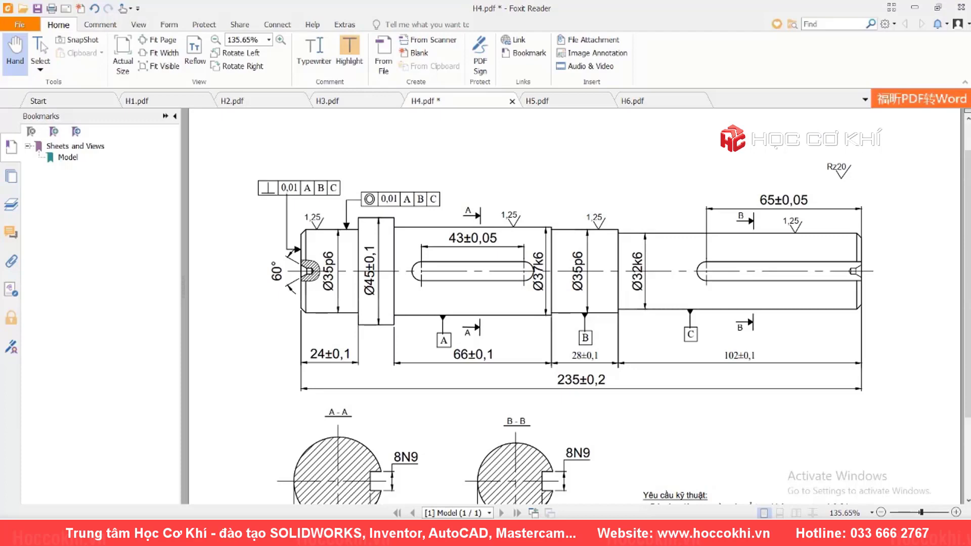
- Scroll H4.pdf to sections A-A and B-B with their 32±0,1 and 27±0,1 dimensions
scroll(687, 312, "down", 1)
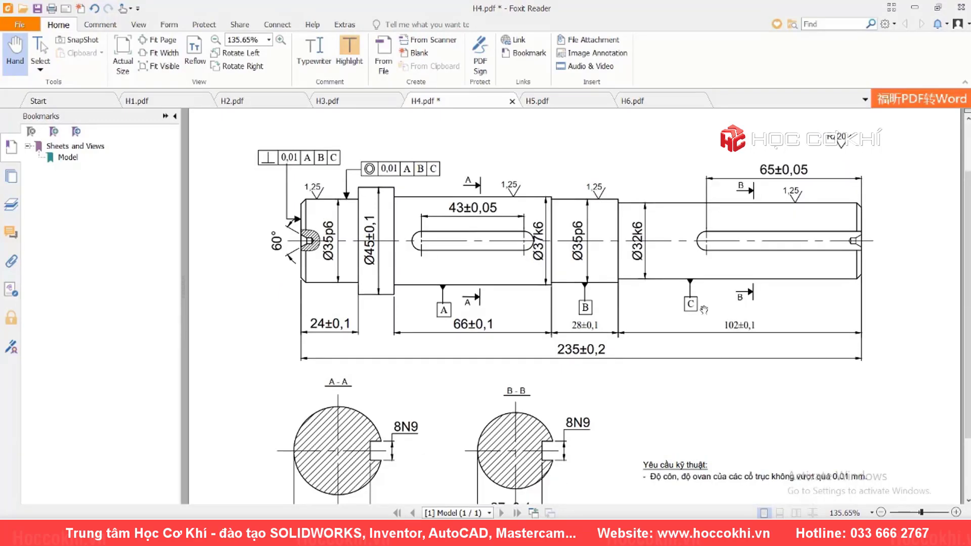
scroll(707, 309, "down", 2)
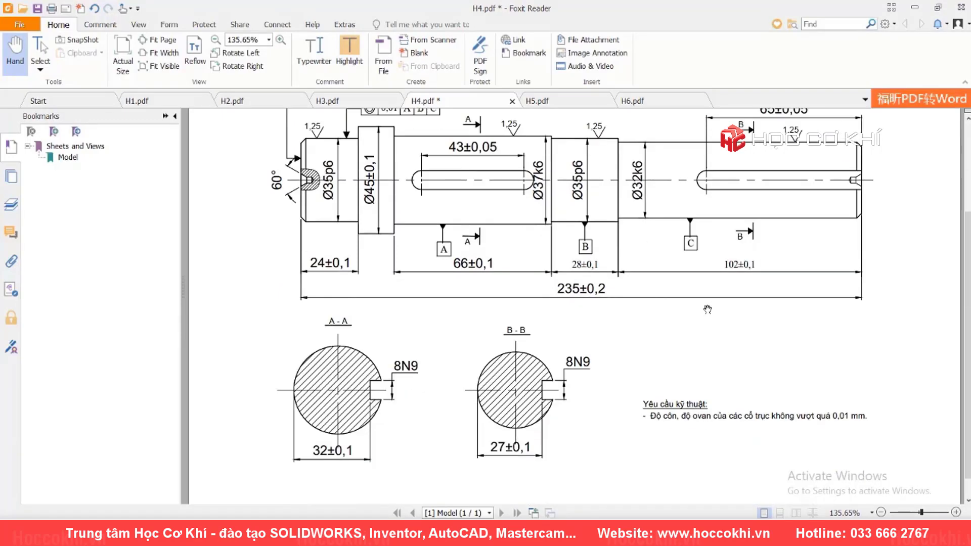
scroll(772, 276, "up", 1)
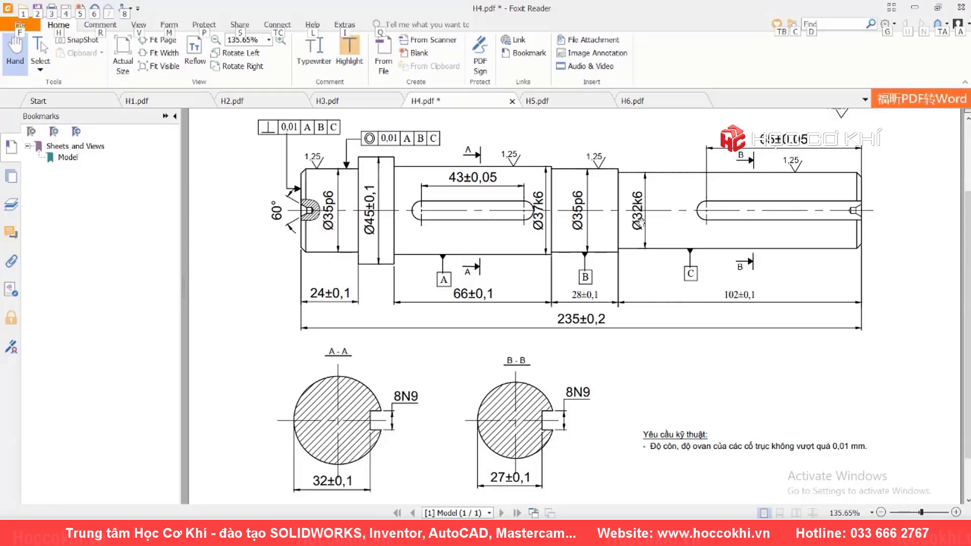
key("alt+Tab")
key("alt+Tab")
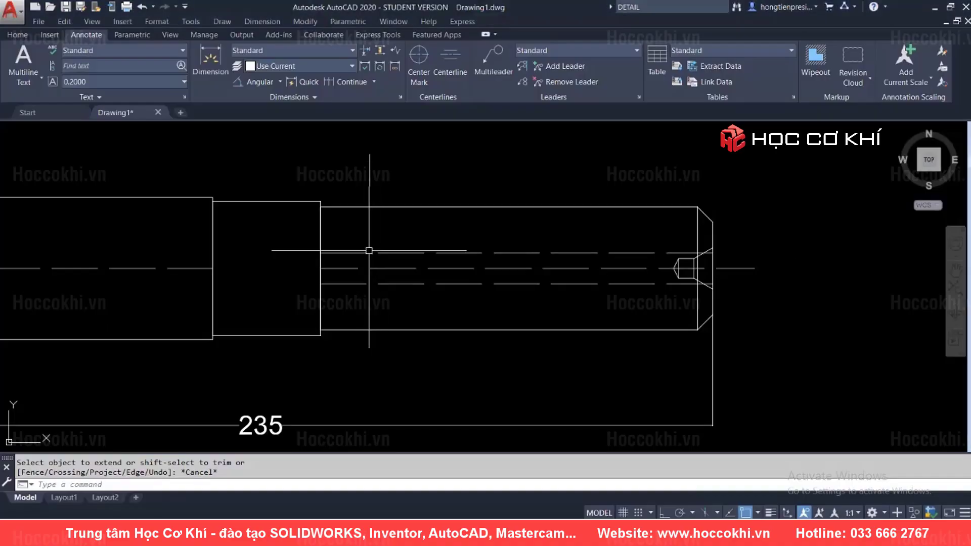
- Stretch the left ends of the upper and lower keyway lines, shortening each by 37
left_click(343, 245)
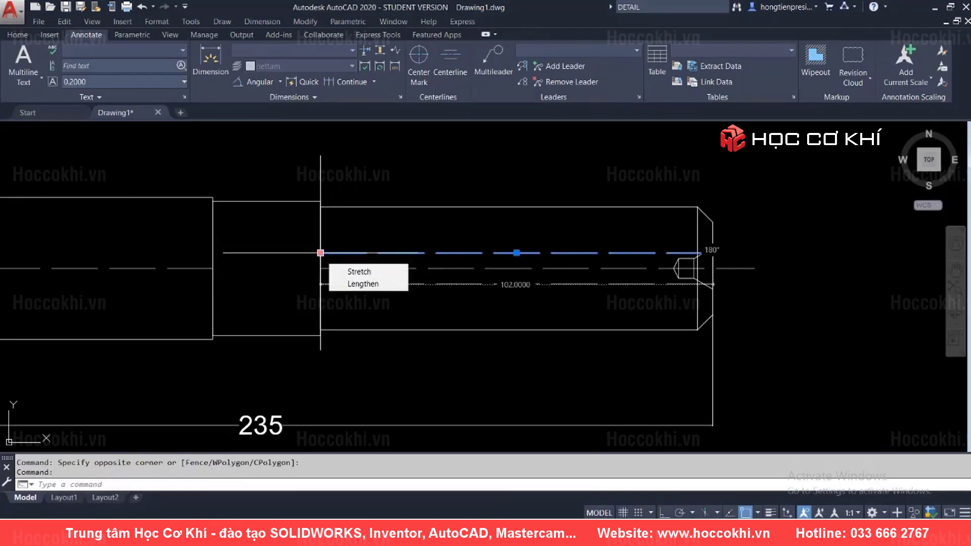
left_click(321, 252)
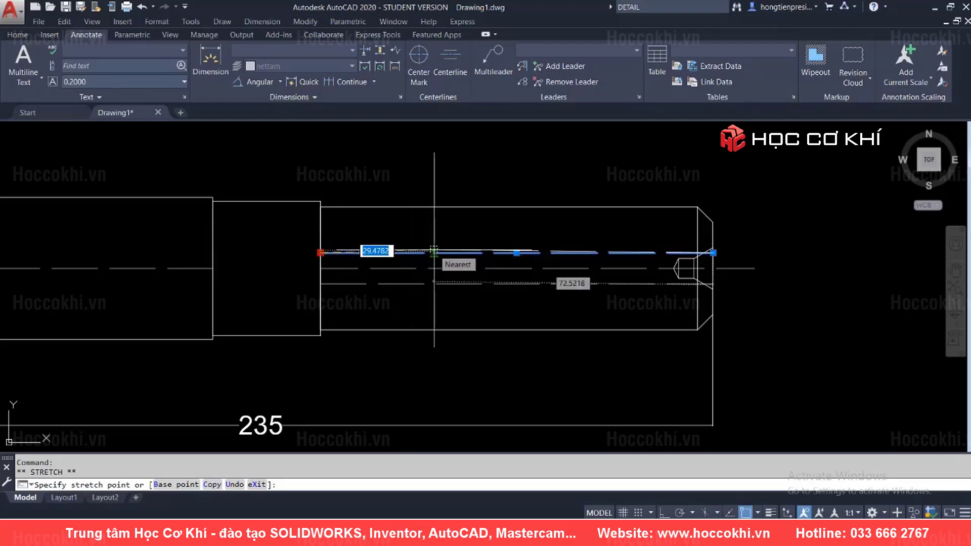
type("37")
key("Return")
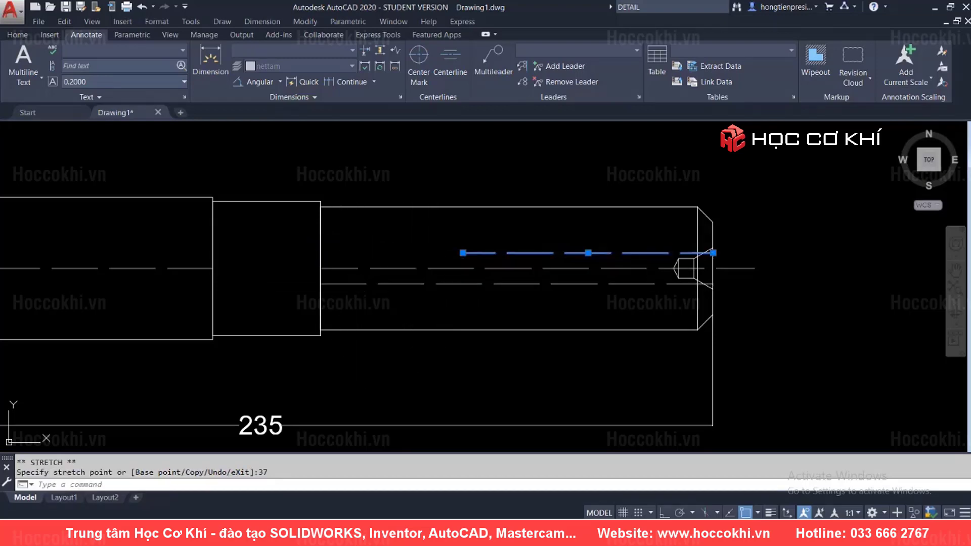
left_click(326, 287)
left_click(320, 284)
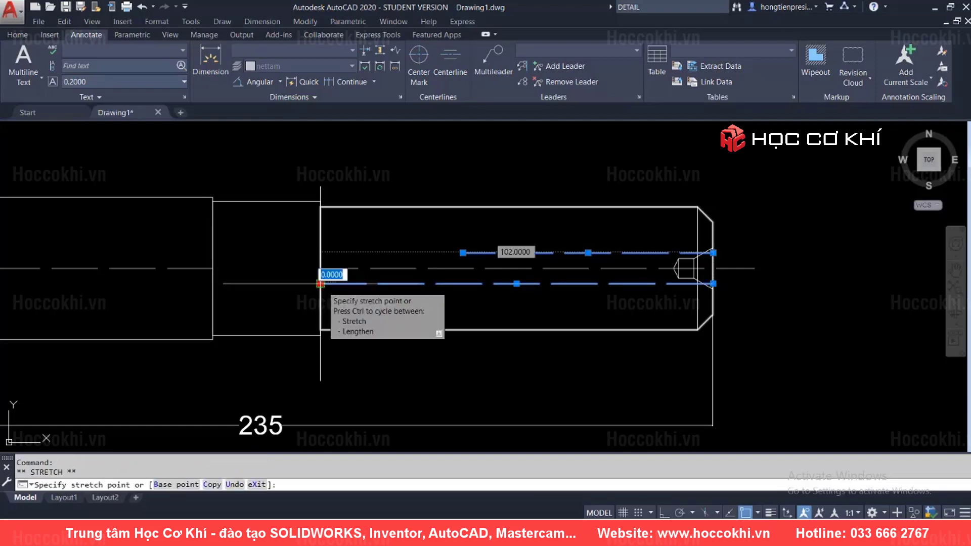
key("BackSpace")
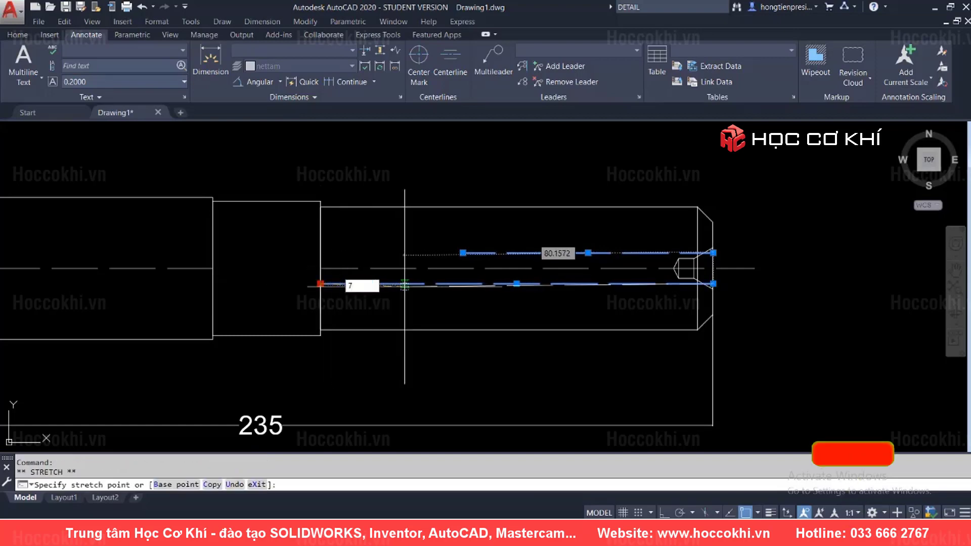
type("37")
key("Return")
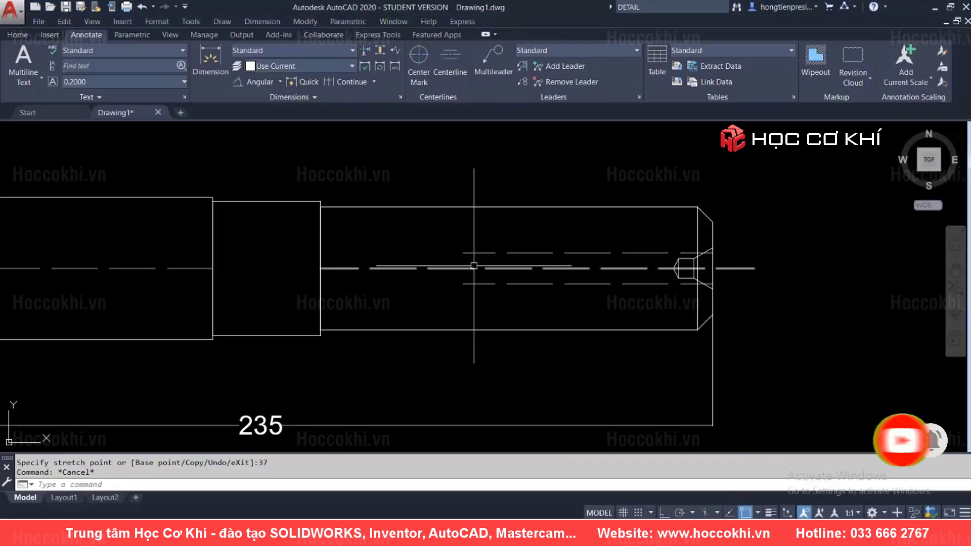
- Draw a vertical line across the keyway's left end and a circle on it touching both keyway lines
type("l")
key("Return")
left_click(462, 283)
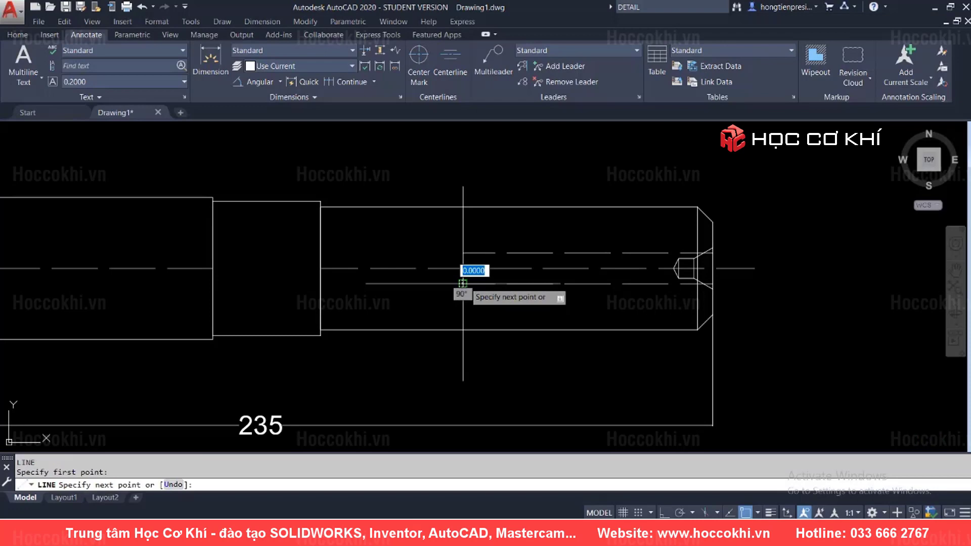
left_click(463, 253)
key("Escape")
type("c")
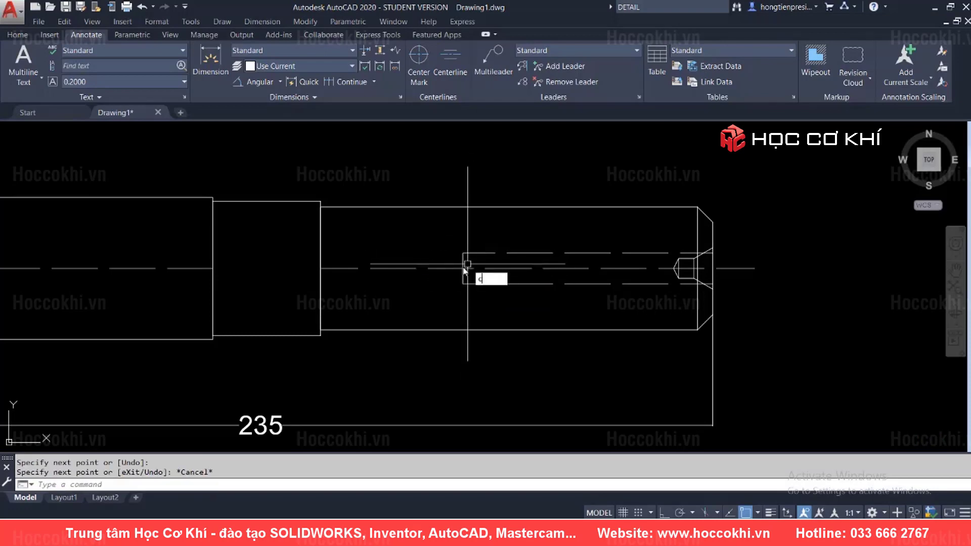
key("Return")
left_click(462, 268)
left_click(463, 283)
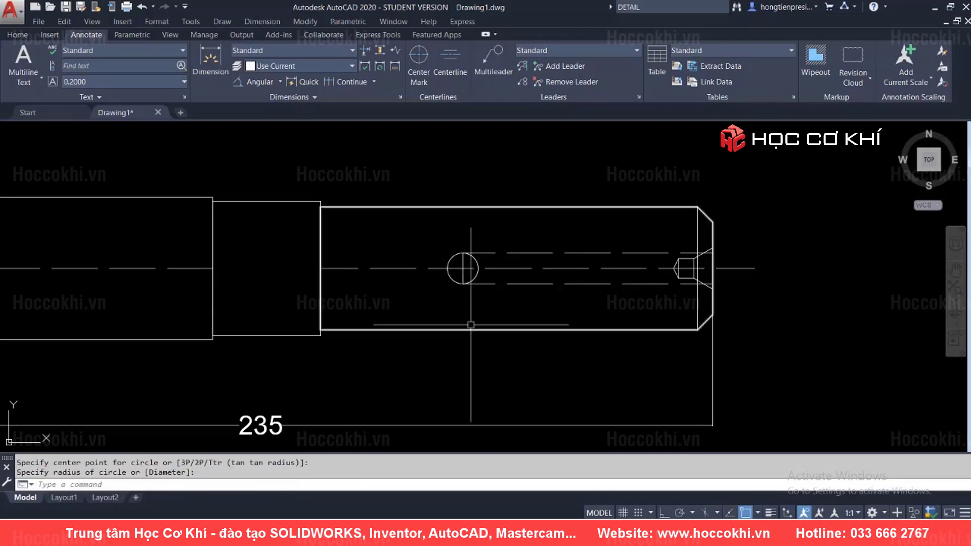
key("Escape")
- Trim the circle's right half into a semicircular arc and grab the vertical line's top grip
key("alt+Tab")
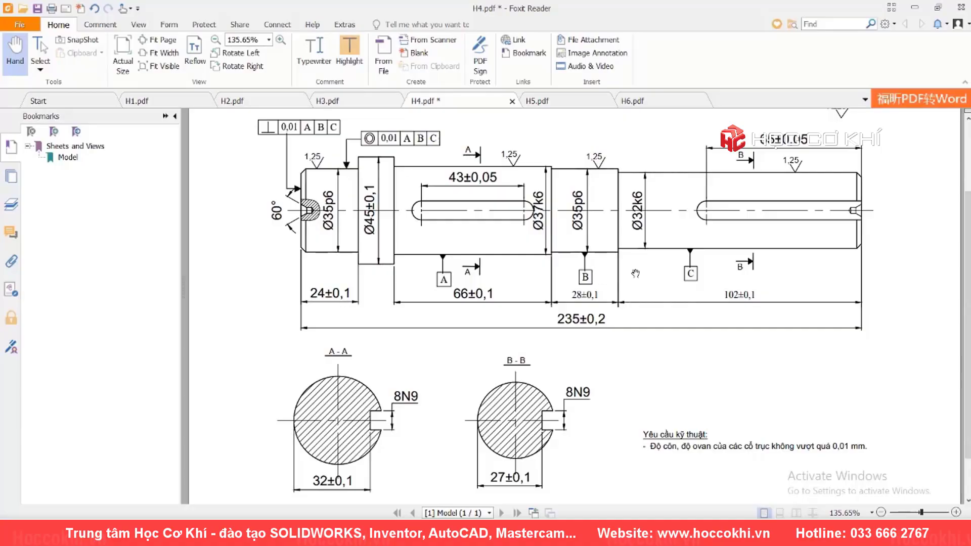
key("alt+Tab")
scroll(445, 247, "up", 3)
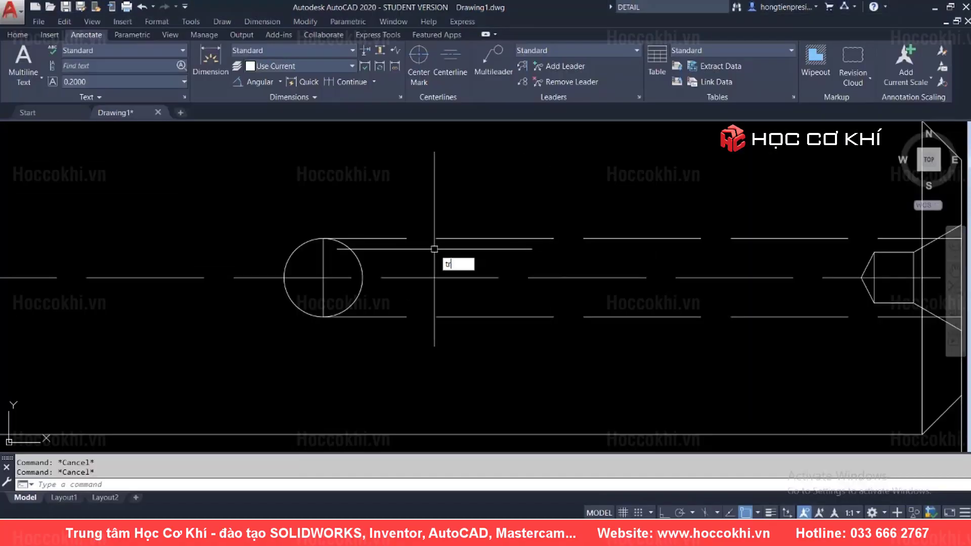
key("Return")
left_click(355, 255)
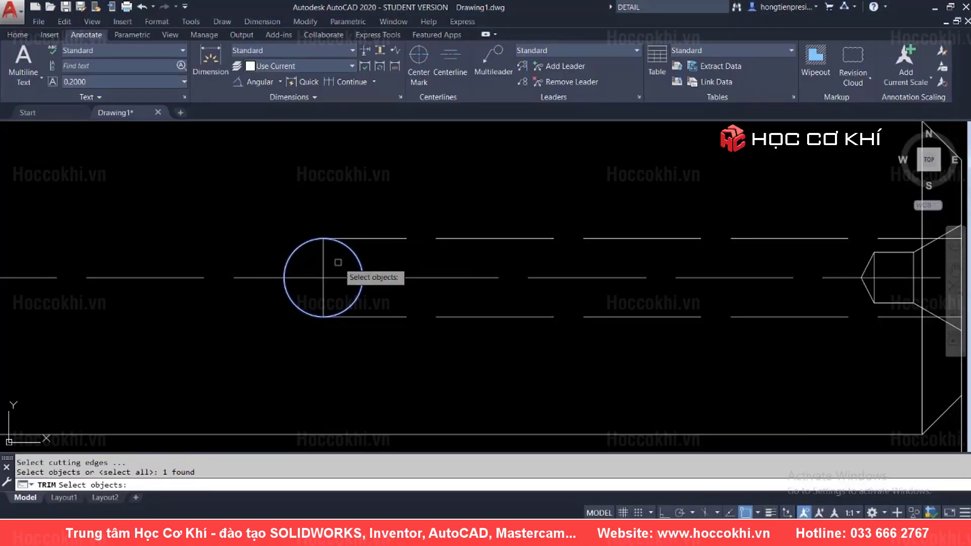
key("Return")
left_click(349, 259)
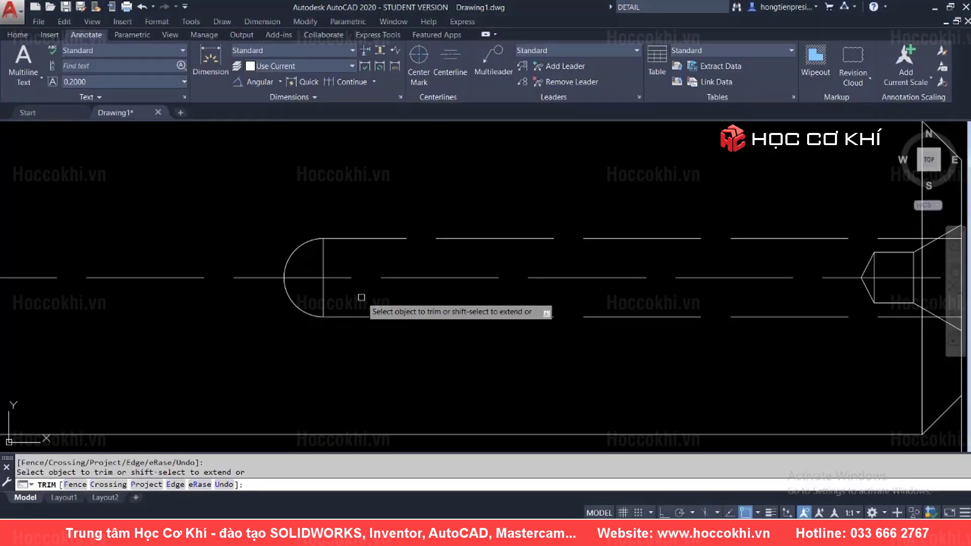
key("Escape")
left_click(324, 296)
left_click(323, 239)
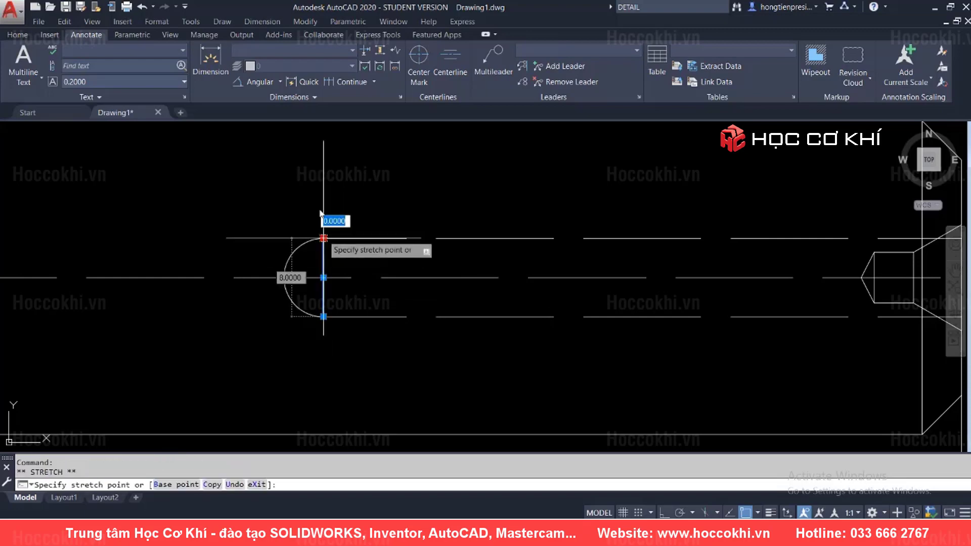
- Extend the keyway's vertical centre line at both top and bottom with Ortho on
left_click(326, 233)
key("ctrl+z")
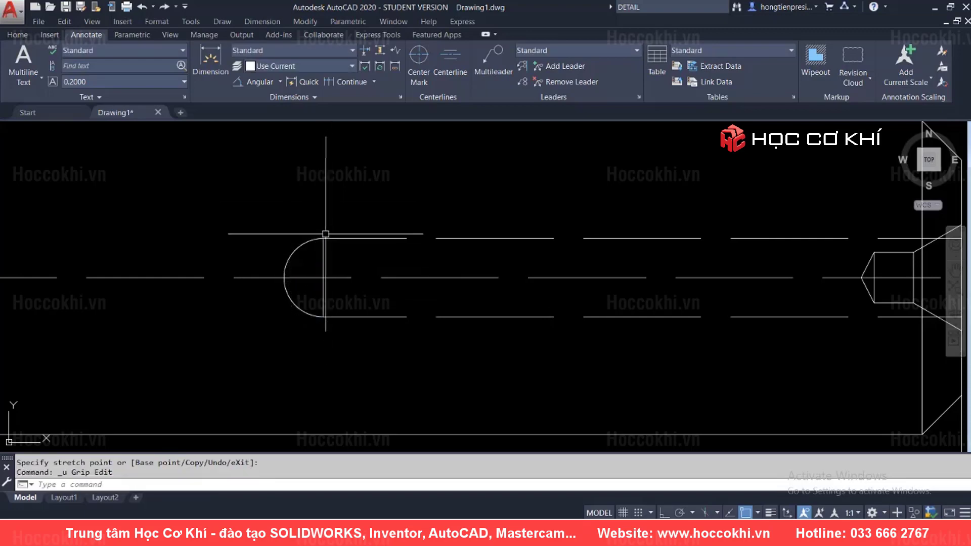
left_click(324, 238)
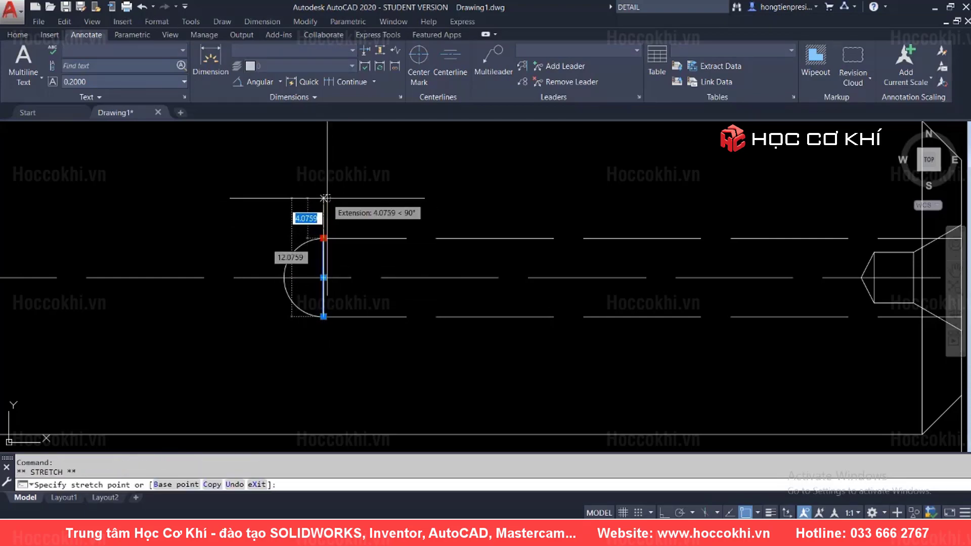
key("F8")
left_click(324, 198)
left_click(324, 317)
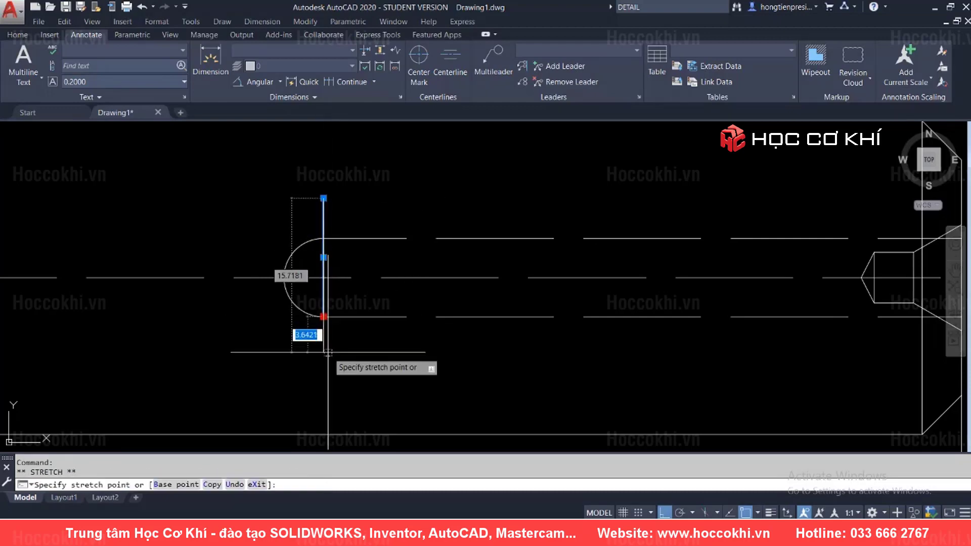
left_click(323, 352)
key("Escape")
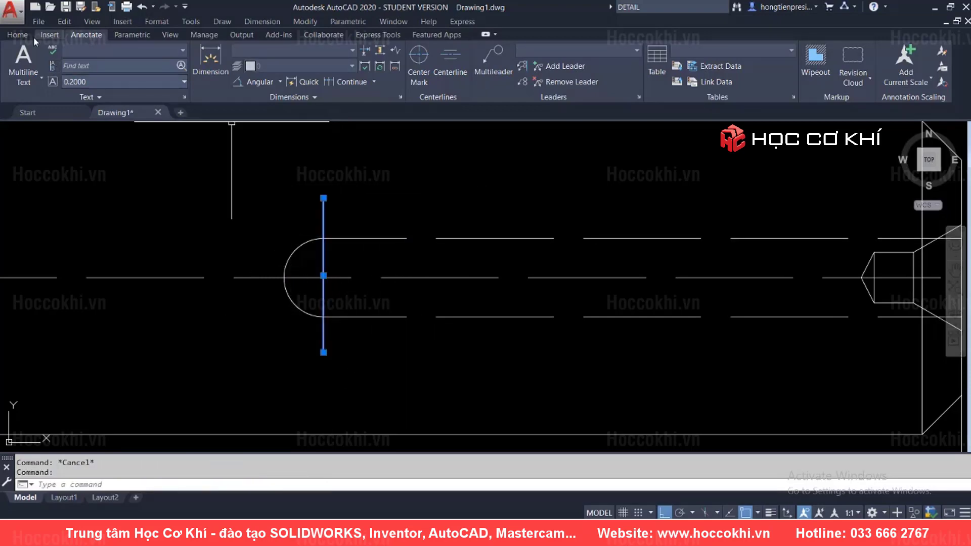
- Move the slot's two dashed edge lines onto the Defpoints layer so they appear solid
left_click(33, 37)
left_click(493, 51)
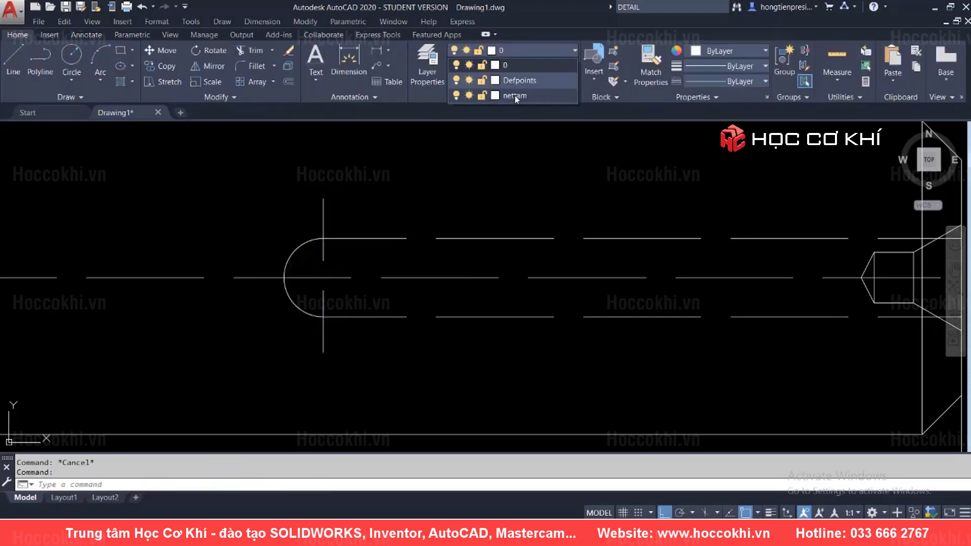
key("Escape")
scroll(389, 237, "down", 2)
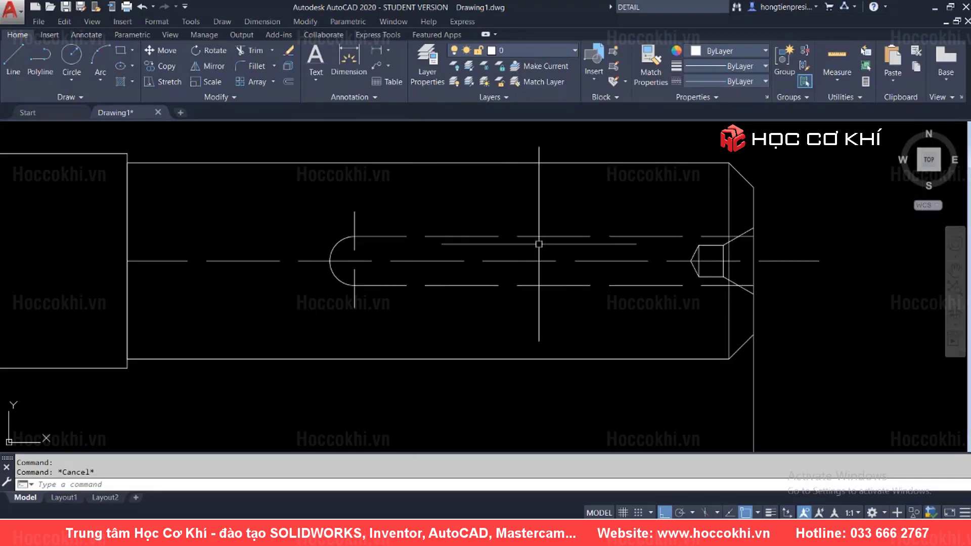
left_click(606, 243)
left_click(586, 234)
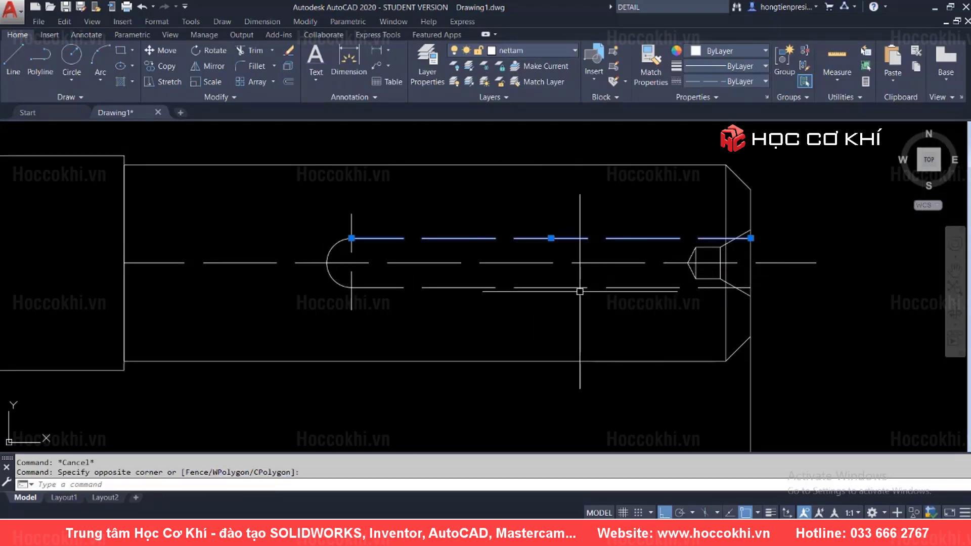
left_click(580, 292)
left_click(526, 51)
left_click(530, 78)
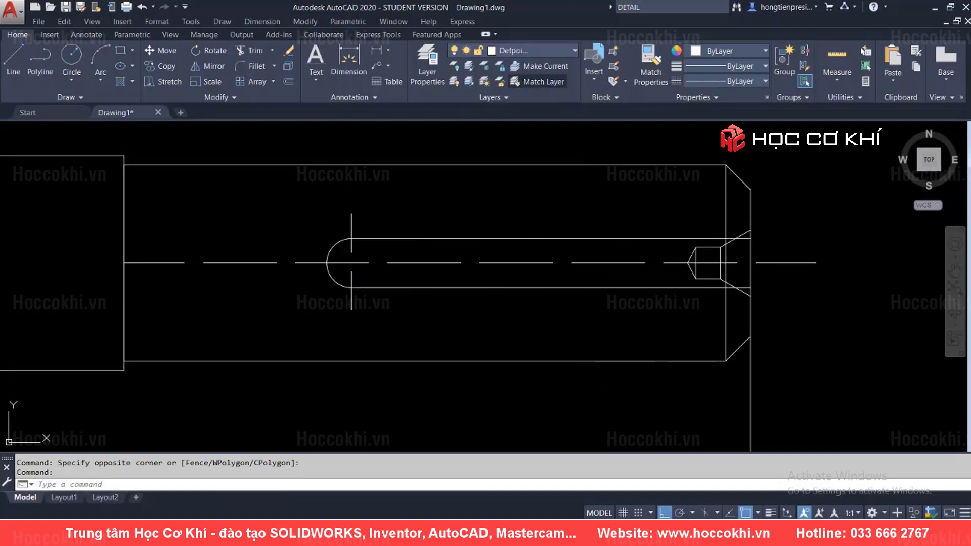
scroll(607, 264, "down", 1)
scroll(607, 263, "down", 2)
key("alt+Tab")
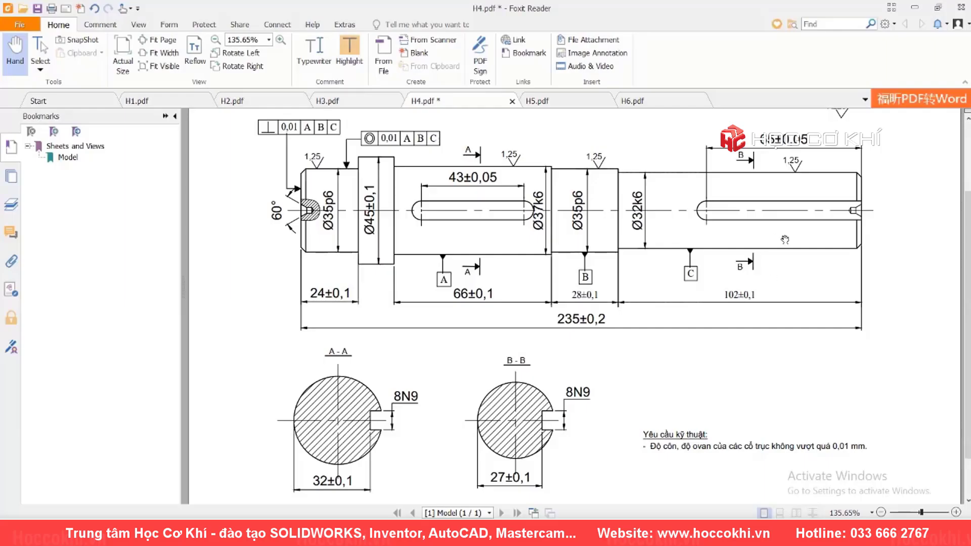
- Compare the drawing with the H4.pdf reference, then return to the shaft's chamfered right end
key("alt+Tab")
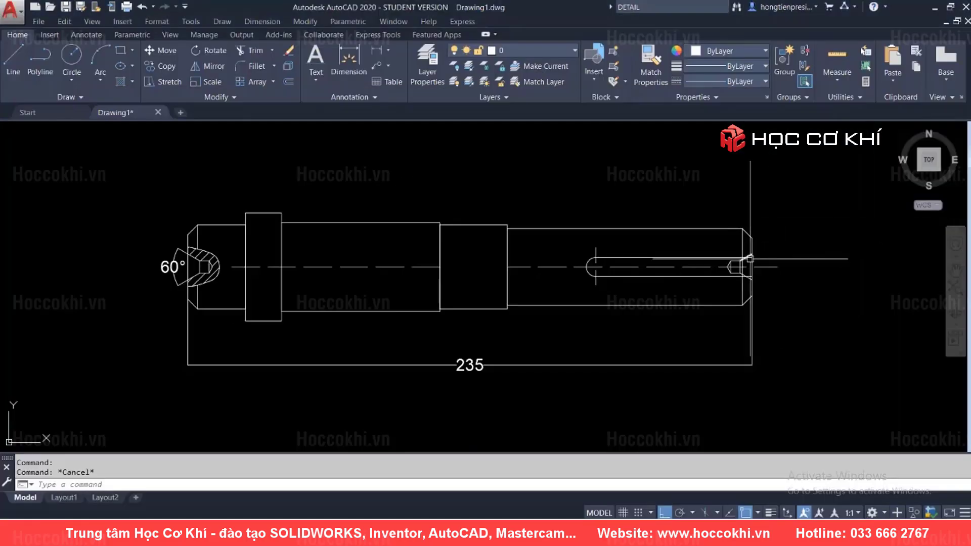
key("alt+Tab")
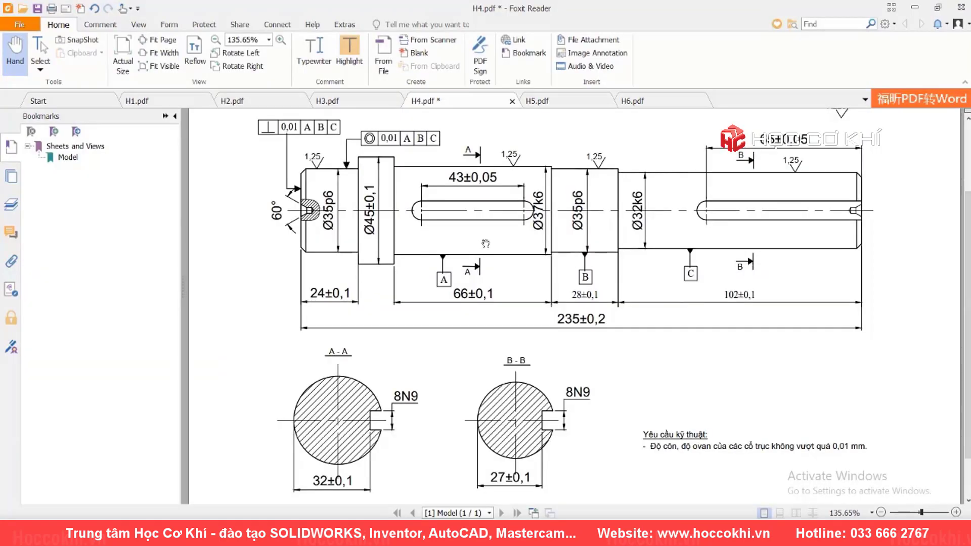
key("alt+Tab")
key("alt+Tab")
key("alt+Tab")
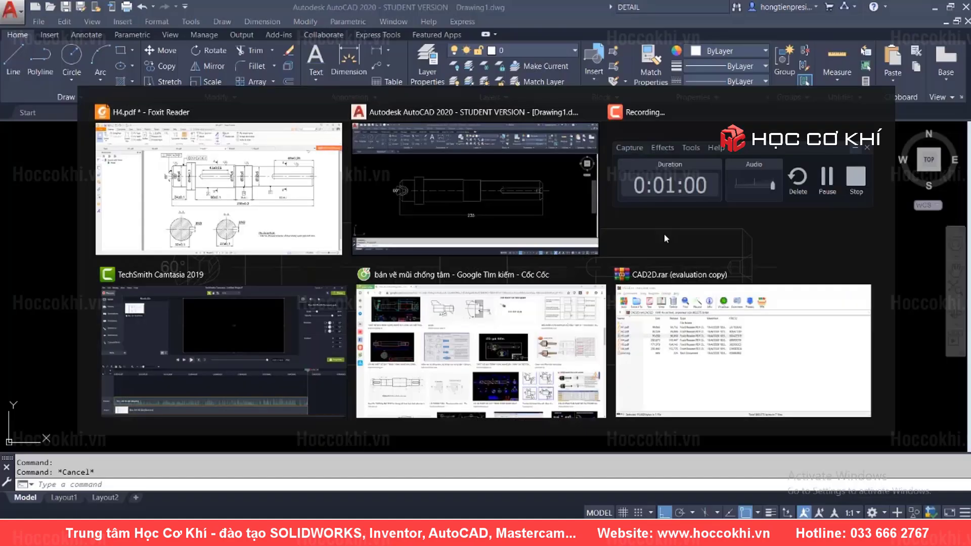
scroll(725, 258, "up", 3)
scroll(725, 258, "up", 3)
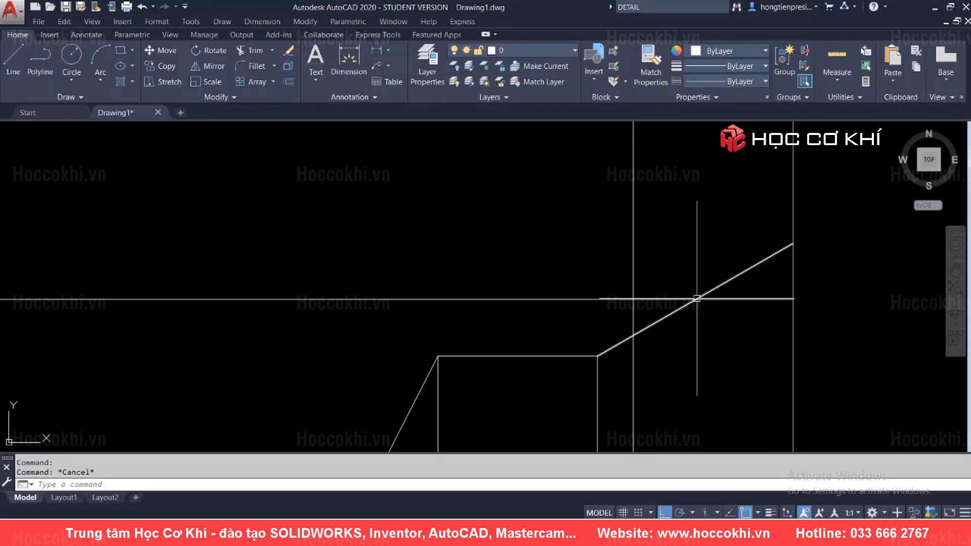
- Trim the overhanging chamfer line piece at the shaft's right end
scroll(685, 310, "down", 2)
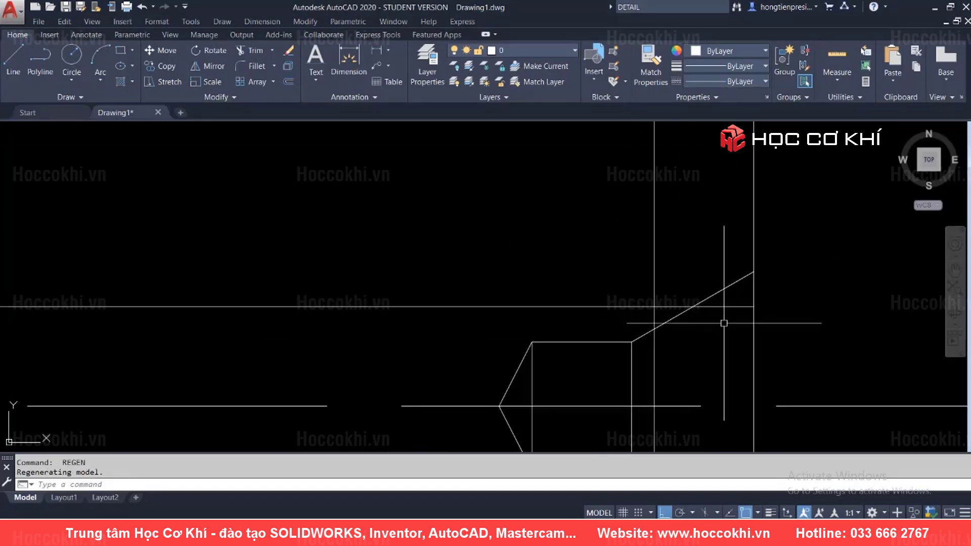
mouse_move(722, 321)
middle_mouse_down()
mouse_move(644, 288)
mouse_move(604, 289)
middle_mouse_up()
type("tr")
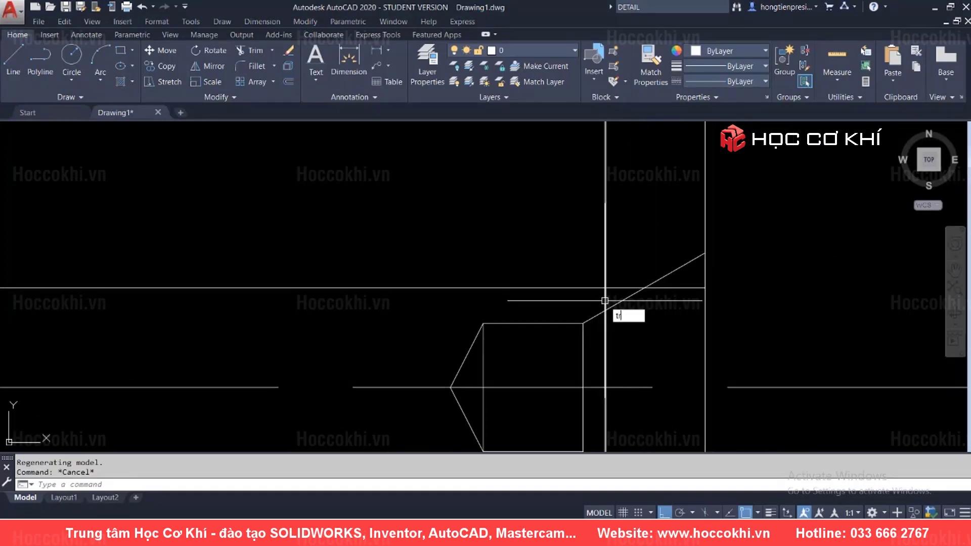
key("Return")
key("Return")
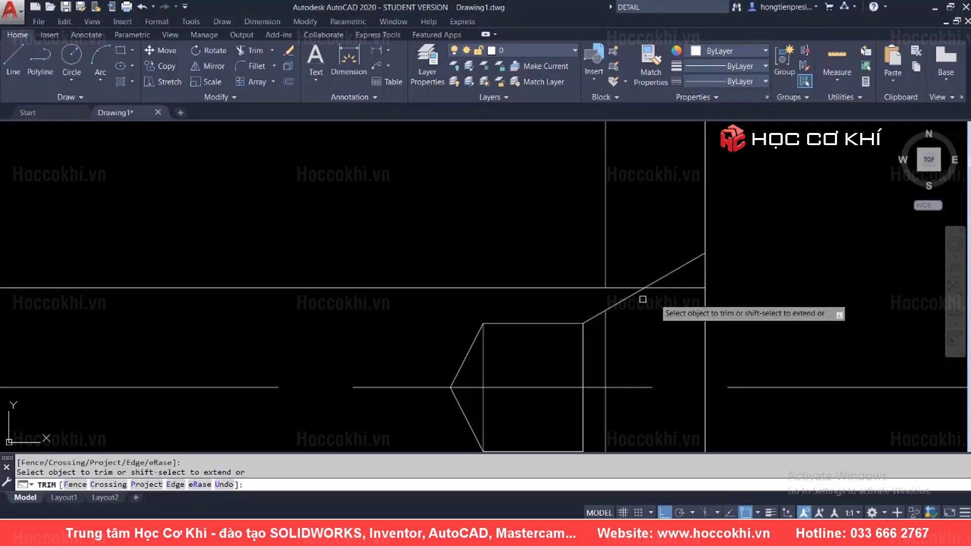
scroll(674, 273, "down", 8)
scroll(635, 293, "up", 4)
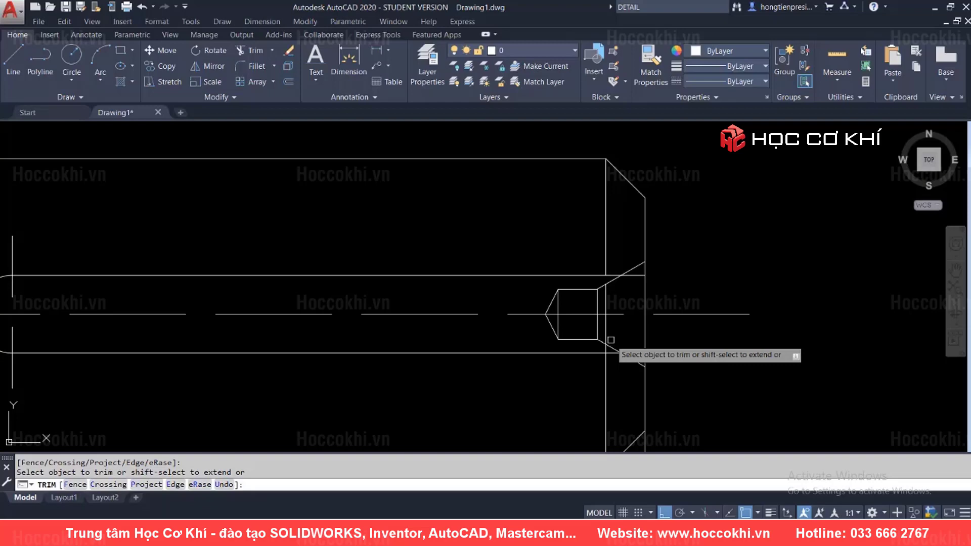
scroll(611, 340, "up", 2)
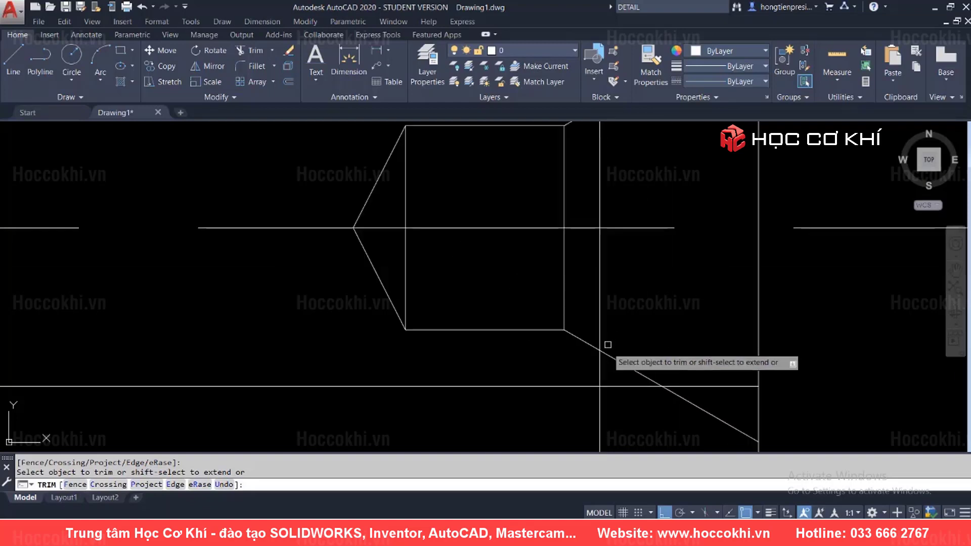
left_click(598, 374)
scroll(658, 303, "down", 3)
scroll(679, 284, "up", 1)
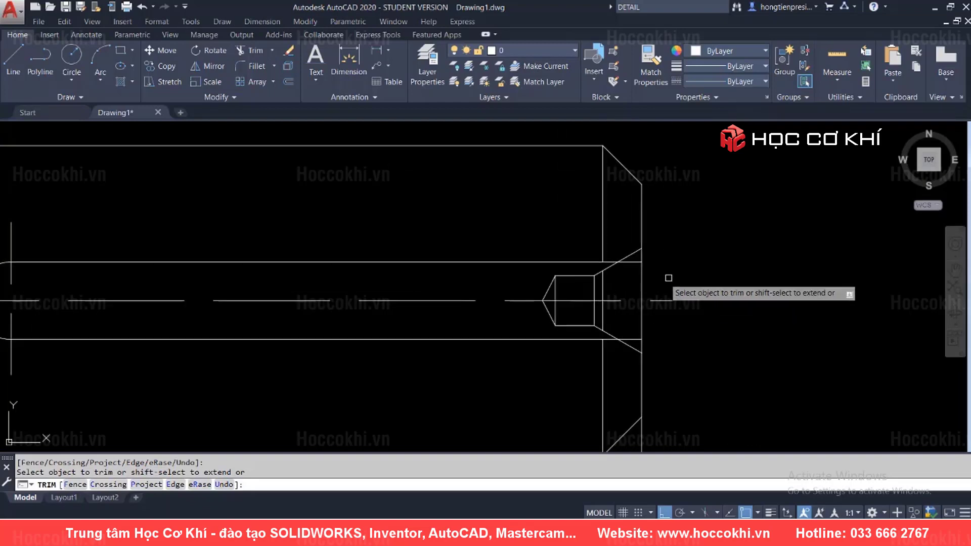
key("Escape")
key("alt+Tab")
key("alt+Tab")
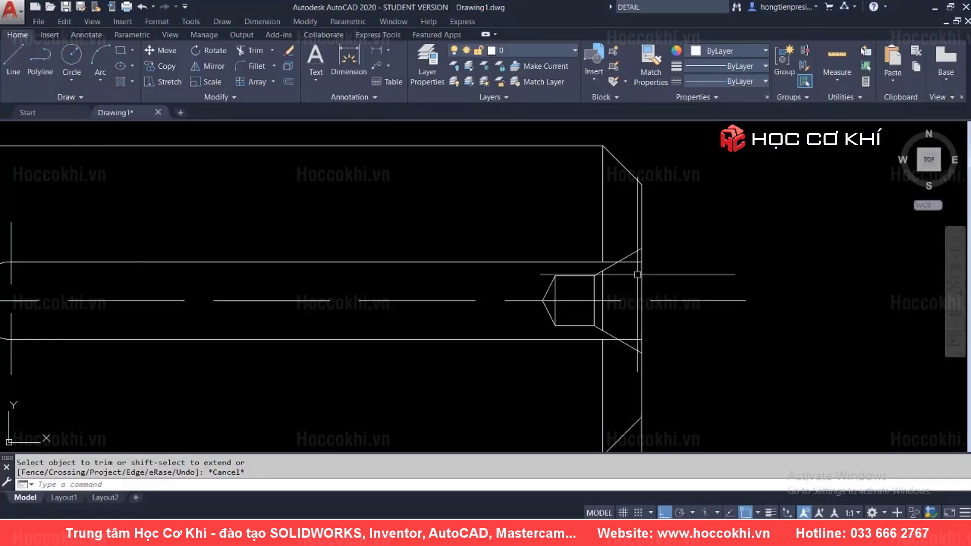
- Erase the vertical end line at the chamfer, then undo the deletion
left_click(594, 311)
type("e")
key("Return")
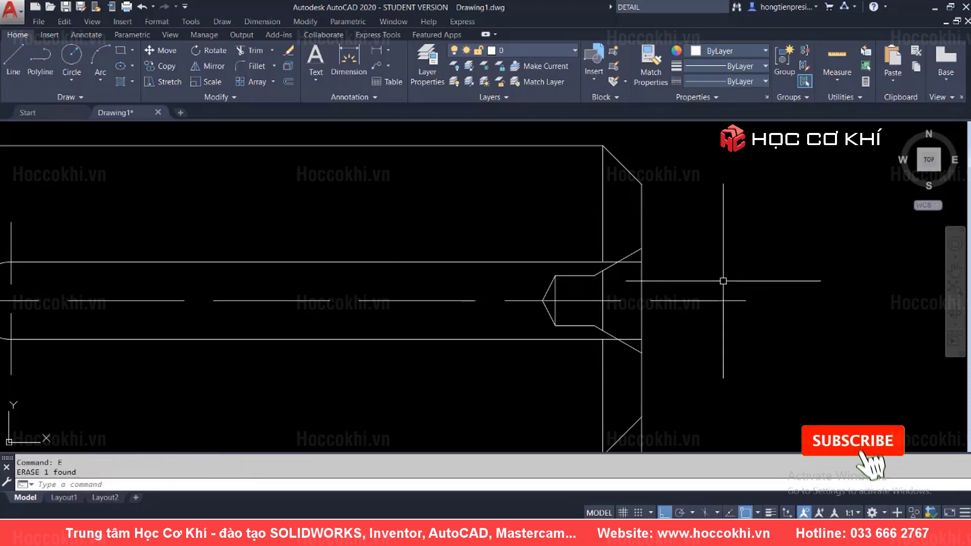
key("alt+Tab")
key("alt+Tab")
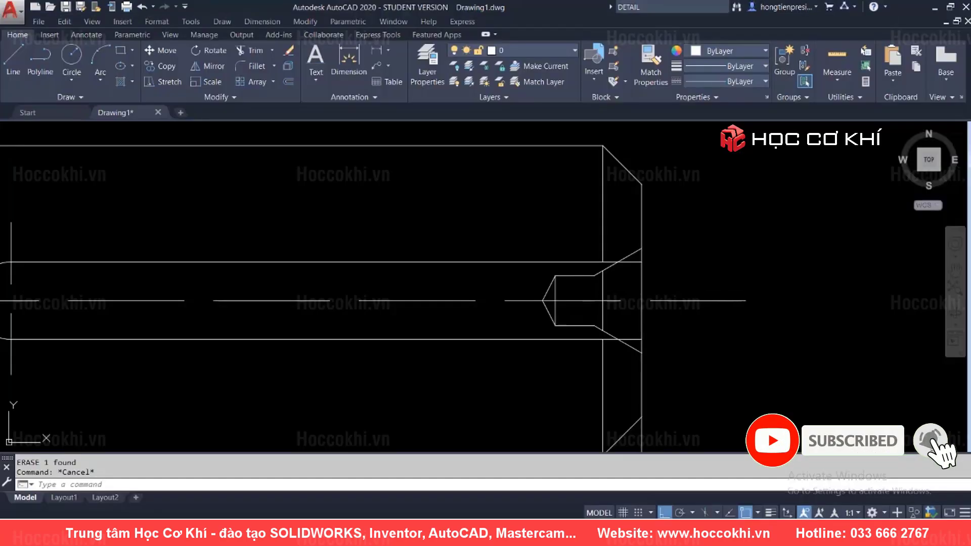
key("ctrl+z")
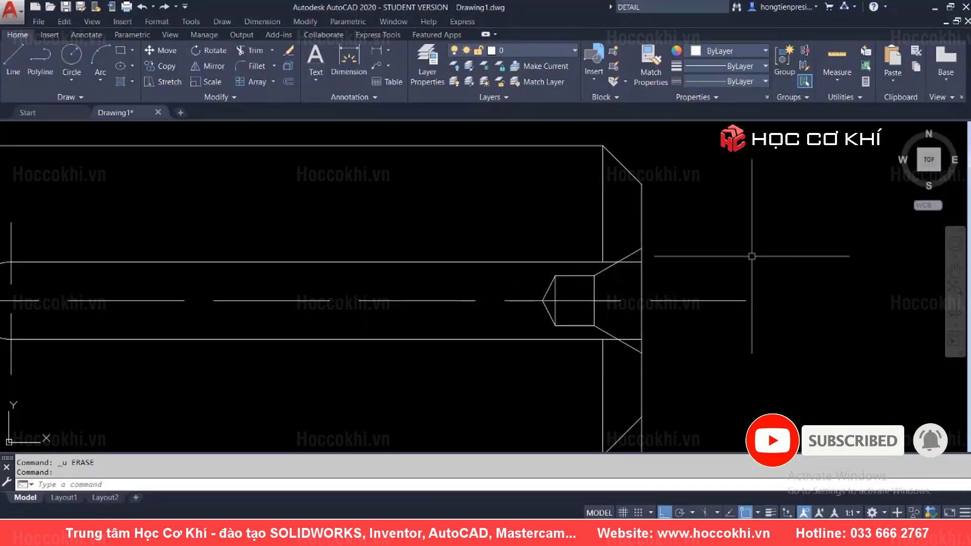
scroll(752, 257, "down", 3)
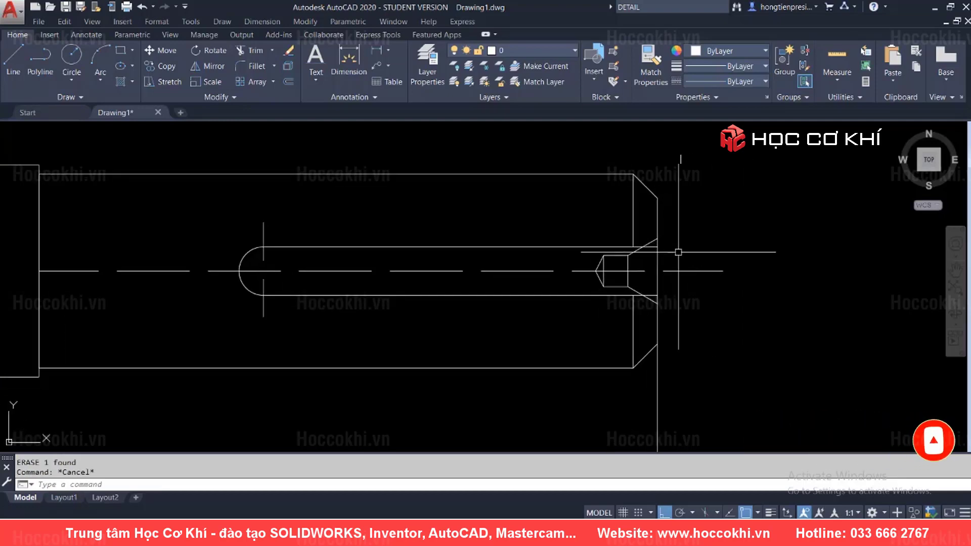
scroll(672, 231, "up", 3)
- Check the chamfer and adjacent vertical lines by selecting them, then view the whole shaft
left_click(657, 240)
scroll(678, 268, "up", 4)
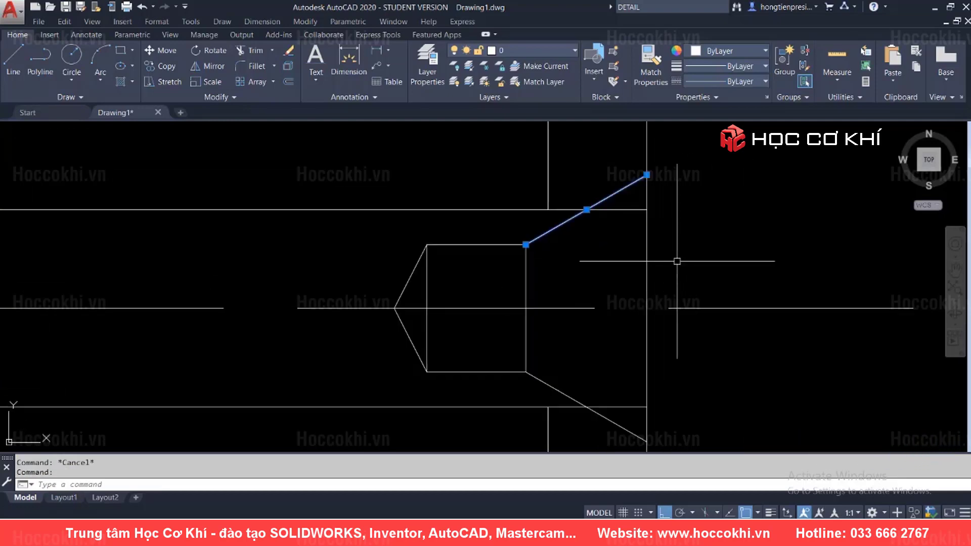
key("Escape")
left_click(548, 173)
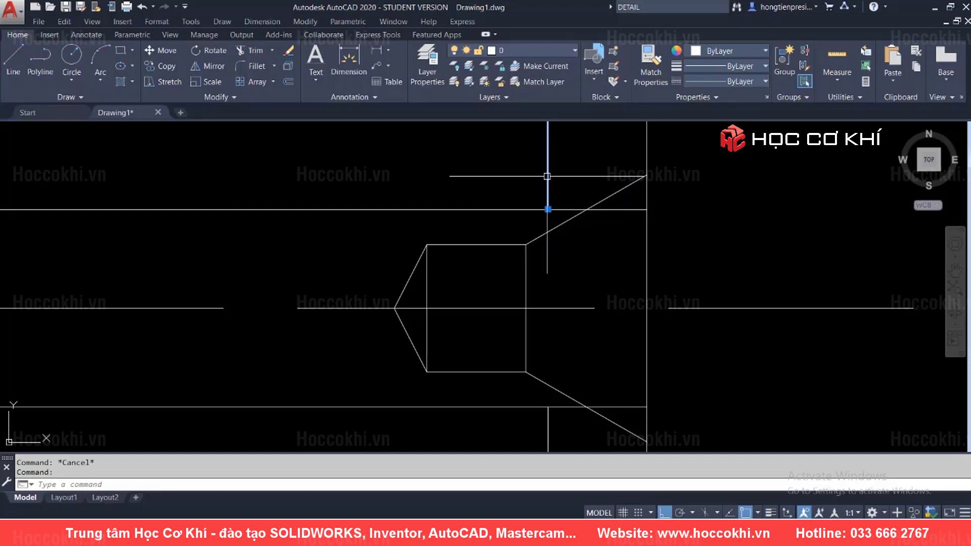
left_click(652, 177)
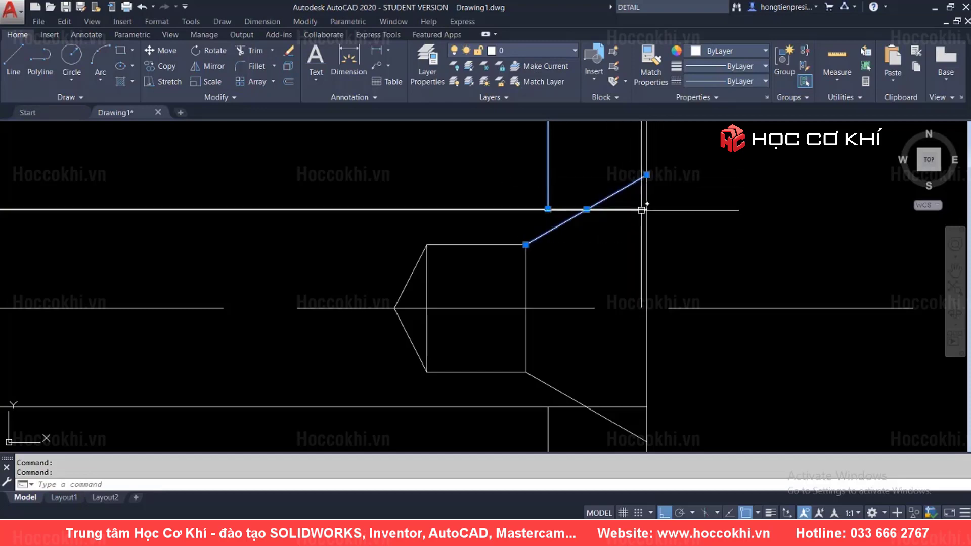
key("Escape")
left_click(649, 177)
scroll(648, 183, "down", 4)
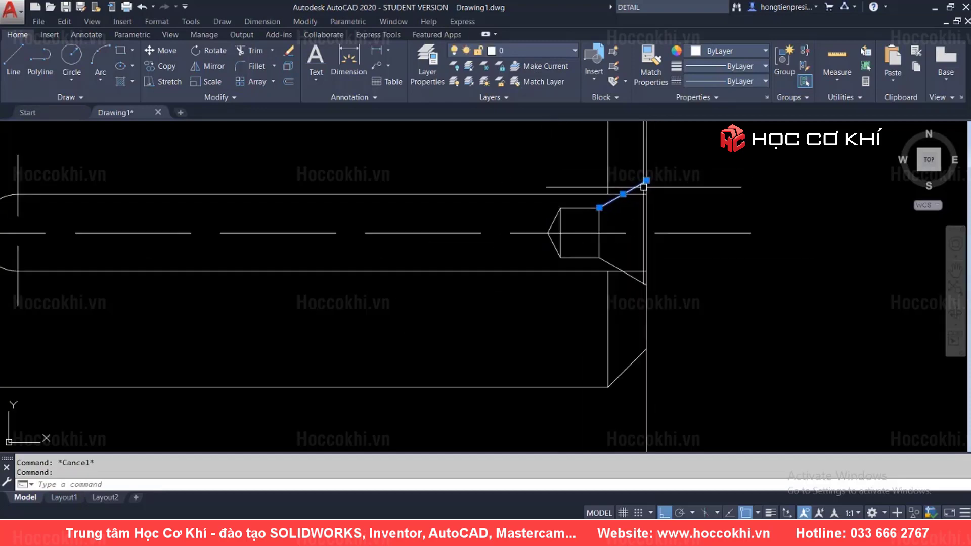
scroll(653, 187, "down", 3)
scroll(640, 192, "down", 3)
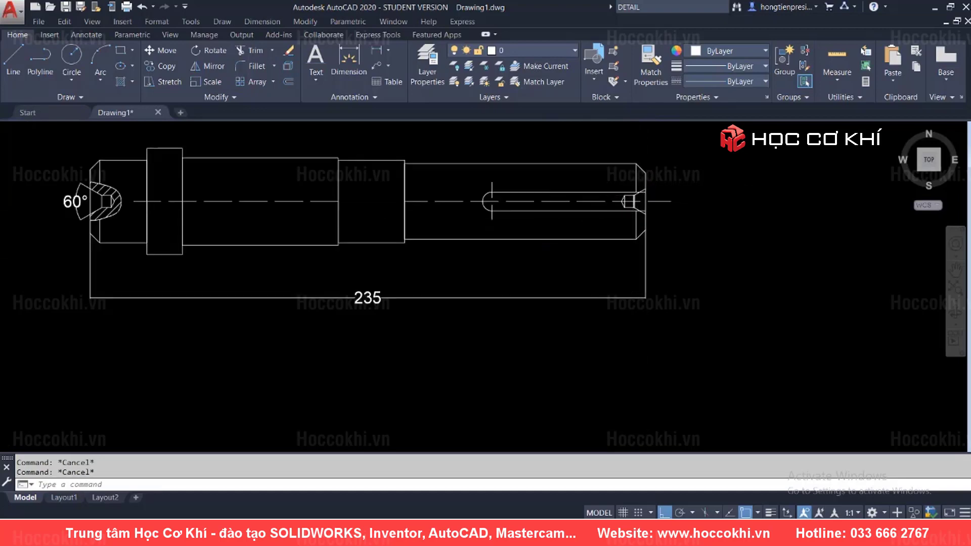
scroll(647, 202, "up", 2)
scroll(671, 222, "down", 2)
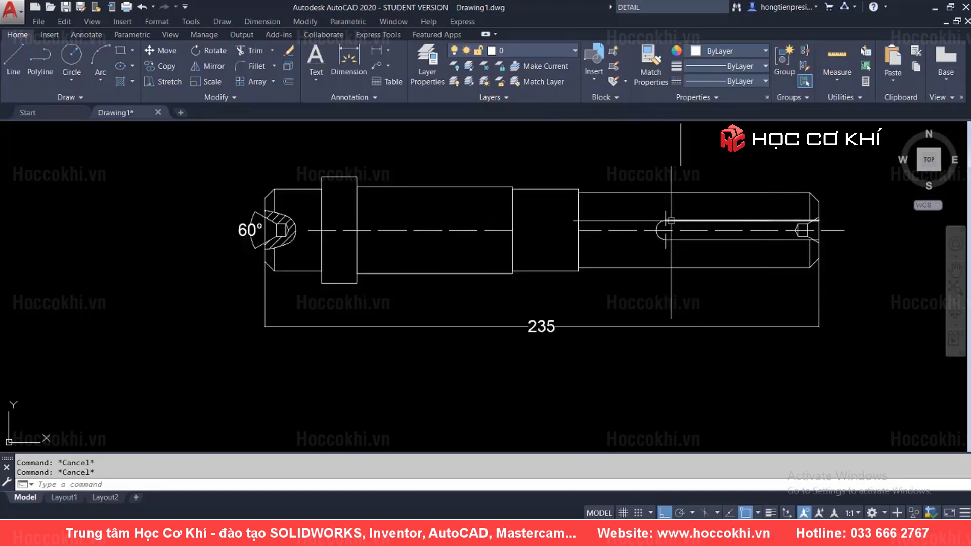
middle_click_drag(671, 221, 687, 228)
key("alt+Tab")
key("alt+Tab")
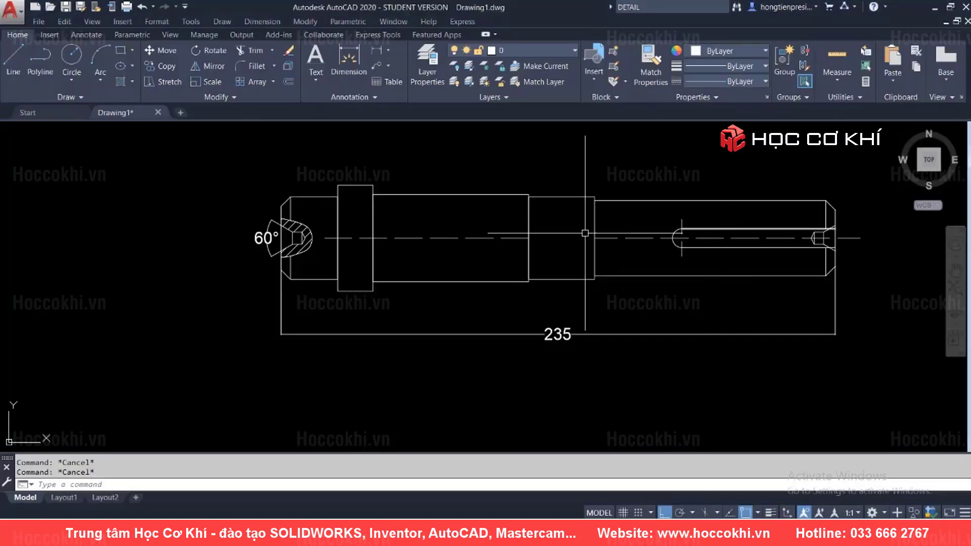
key("alt+Tab")
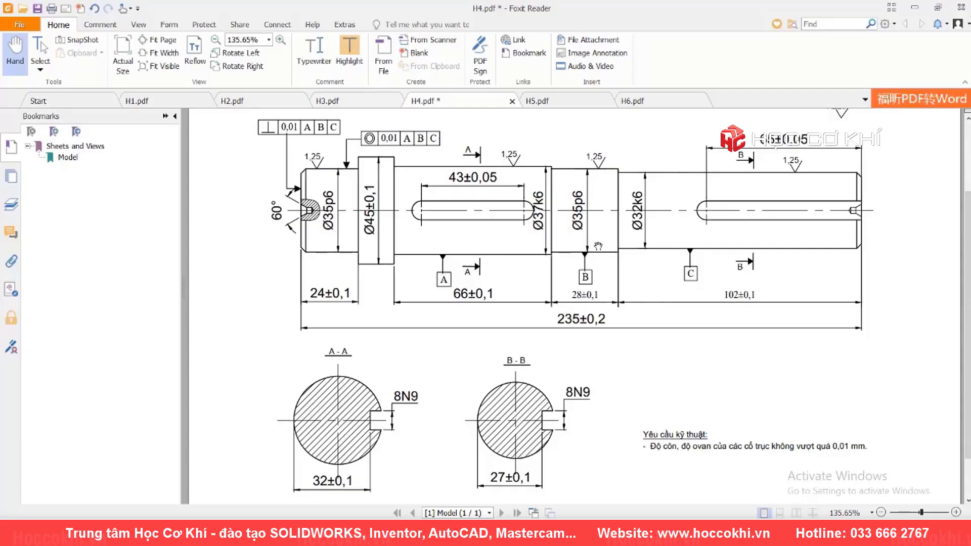
key("alt+Tab")
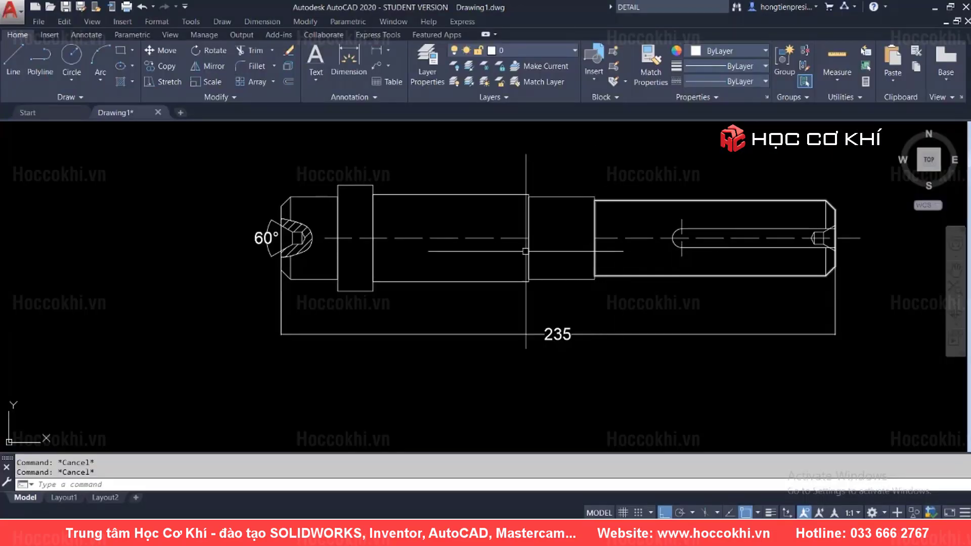
middle_click_drag(582, 243, 594, 256)
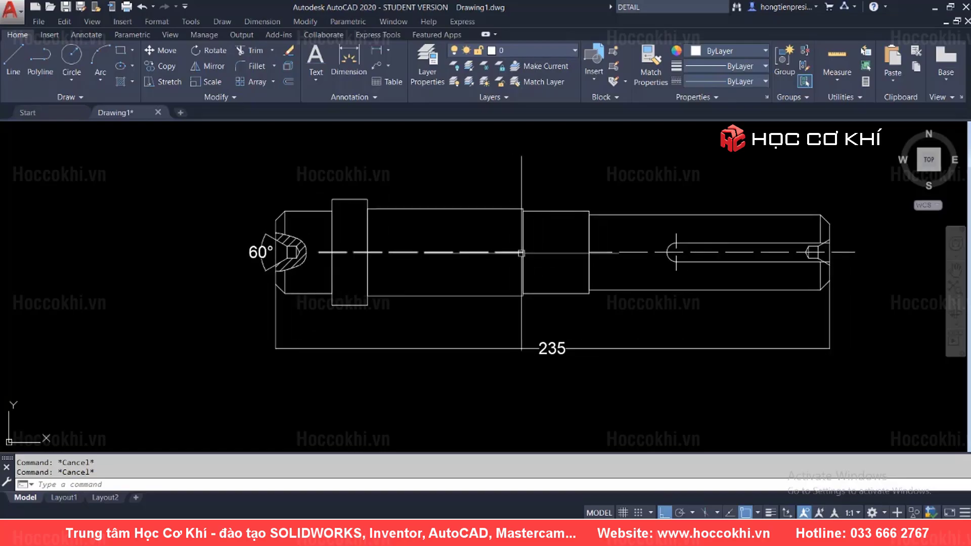
key("alt+Tab")
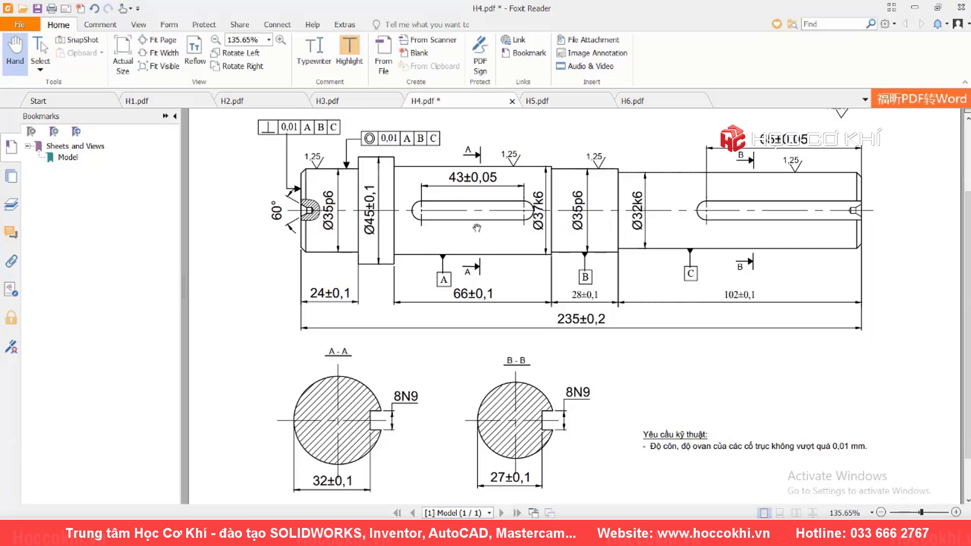
key("alt+Tab")
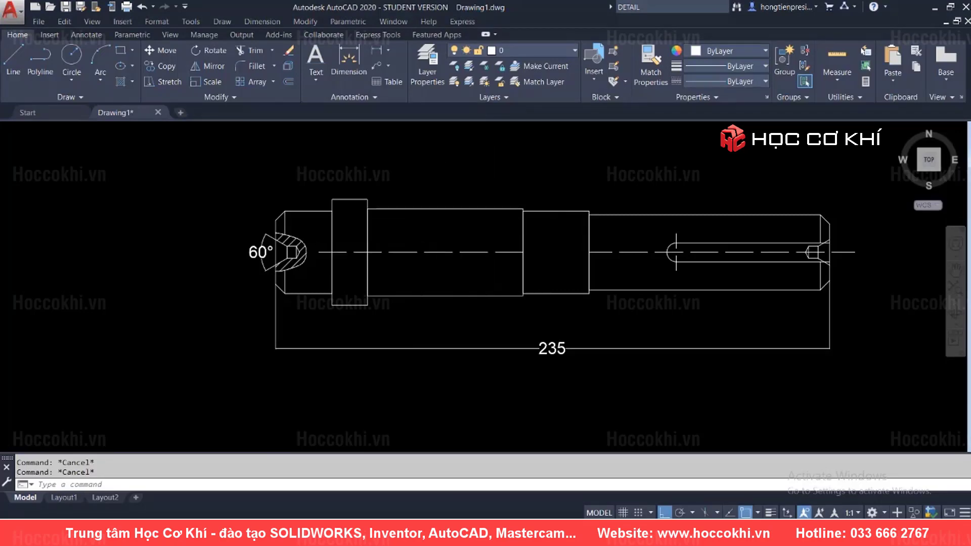
- Draw a guide line from the collar edge: 11.5 along the axis, then 4 up and 8 down
scroll(413, 245, "up", 2)
type("l")
key("Return")
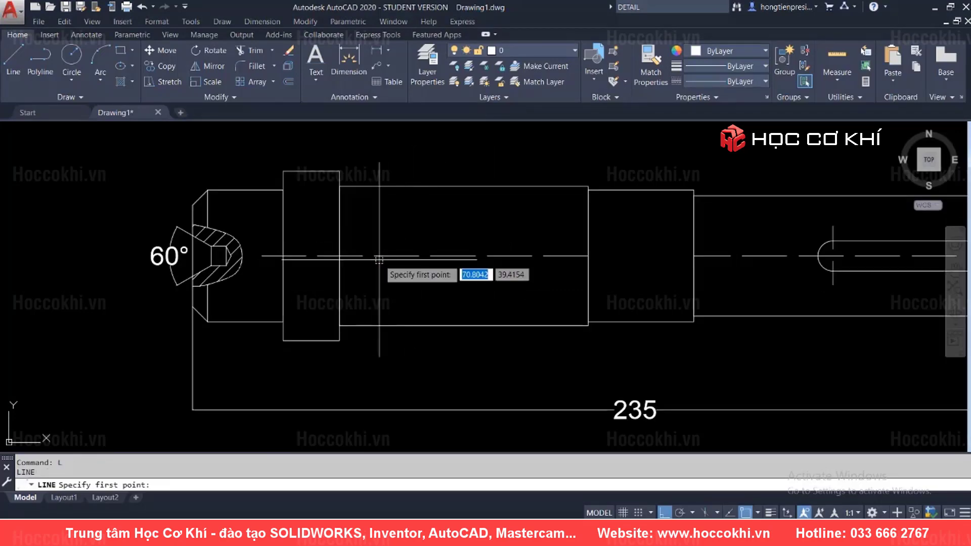
key("alt+Tab")
key("alt+Tab")
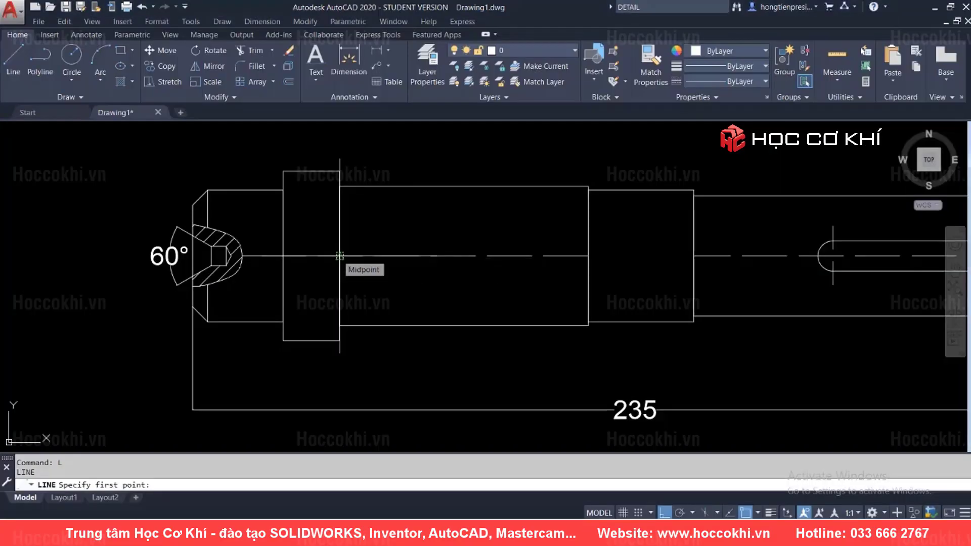
left_click(340, 256)
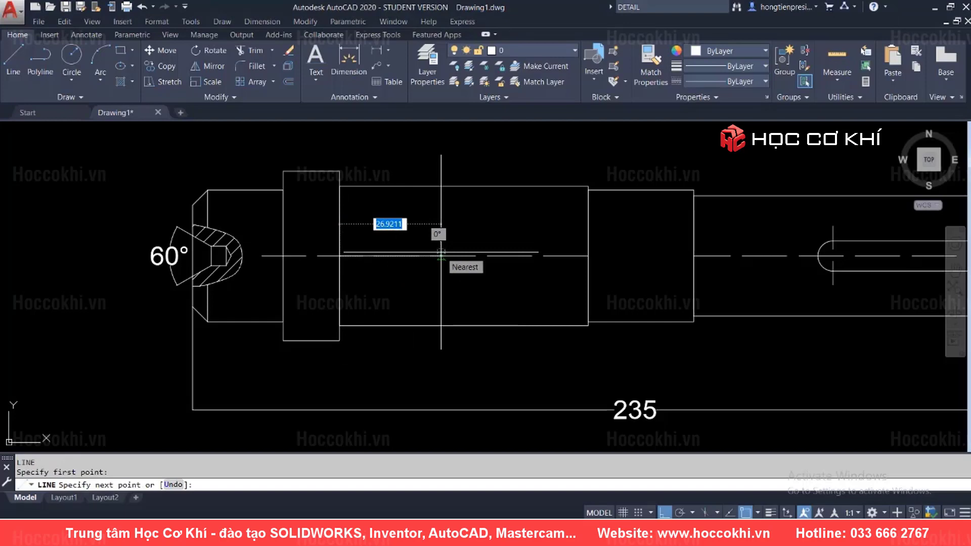
key("Return")
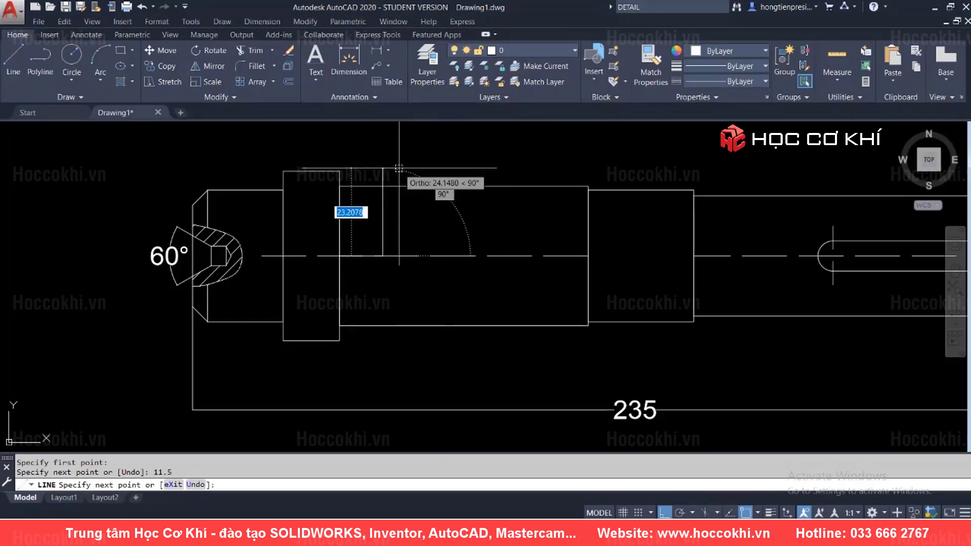
key("alt+Tab")
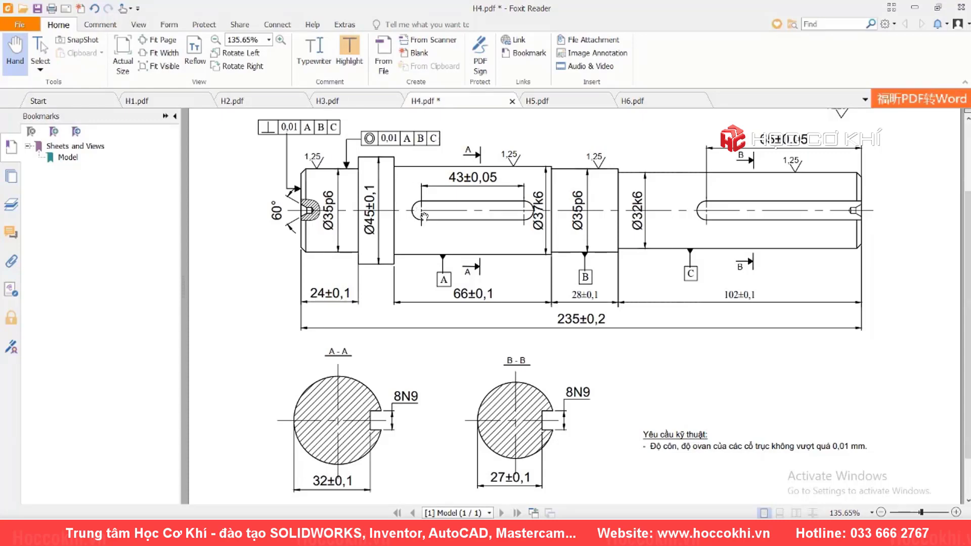
key("alt+Tab")
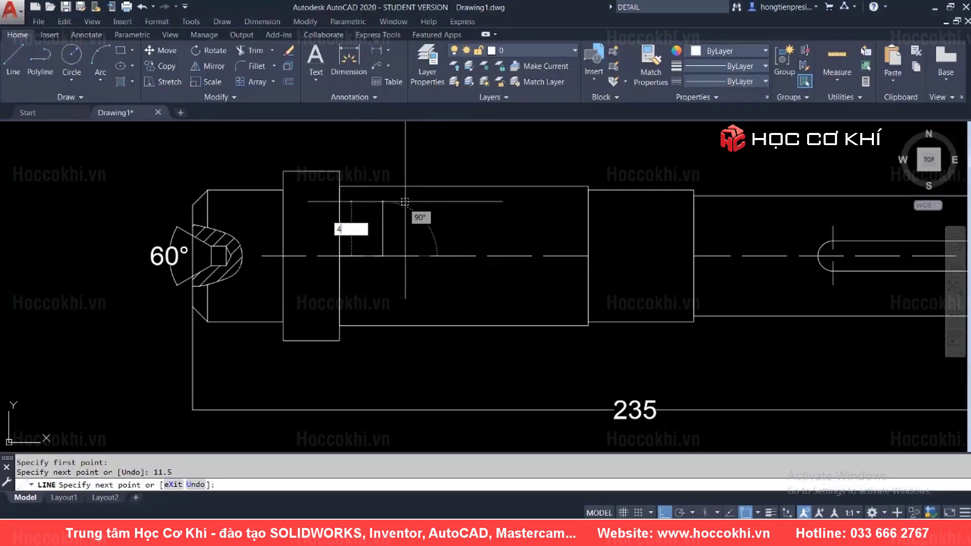
key("Return")
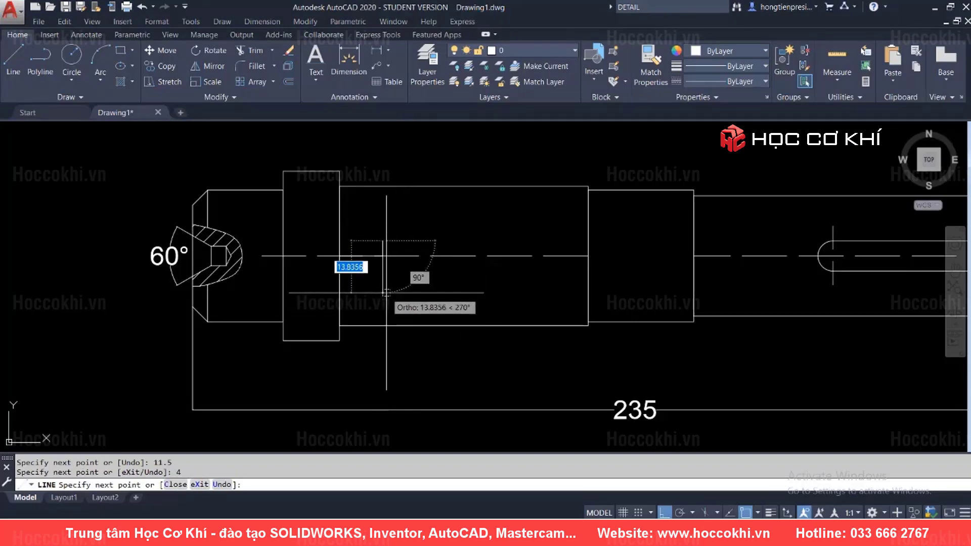
key("Return")
key("Escape")
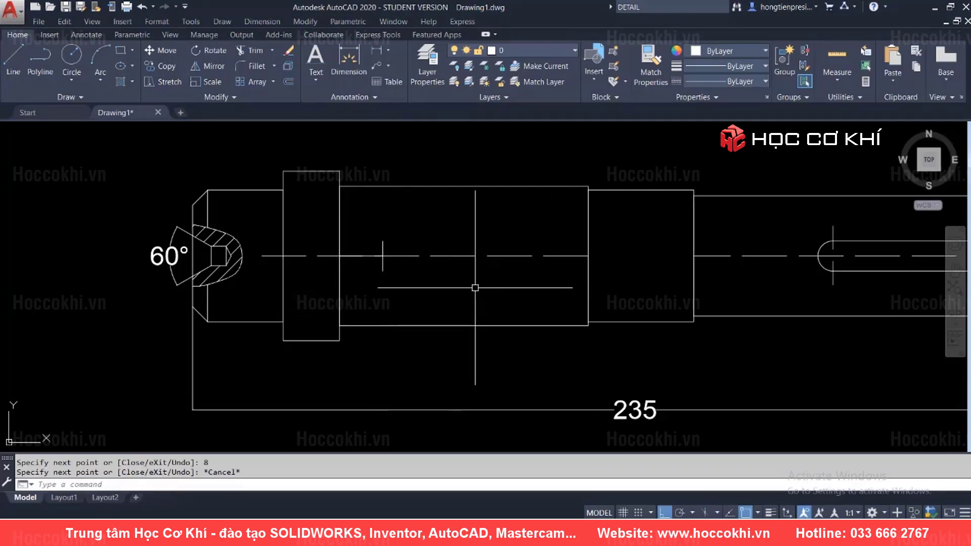
left_click(392, 273)
key("Escape")
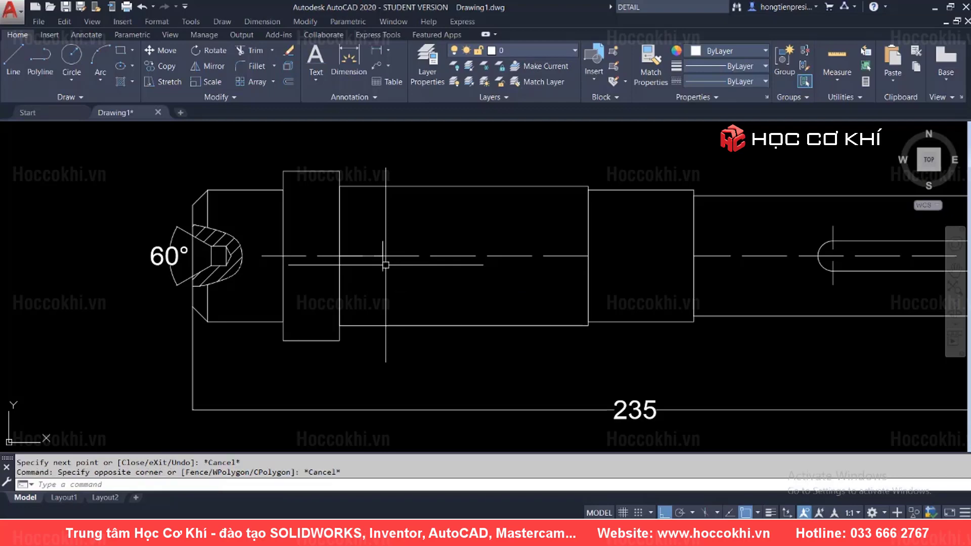
type("O")
- Offset the short vertical guide line 43 units right to mark the keyway's other end
key("Return")
key("Return")
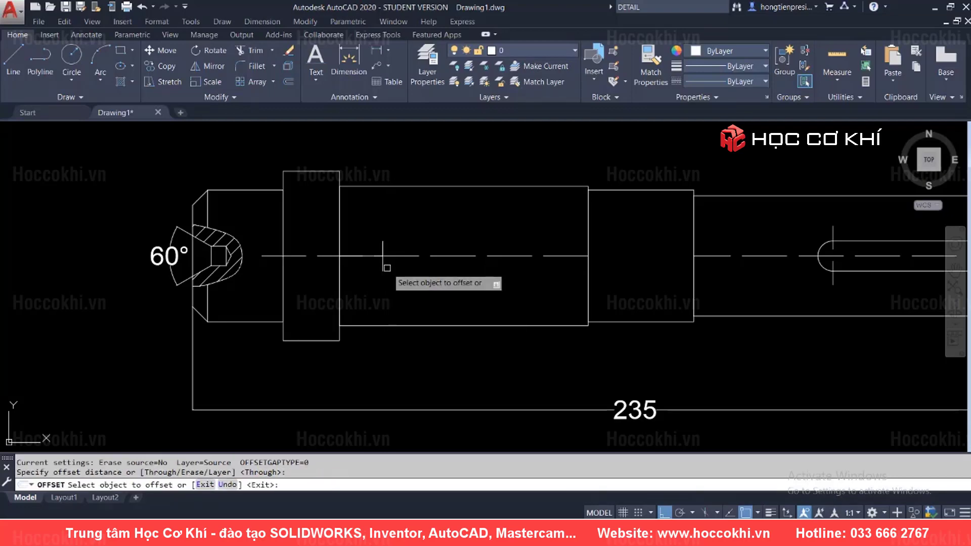
left_click(384, 264)
key("alt+Tab")
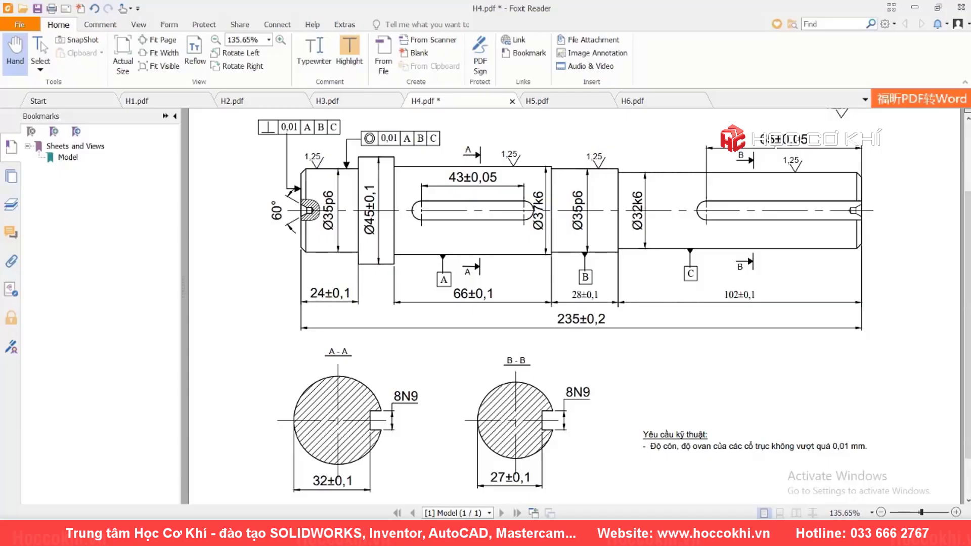
key("alt+Tab")
type("4")
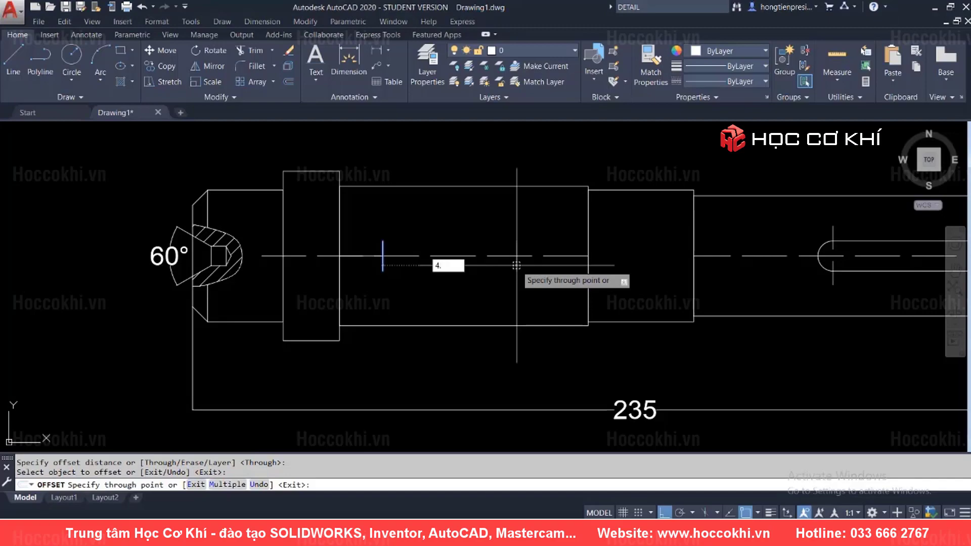
type("3")
key("Return")
key("alt+Tab")
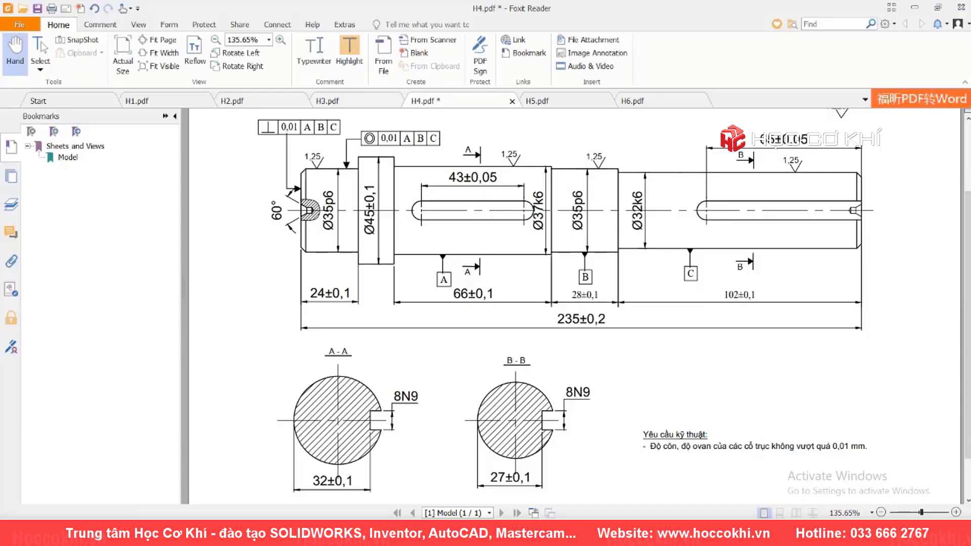
key("alt+Tab")
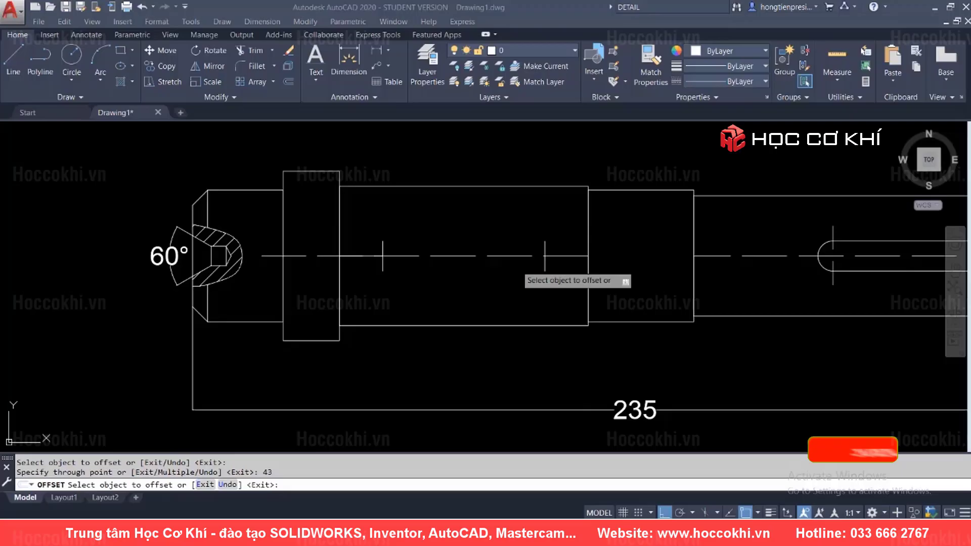
key("Escape")
key("alt+Tab")
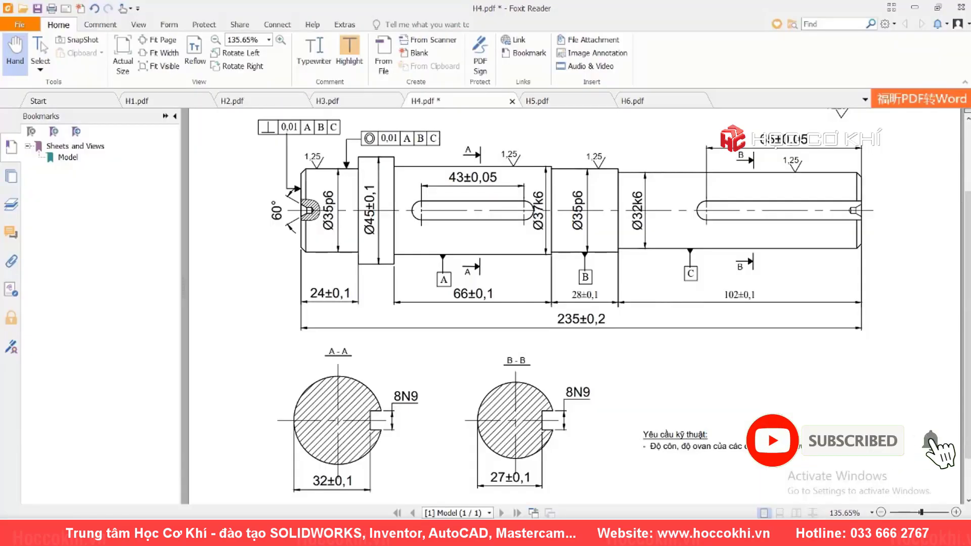
key("alt+Tab")
key("Escape")
- Draw the keyway's upper and lower edges between the two vertical guides
type("l")
key("Return")
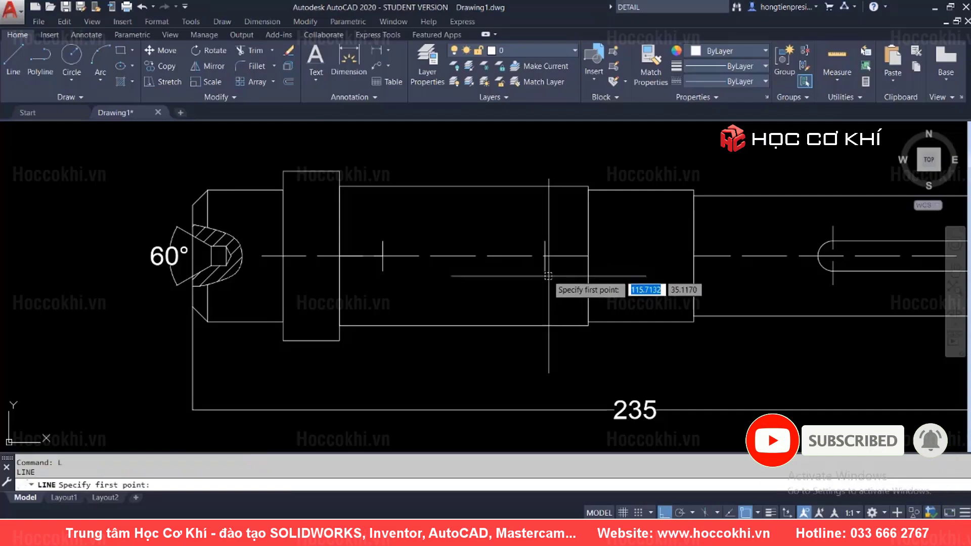
left_click(545, 272)
left_click(382, 272)
key("Escape")
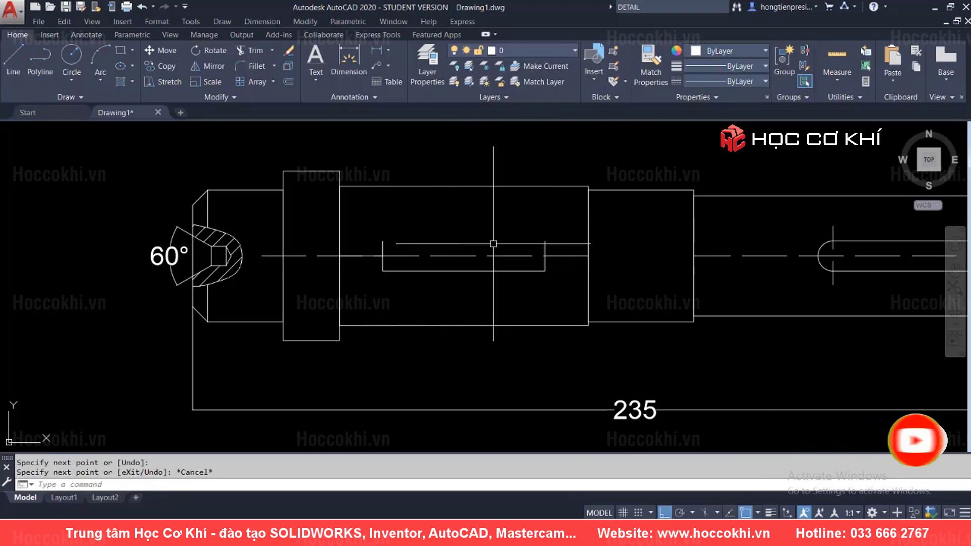
key("Return")
left_click(545, 241)
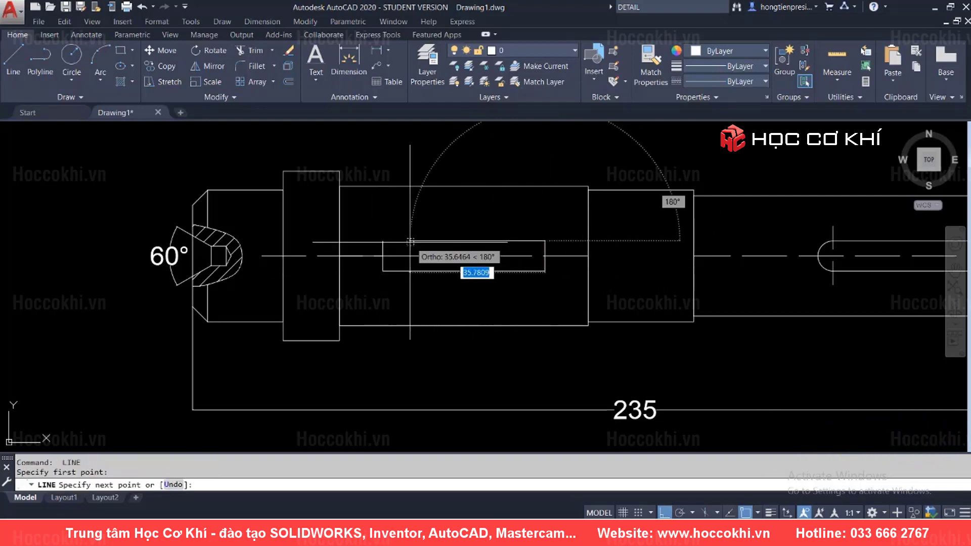
left_click(383, 241)
key("Escape")
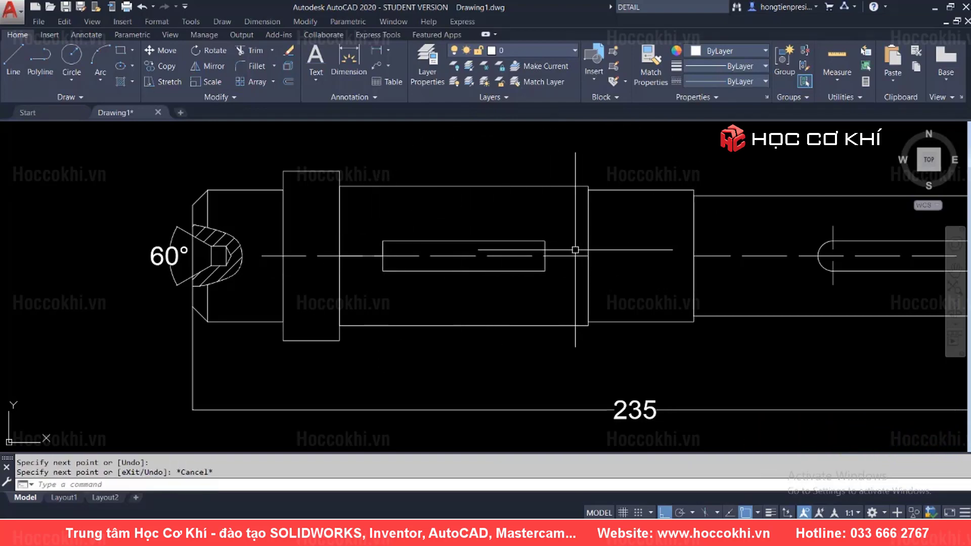
- Add a 43 keyway length dimension above the top edge, then undo it
key("alt+Tab")
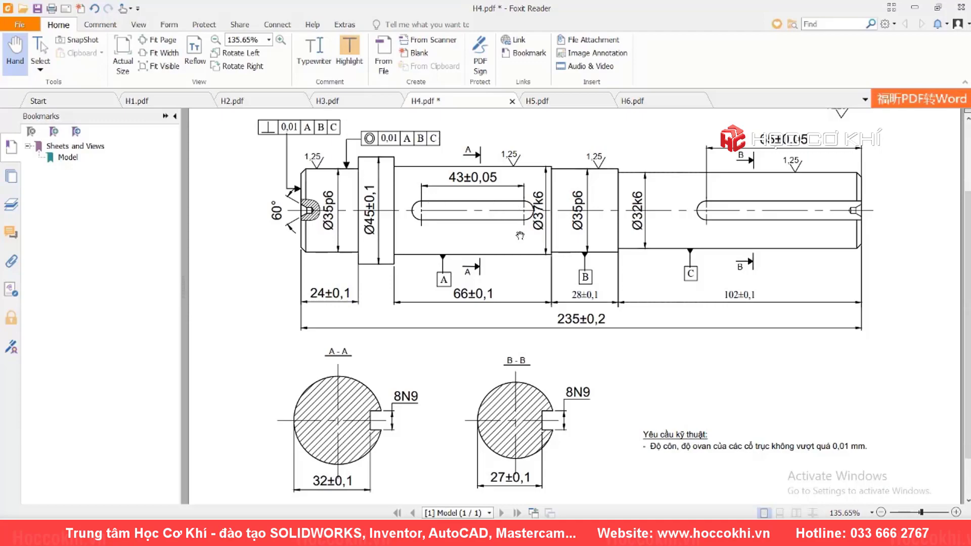
key("alt+Tab")
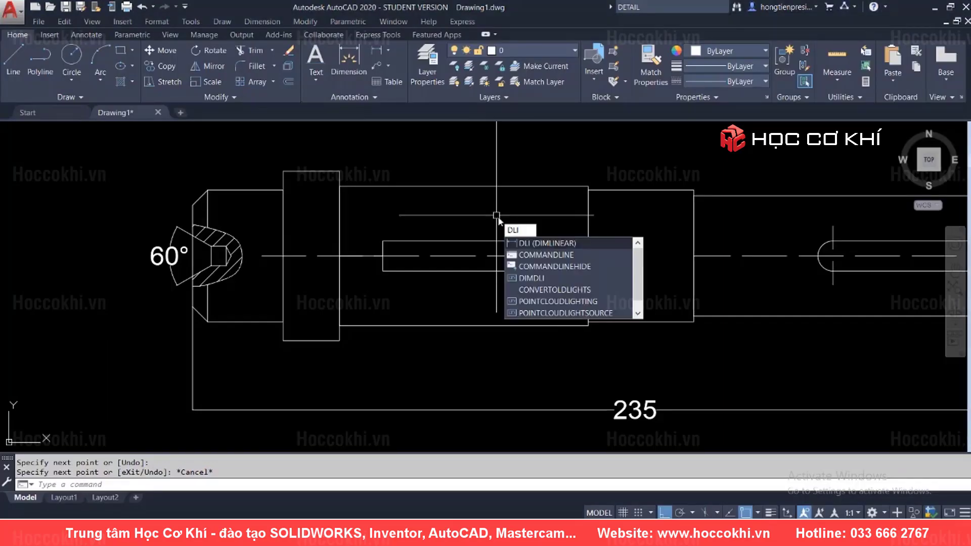
key("Return")
key("Return")
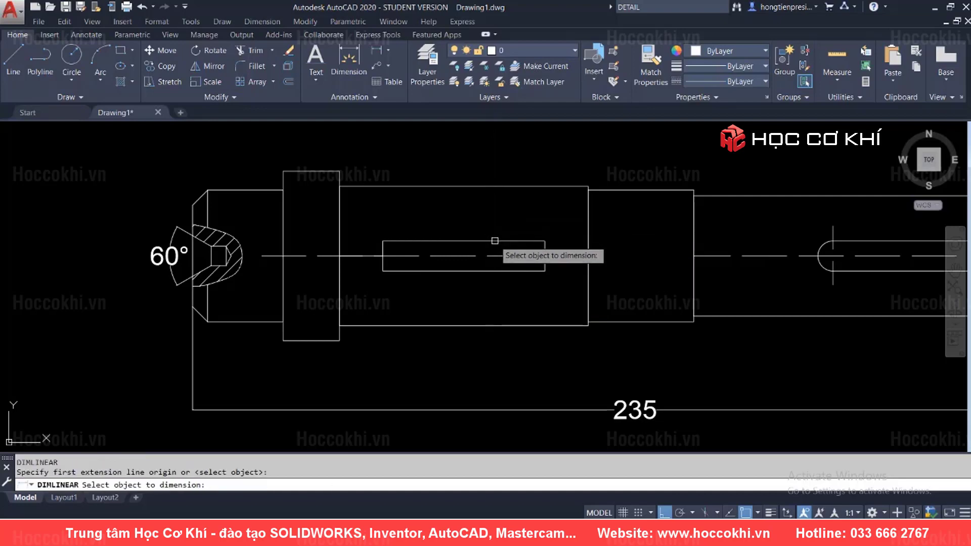
left_click(541, 241)
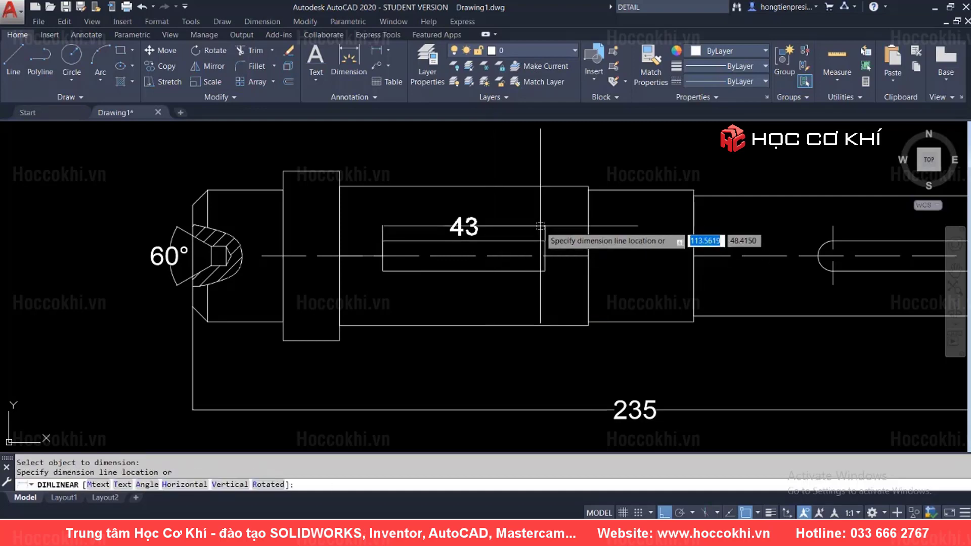
left_click(541, 226)
key("Escape")
scroll(502, 237, "up", 2)
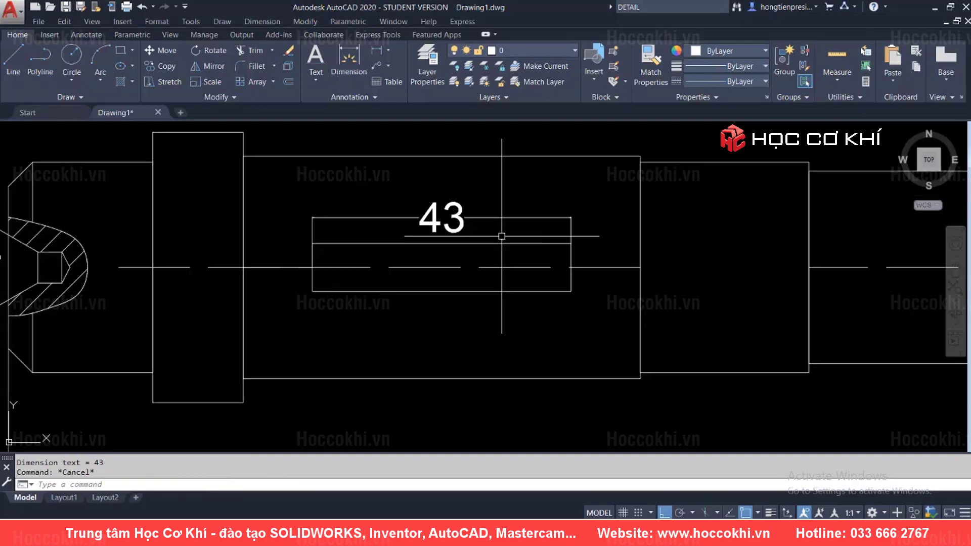
key("ctrl+z")
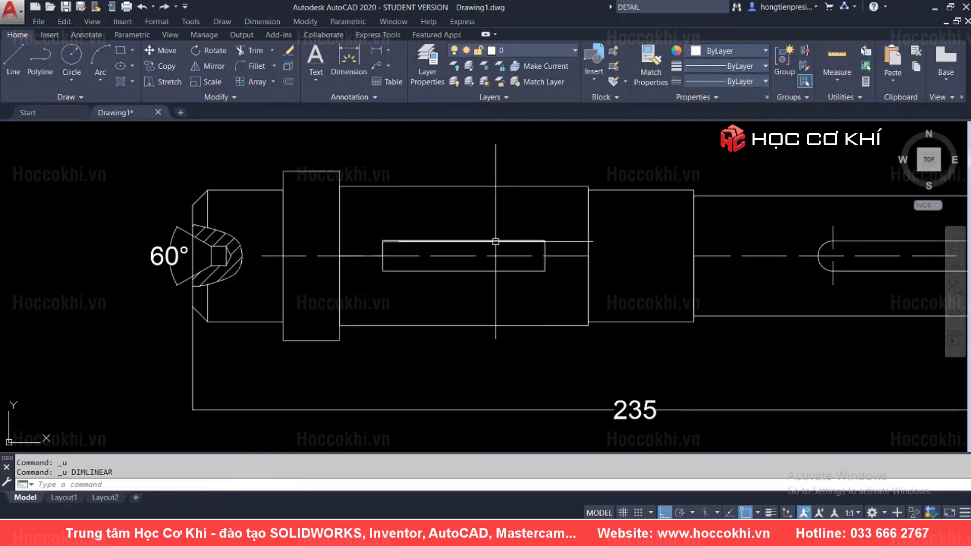
type("c")
key("Return")
- Draw radius-4 circles centred on both ends of the keyway
left_click(383, 256)
key("Return")
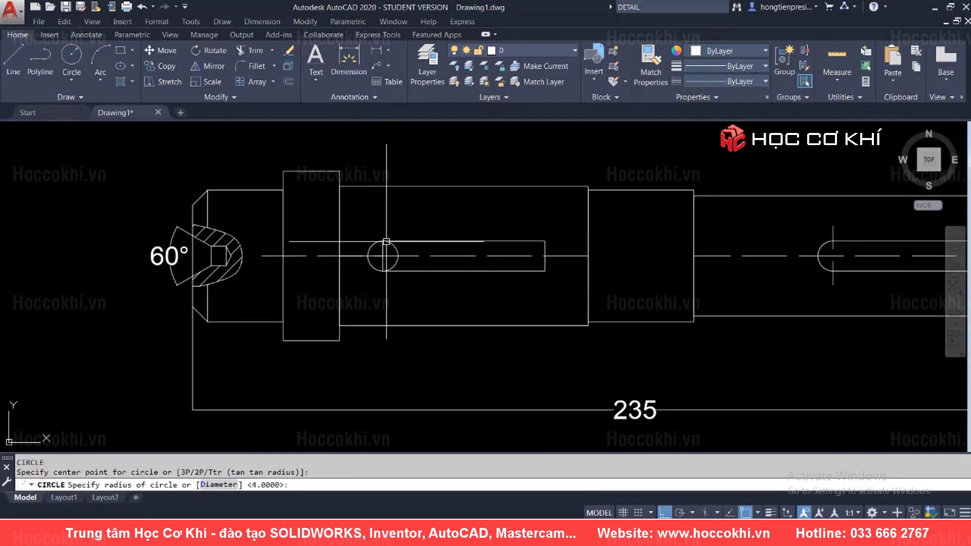
key("Escape")
left_click(544, 256)
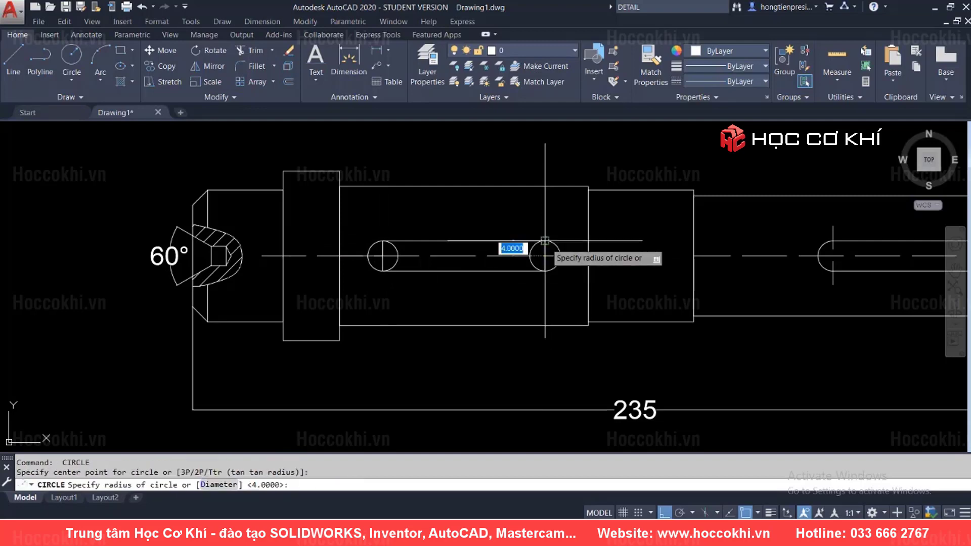
key("Return")
key("Escape")
scroll(438, 252, "up", 2)
type("tr")
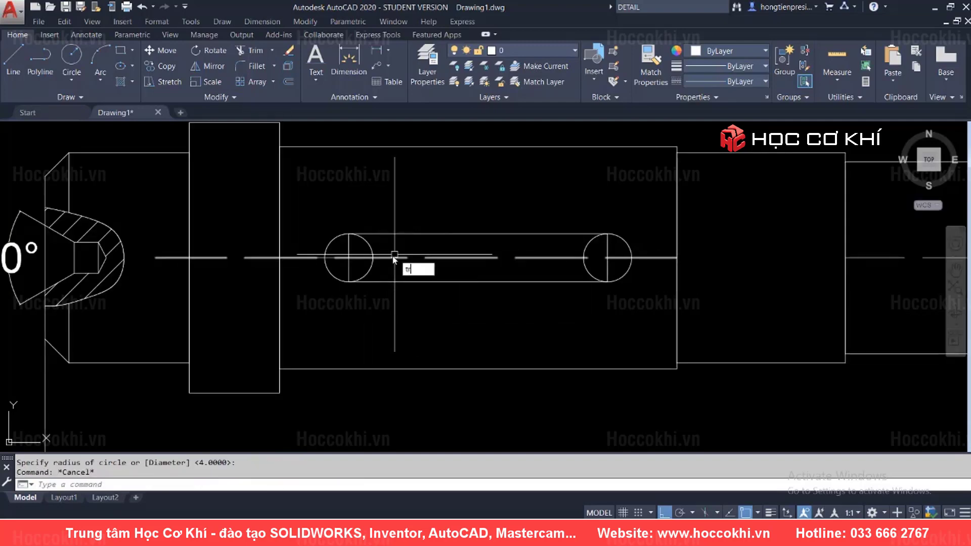
- Trim away both circles' inner arcs, leaving rounded ends on the slot
key("Return")
scroll(395, 258, "up", 2)
left_click(336, 267)
left_click(389, 278)
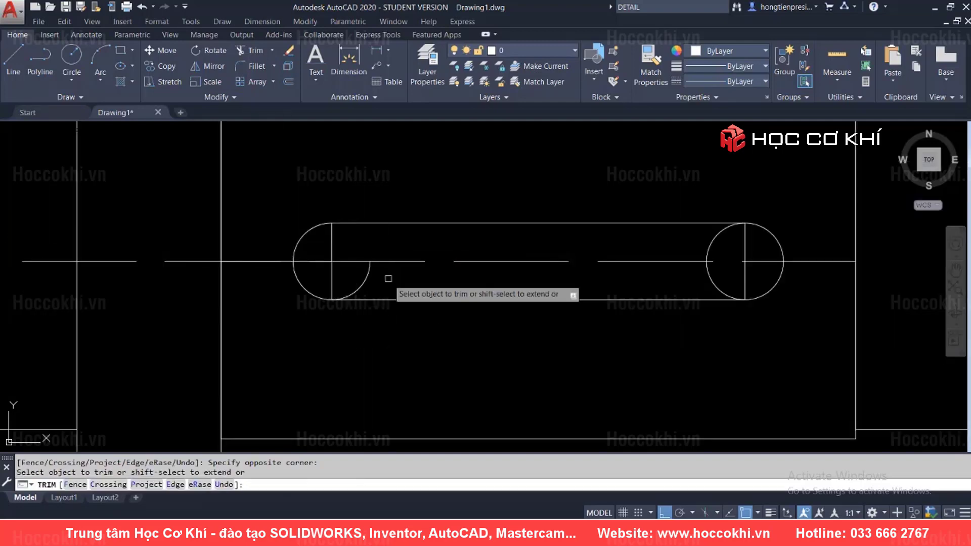
left_click(714, 276)
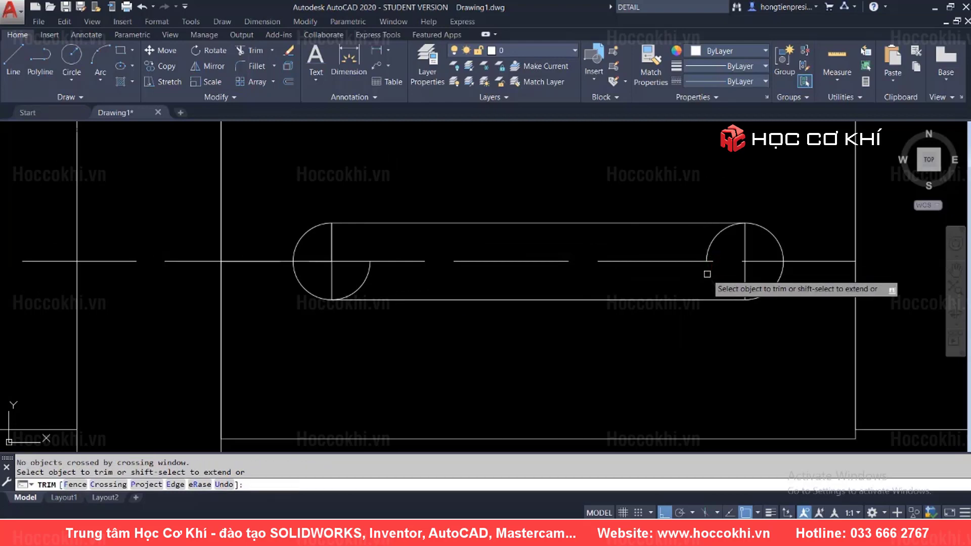
key("Escape")
left_click(707, 248)
key("Escape")
type("tr")
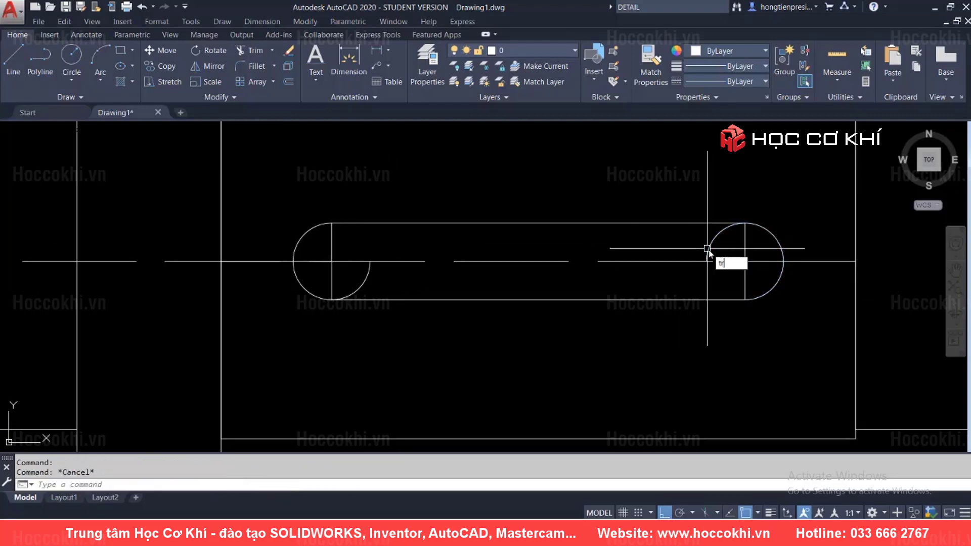
key("Return")
left_click(707, 248)
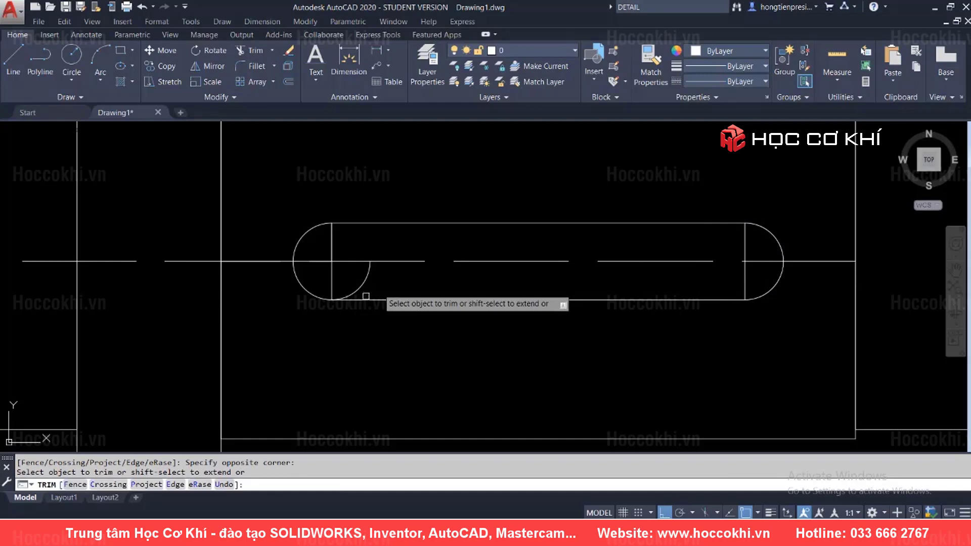
left_click(348, 278)
key("Escape")
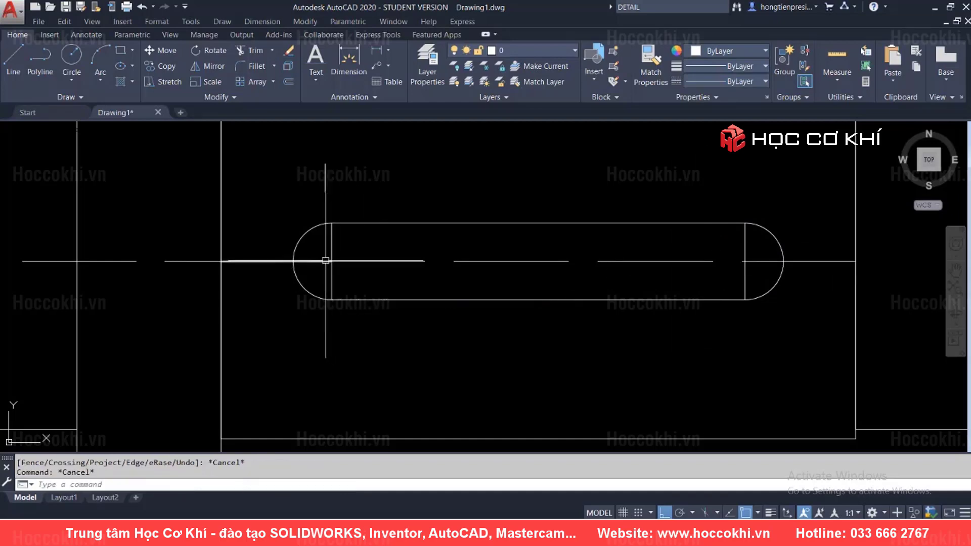
left_click(332, 258)
- Stretch the left and right vertical centre lines up and down past the keyway ends
left_click(332, 223)
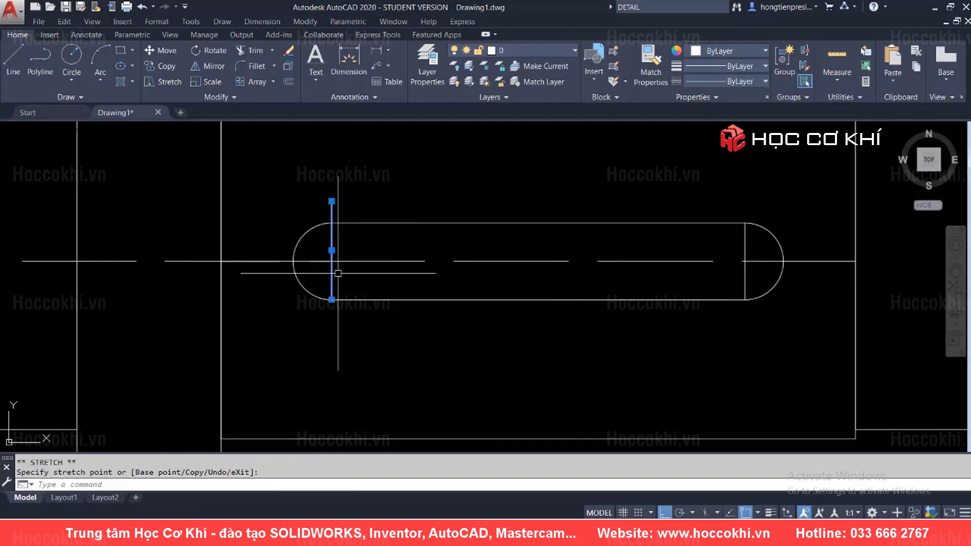
left_click(332, 326)
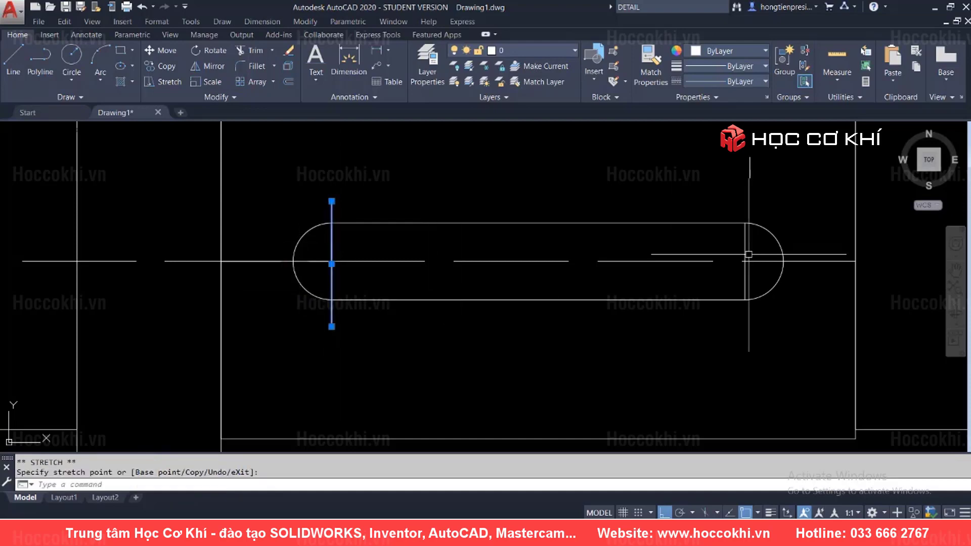
left_click(746, 235)
left_click(745, 194)
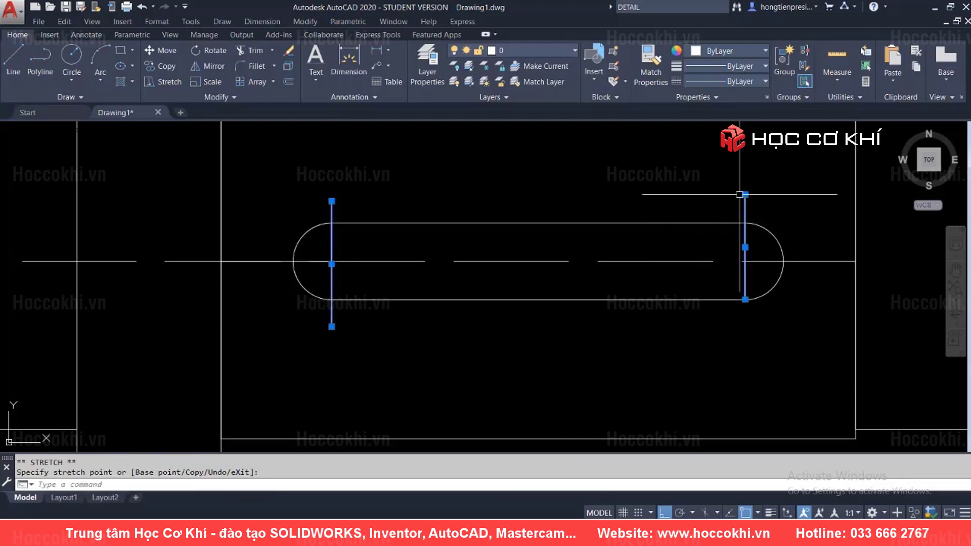
left_click(745, 323)
key("Escape")
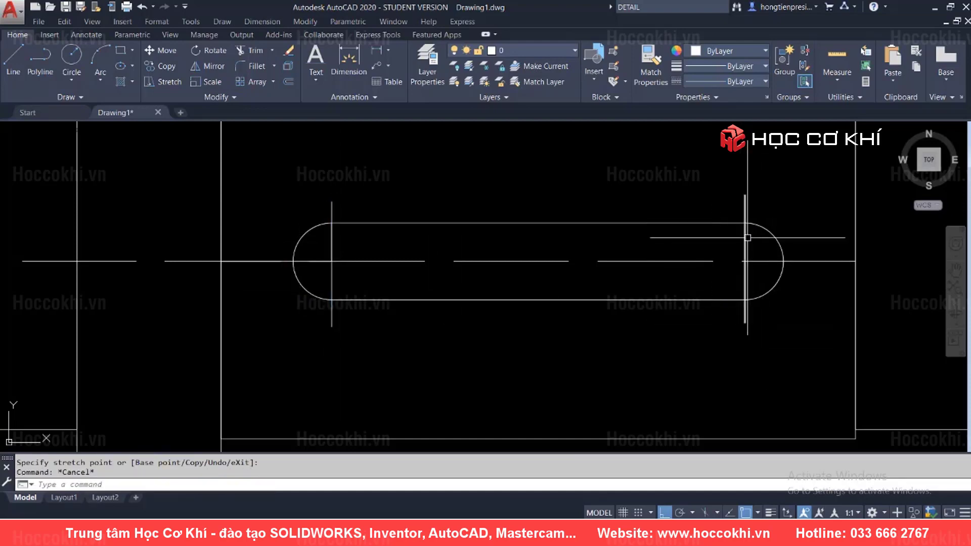
- Put the vertical centre lines on the nettam layer
left_click(332, 233)
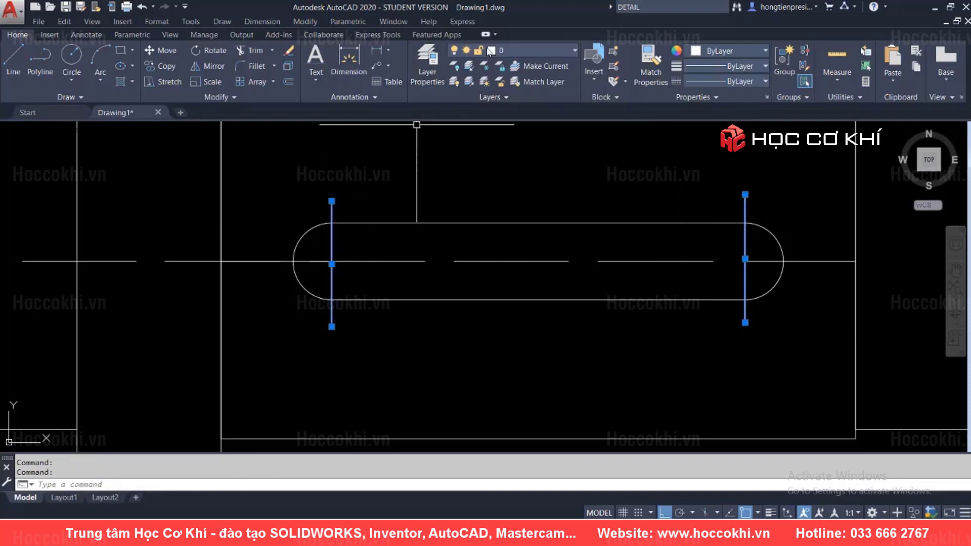
left_click(500, 51)
left_click(514, 79)
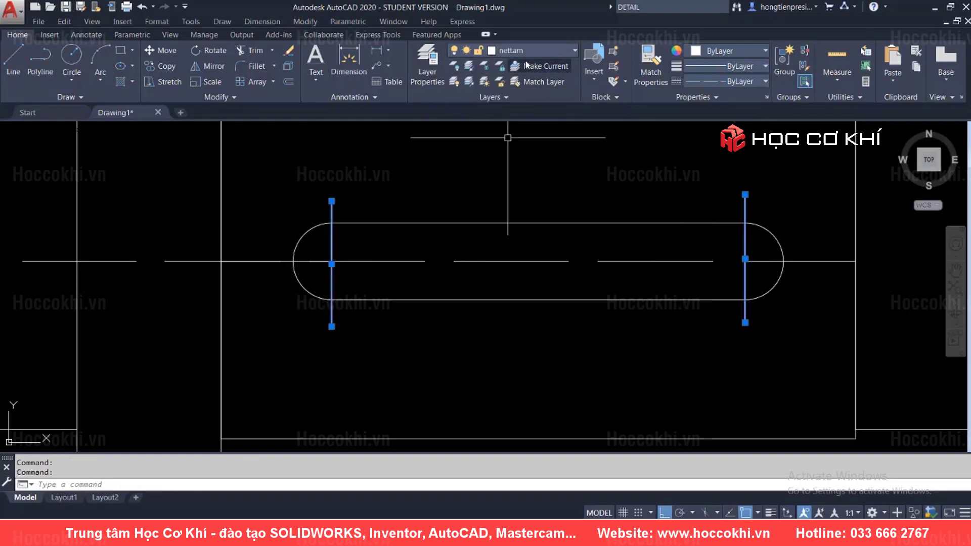
key("Escape")
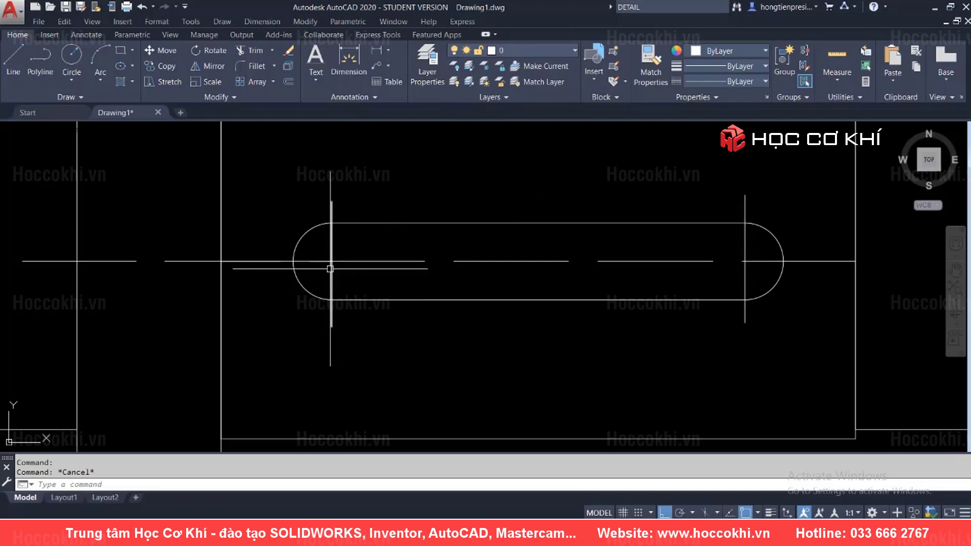
- Extend the lower ends of both vertical centre lines further down
left_click(332, 268)
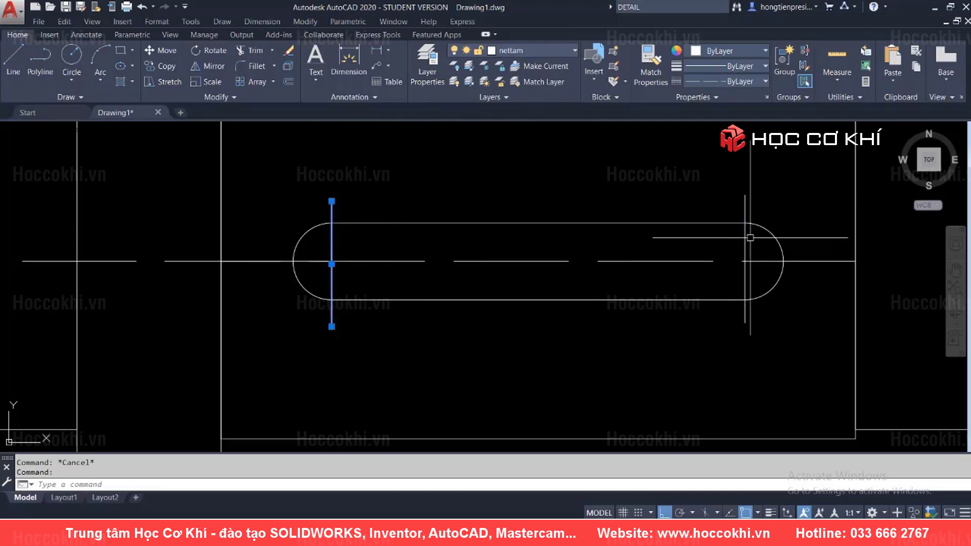
left_click(746, 311)
left_click(745, 322)
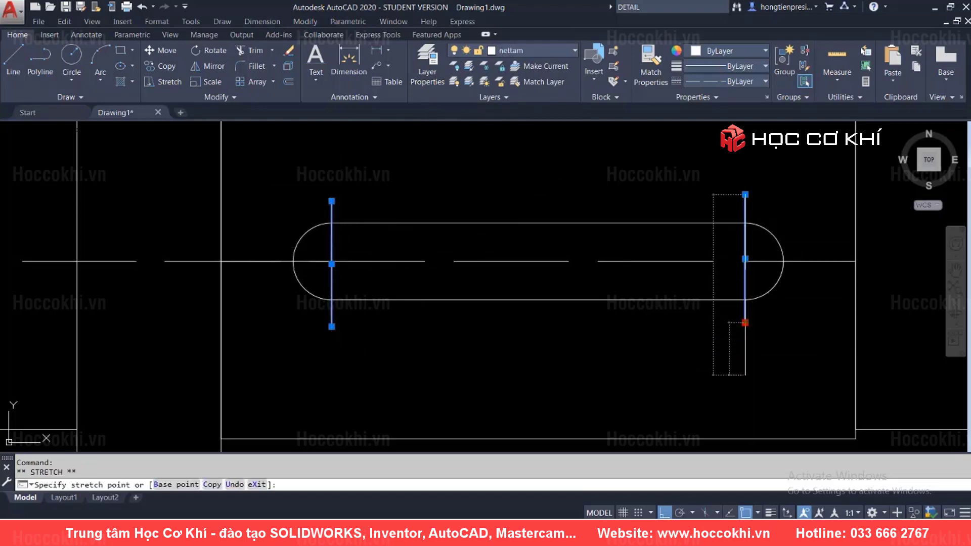
left_click(332, 326)
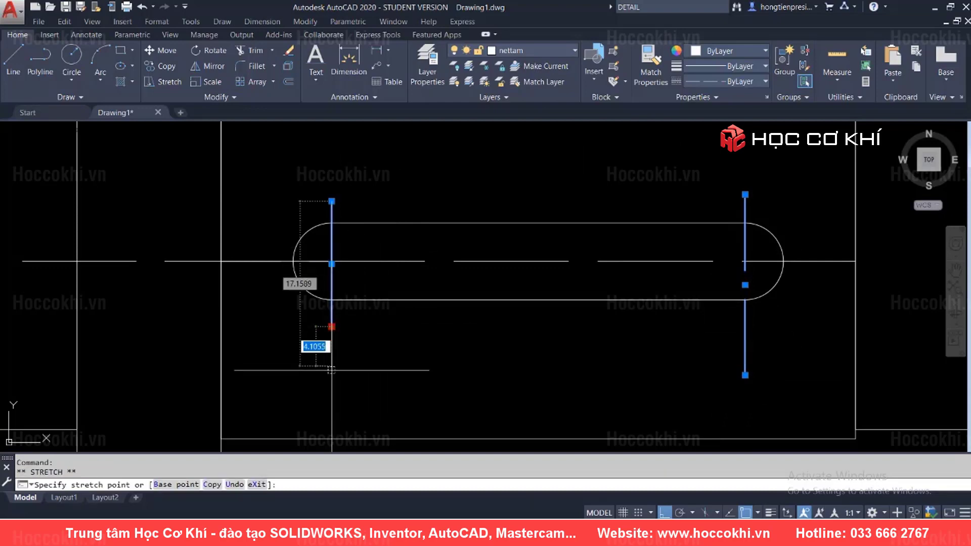
left_click(332, 371)
key("Escape")
- Zoom the view, then bring up the H4.pdf reference drawing
scroll(455, 283, "down", 3)
scroll(411, 325, "up", 1)
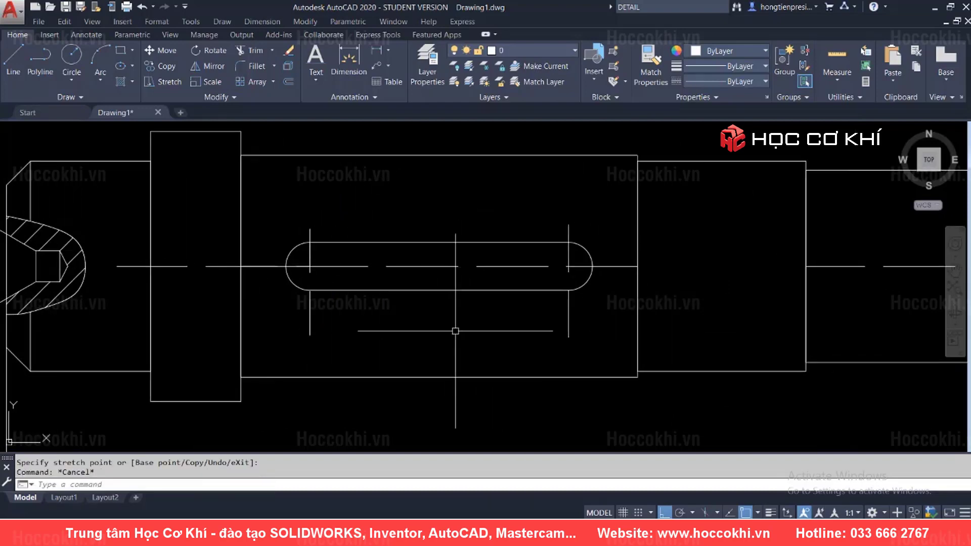
scroll(252, 295, "down", 2)
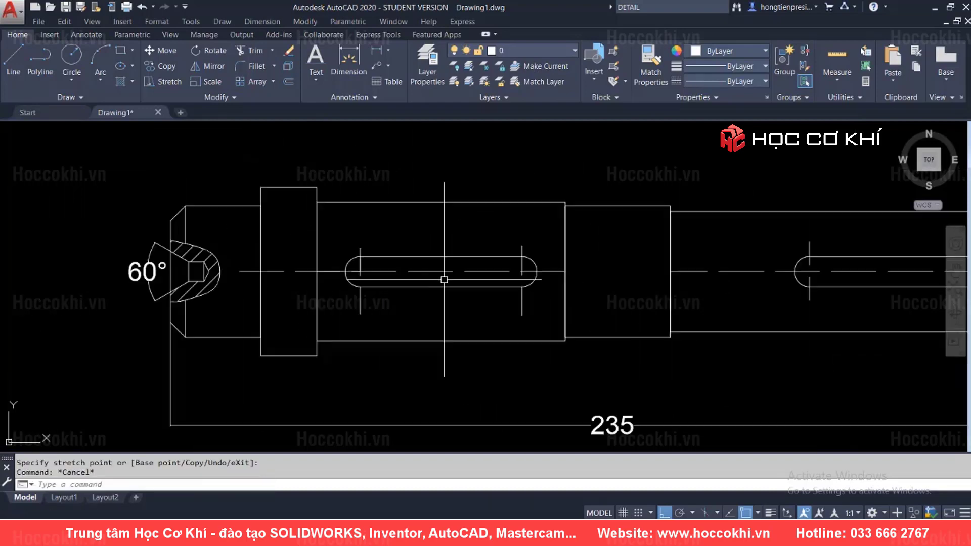
key("alt+Tab")
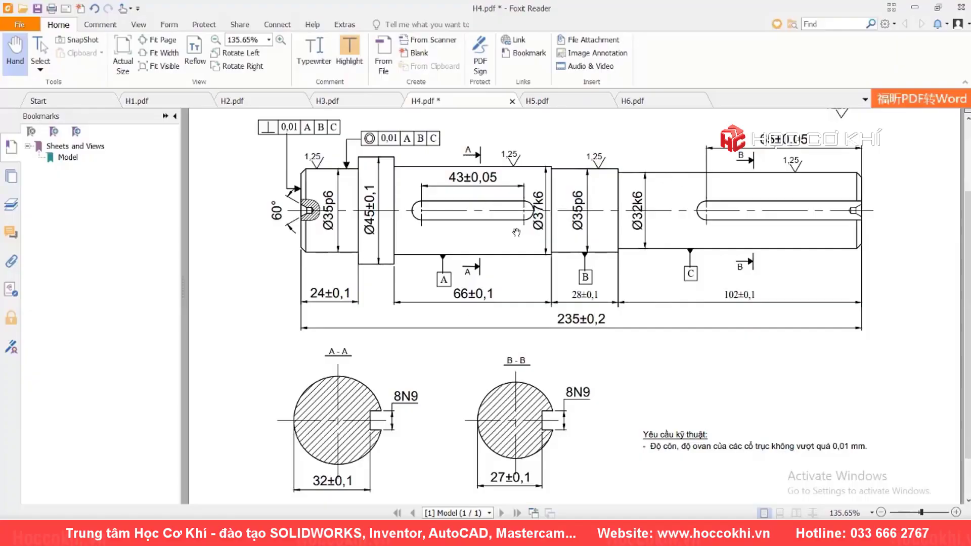
- Compare the AutoCAD shaft drawing against the H4.pdf reference
key("alt+Tab")
scroll(585, 325, "down", 3)
scroll(359, 302, "up", 3)
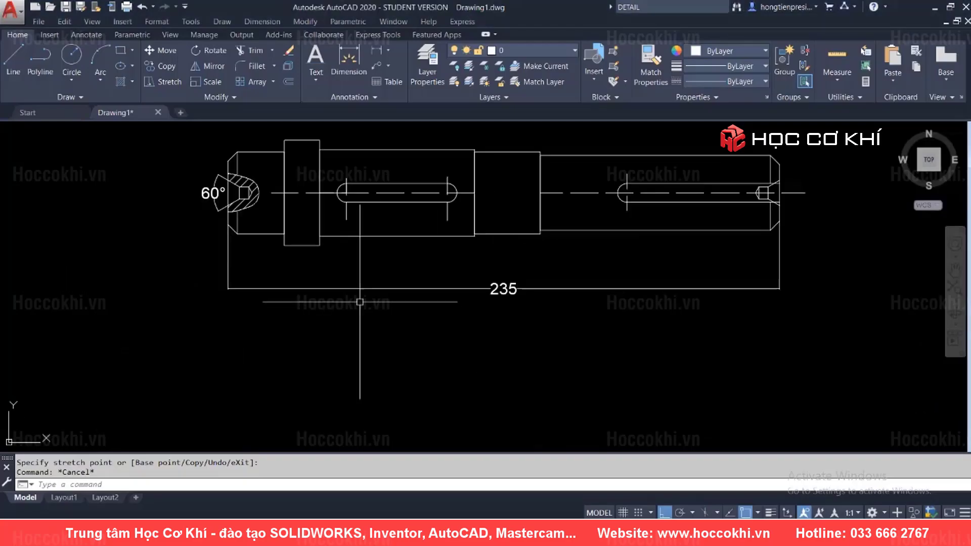
key("alt+Tab")
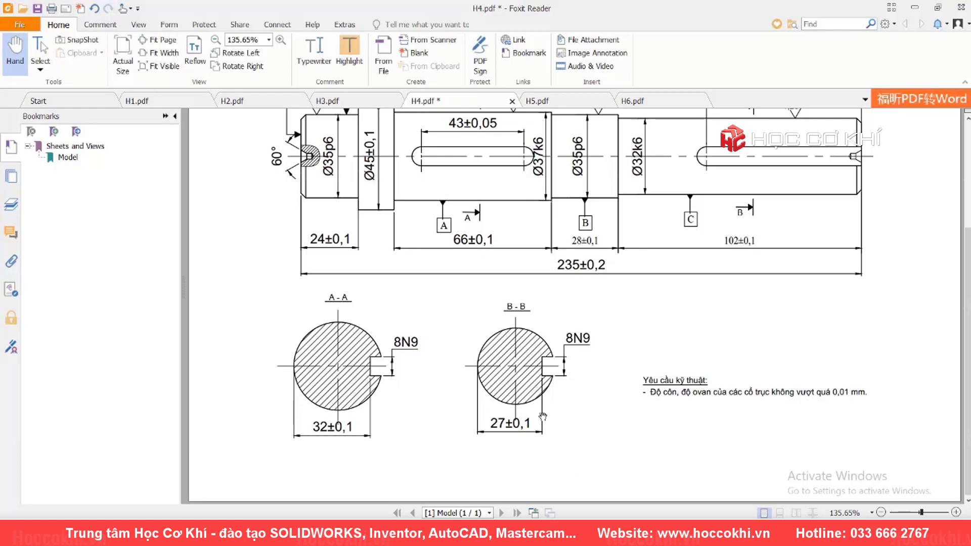
key("alt+Tab")
- Draw the section circle below the shaft by centre and diameter, following the PDF section views
type("c")
key("Return")
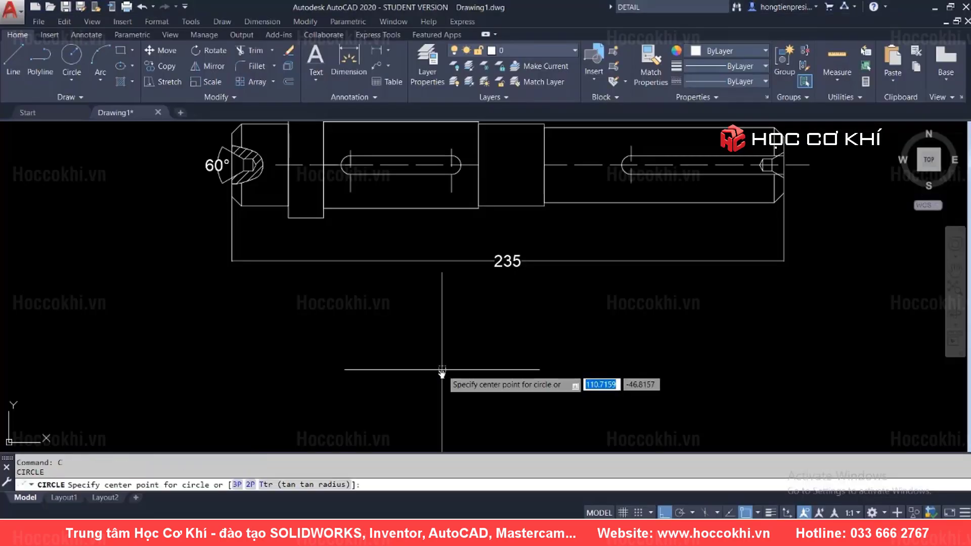
key("alt+Tab")
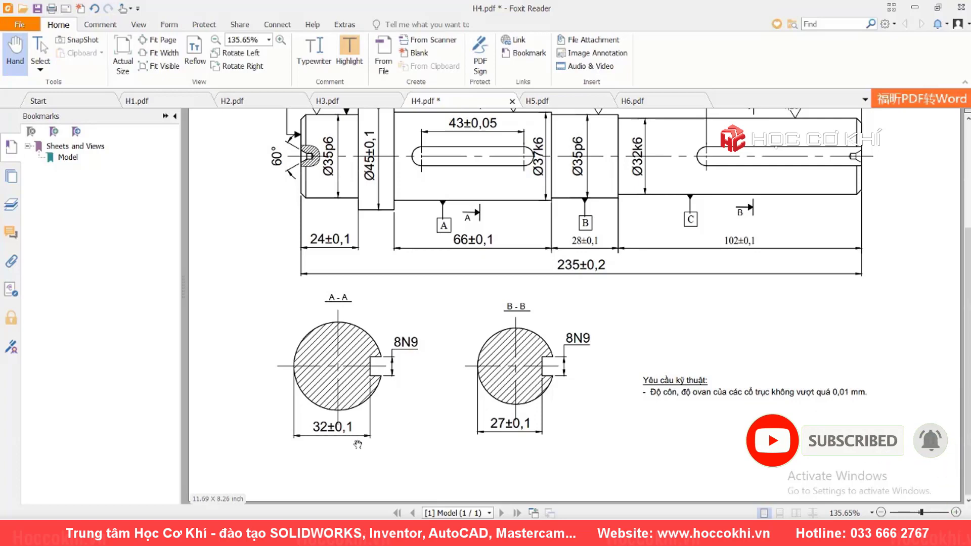
scroll(363, 440, "up", 1)
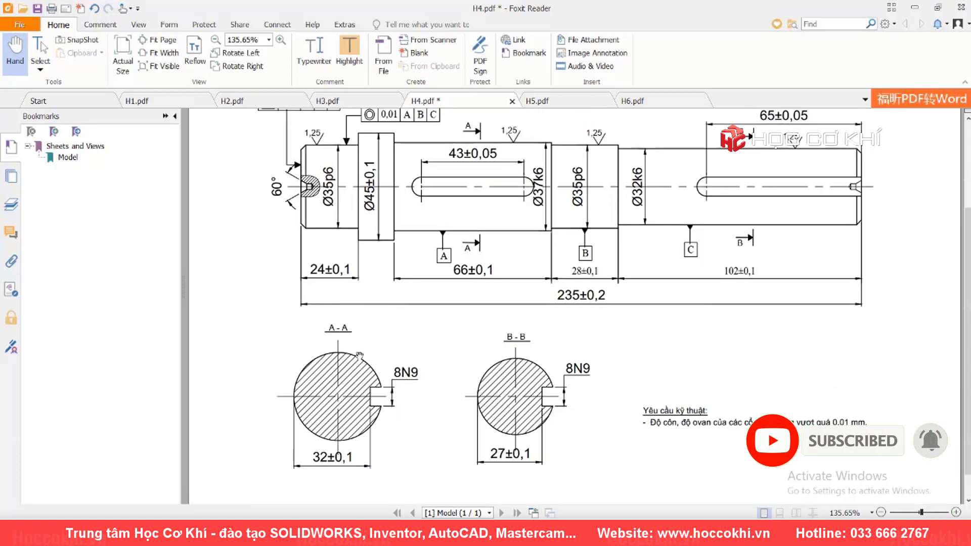
scroll(500, 233, "up", 1)
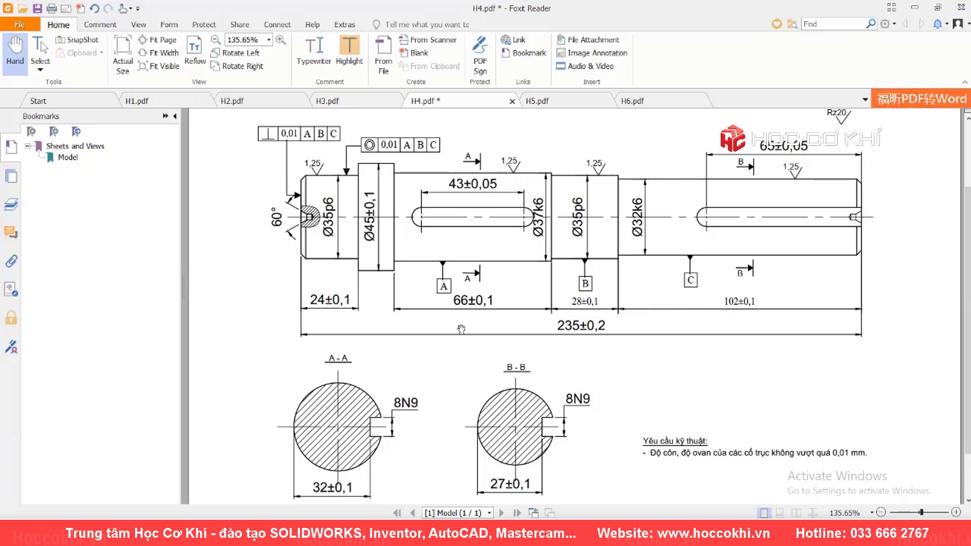
scroll(459, 333, "down", 1)
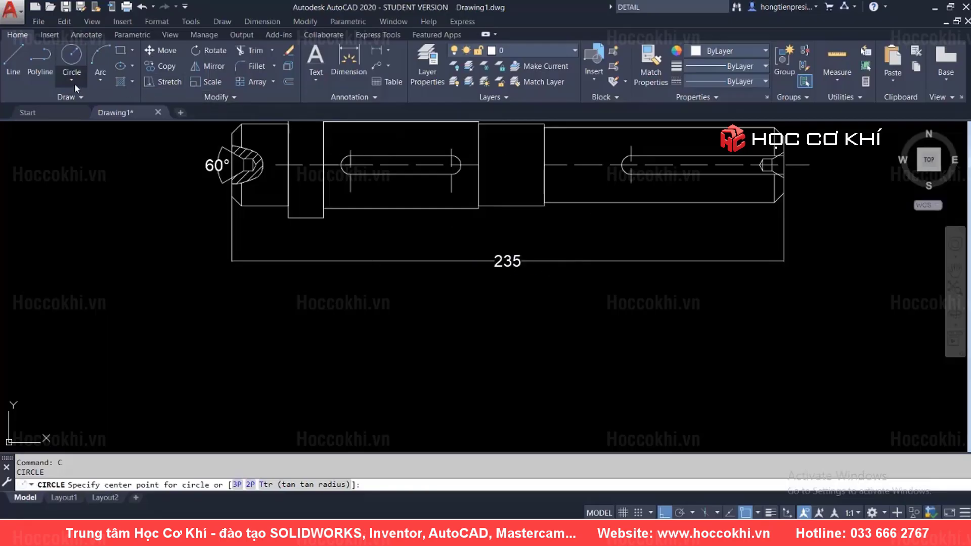
left_click(74, 84)
left_click(105, 135)
left_click(331, 371)
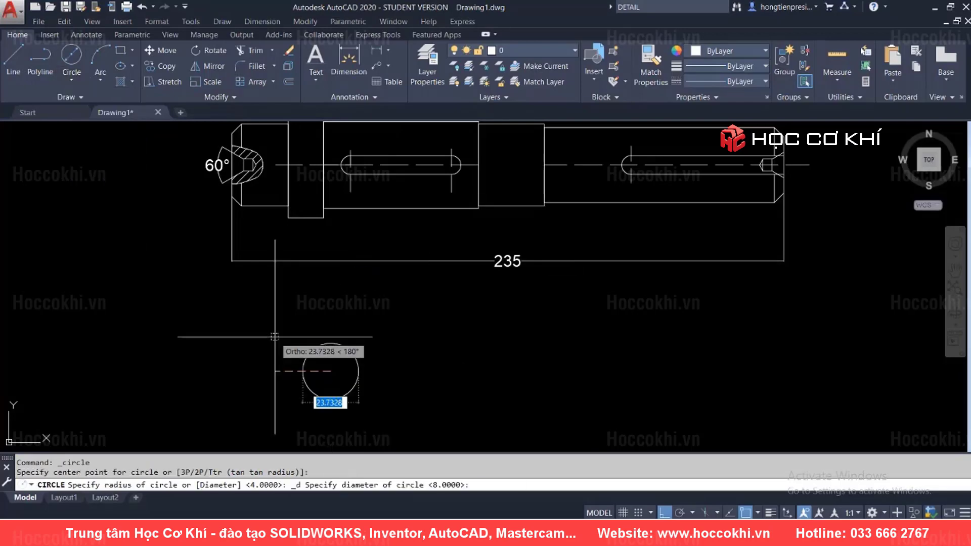
type("32")
key("Return")
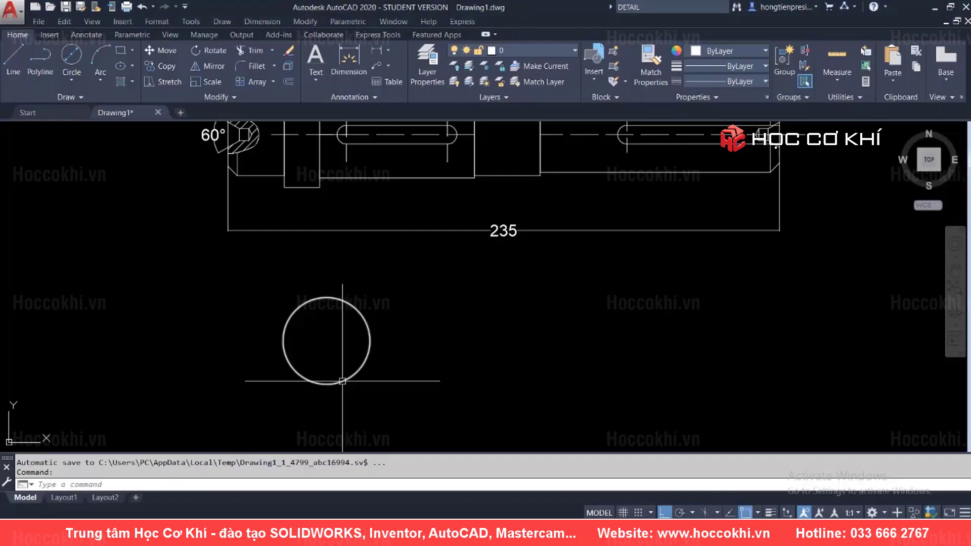
- Draw a line across the section circle between its left and right quadrants
type("l")
key("Return")
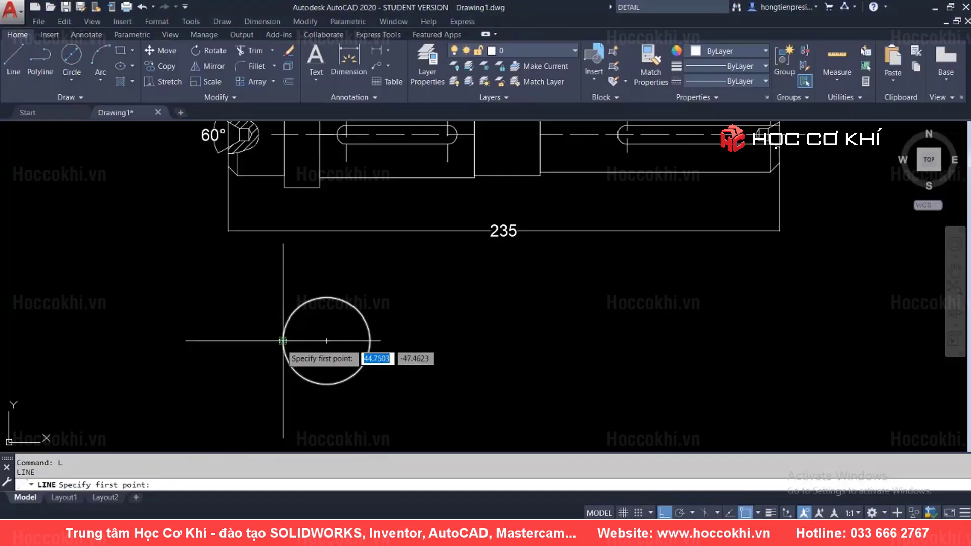
left_click(283, 341)
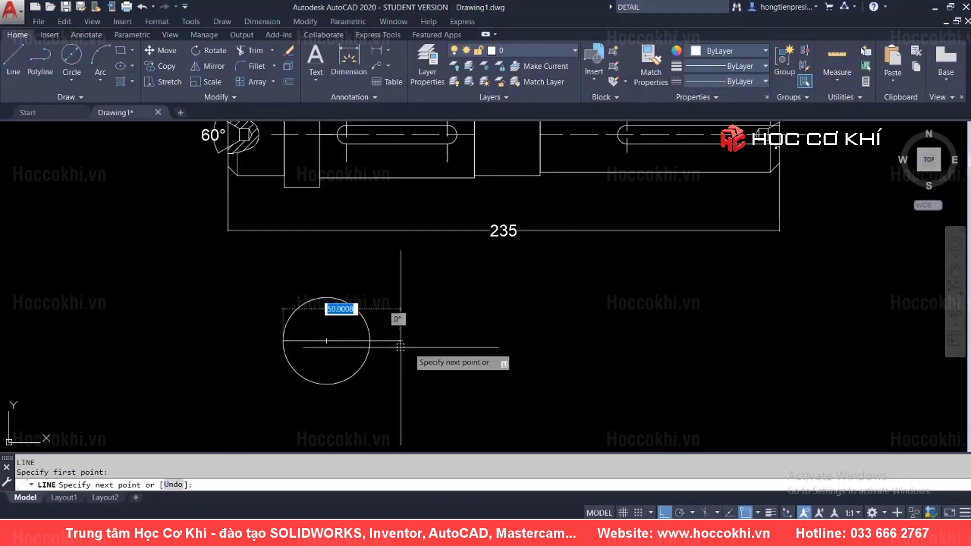
left_click(370, 339)
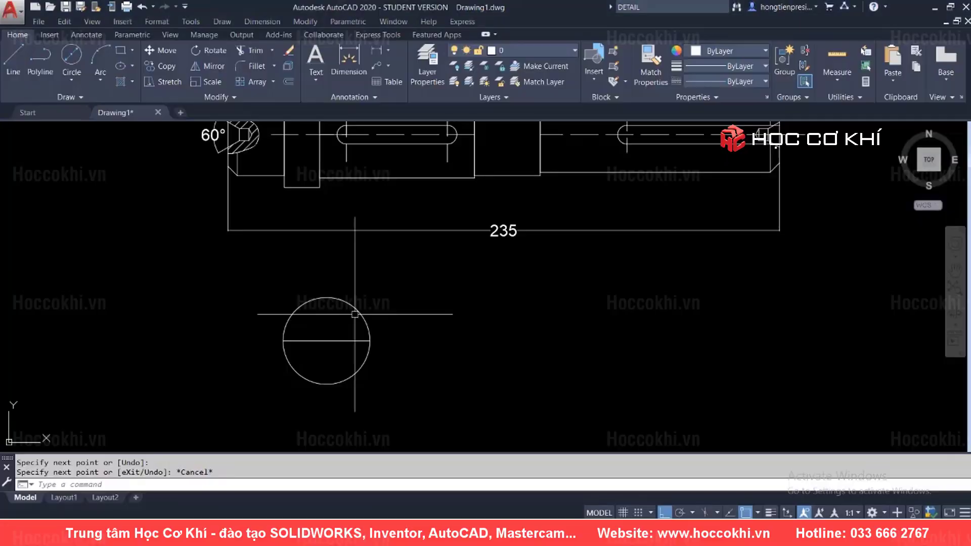
- Delete the line drawn across the section circle
scroll(347, 361, "up", 3)
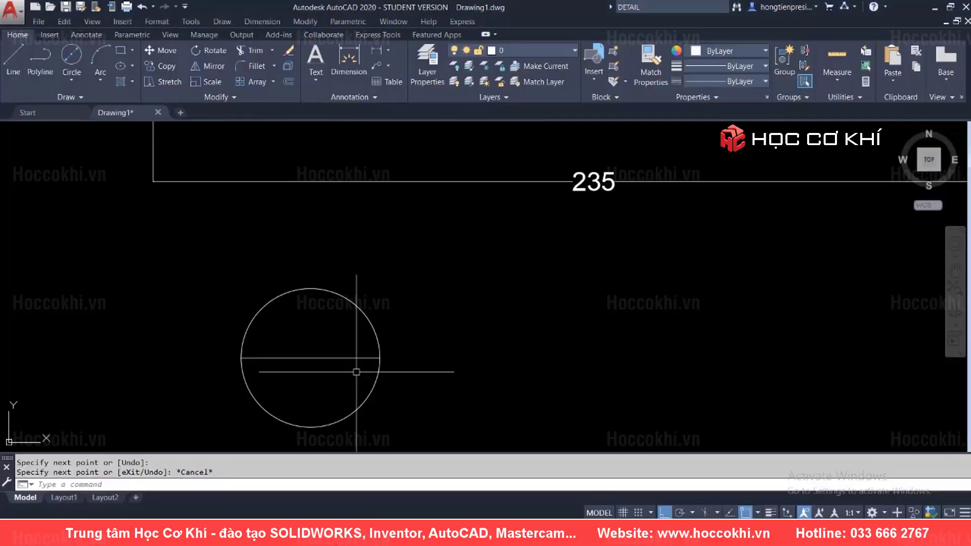
left_click(347, 360)
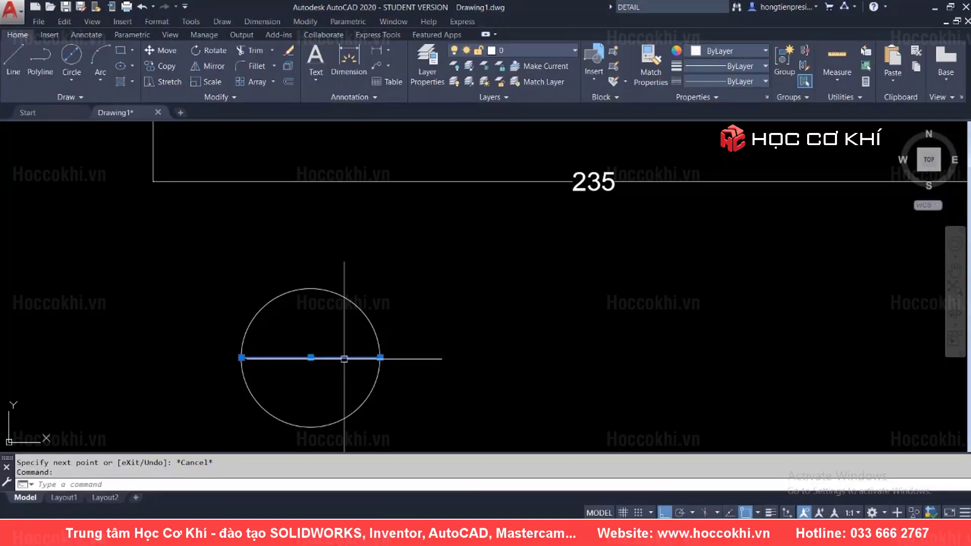
left_click(380, 357)
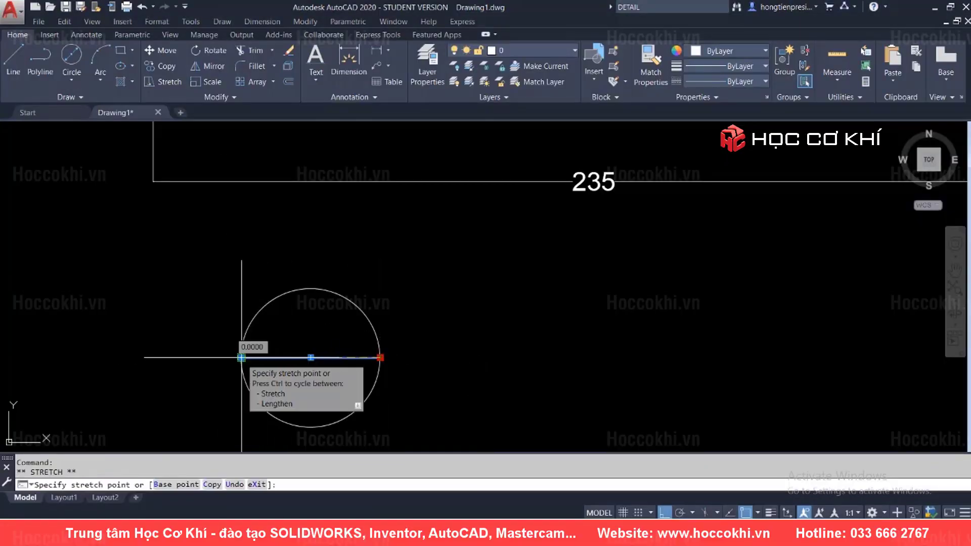
key("Escape")
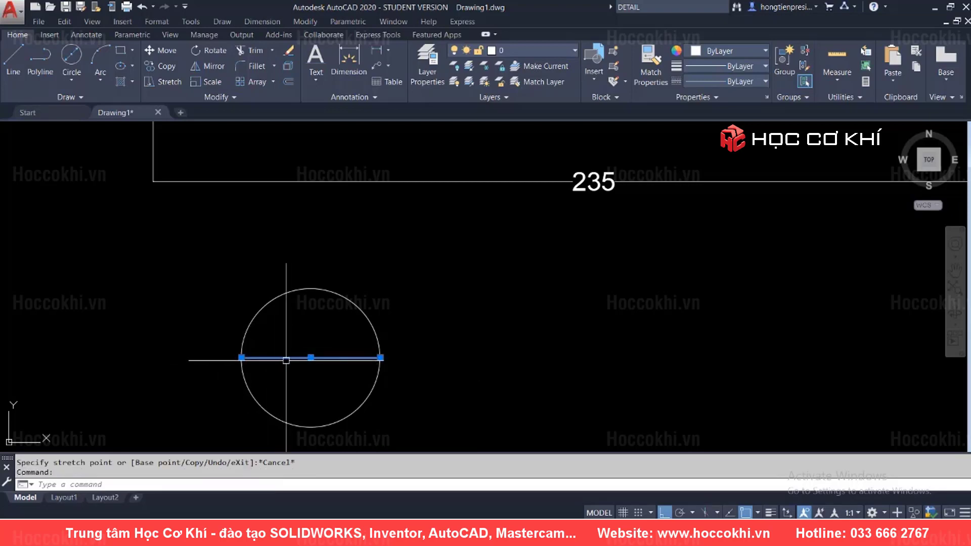
left_click(311, 357)
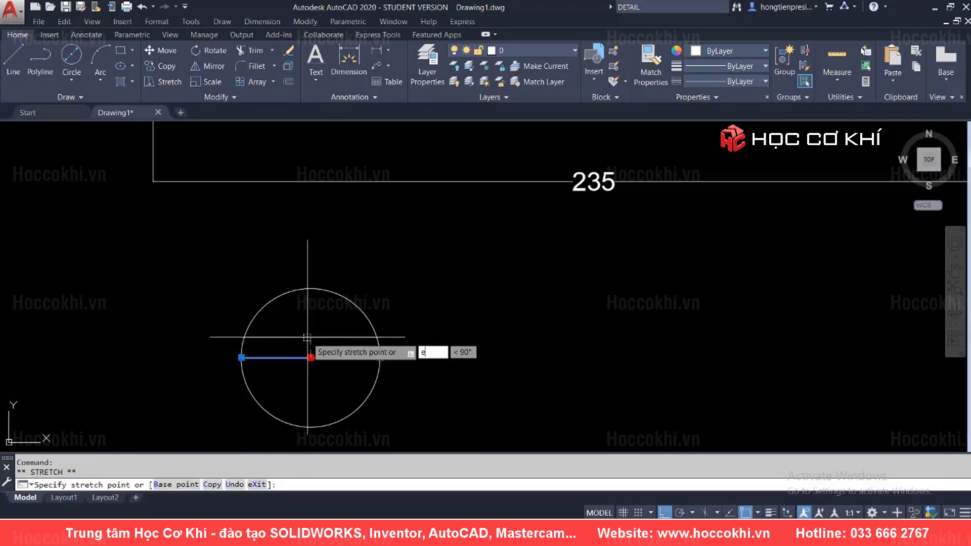
key("Escape")
left_click(329, 364)
left_click(304, 354)
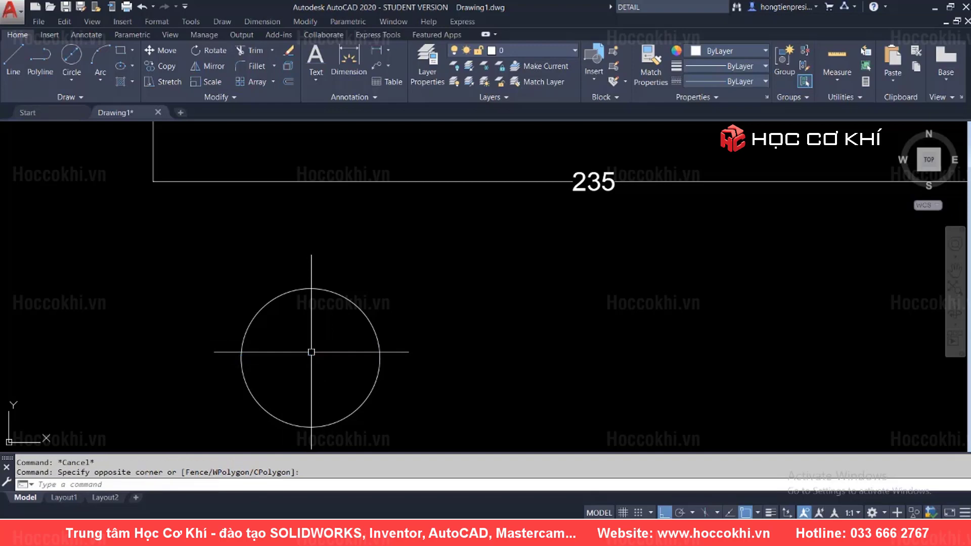
key("Delete")
- Draw the upper keyway line: 32 from the circle's left edge, 4 up, then out past the circle
type("L")
key("Return")
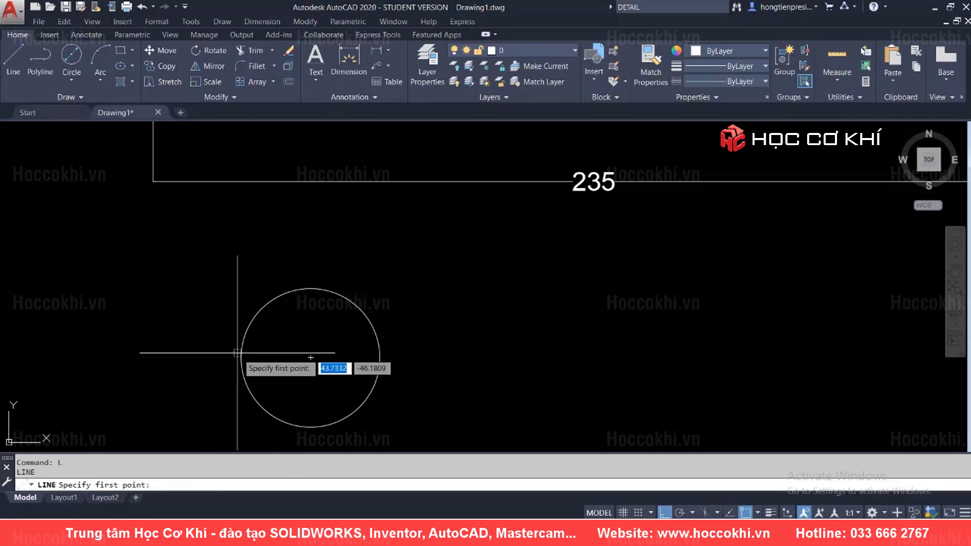
left_click(241, 357)
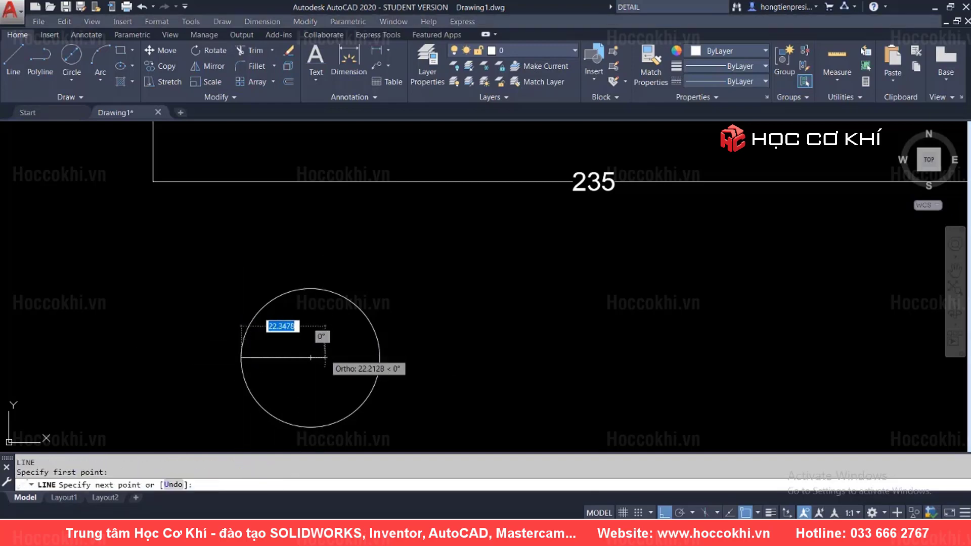
key("alt+Tab")
key("alt+Tab")
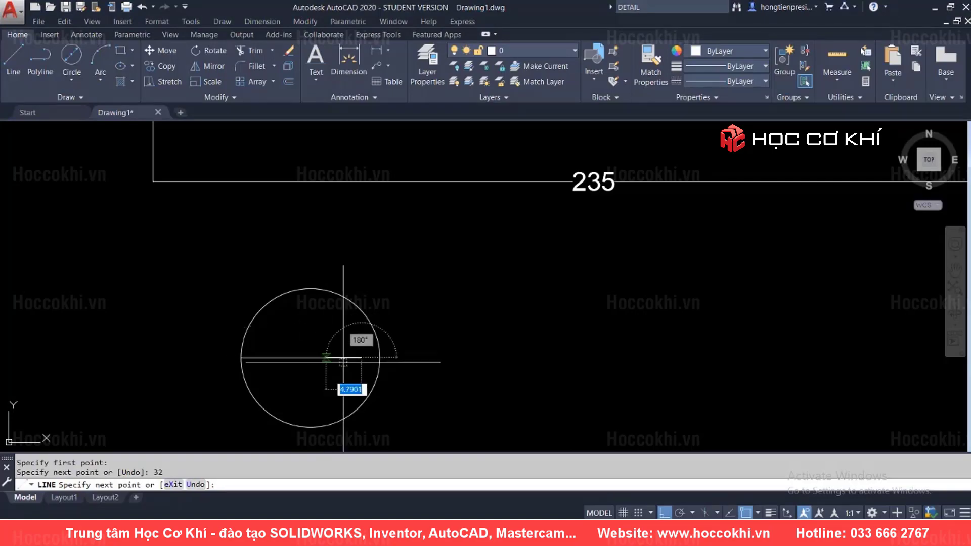
key("alt+Tab")
key("alt+Tab")
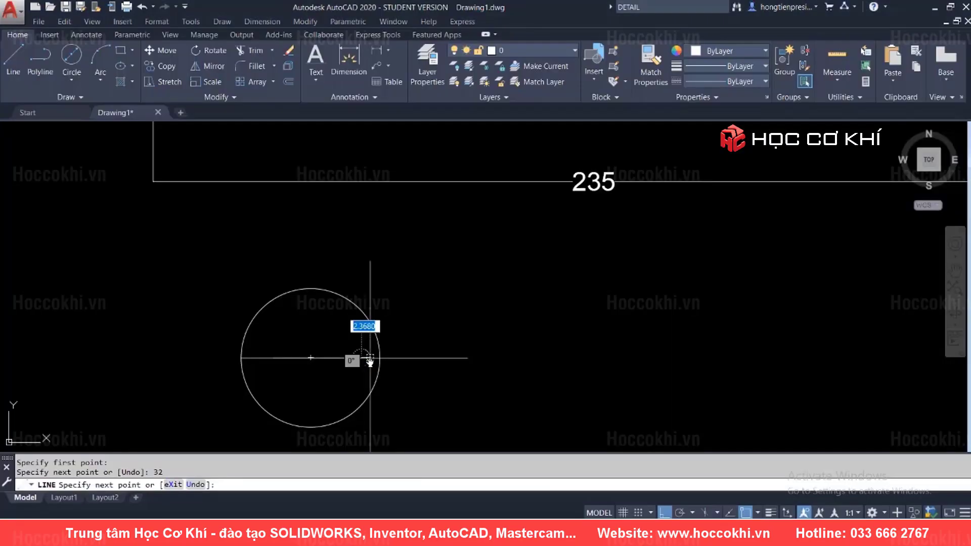
key("alt+Tab")
key("alt+Tab")
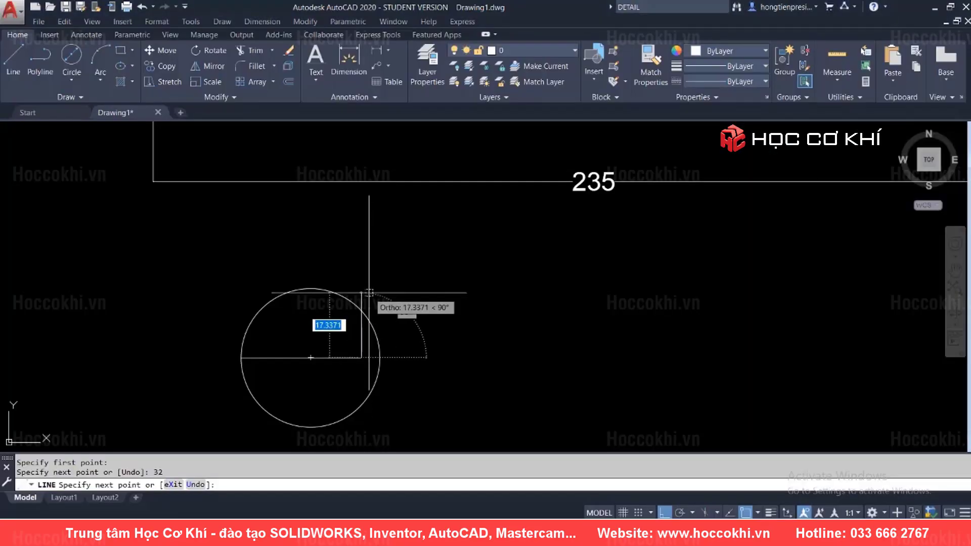
type("4")
key("Return")
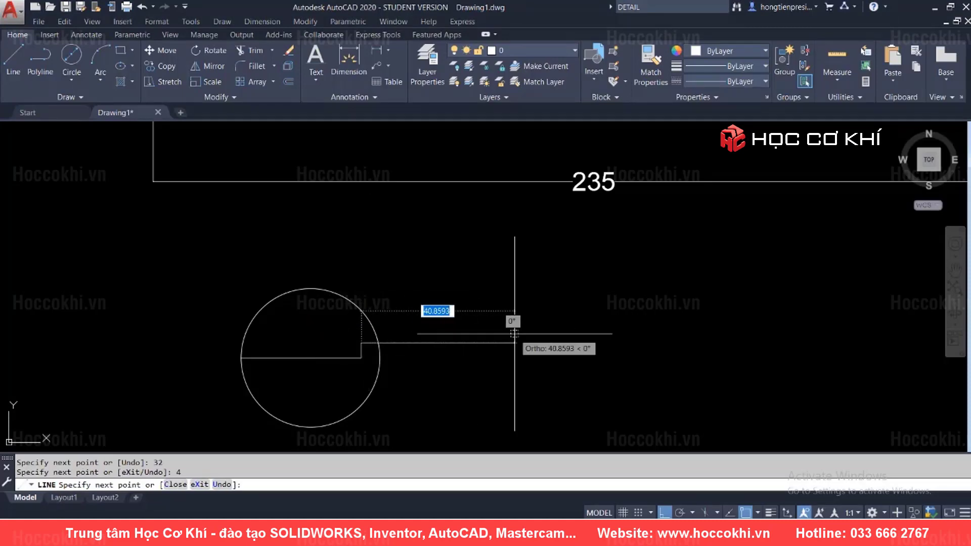
left_click(514, 333)
key("Escape")
- Draw the lower keyway line 4 down from the 32 point and out past the circle
type("L")
key("Return")
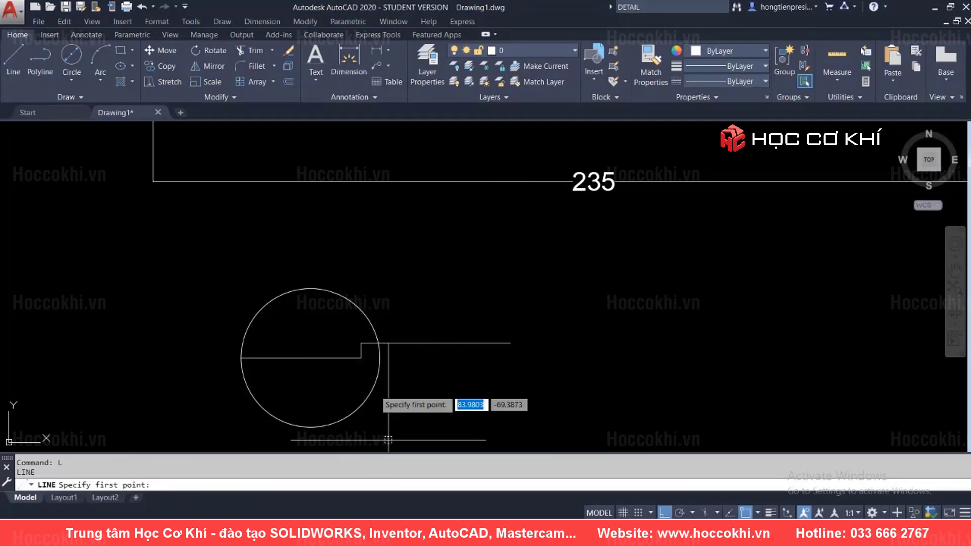
left_click(360, 357)
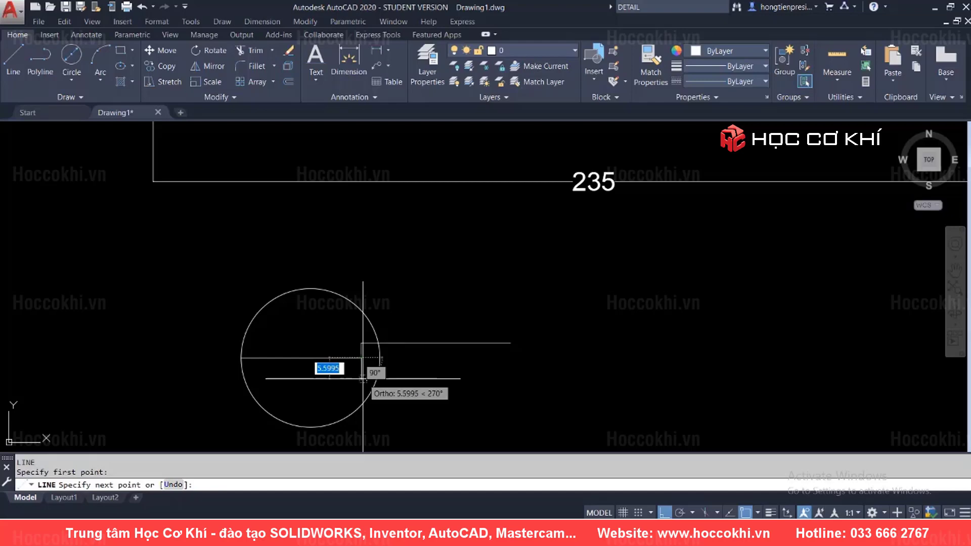
type("4")
key("Return")
left_click(431, 368)
key("Escape")
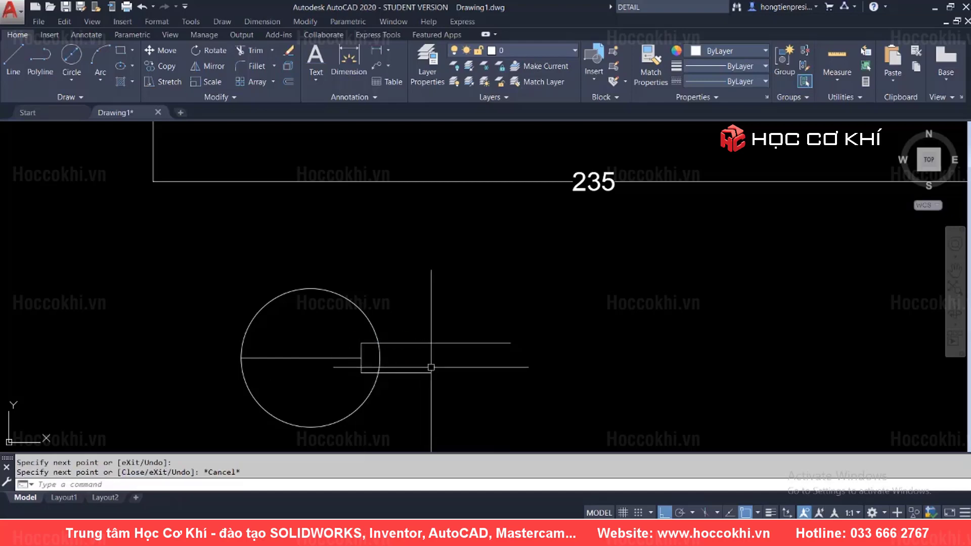
- Trim the excess keyway lines and the circle arc inside the notch
type("tr")
key("Return")
key("Return")
left_click(451, 423)
left_click(427, 324)
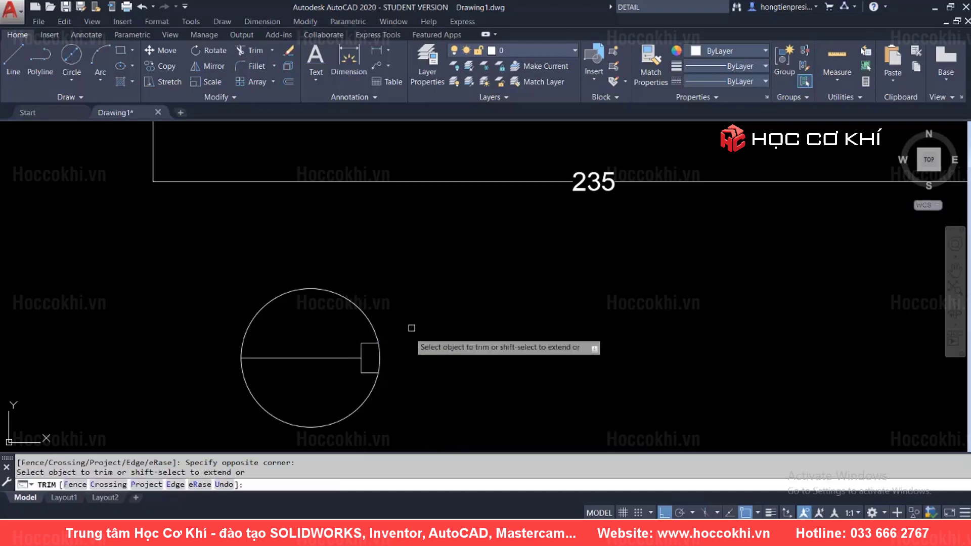
key("Escape")
scroll(384, 359, "up", 2)
key("Return")
key("Return")
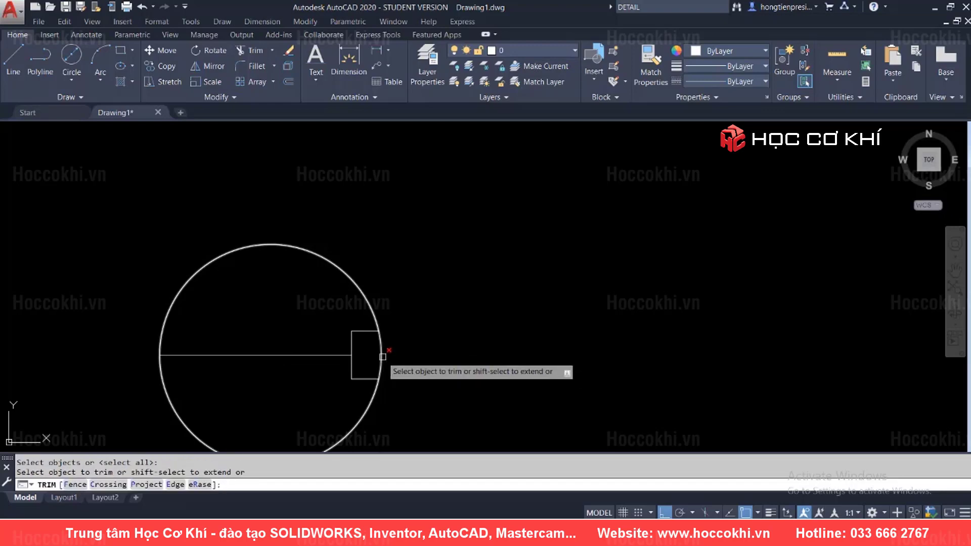
left_click(382, 354)
key("Escape")
scroll(405, 351, "down", 3)
- Lengthen the line across the circle by stretching its left end outward
left_click(374, 351)
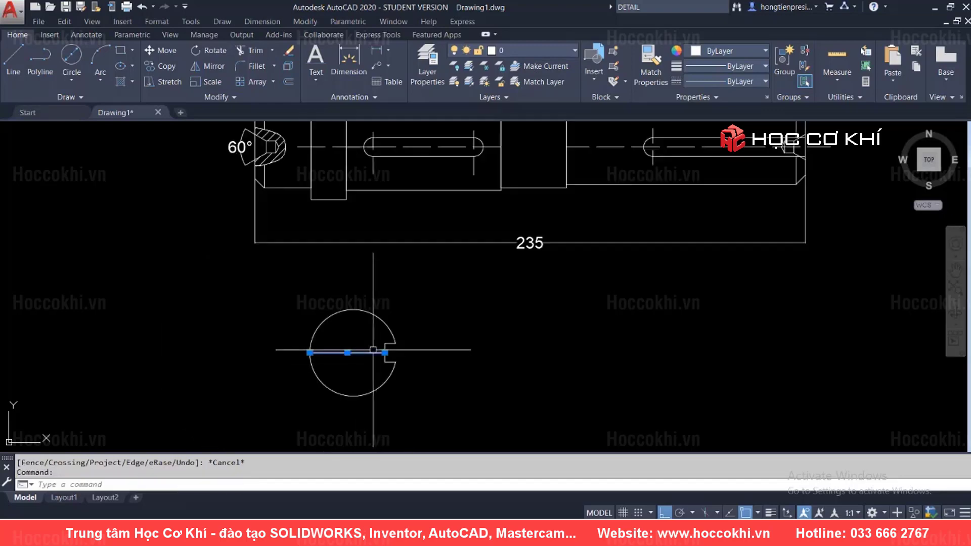
left_click(310, 353)
left_click(279, 352)
left_click(385, 353)
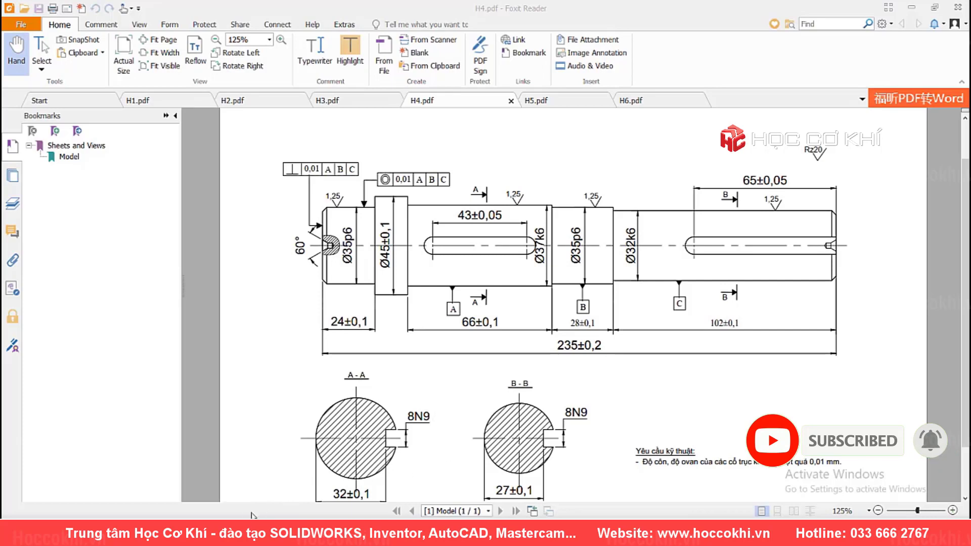
- Scroll H4.pdf to view the shaft with sections A-A and B-B
scroll(653, 271, "down", 2)
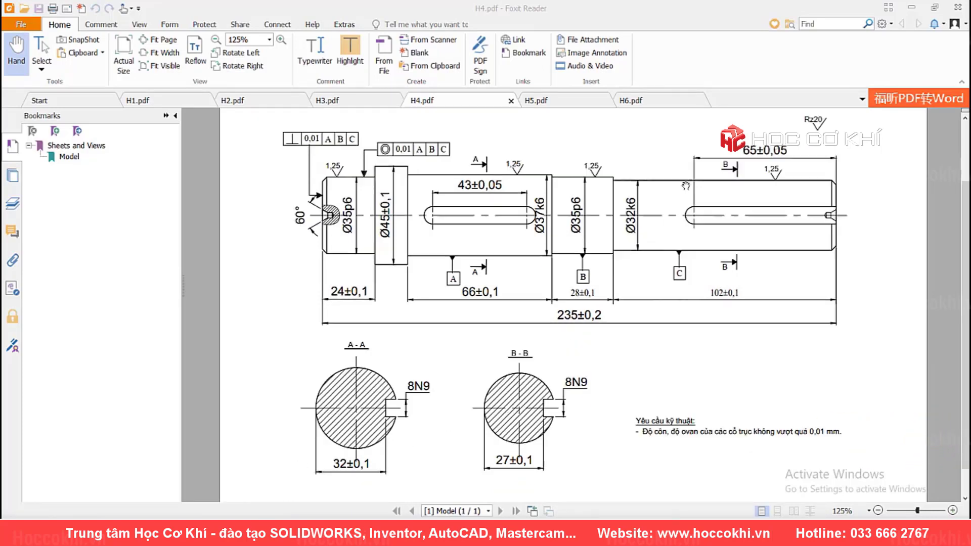
scroll(653, 271, "up", 1)
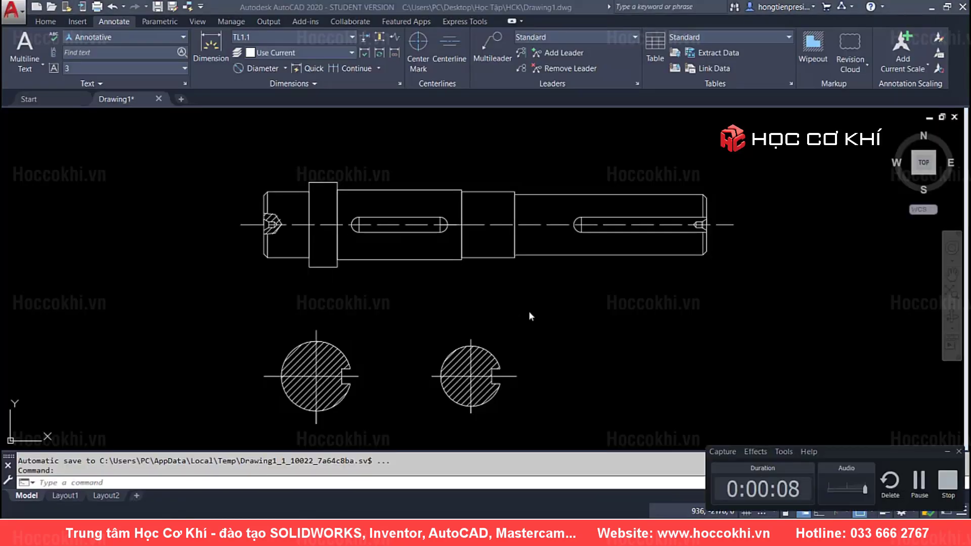
- Zoom the shaft drawing and compare it with the H4.pdf reference
scroll(270, 228, "up", 3)
scroll(281, 218, "up", 2)
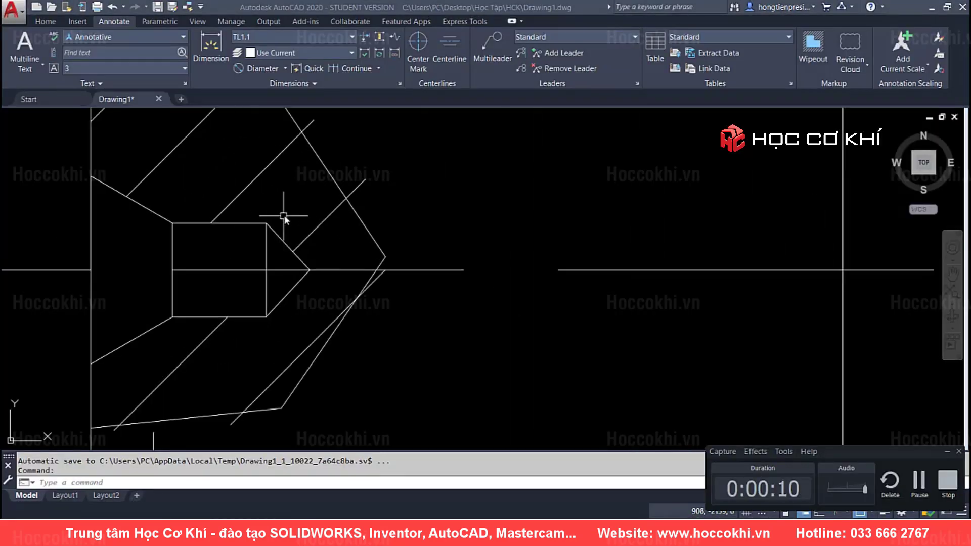
scroll(287, 220, "up", 2)
scroll(288, 219, "down", 7)
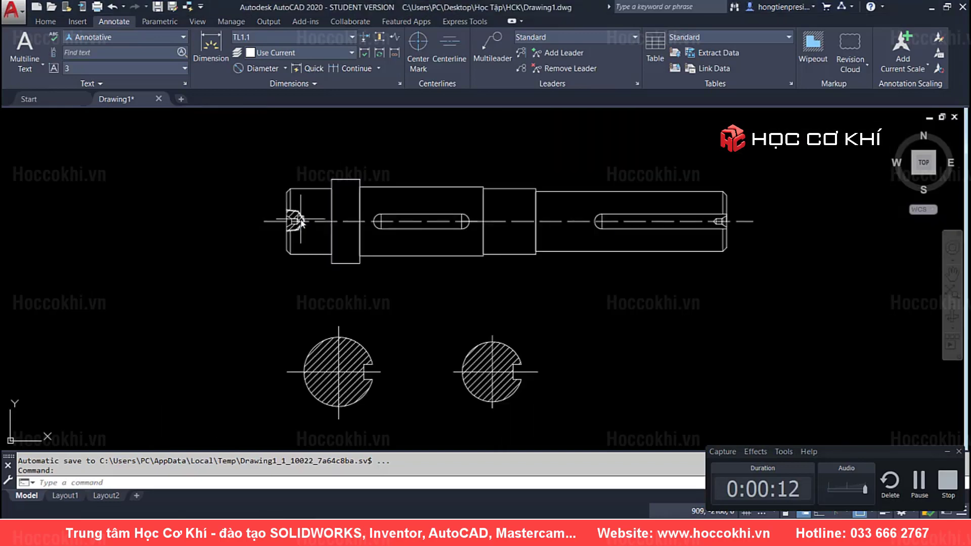
left_click(630, 322)
key("Escape")
key("alt+Tab")
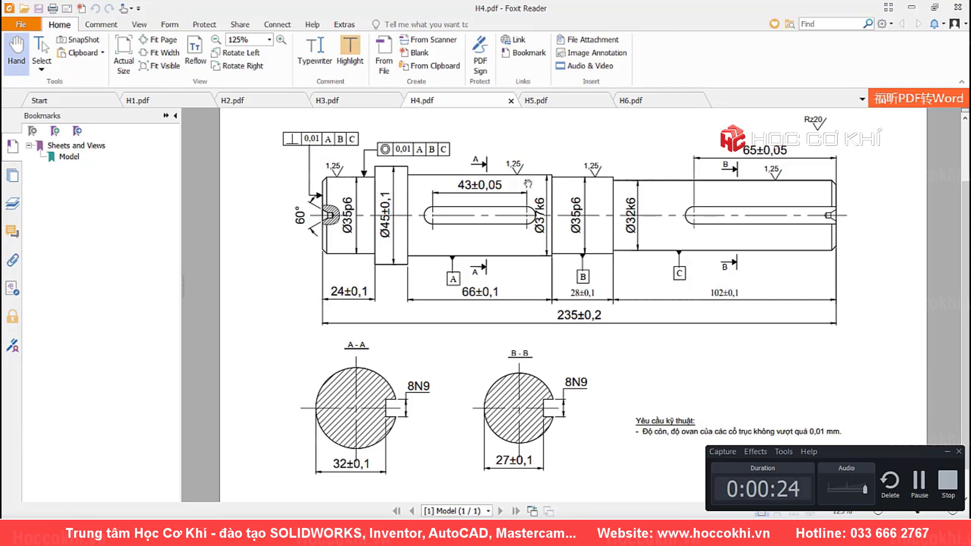
key("alt+Tab")
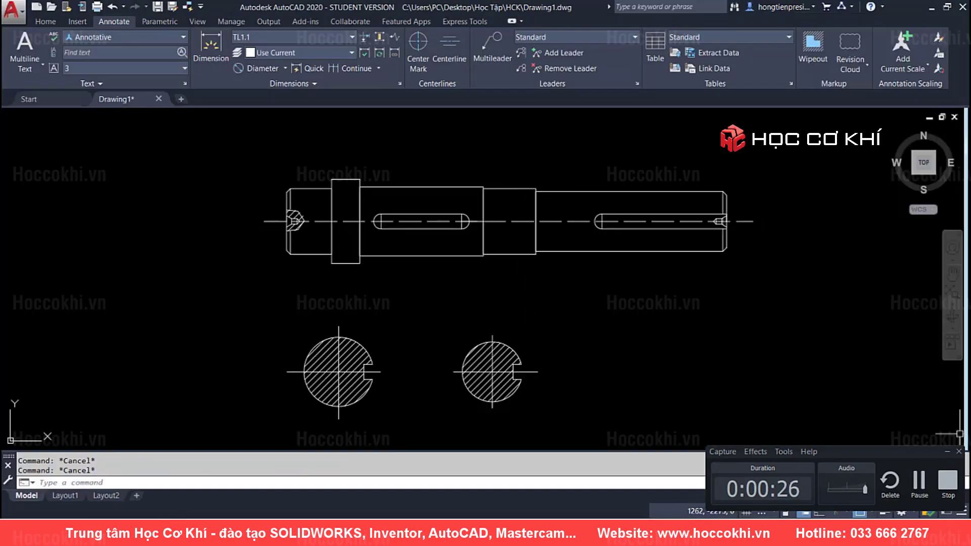
- Start a linear dimension with DLI and check the reference drawing
left_click(458, 278)
key("Escape")
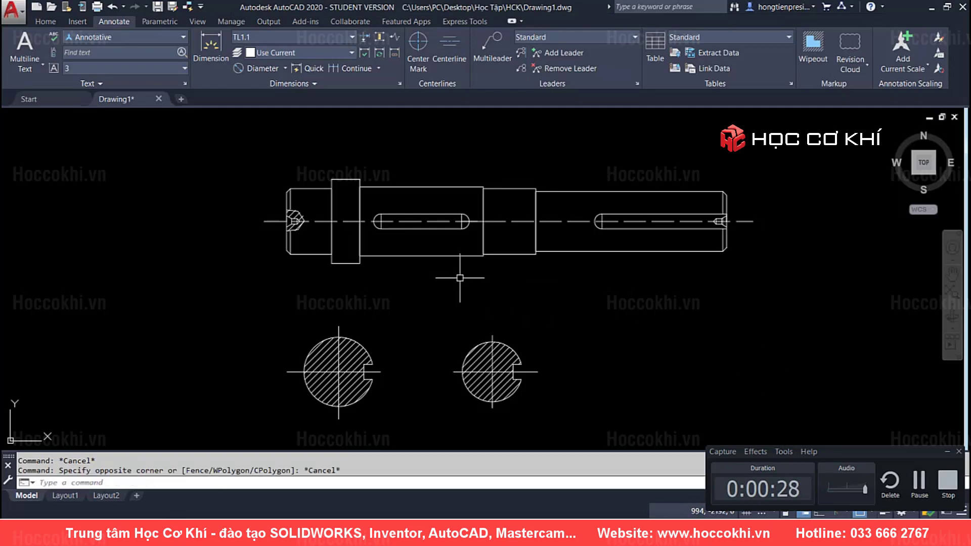
type("dli")
key("Return")
key("alt+Tab")
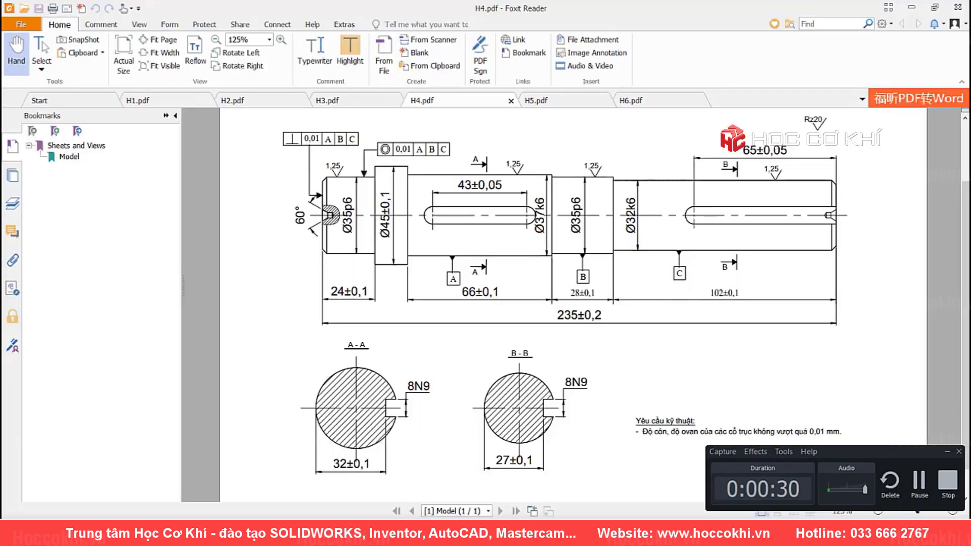
- Dimension the shaft's overall length as 235 below the shaft
key("alt+Tab")
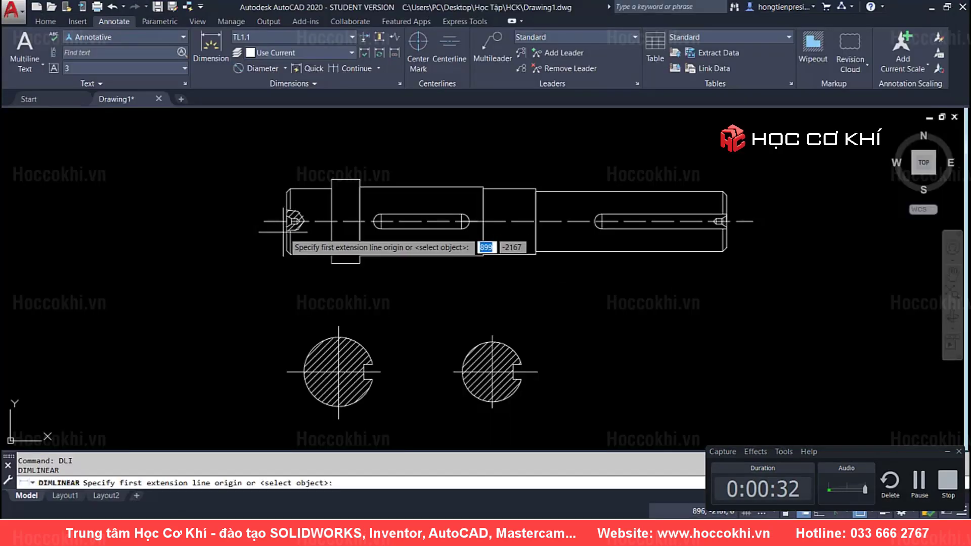
left_click(287, 251)
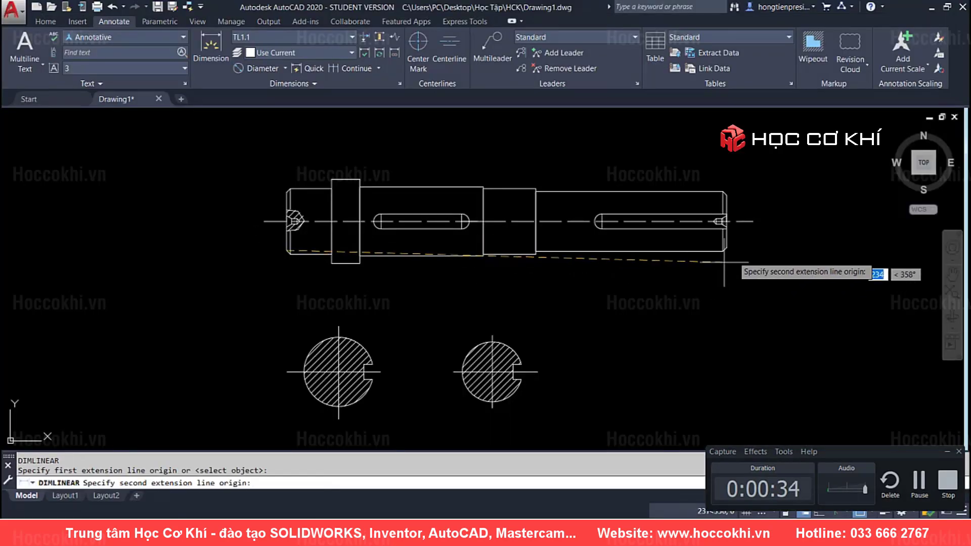
left_click(727, 251)
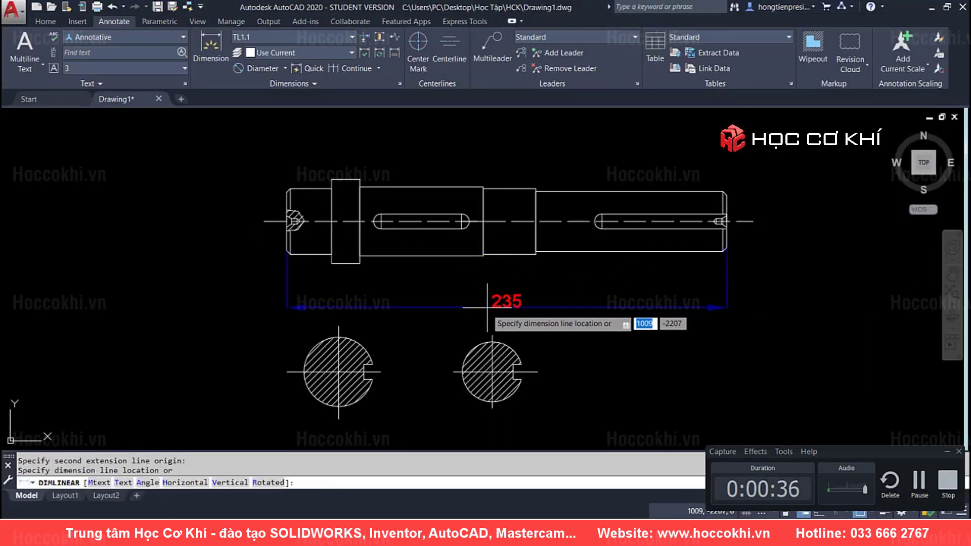
left_click(505, 315)
key("Escape")
key("Escape")
key("alt+Tab")
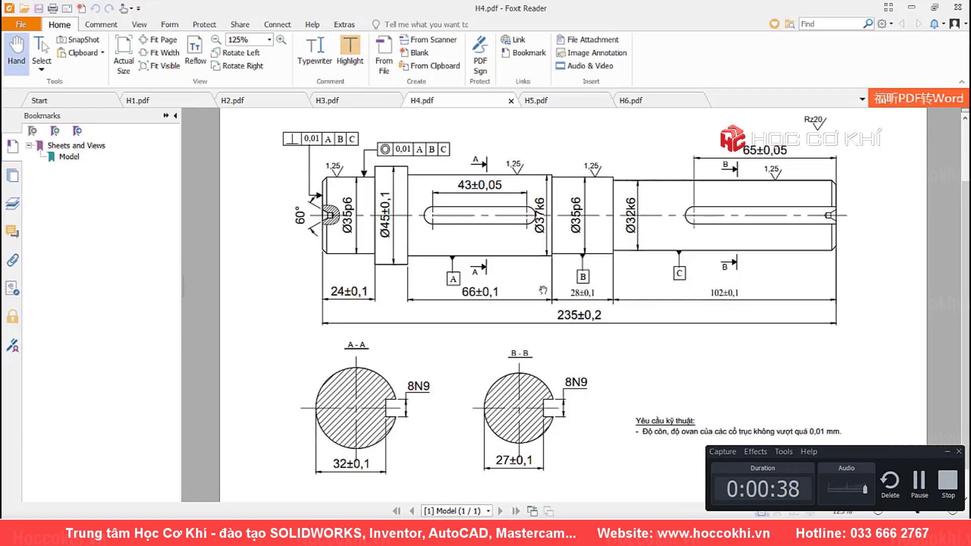
key("alt+Tab")
- Move both hatched section views straight down with Ortho to make room
middle_click_drag(533, 450, 533, 371)
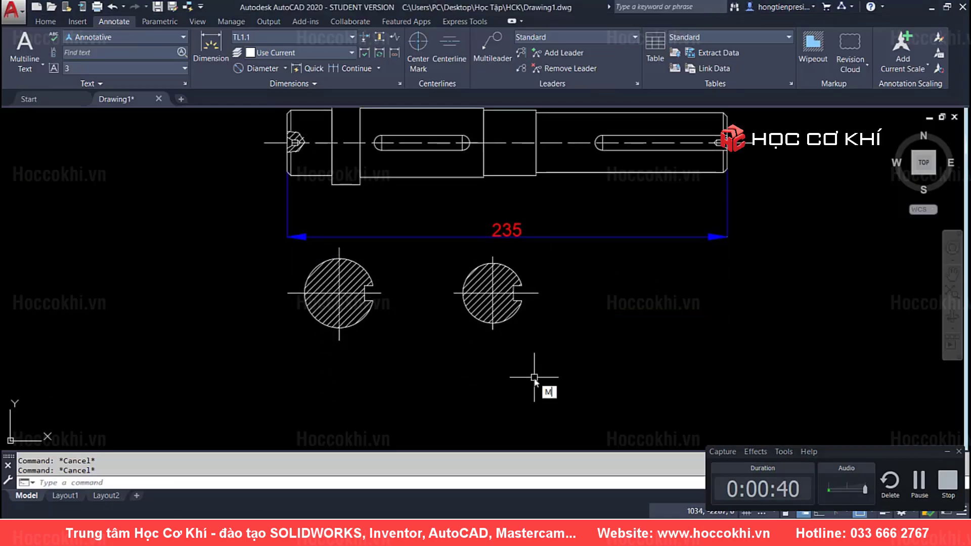
key("Return")
left_click(556, 387)
left_click(221, 241)
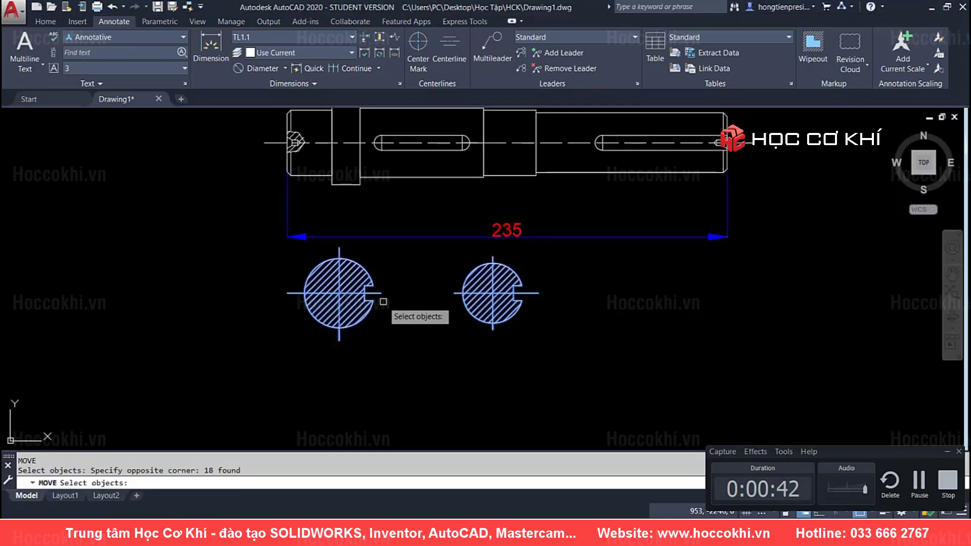
key("Return")
left_click(339, 293)
key("F7")
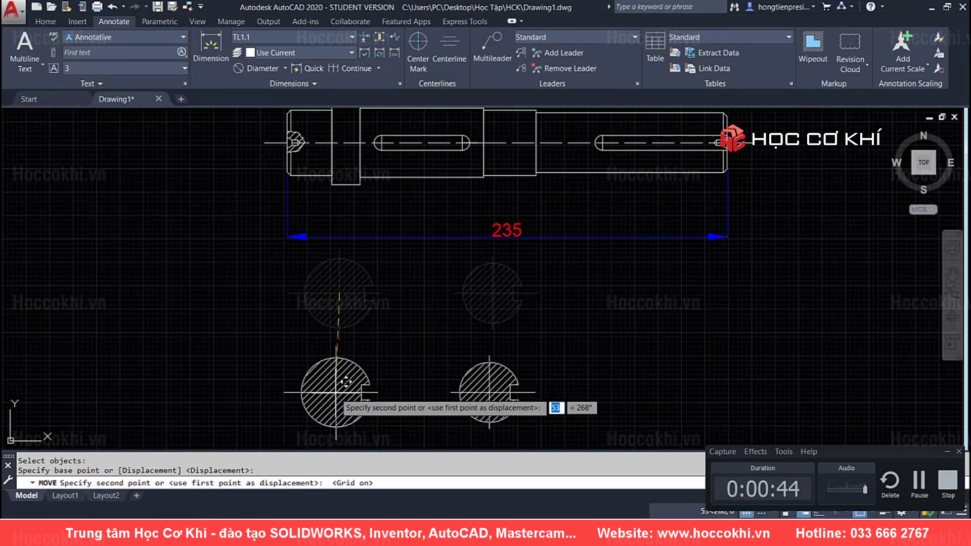
key("F8")
key("F7")
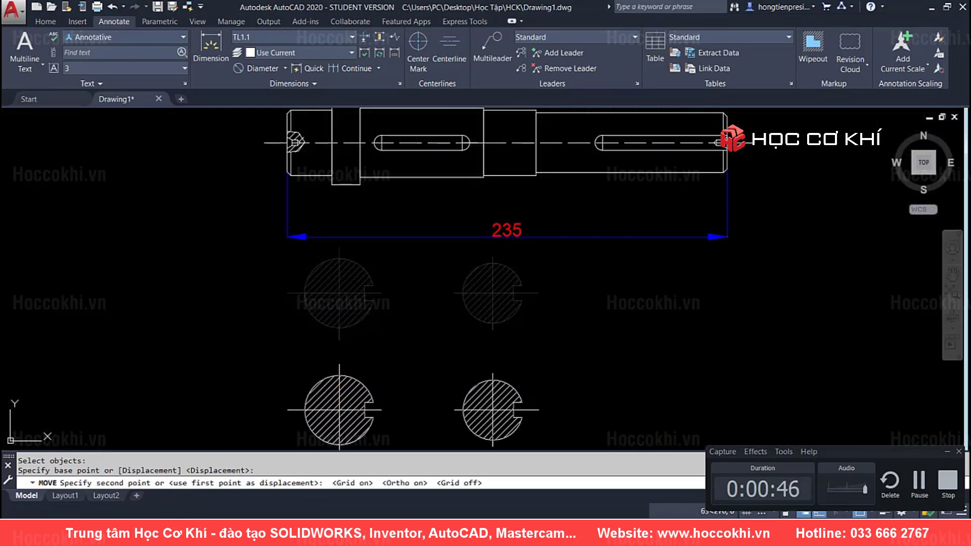
left_click(339, 410)
key("Escape")
- Drag the 235 dimension line further below the shaft
middle_click_drag(511, 253, 502, 314)
left_click(502, 297)
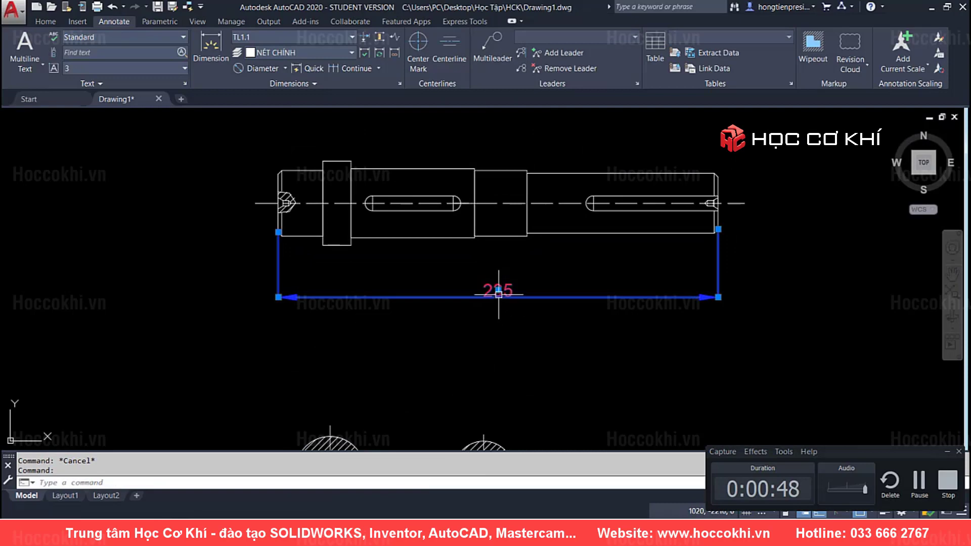
left_click(498, 293)
left_click(500, 344)
key("Escape")
middle_click_drag(501, 247, 504, 291)
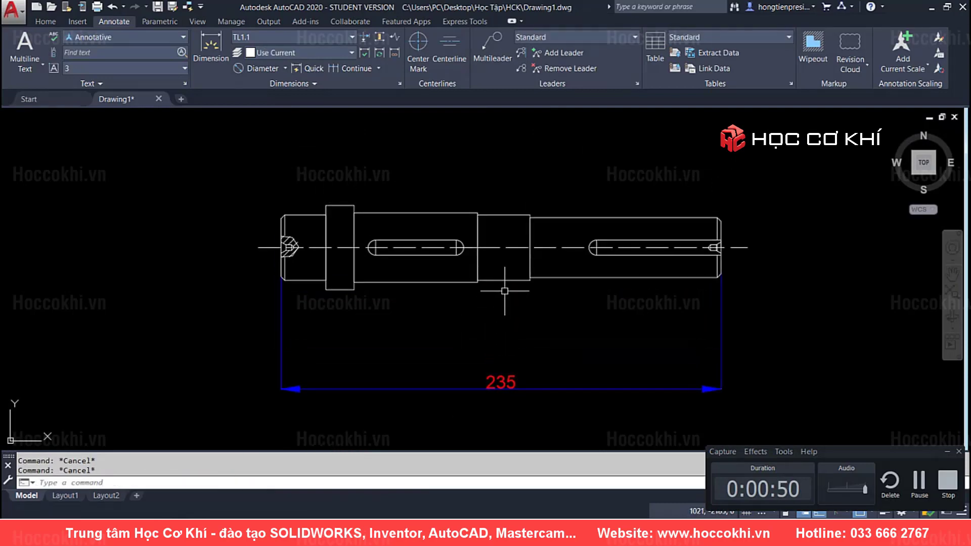
- Dimension the shaft's left segment as 24, checking the lengths in the PDF
key("alt+Tab")
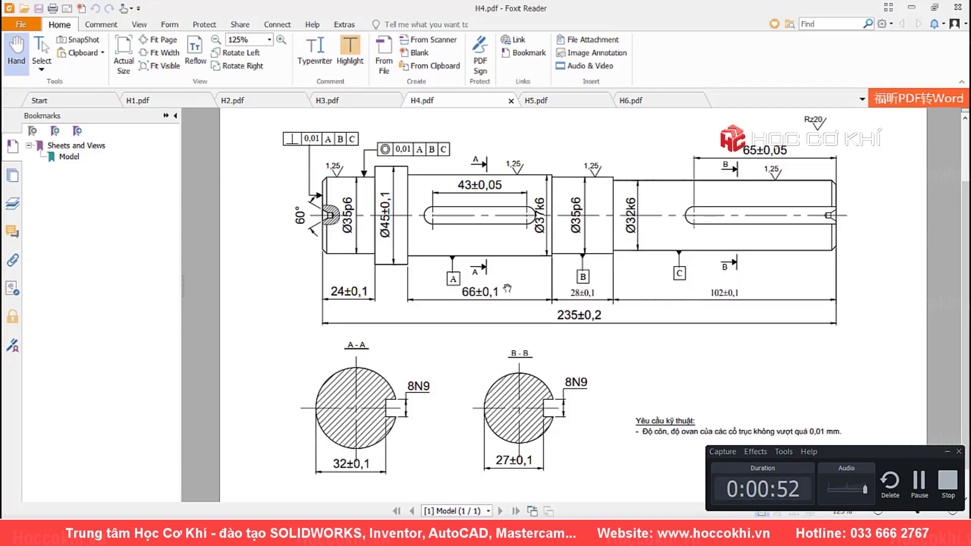
key("alt+Tab")
key("Return")
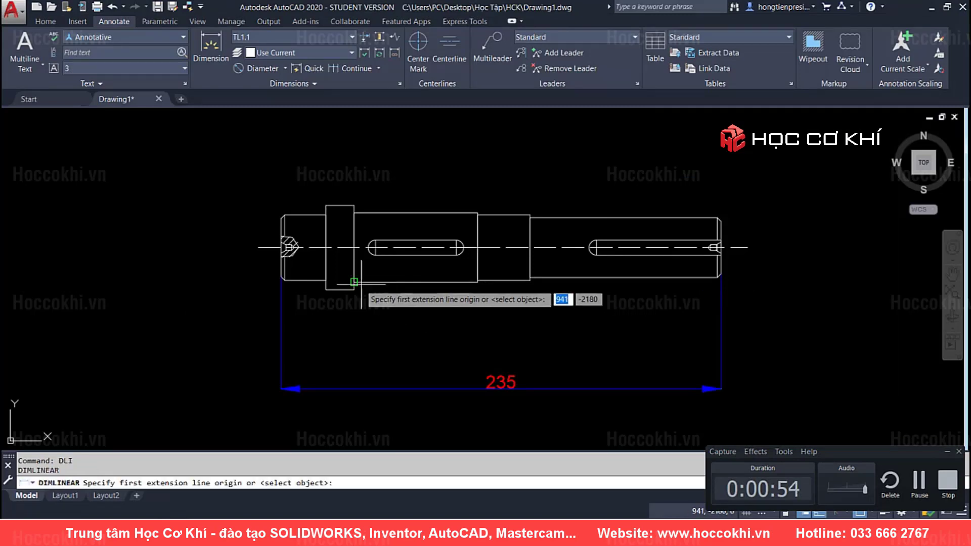
left_click(281, 277)
left_click(326, 289)
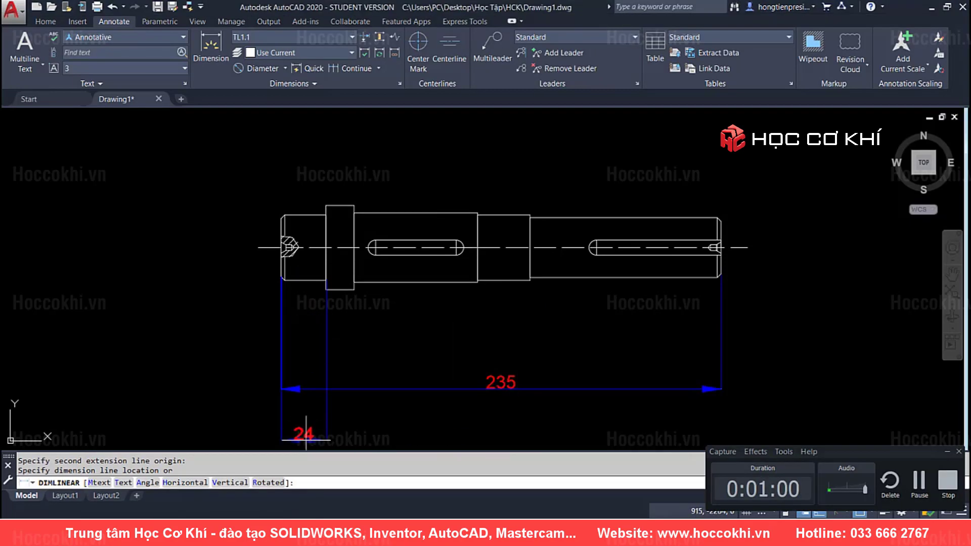
key("alt+Tab")
key("alt+Tab")
left_click(284, 324)
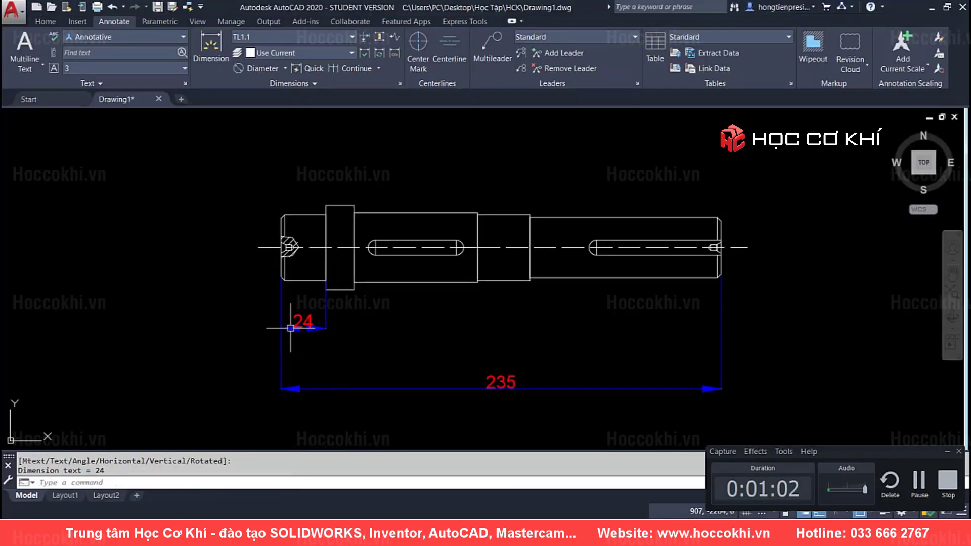
key("alt+Tab")
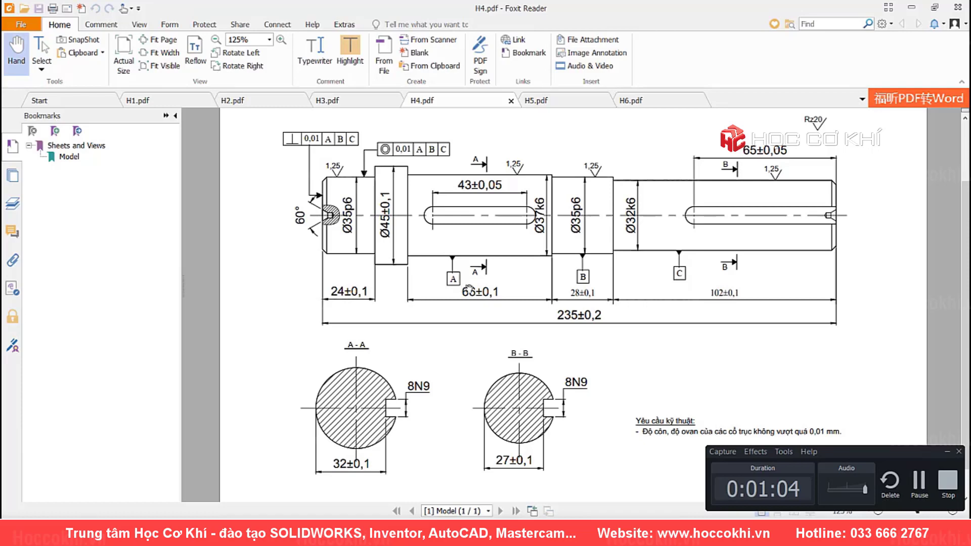
key("alt+Tab")
- Dimension the 66 shaft step in line with the existing 24 dimension
key("Return")
left_click(354, 281)
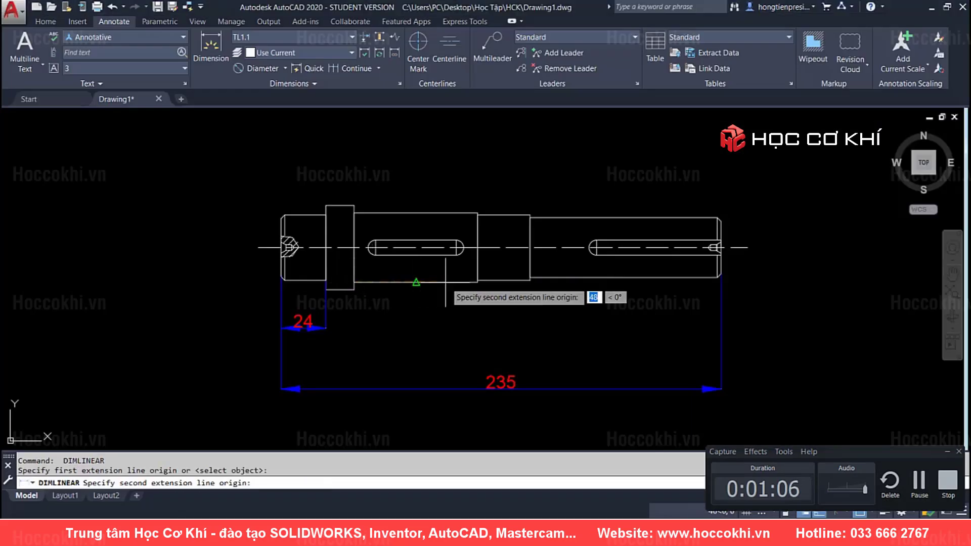
left_click(477, 282)
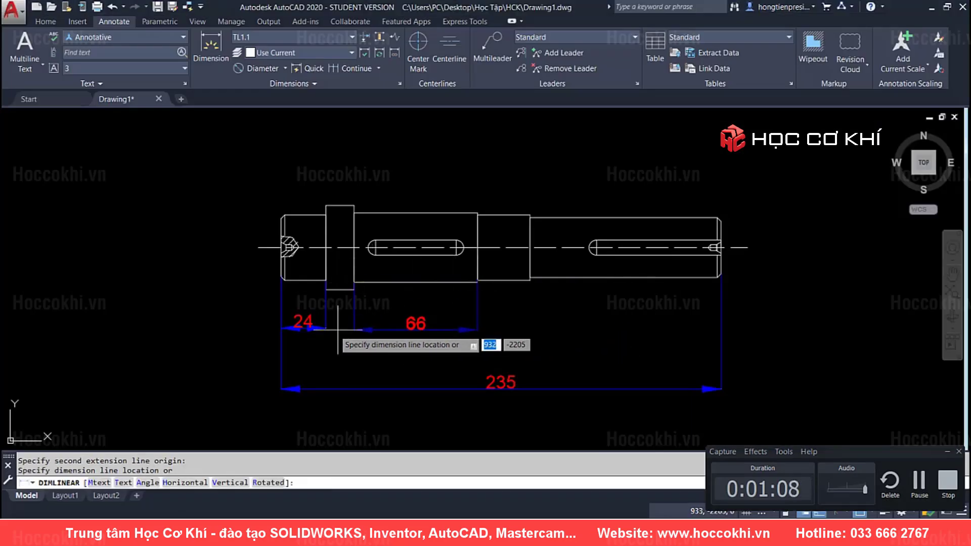
left_click(322, 328)
key("alt+Tab")
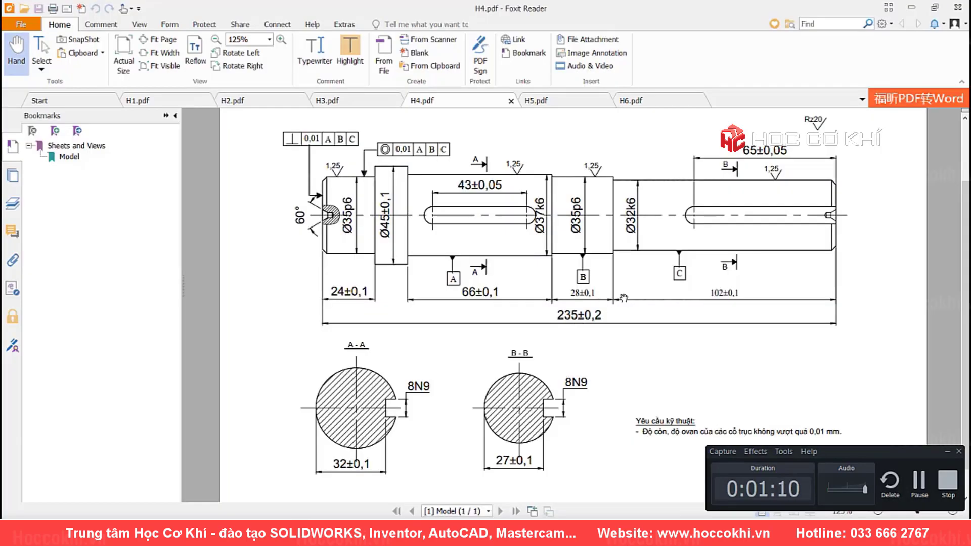
key("alt+Tab")
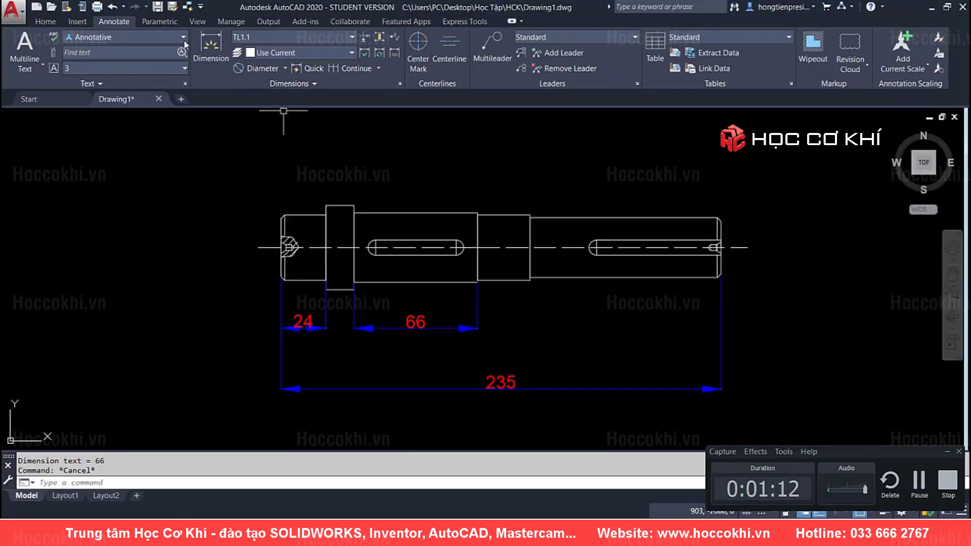
- Chain continued 28 and 102 dimensions from the 66 to the shaft's right end
left_click(349, 68)
key("alt+Tab")
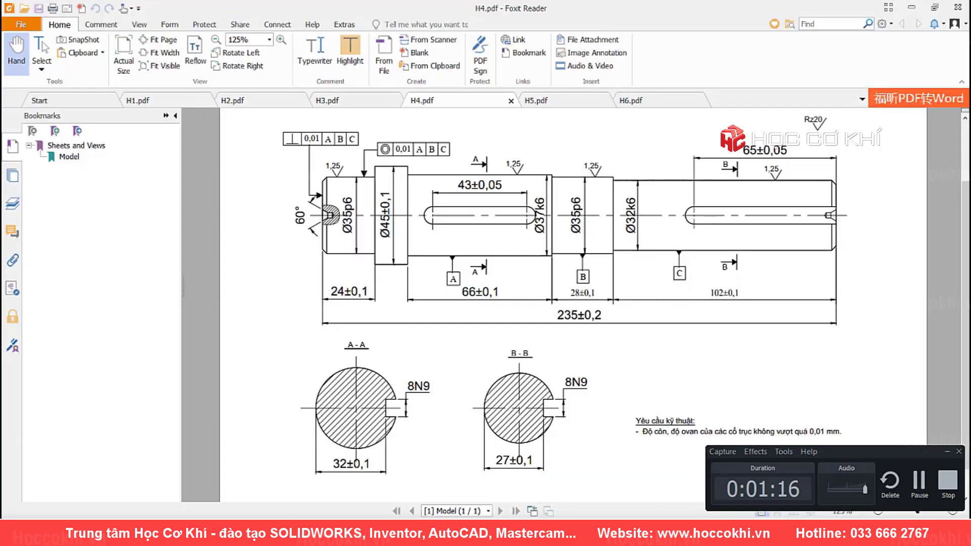
key("alt+Tab")
left_click(530, 253)
key("alt+Tab")
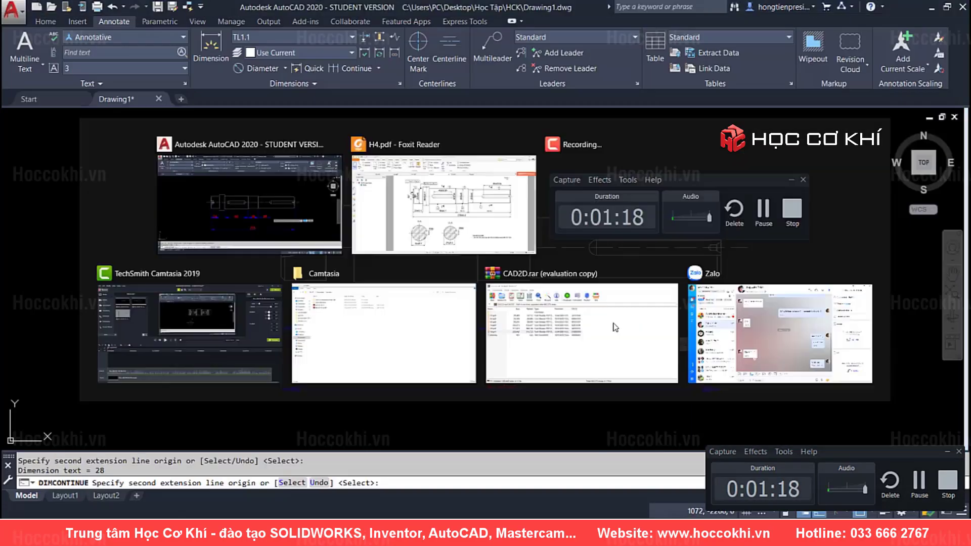
key("alt+Tab")
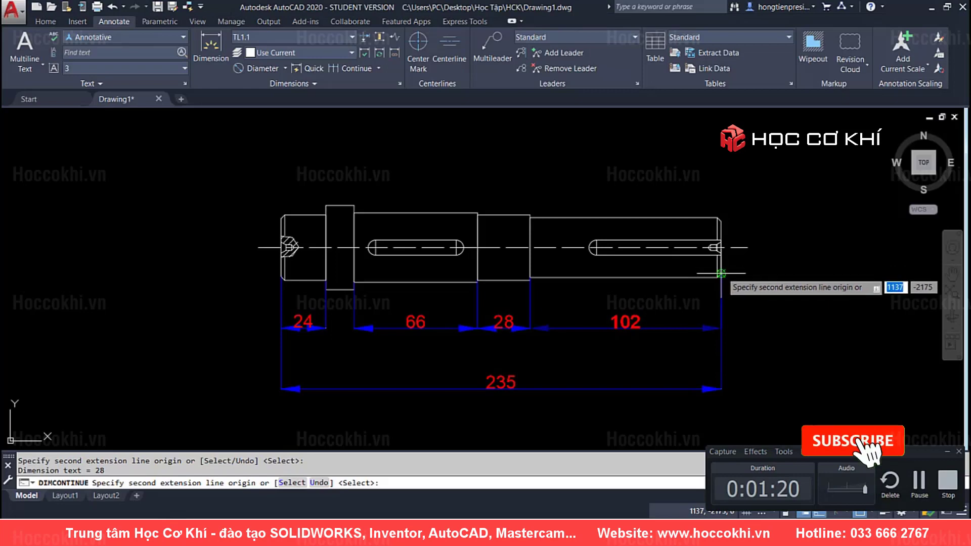
left_click(722, 273)
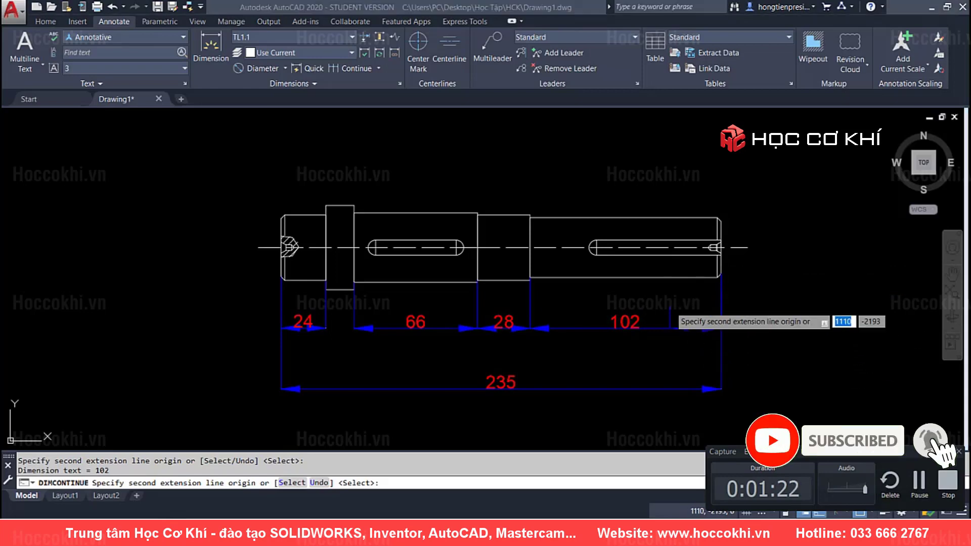
key("alt+Tab")
key("alt+Tab")
right_click(668, 307)
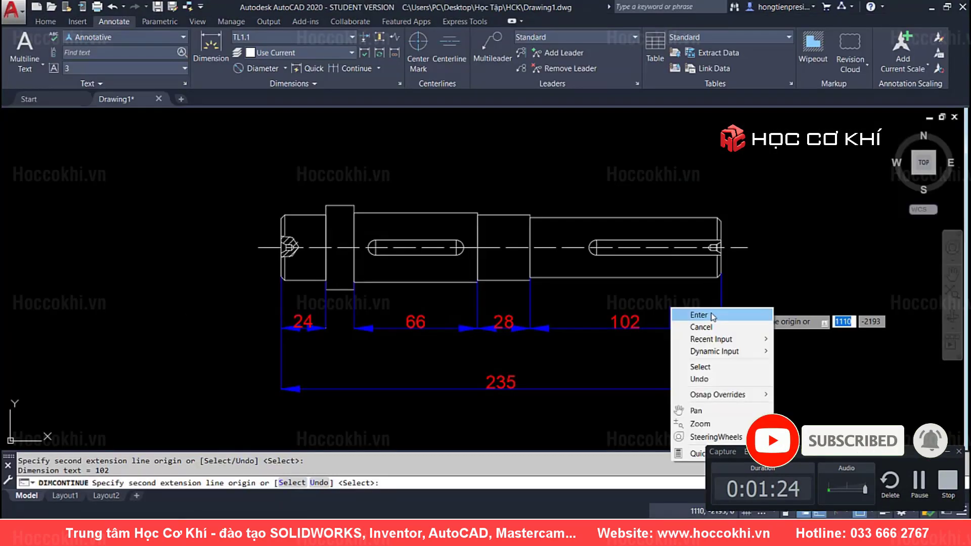
left_click(680, 326)
key("alt+Tab")
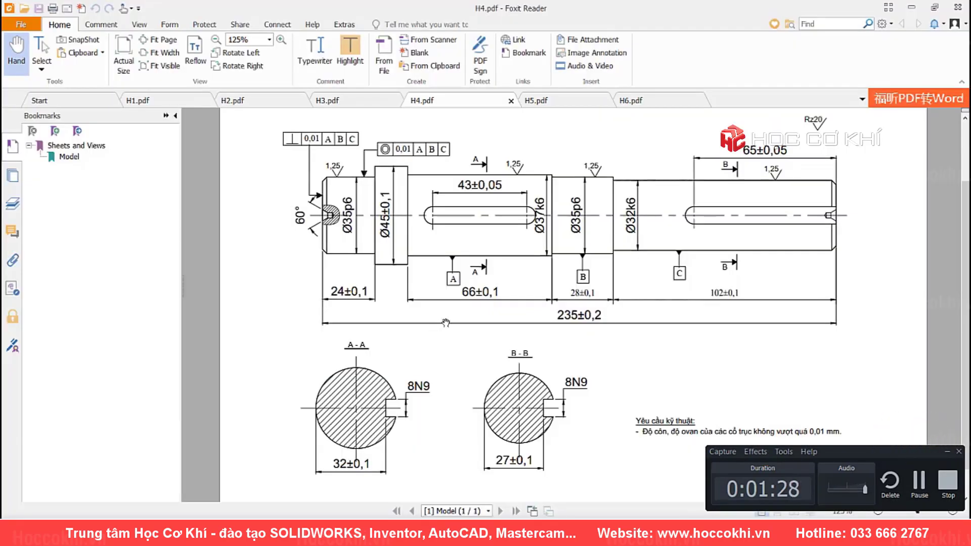
key("alt+Tab")
key("Return")
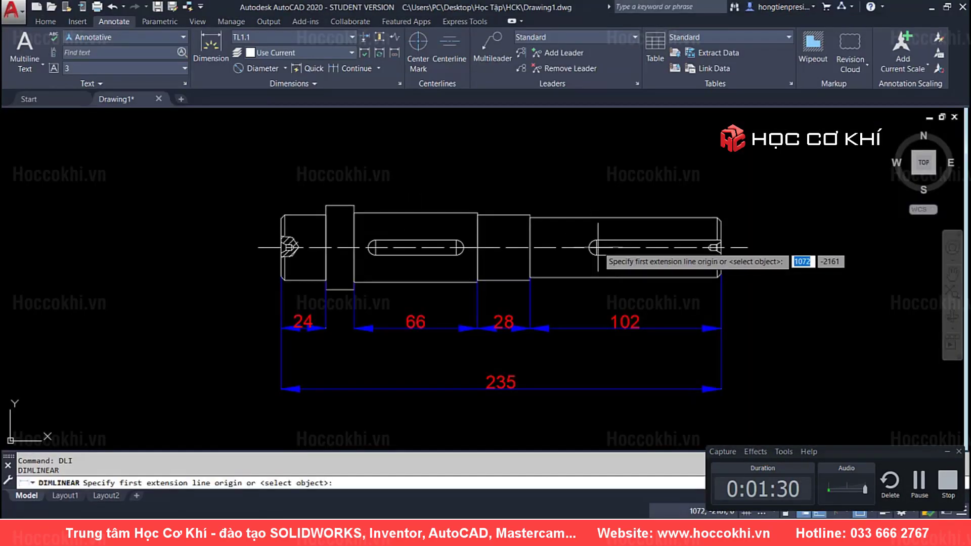
left_click(595, 247)
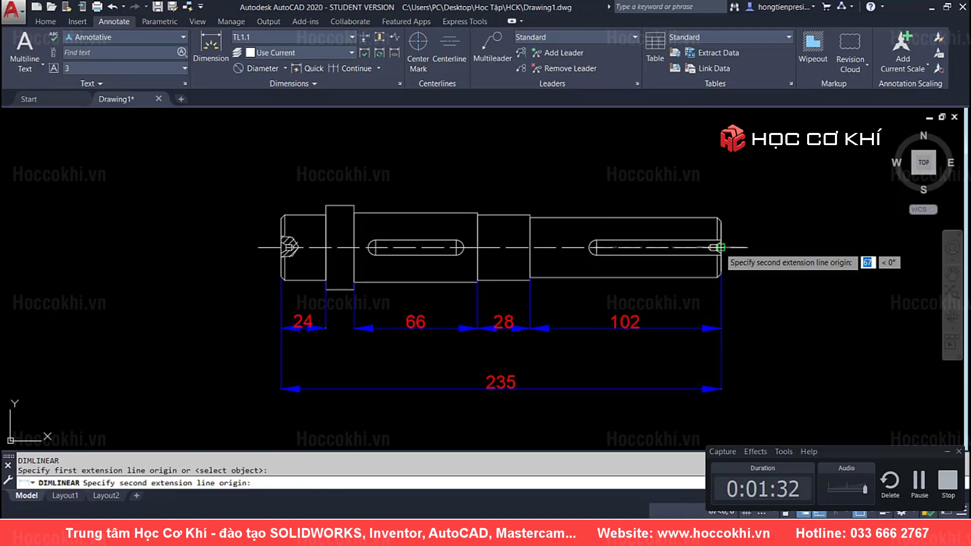
left_click(720, 248)
key("alt+Tab")
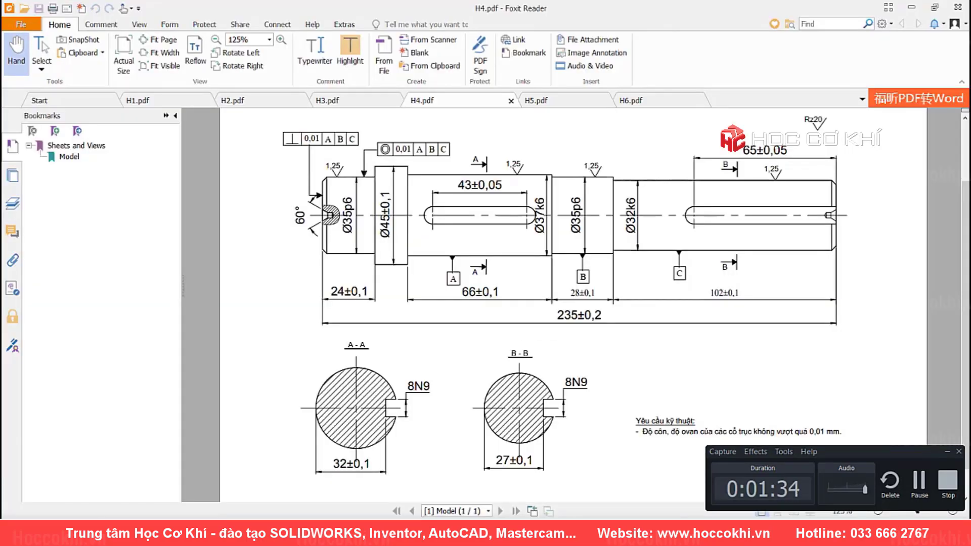
key("alt+Tab")
key("alt+Tab")
key("alt+Tab")
key("Escape")
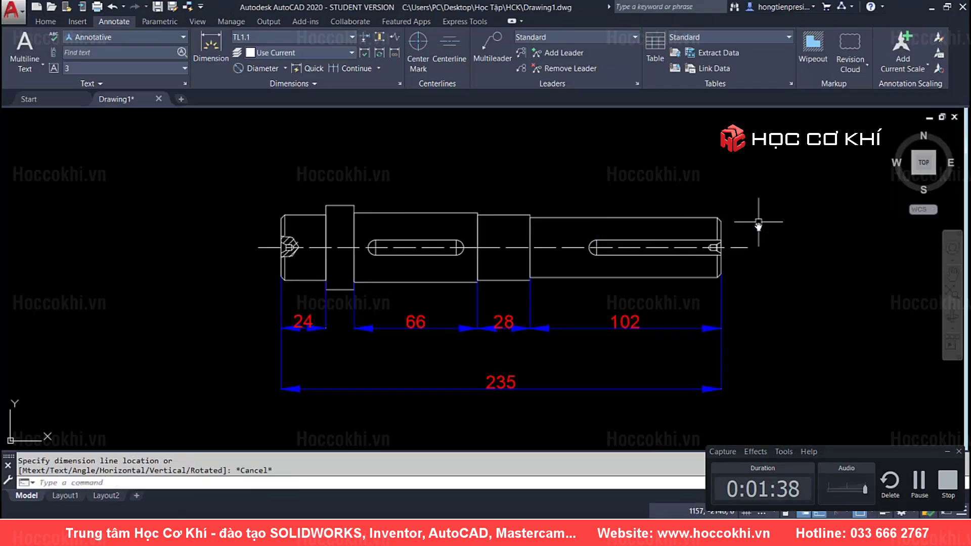
scroll(758, 222, "up", 3)
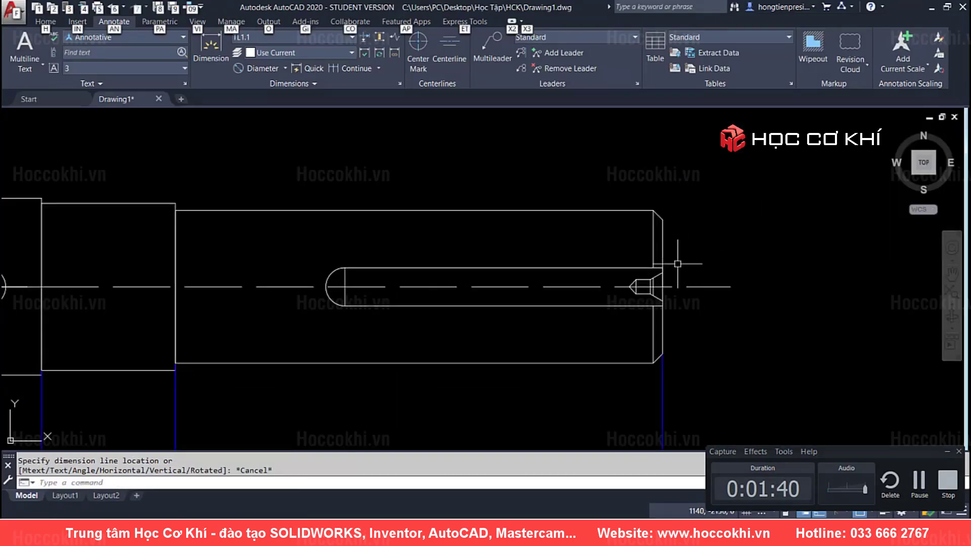
key("alt+Tab")
key("alt+Tab")
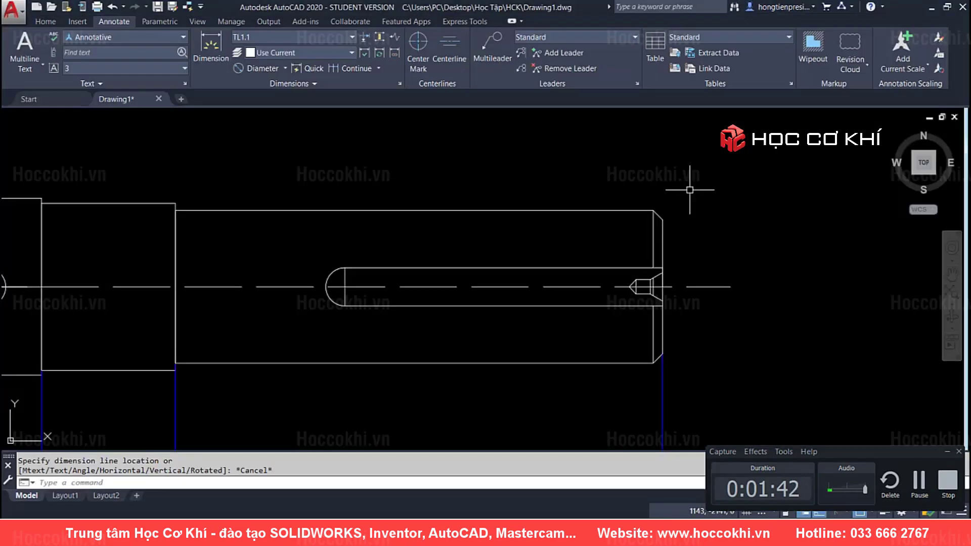
key("alt+Tab")
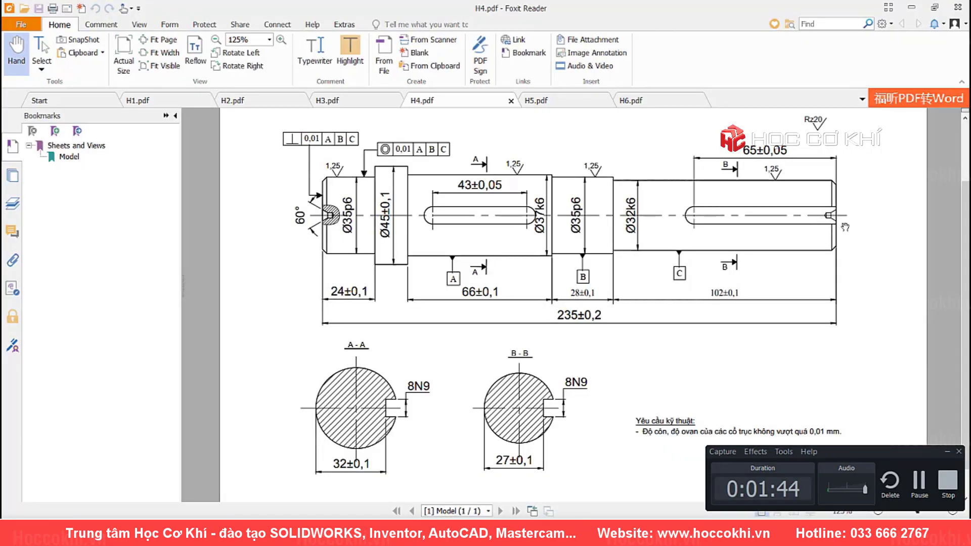
key("alt+Tab")
type("LI")
key("Return")
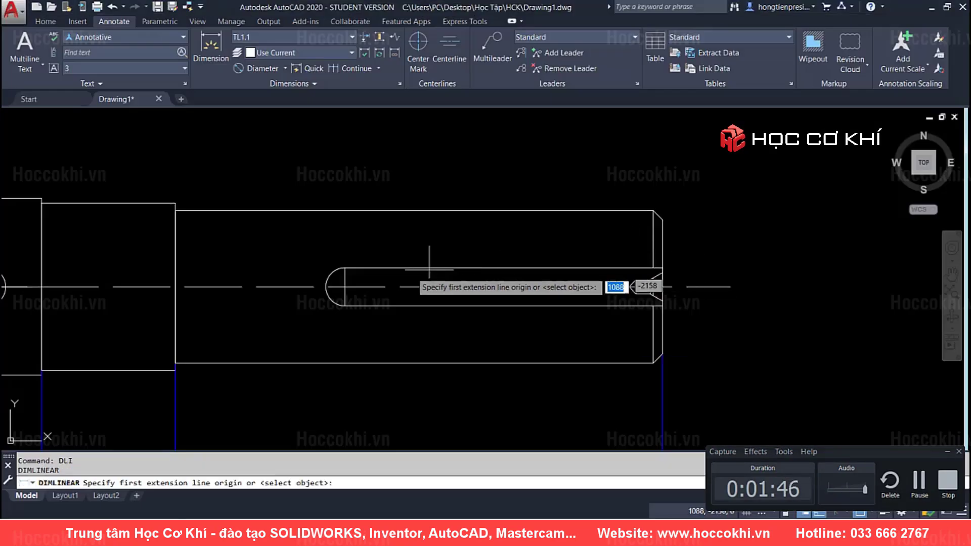
left_click(345, 287)
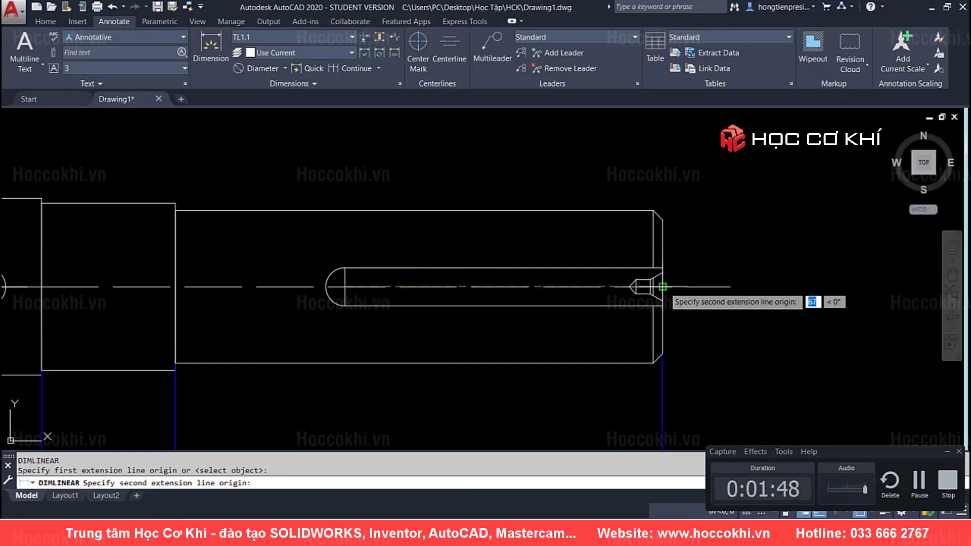
left_click(663, 287)
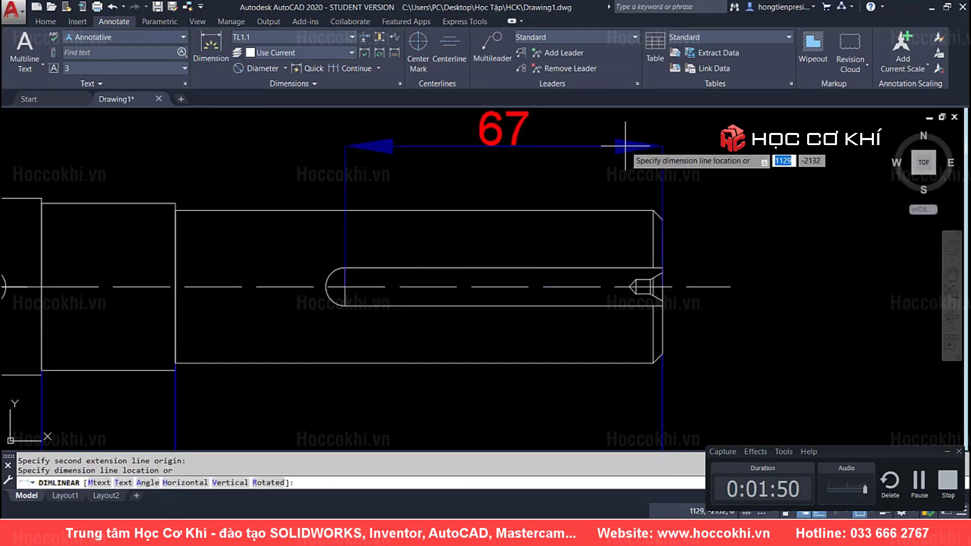
key("alt+Tab")
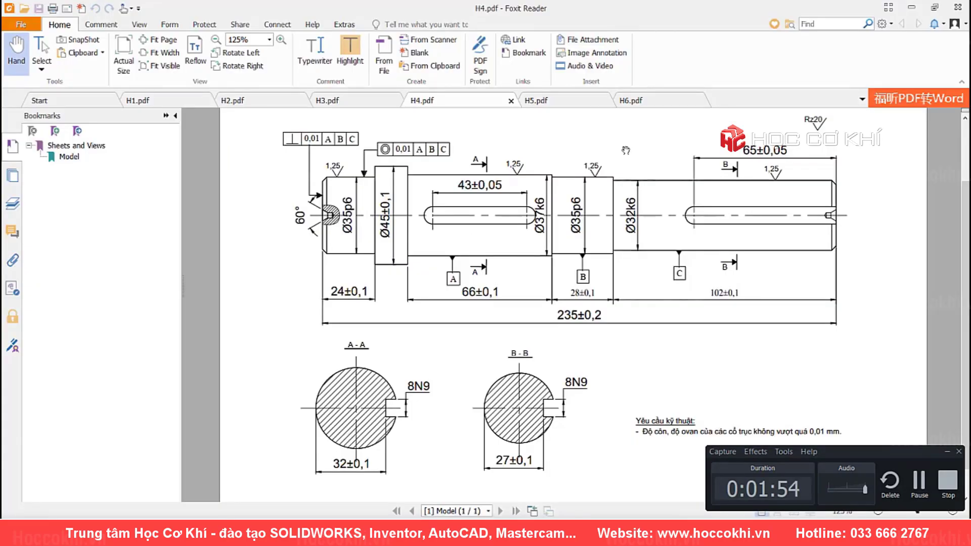
key("alt+Tab")
key("Escape")
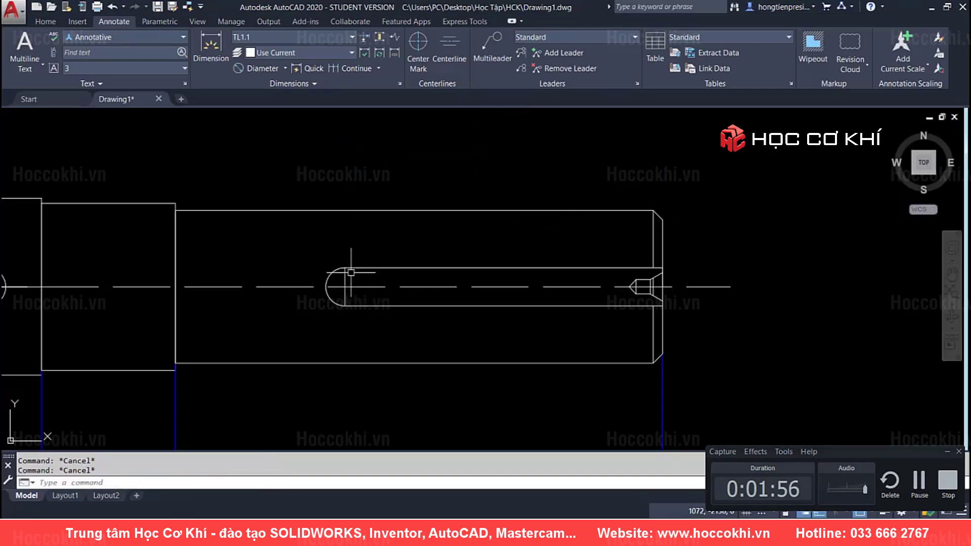
left_click(345, 277)
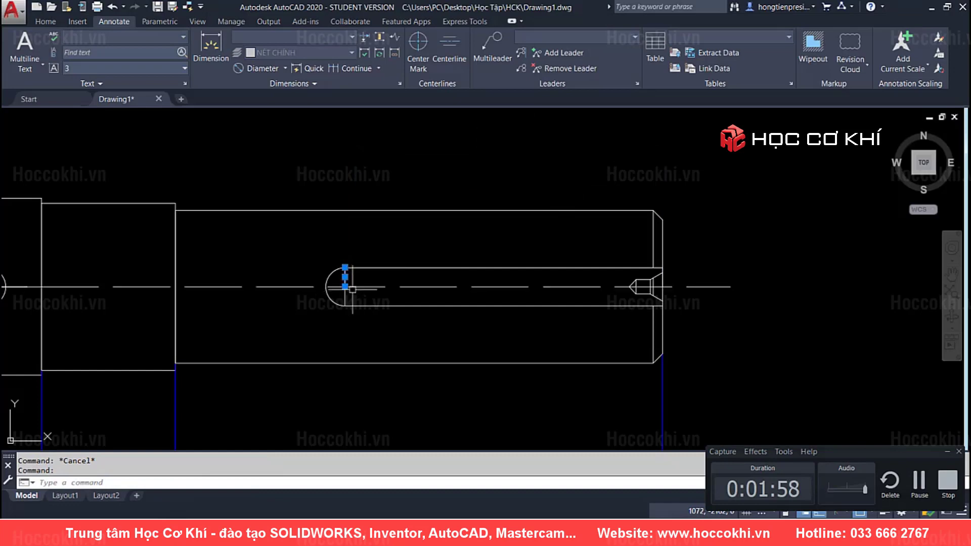
key("Escape")
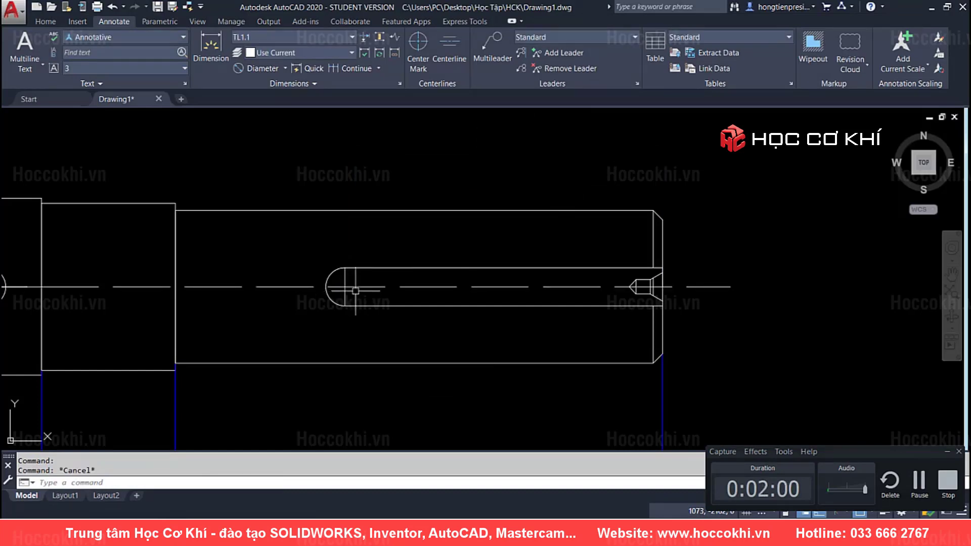
left_click(345, 278)
type("o")
key("Return")
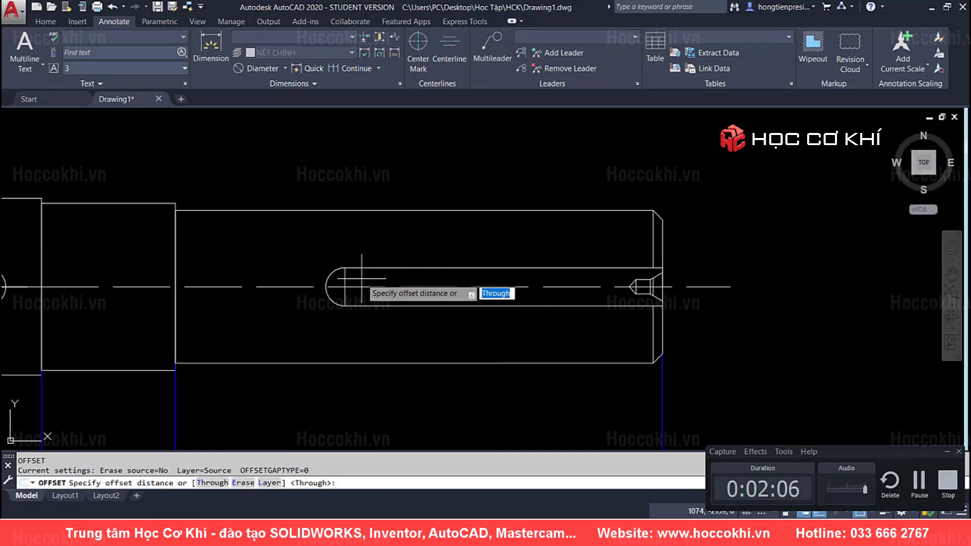
key("Escape")
key("Escape")
key("Escape")
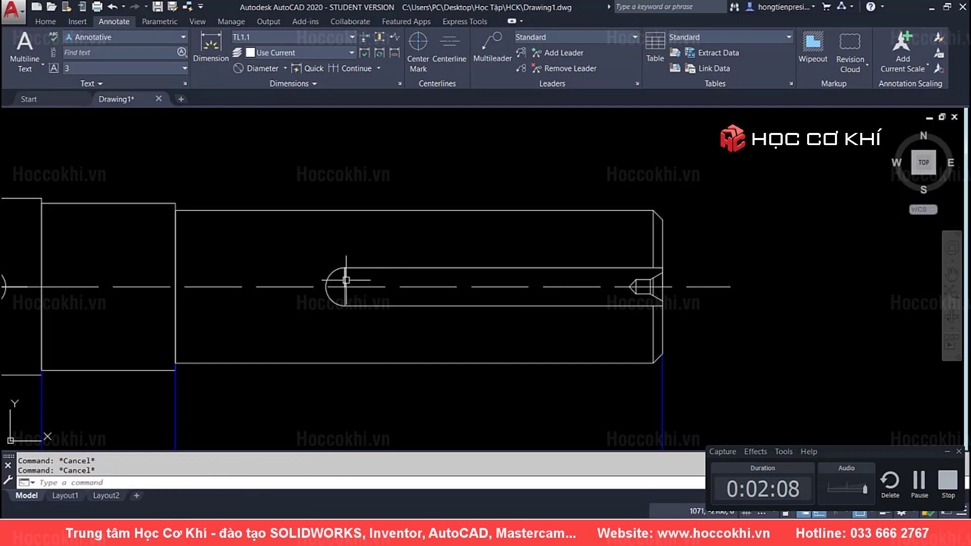
left_click(346, 279)
key("Return")
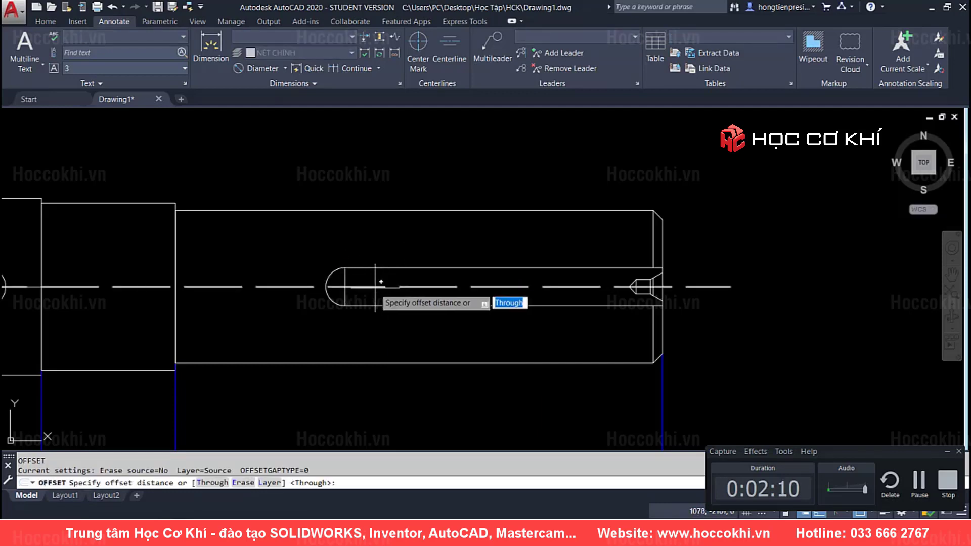
left_click(345, 287)
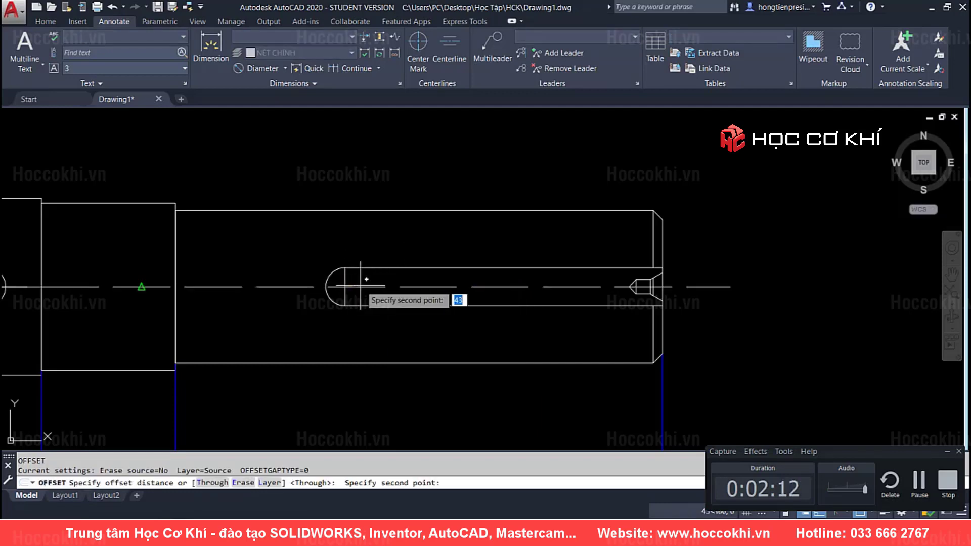
type("2")
key("Return")
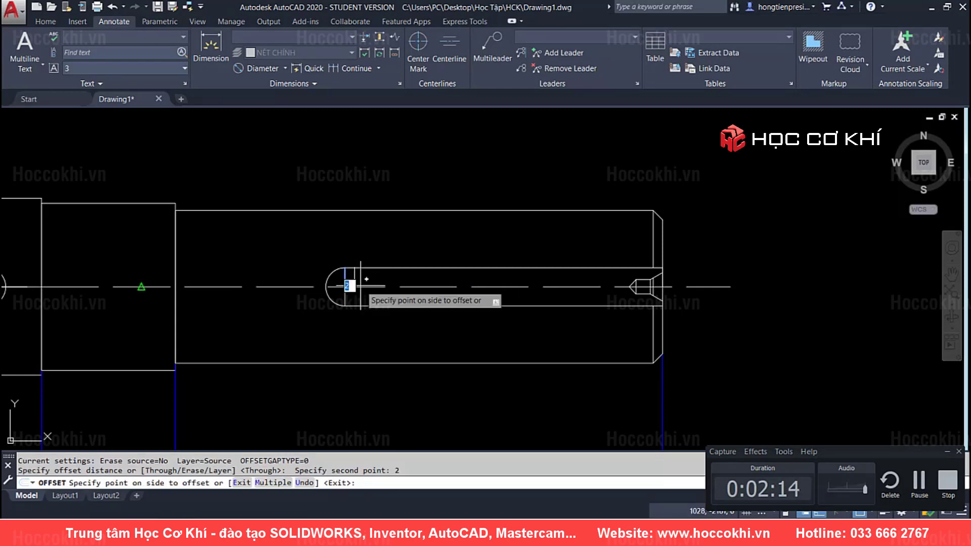
key("Escape")
key("Escape")
key("Escape")
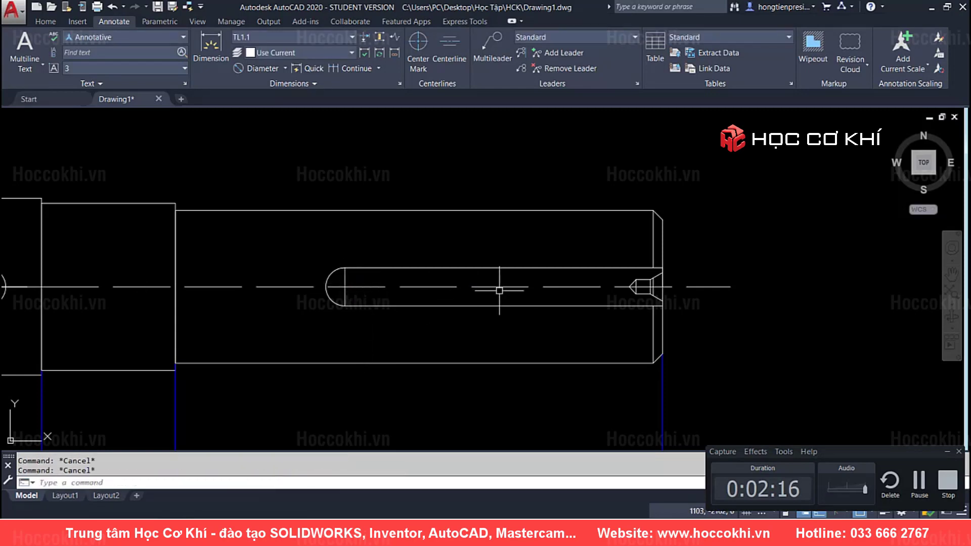
left_click(945, 453)
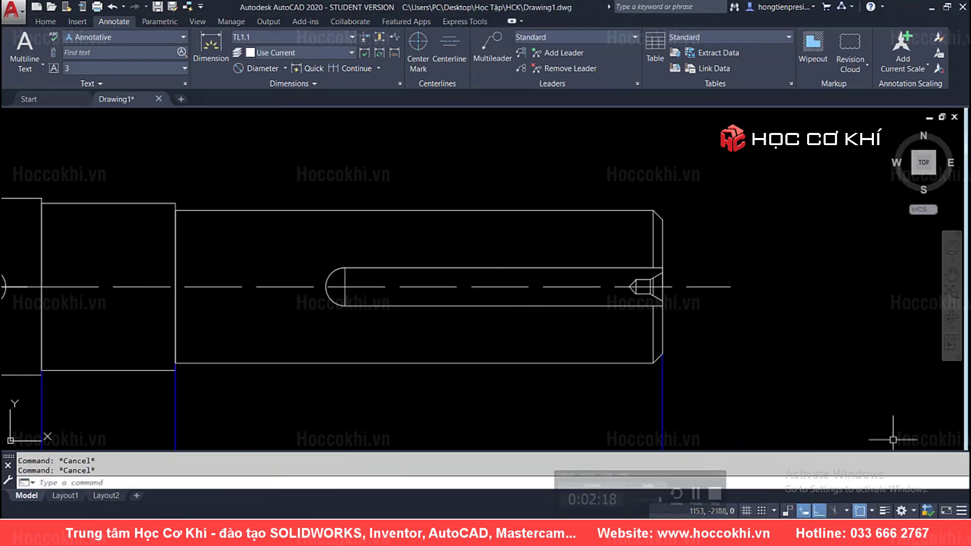
type("c")
key("Return")
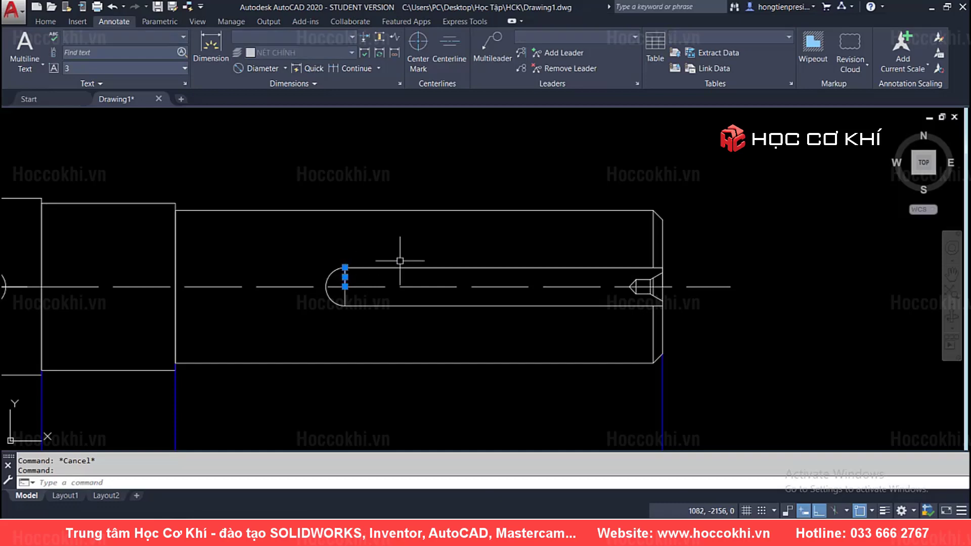
type("o")
key("Return")
left_click(345, 287)
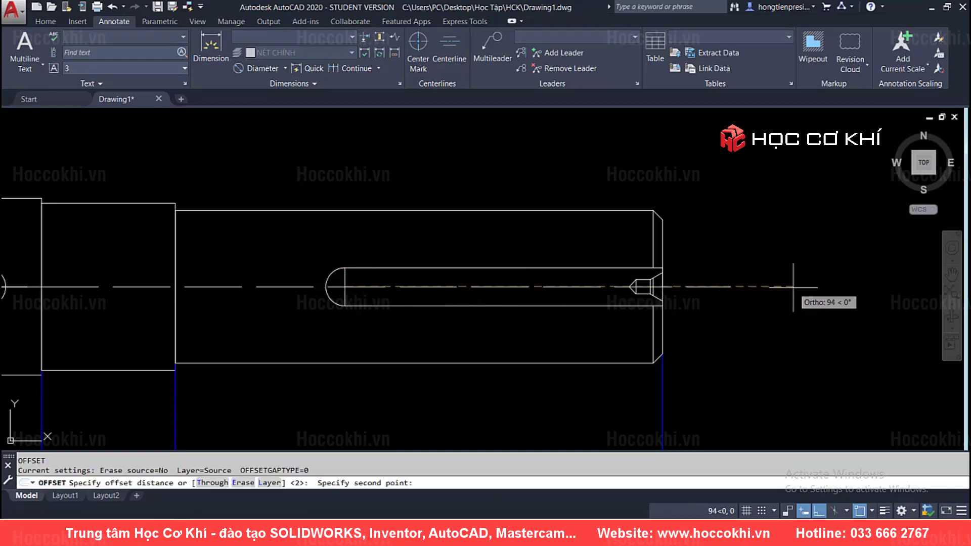
type("2")
key("Return")
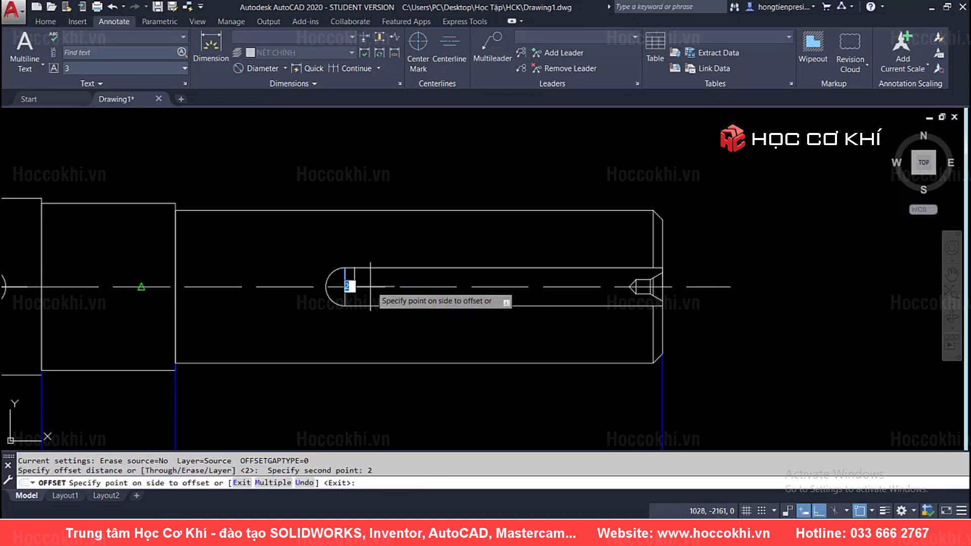
key("Return")
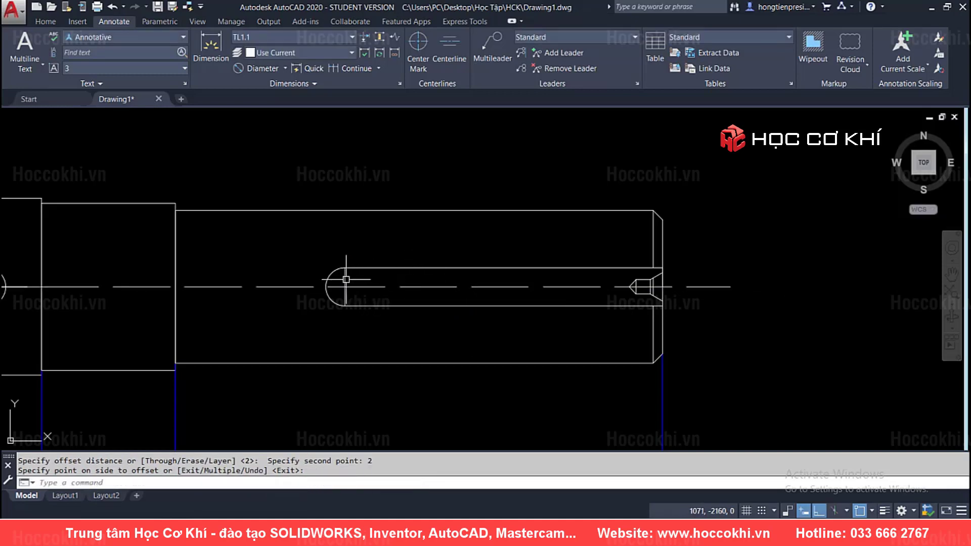
key("Escape")
- Zoom in on the right keyway slot and check its left end line
scroll(336, 287, "up", 5)
key("Escape")
left_click(336, 287)
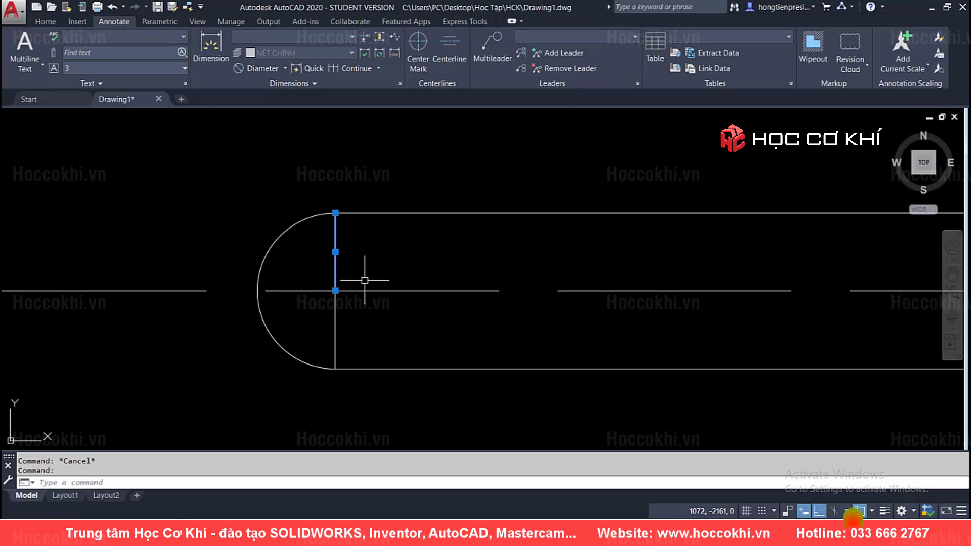
key("Escape")
- Draw a 2-unit line from the slot end/centerline intersection, then select the slot end line
type("l")
key("Return")
left_click(336, 291)
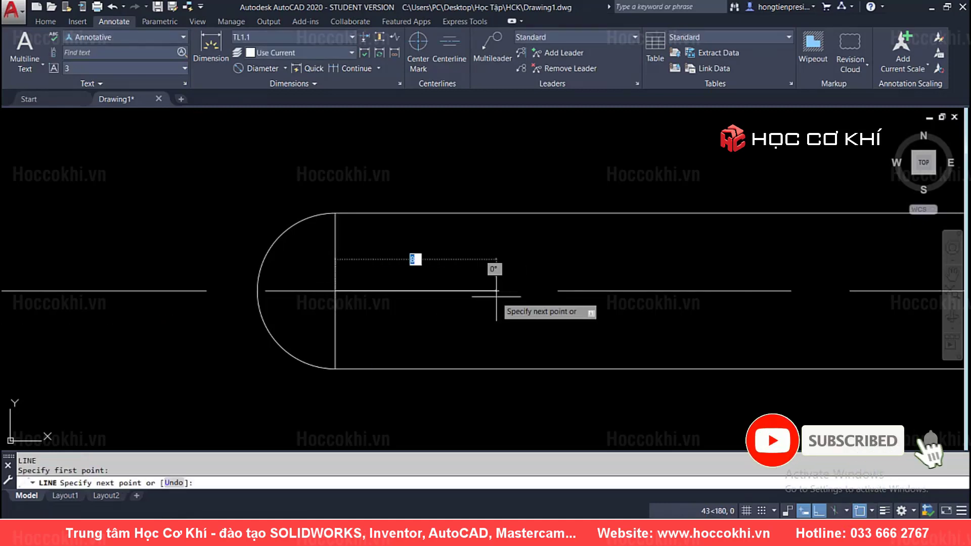
type("2")
key("Return")
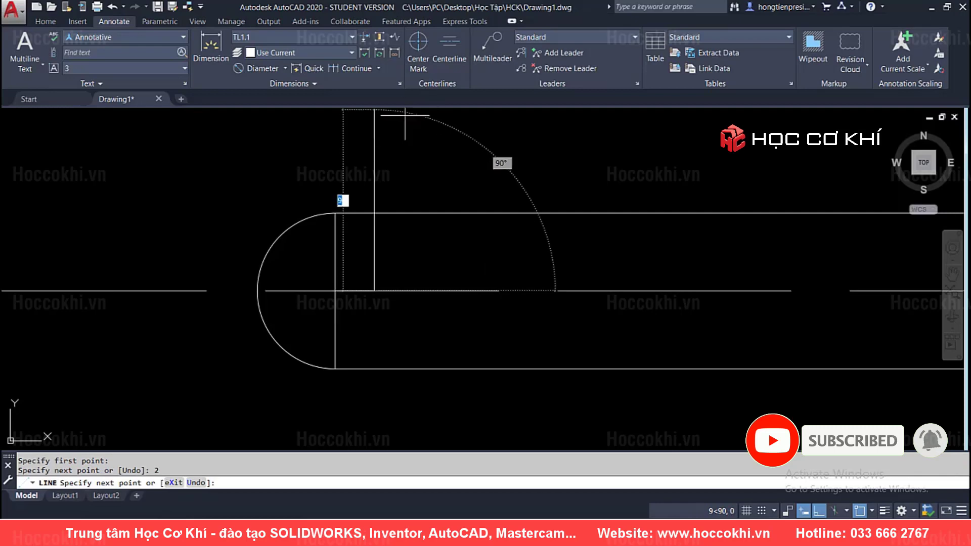
key("Escape")
left_click(335, 276)
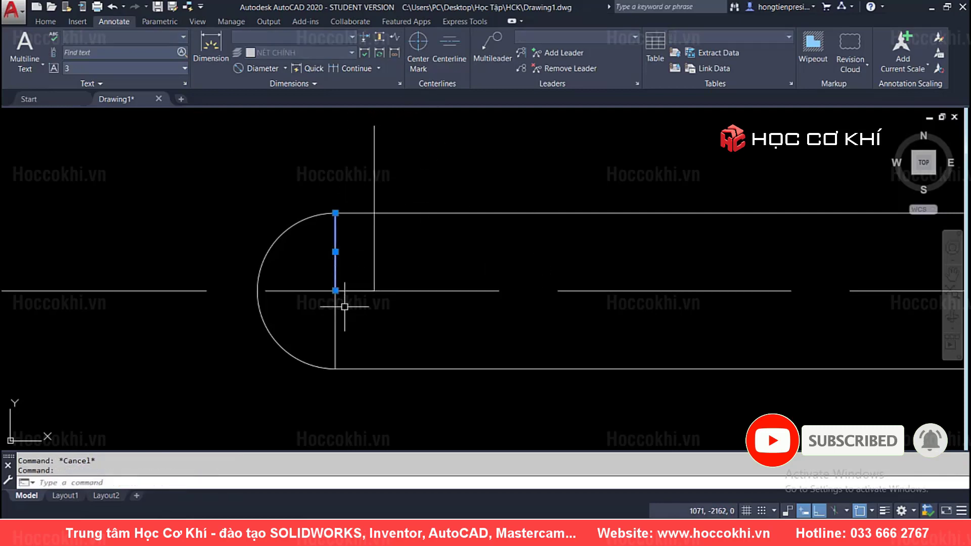
left_click(283, 236)
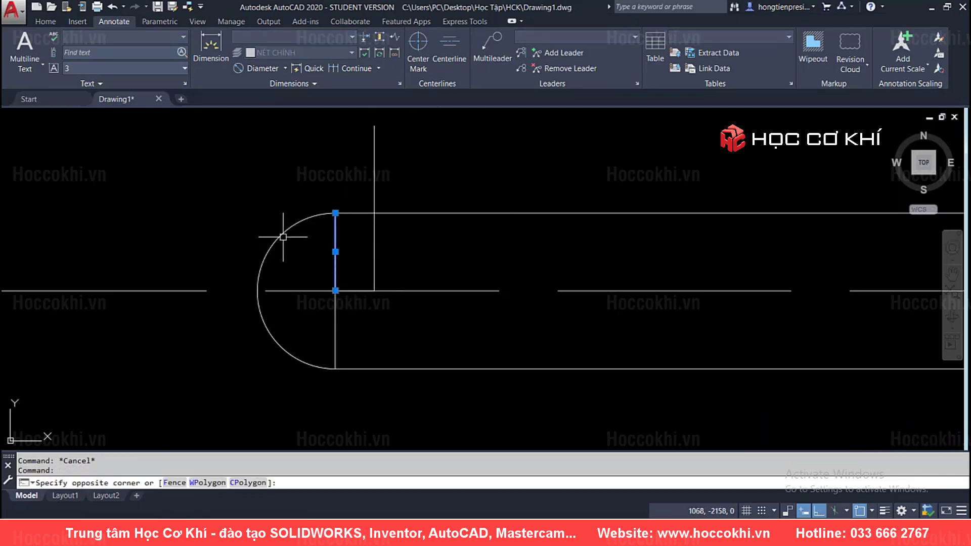
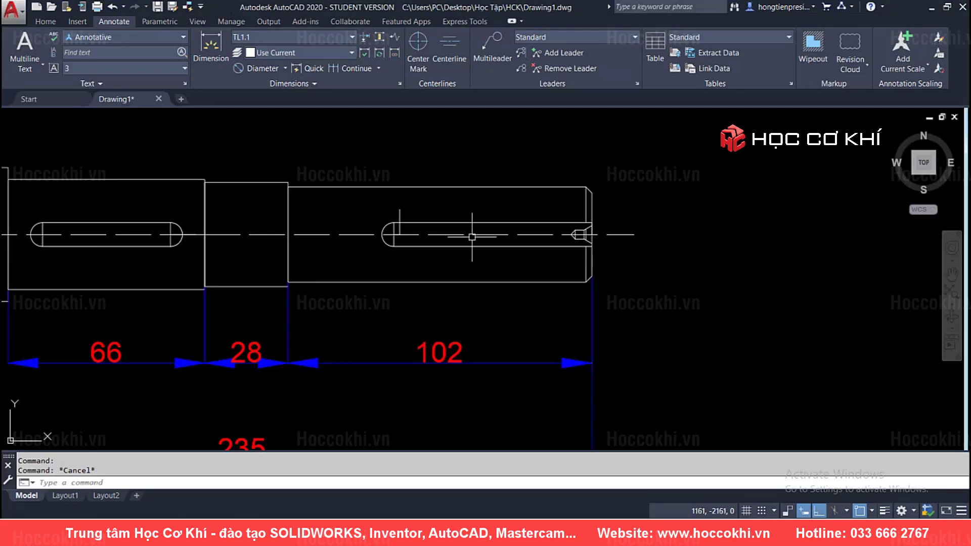
- Draw a circle centred on the slot centreline intersection, with its radius reaching the slot edge
scroll(405, 228, "up", 2)
scroll(404, 227, "up", 2)
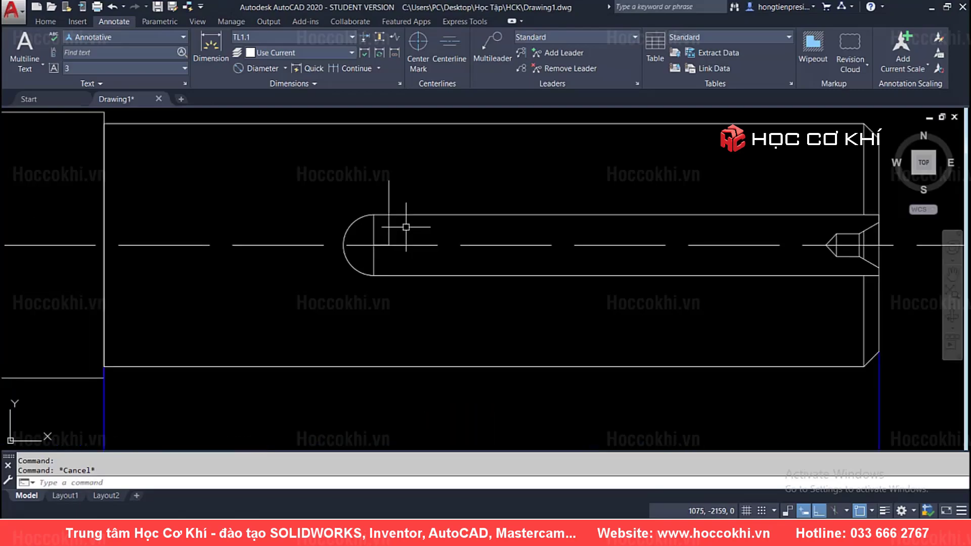
type("c")
key("Return")
left_click(389, 245)
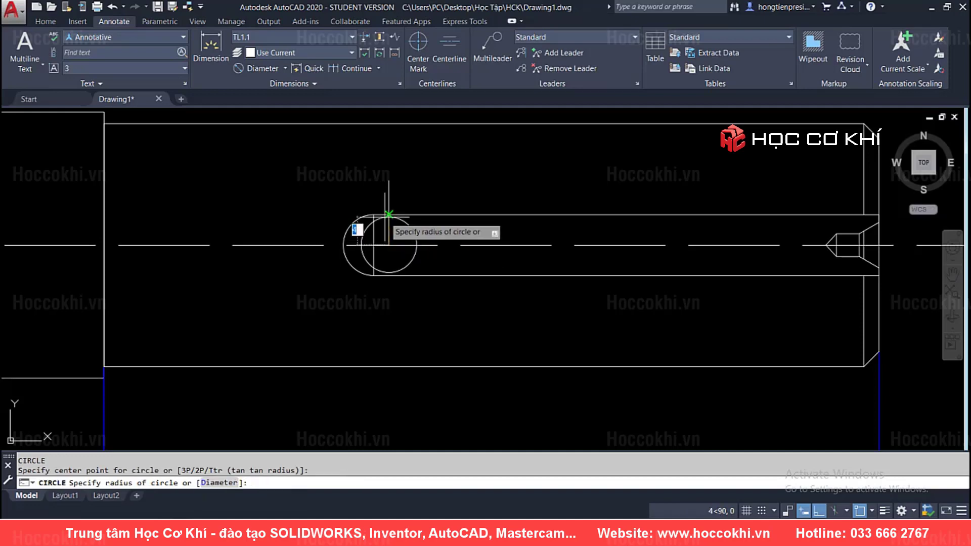
left_click(388, 214)
- Erase the old slot-end arc and the stray upper and lower line segments
left_click(356, 223)
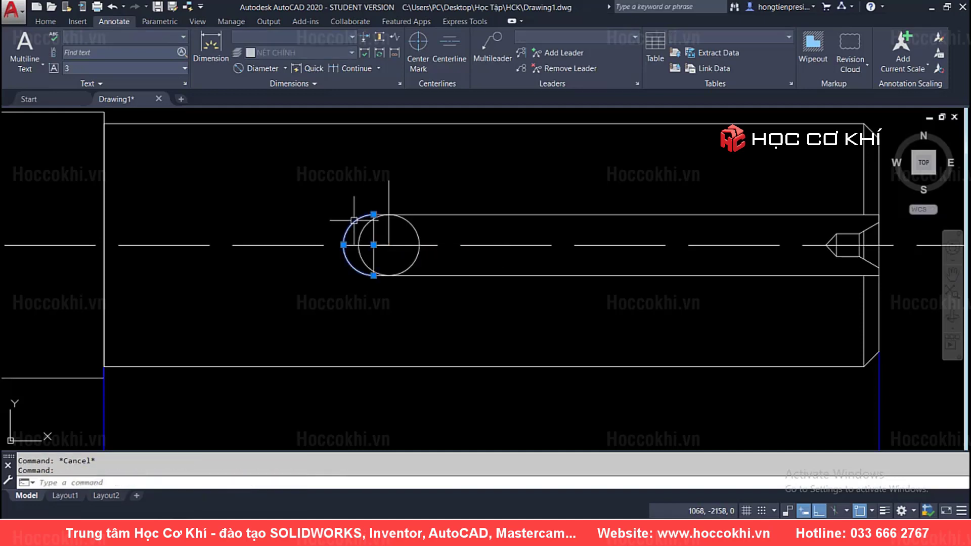
type("E")
key("Return")
scroll(356, 223, "up", 2)
key("Escape")
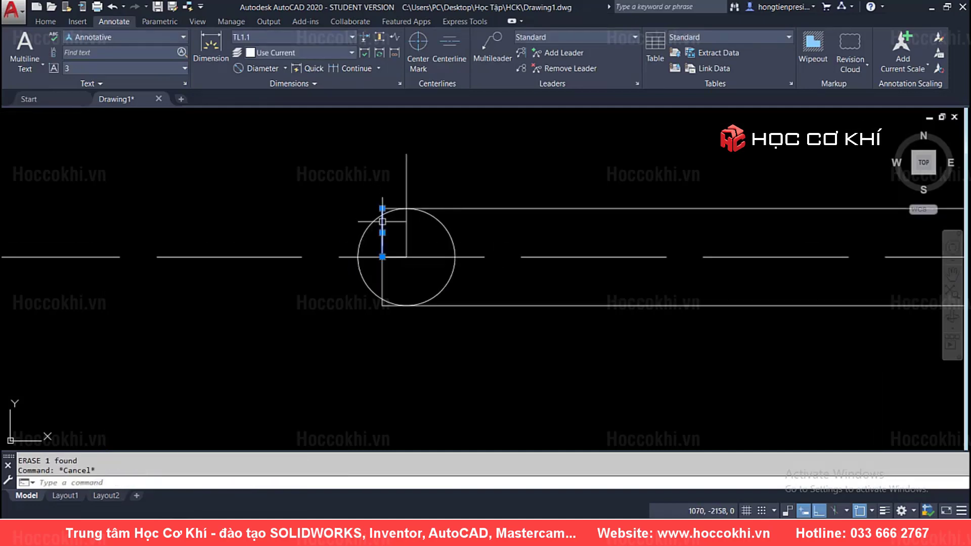
key("Delete")
left_click(383, 275)
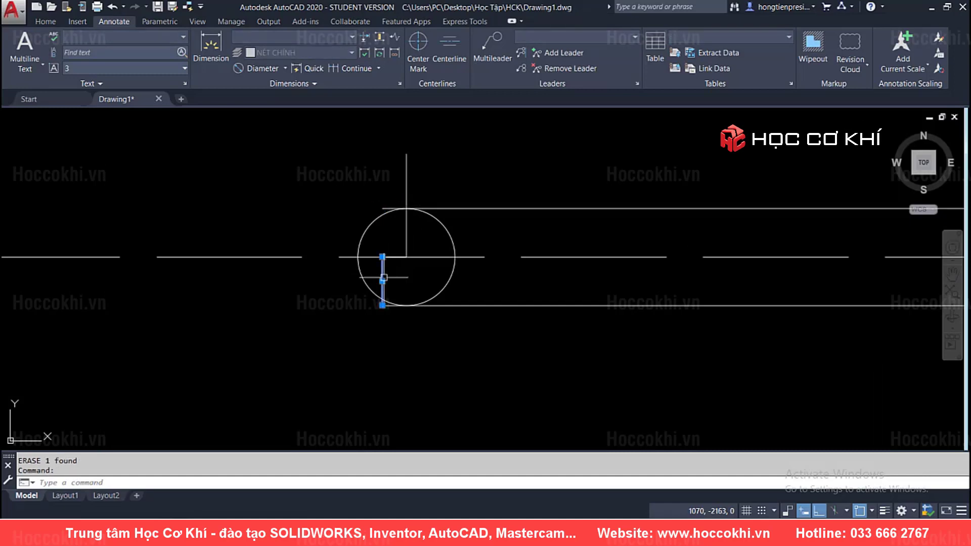
key("Escape")
- Undo a wrong trim of the circle and erase the vertical line through it
key("Return")
key("Return")
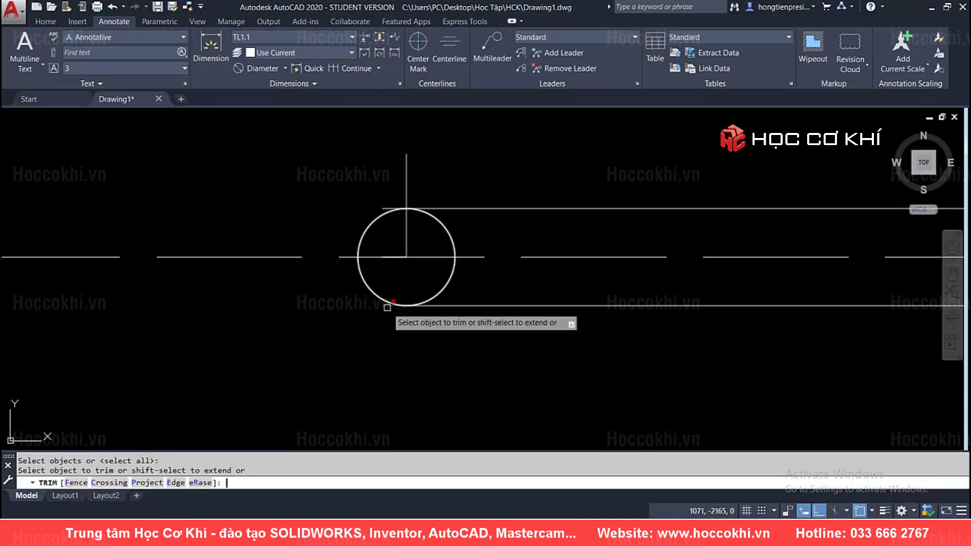
left_click(391, 209)
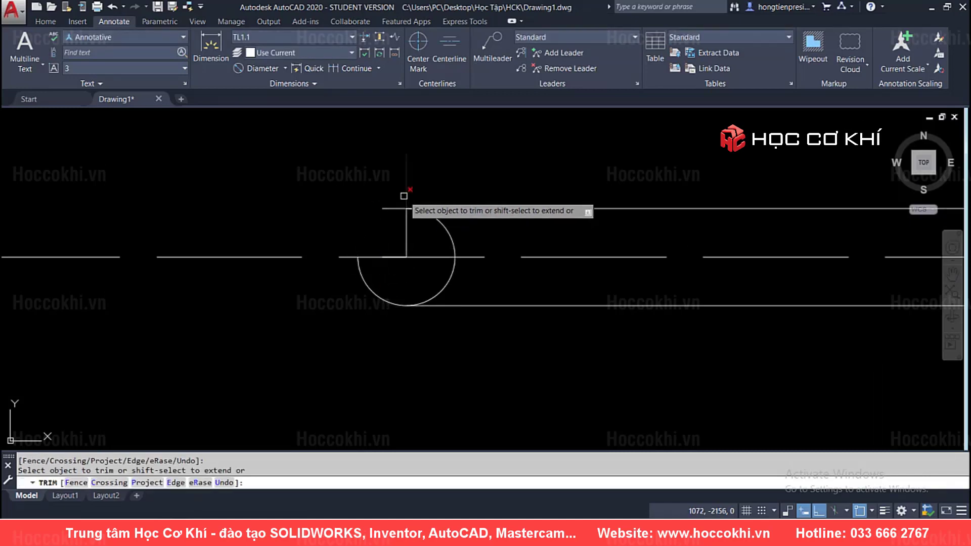
key("ctrl+z")
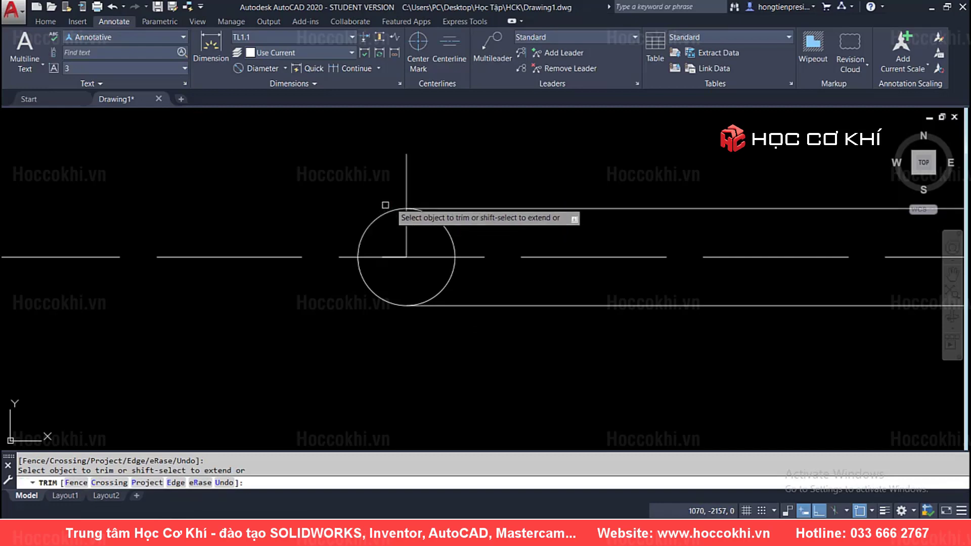
key("Escape")
left_click(406, 195)
key("Delete")
key("Escape")
- Trim the circle's right arc inside the slot, leaving a semicircular slot end
scroll(406, 197, "down", 2)
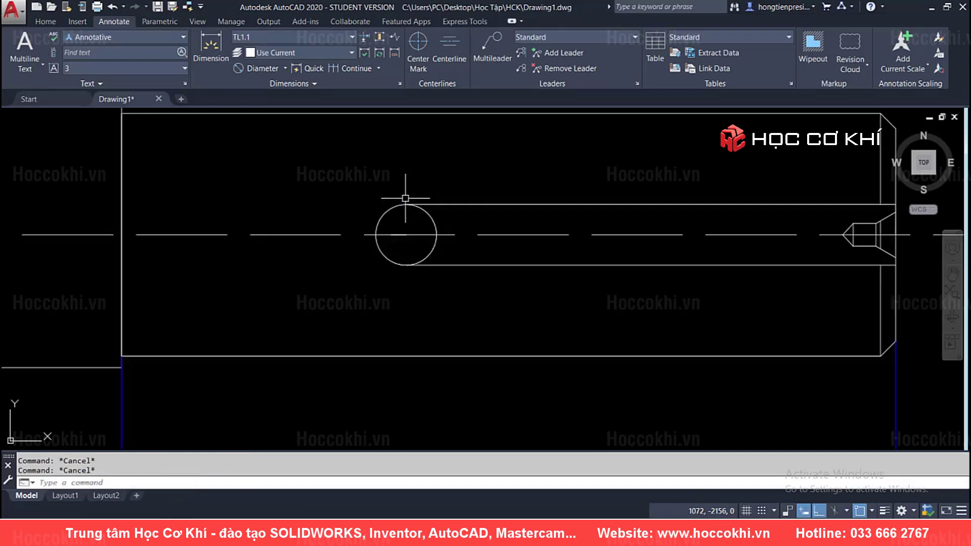
type("tr")
key("space")
key("Return")
left_click(435, 238)
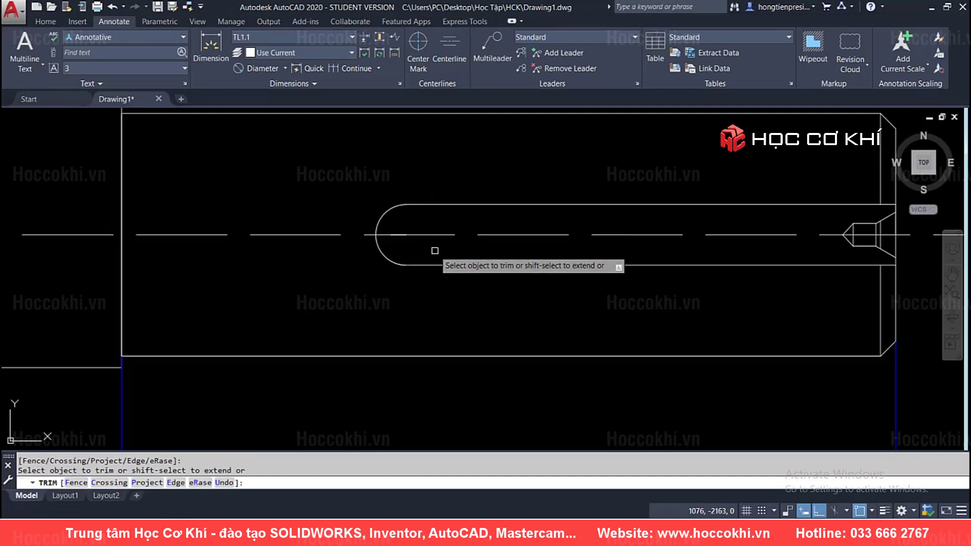
key("Escape")
scroll(430, 244, "down", 3)
key("Escape")
scroll(430, 243, "up", 1)
scroll(404, 236, "up", 5)
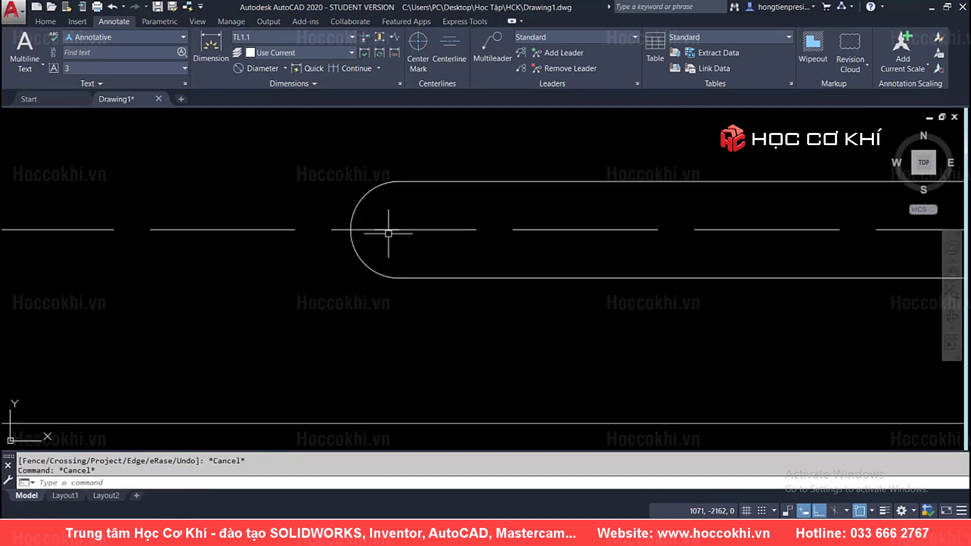
left_click(388, 231)
- Add a 65 linear dimension above the shaft, from its right end to the keyway's left end
key("Escape")
scroll(426, 237, "down", 5)
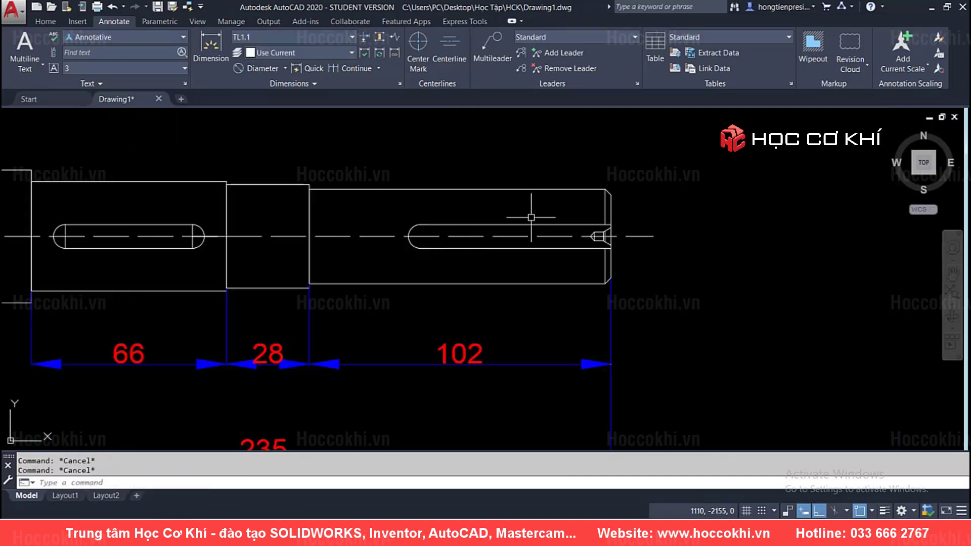
type("Dli")
key("Return")
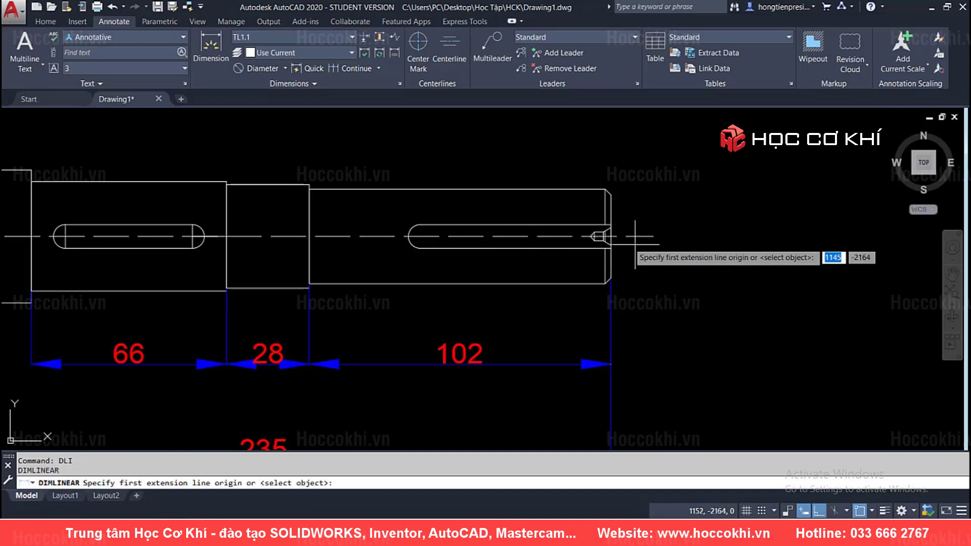
left_click(609, 236)
left_click(420, 236)
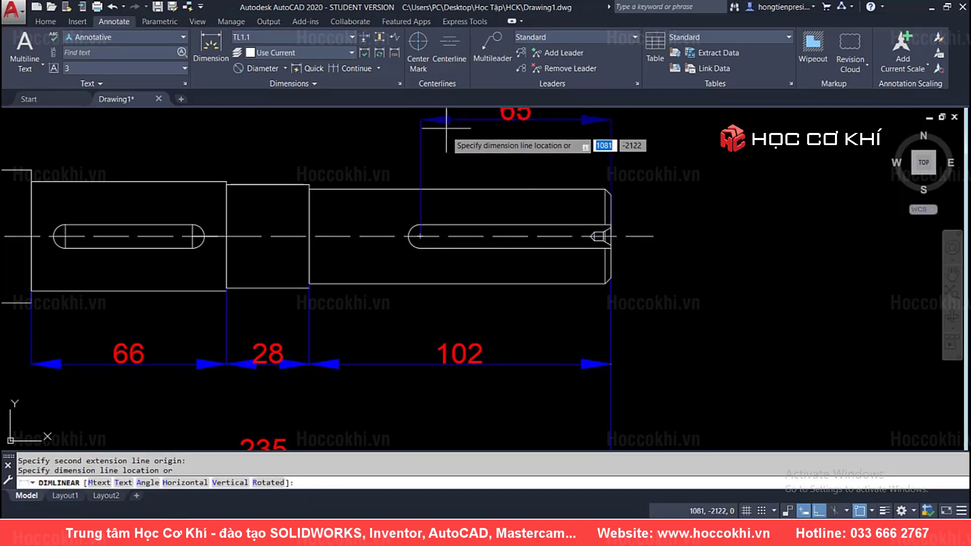
left_click(461, 148)
- Compare the dimensioned shaft against the reference drawing H4.pdf
key("alt+Tab")
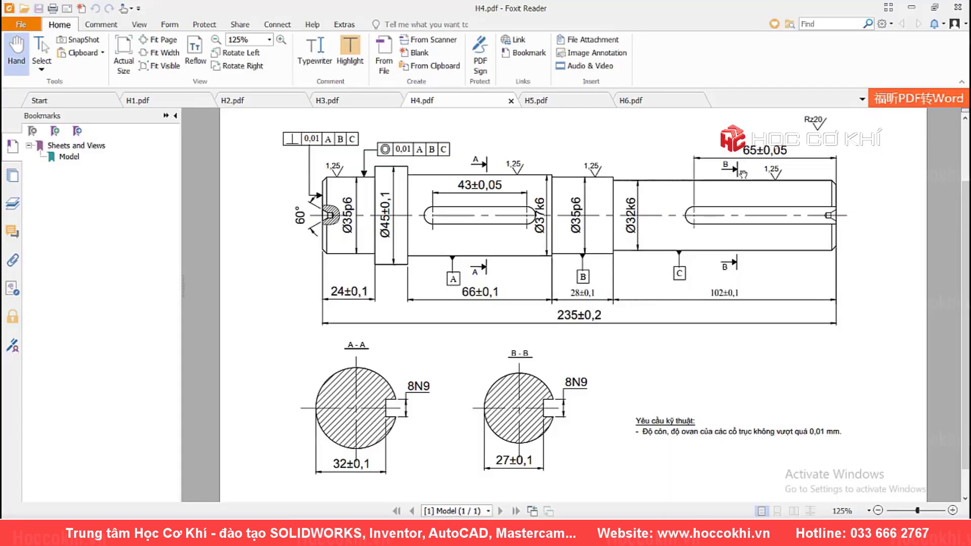
key("alt+Tab")
scroll(503, 236, "down", 3)
scroll(502, 236, "up", 2)
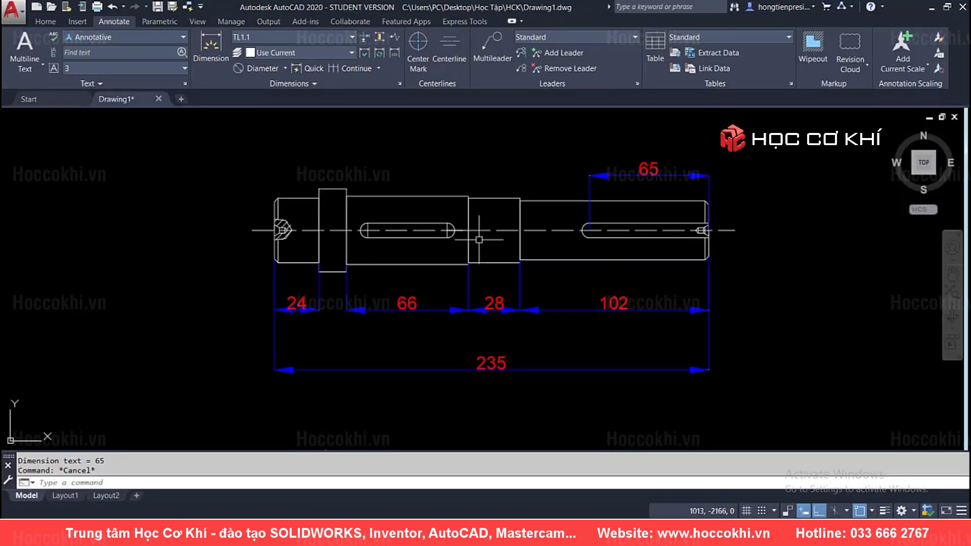
scroll(502, 235, "up", 1)
key("alt+Tab")
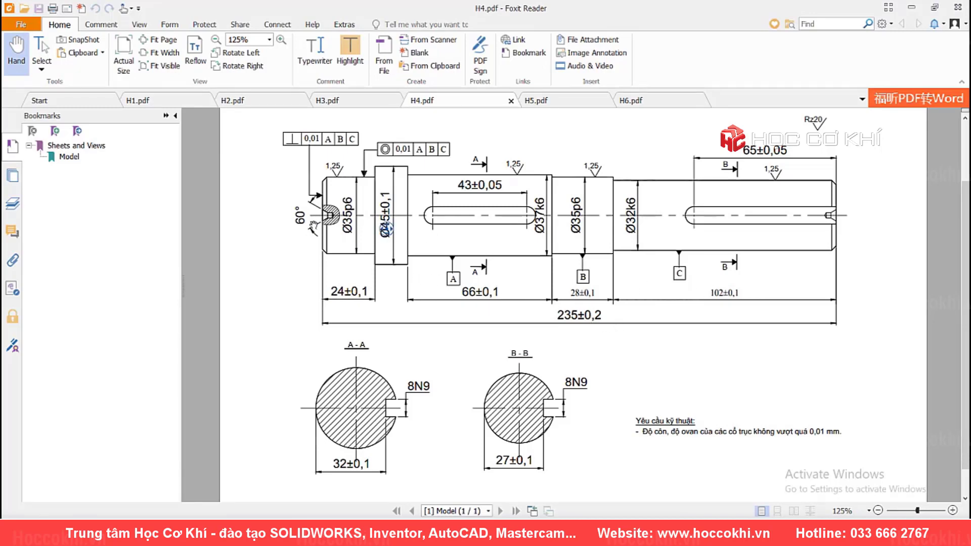
key("alt+Tab")
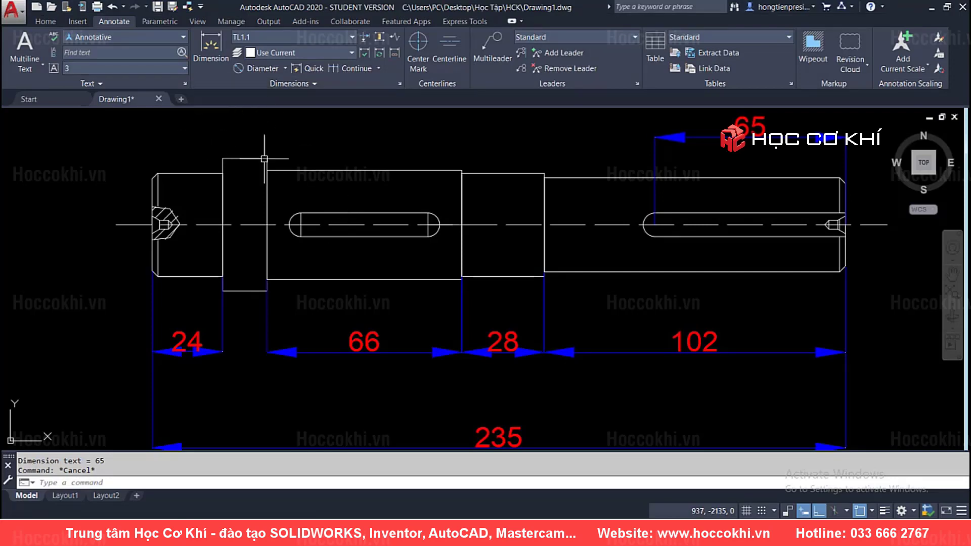
- Add a 60° angular dimension between the centre-hole cone sides, placed left of the shaft
type("DAN")
key("Return")
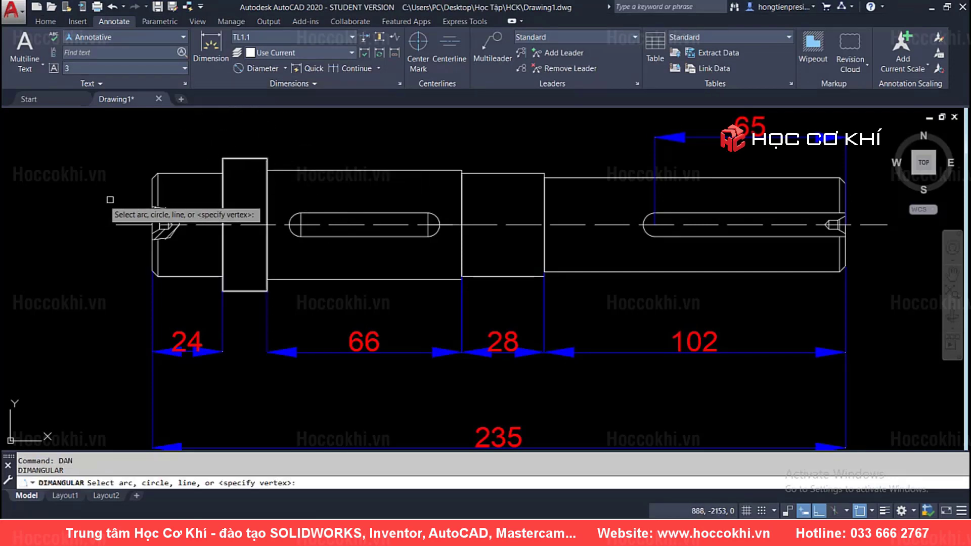
scroll(109, 205, "up", 8)
left_click(419, 292)
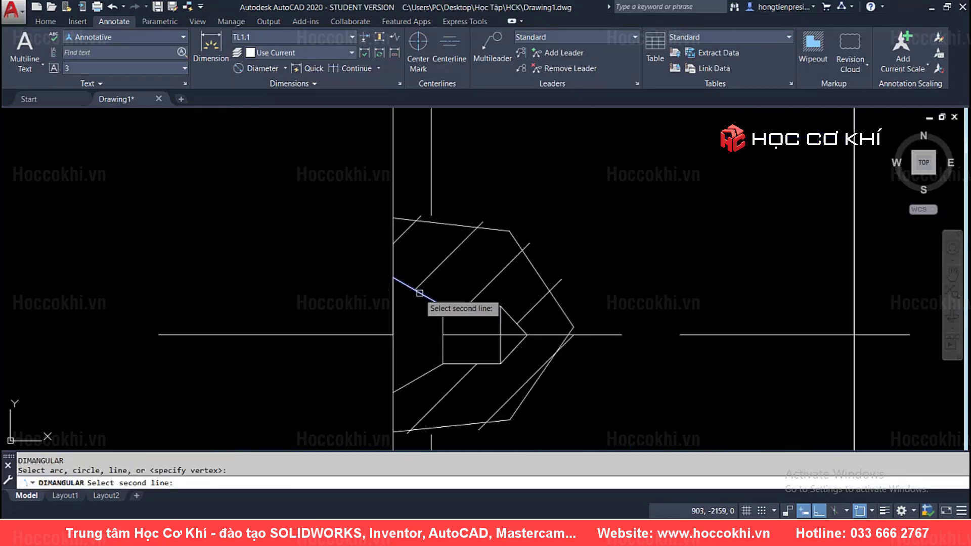
left_click(422, 376)
scroll(283, 279, "down", 4)
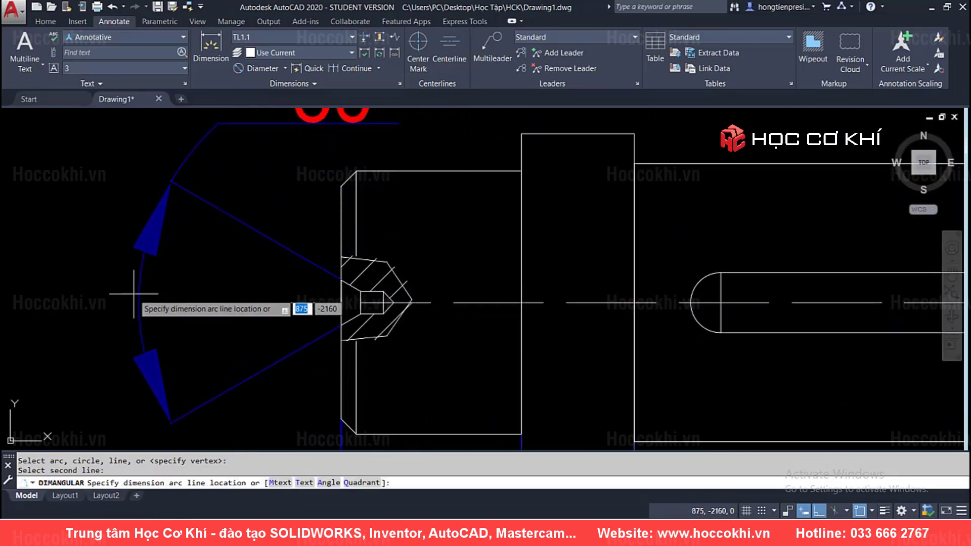
scroll(139, 286, "down", 3)
left_click(156, 287)
key("Escape")
- Check the 60° cone angle against the reference PDF drawing
scroll(156, 287, "down", 3)
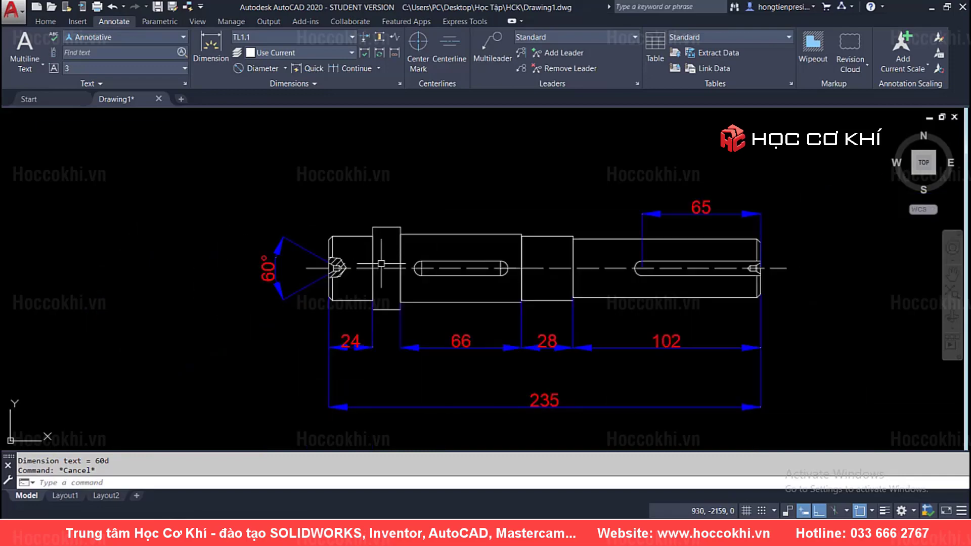
key("alt+Tab")
scroll(371, 251, "down", 3)
scroll(364, 273, "up", 4)
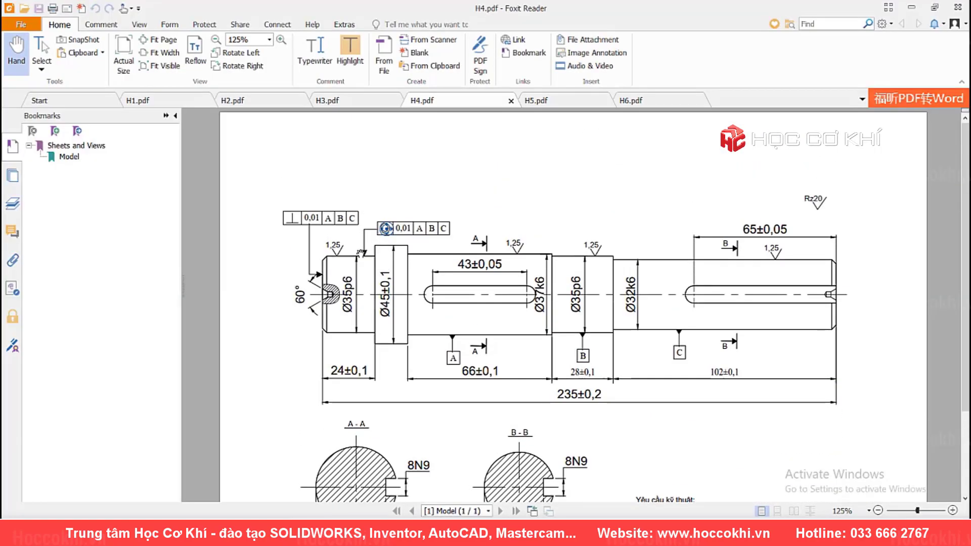
scroll(354, 292, "down", 1)
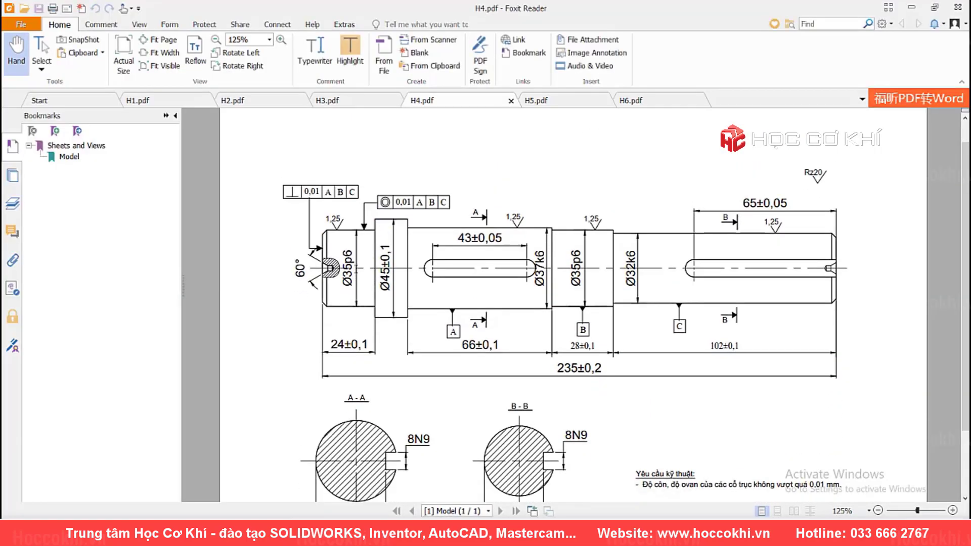
key("alt+Tab")
- Add a vertical 35 linear dimension across the shaft's left end face
type("LI")
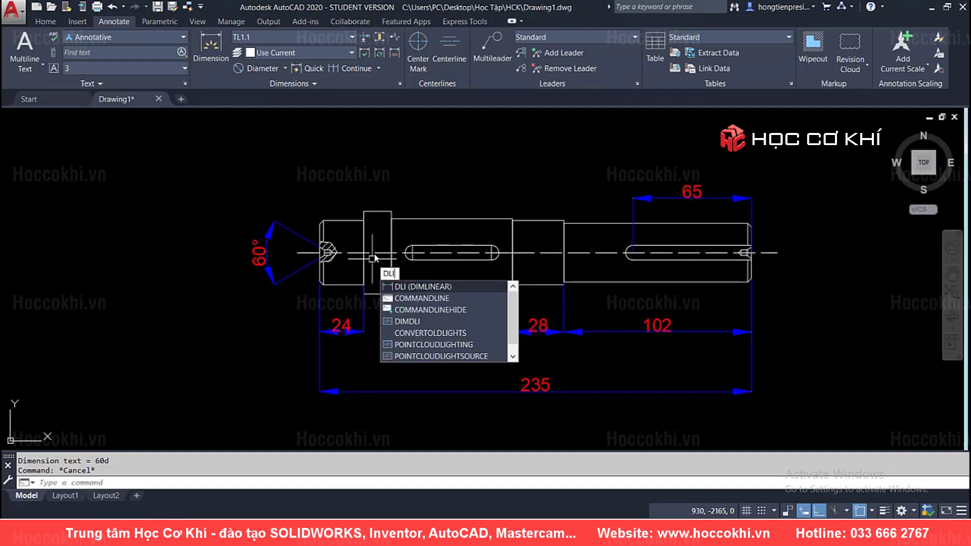
key("Return")
left_click(344, 221)
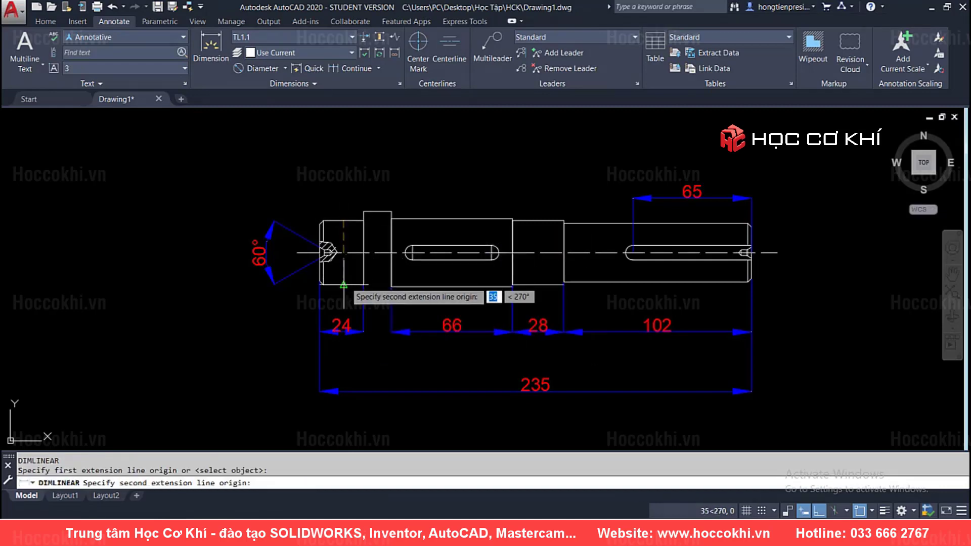
left_click(344, 284)
left_click(326, 251)
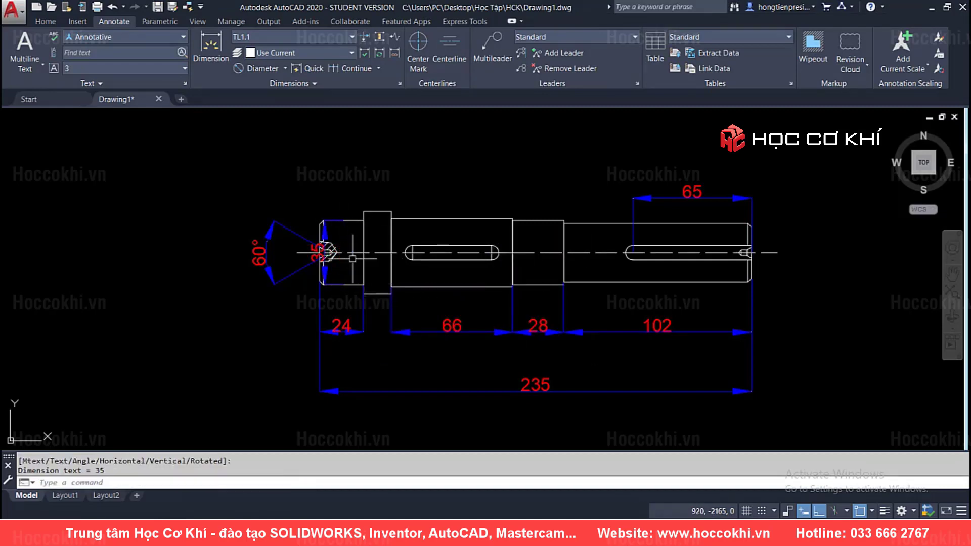
key("Escape")
- Grip-move the 35 dimension onto the shaft's end step
left_click(325, 252)
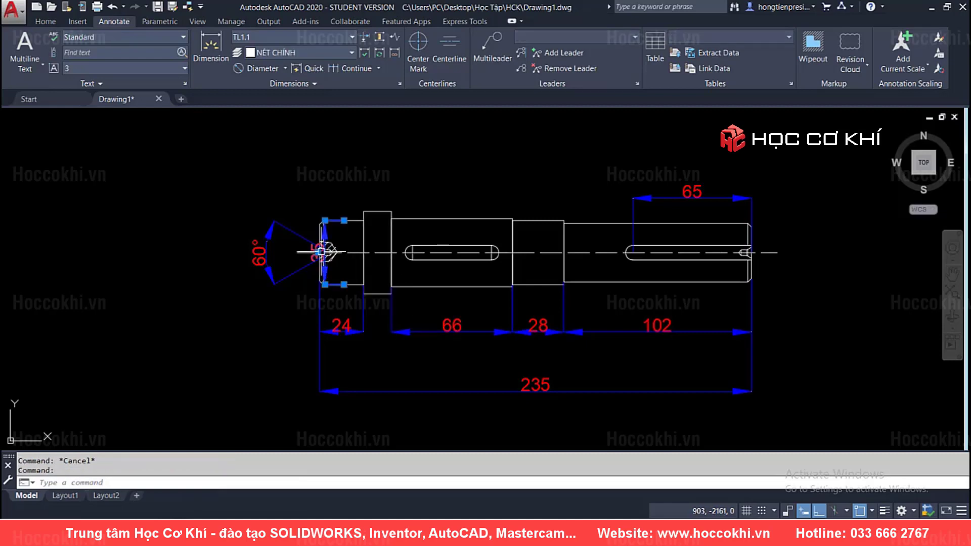
left_click(318, 251)
key("Escape")
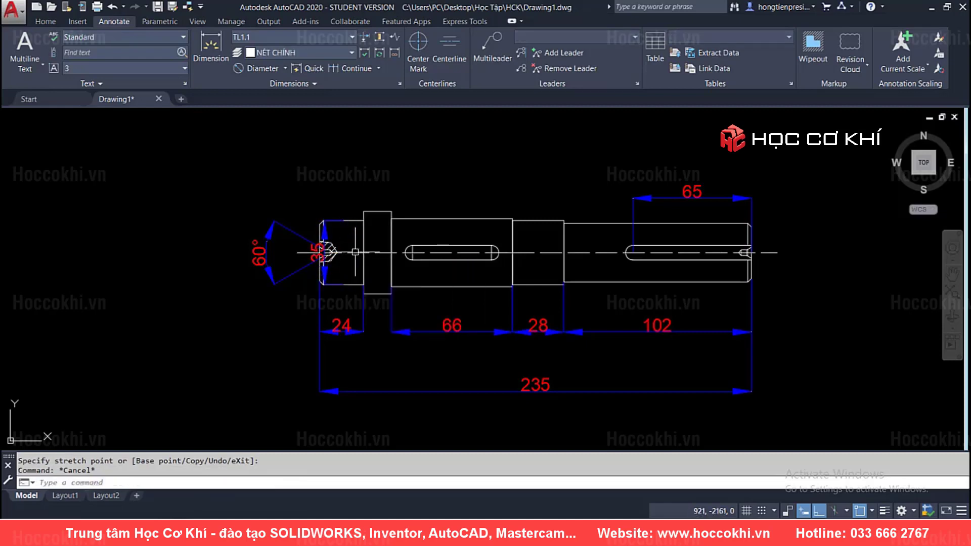
scroll(355, 250, "up", 4)
left_click(284, 253)
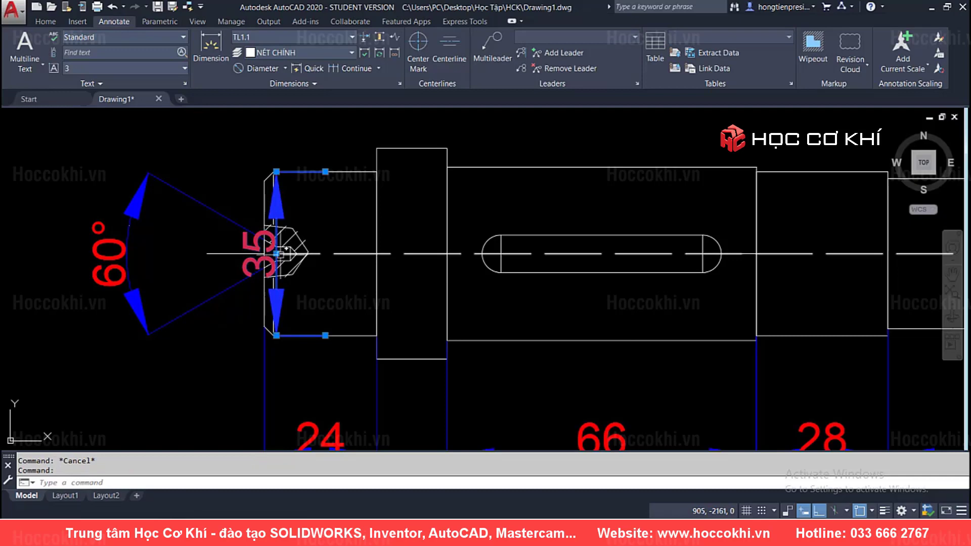
left_click(277, 253)
left_click(344, 253)
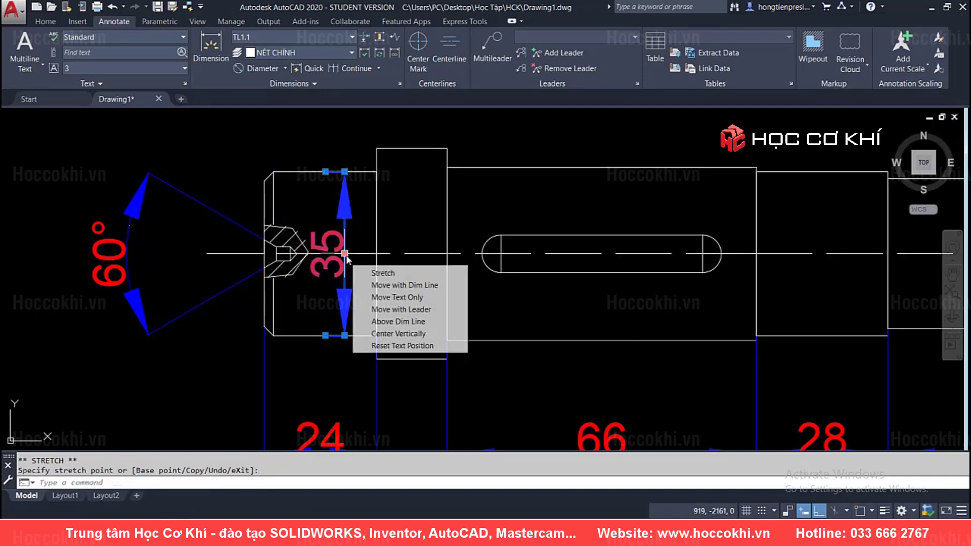
key("Escape")
scroll(376, 249, "down", 4)
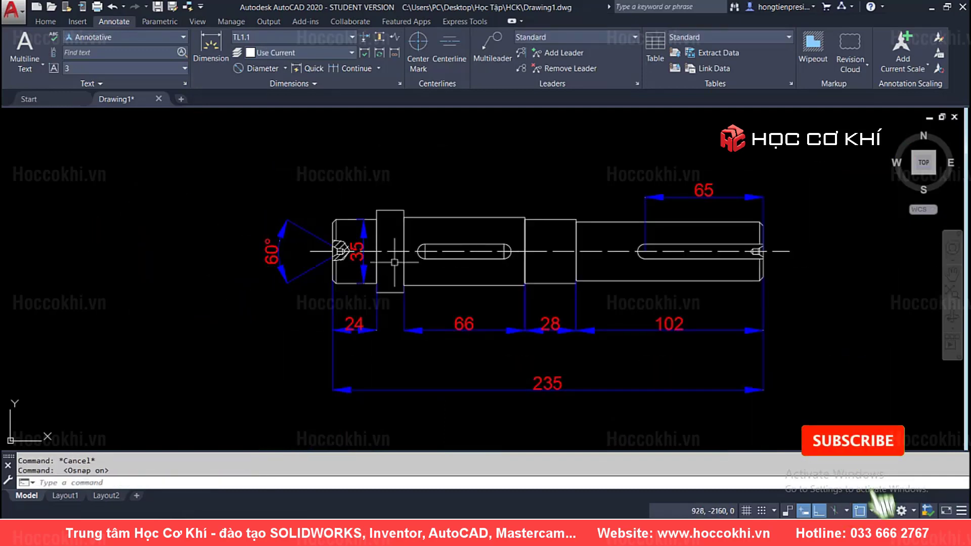
- Prefix the 35 dimension text with the diameter symbol to match the reference drawing
key("alt+Tab")
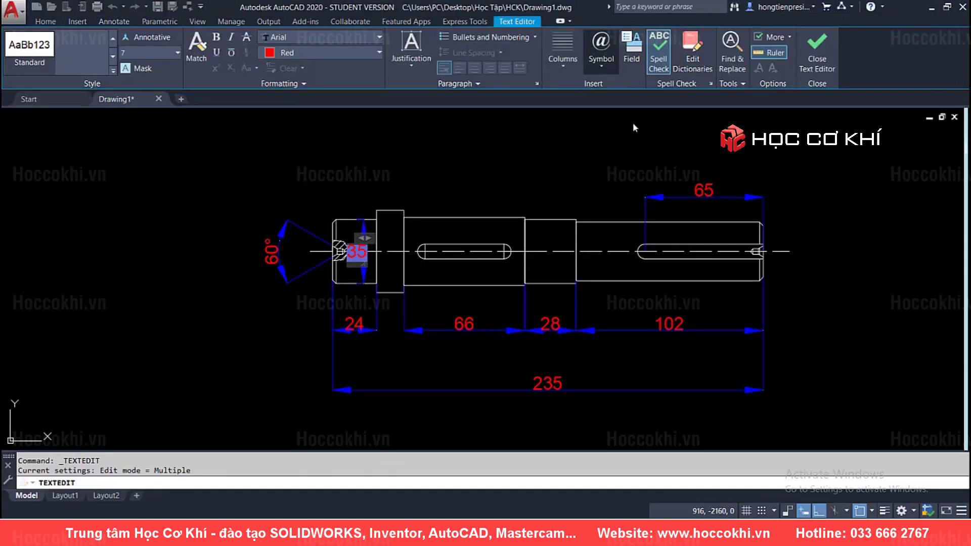
left_click(601, 48)
left_click(622, 110)
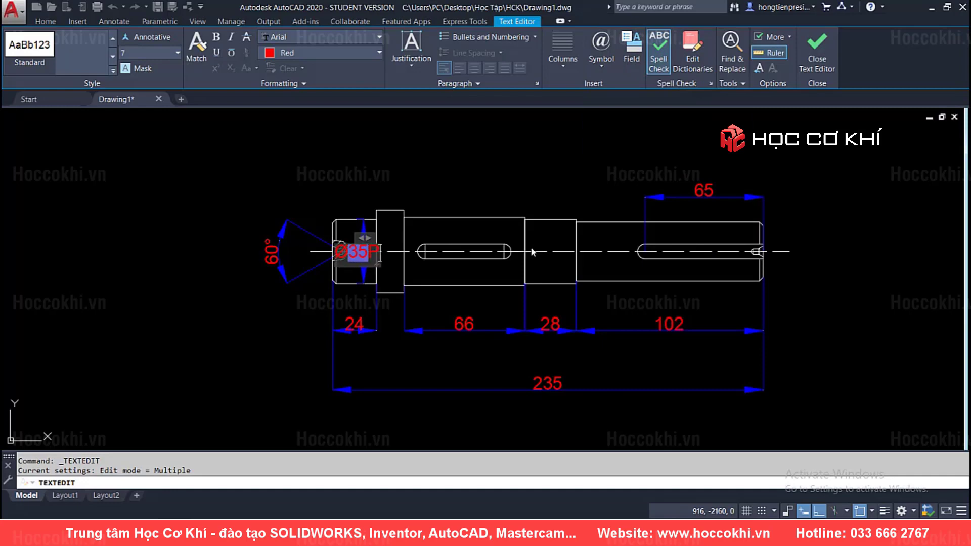
left_click(817, 48)
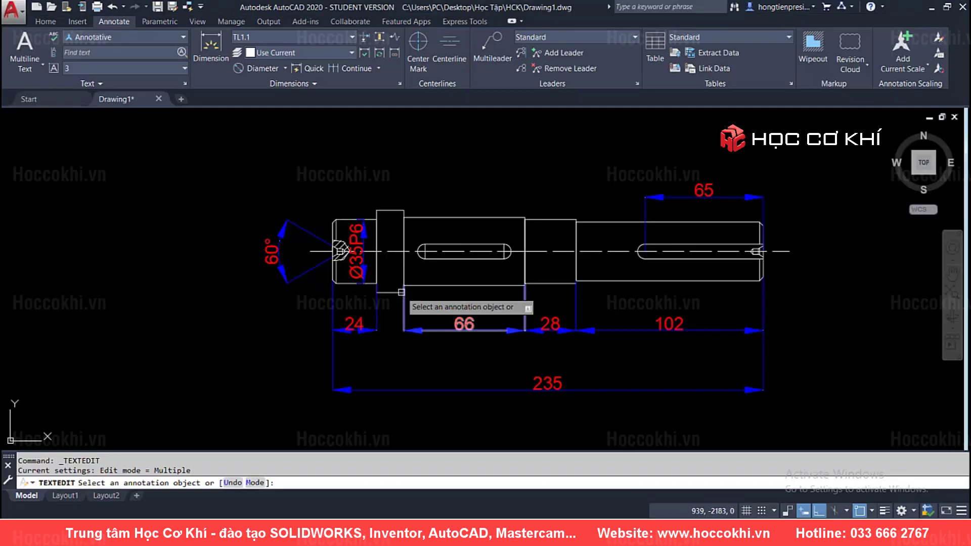
- Add a 45 linear dimension between the collar's bottom and top edges
left_click(401, 292)
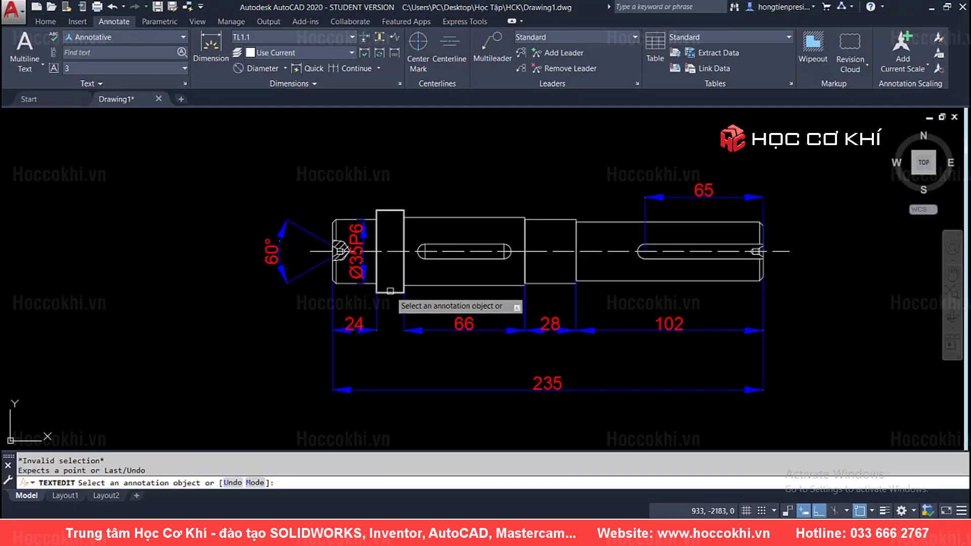
key("Escape")
key("Escape")
type("DL")
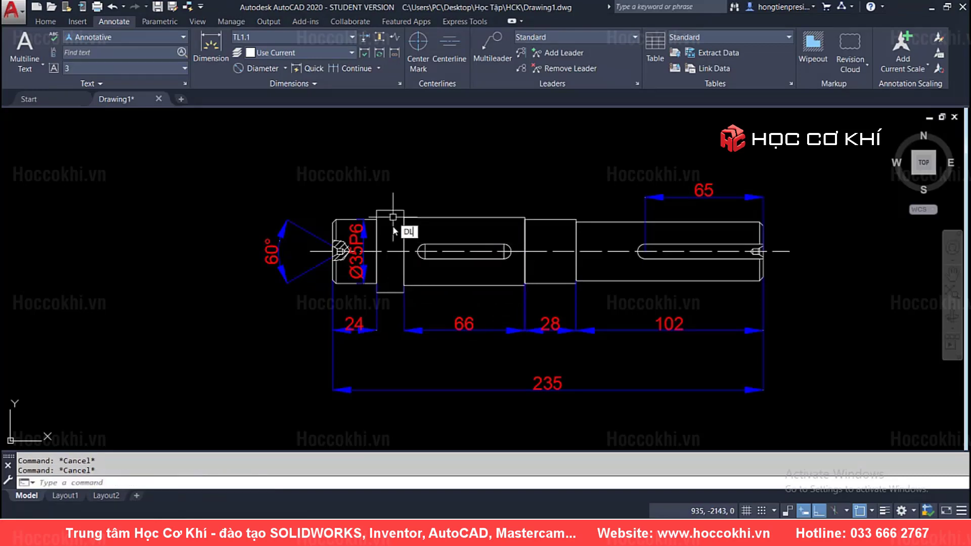
key("Return")
left_click(390, 293)
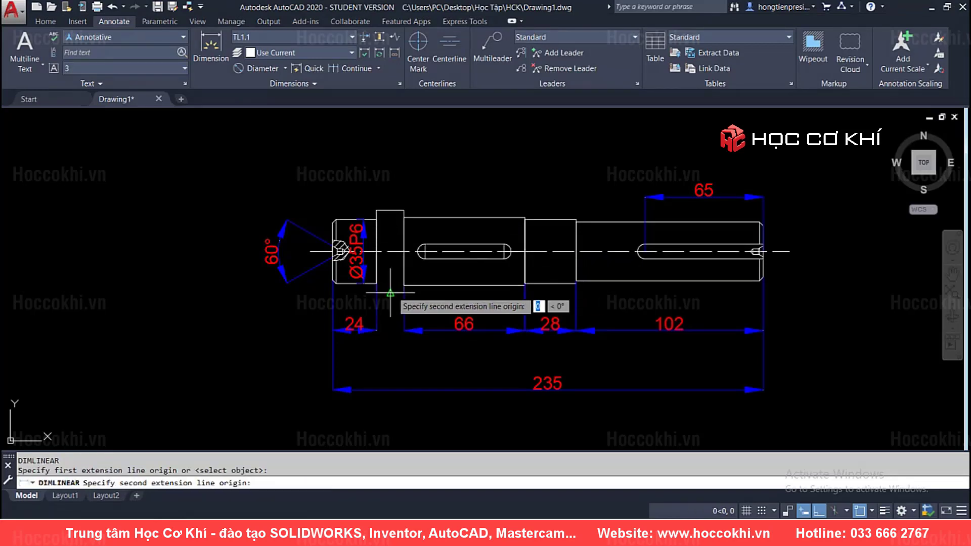
left_click(393, 211)
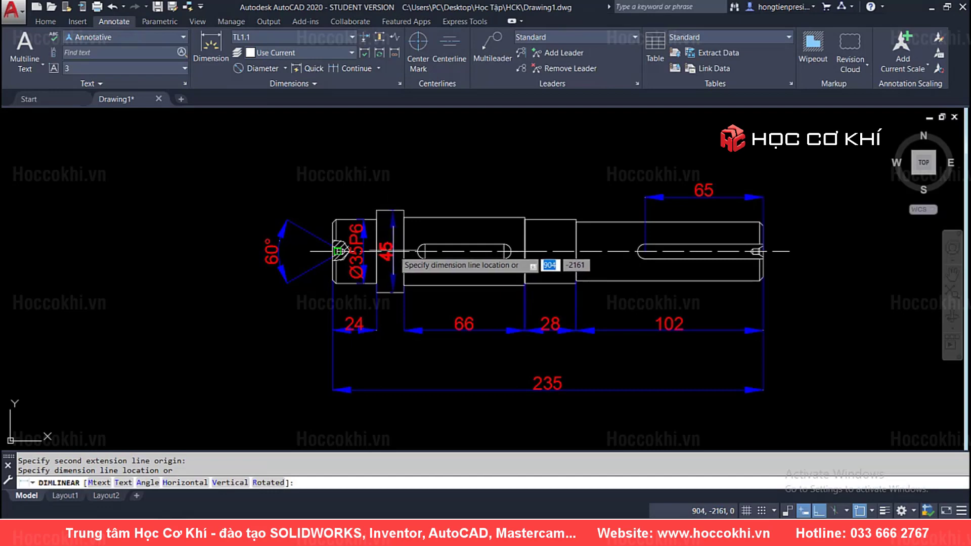
left_click(337, 252)
key("Escape")
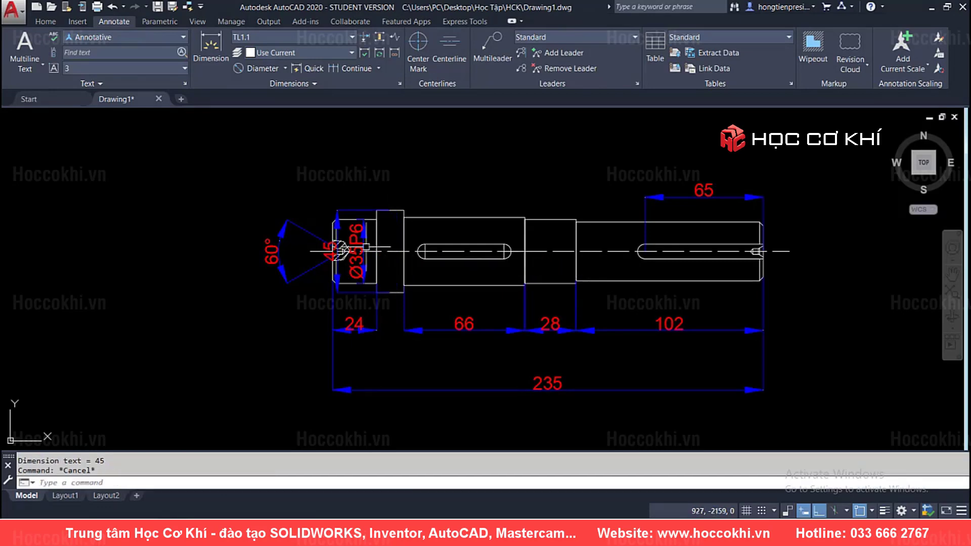
- With object snap off, move the 45 dimension onto the collar and compare with the reference
scroll(372, 242, "up", 3)
left_click(291, 271)
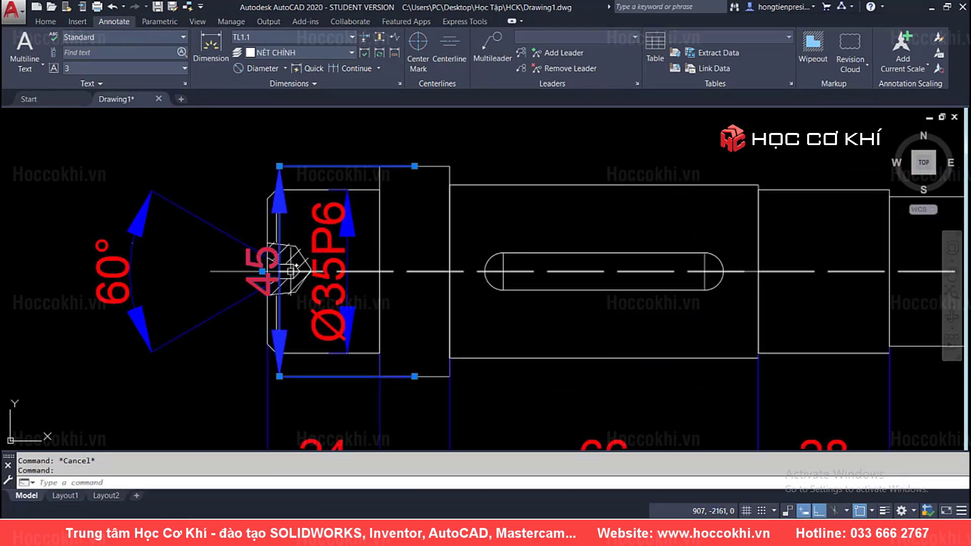
key("F3")
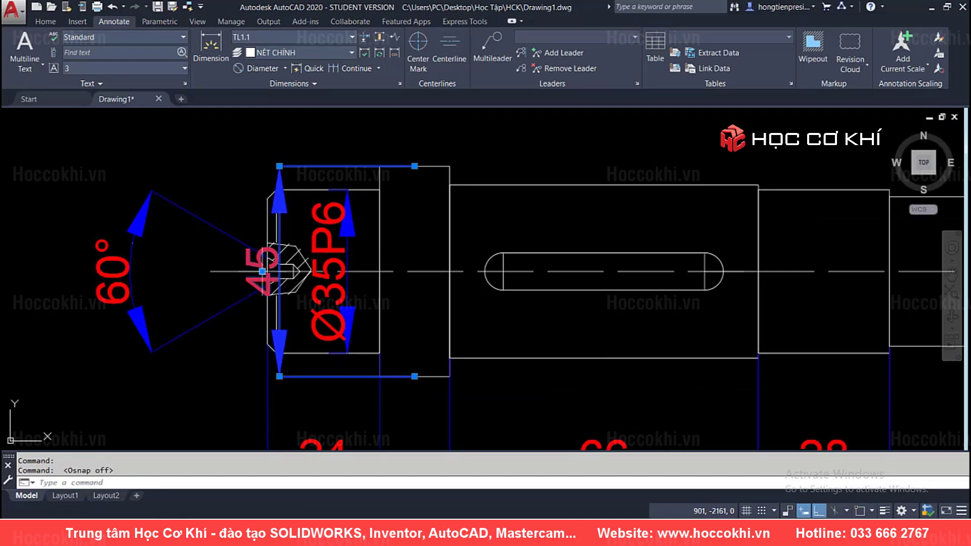
left_click(262, 271)
left_click(410, 272)
key("Escape")
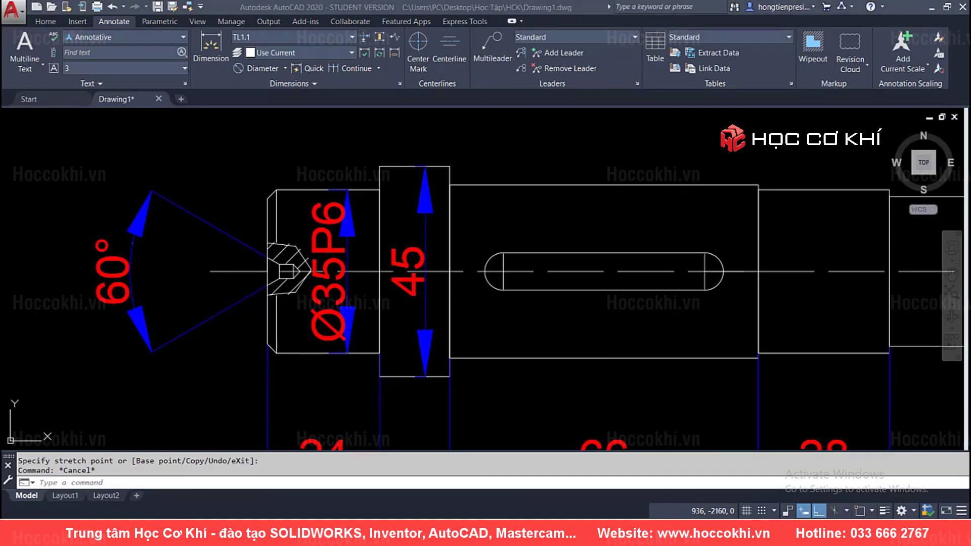
key("alt+Tab")
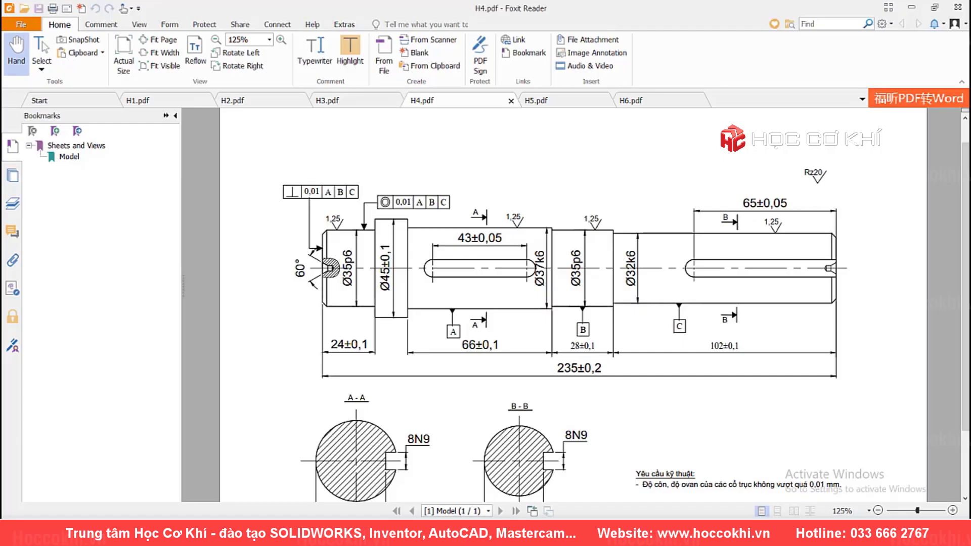
key("alt+Tab")
- Insert the diameter symbol so the collar dimension reads Ø45
double_click(409, 273)
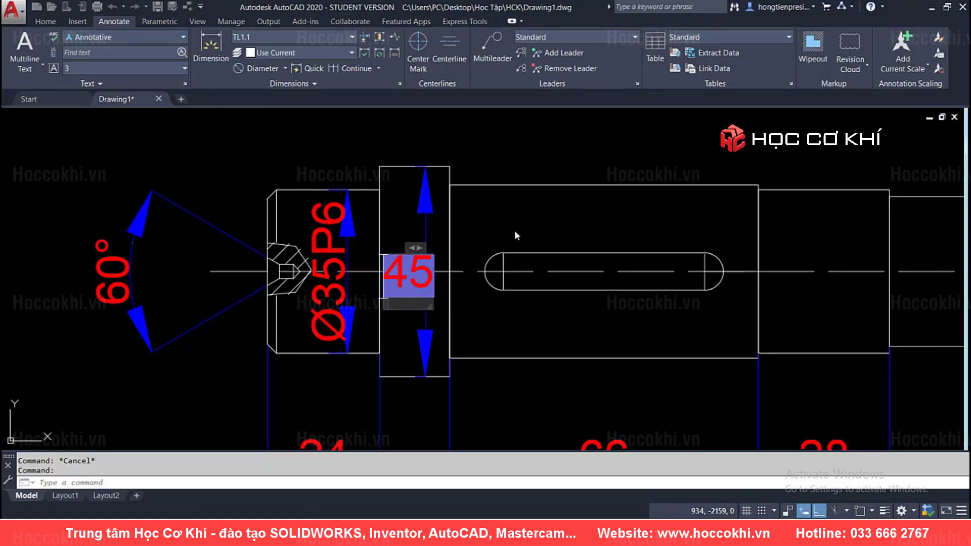
left_click(601, 48)
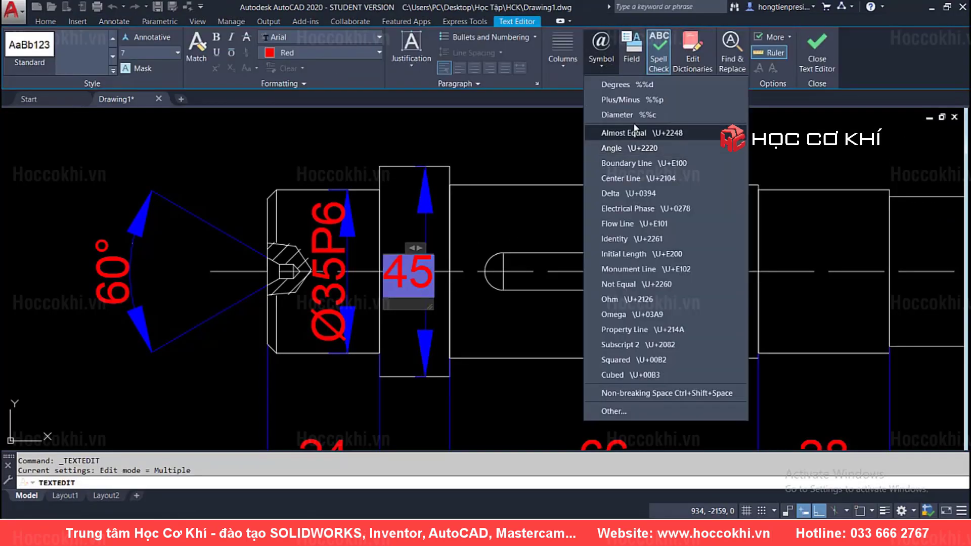
left_click(630, 116)
left_click(817, 50)
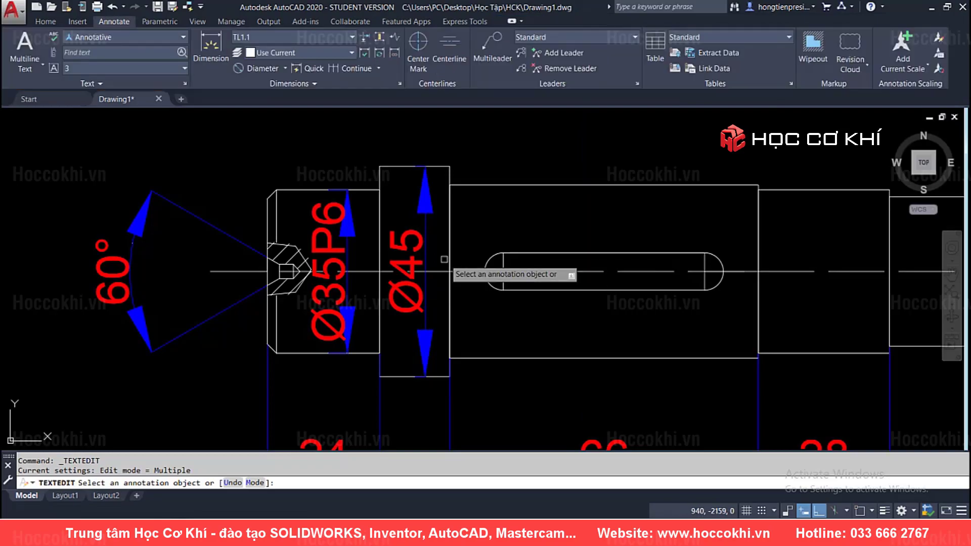
key("Escape")
- Bring up the Properties panel for the Ø45 dimension
key("alt+Tab")
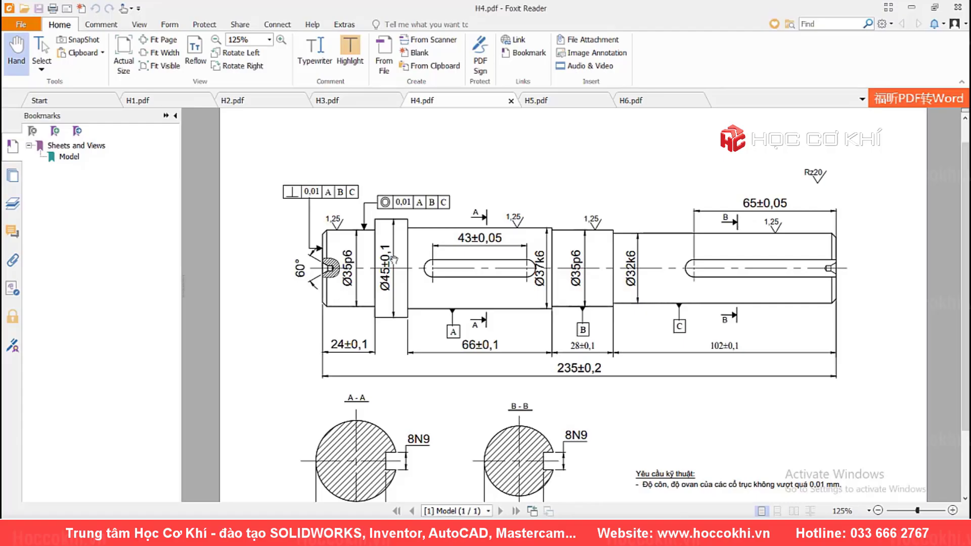
key("alt+Tab")
left_click(424, 259)
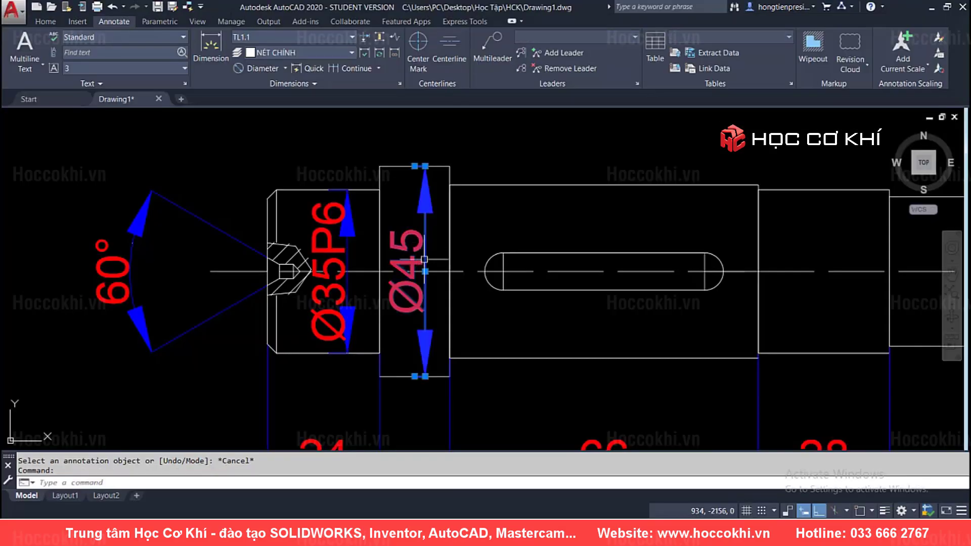
double_click(408, 247)
key("Escape")
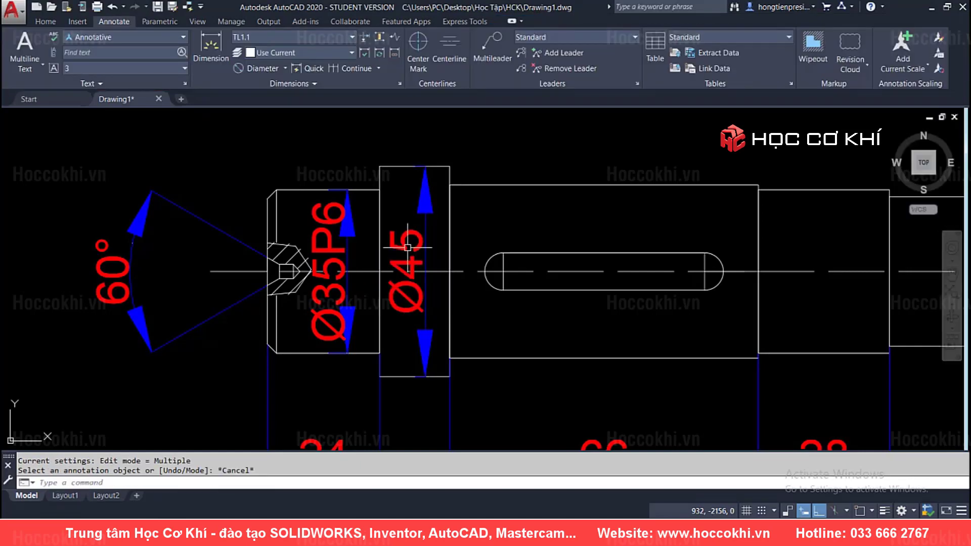
type("PR")
key("Return")
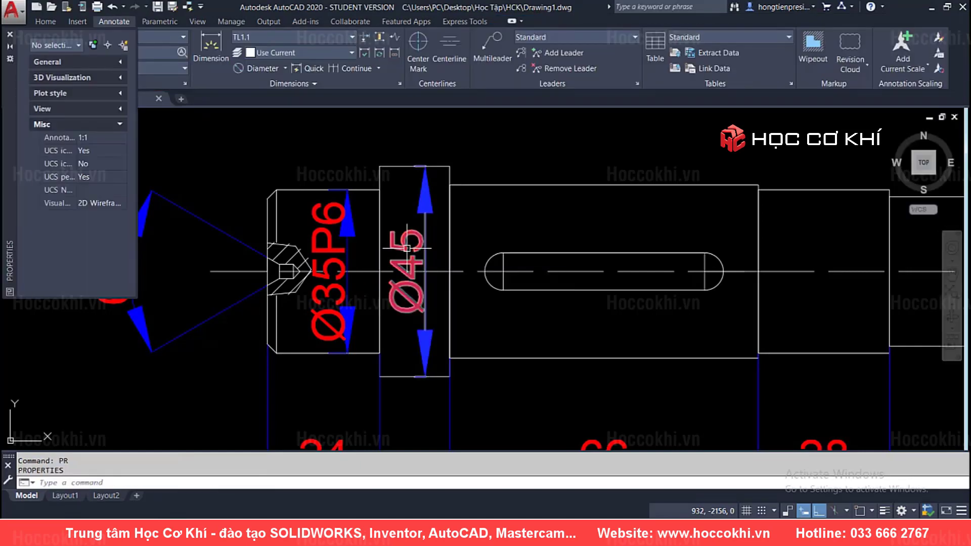
left_click(408, 248)
scroll(82, 212, "down", 3)
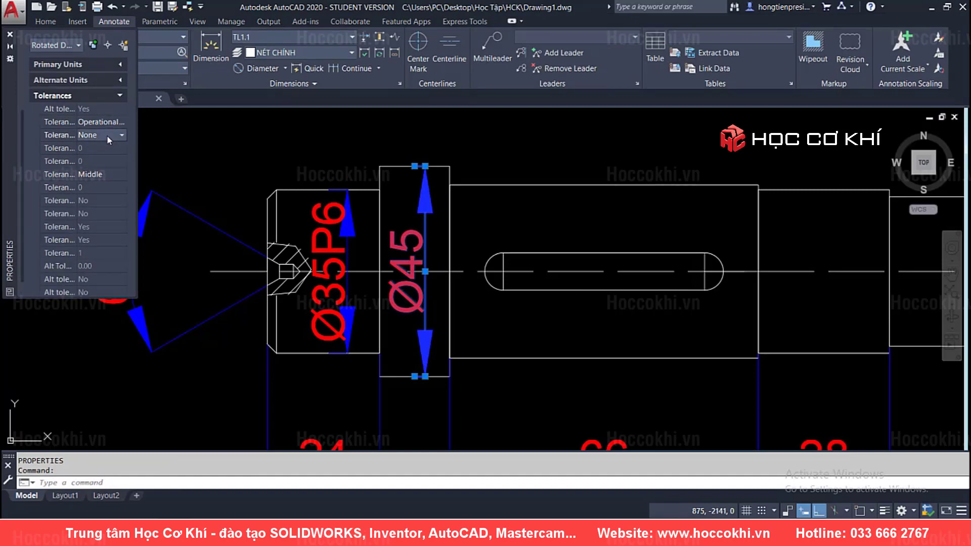
- Set its tolerance display to Symmetrical, precision 0.0 and upper value 0.1
left_click(107, 136)
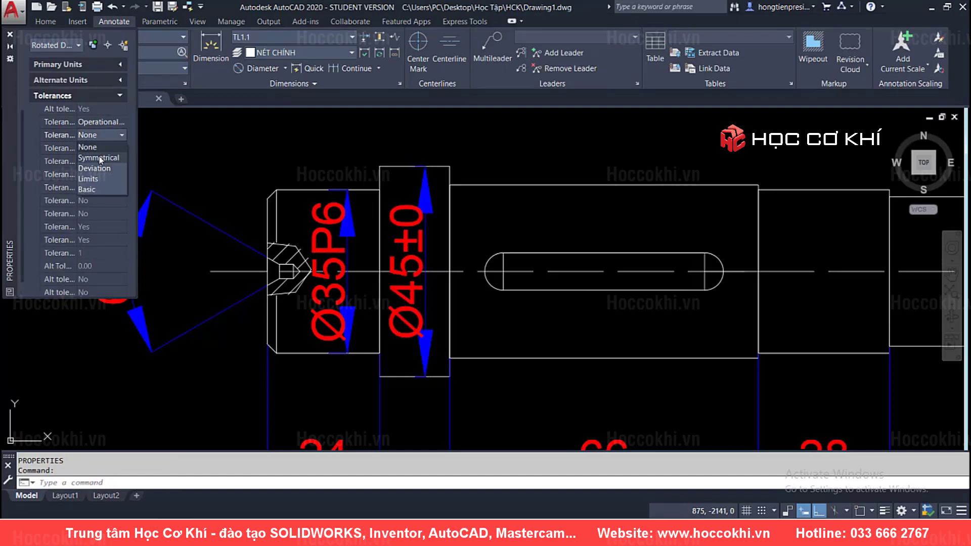
left_click(100, 160)
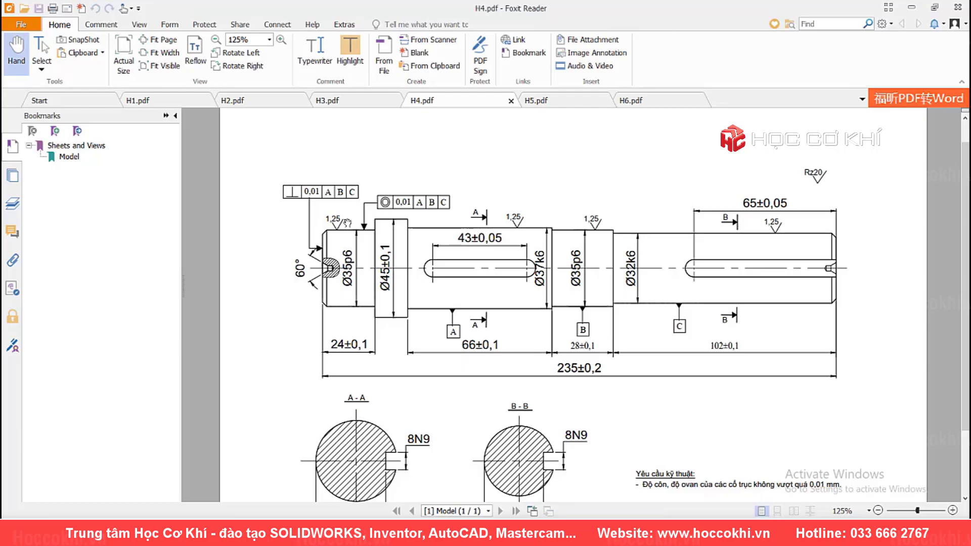
key("alt+Tab")
left_click(90, 187)
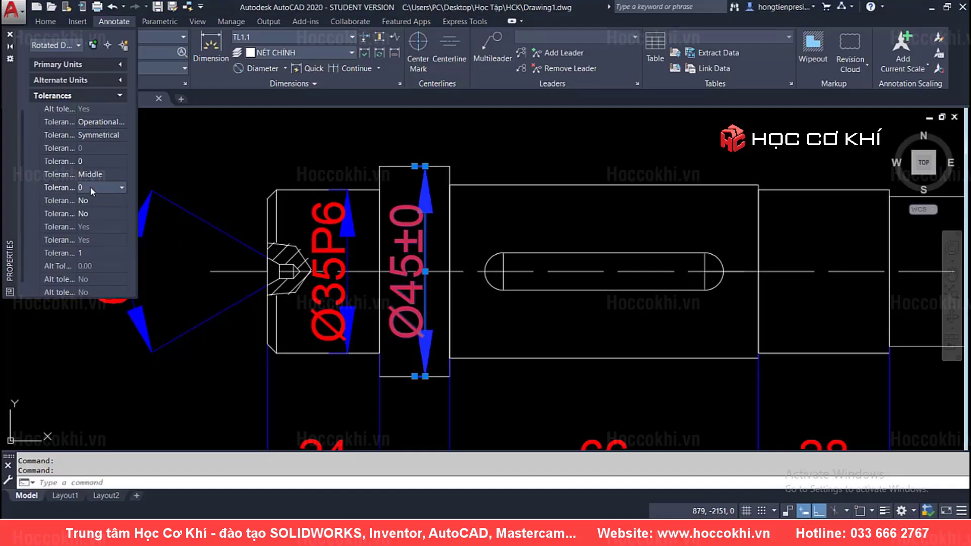
left_click(92, 161)
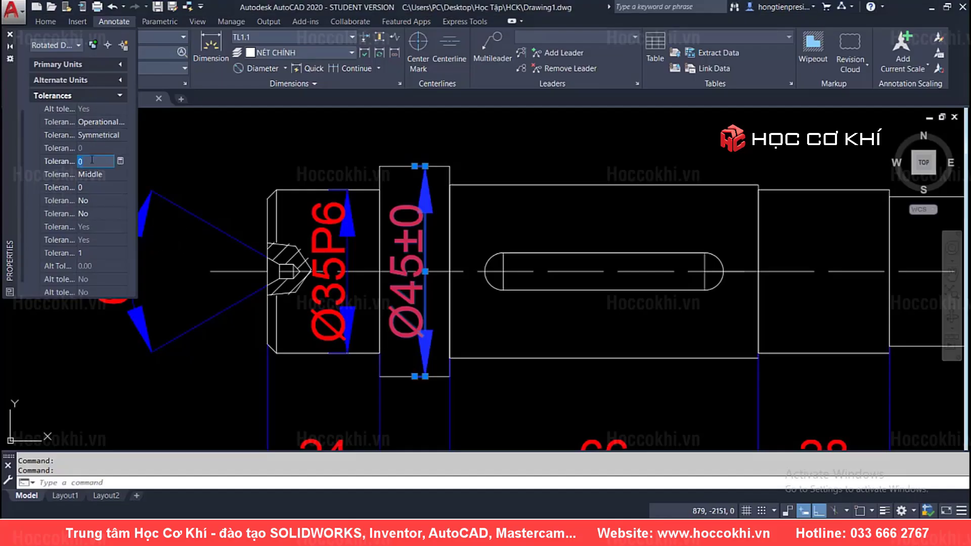
left_click(89, 192)
left_click(91, 207)
type(".1")
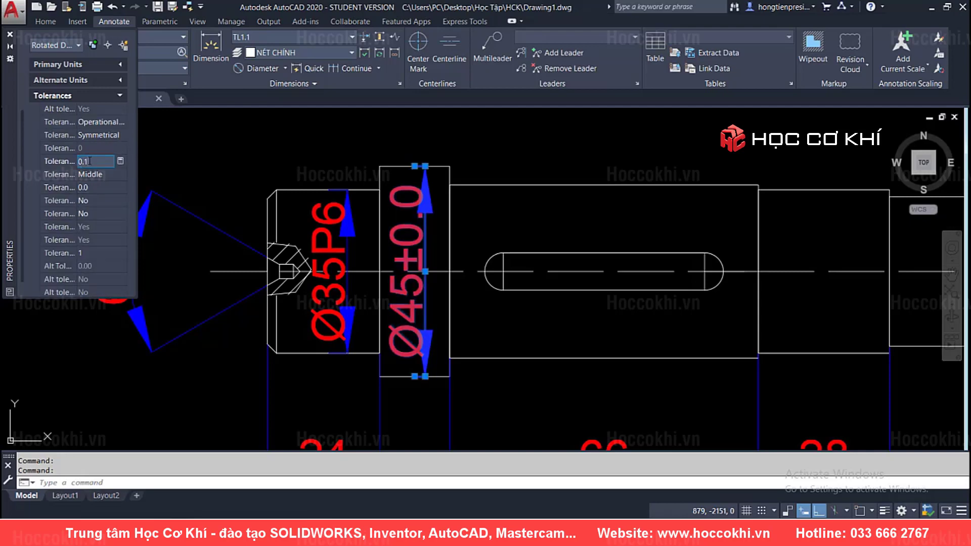
left_click(92, 190)
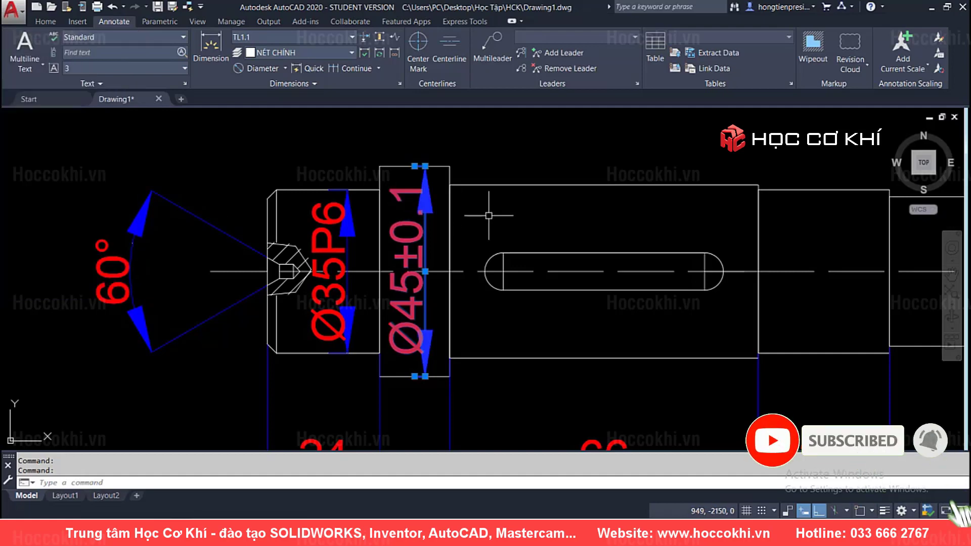
- Deselect Ø45 and zoom around the drawing to review the dimensions
scroll(447, 207, "down", 2)
key("Escape")
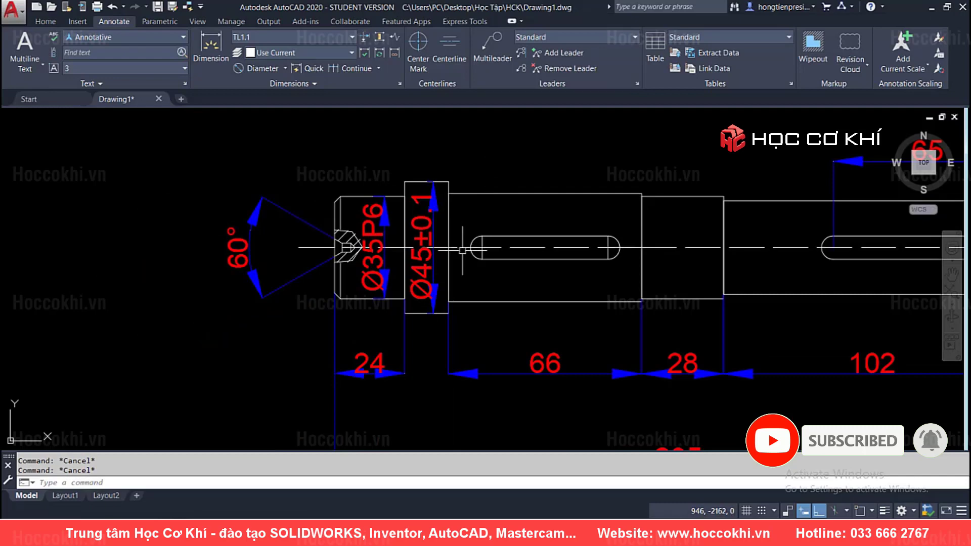
scroll(462, 250, "down", 3)
scroll(435, 237, "up", 6)
scroll(437, 235, "down", 2)
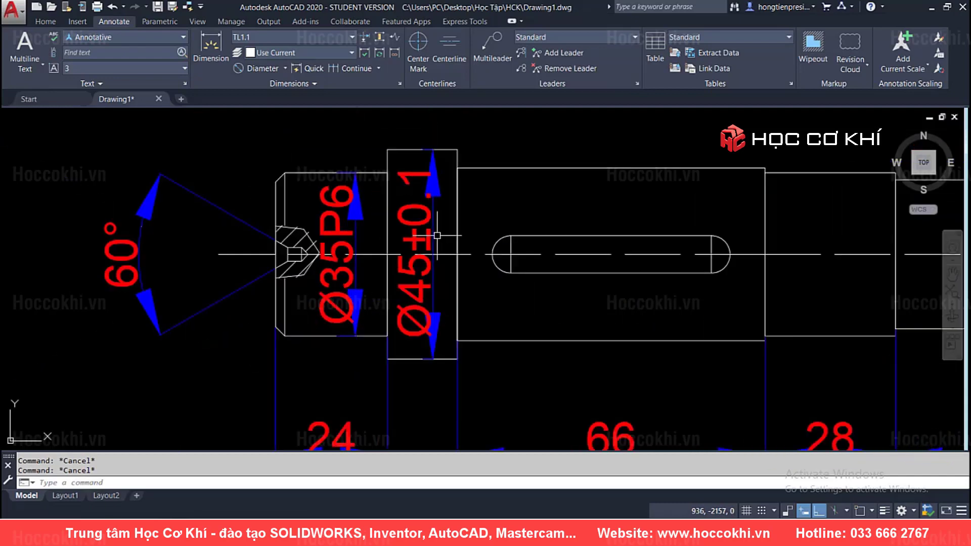
scroll(437, 239, "down", 2)
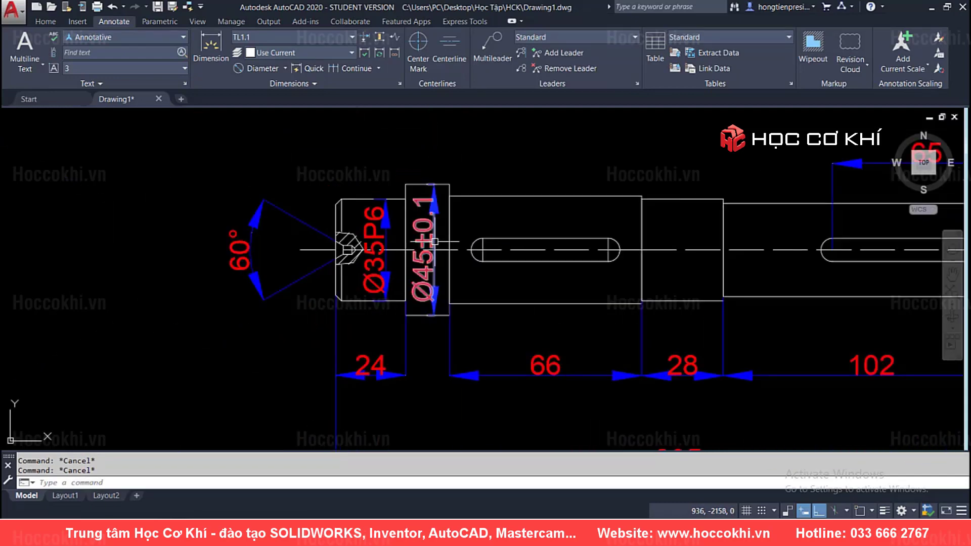
scroll(437, 248, "down", 2)
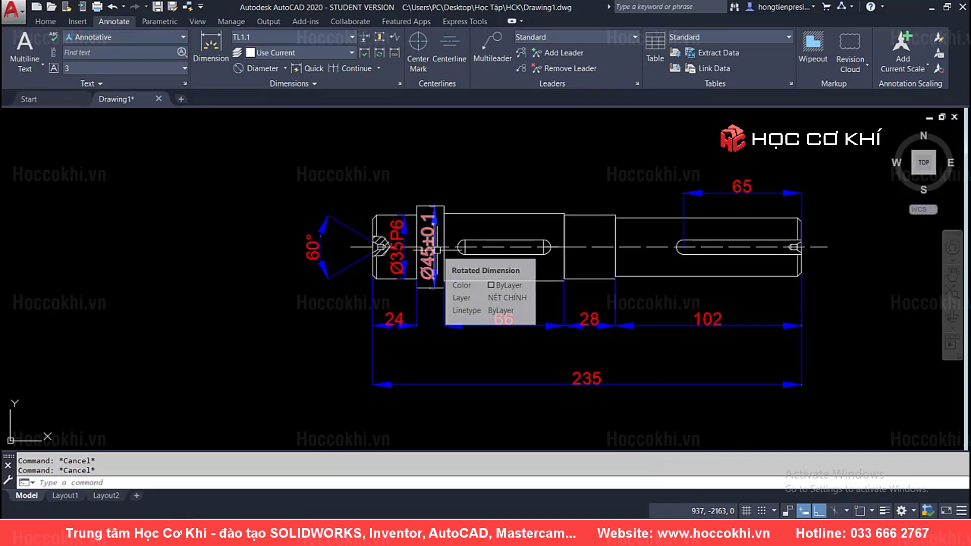
scroll(435, 248, "up", 4)
scroll(404, 227, "up", 2)
type("D")
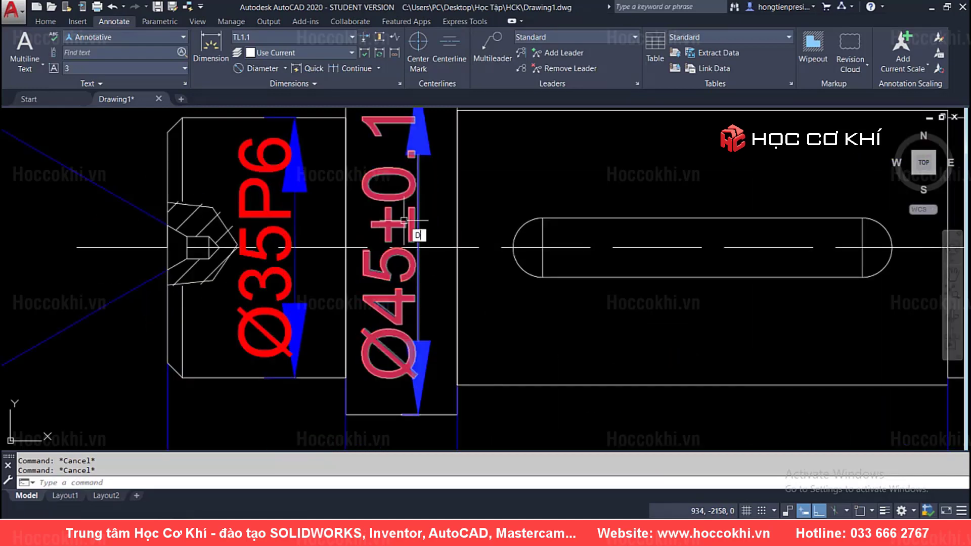
- Review the TL1.1 style's Fit and Text tabs unchanged, then return to H4.pdf
key("Return")
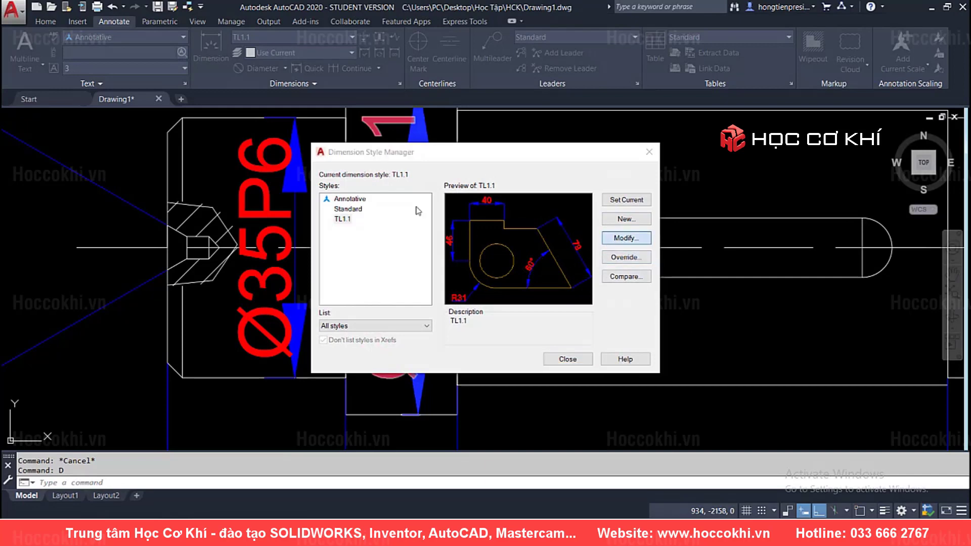
key("Return")
left_click(433, 125)
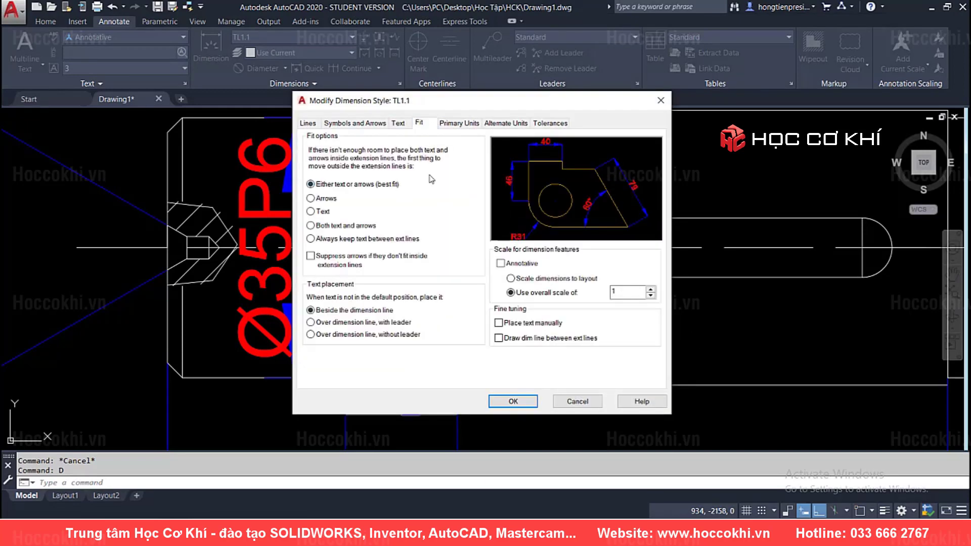
left_click(398, 123)
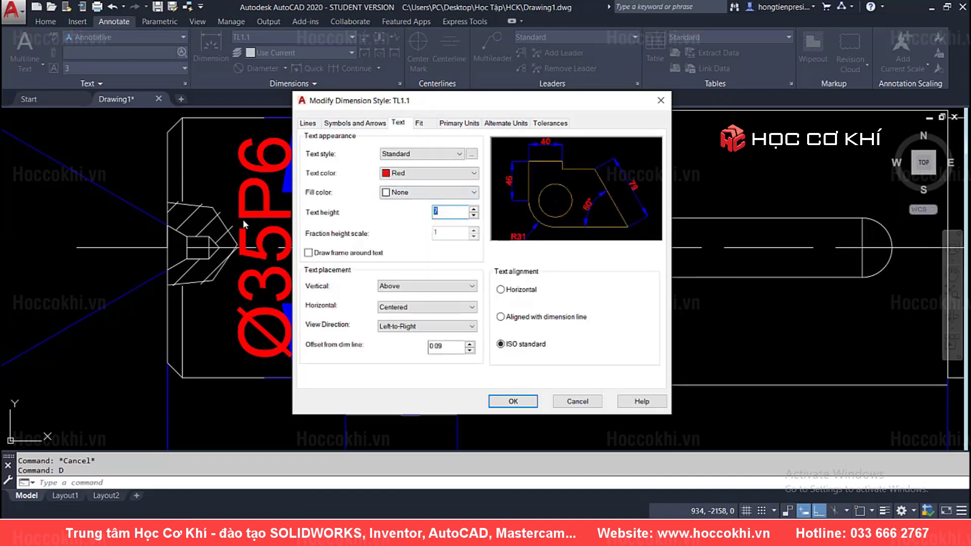
key("Return")
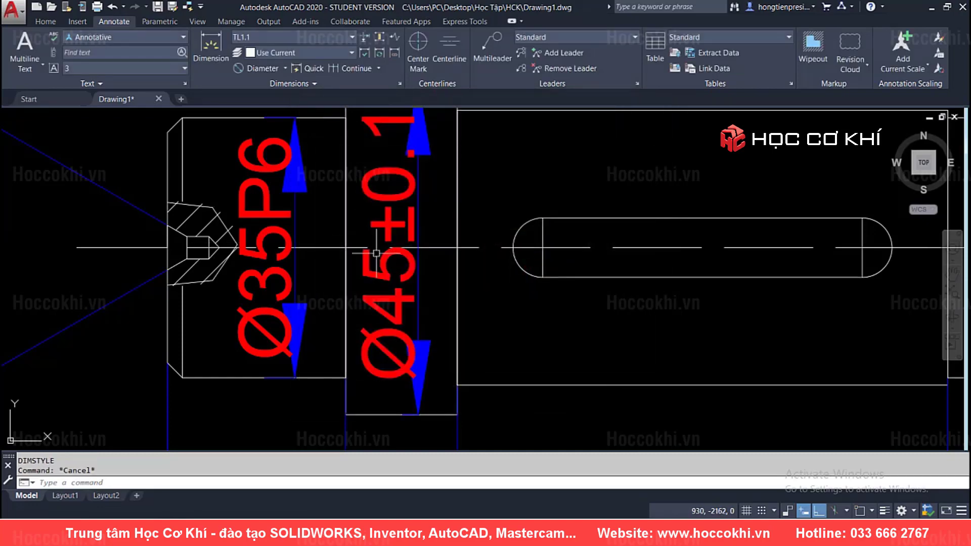
scroll(378, 256, "down", 2)
key("alt+Tab")
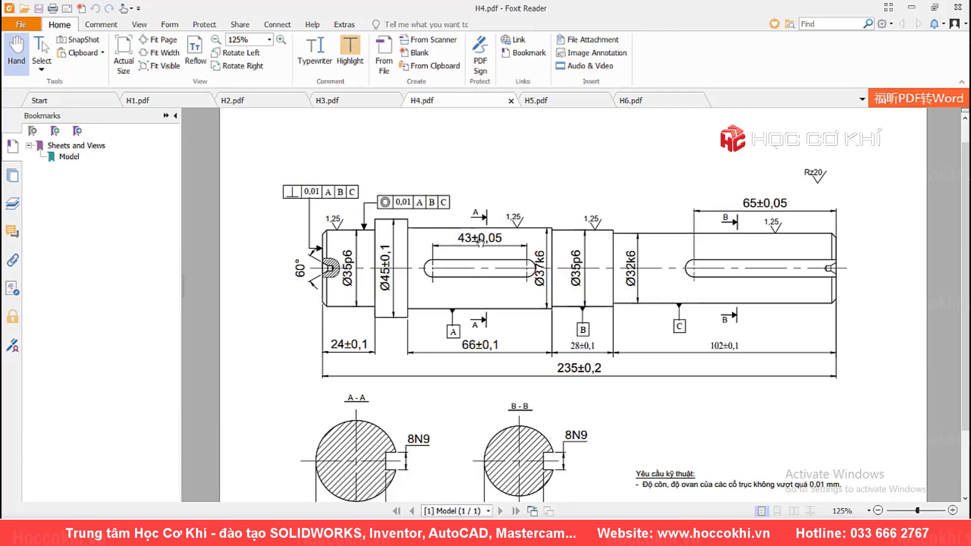
- Place a 43 linear dimension above the keyway slot, snapped to both slot ends
scroll(521, 232, "up", 3)
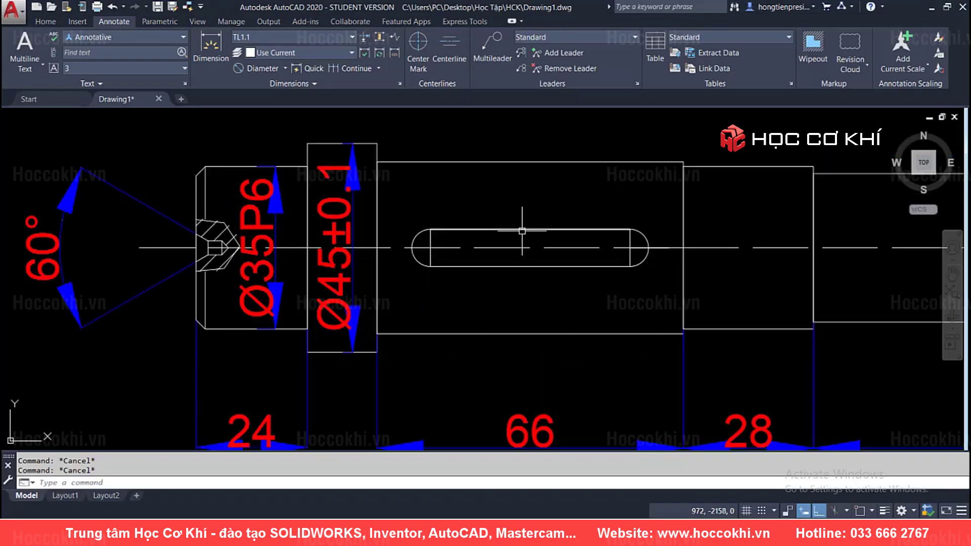
type("i")
key("Return")
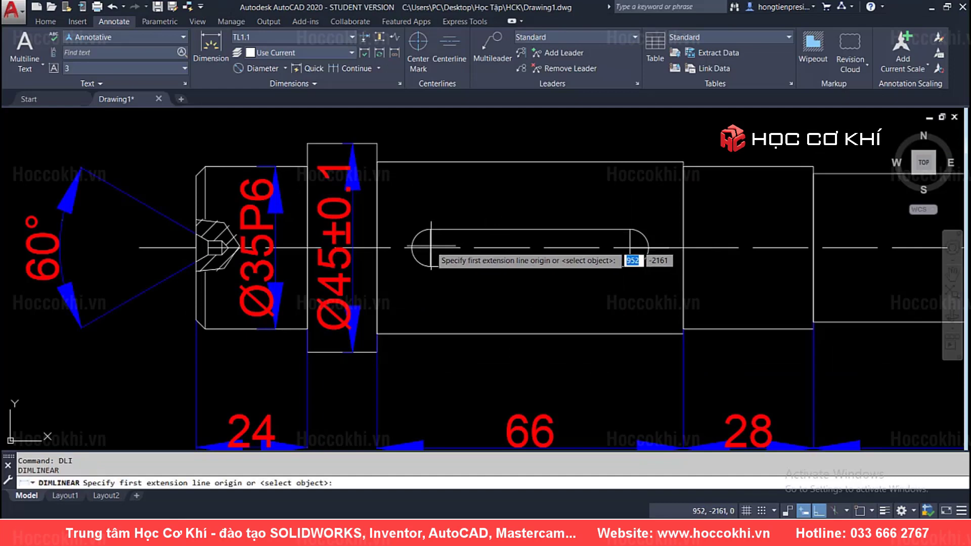
key("F3")
left_click(430, 248)
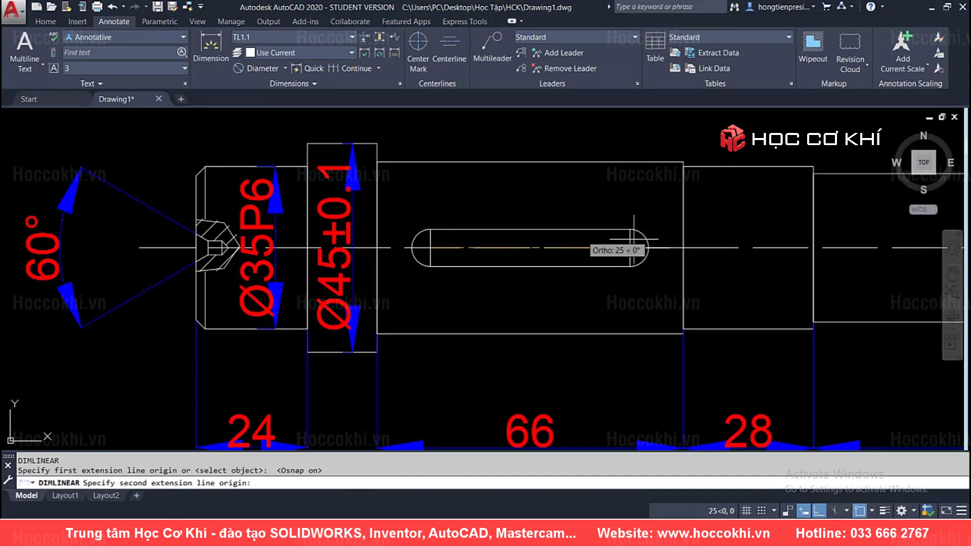
left_click(629, 247)
left_click(578, 199)
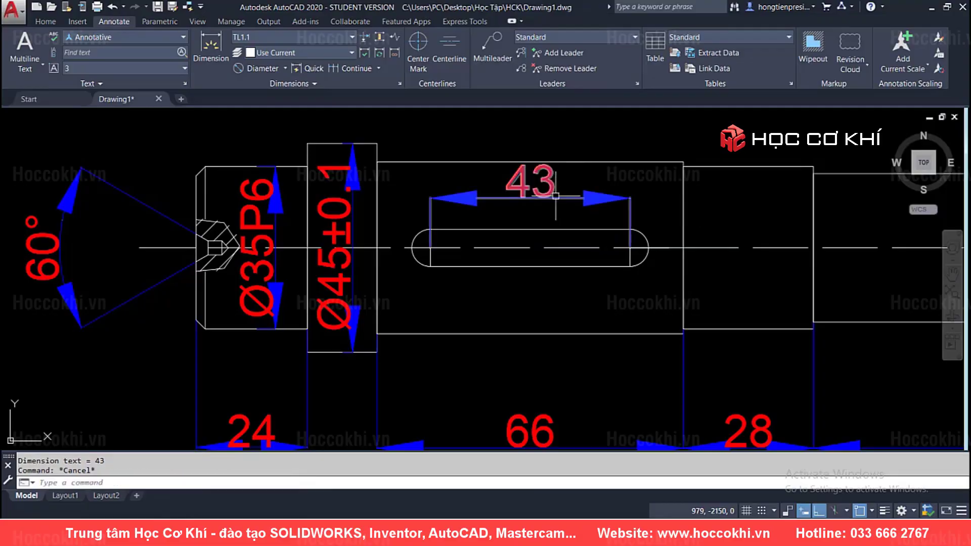
- Give the 43 dimension a symmetrical ±0.05 tolerance with 0.00 precision
key("alt+Tab")
key("alt+Tab")
left_click(542, 180)
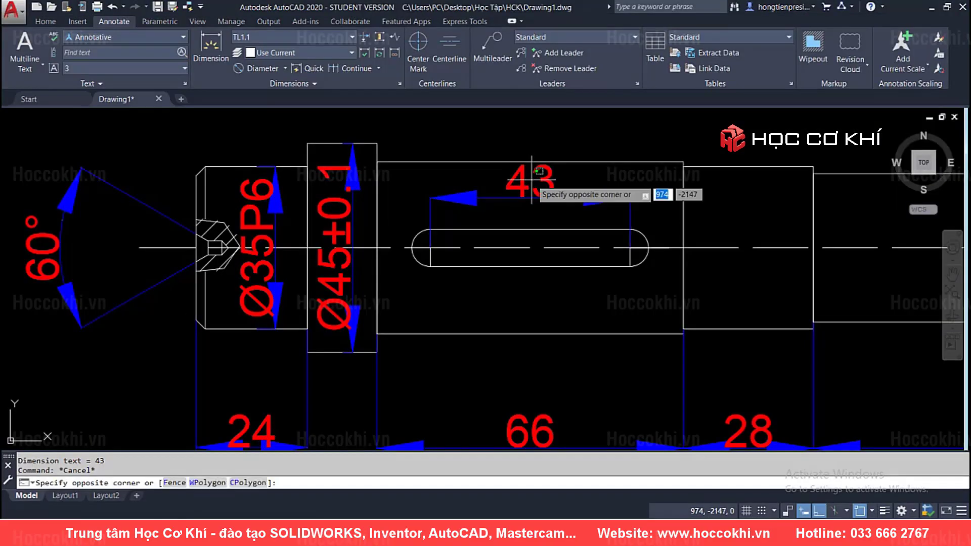
key("Escape")
double_click(543, 181)
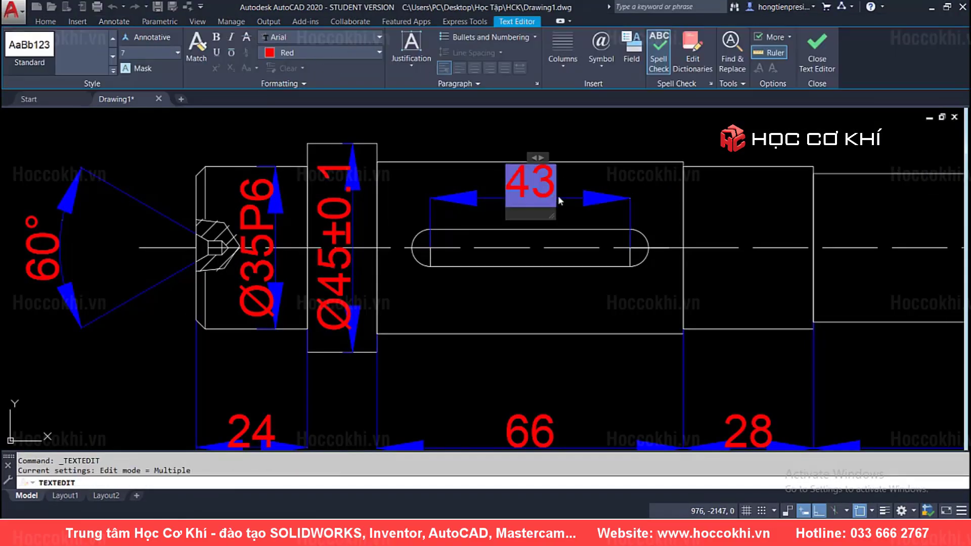
key("Escape")
key("Escape")
type("PR")
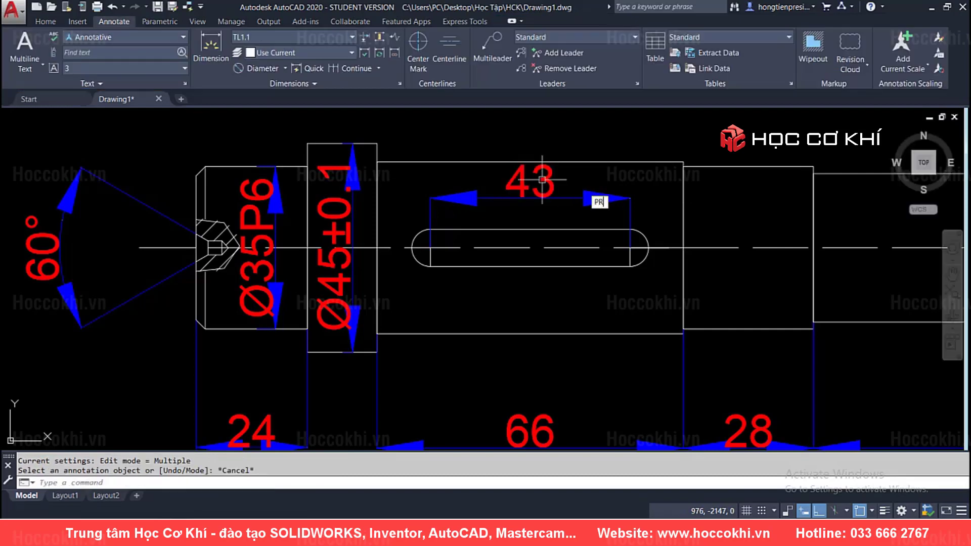
key("Return")
left_click(556, 198)
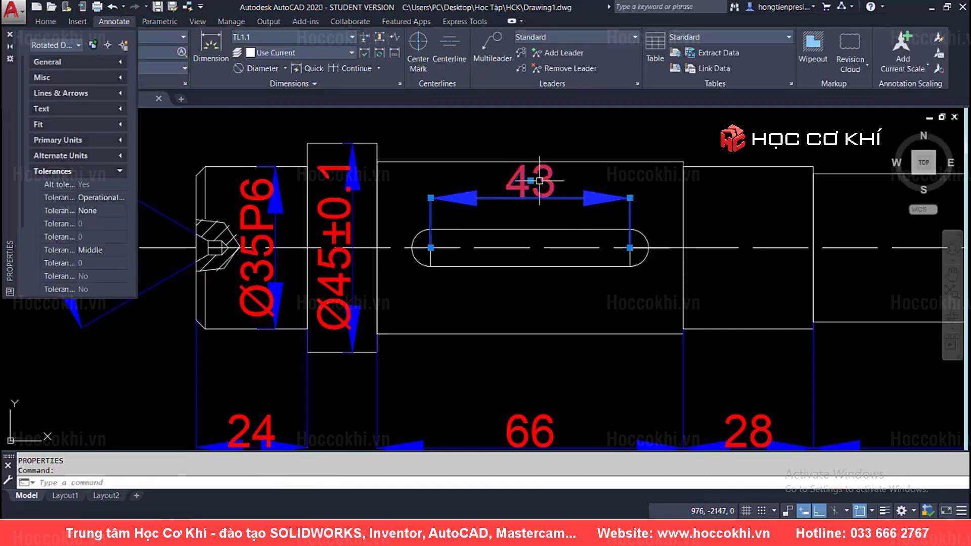
left_click(99, 212)
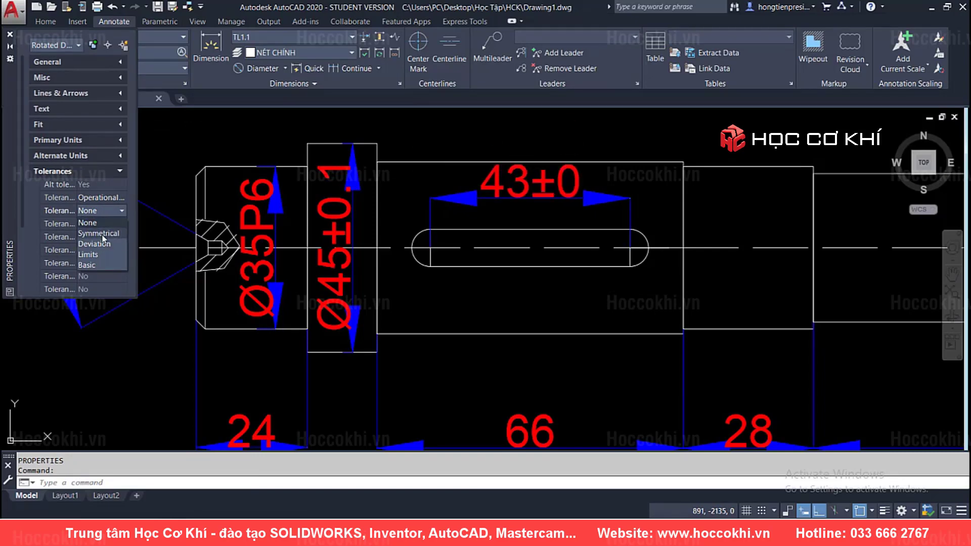
left_click(101, 233)
left_click(105, 237)
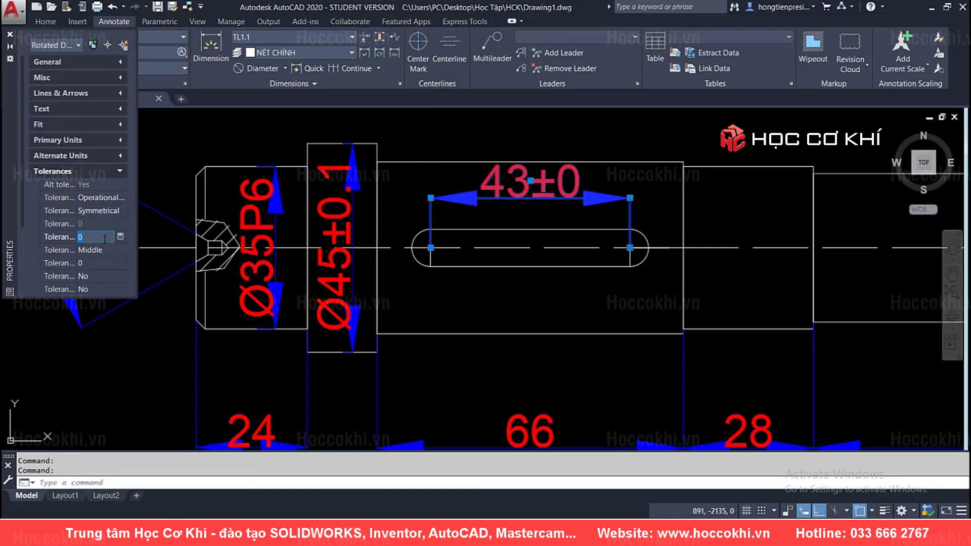
left_click(98, 266)
left_click(90, 298)
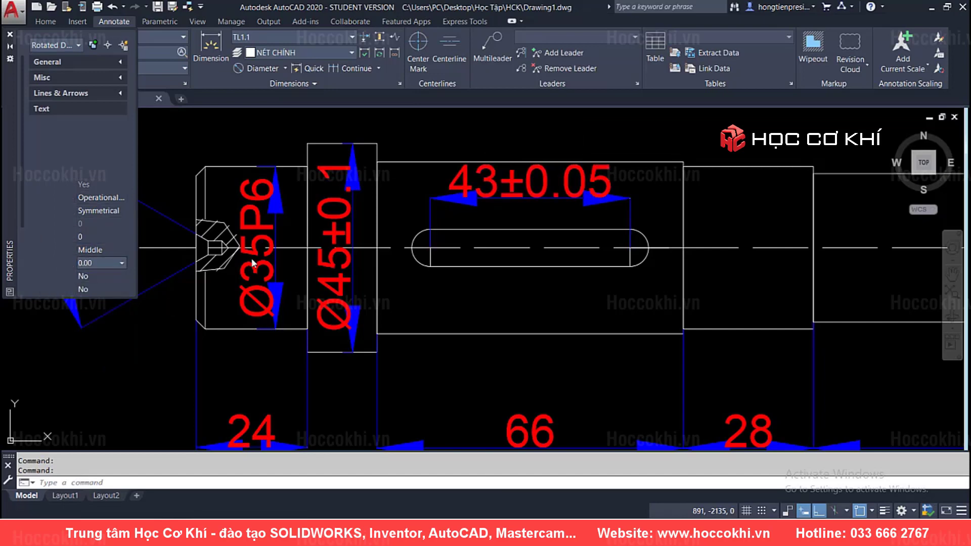
- Compare against the reference and try repositioning the 43±0.05 dimension text
key("alt+Tab")
key("alt+Tab")
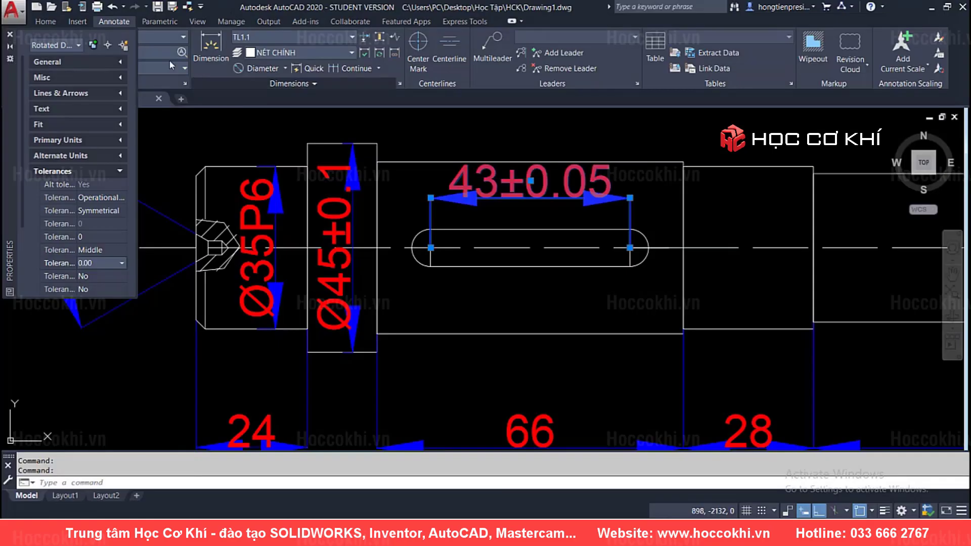
key("ctrl+1")
key("Escape")
key("Escape")
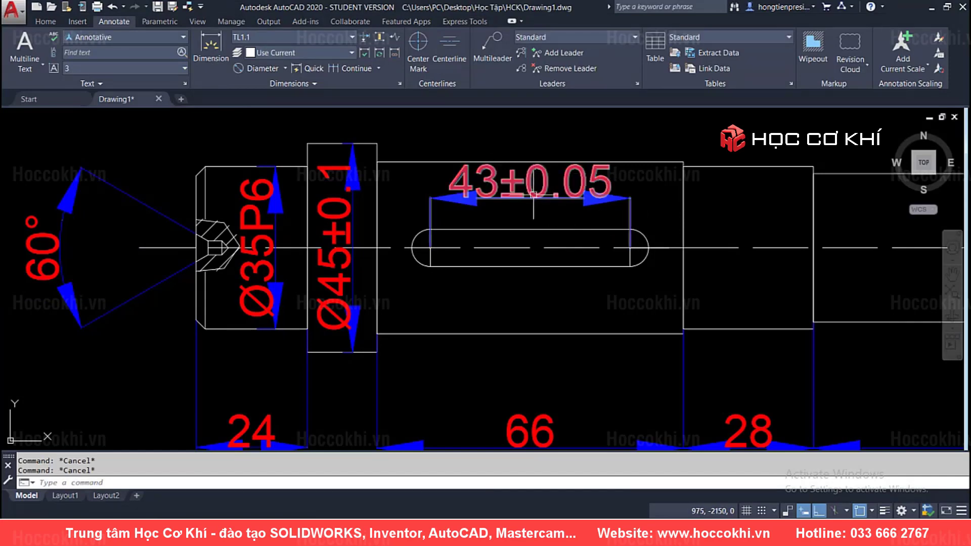
scroll(533, 202, "down", 2)
scroll(534, 203, "up", 2)
left_click(528, 184)
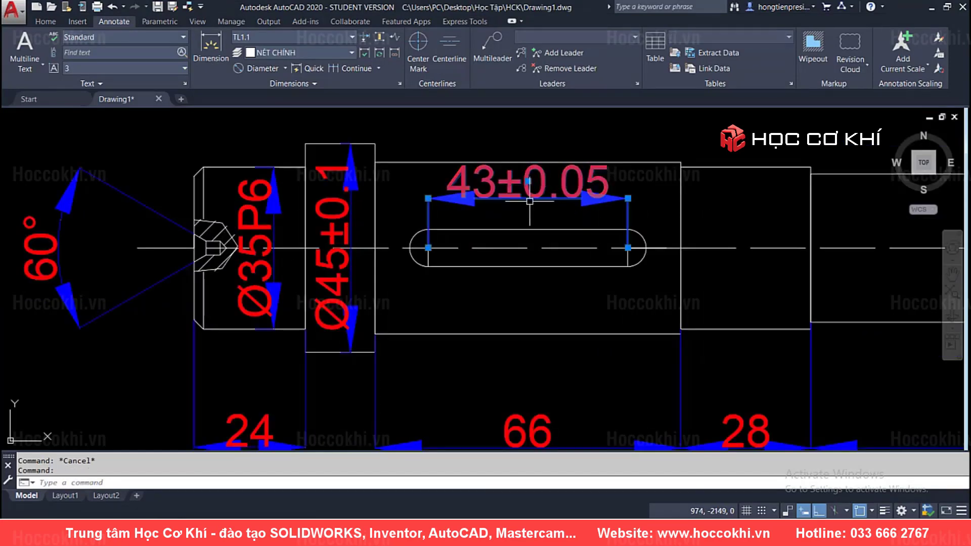
left_click(528, 181)
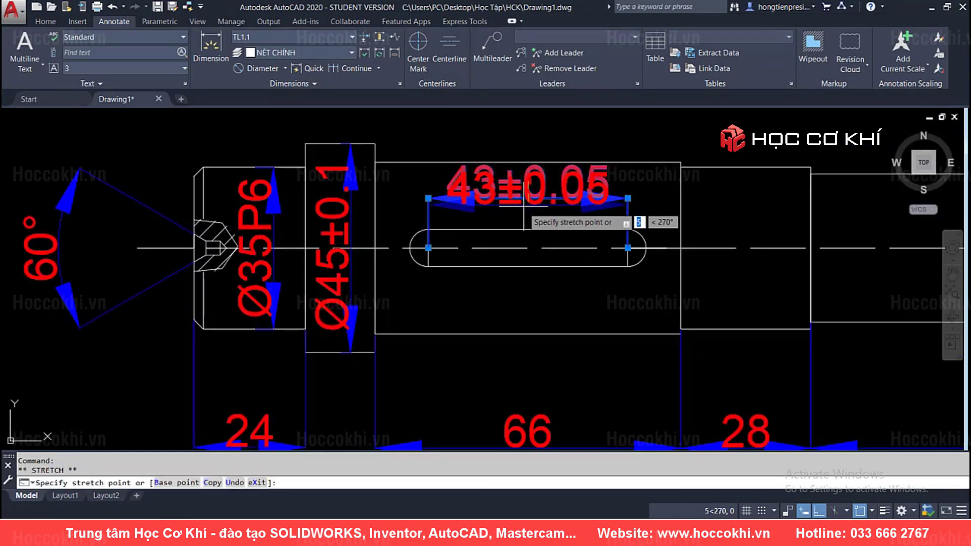
key("Escape")
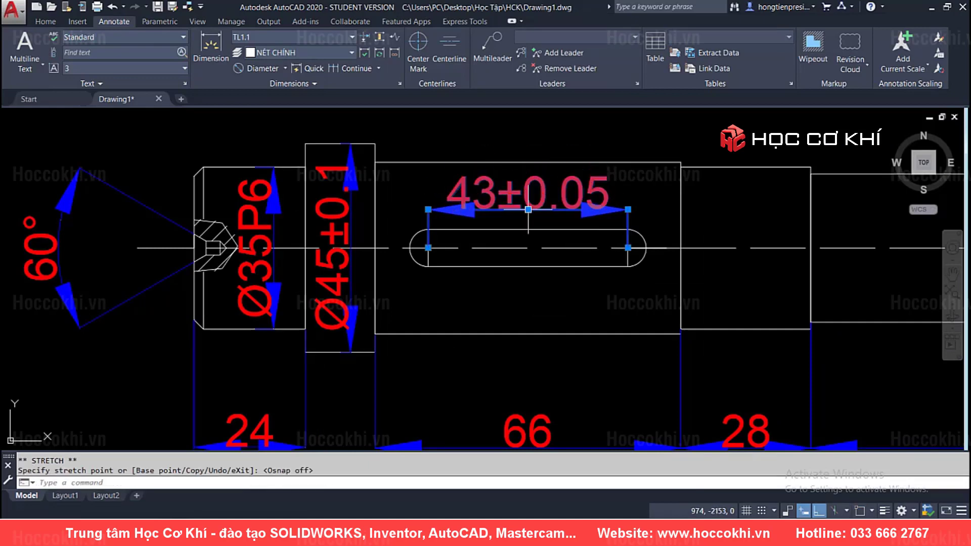
scroll(531, 197, "down", 2)
key("alt+Tab")
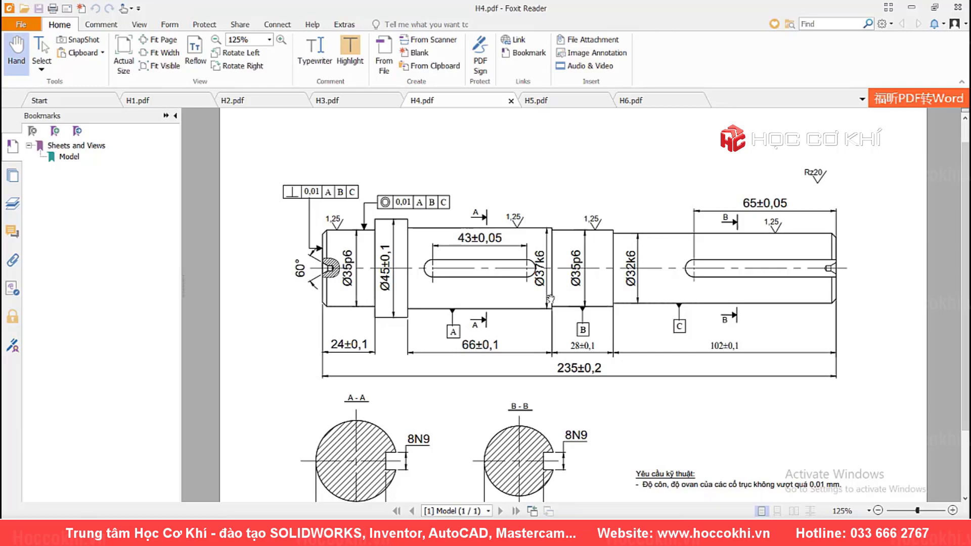
- Place a vertical 37 dimension across the shaft step beside the keyway
key("alt+Tab")
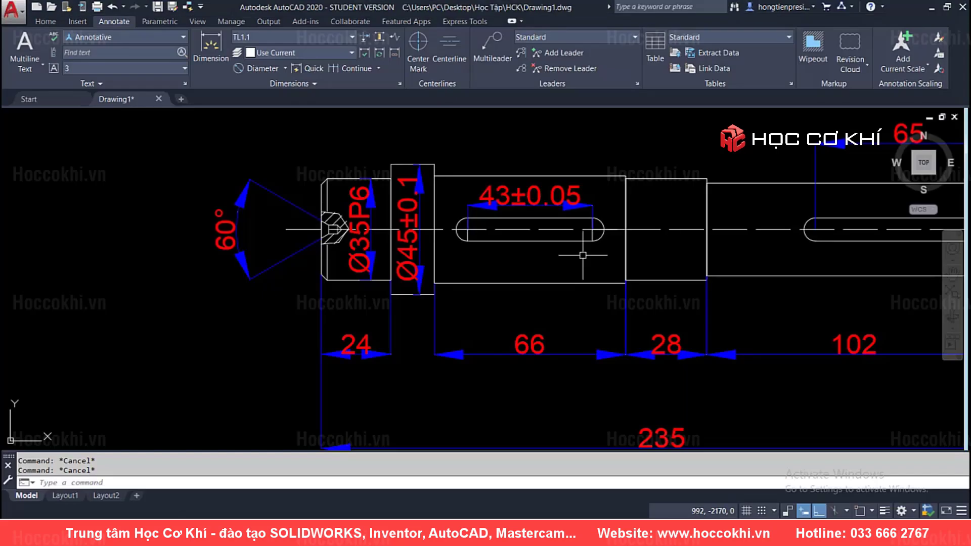
key("Return")
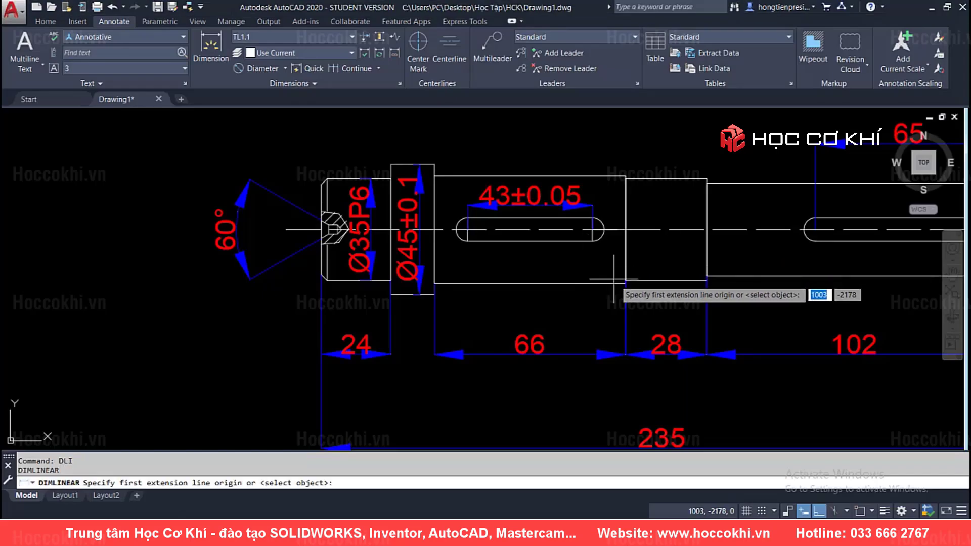
key("F3")
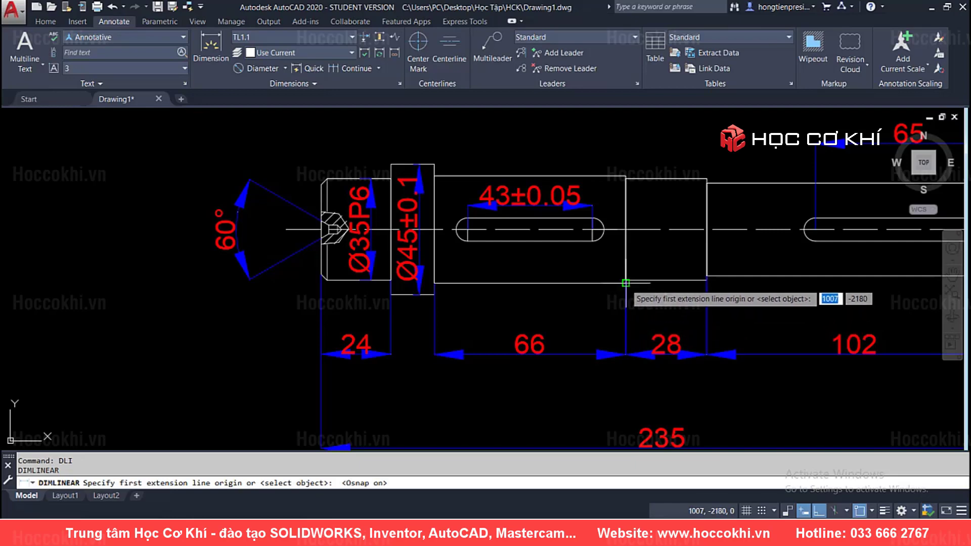
left_click(626, 283)
left_click(626, 175)
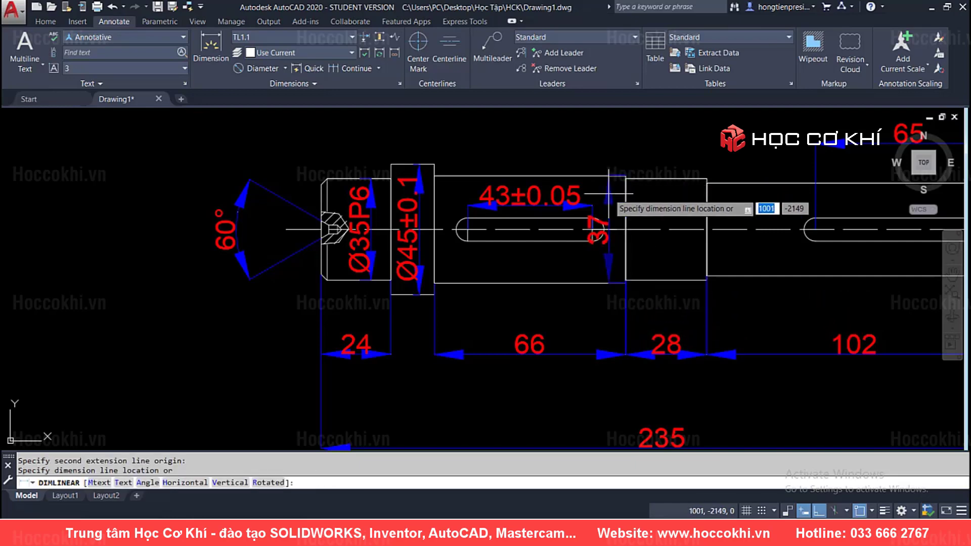
left_click(608, 193)
key("Escape")
- Append K6 to the vertical dimension text so it reads 37K6
left_click(598, 229)
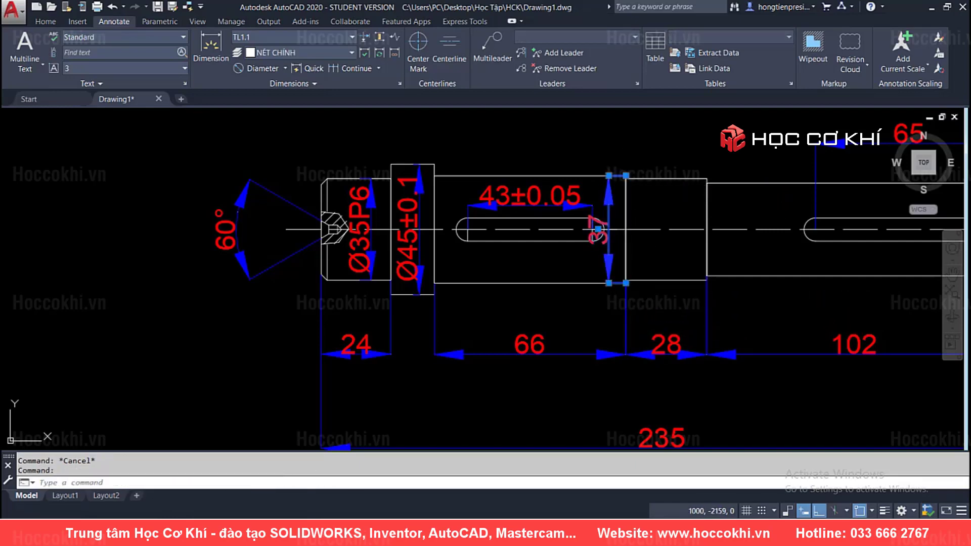
double_click(598, 230)
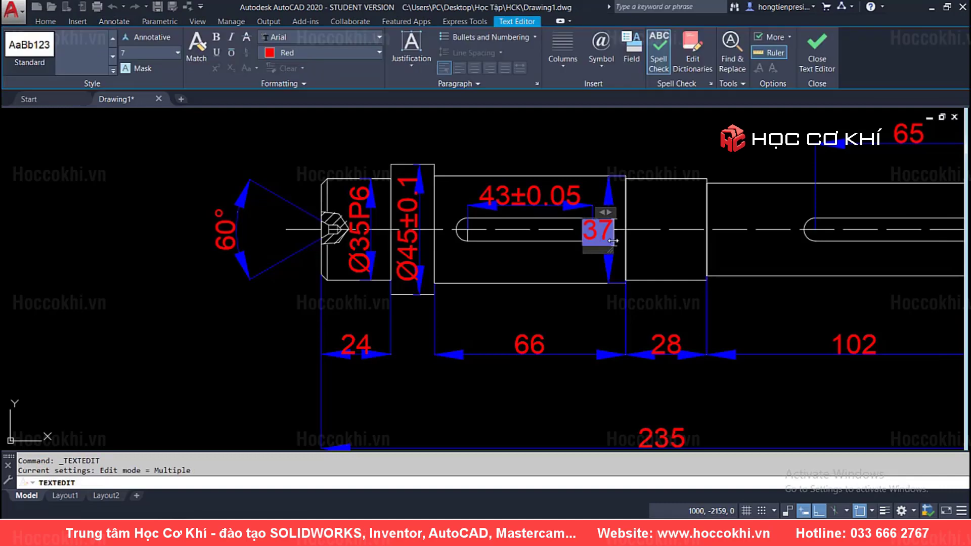
type("K6")
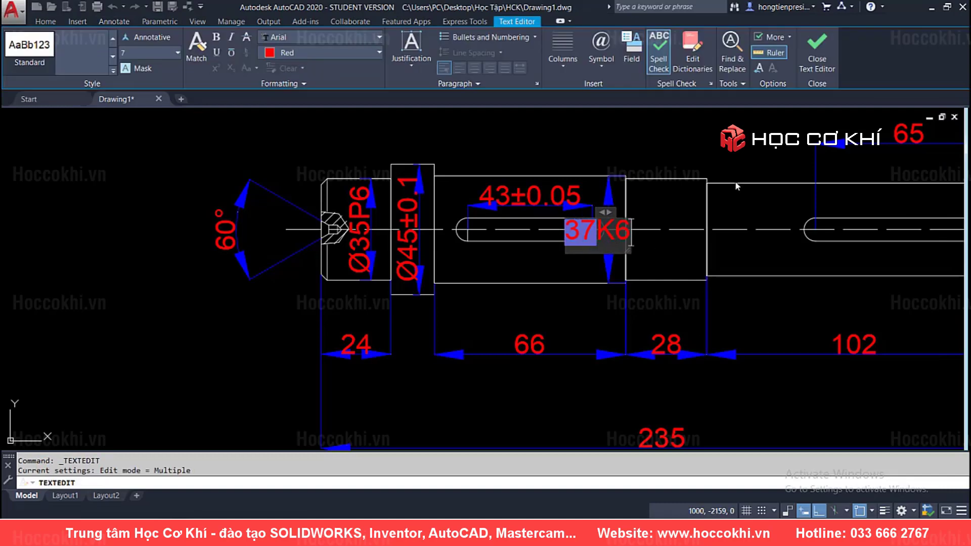
left_click(817, 51)
key("Escape")
scroll(615, 245, "up", 4)
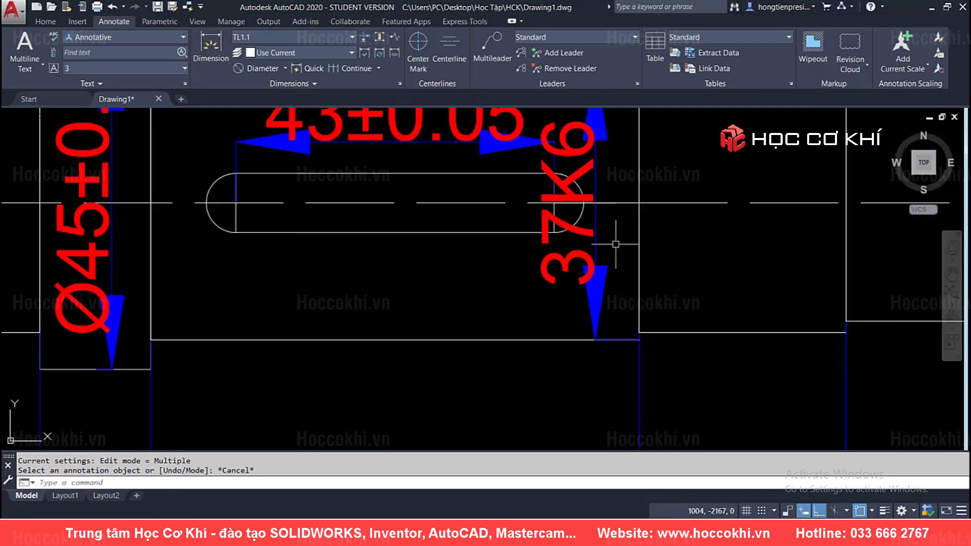
key("Escape")
left_click(595, 217)
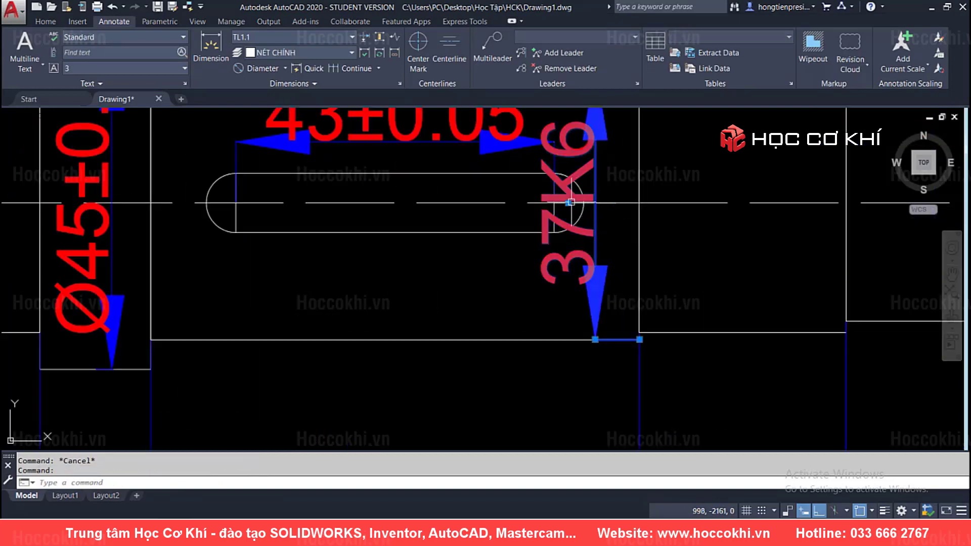
left_click(571, 202)
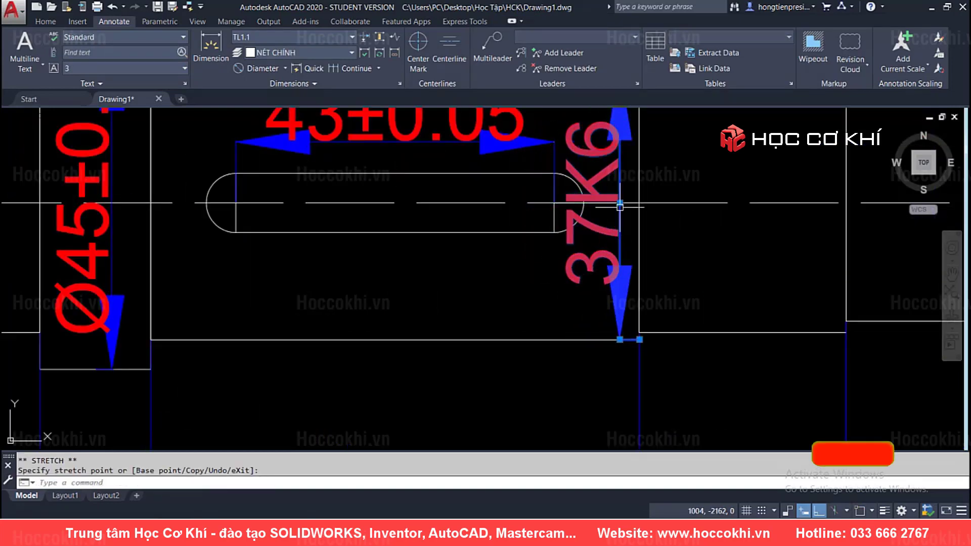
key("Escape")
key("Escape")
scroll(581, 217, "down", 3)
scroll(527, 228, "down", 1)
- Place a vertical 35 dimension across the next shaft step's edges
scroll(527, 228, "down", 1)
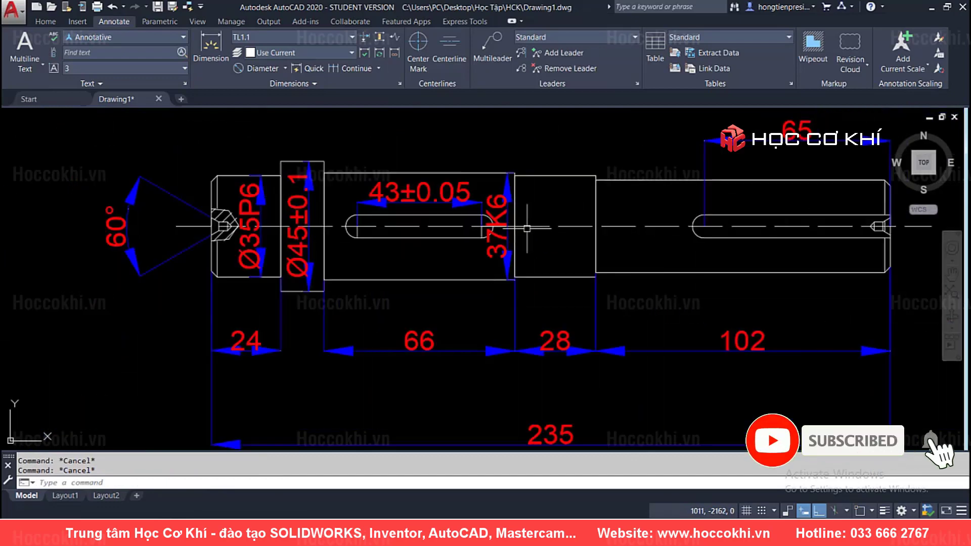
key("alt+Tab")
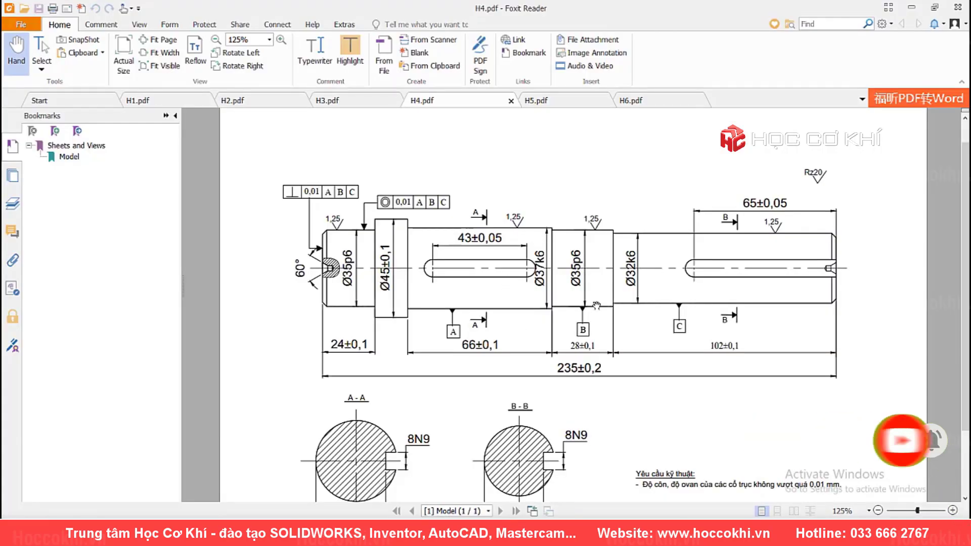
key("alt+Tab")
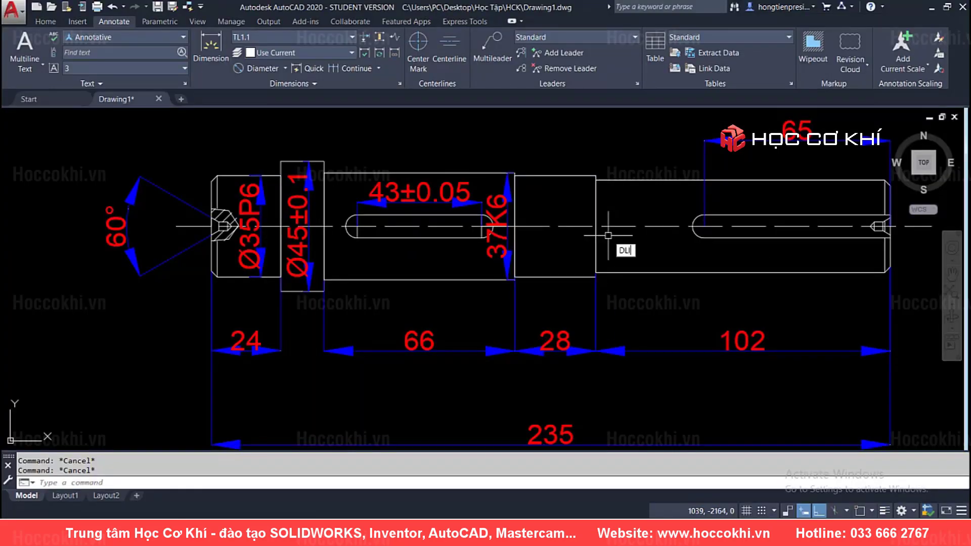
key("Return")
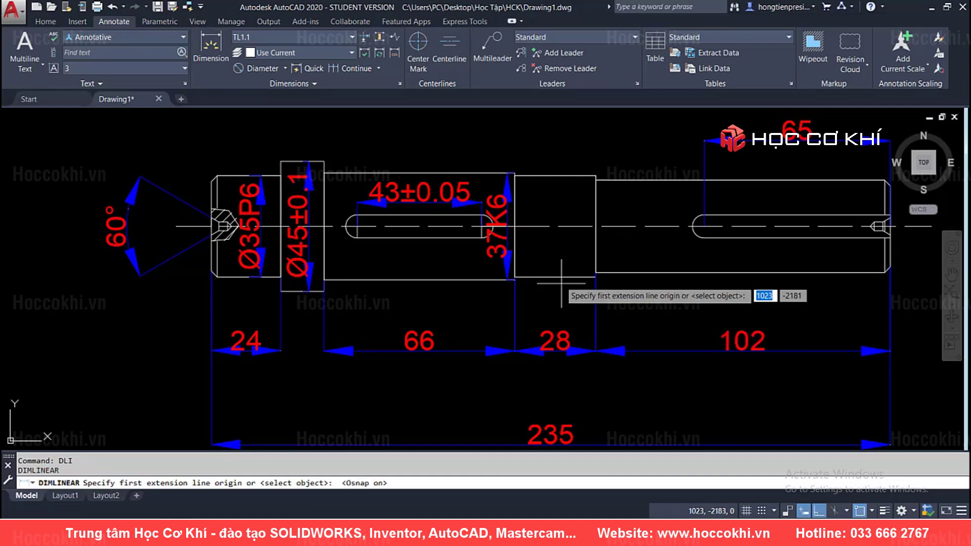
left_click(556, 277)
left_click(551, 176)
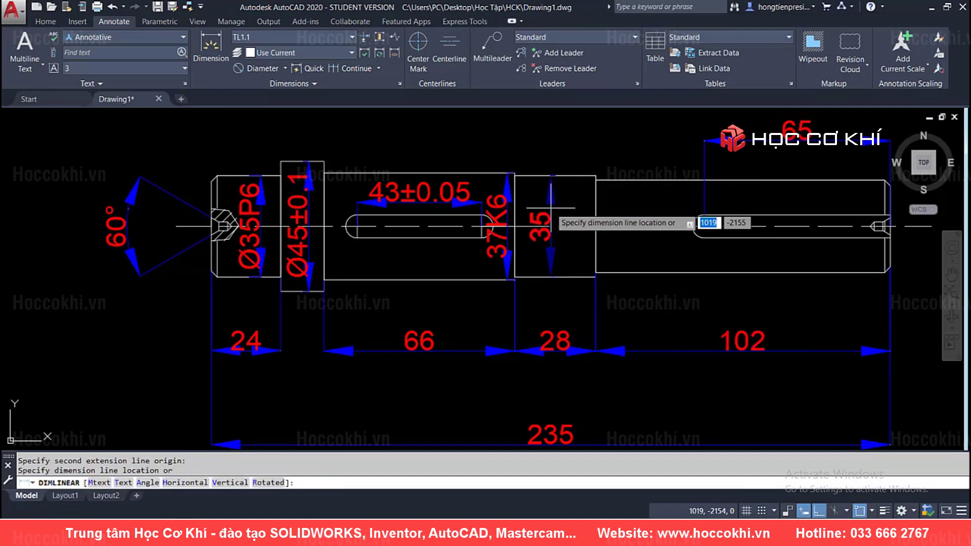
left_click(556, 208)
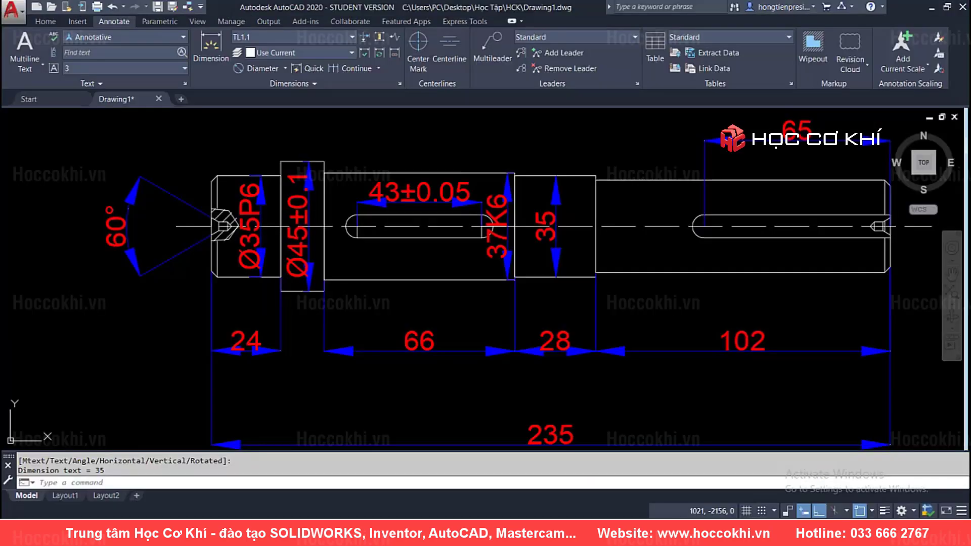
- Edit the 35 dimension text to read Ø35P6 using the diameter symbol
double_click(555, 241)
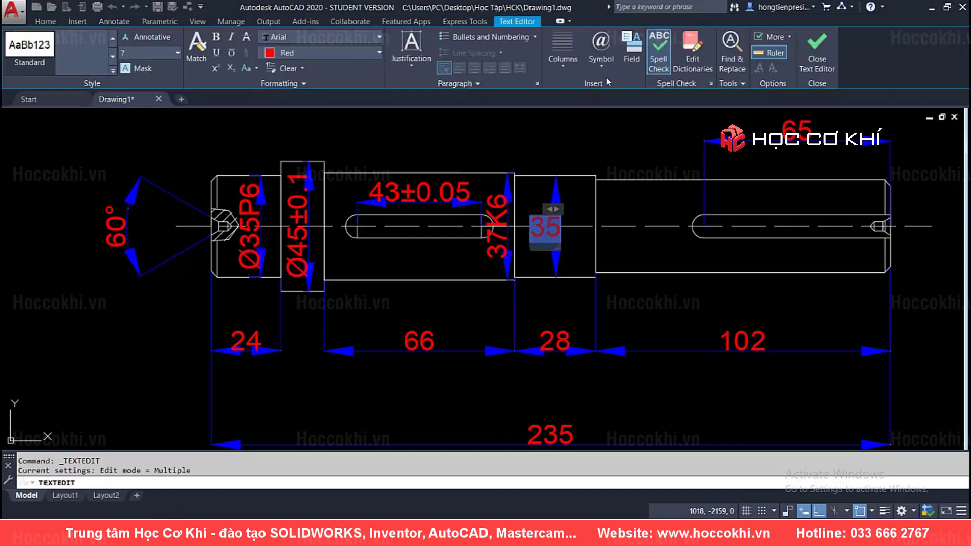
left_click(601, 51)
left_click(620, 116)
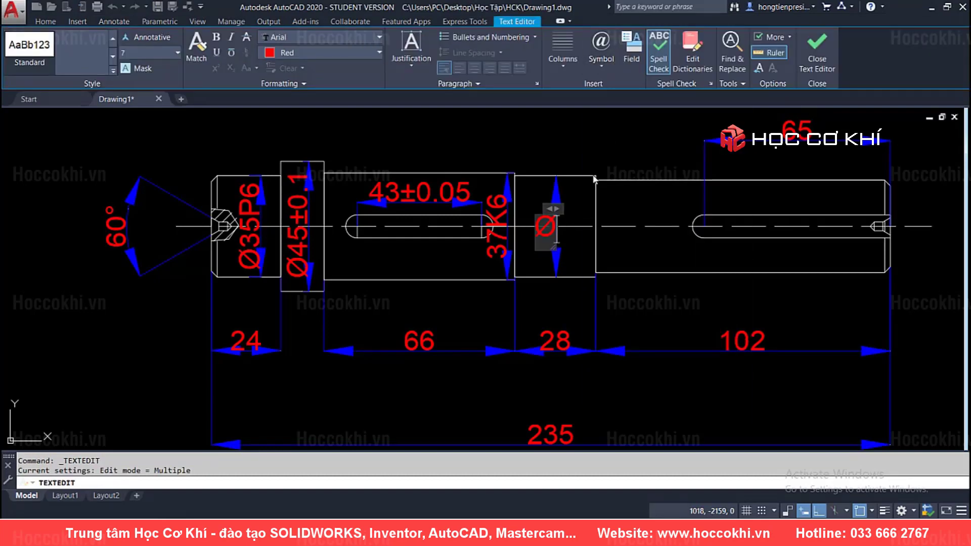
type("35")
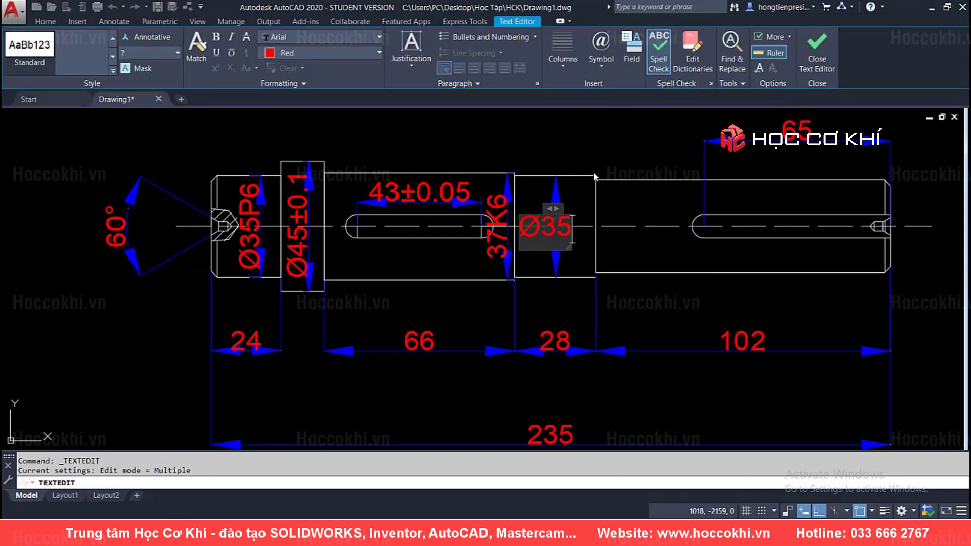
type("P6")
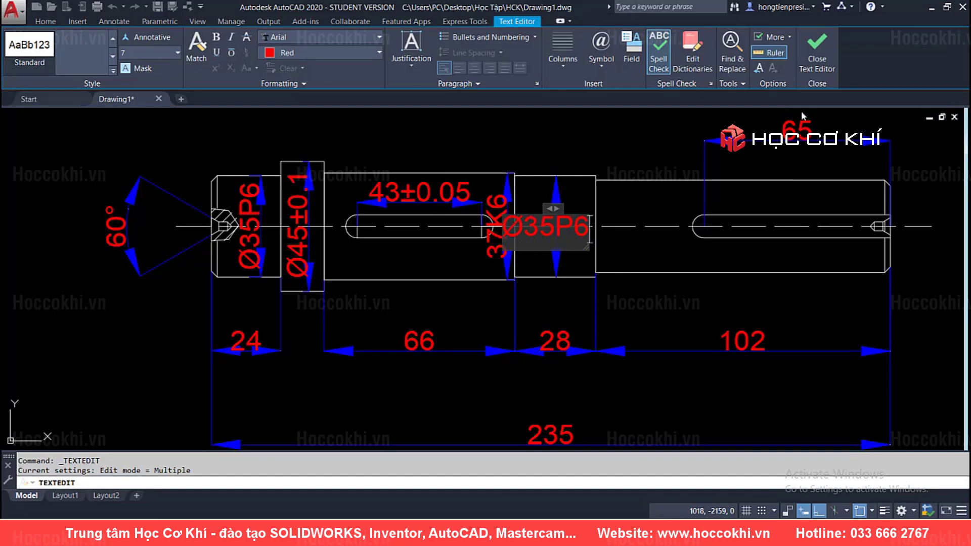
left_click(817, 48)
key("Escape")
key("alt+Tab")
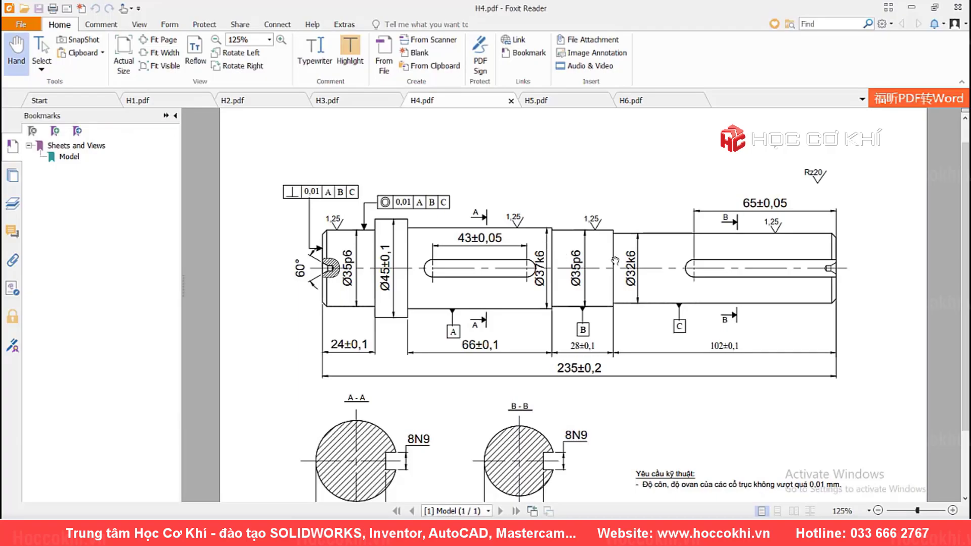
key("alt+Tab")
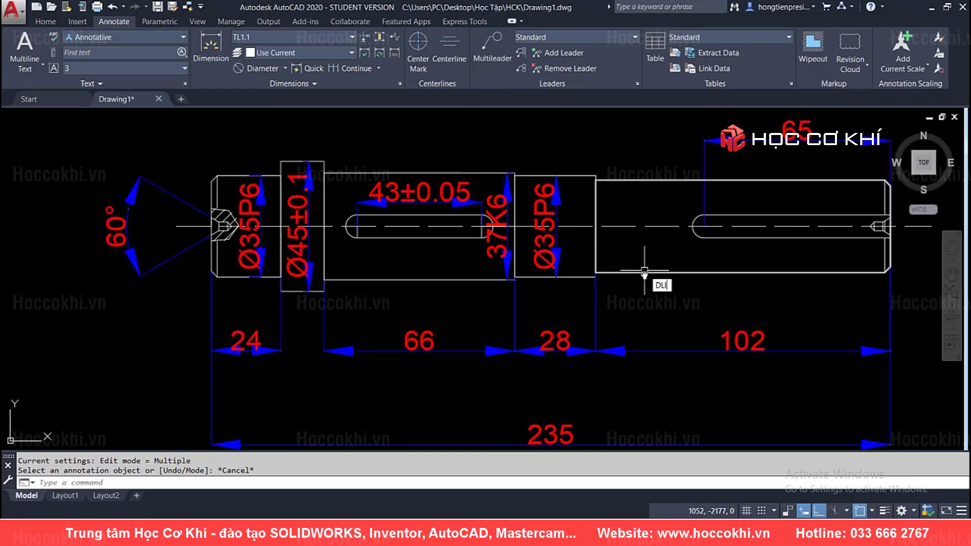
- Place a vertical 32 dimension on the right-hand shaft section
key("Return")
left_click(596, 274)
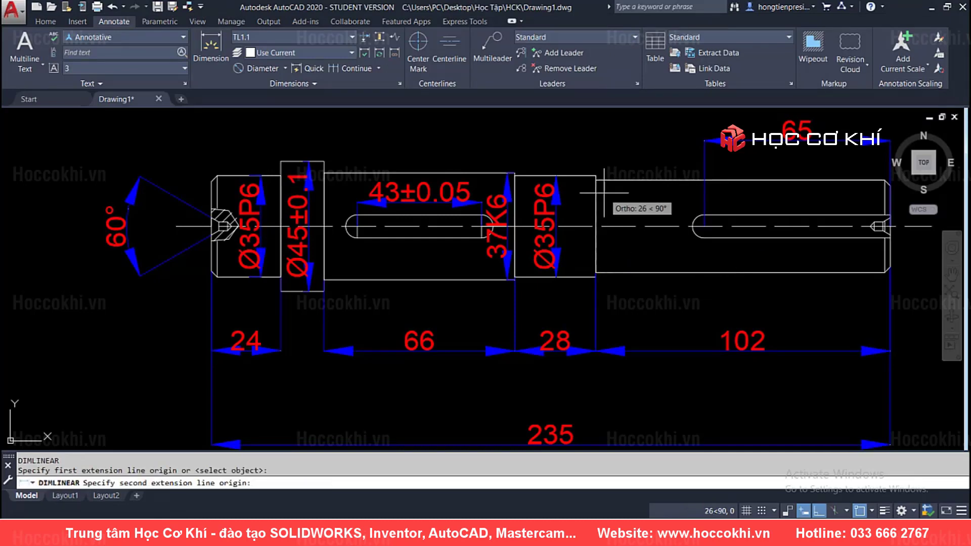
left_click(597, 180)
left_click(647, 213)
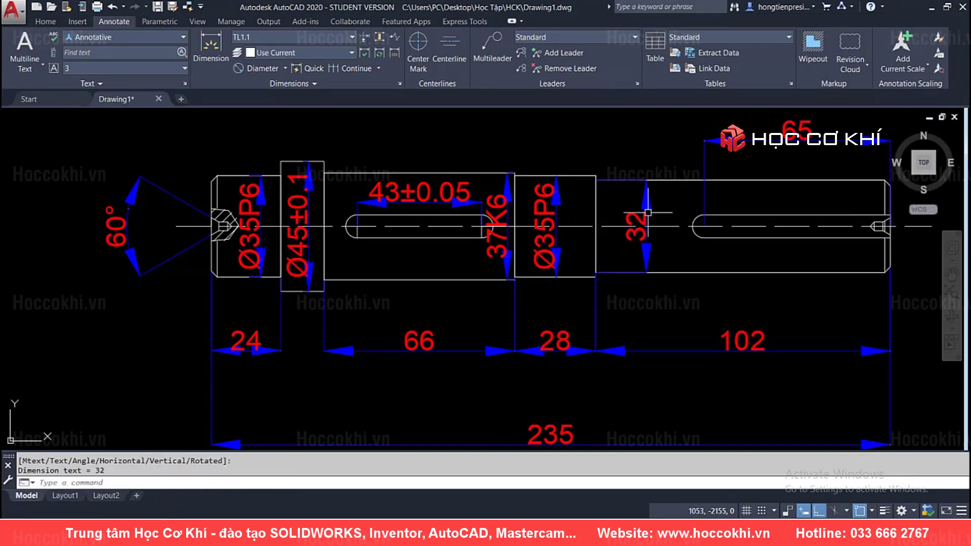
- Edit the 32 dimension text to read Ø32K6 with the diameter symbol
double_click(636, 226)
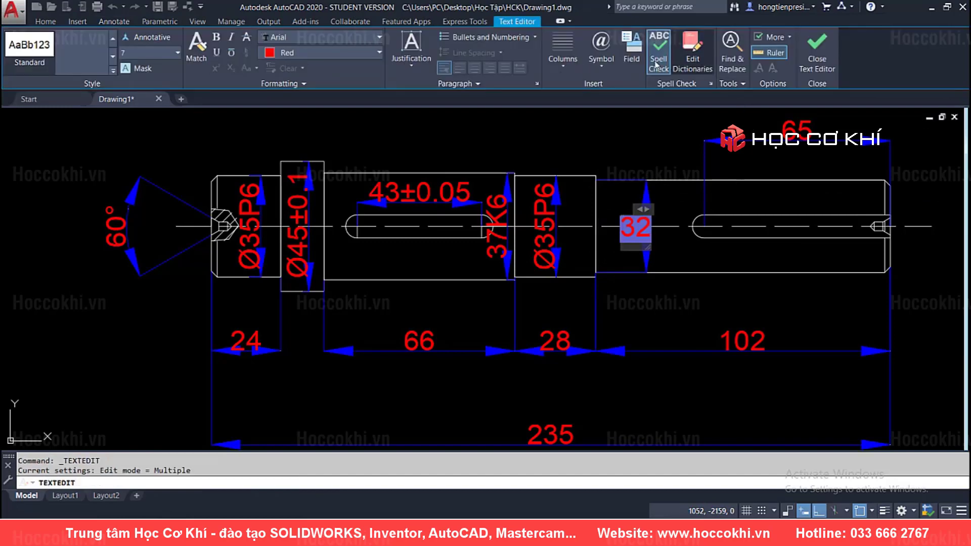
left_click(601, 46)
left_click(658, 122)
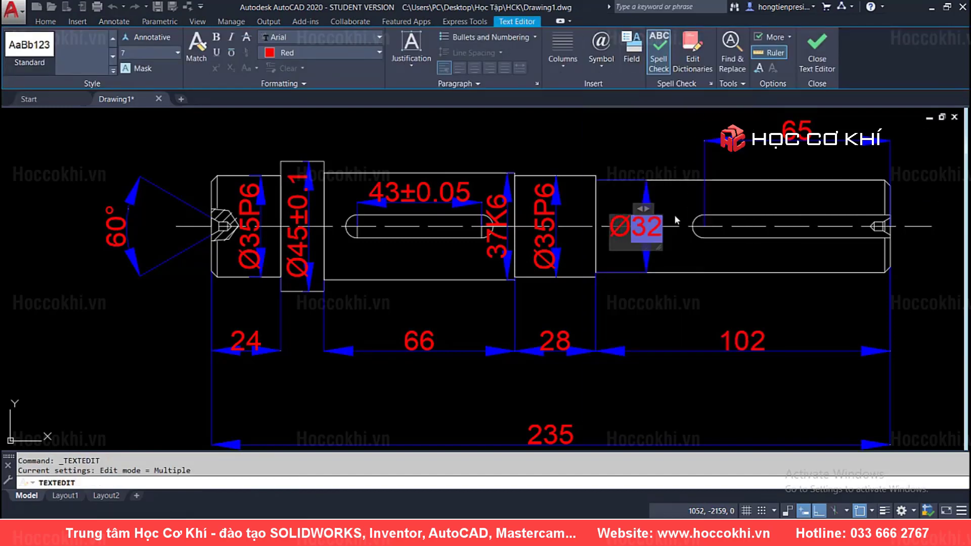
left_click(660, 226)
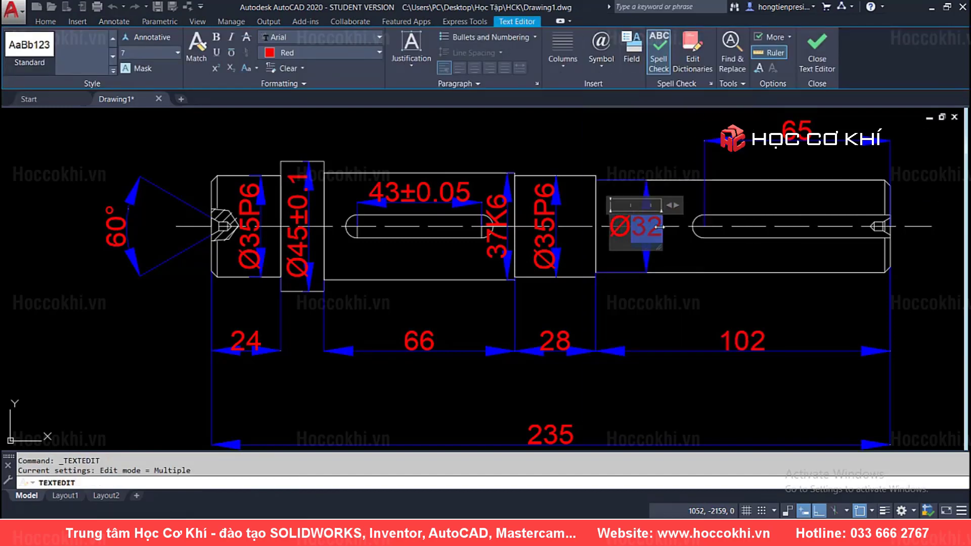
left_click_drag(631, 232, 633, 233)
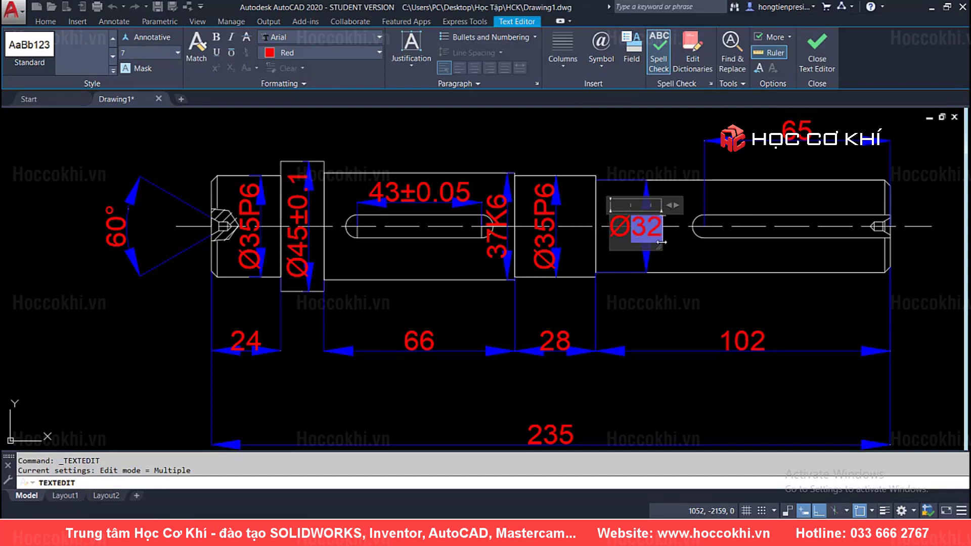
type("K6")
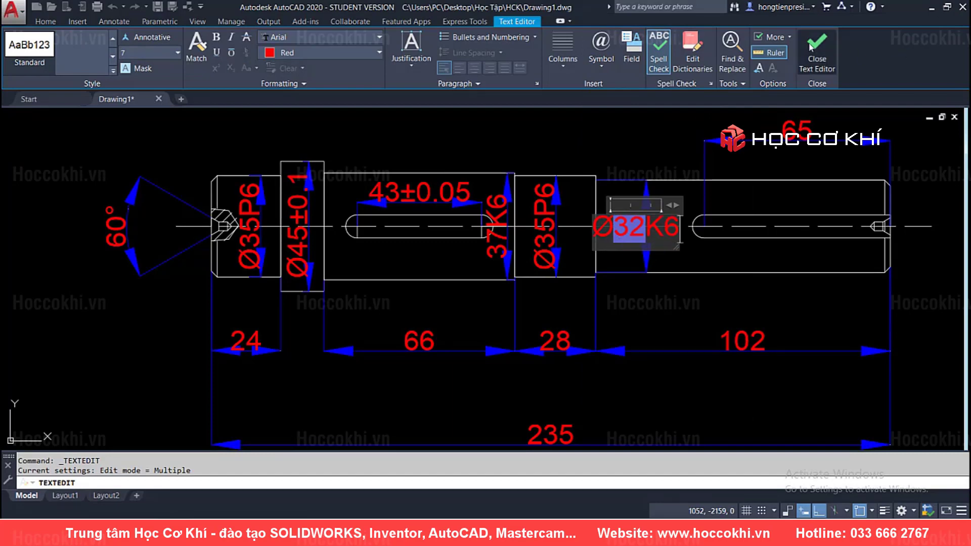
left_click(817, 48)
key("alt+Tab")
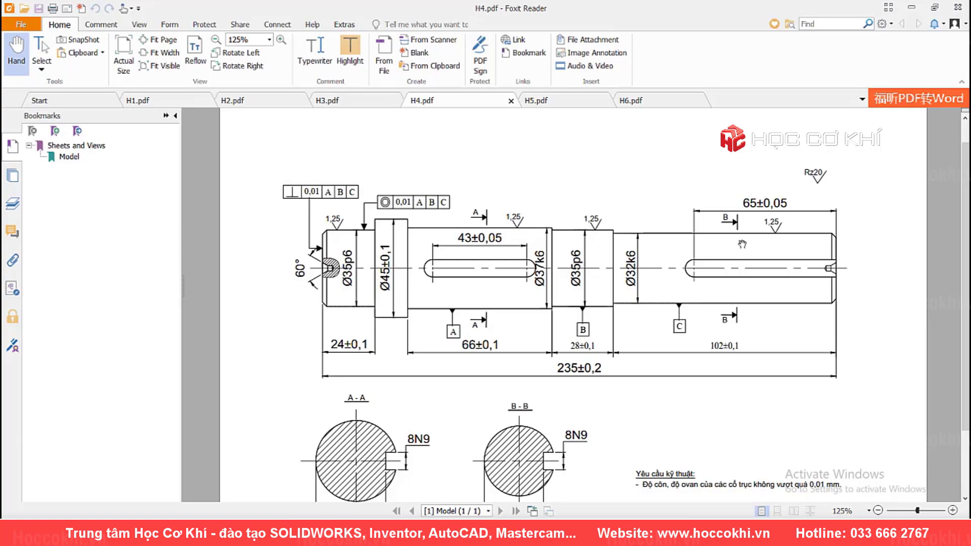
key("alt+Tab")
scroll(742, 243, "down", 2)
- Set the 65 dimension to a symmetrical ±0.05 tolerance at 0.00 precision, then view H4.pdf
scroll(742, 243, "up", 1)
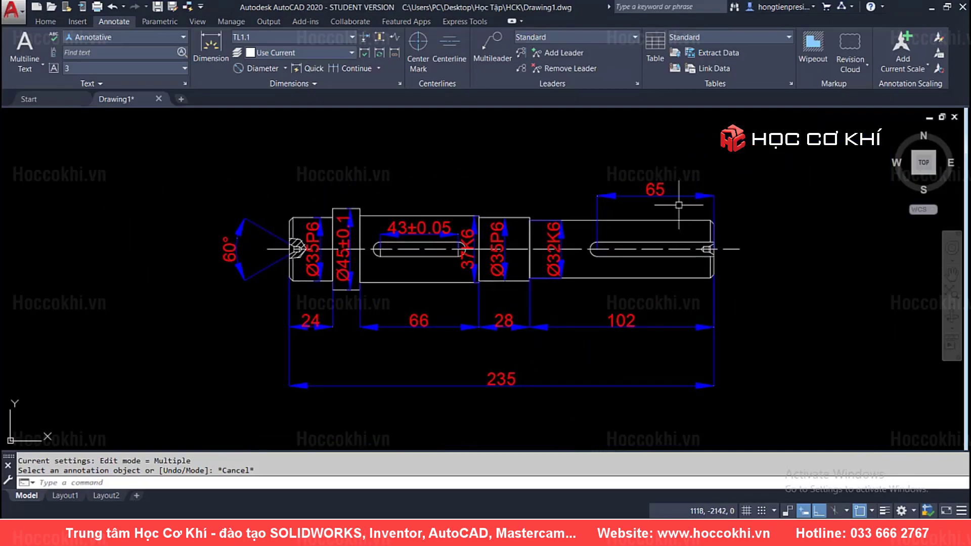
scroll(742, 243, "up", 2)
key("alt+Tab")
key("alt+Tab")
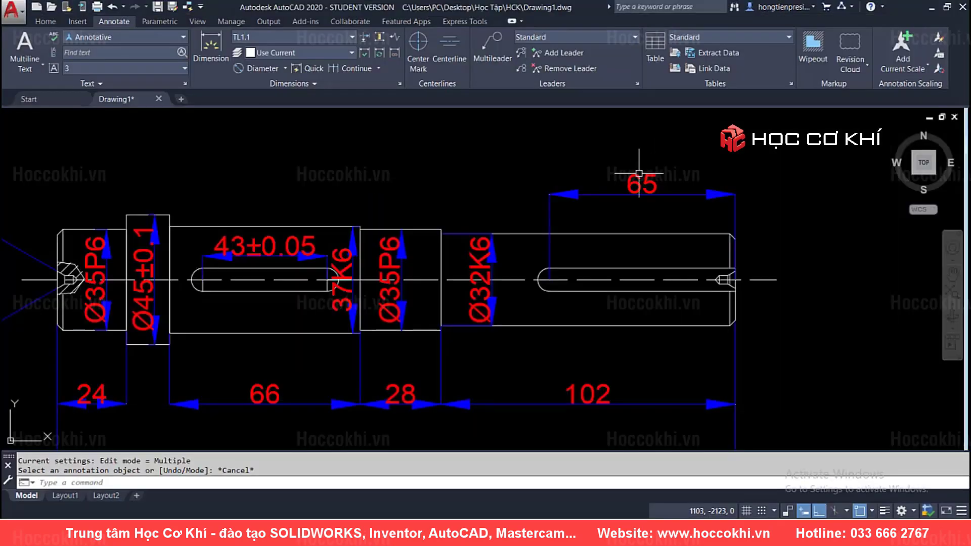
type("PR")
left_click(643, 178)
key("Return")
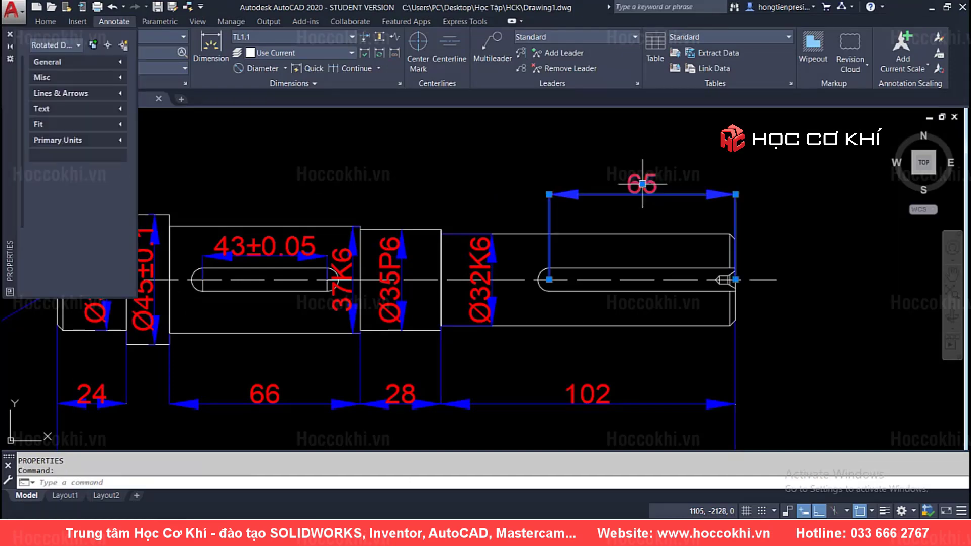
scroll(97, 207, "down", 1)
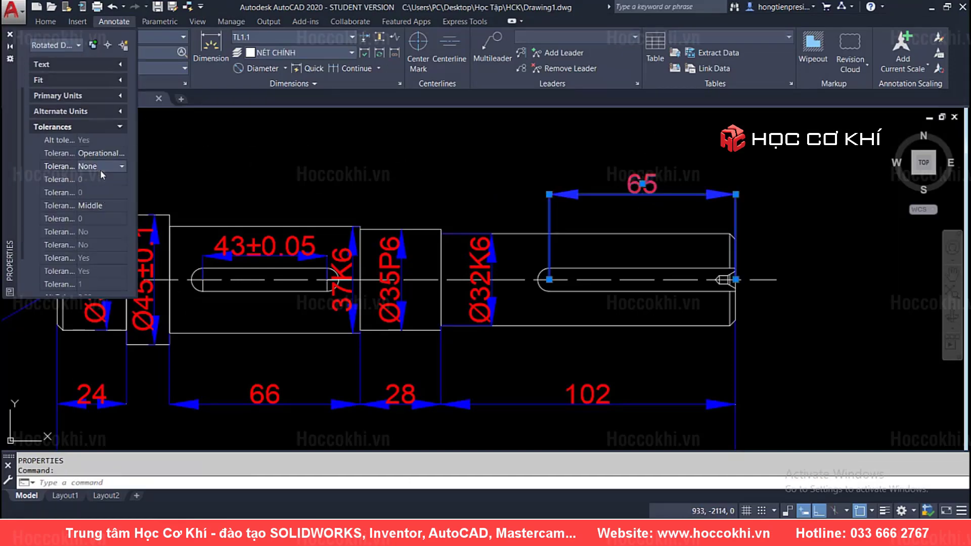
left_click(100, 167)
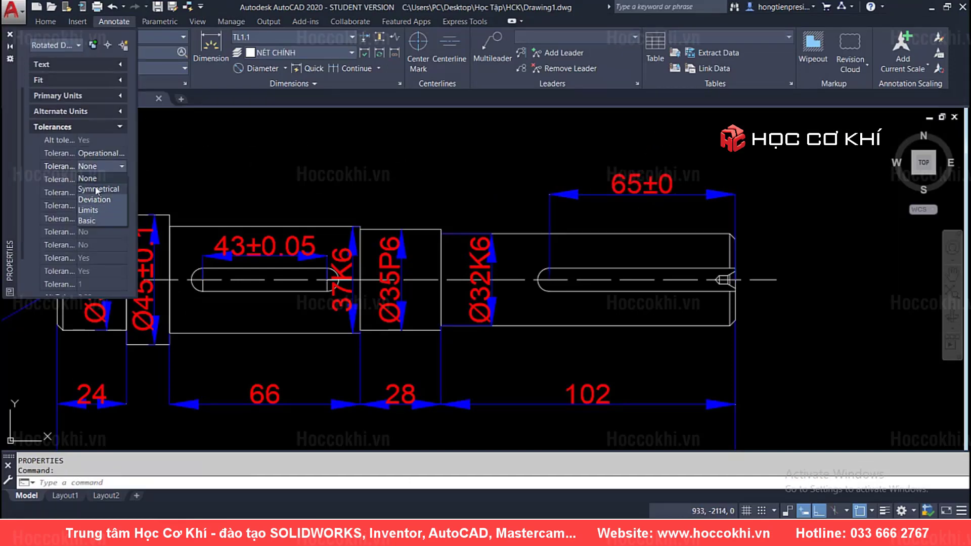
left_click(100, 189)
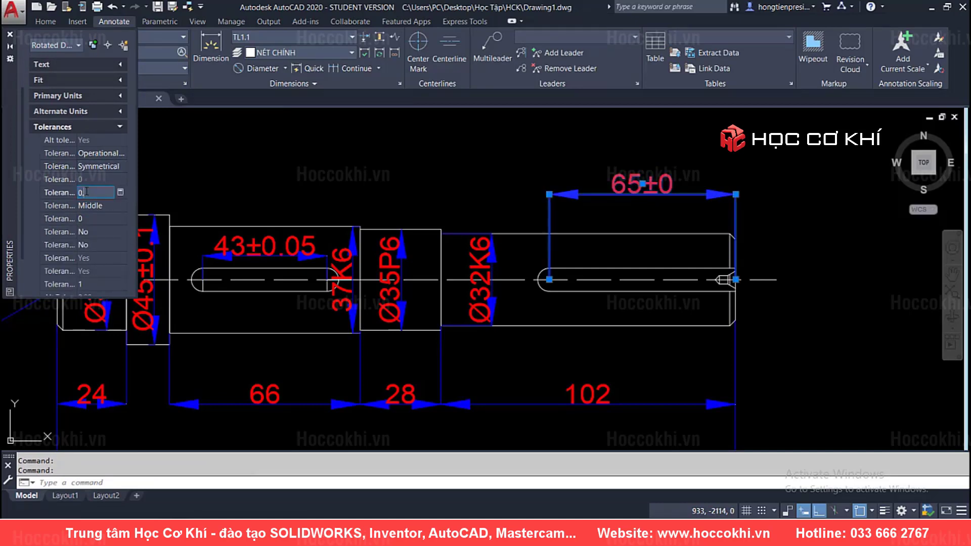
left_click(87, 219)
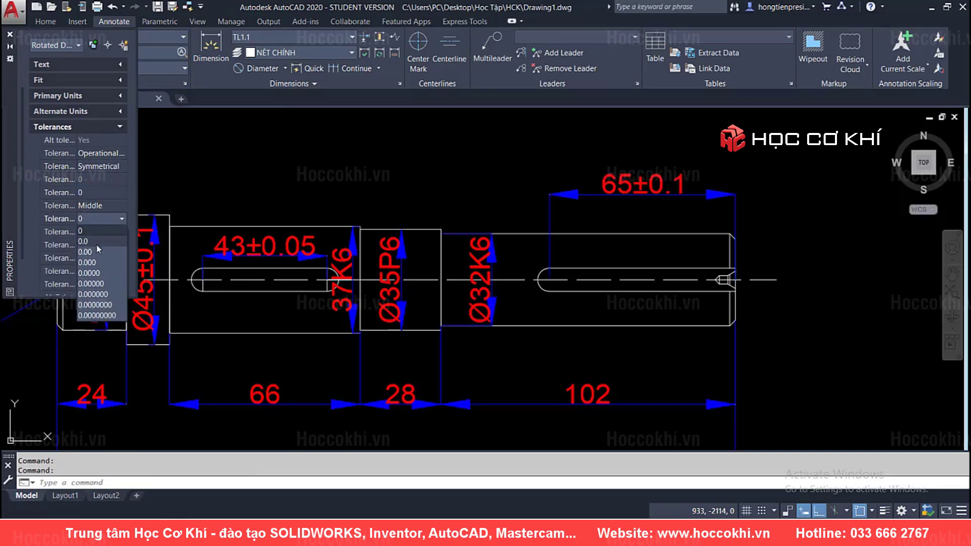
left_click(97, 250)
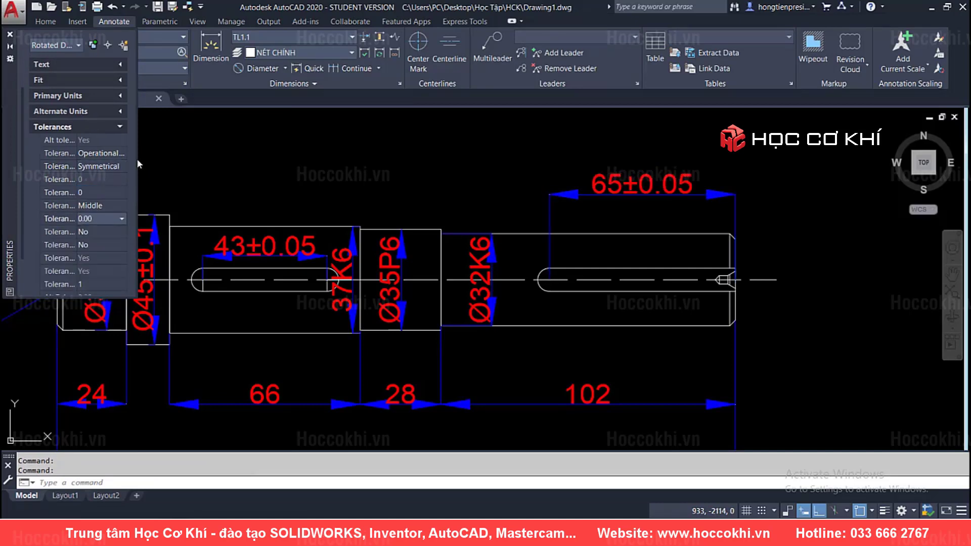
left_click(10, 34)
key("Escape")
key("alt+Tab")
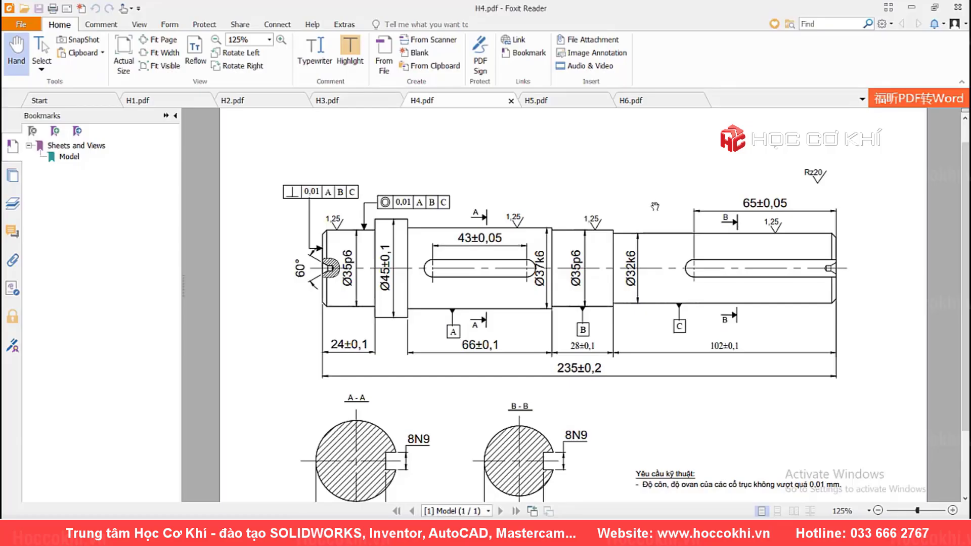
scroll(657, 215, "down", 1, "ctrl")
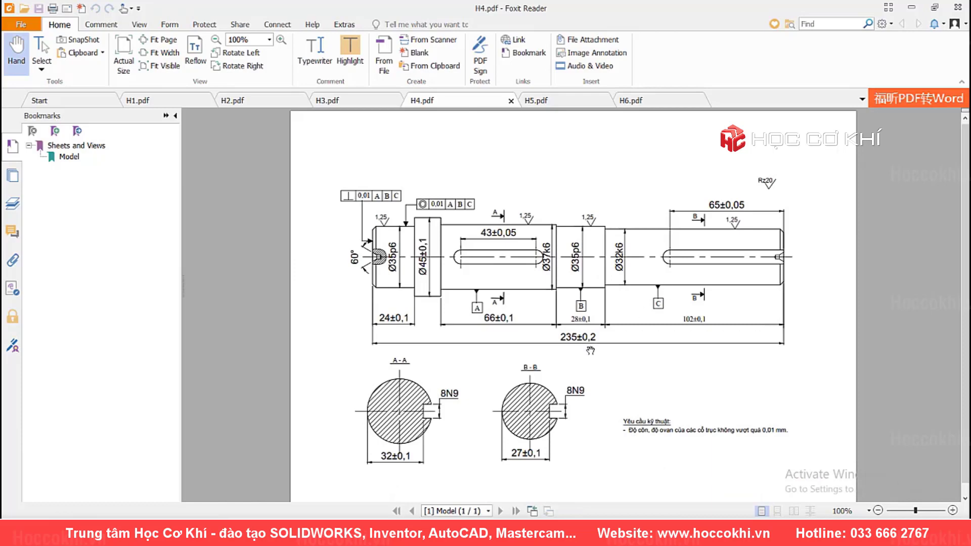
- Pan the shaft drawing to bring the lower 24 length dimension into view
key("alt+Tab")
scroll(556, 354, "down", 2)
mouse_move(556, 354)
middle_mouse_down()
mouse_move(511, 369)
mouse_move(521, 354)
middle_mouse_up()
scroll(522, 354, "up", 1)
scroll(401, 275, "up", 1)
key("alt+Tab")
key("alt+Tab")
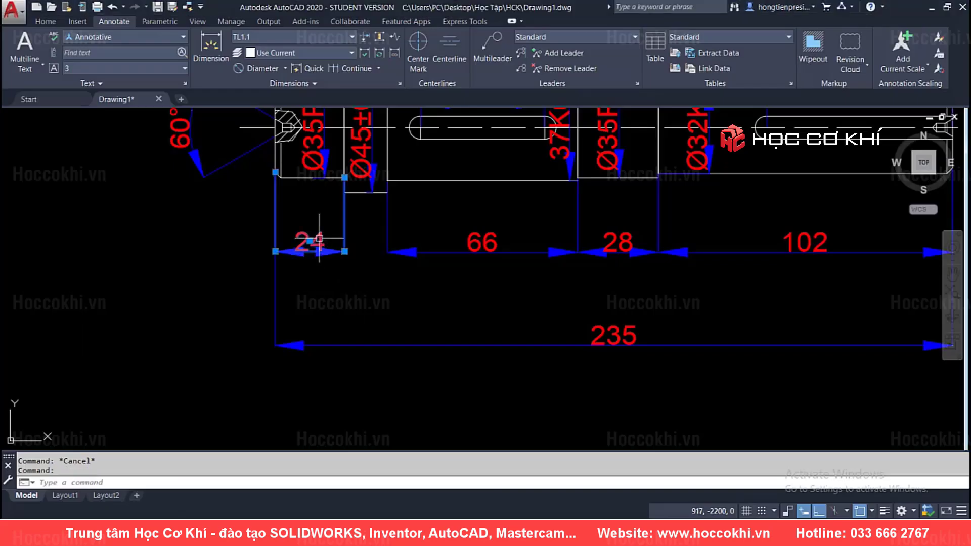
- Give the 24 dimension a symmetrical 0.1 tolerance with 0.0 precision
key("Return")
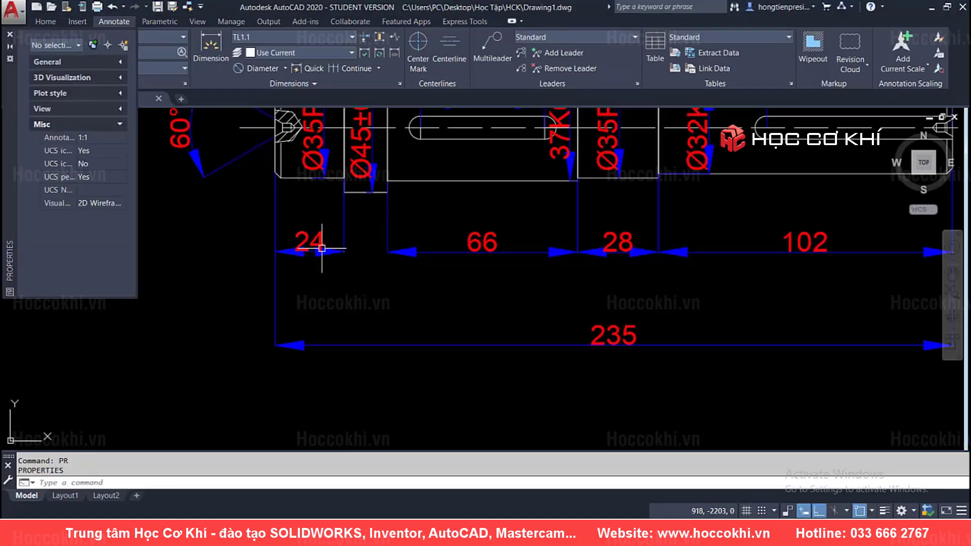
left_click(309, 243)
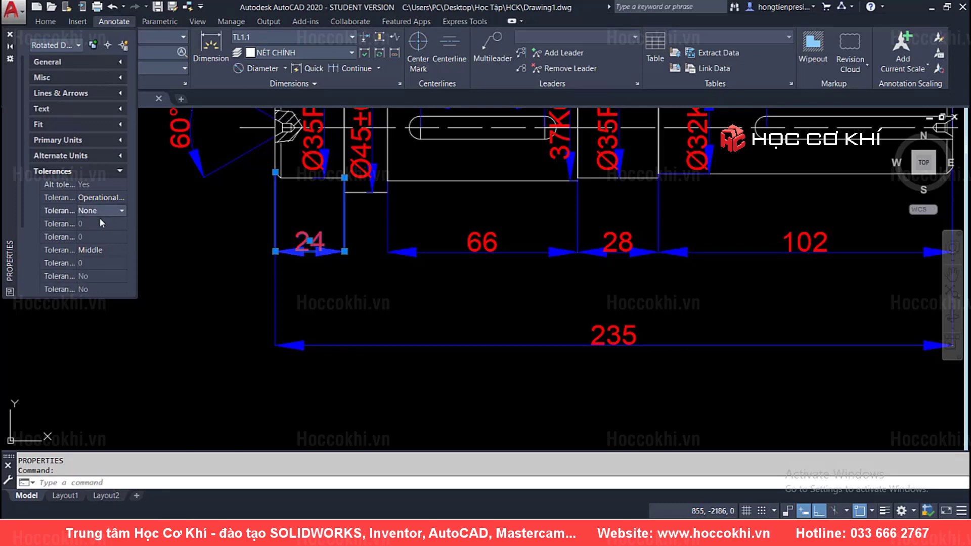
left_click(101, 211)
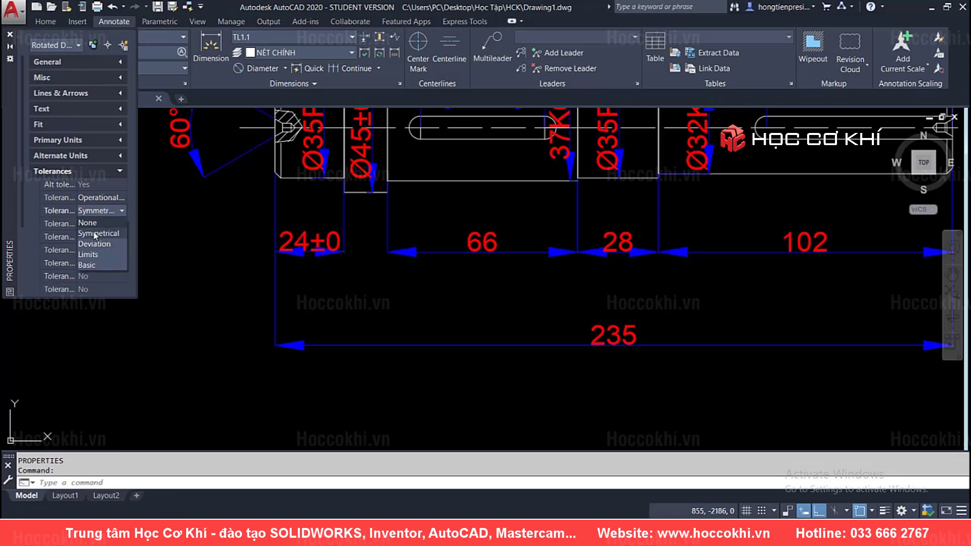
left_click(95, 234)
left_click(101, 236)
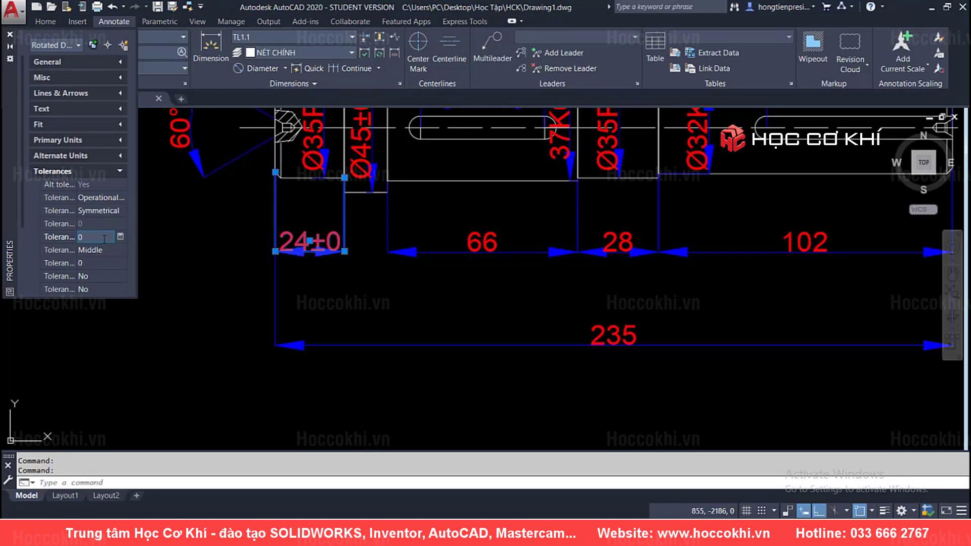
type("0.1")
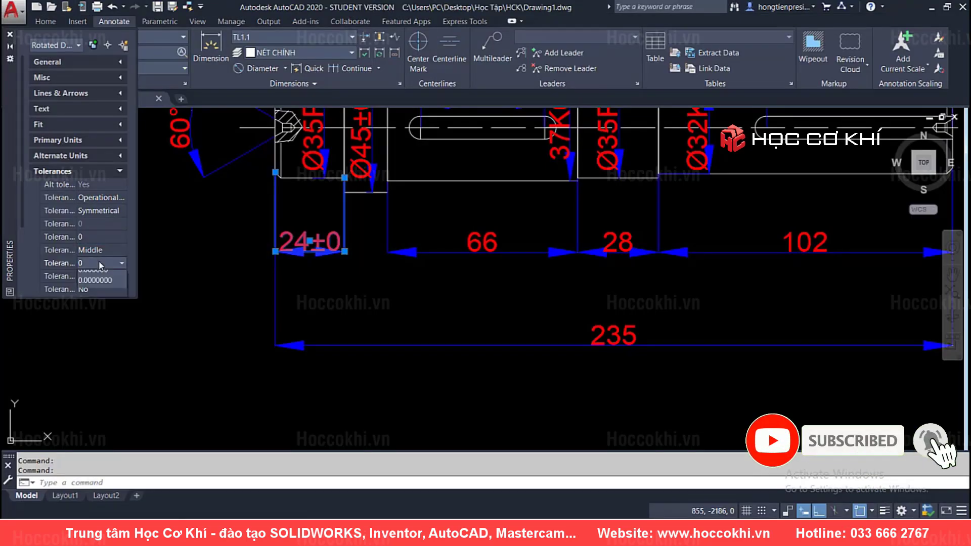
left_click(84, 284)
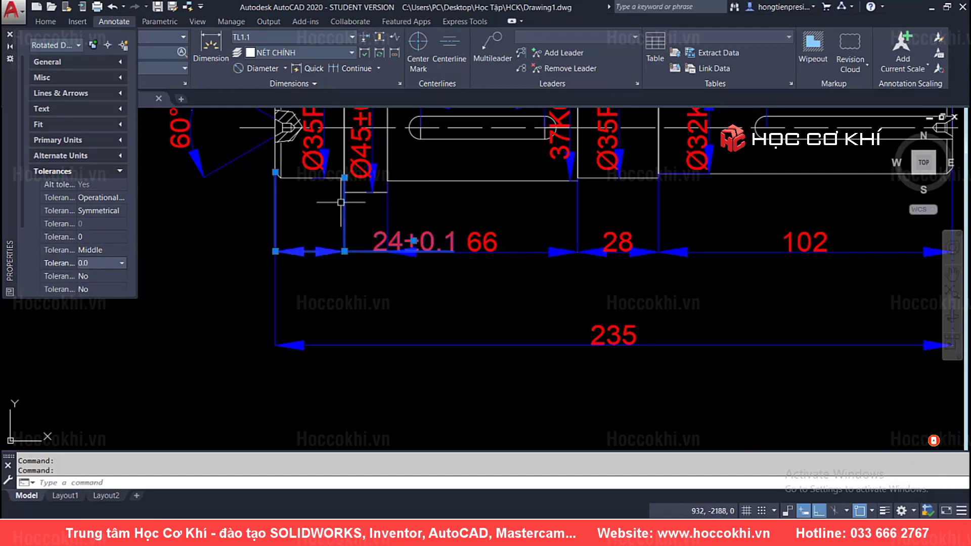
key("Escape")
key("Escape")
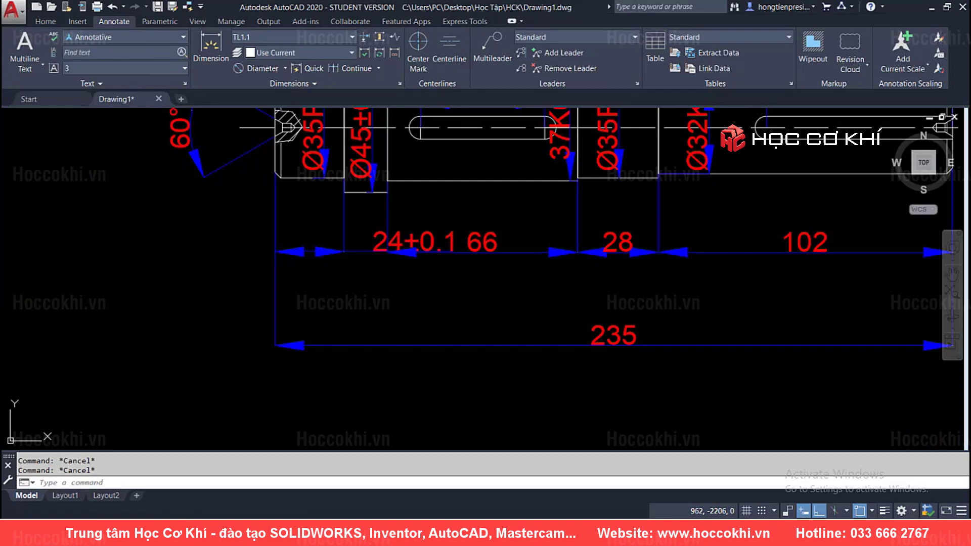
key("alt+Tab")
key("alt+Tab")
key("alt+Tab")
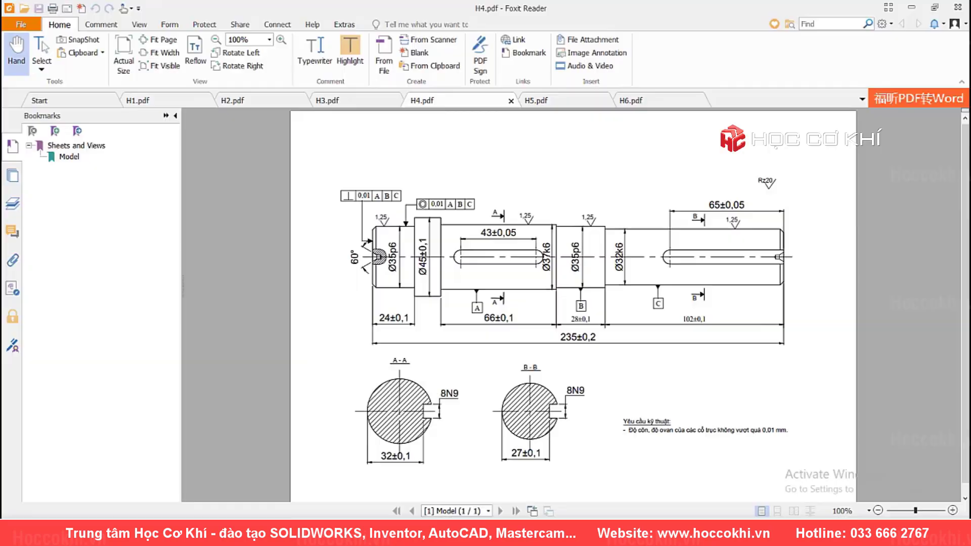
key("alt+Tab")
- Stretch the 24±0.1 dimension line upward so it clears the 66 dimension
scroll(392, 252, "up", 5)
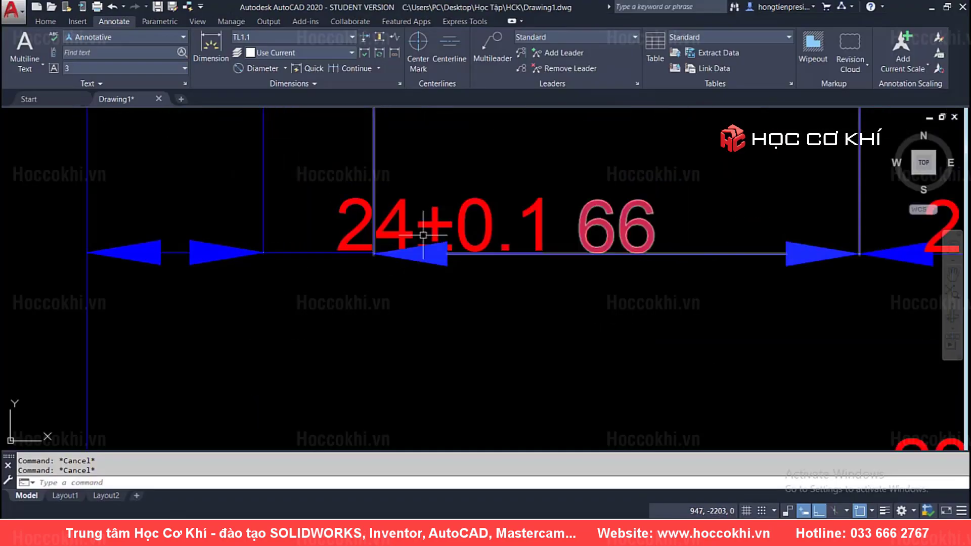
left_click(402, 230)
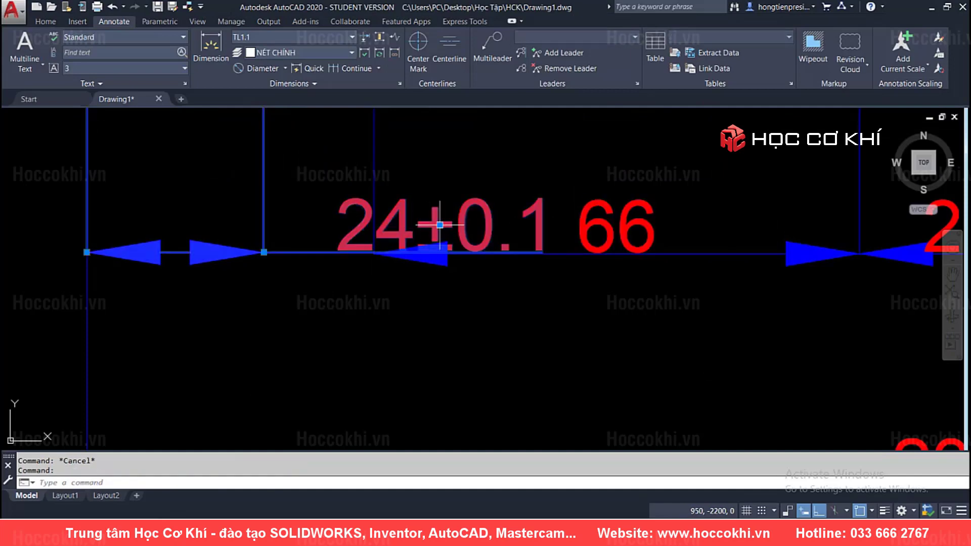
left_click(263, 252)
left_click(172, 219)
key("Escape")
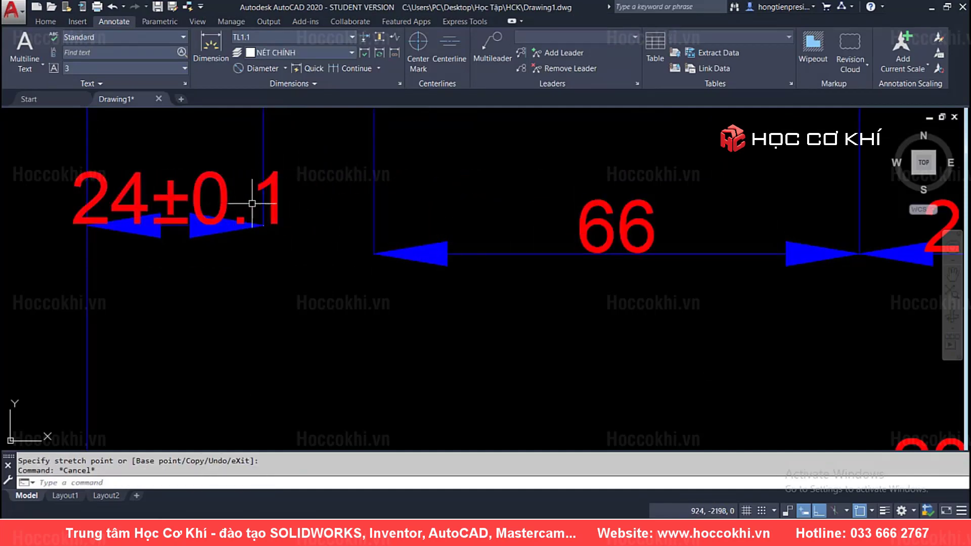
middle_click_drag(267, 219, 296, 244)
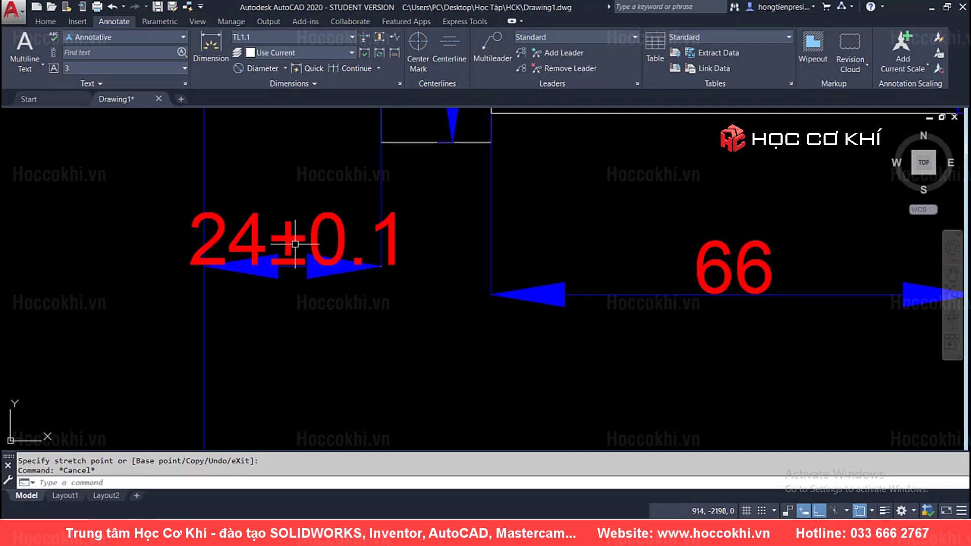
key("Escape")
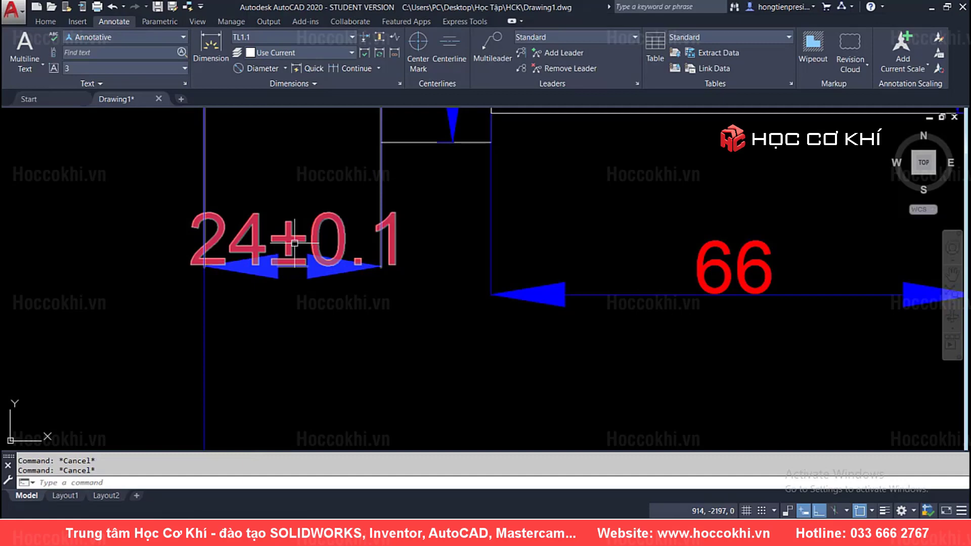
- Change the TL1.1 dimension style's text height and check the result
type("d")
key("Return")
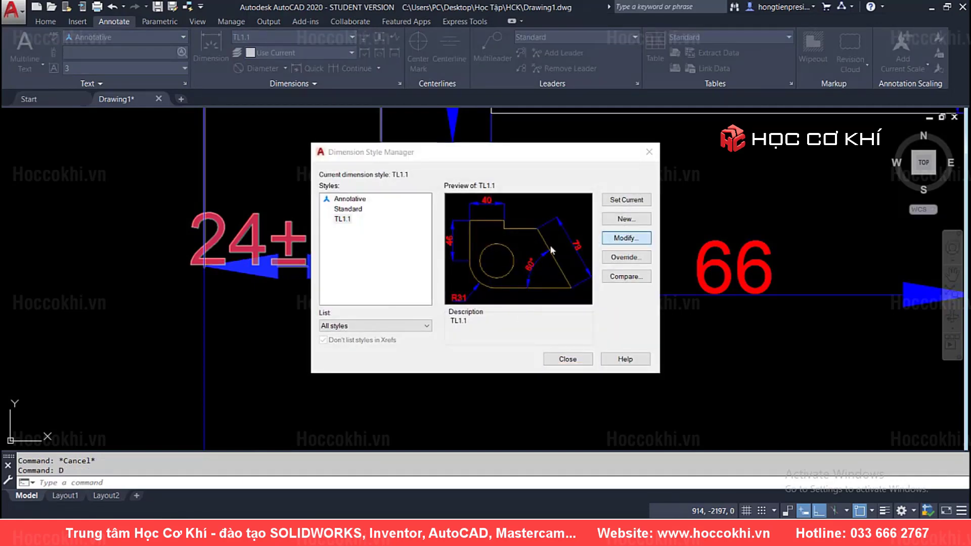
left_click(627, 239)
left_click(399, 123)
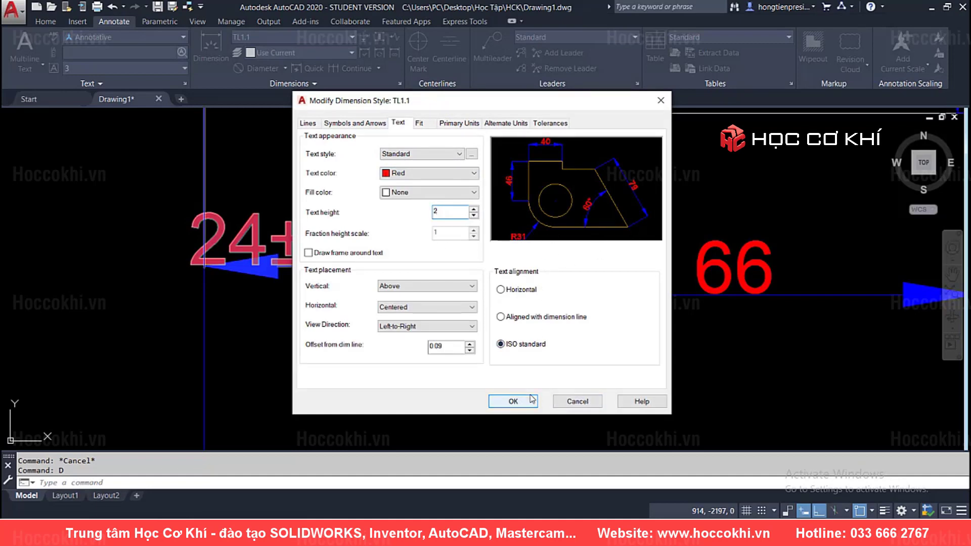
left_click(513, 401)
left_click(569, 360)
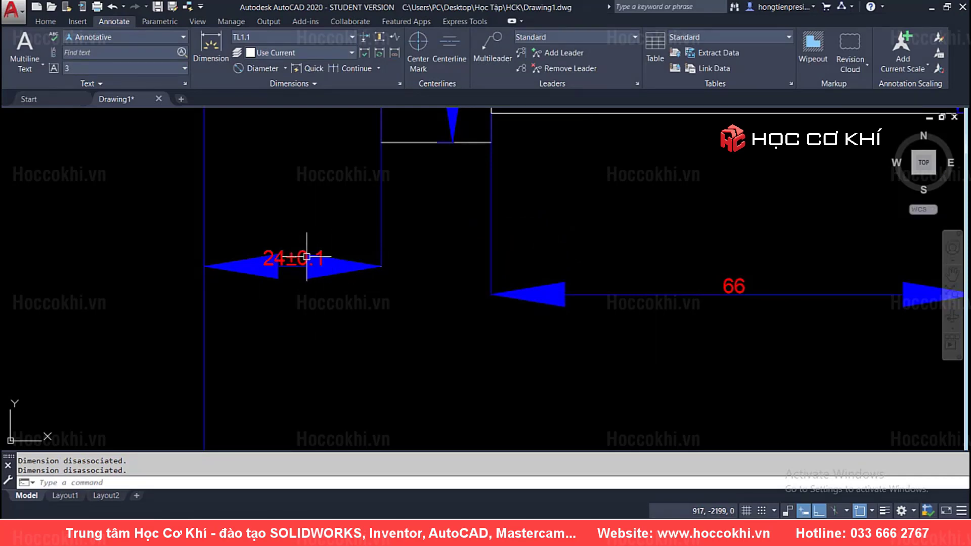
- Revise the TL1.1 text height again to its final value of 2
type("D")
key("Return")
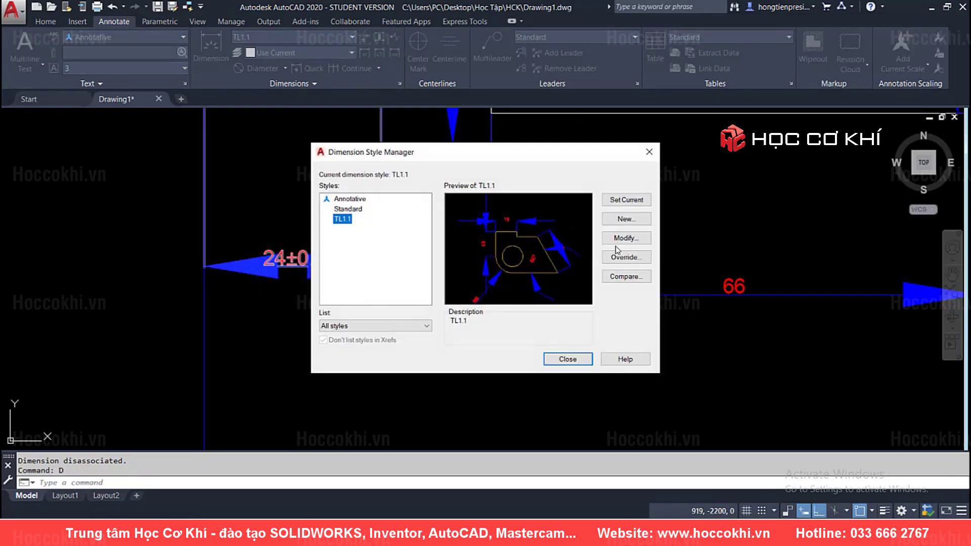
left_click(619, 243)
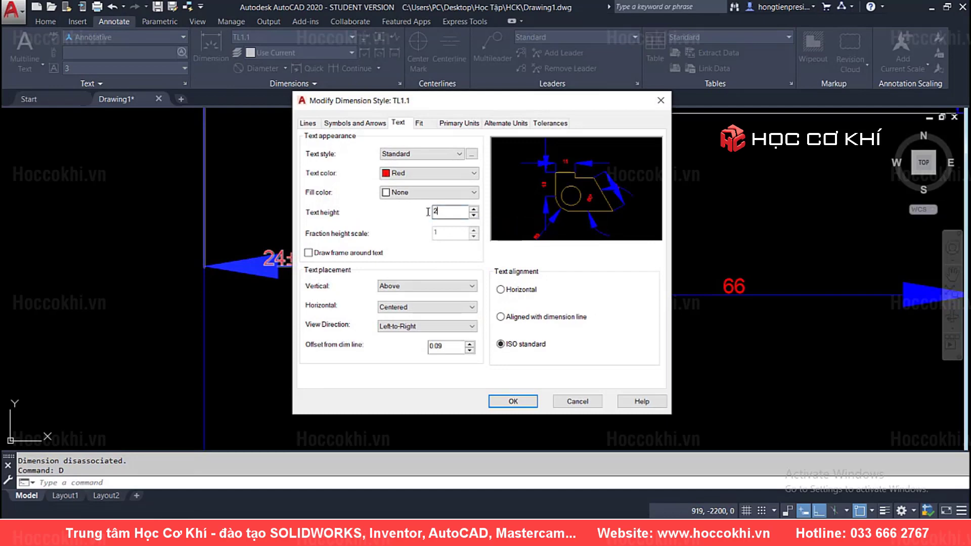
left_click(514, 401)
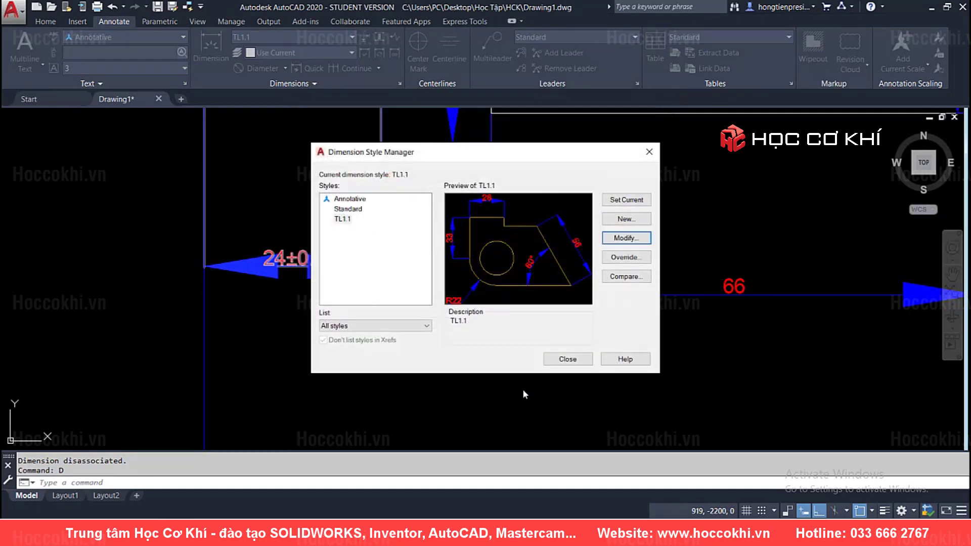
left_click(568, 359)
scroll(557, 339, "down", 3)
- Open Properties (PR) for the 66 dimension and set its tolerance display to Symmetrical
scroll(475, 349, "up", 2)
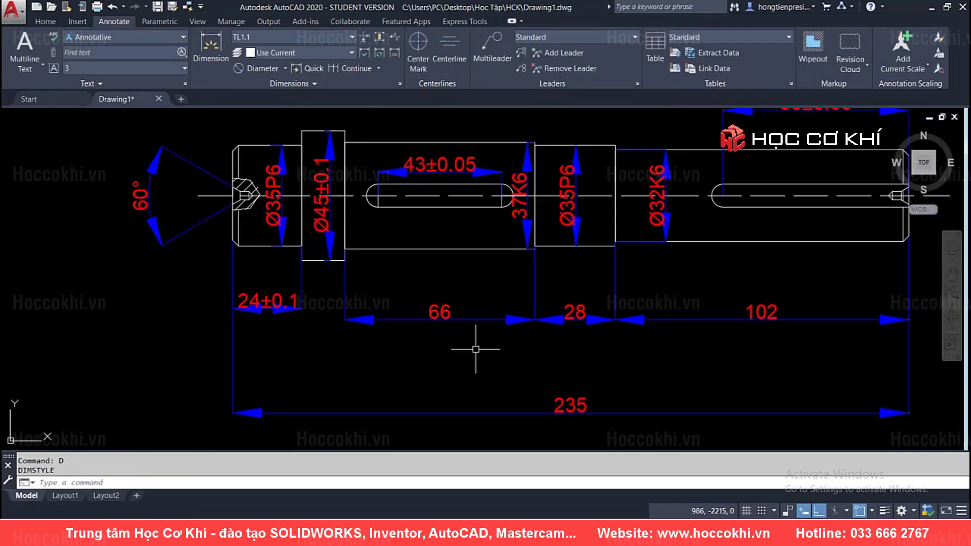
scroll(475, 349, "up", 2)
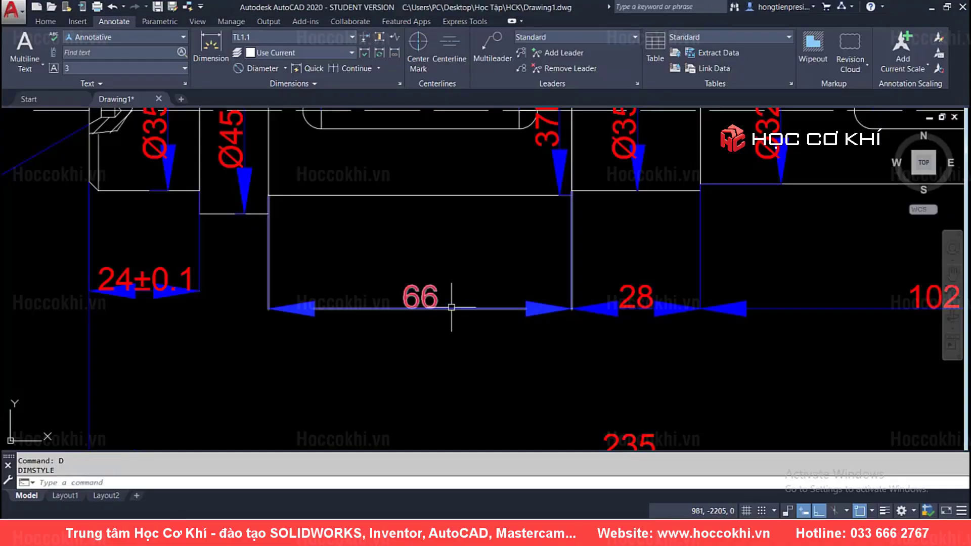
double_click(448, 306)
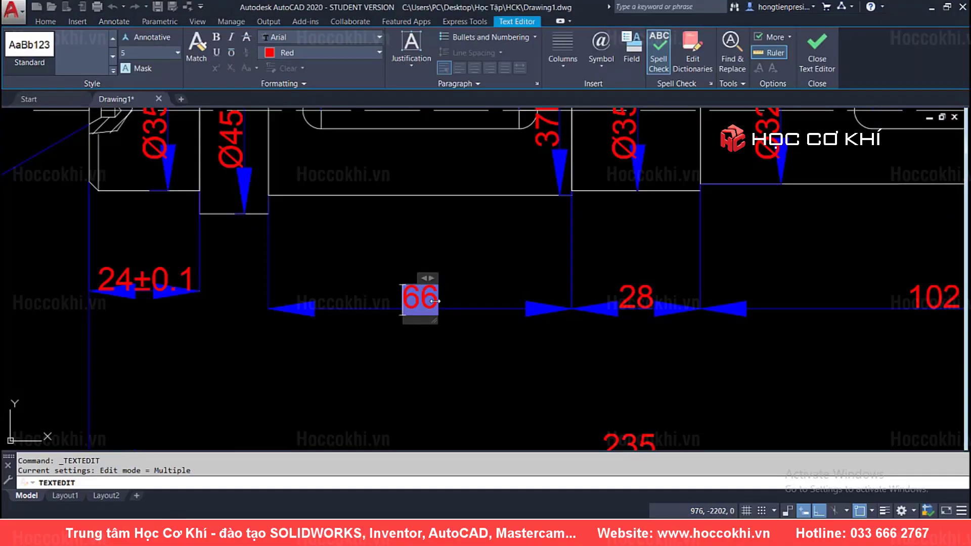
key("Escape")
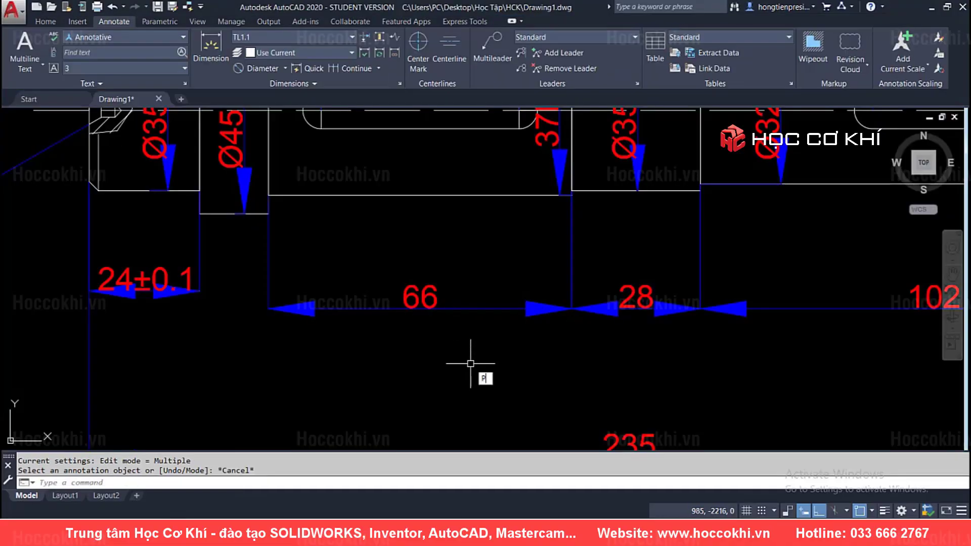
type("PR")
key("Return")
left_click(419, 292)
scroll(92, 223, "down", 3)
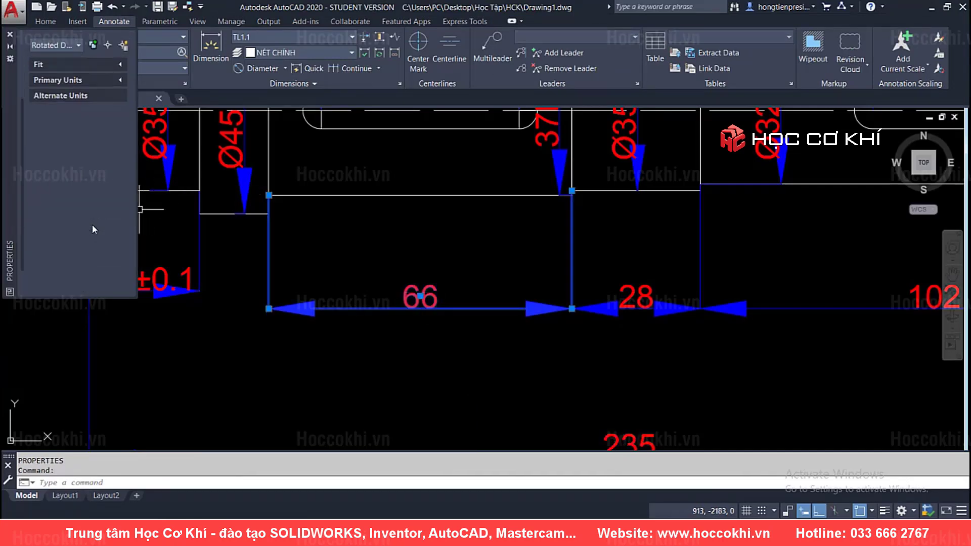
left_click(86, 153)
left_click(91, 170)
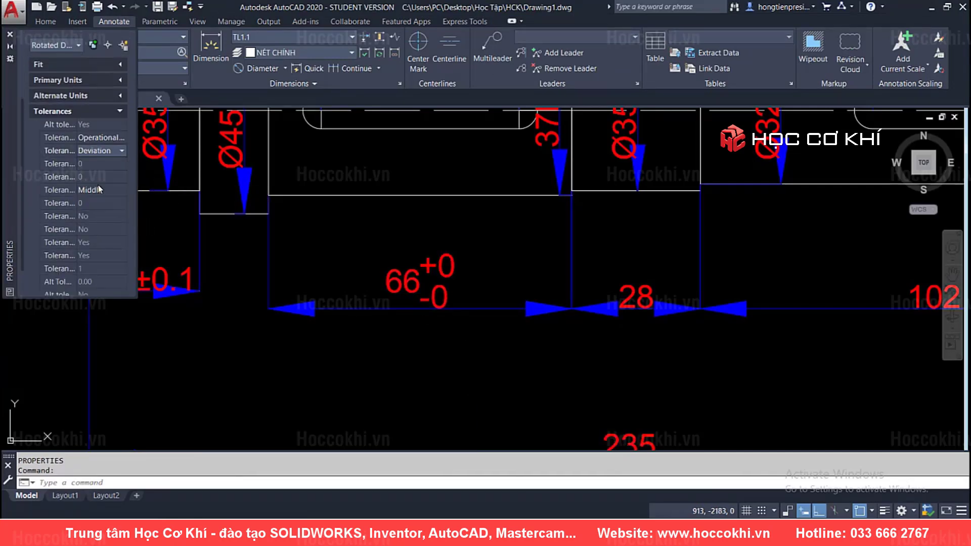
left_click(92, 159)
left_click(91, 151)
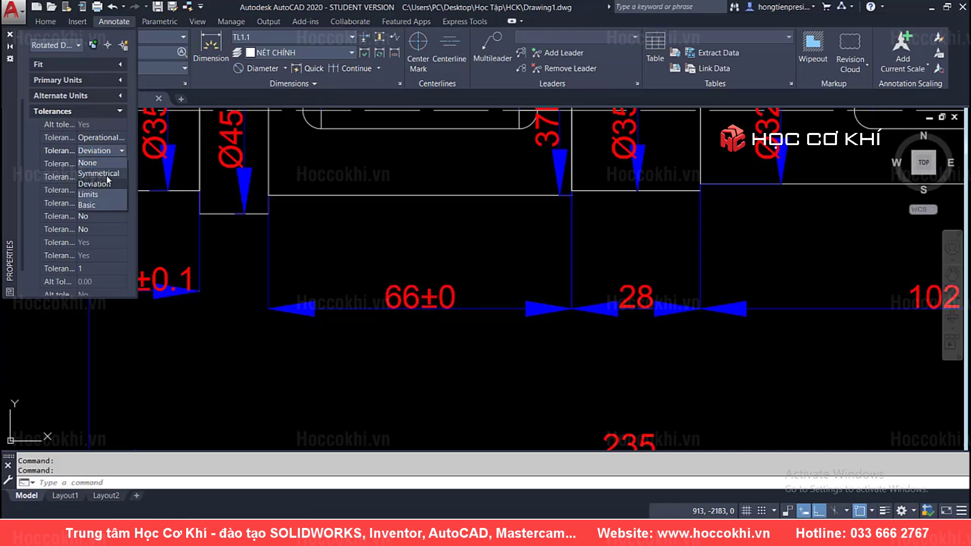
left_click(101, 174)
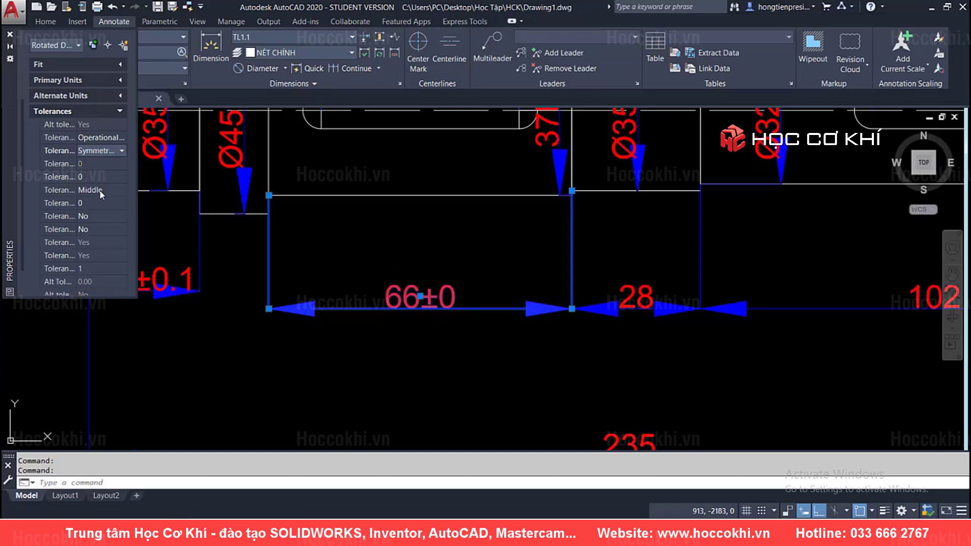
- Give the 66 tolerance a 0.1 limit with 0.0 precision, checking the reference drawing
left_click(89, 177)
key("alt+Tab")
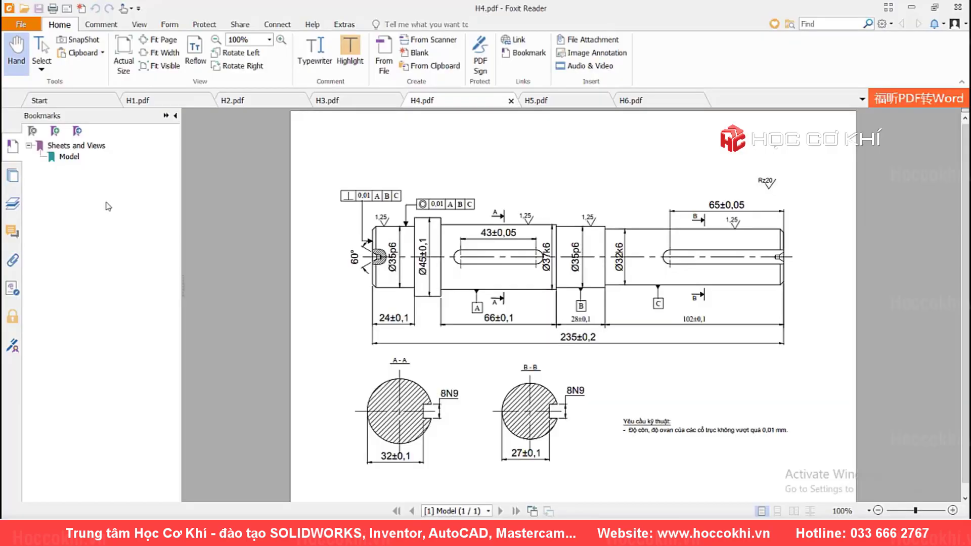
key("alt+Tab")
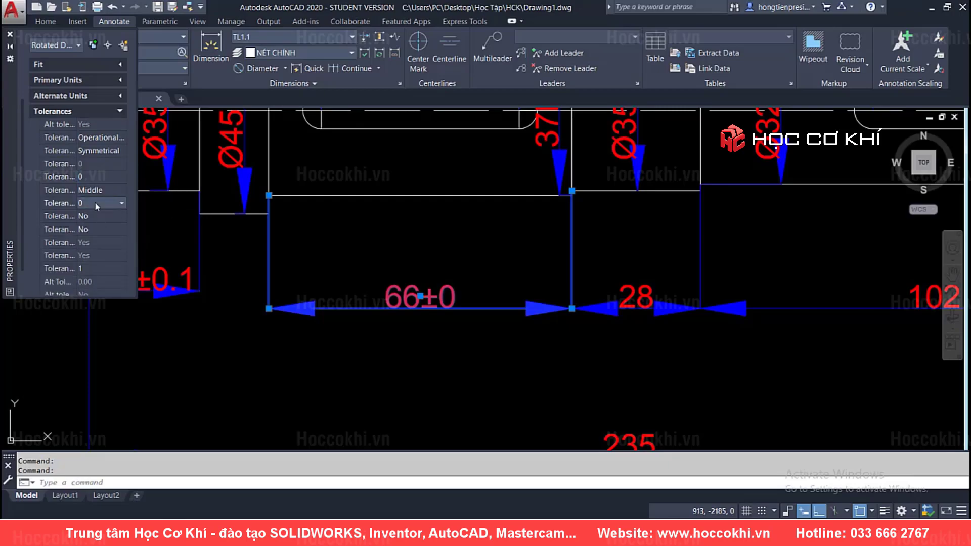
left_click(95, 202)
left_click(96, 228)
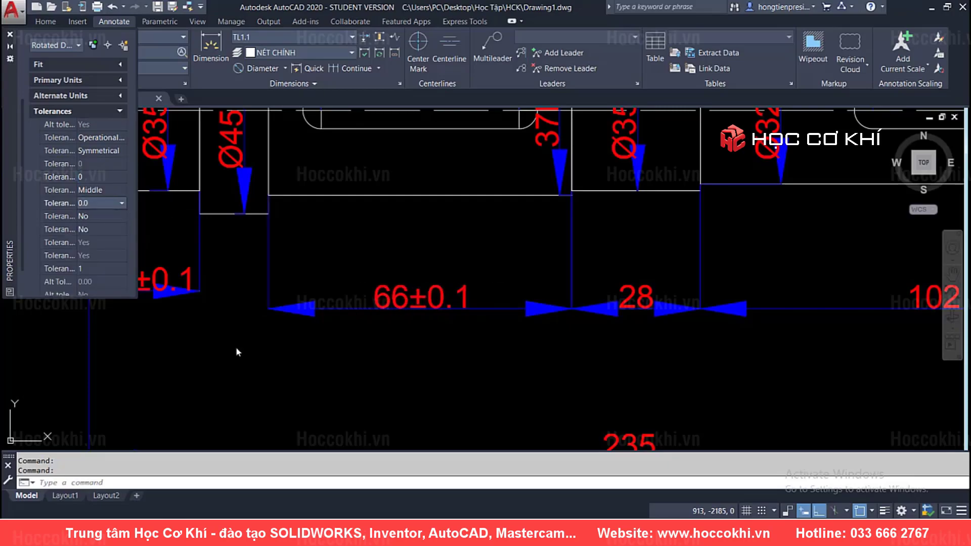
left_click(9, 35)
- Pan over to the 28 dimension and select it
middle_click_drag(526, 266, 294, 263)
key("alt+Tab")
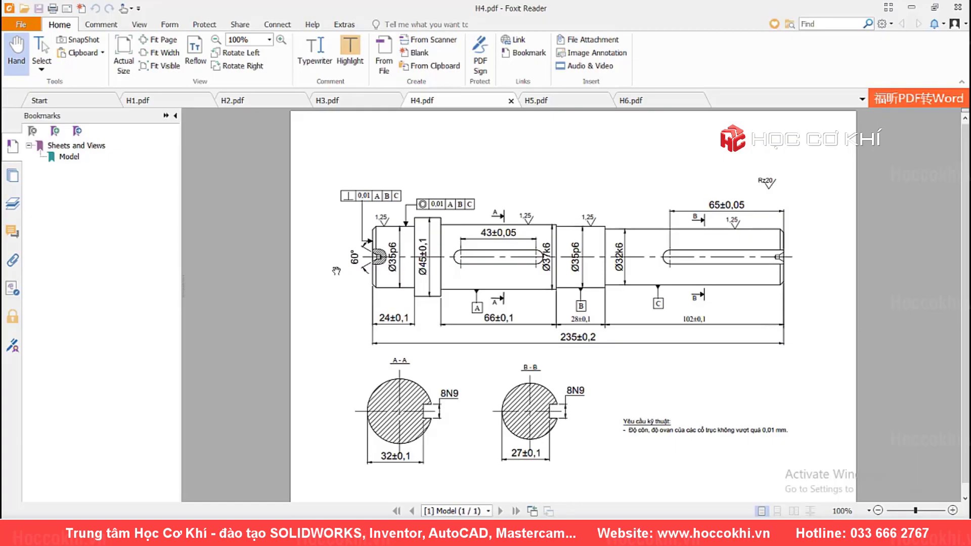
key("alt+Tab")
left_click(405, 299)
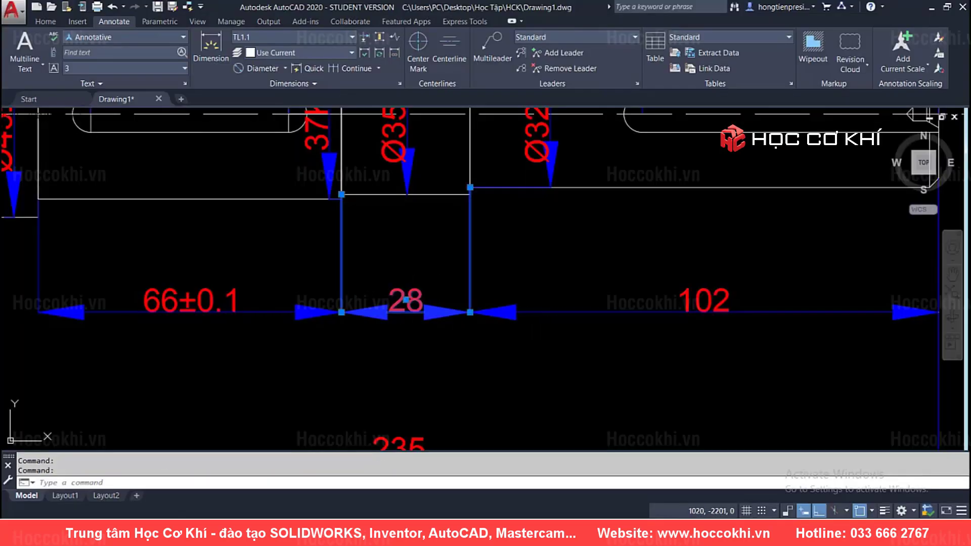
- Open Properties for the 28 dimension and set its tolerance display to Symmetrical
double_click(406, 300)
key("Escape")
key("ctrl+1")
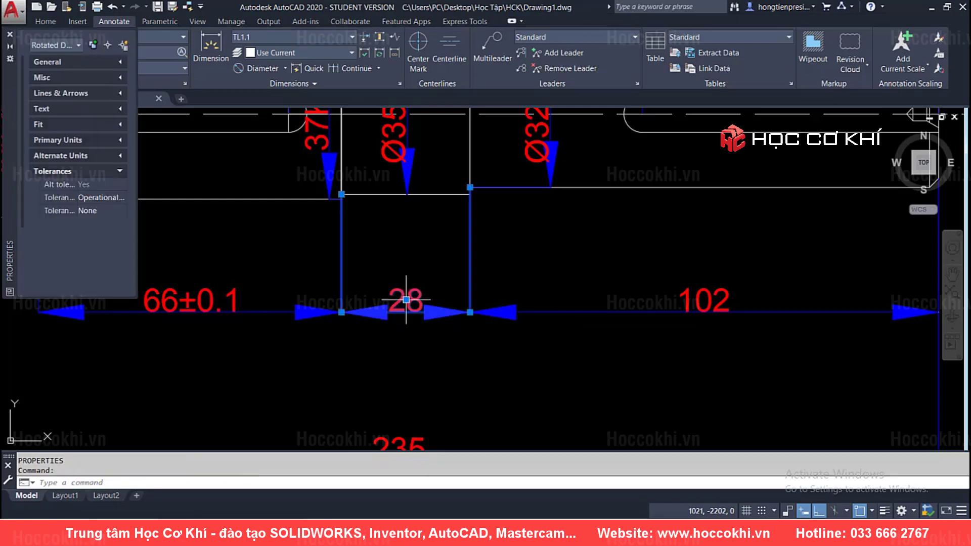
left_click(107, 210)
left_click(111, 233)
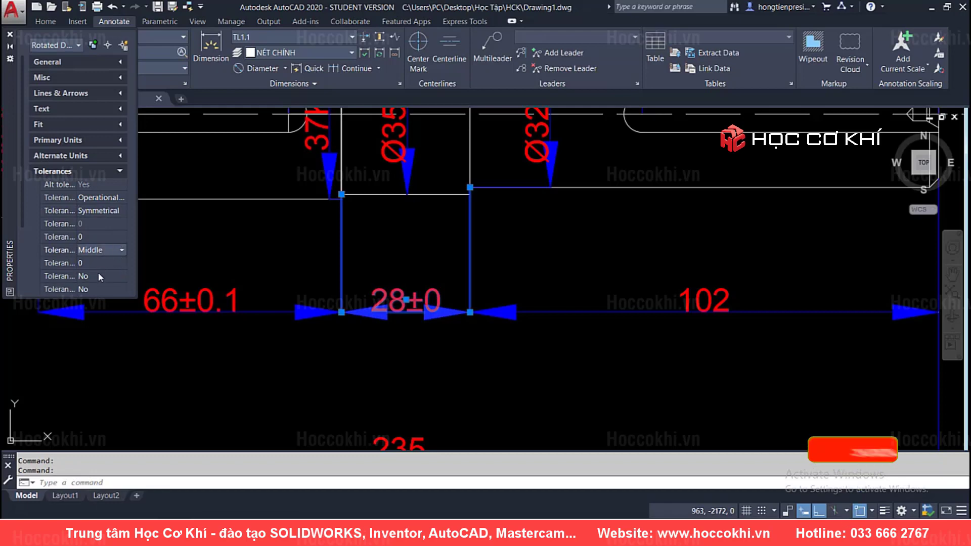
- Set the 28 tolerance limit to 0.1 with 0.0 precision
left_click(104, 197)
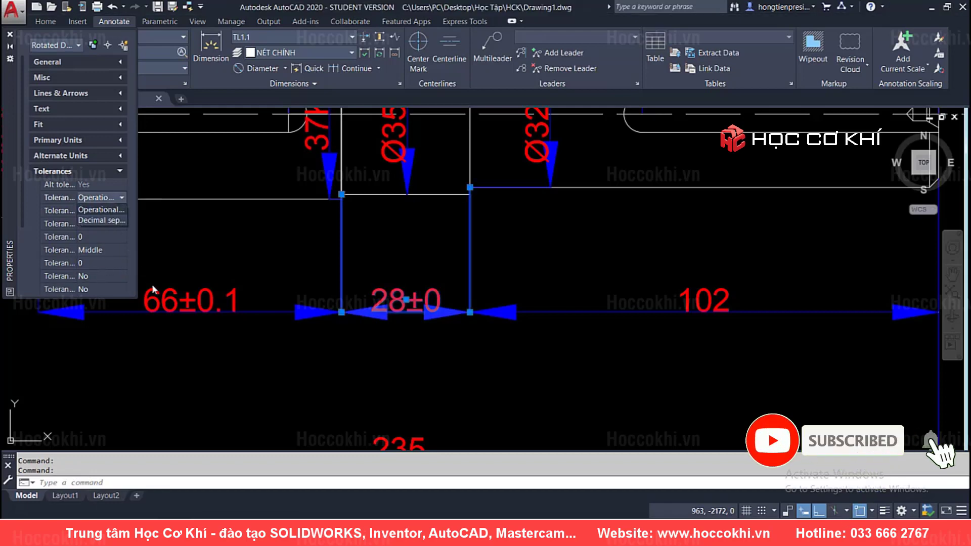
left_click(93, 235)
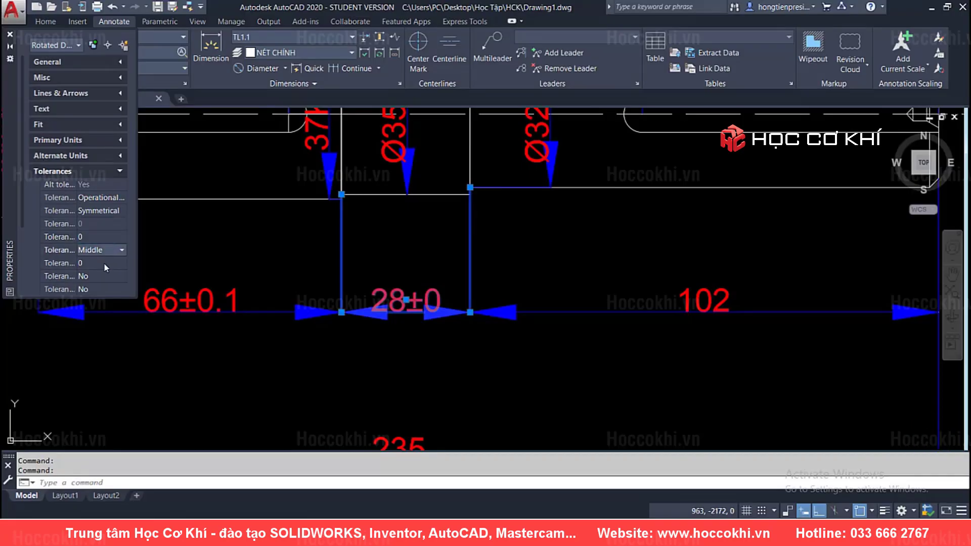
left_click(102, 266)
left_click(92, 281)
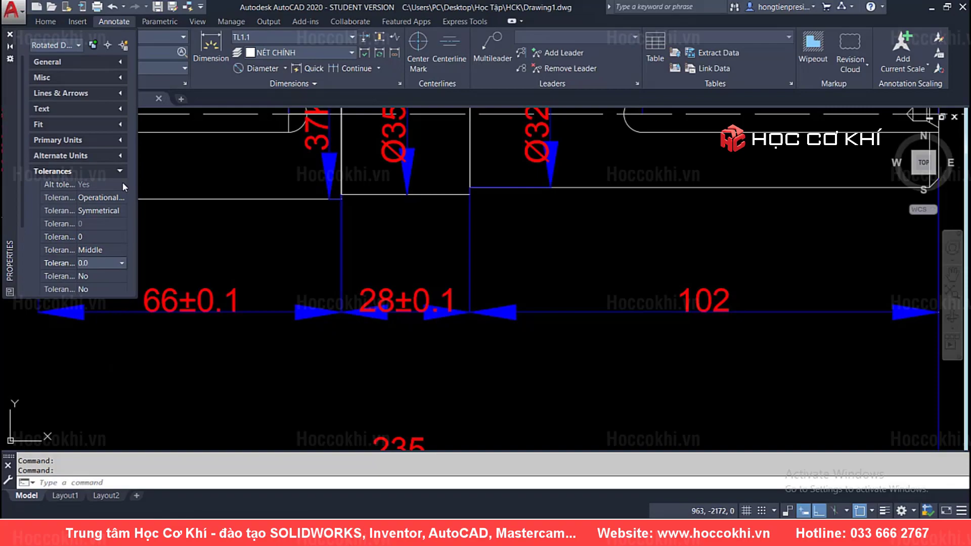
left_click(10, 35)
- Compare against the reference drawing and move toward the 102 dimension
key("alt+Tab")
key("alt+Tab")
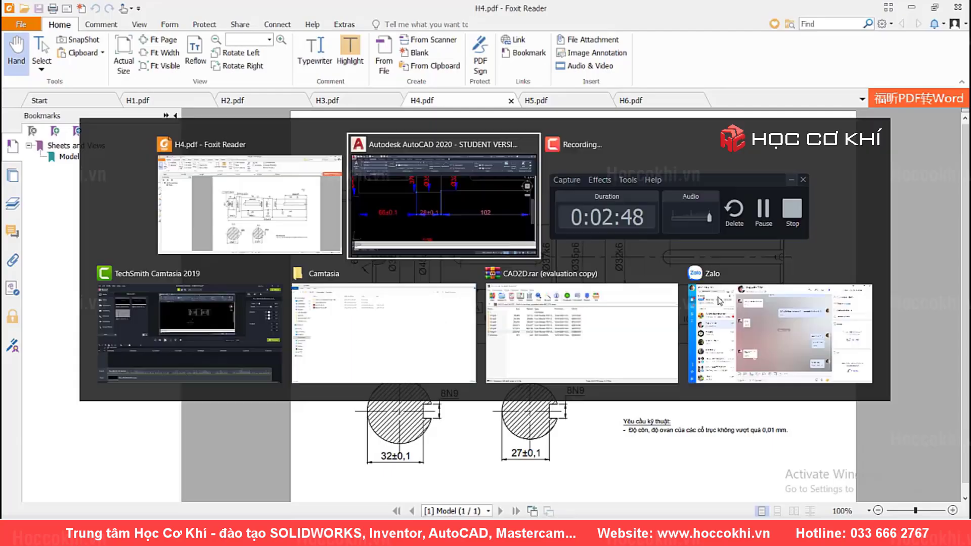
left_click(704, 301)
key("Escape")
key("Escape")
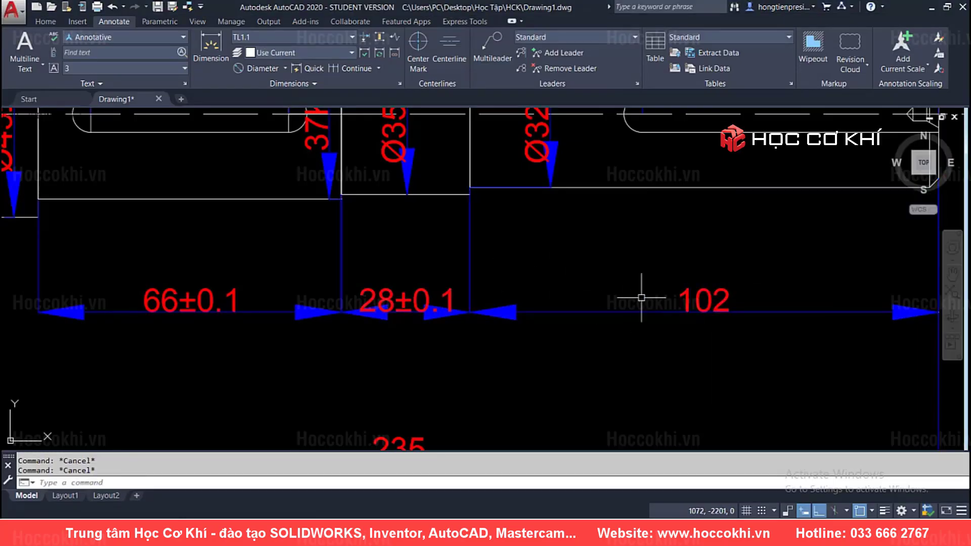
scroll(639, 299, "down", 3)
key("alt+Tab")
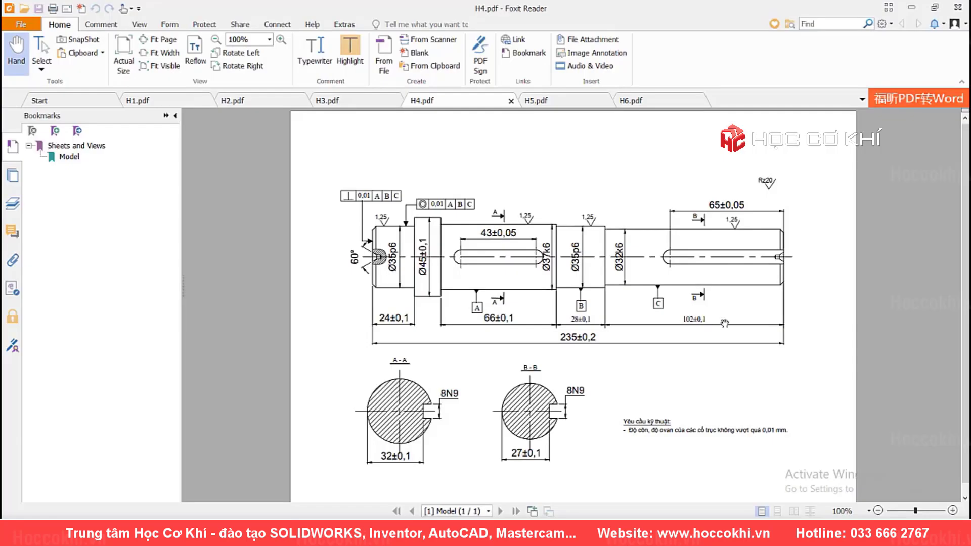
key("alt+Tab")
- Open Properties (PR) for the 102 dimension and set a Symmetrical tolerance display
left_click(659, 293)
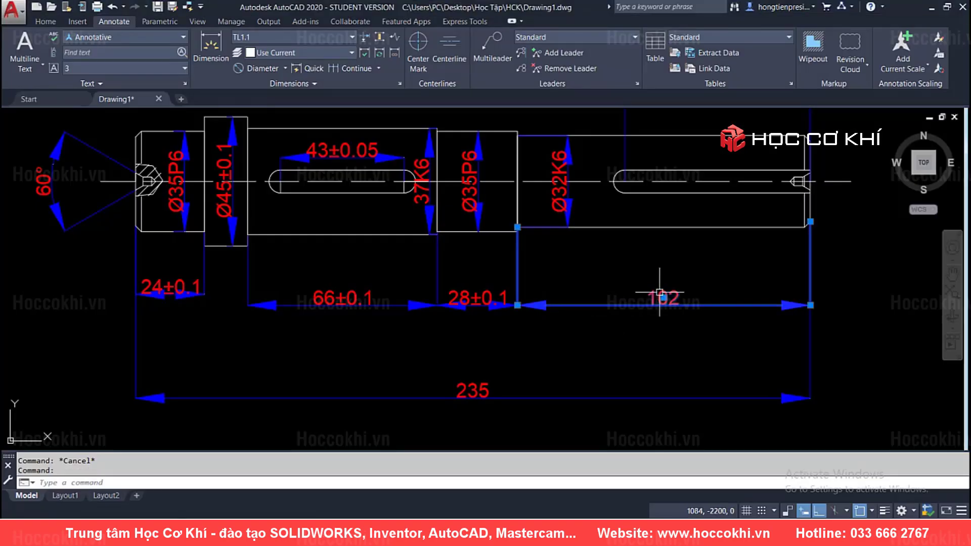
double_click(663, 298)
key("Escape")
type("P")
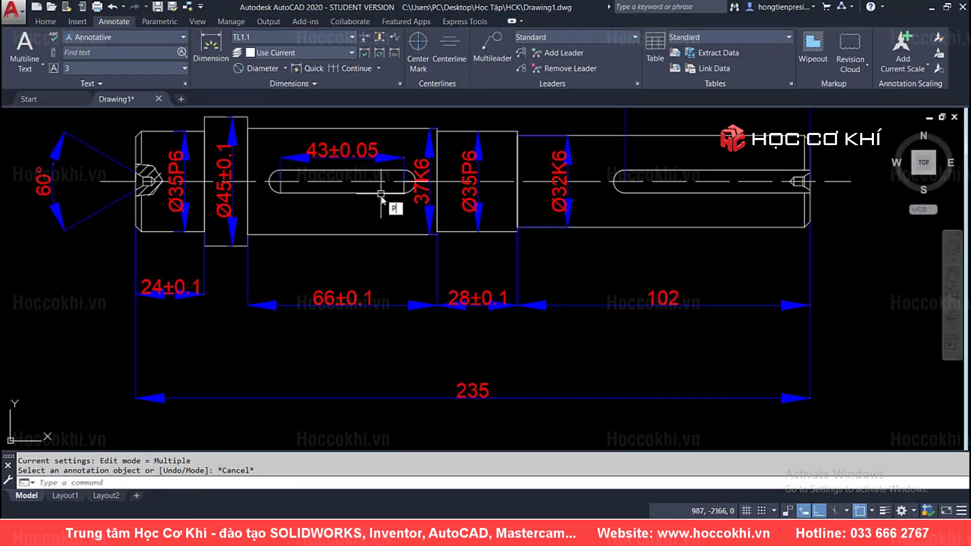
type("R")
key("Return")
left_click(663, 303)
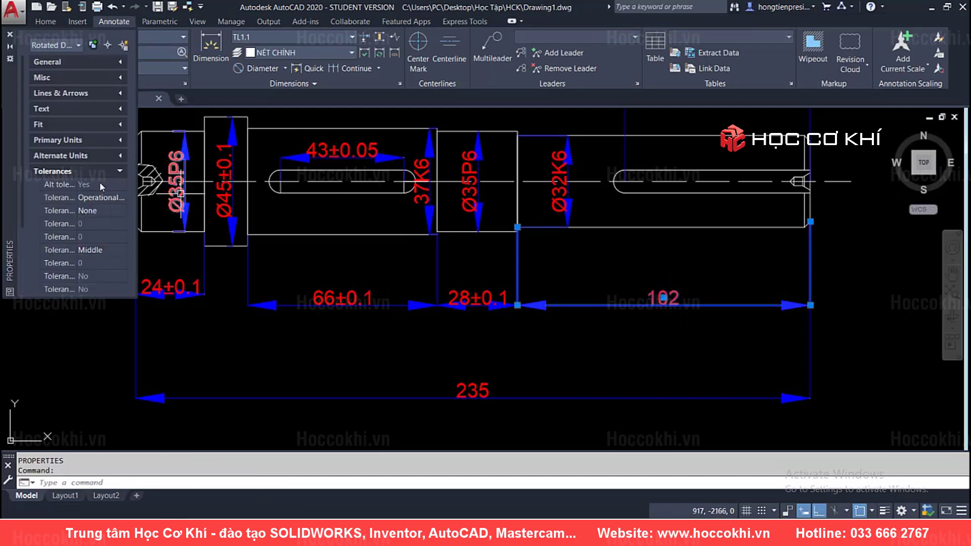
left_click(105, 211)
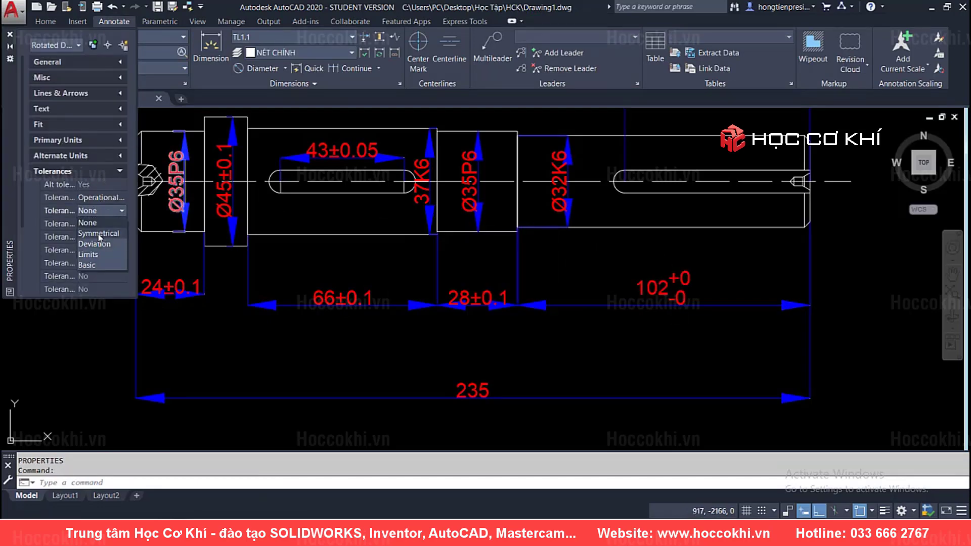
left_click(112, 237)
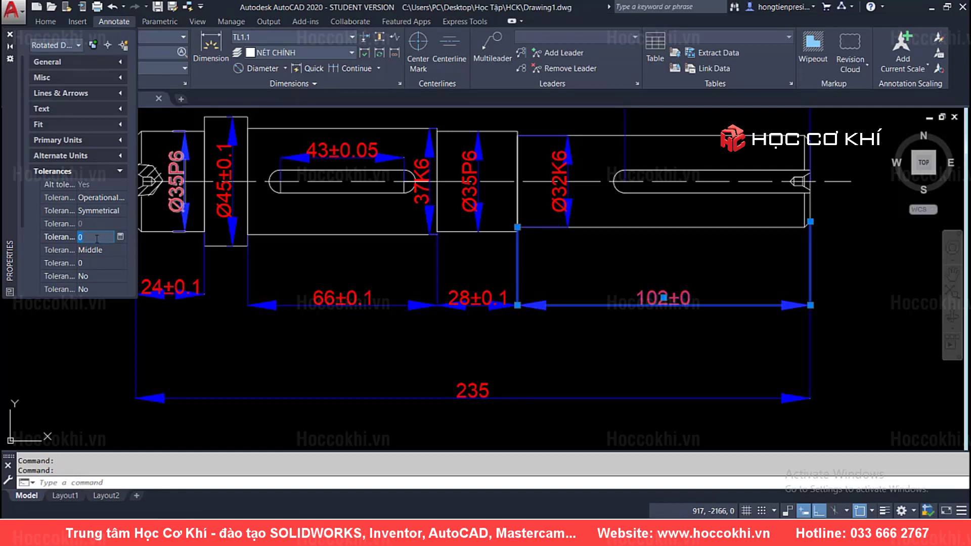
- Confirm the 0.1 tolerance limit with 0.0 precision and compare with the reference PDF
key("Return")
left_click(92, 268)
left_click(99, 285)
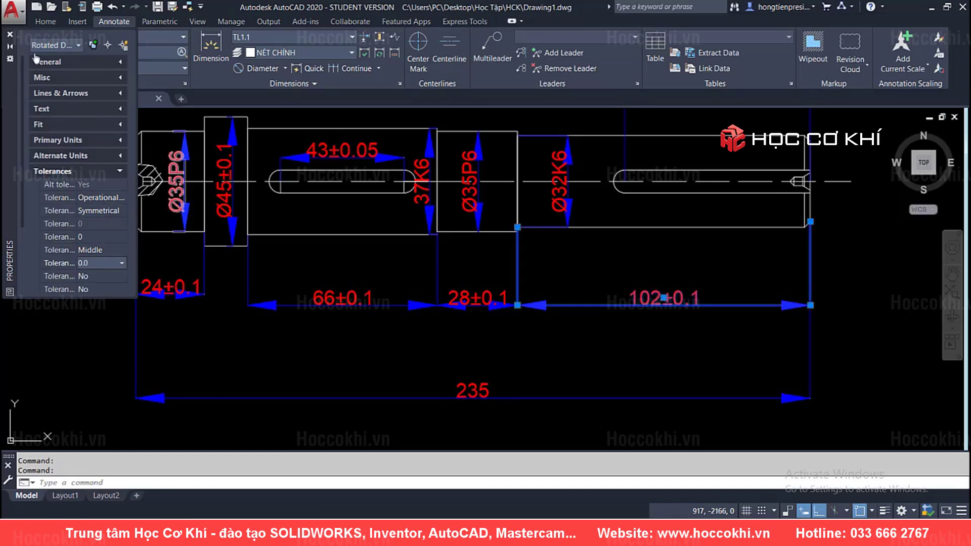
left_click(10, 45)
key("Escape")
key("alt+Tab")
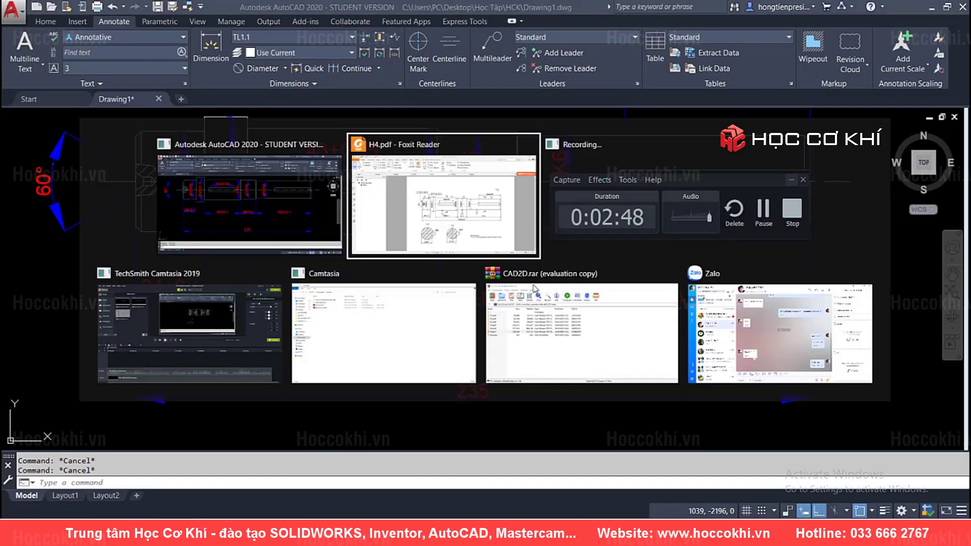
key("alt+Tab")
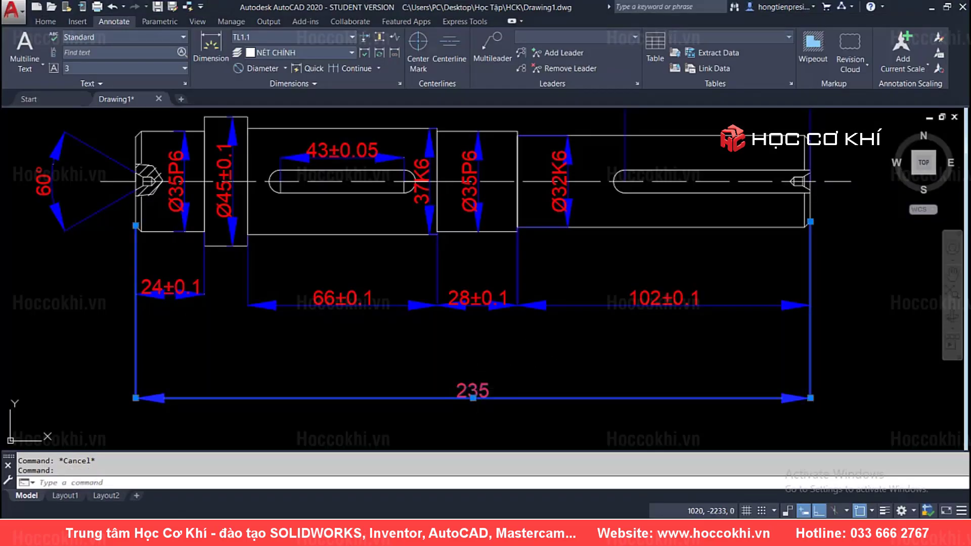
- Open Properties (OP) for the 235 dimension and set its tolerance display to Symmetrical
double_click(473, 391)
left_click(513, 393)
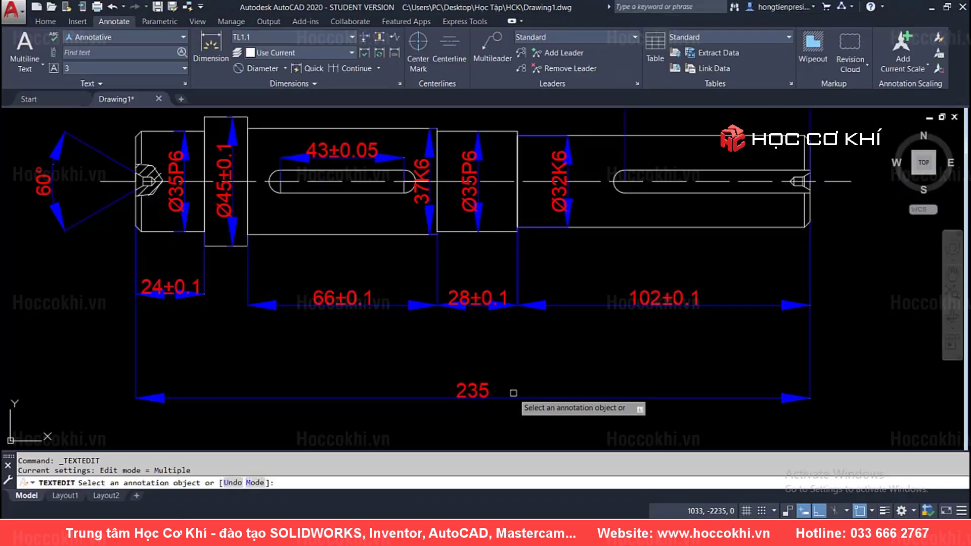
type("PR")
key("Return")
left_click(467, 395)
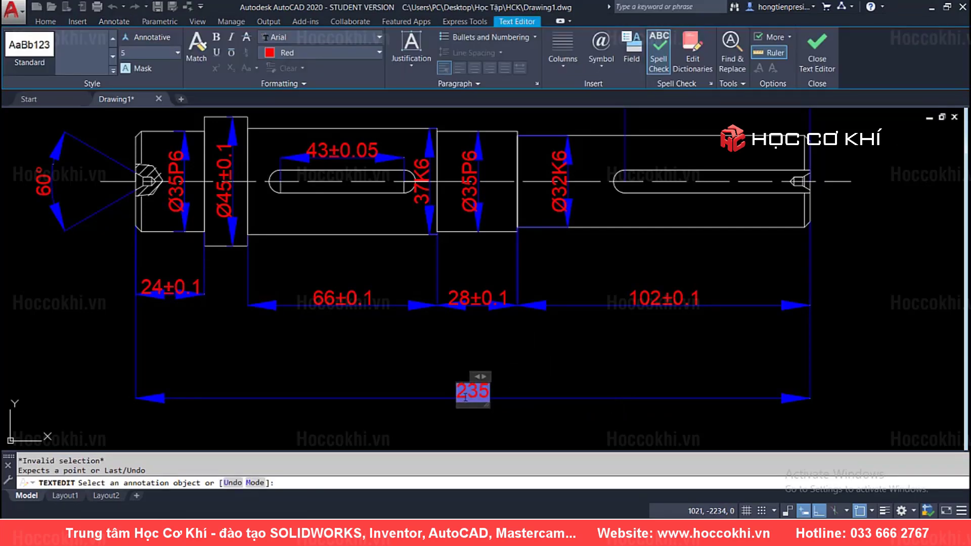
key("Escape")
key("Escape")
key("Escape")
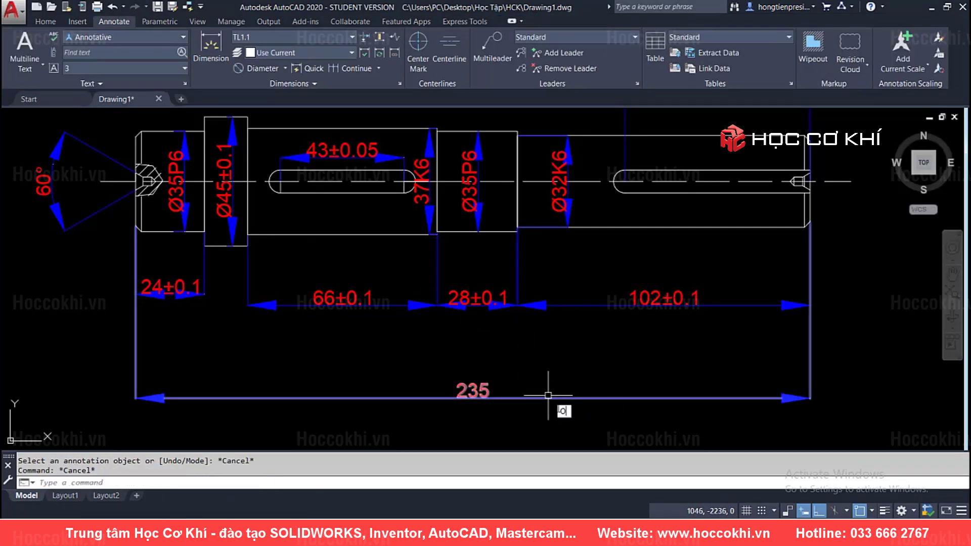
type("OP")
key("Return")
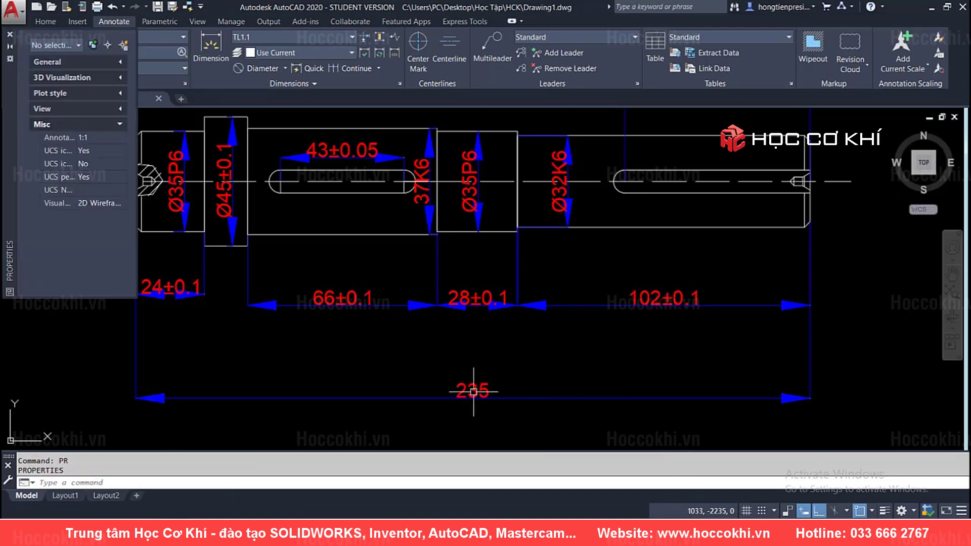
left_click(548, 397)
scroll(83, 263, "down", 3)
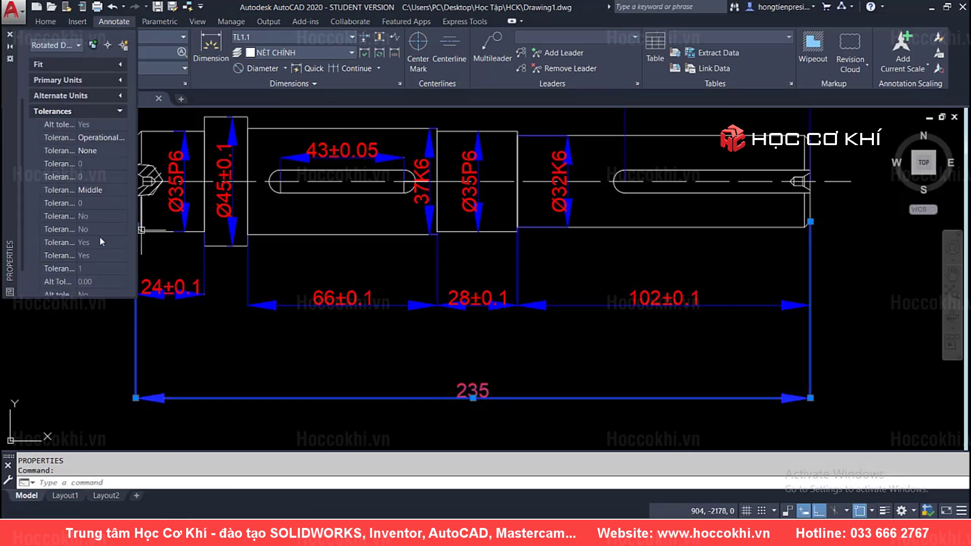
left_click(99, 142)
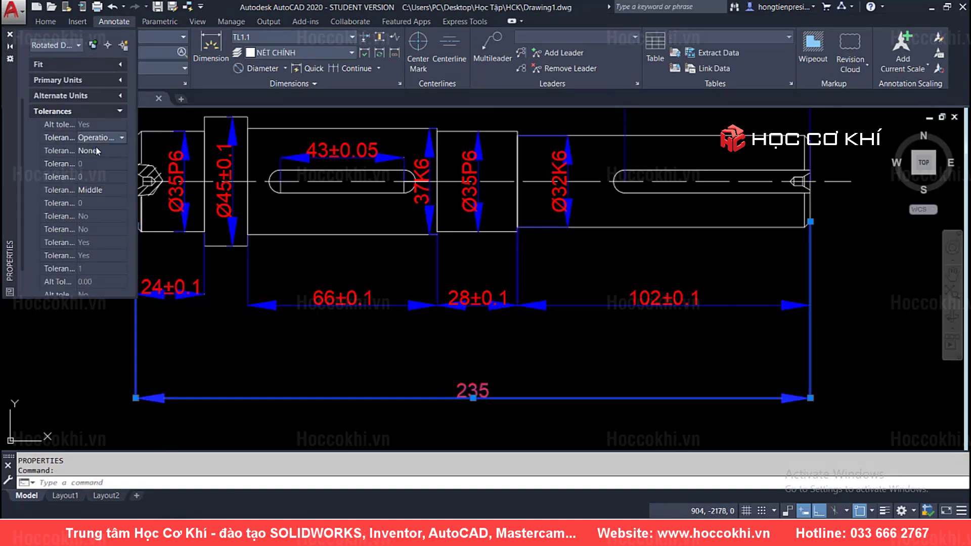
left_click(97, 152)
left_click(98, 173)
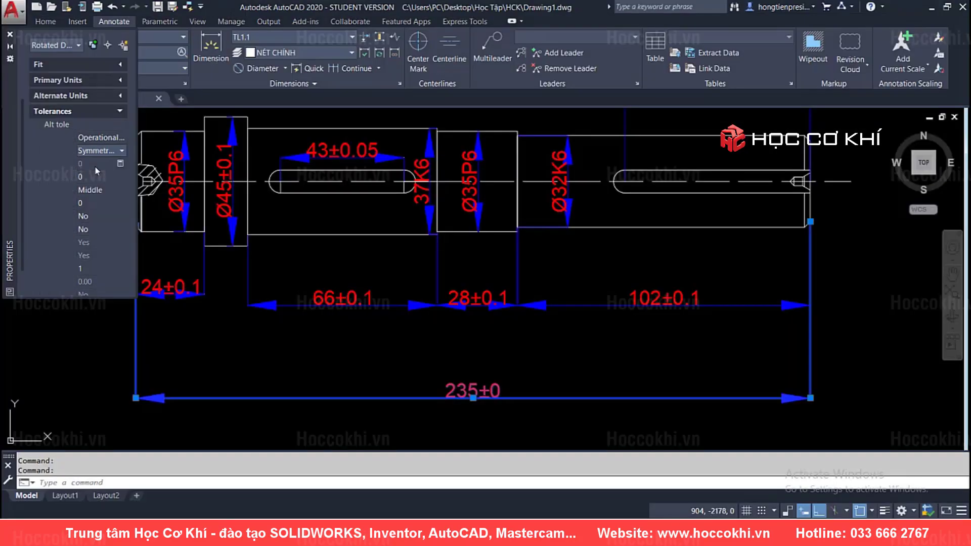
- Give the 235 tolerance a 0.2 limit with 0.0 precision
left_click(93, 177)
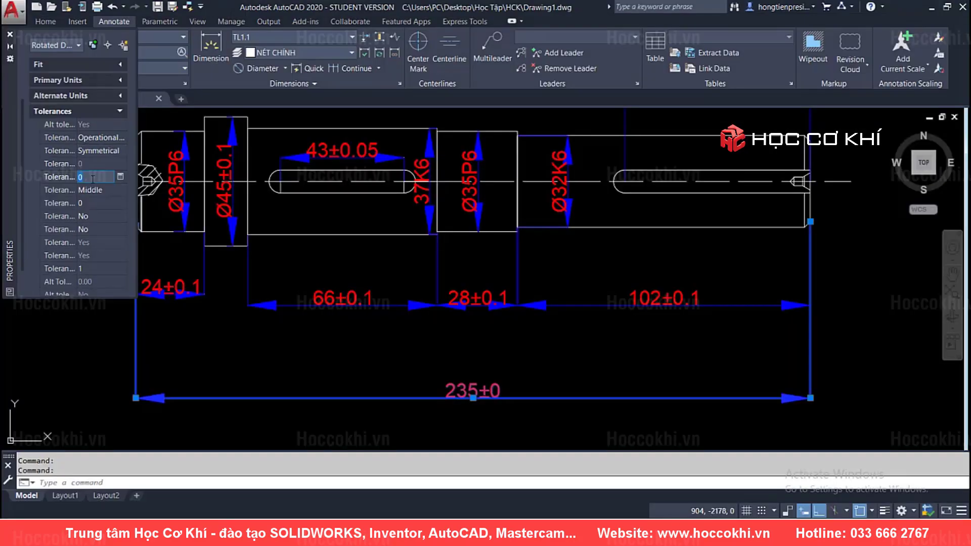
type("0.2")
left_click(94, 203)
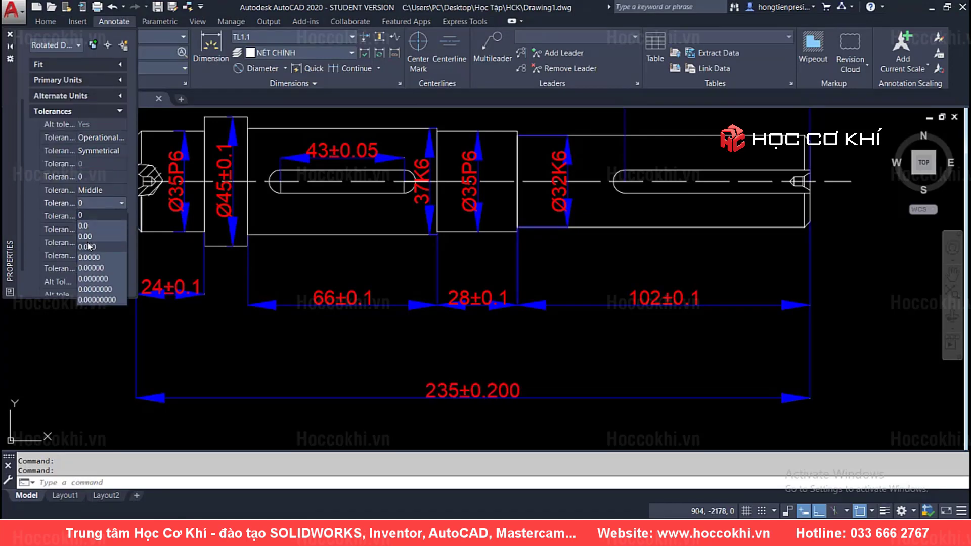
left_click(93, 224)
left_click(9, 34)
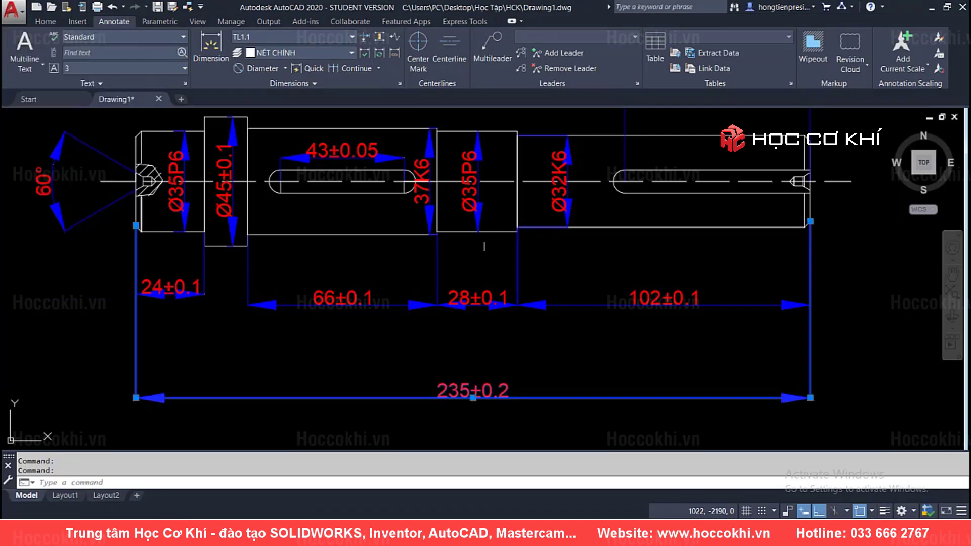
scroll(475, 253, "down", 5)
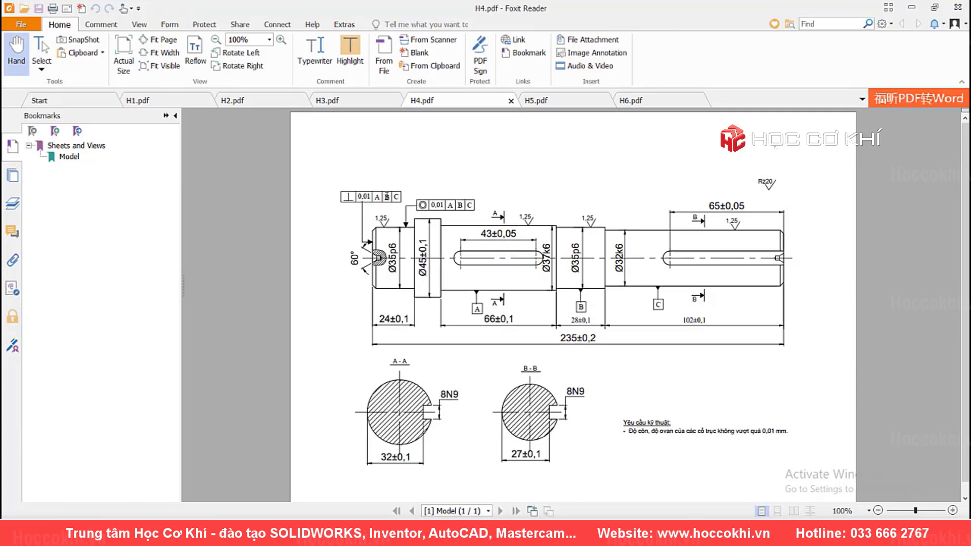
- Zoom the H4.pdf reference page in Foxit Reader to 125%
scroll(387, 196, "up", 1, "ctrl")
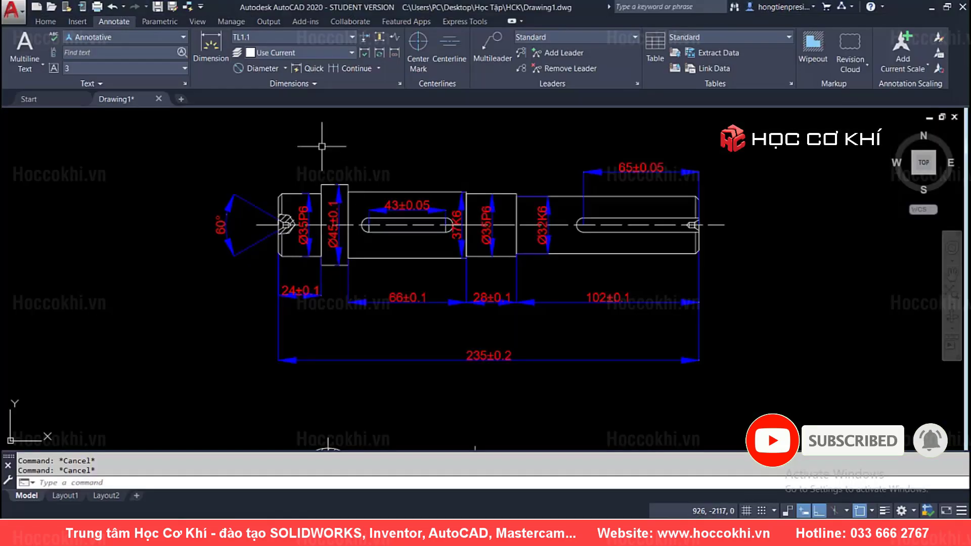
- Create a perpendicularity tolerance frame (TOL) with value 0.01 and datums A, B, C
scroll(276, 163, "up", 4)
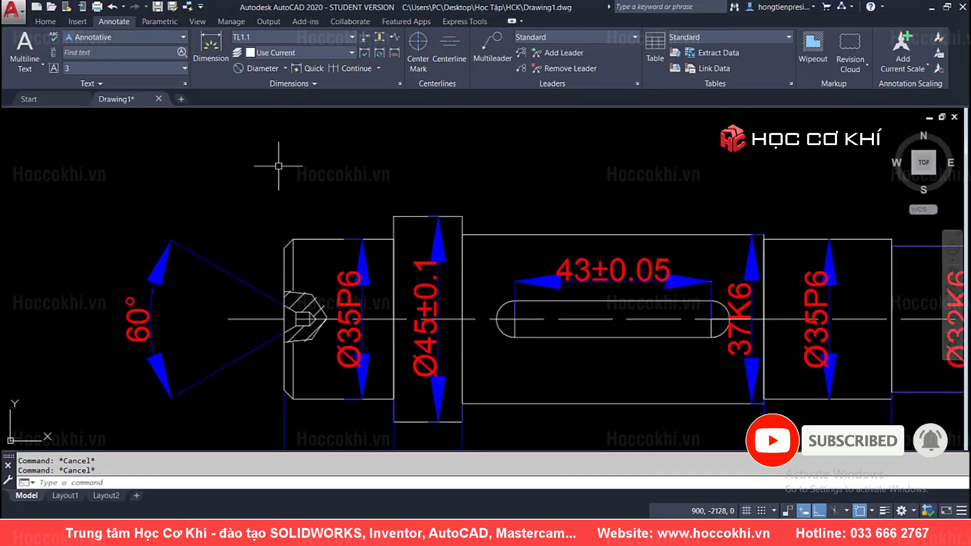
type("TOL")
key("Return")
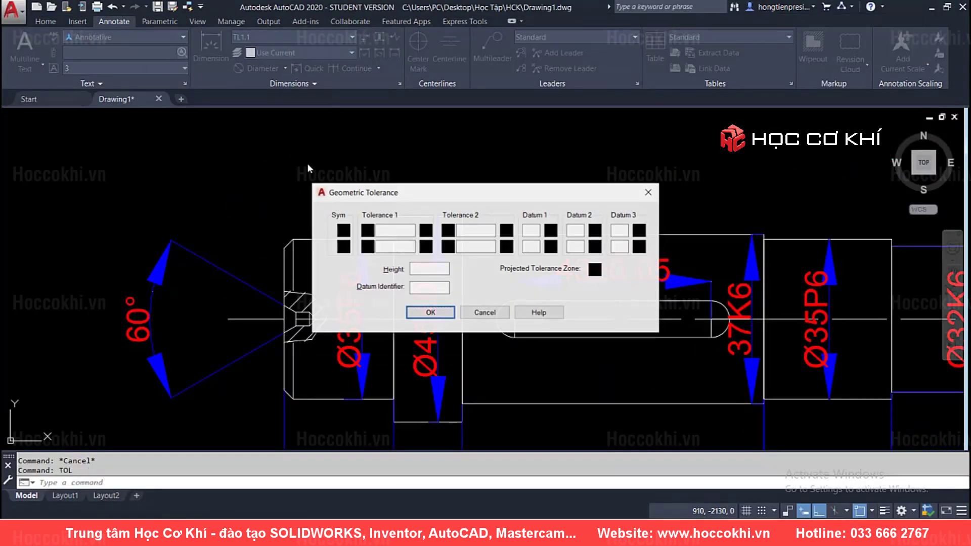
left_click(343, 231)
left_click(533, 245)
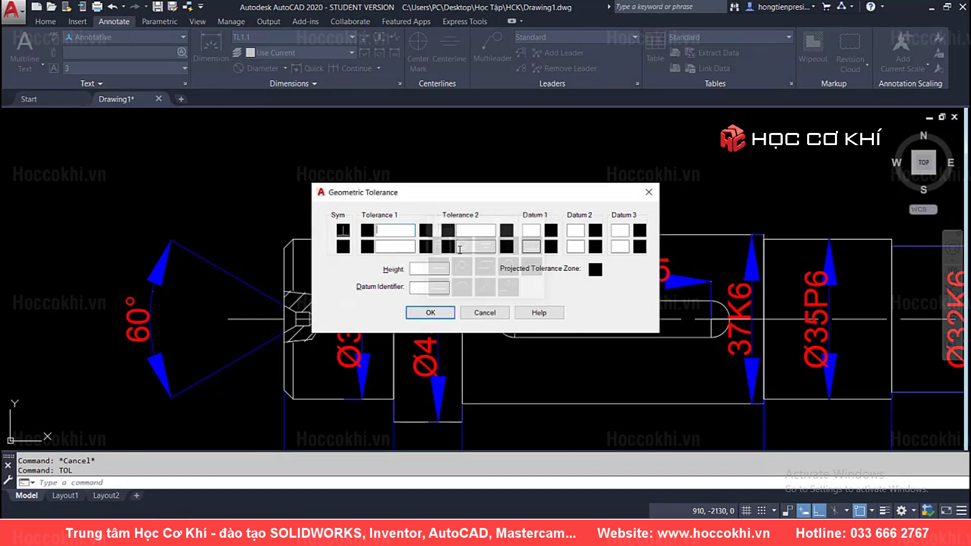
left_click(408, 229)
type("0.01")
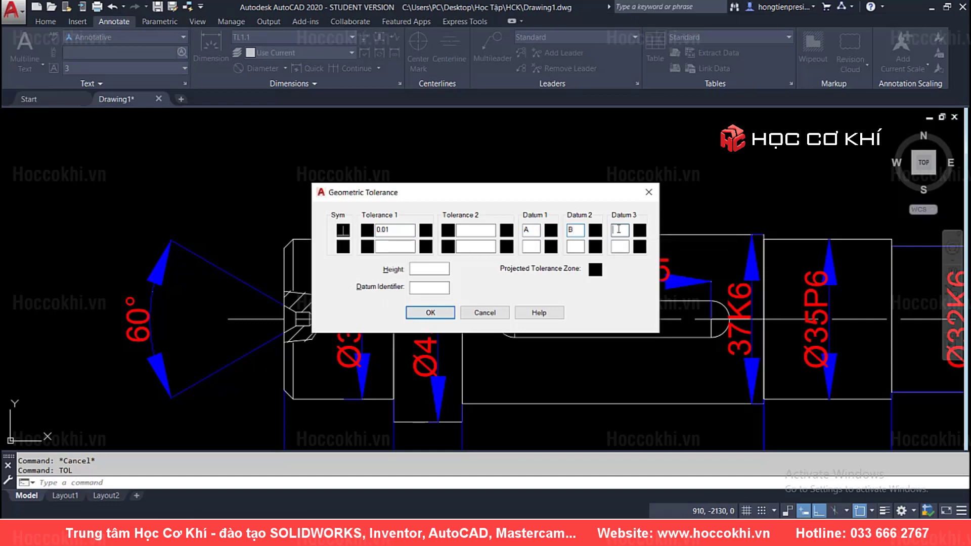
left_click(613, 228)
type("C")
key("Return")
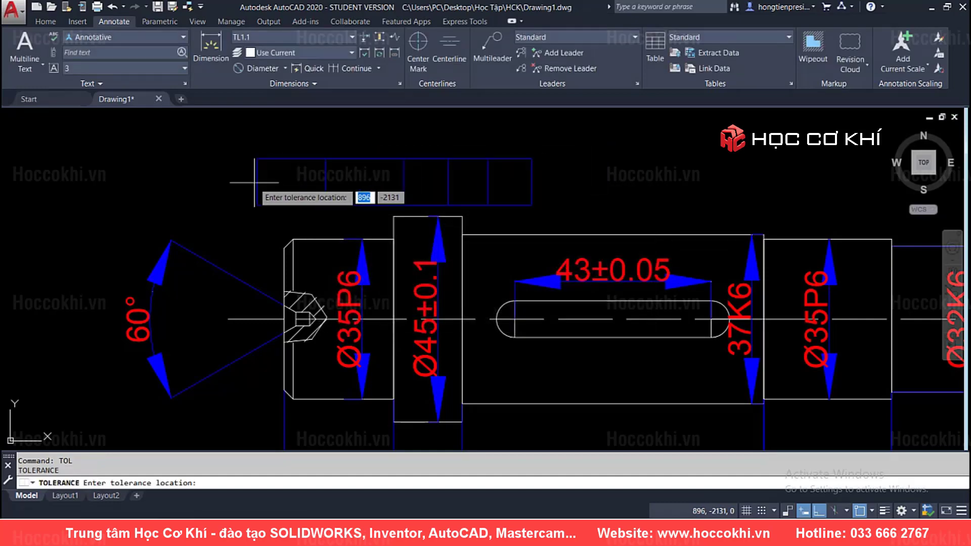
- Place the frame above the shaft's left end and select it after checking the reference
scroll(216, 182, "down", 2)
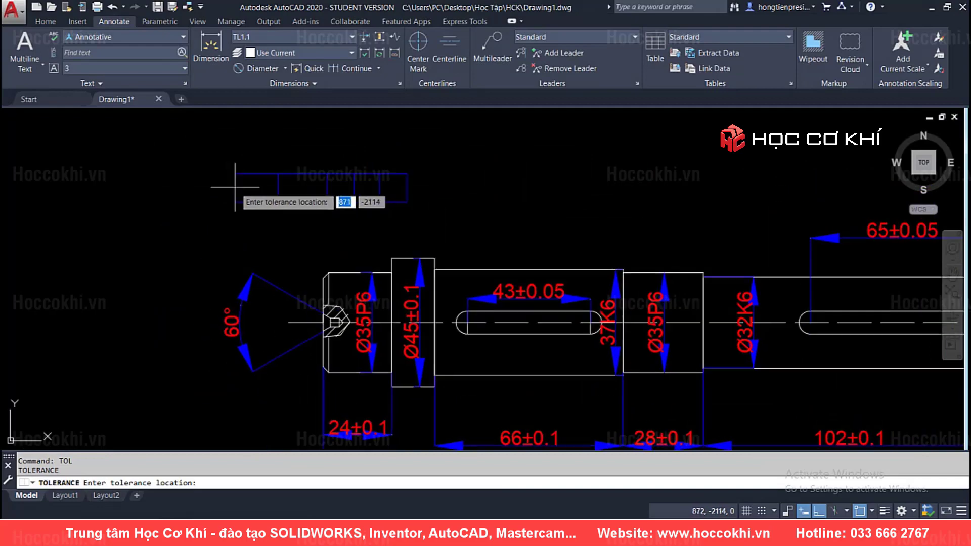
left_click(275, 192)
key("Escape")
key("alt+Tab")
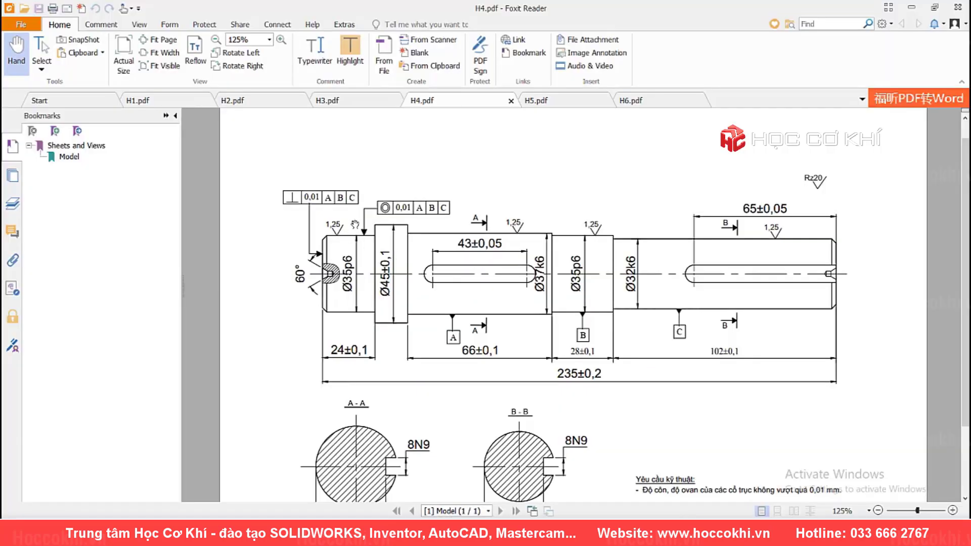
key("alt+Tab")
left_click(356, 197)
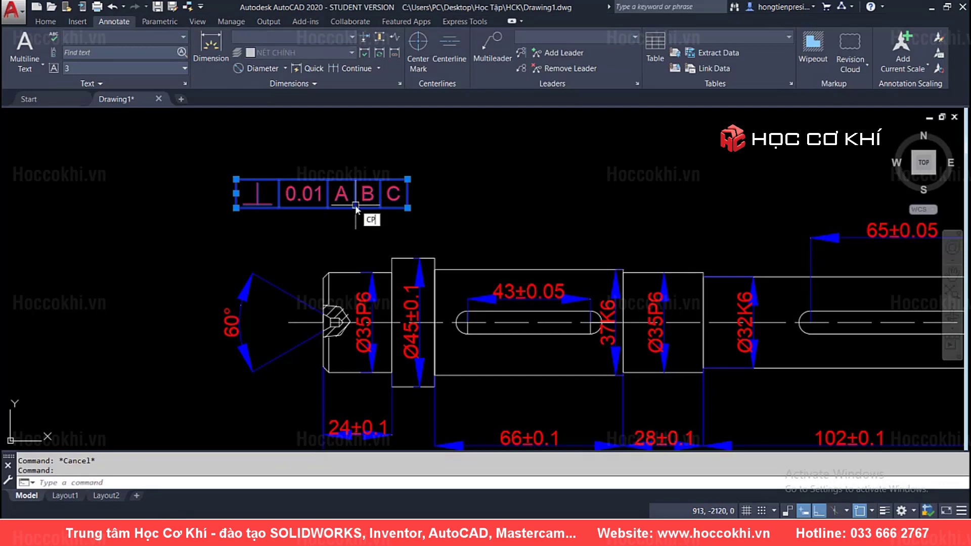
- Copy the perpendicularity frame to a spot right of the original
key("BackSpace")
type("O")
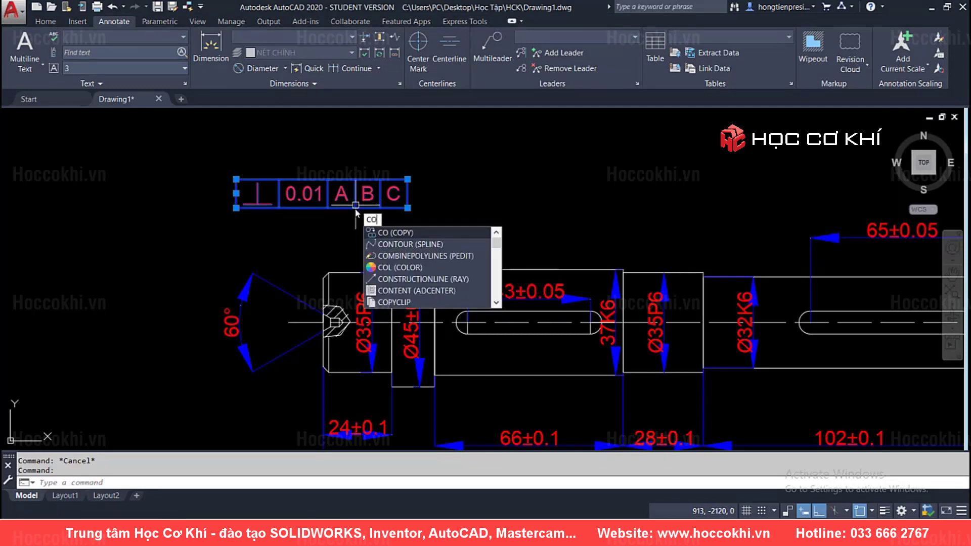
key("Return")
left_click(409, 212)
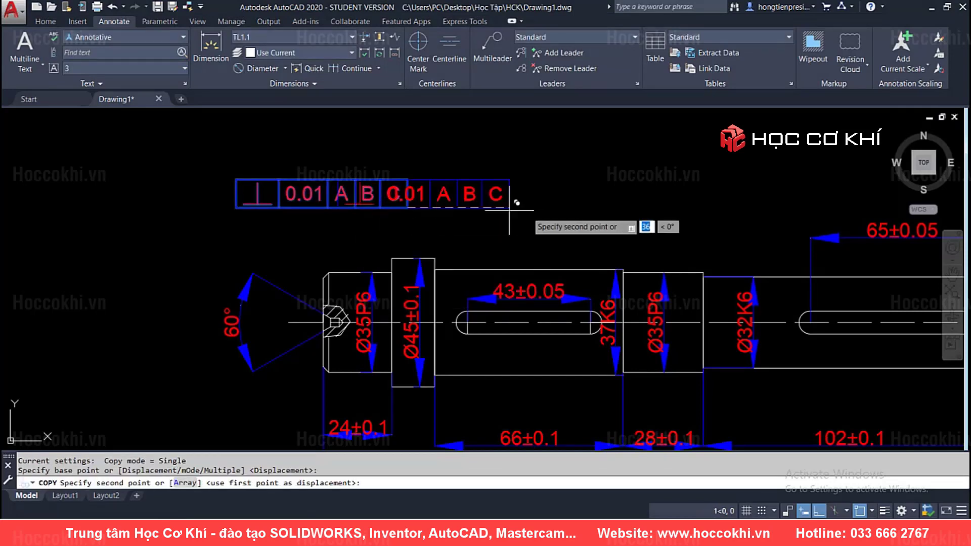
left_click(705, 208)
key("Escape")
- Change the copied frame's symbol to concentricity
double_click(693, 203)
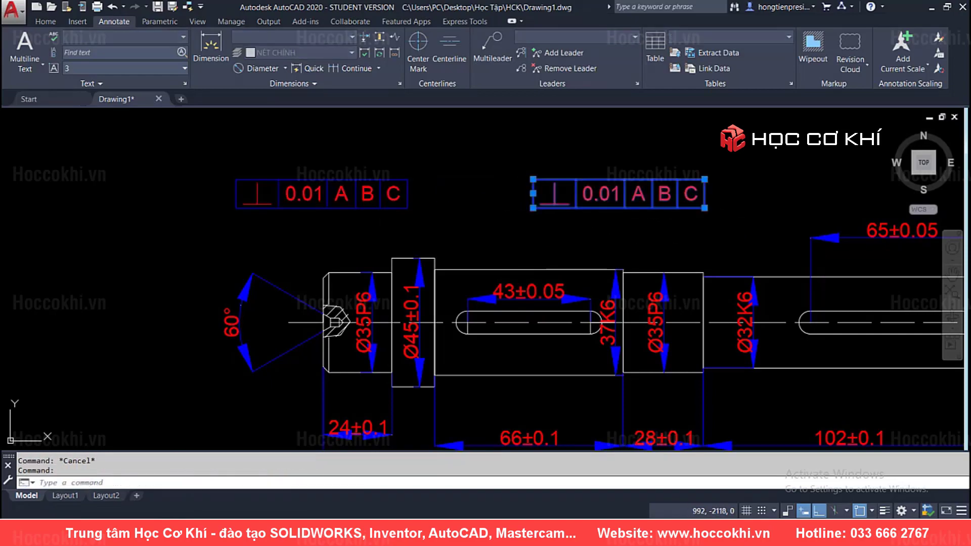
left_click(344, 231)
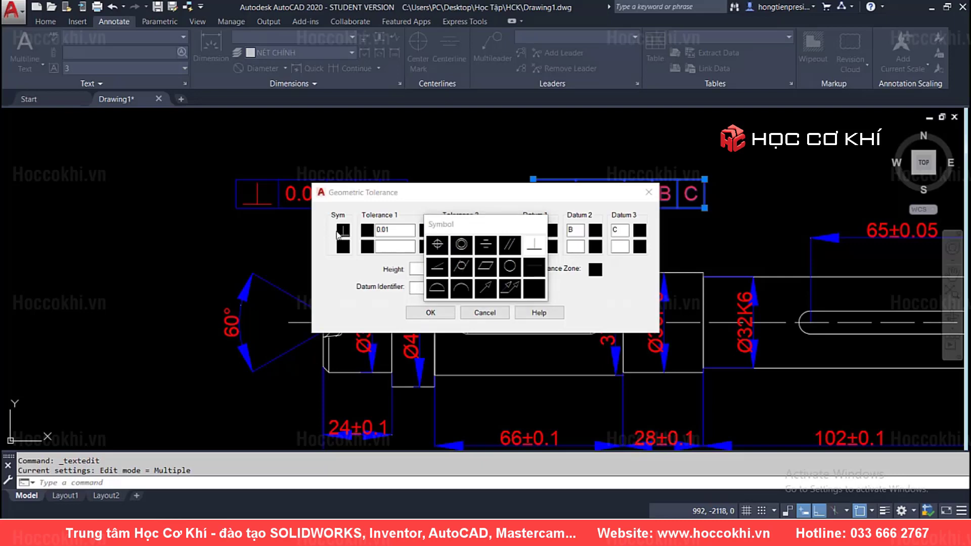
left_click(461, 245)
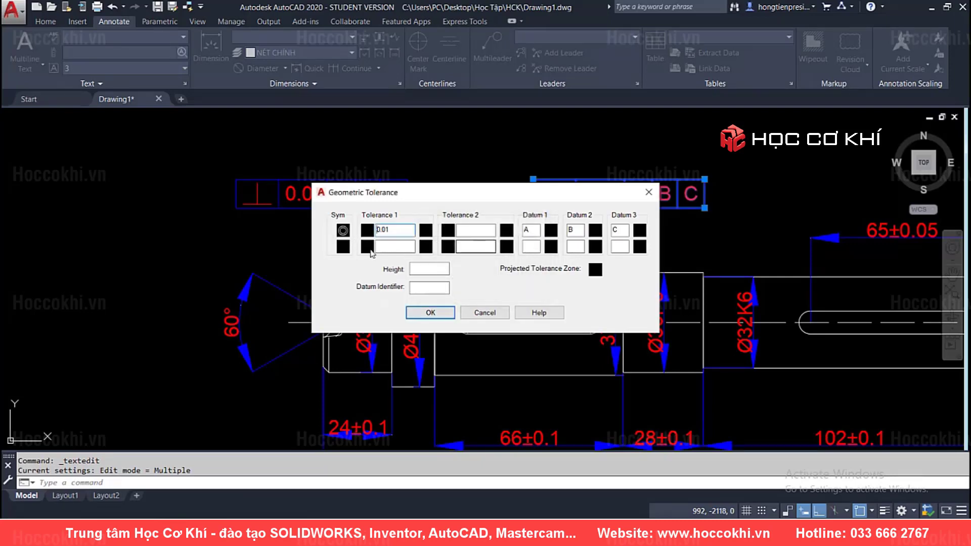
left_click(453, 315)
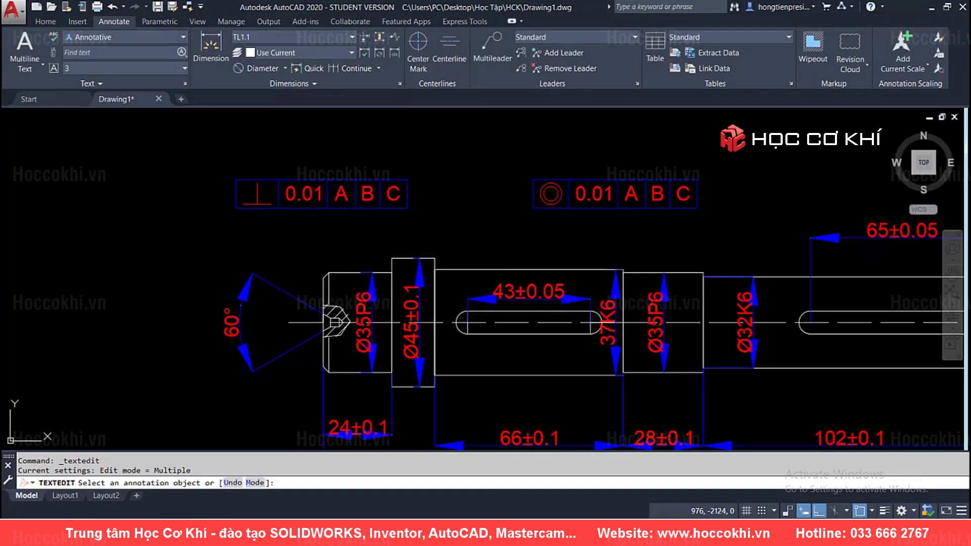
key("Escape")
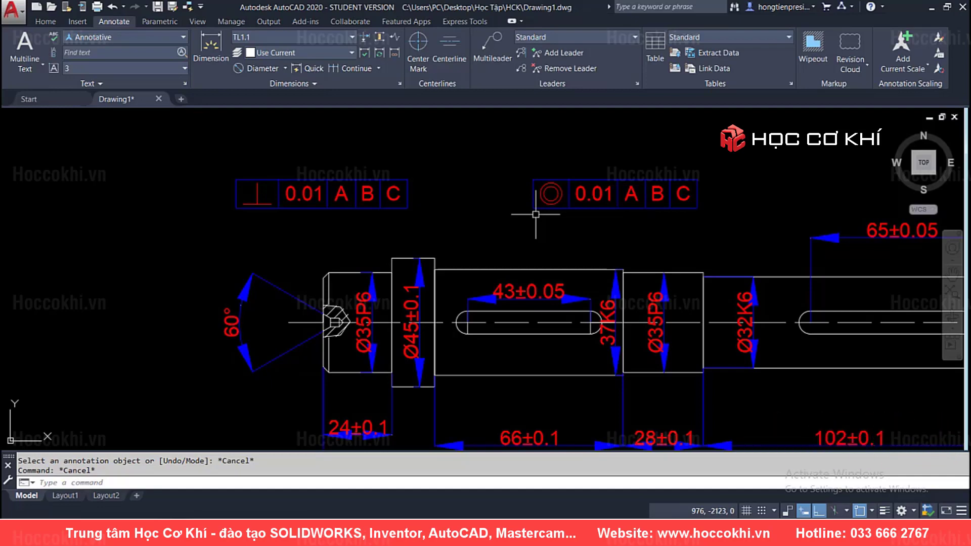
key("alt+Tab")
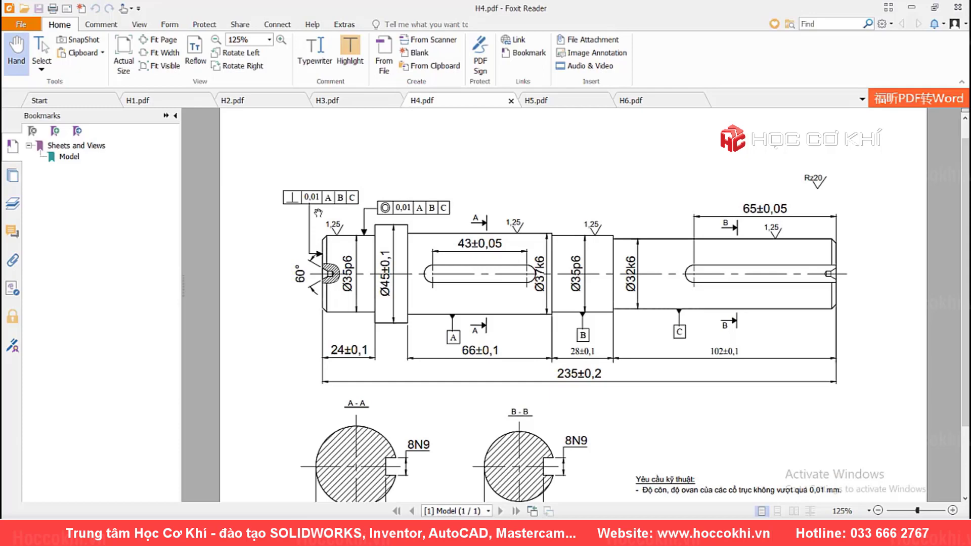
scroll(313, 210, "up", 2, "ctrl")
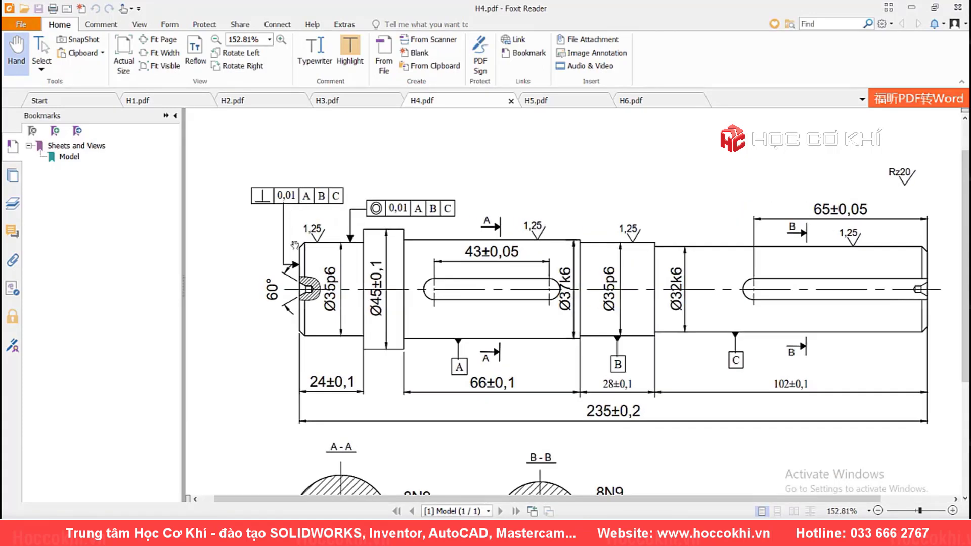
key("alt+Tab")
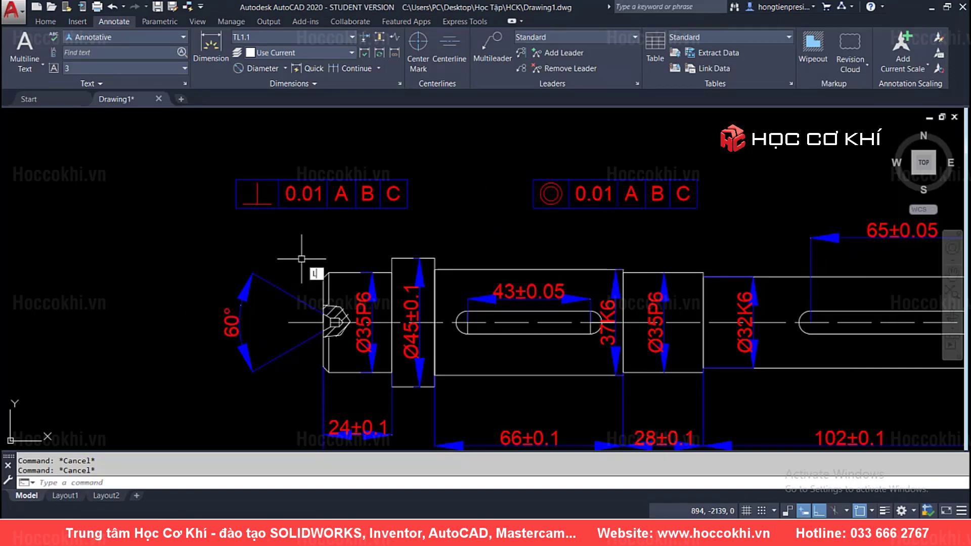
- Draw a leader from the shaft's left edge, bending once, to the perpendicularity frame's corner
type("E")
key("Return")
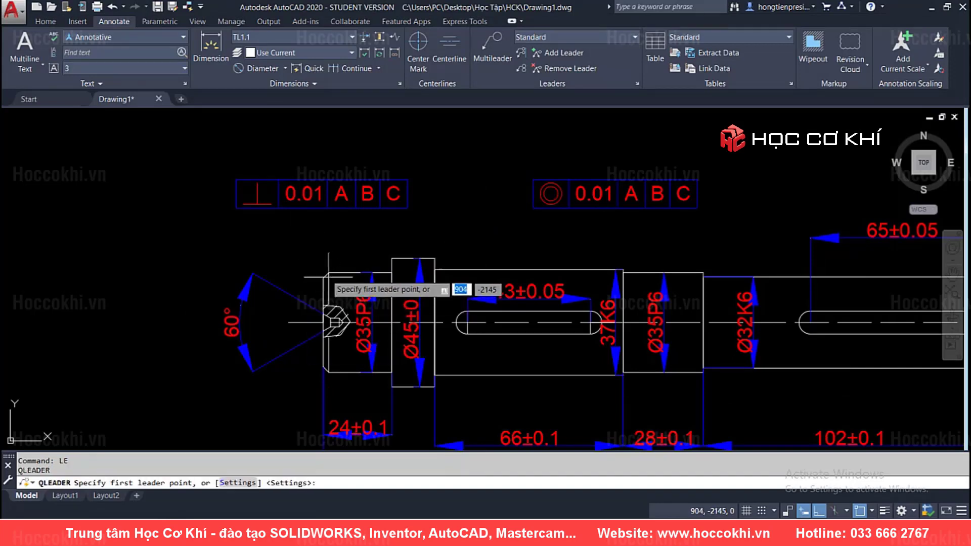
left_click(324, 277)
left_click(281, 277)
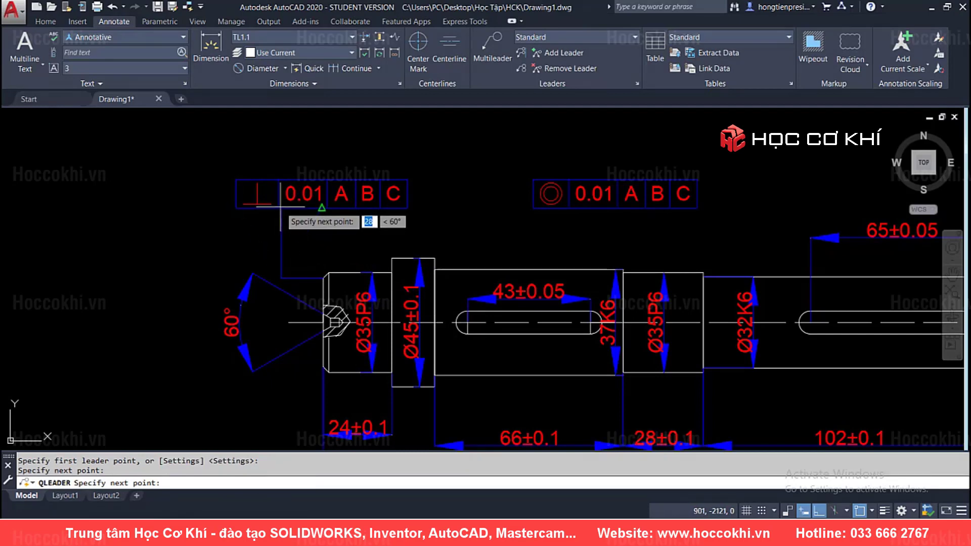
left_click(235, 208)
key("Escape")
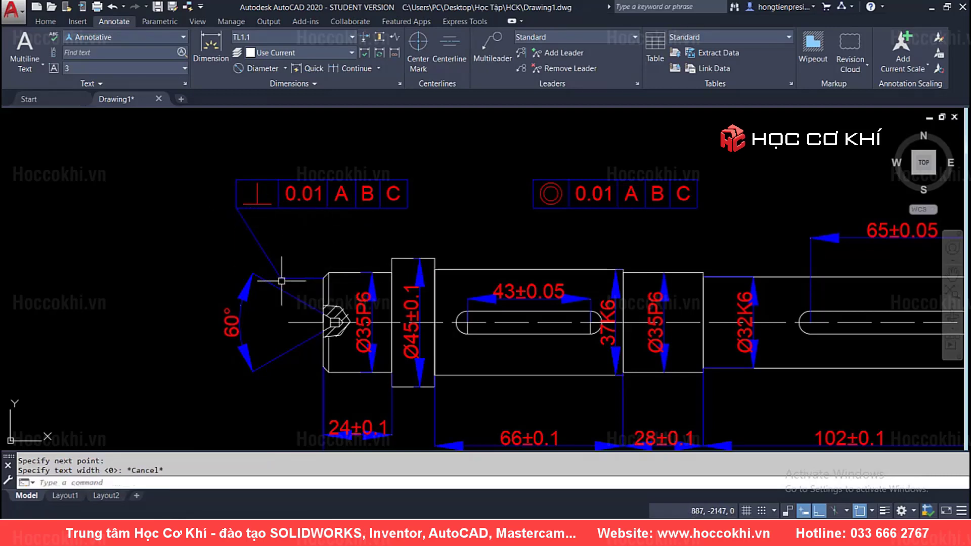
- Move the leader's bend point to make an L-shape to the left shaft end
left_click(281, 279)
left_click(282, 277)
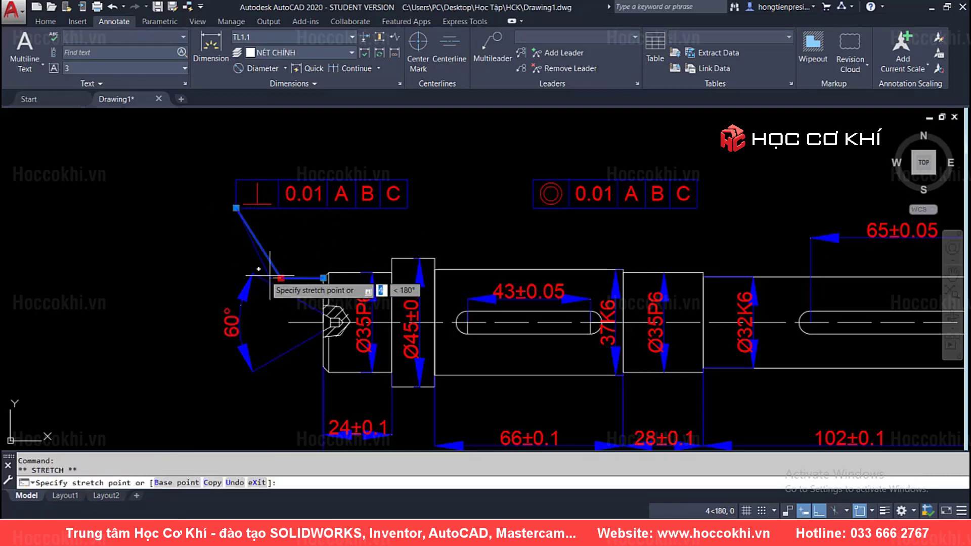
left_click(237, 275)
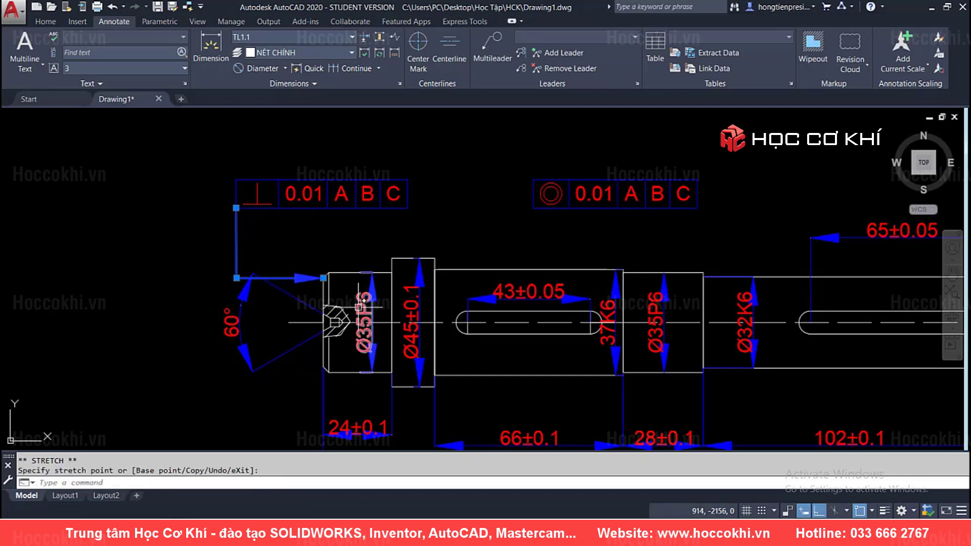
key("Escape")
key("Escape")
middle_click_drag(612, 243, 501, 236)
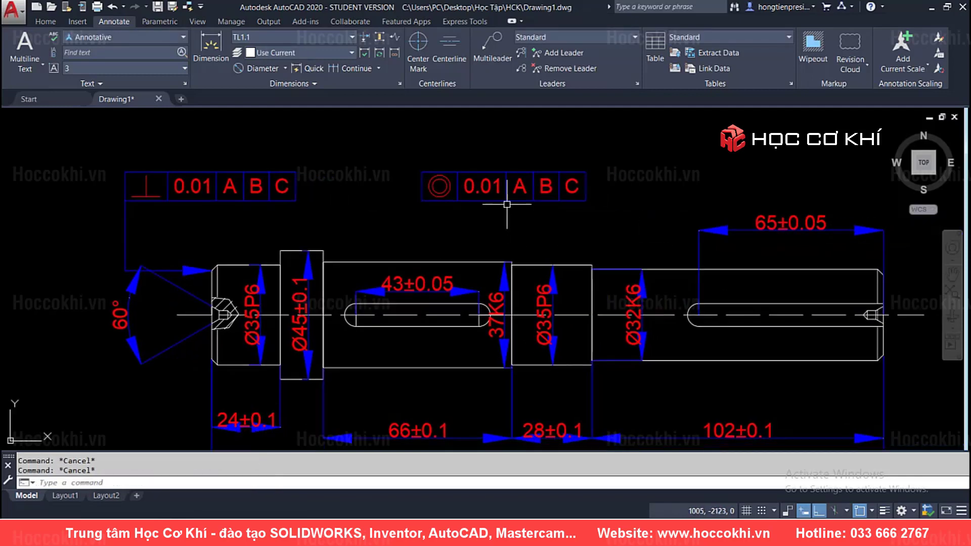
- Draw a leader from the Ø35P6 section top, up and across toward the concentricity frame
type("r")
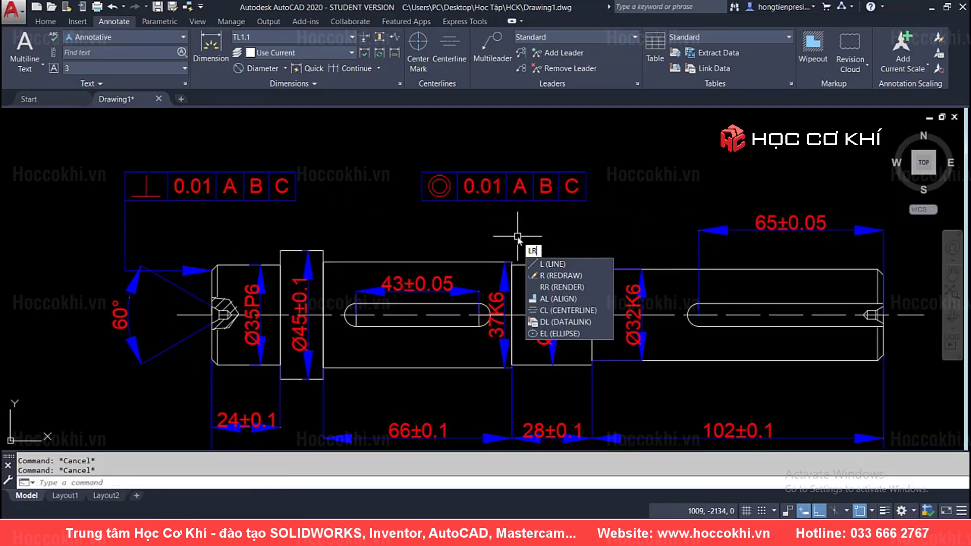
type("e")
key("Return")
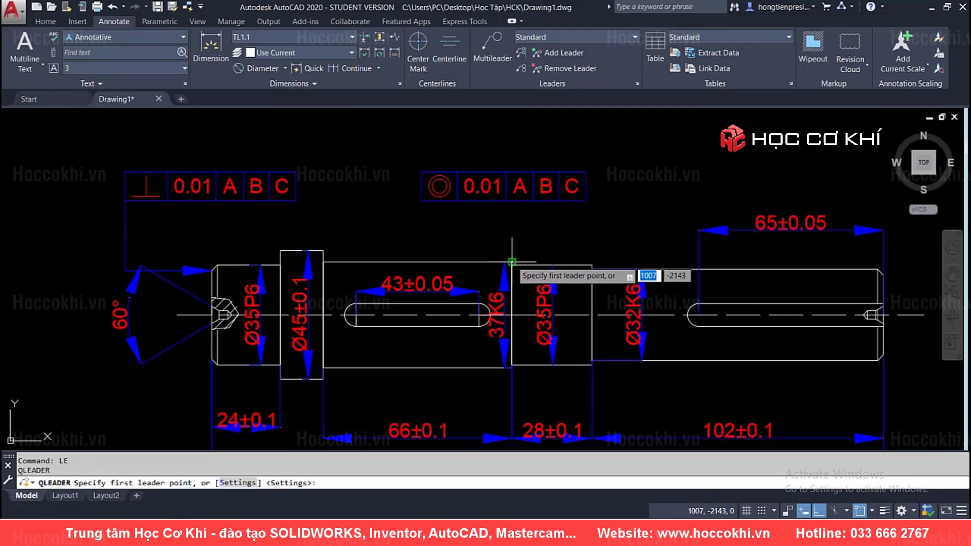
key("alt+Tab")
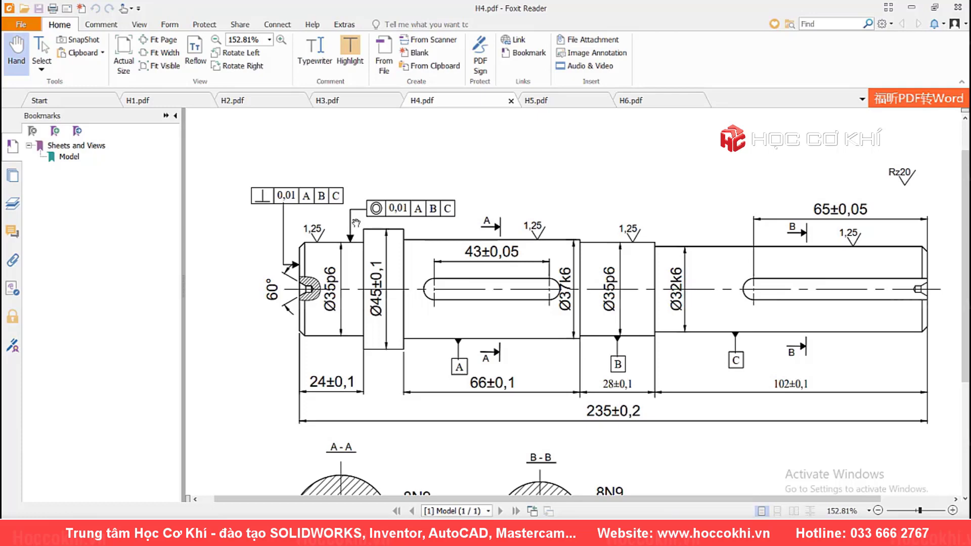
key("alt+Tab")
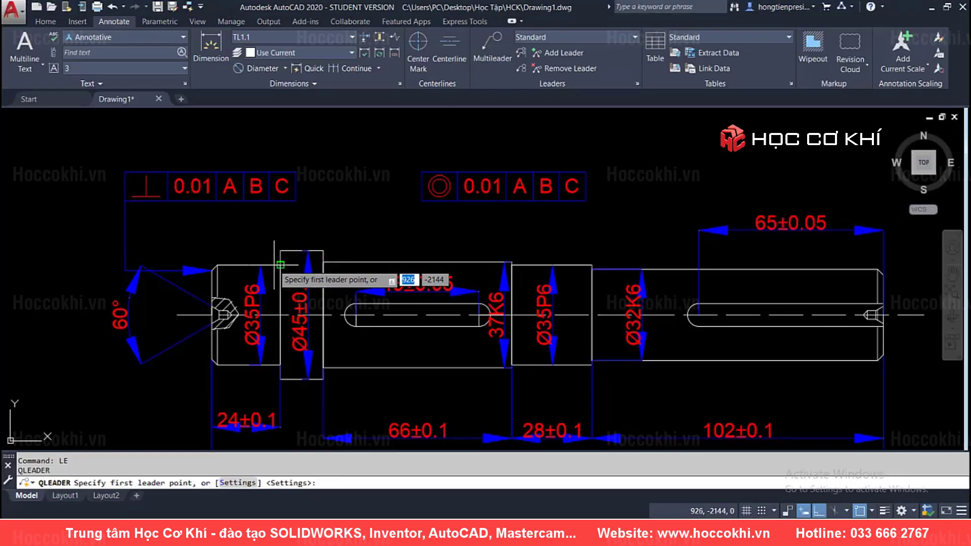
left_click(257, 265)
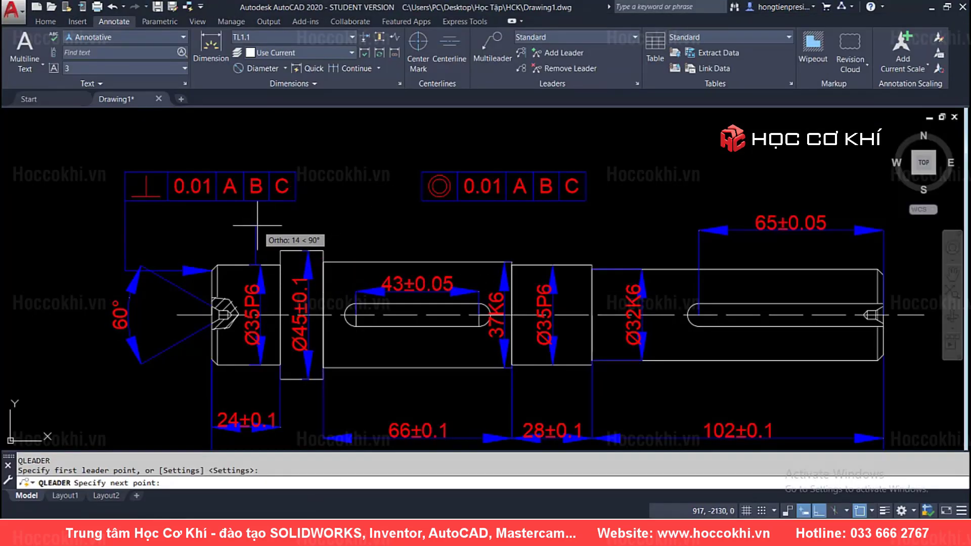
left_click(258, 221)
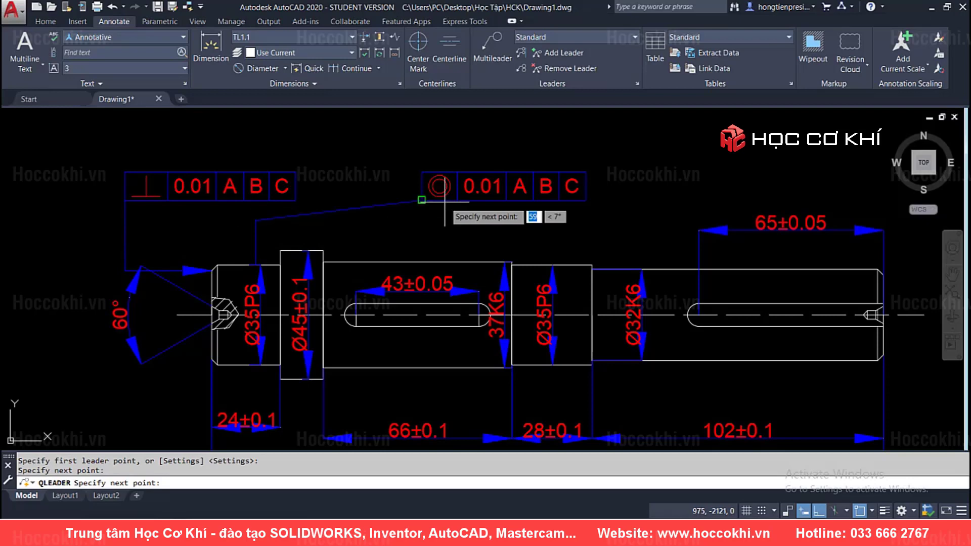
left_click(422, 220)
key("Return")
key("Return")
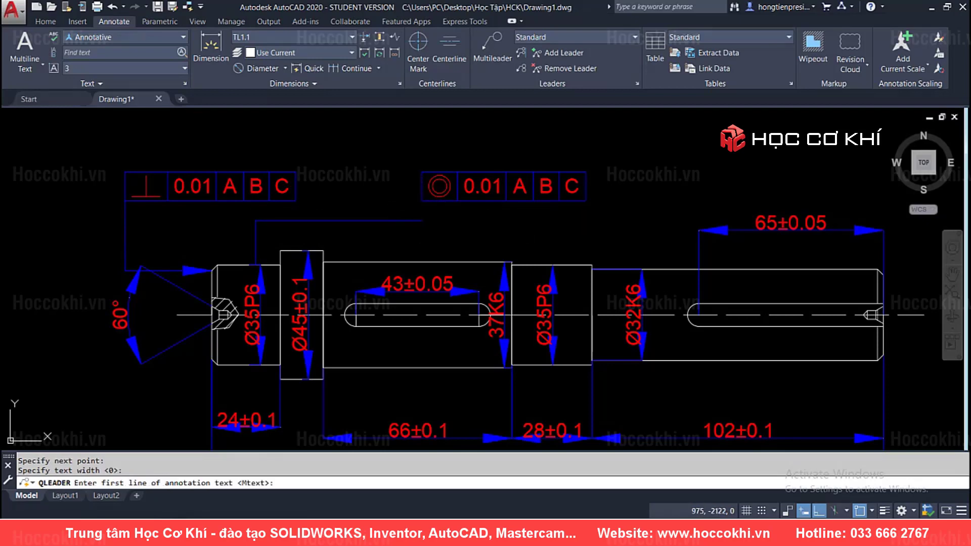
key("Escape")
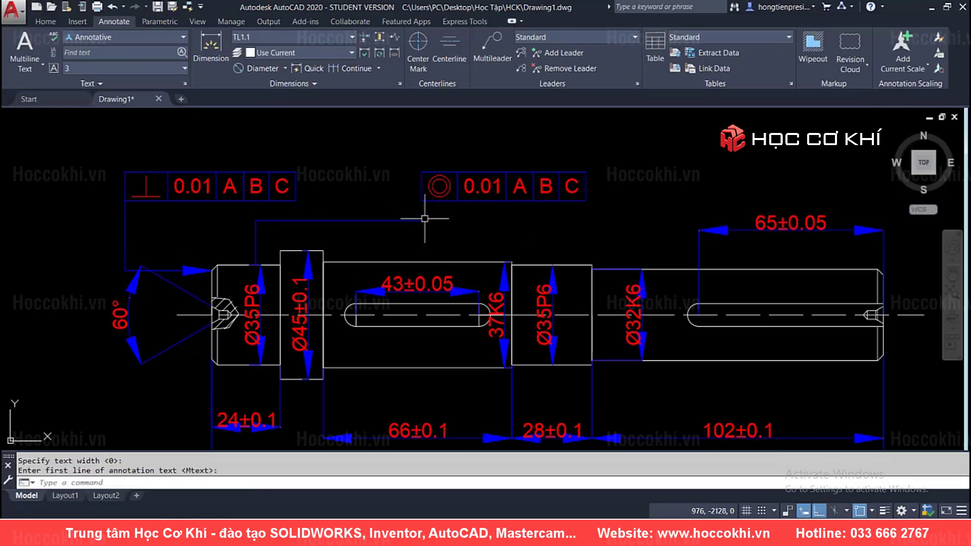
- Select the new leader and concentricity frame, then pan to the shaft's left end
left_click(424, 219)
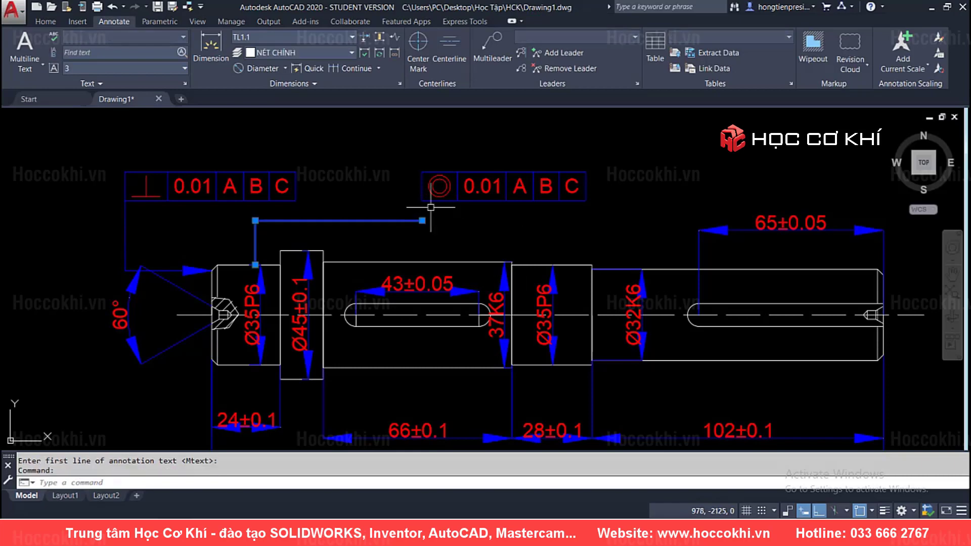
left_click(431, 200)
left_click(423, 201)
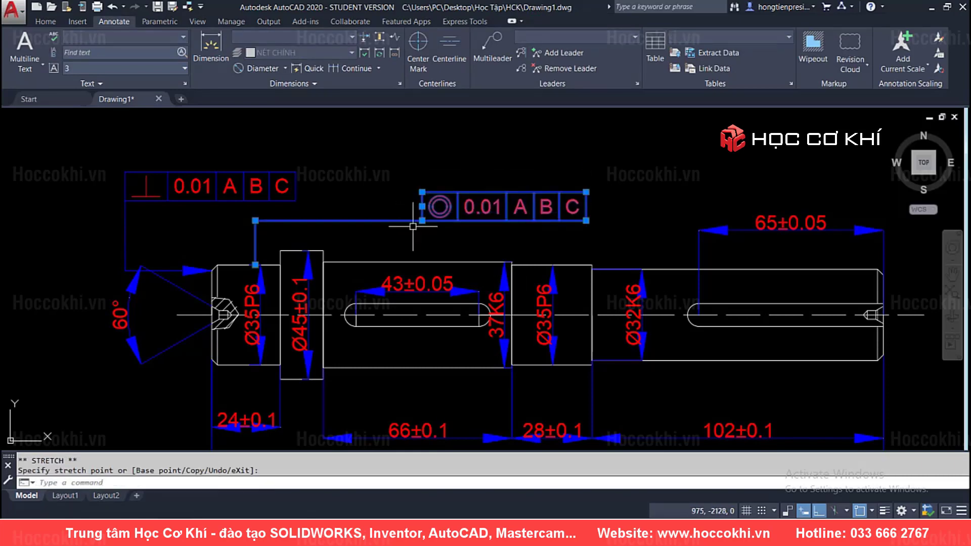
key("Escape")
key("Escape")
middle_click_drag(314, 232, 509, 229)
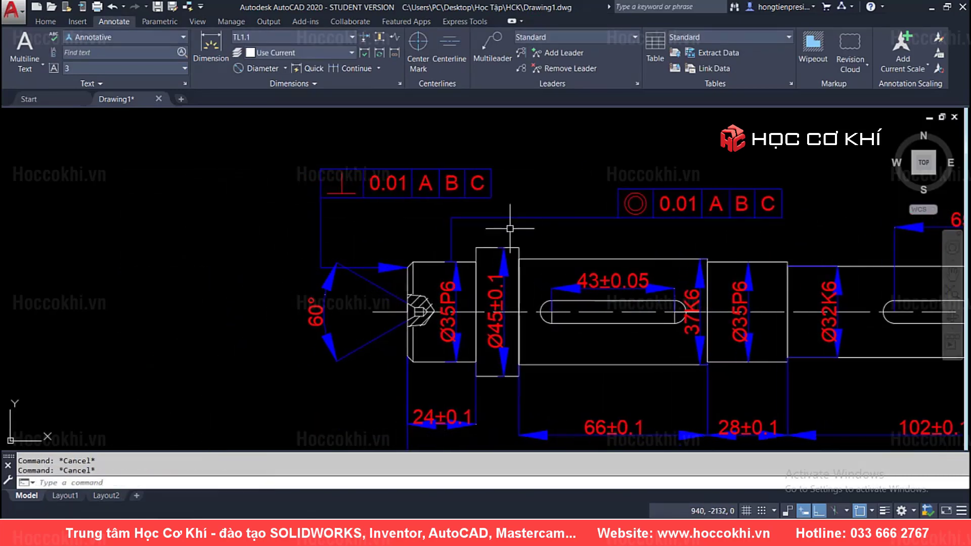
- Turn off Osnap (F3) and raise the concentricity frame using its lower-left grip
left_click(451, 217)
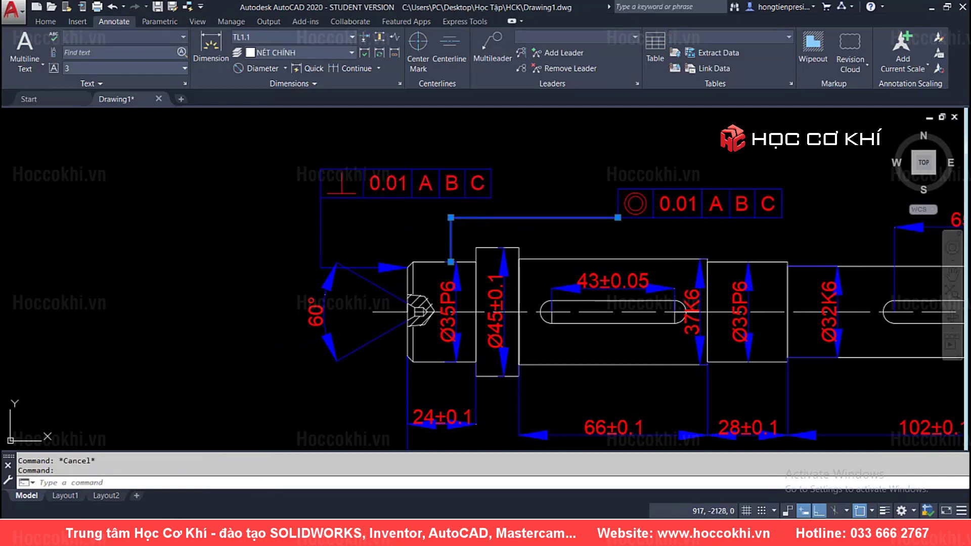
left_click(450, 218)
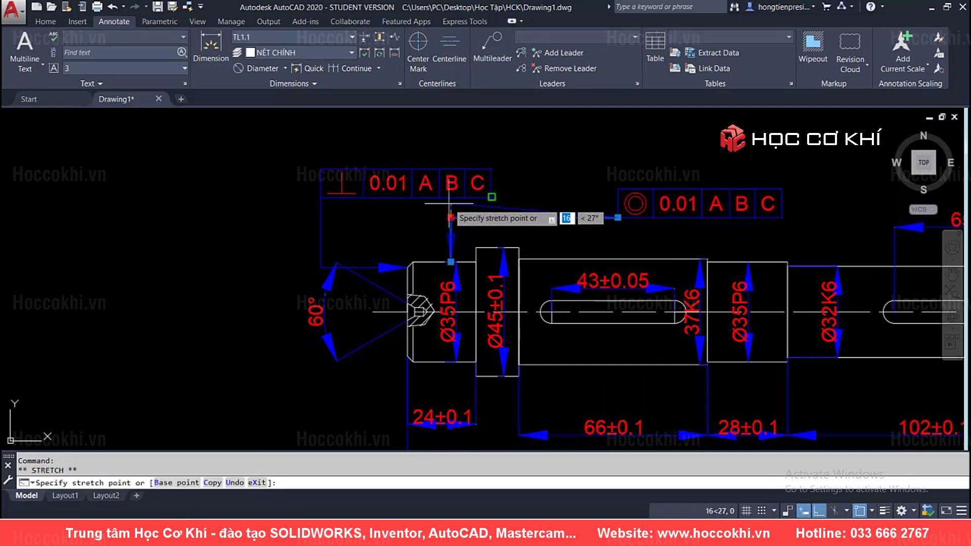
key("F3")
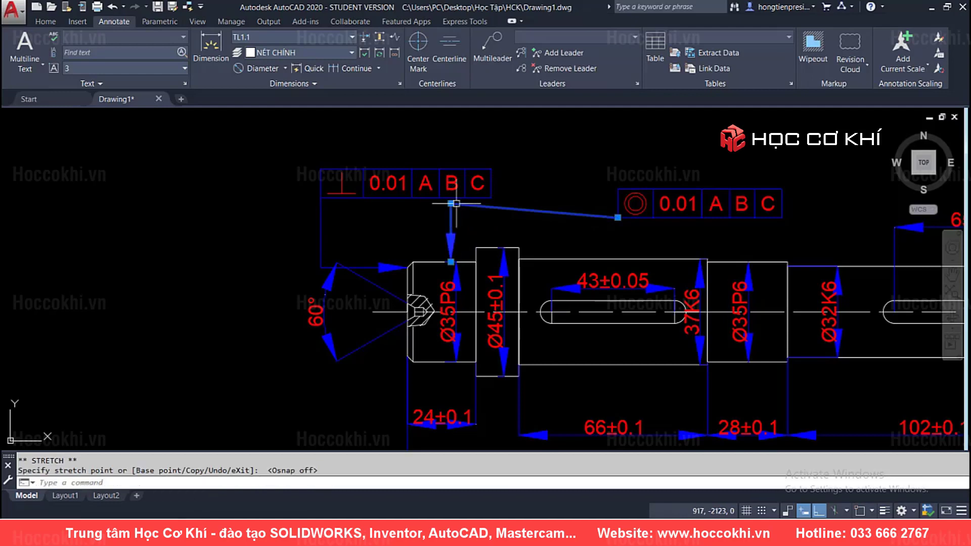
key("Escape")
left_click(618, 218)
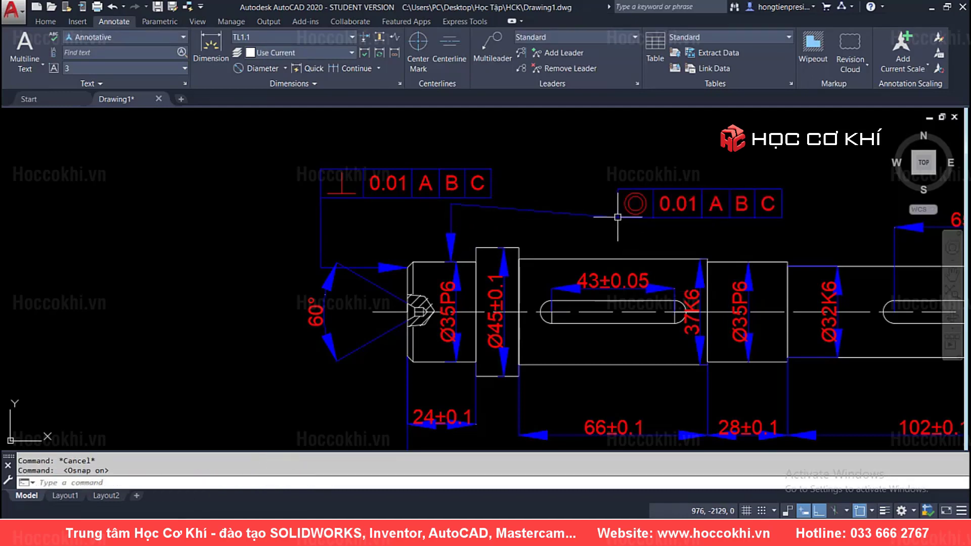
left_click(617, 218)
key("Escape")
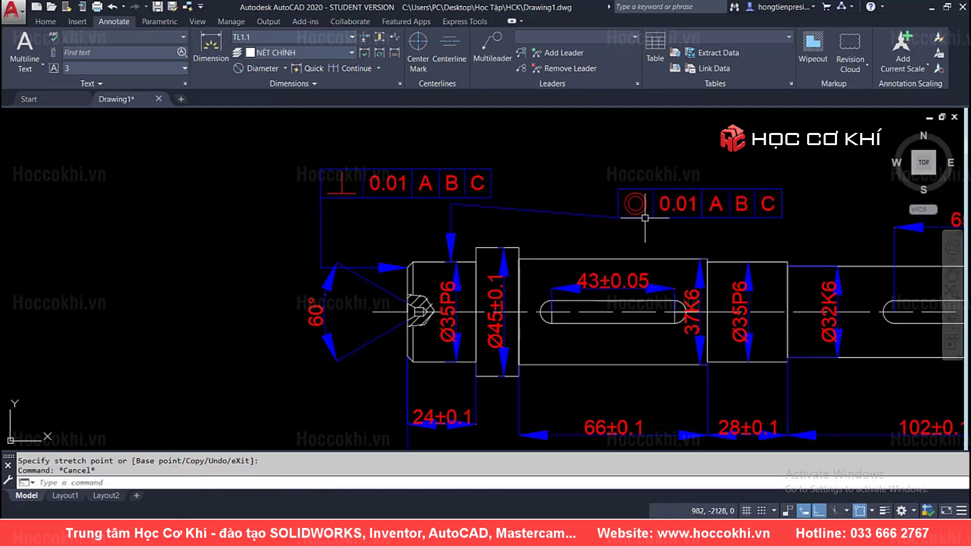
left_click(618, 205)
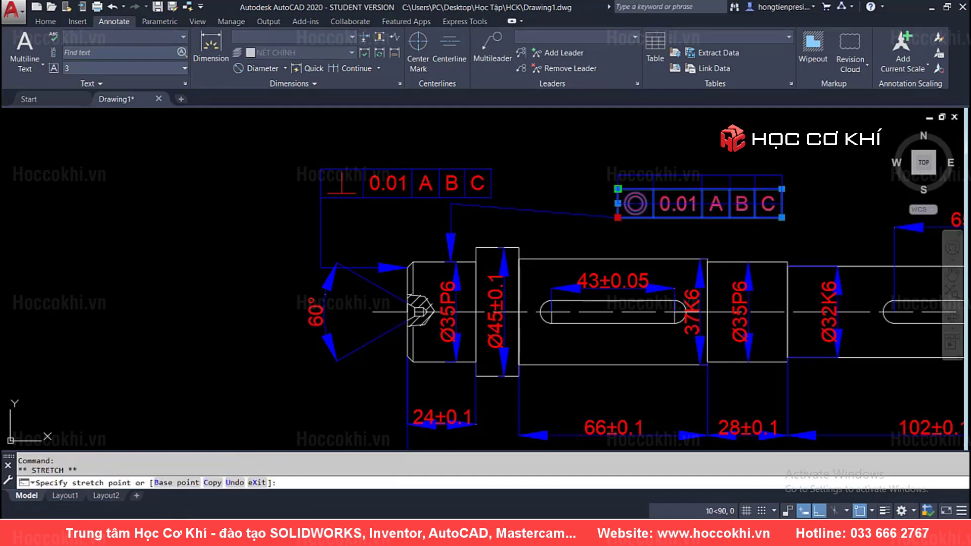
left_click(618, 217)
key("Escape")
- With Ortho off (F8), stretch the leader end to the frame's corner and settle the frame onto it
left_click(618, 218)
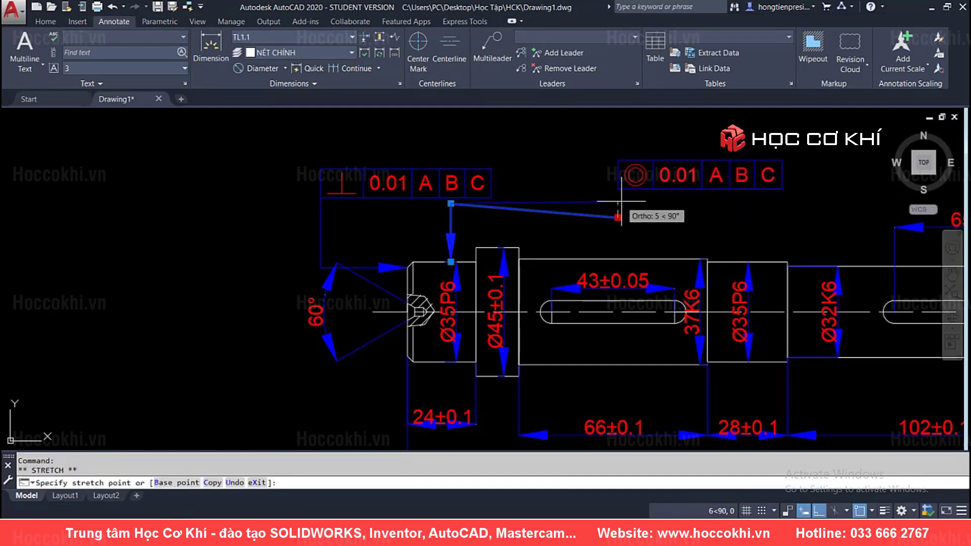
key("F8")
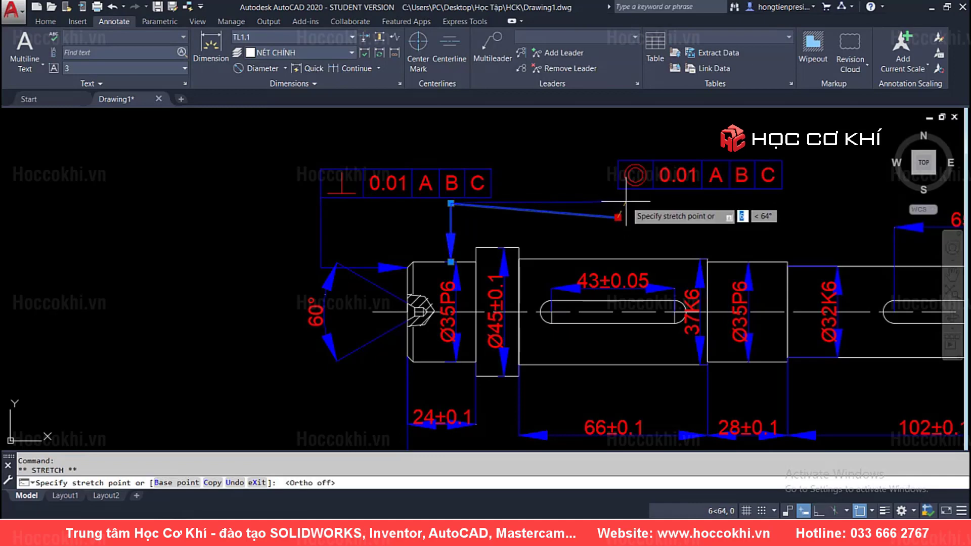
left_click(618, 201)
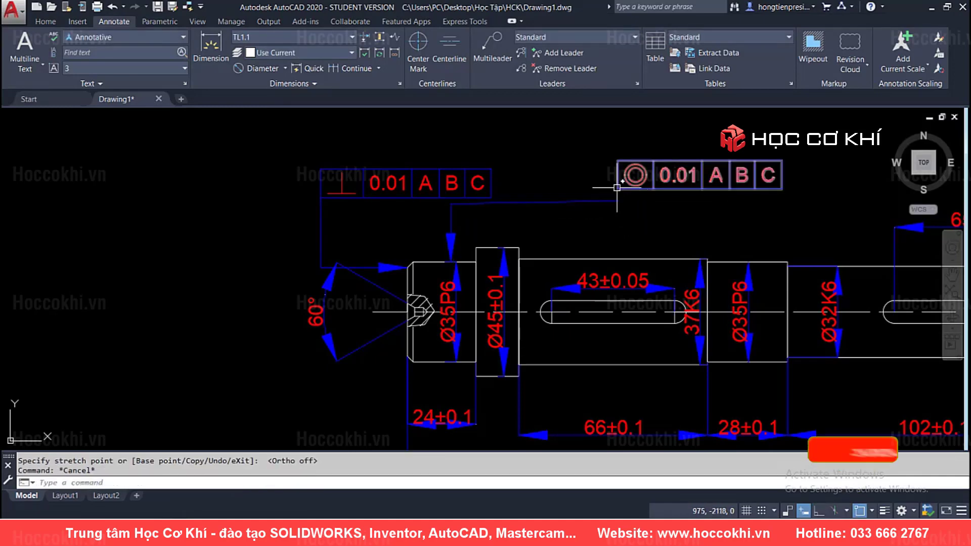
key("Escape")
left_click(617, 175)
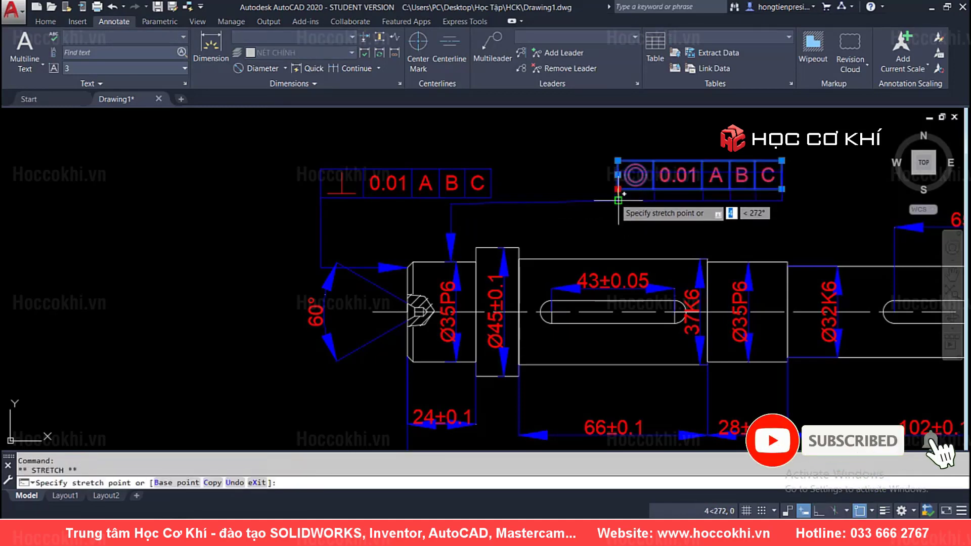
key("Escape")
key("Escape")
- Zoom around the AutoCAD shaft drawing to inspect its tolerance frames and leaders
scroll(493, 237, "up", 2)
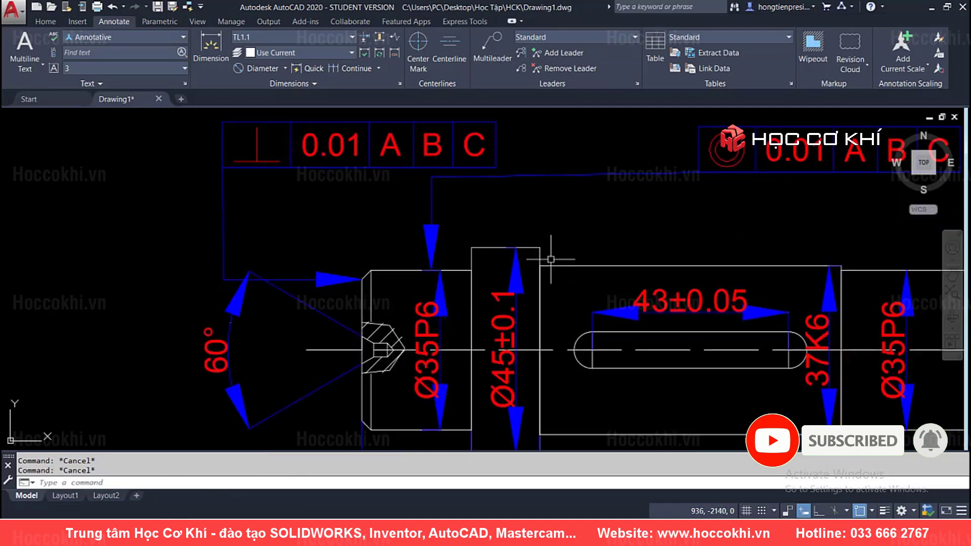
scroll(493, 233, "down", 5)
scroll(490, 222, "up", 1)
scroll(488, 217, "up", 2)
scroll(489, 216, "up", 3)
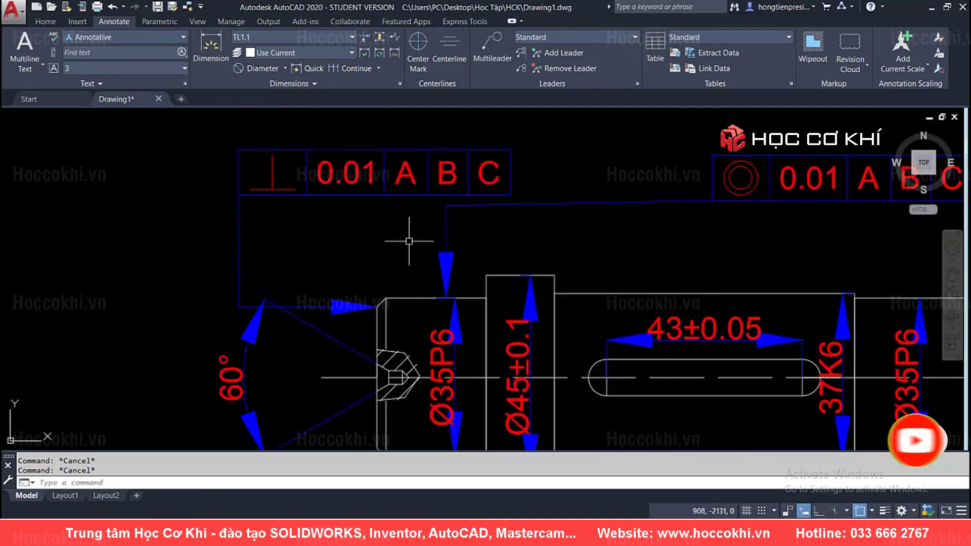
scroll(429, 238, "down", 2)
- Compare against the reference H4.pdf in Foxit Reader, then return to the CAD drawing
key("alt+Tab")
key("alt+Tab")
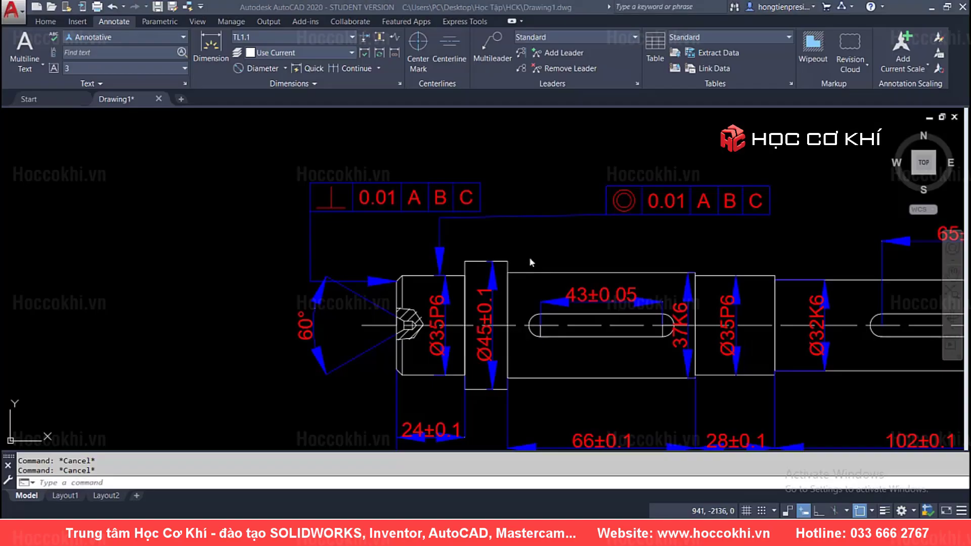
scroll(529, 257, "down", 3)
scroll(529, 257, "up", 1)
scroll(529, 257, "down", 1)
key("alt+Tab")
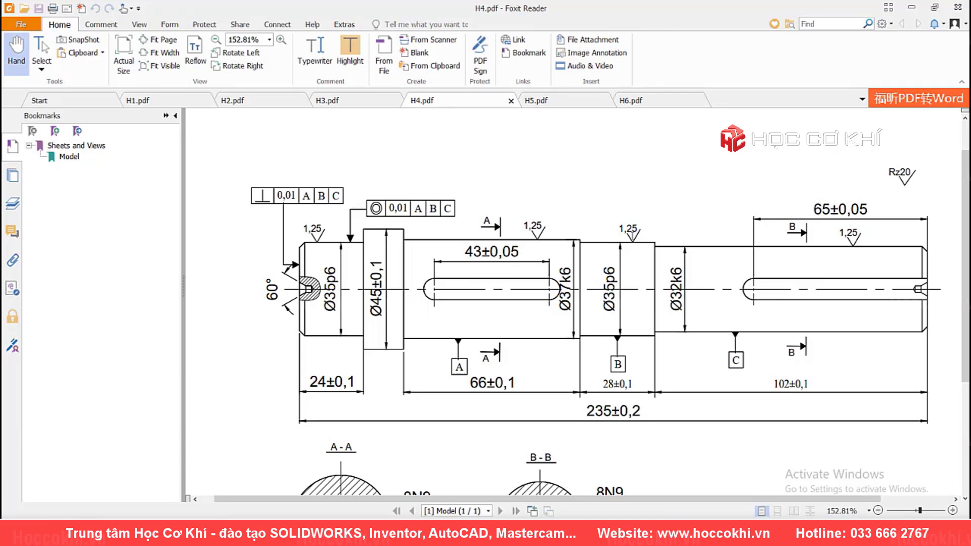
- Review the section views of the H4.pdf reference shaft drawing, then return to AutoCAD
middle_click(713, 219)
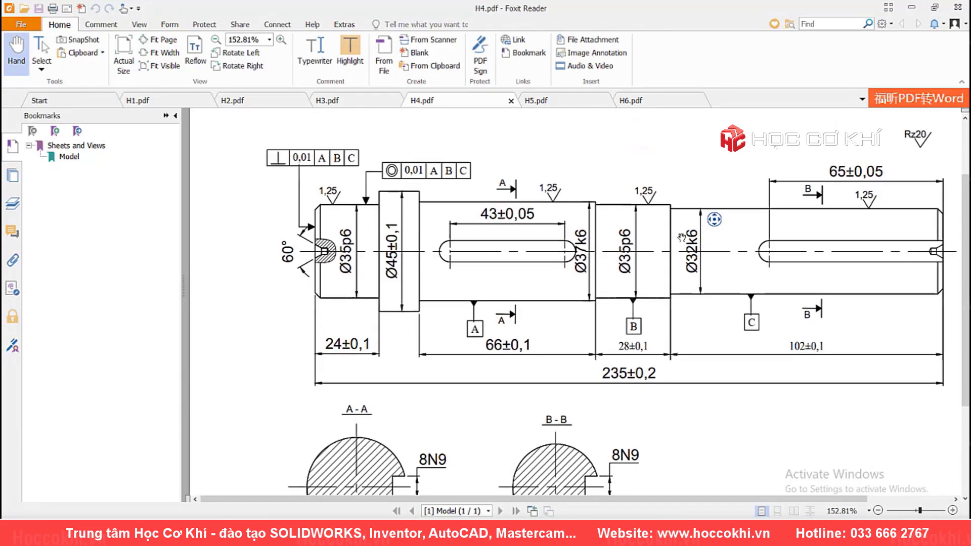
middle_click(681, 237)
scroll(682, 237, "up", 2)
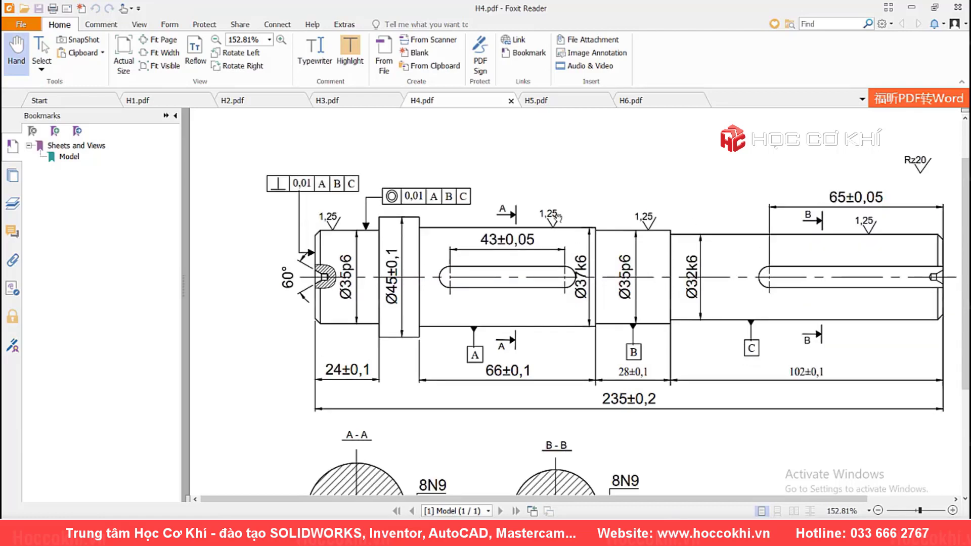
key("alt+Tab")
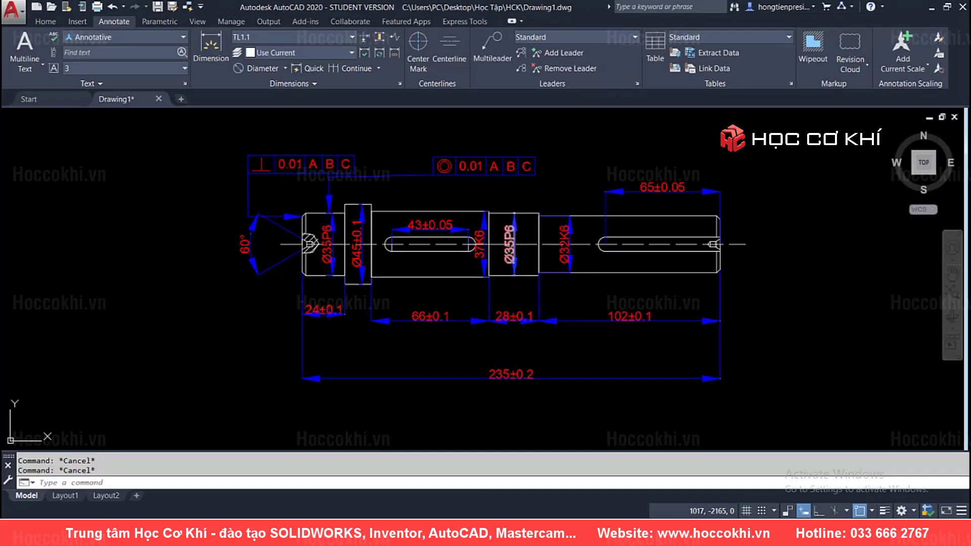
- Draw the two-stroke roughness check mark above the shaft's top edge near 37K6
scroll(498, 189, "up", 4)
type("l")
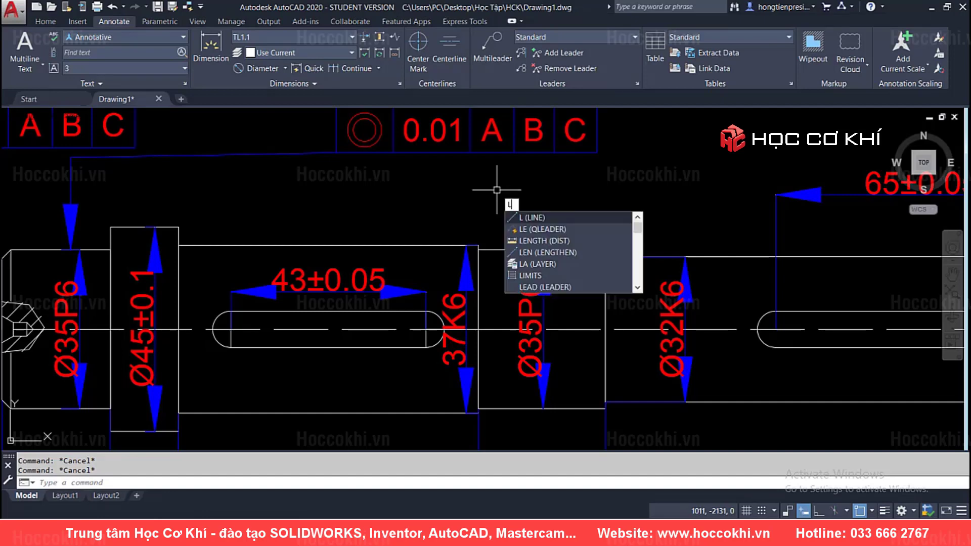
key("Return")
key("F8")
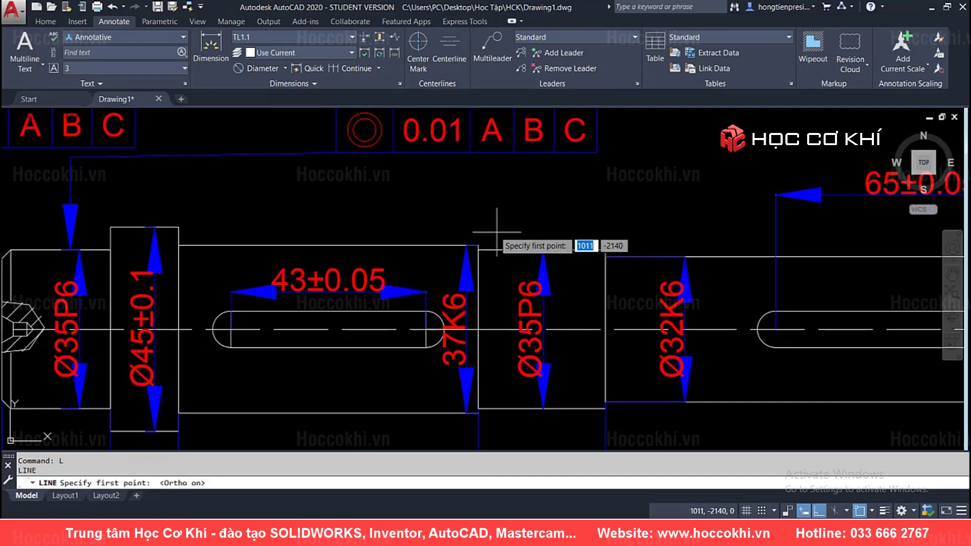
left_click(471, 208)
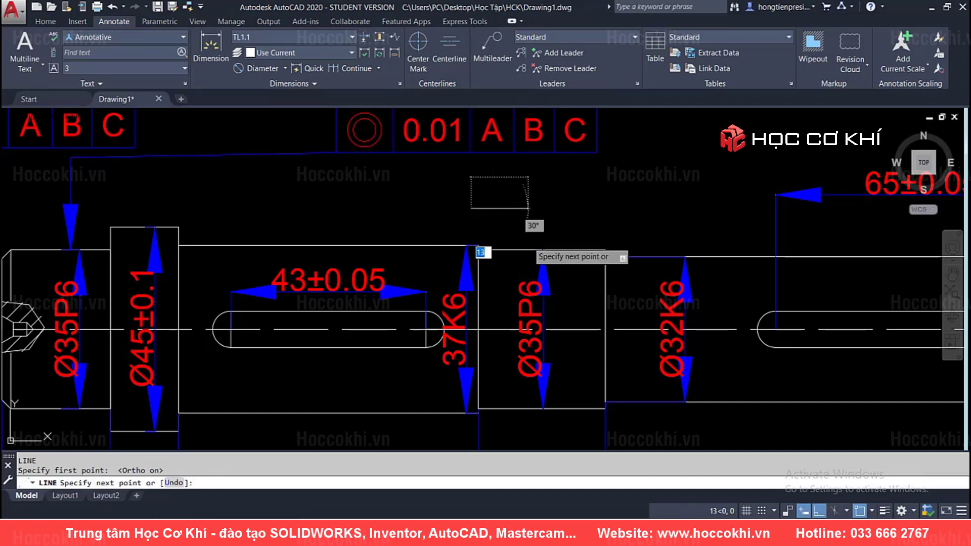
key("F8")
left_click(498, 230)
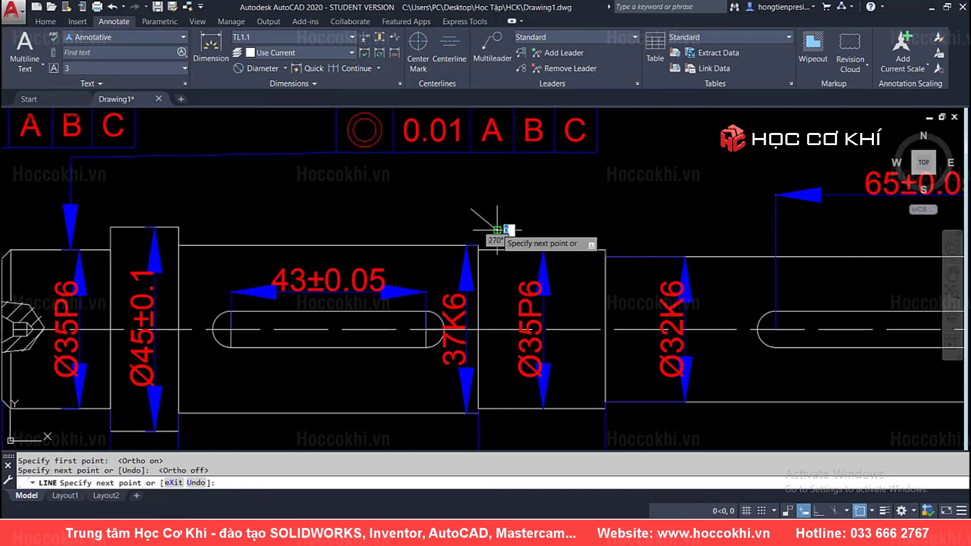
left_click(526, 173)
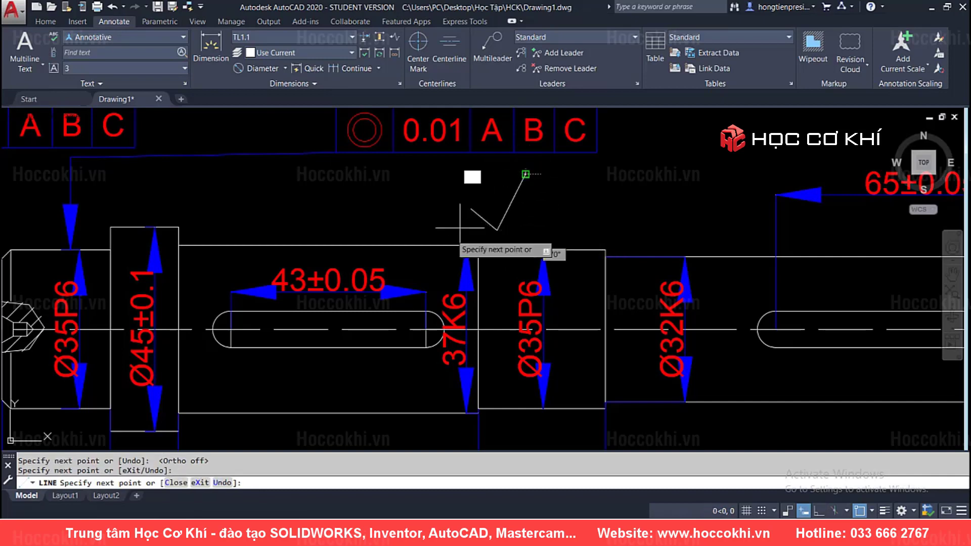
key("Escape")
- Add the multiline text 1.25 above the roughness check mark
key("alt+Tab")
key("alt+Tab")
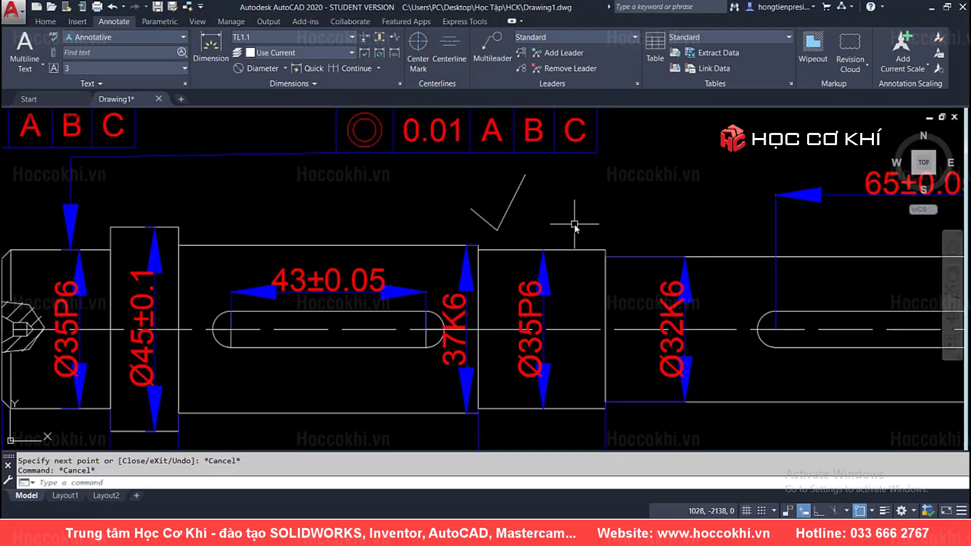
key("Return")
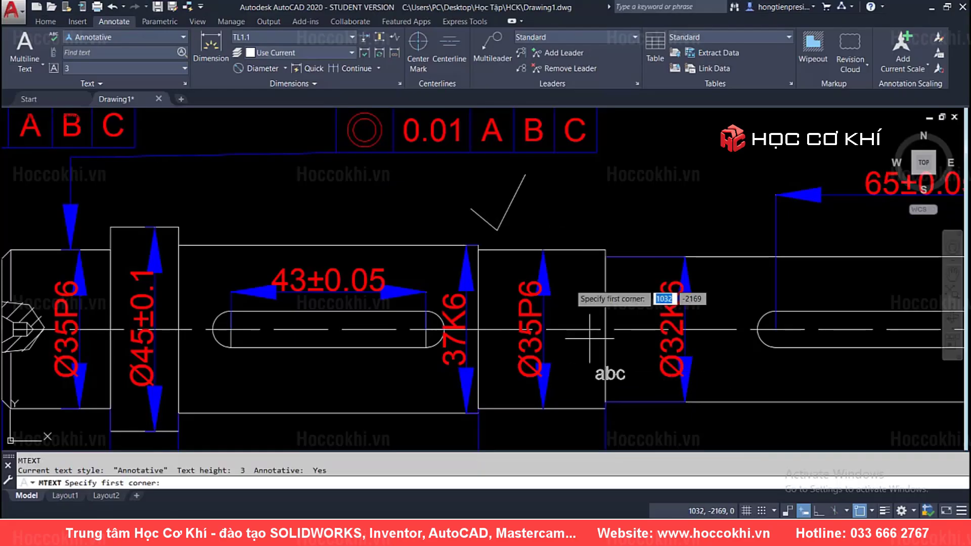
left_click(466, 181)
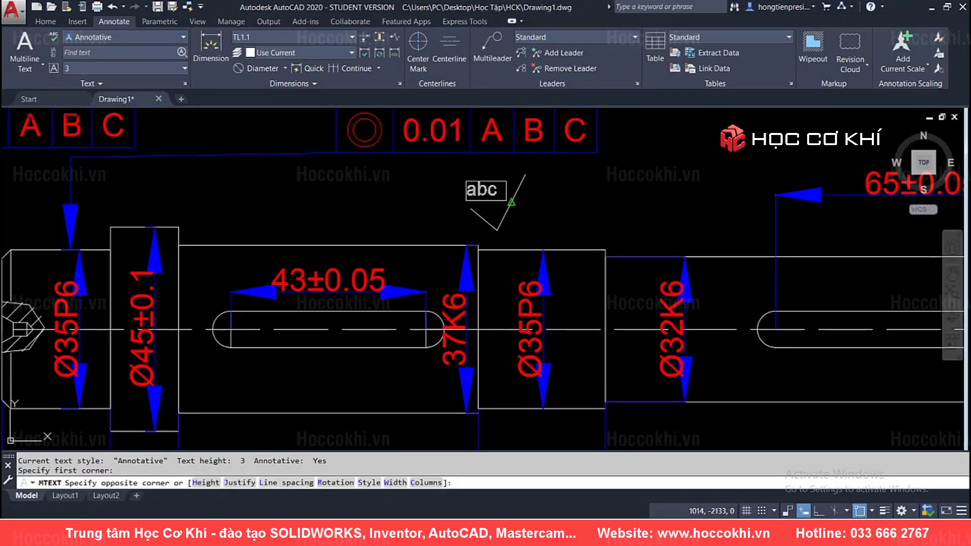
left_click(510, 203)
type("1.25")
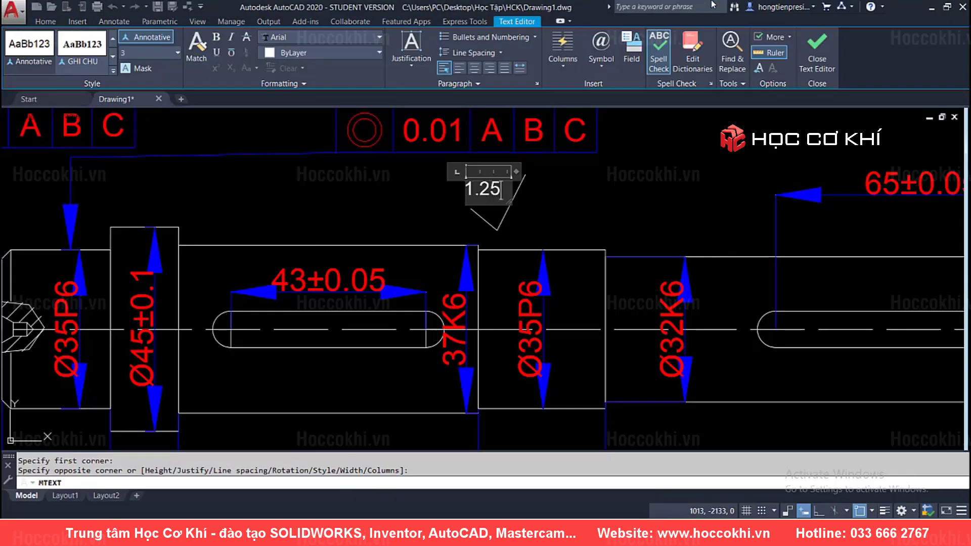
left_click(817, 51)
key("Escape")
key("Escape")
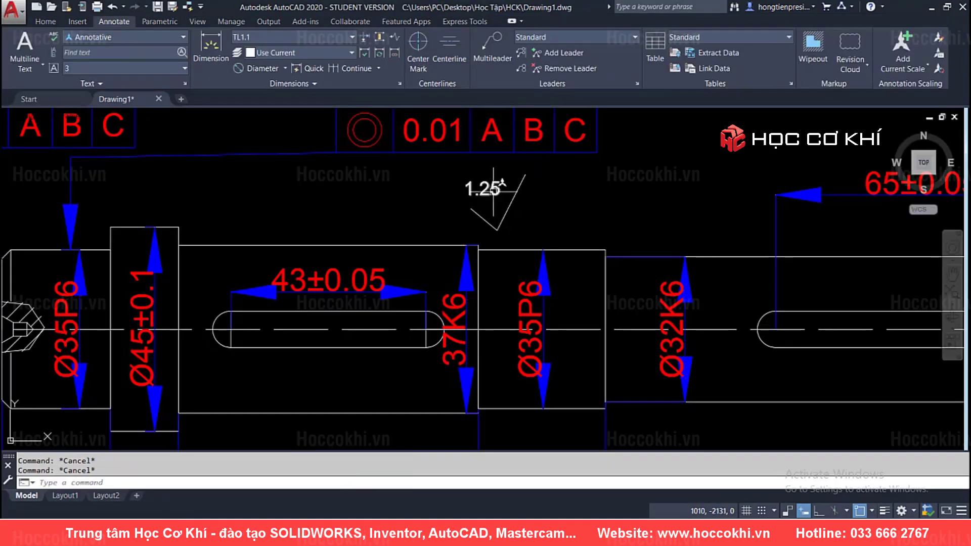
- Group the check mark and its 1.25 text into one roughness symbol
key("alt+Tab")
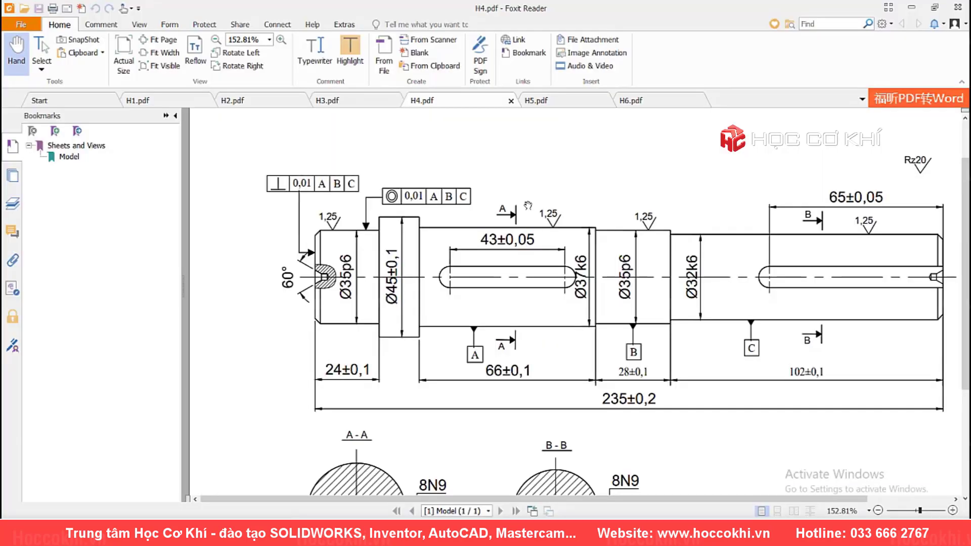
key("alt+Tab")
type("b")
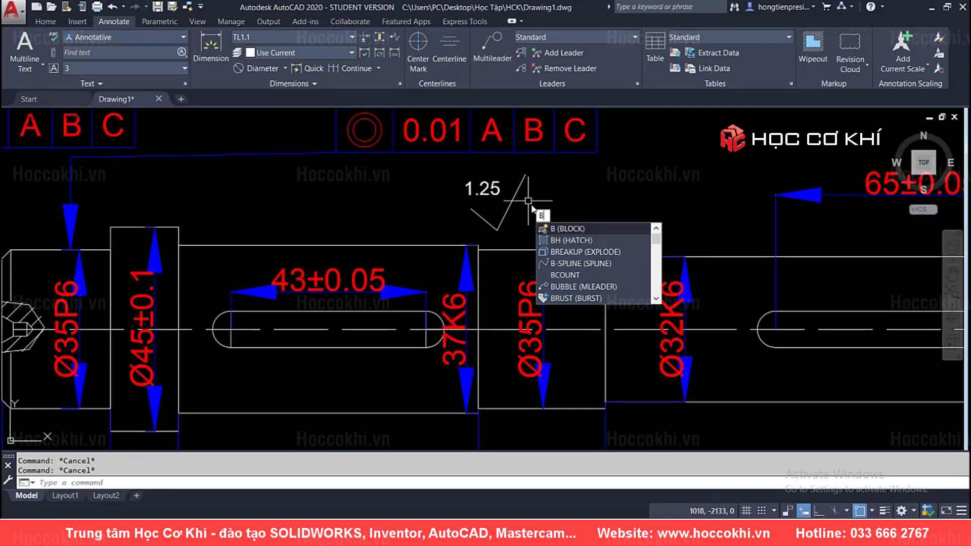
key("Return")
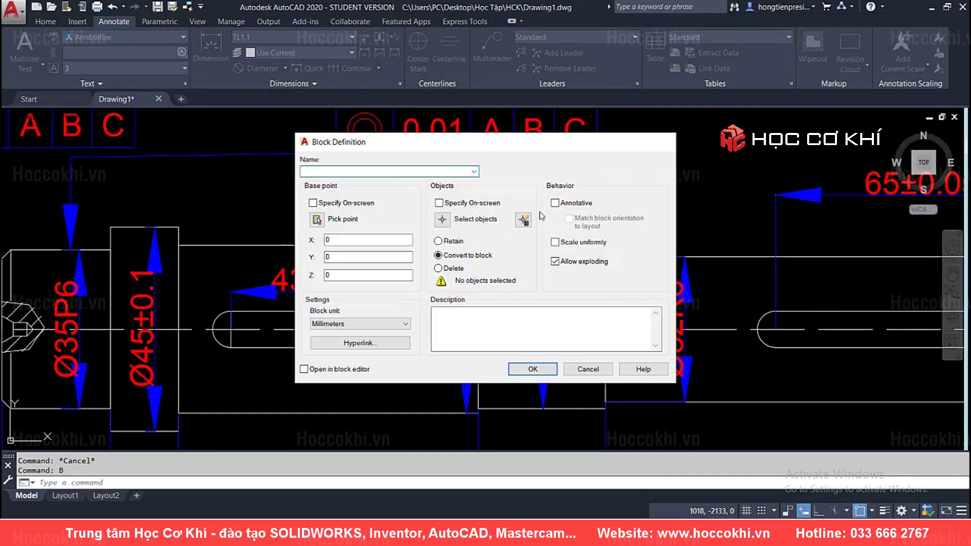
key("Escape")
type("G")
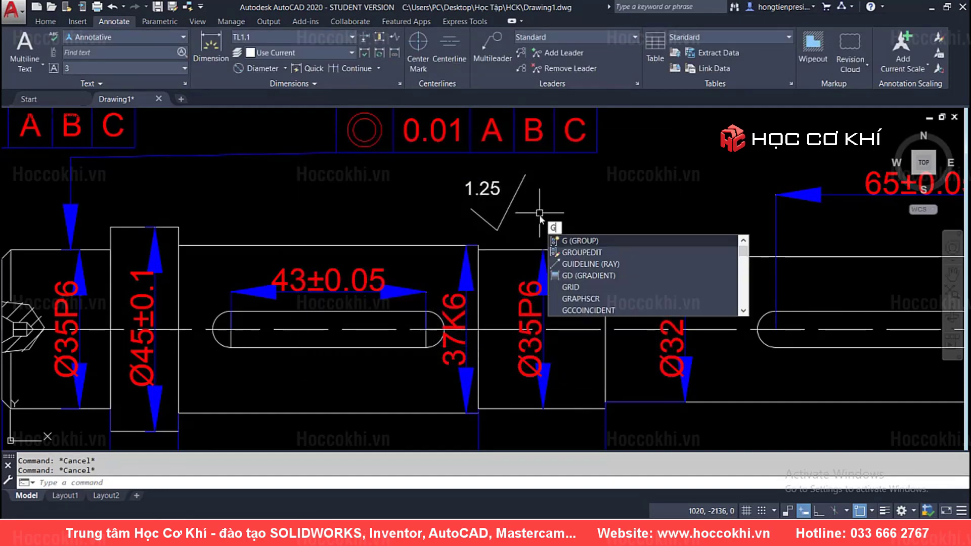
key("Return")
left_click(549, 233)
left_click(433, 169)
key("Return")
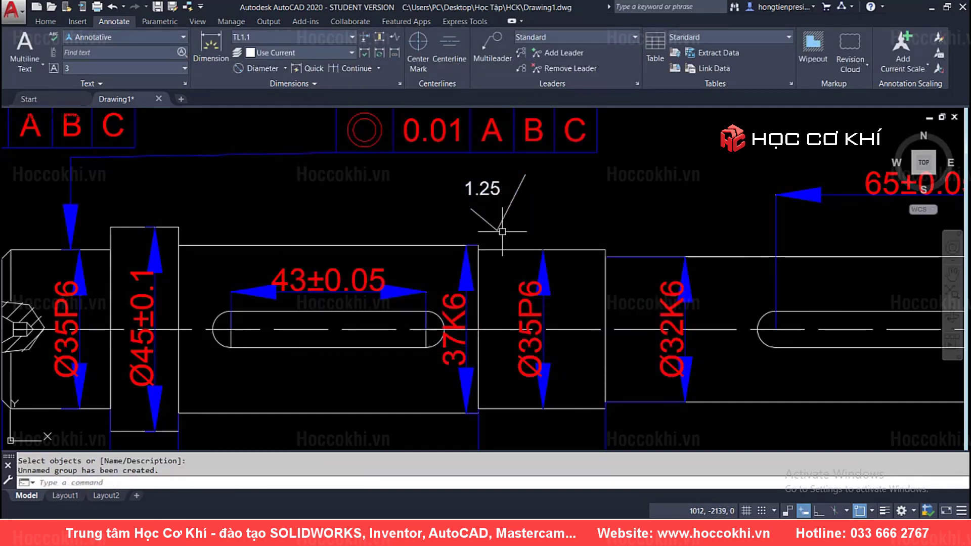
key("Escape")
key("Escape")
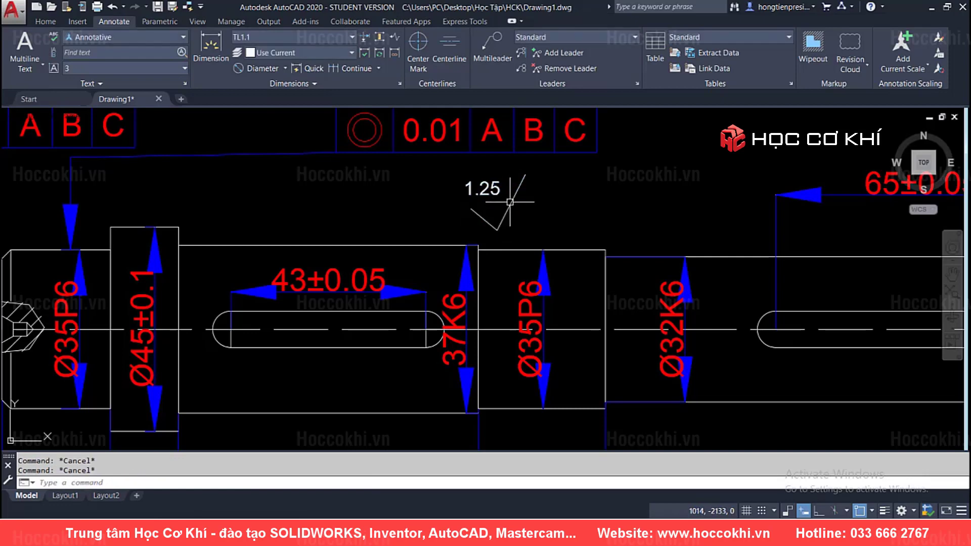
- Start moving the 1.25 symbol, cancel, and recheck the reference PDF
type("m")
key("Return")
left_click(526, 223)
left_click(458, 175)
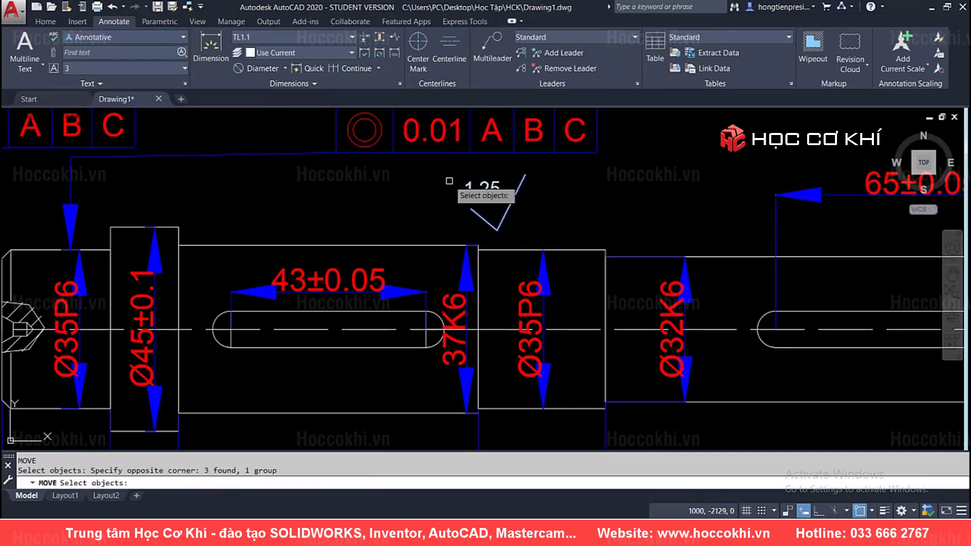
key("Return")
left_click(497, 229)
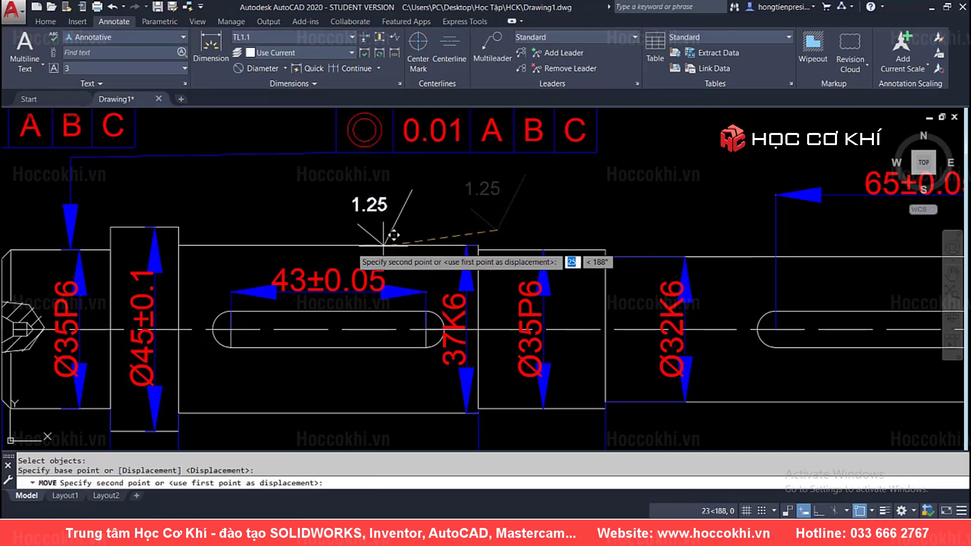
key("Escape")
key("alt+Tab")
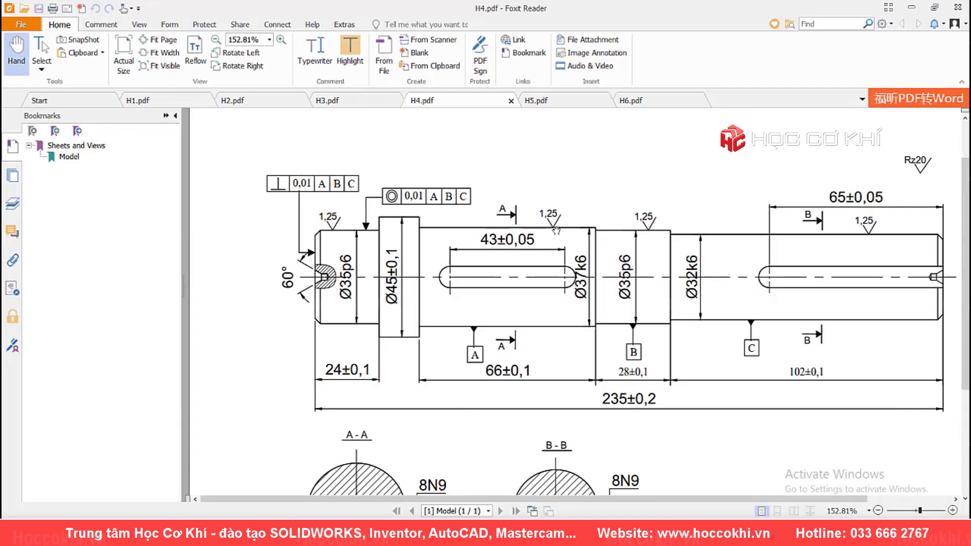
key("alt+Tab")
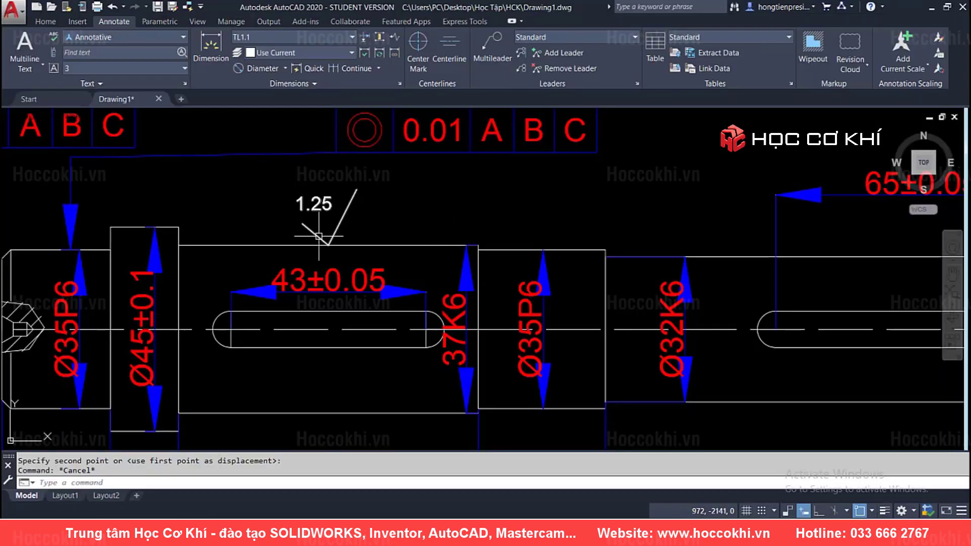
- Copy the 1.25 roughness symbol onto the Ø35P6 step's top edge
type("o")
key("Return")
left_click(349, 237)
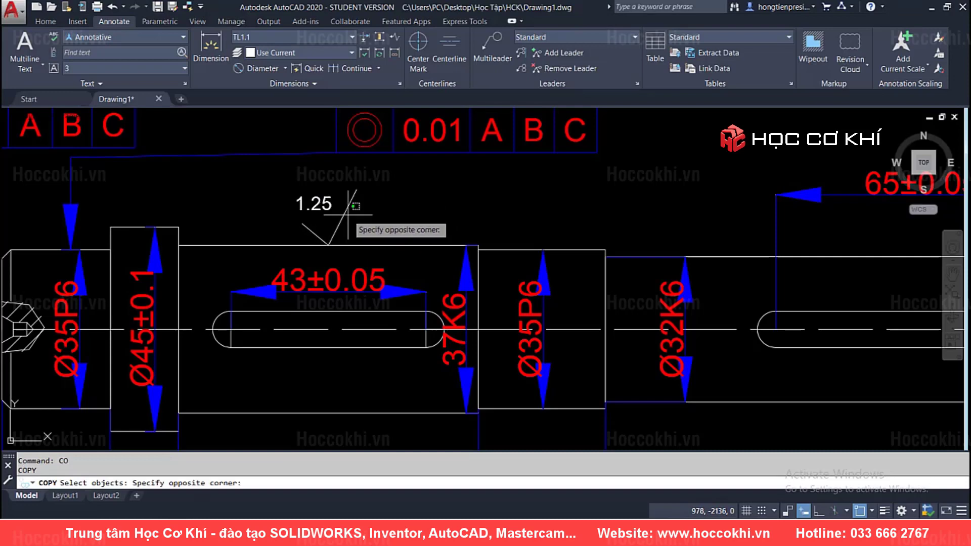
left_click(310, 204)
key("Return")
left_click(328, 245)
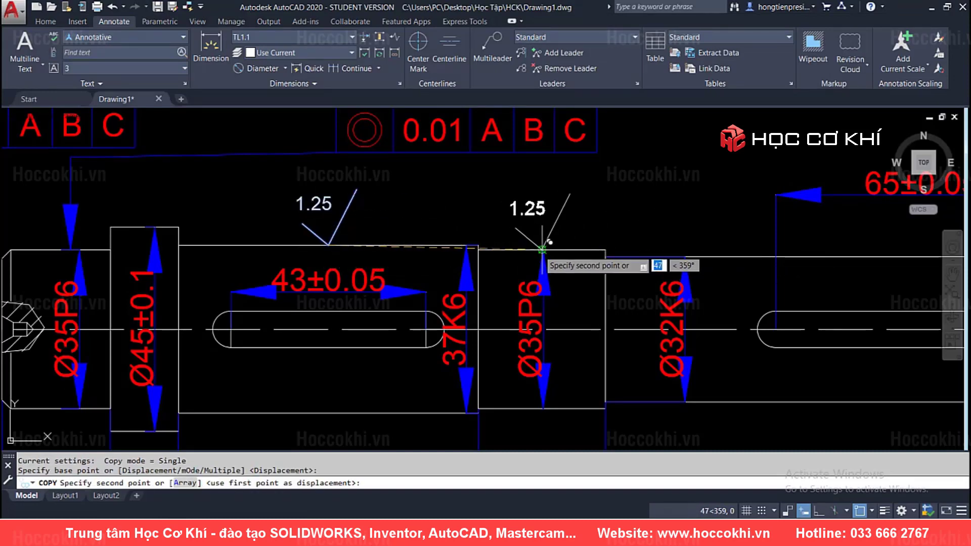
left_click(542, 249)
- Copy the symbol again onto the top of the Ø32K6 step
key("Return")
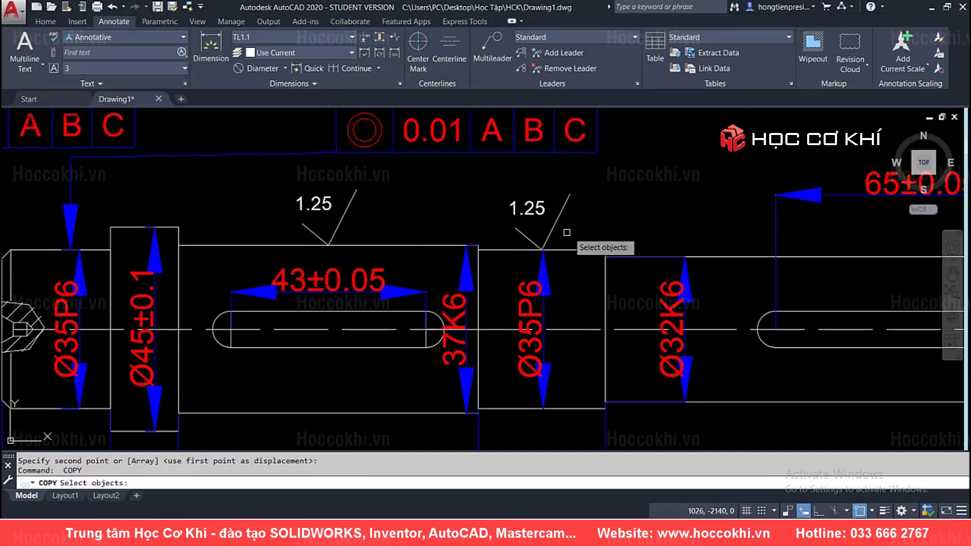
left_click(580, 237)
left_click(446, 170)
key("Return")
left_click(542, 249)
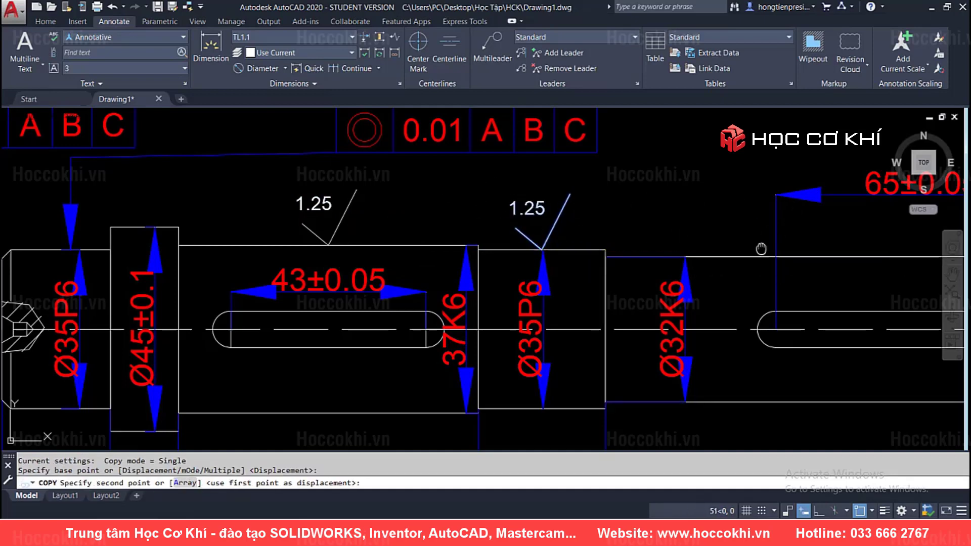
middle_click_drag(829, 249, 581, 248)
left_click(436, 254)
key("Escape")
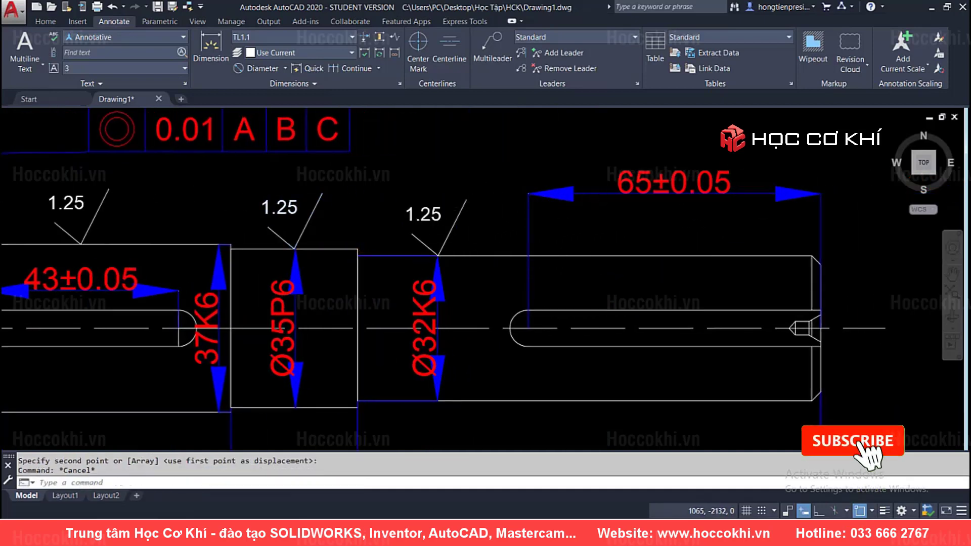
- Compare the three roughness symbols against the reference PDF, then return to AutoCAD
scroll(498, 198, "down", 4)
key("alt+Tab")
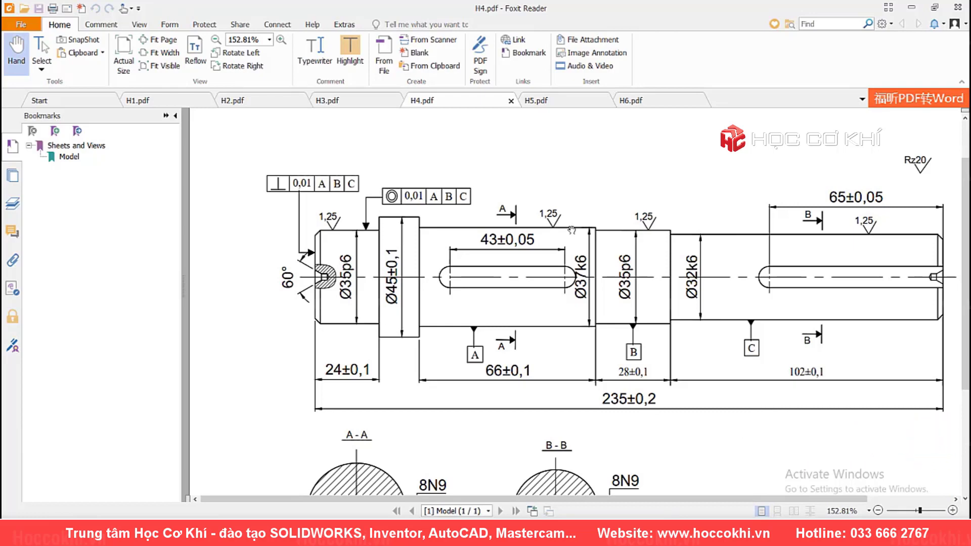
scroll(921, 203, "up", 1)
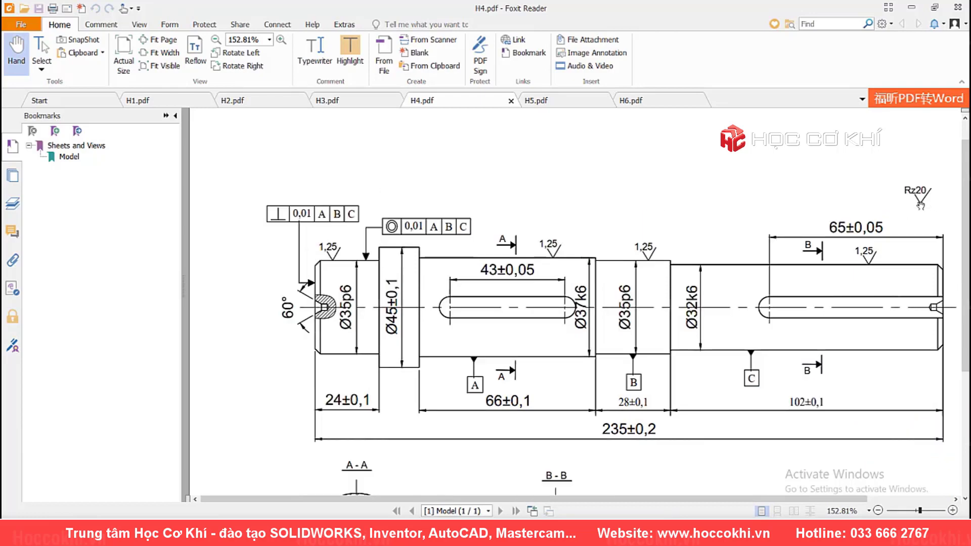
key("alt+Tab")
scroll(435, 255, "up", 2)
- Copy the 1.25 roughness mark to above the shaft's right end
scroll(462, 277, "up", 2)
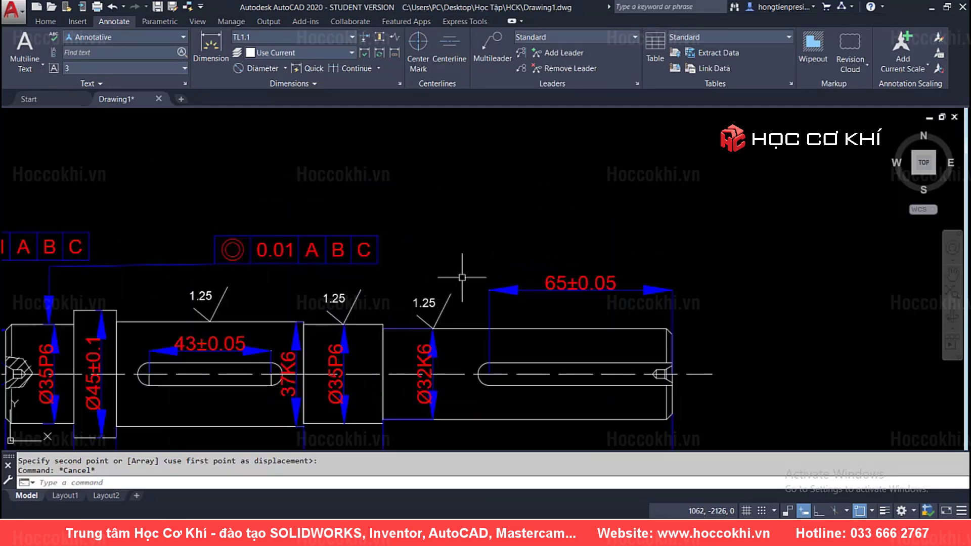
key("Return")
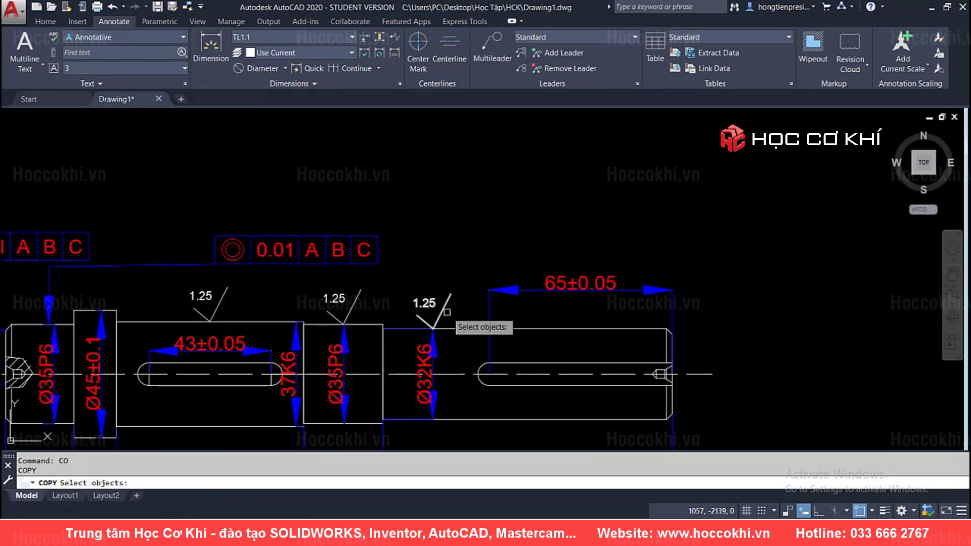
left_click_drag(473, 331, 414, 286)
key("Return")
left_click(450, 299)
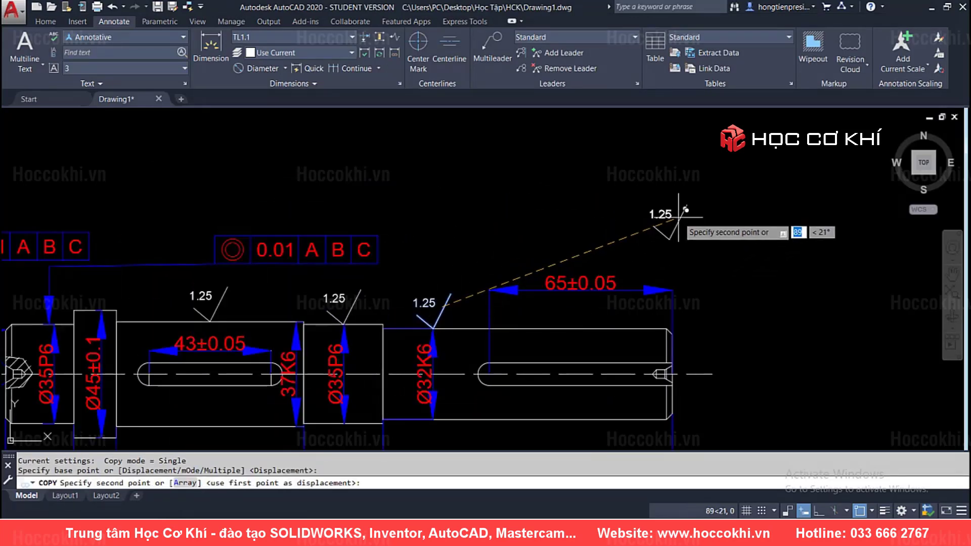
left_click(715, 183)
key("Escape")
- Edit the copied mark's value to read Rz20
left_click(696, 197)
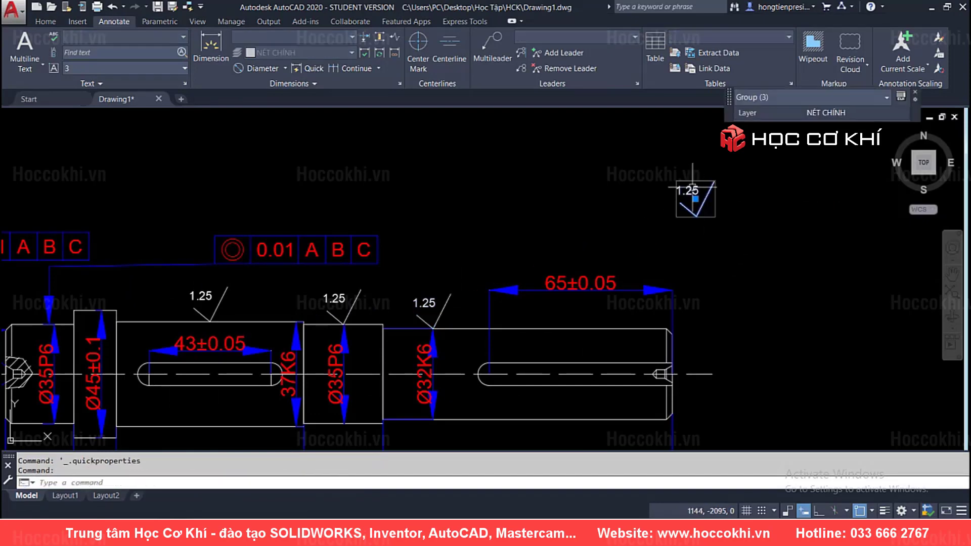
key("Escape")
key("Return")
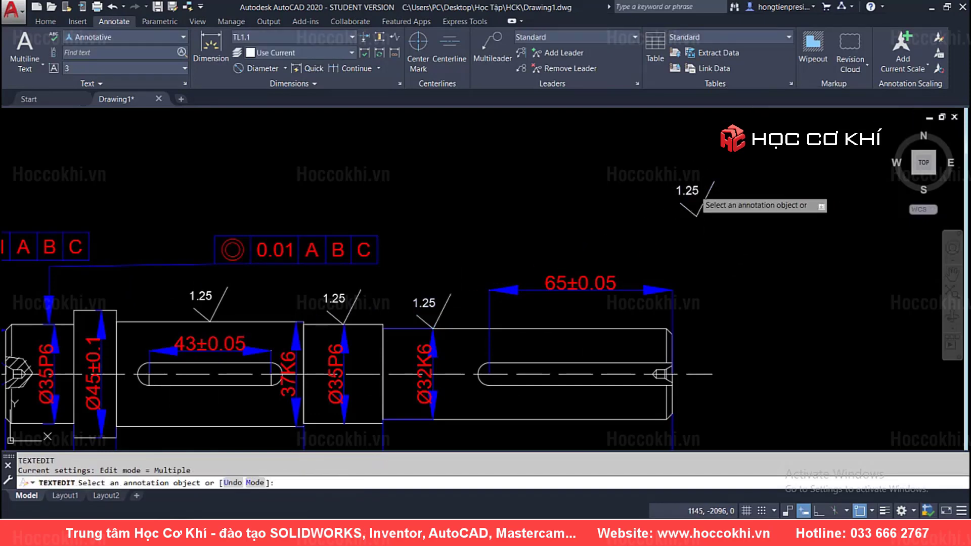
left_click(689, 191)
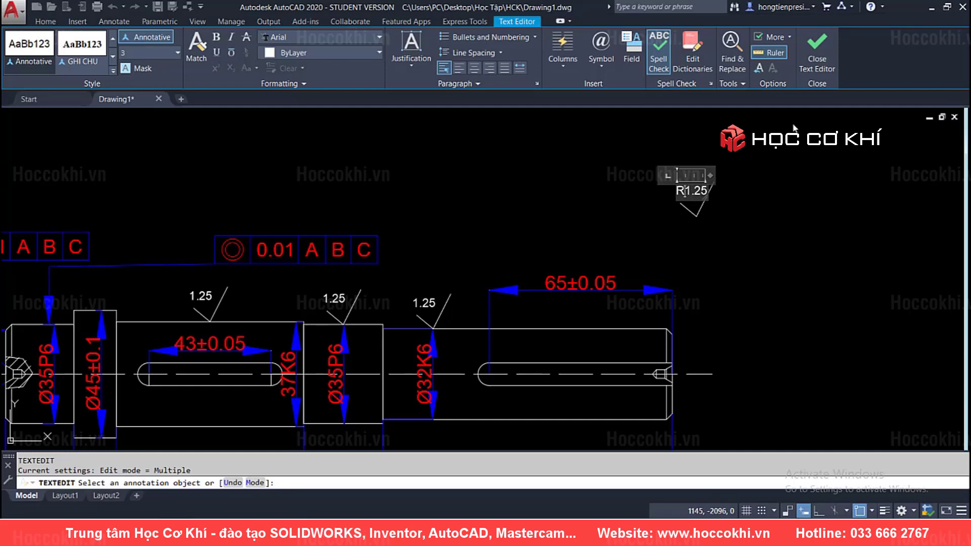
key("alt+Tab")
key("alt+Tab")
left_click(800, 47)
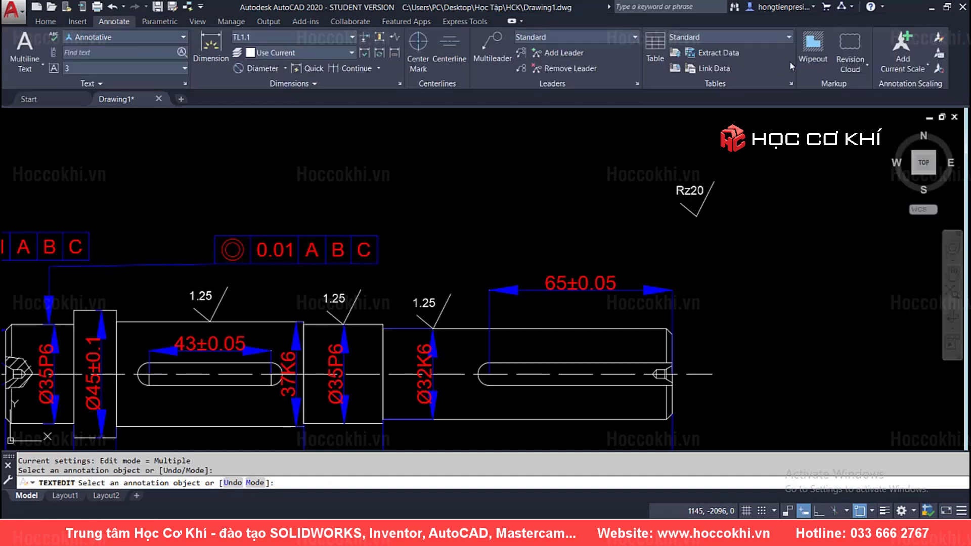
key("Escape")
scroll(706, 179, "down", 5)
key("Escape")
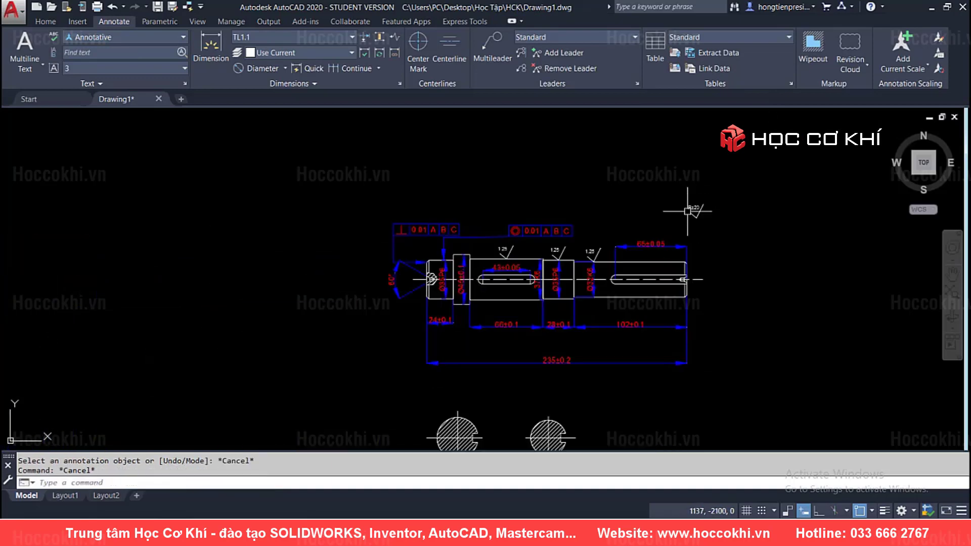
key("alt+Tab")
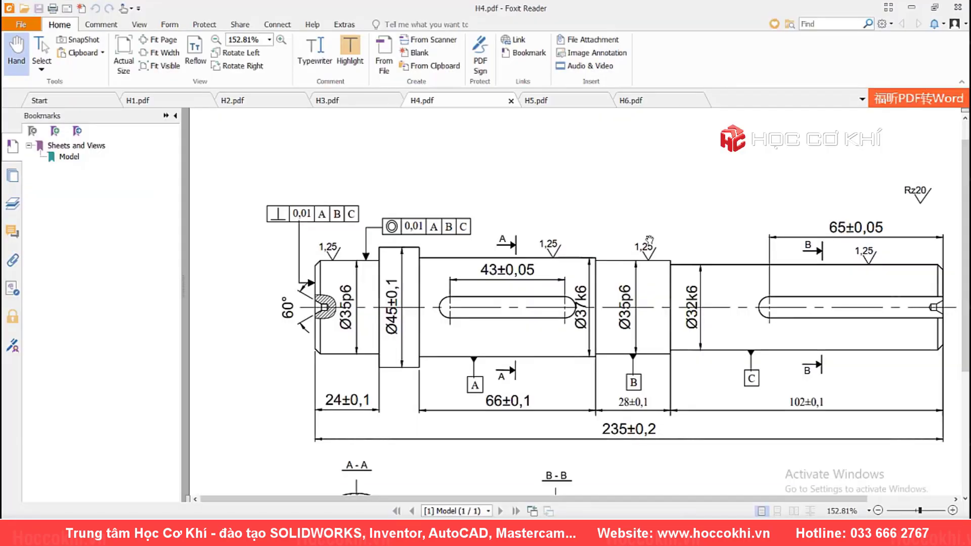
- Create a datum A identifier frame beneath the first shaft section using TOL
key("alt+Tab")
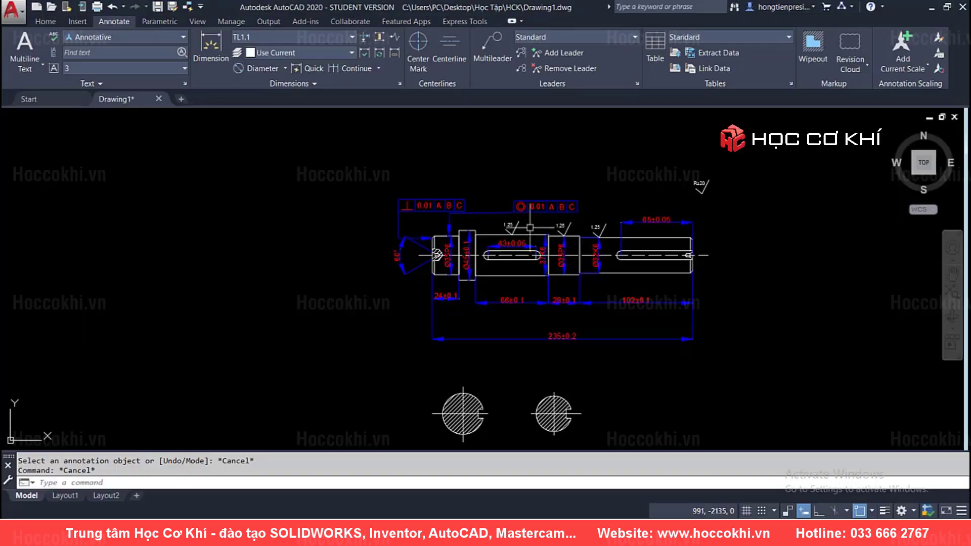
scroll(534, 286, "up", 2)
scroll(501, 264, "up", 2)
key("alt+Tab")
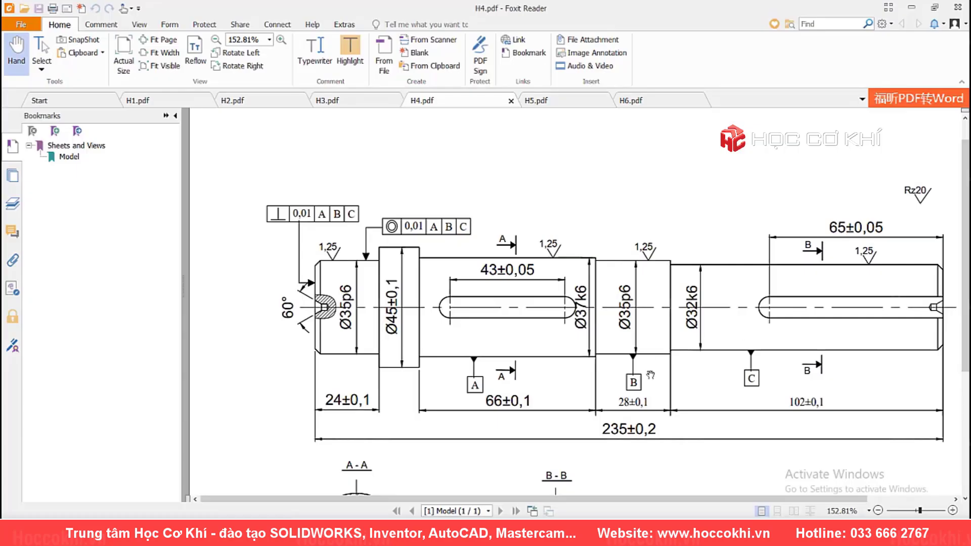
key("alt+Tab")
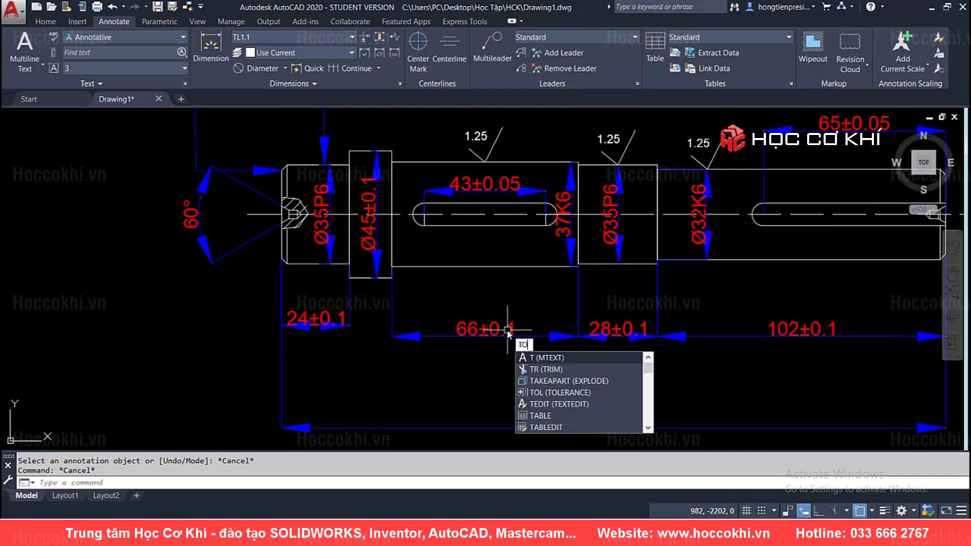
type("OL")
key("Return")
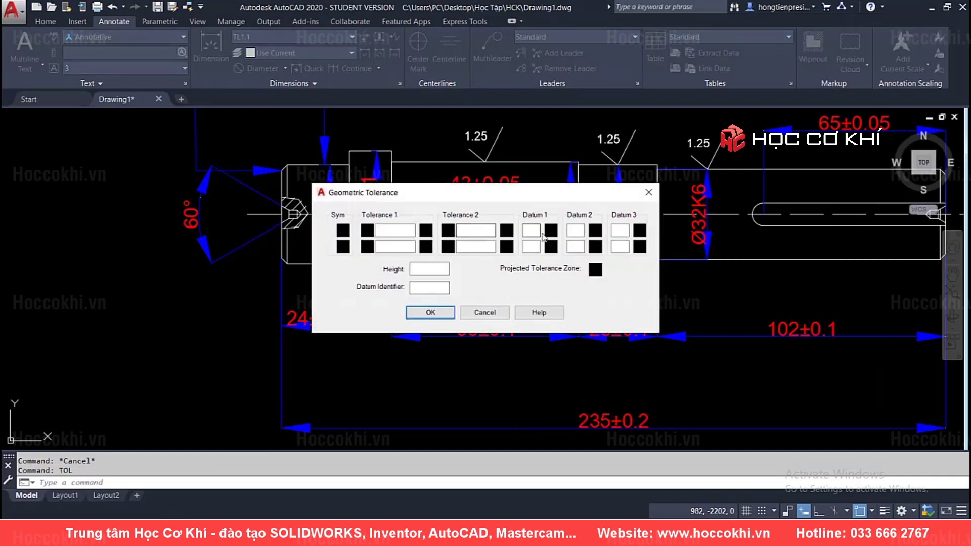
type("A")
left_click(440, 313)
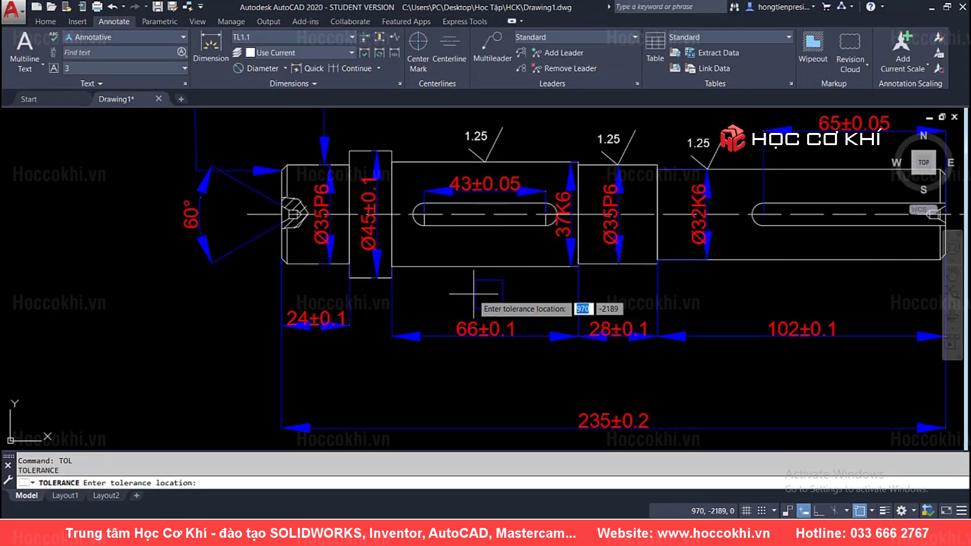
key("Escape")
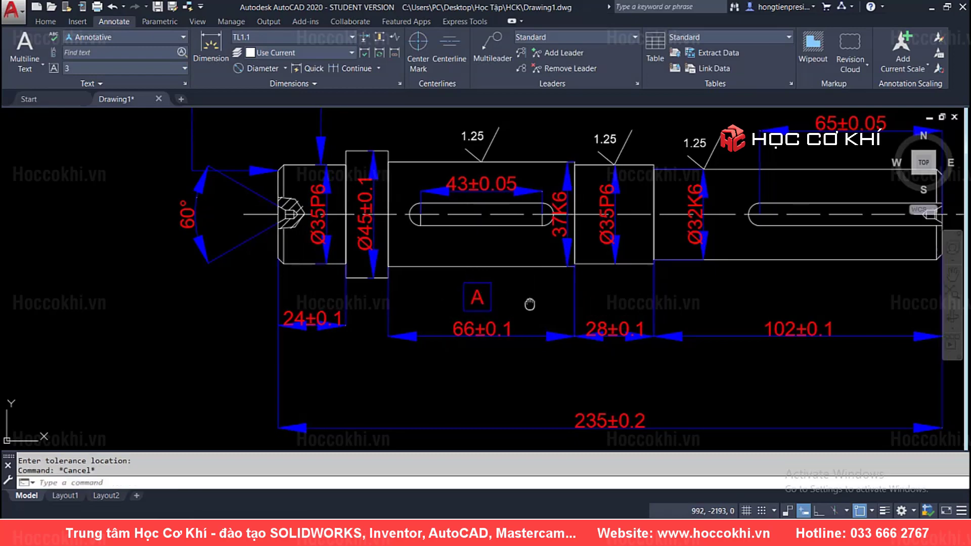
- Copy the datum A frame under the Ø35P6 section
middle_click_drag(508, 293, 432, 290)
type("co")
key("Return")
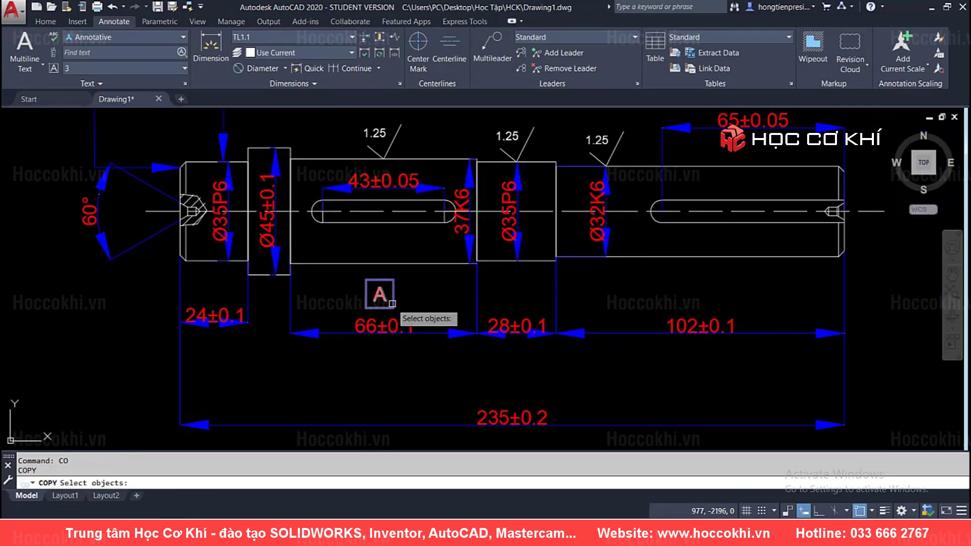
left_click(379, 295)
key("Return")
left_click(380, 295)
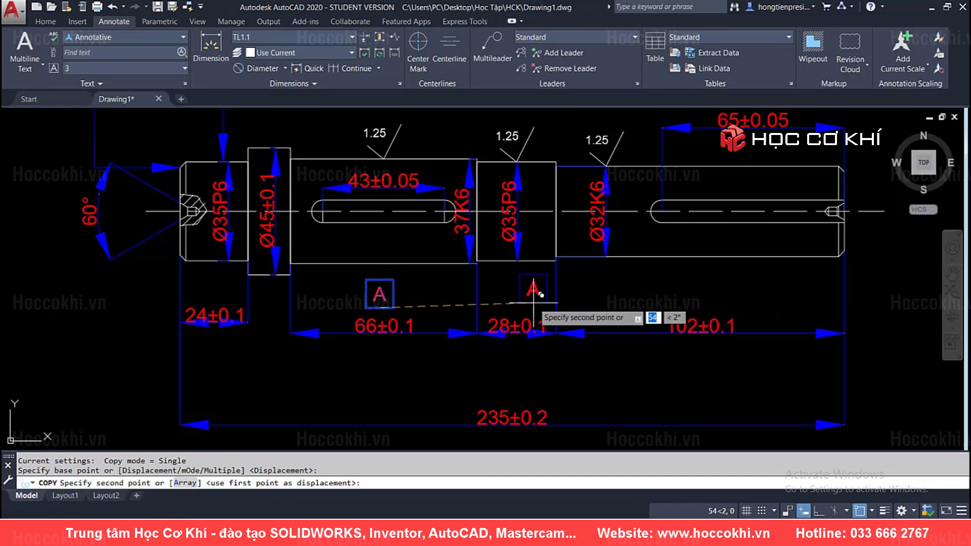
key("alt+Tab")
key("alt+Tab")
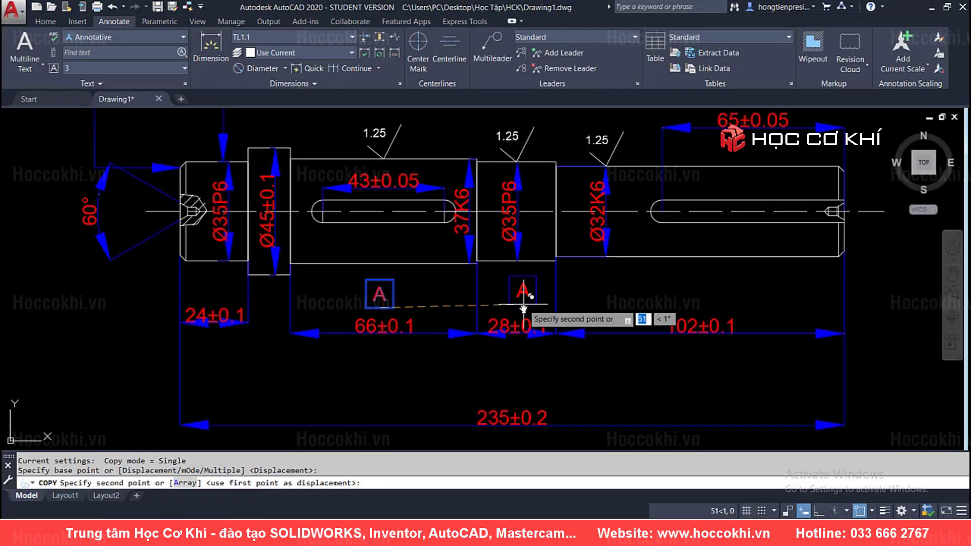
left_click(519, 293)
- Copy the frame again under the Ø32K6 section
key("Return")
left_click(519, 292)
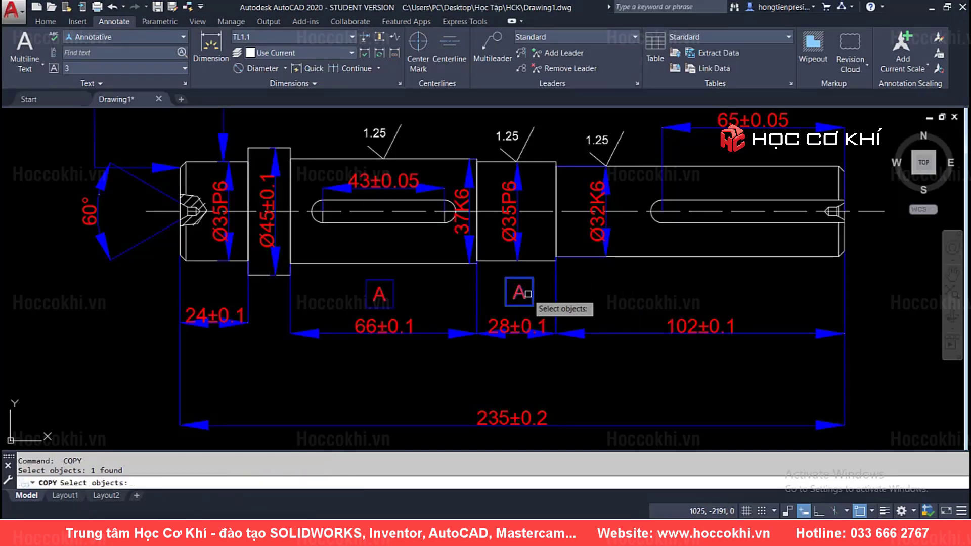
key("Return")
left_click(506, 306)
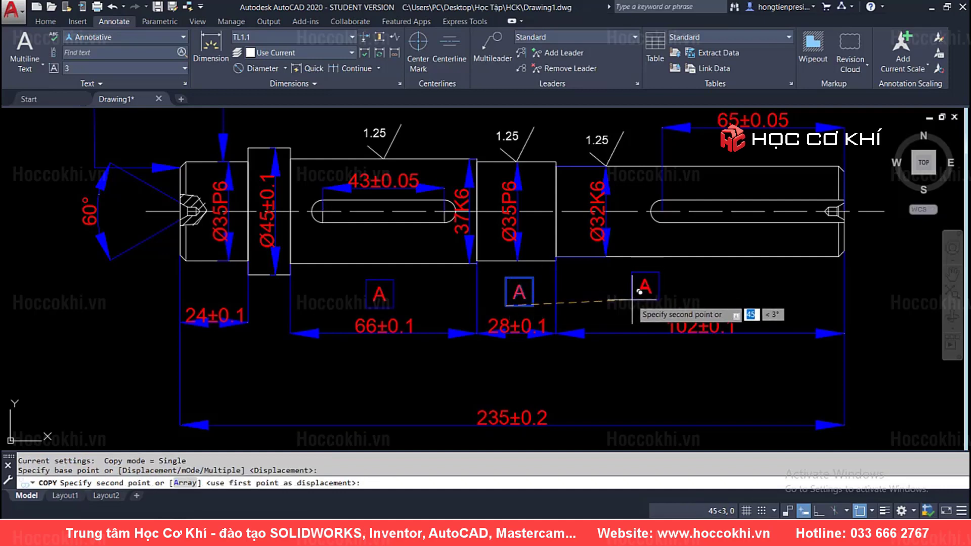
left_click(632, 300)
- Change the middle frame's datum letter to B and the right frame's to C
double_click(520, 292)
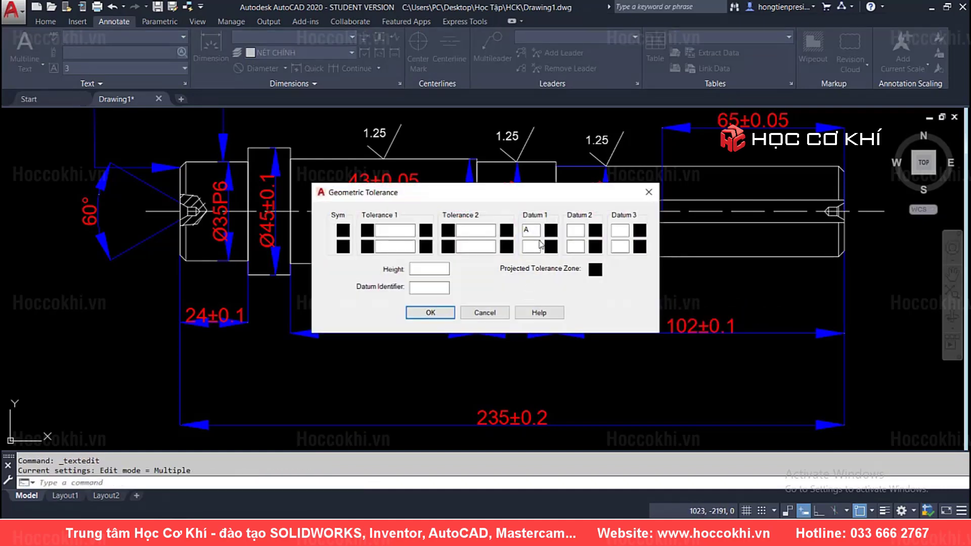
left_click(453, 313)
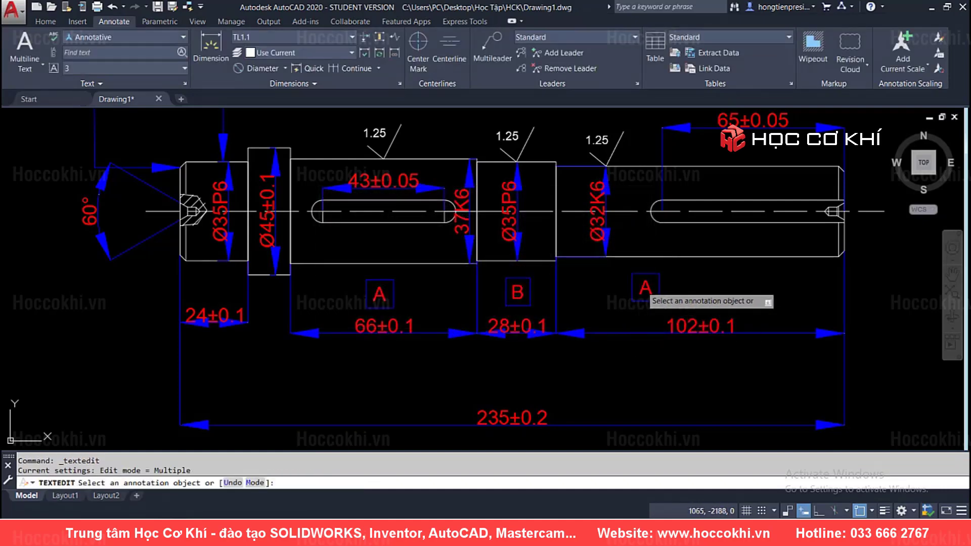
left_click(646, 292)
key("Return")
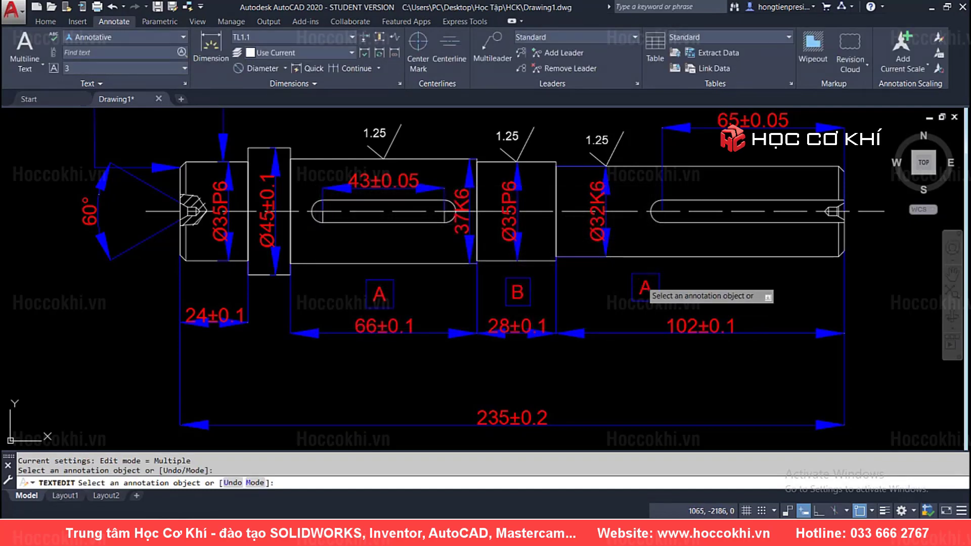
left_click(642, 280)
left_click(508, 231)
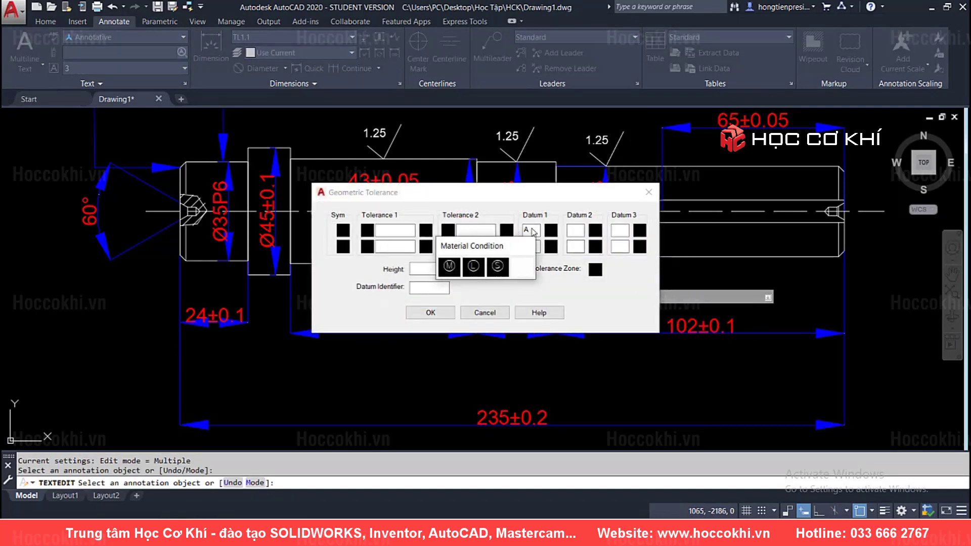
left_click(506, 222)
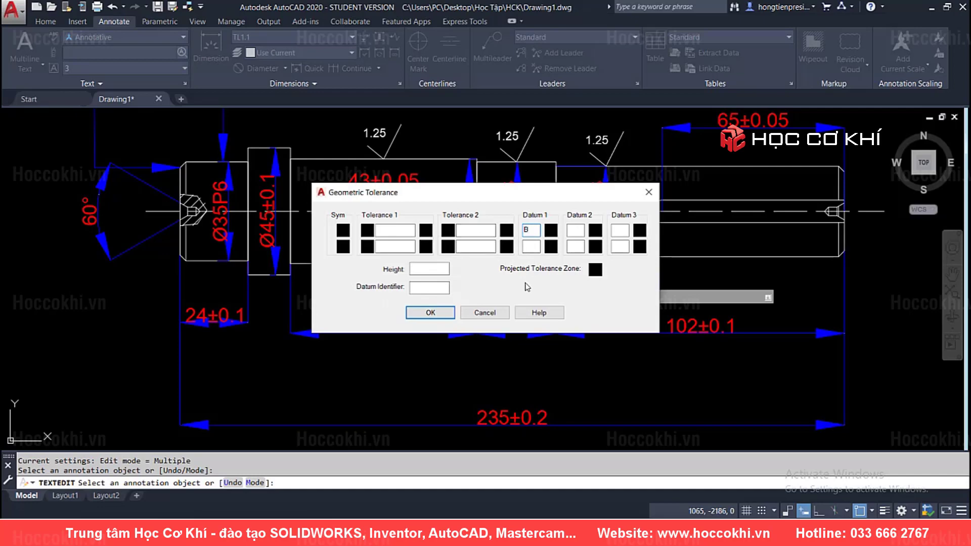
left_click(430, 313)
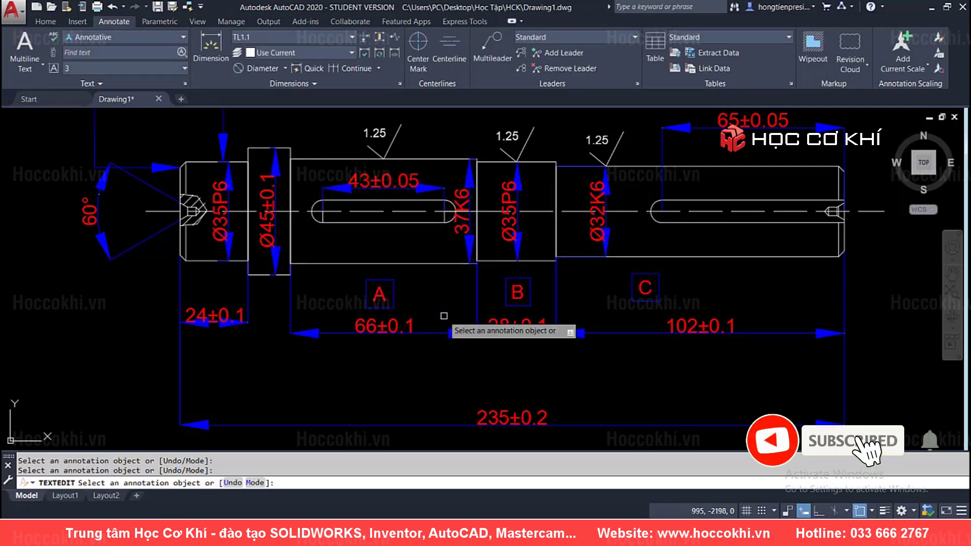
key("Escape")
- Draw a leader from the shaft edge midpoint above the 66±0.1 dimension
scroll(411, 290, "up", 2)
key("Escape")
key("Escape")
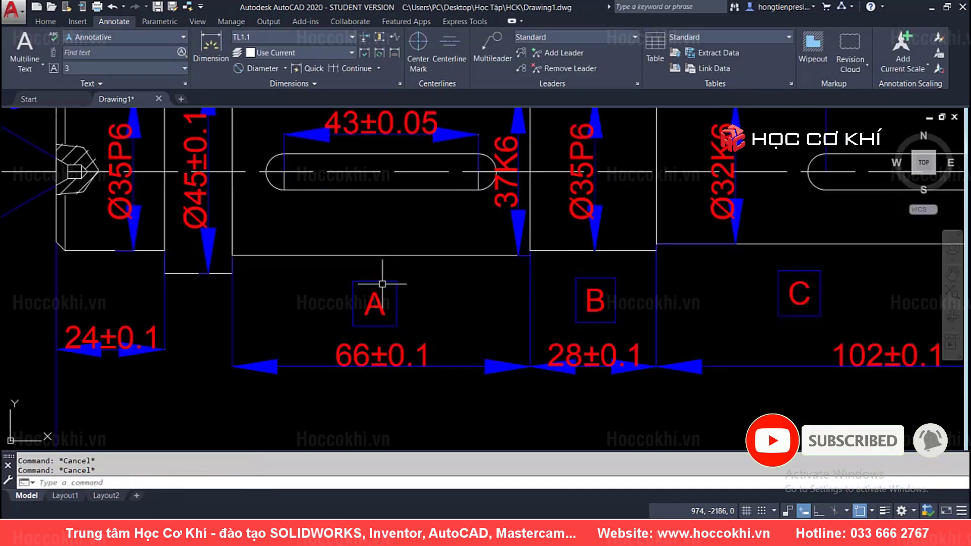
type("LE")
key("Return")
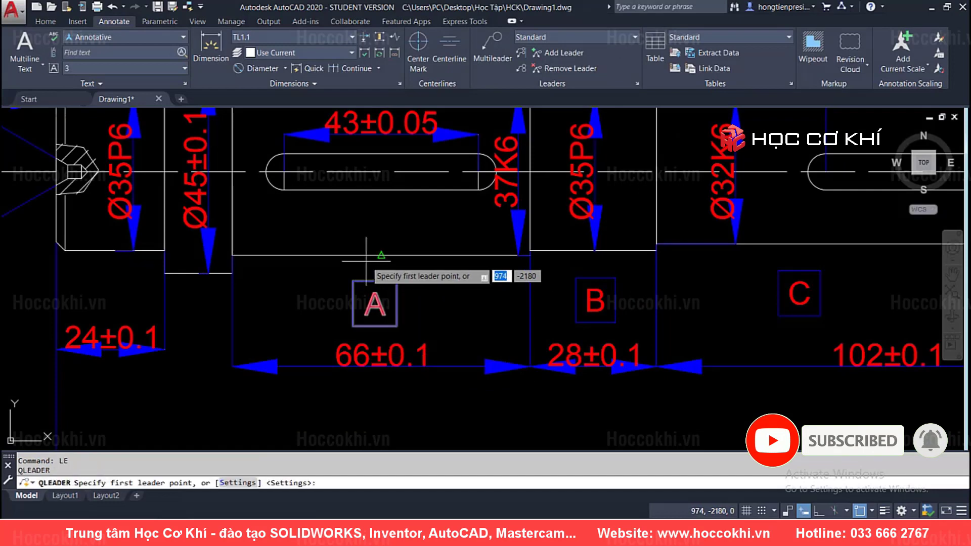
left_click(382, 255)
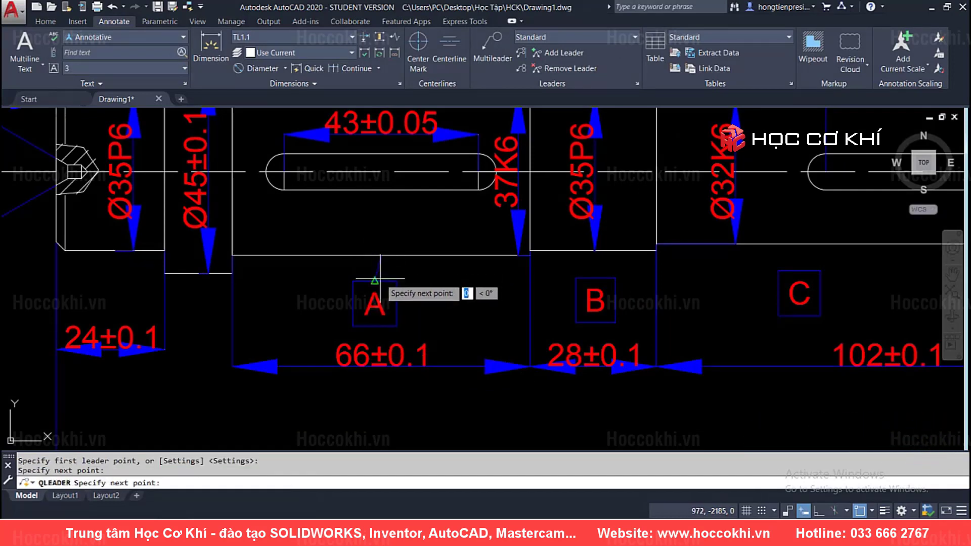
key("Escape")
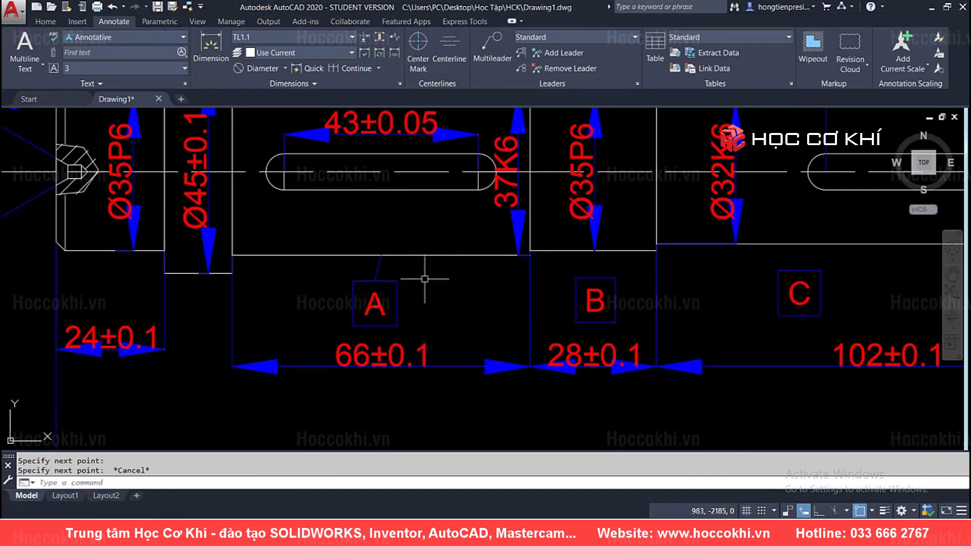
left_click(375, 280)
left_click(375, 281)
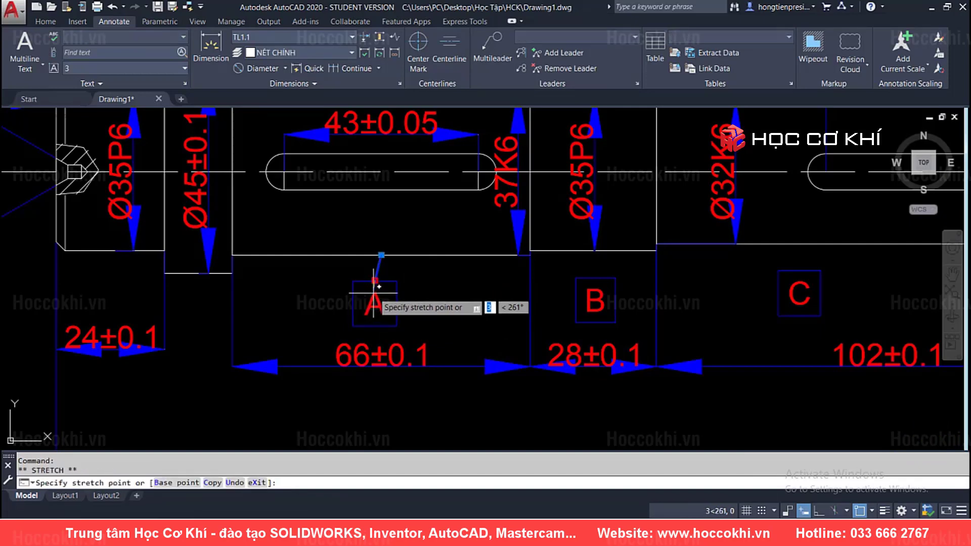
key("Escape")
- Move datum box A beside the leader's lower end
left_click(378, 319)
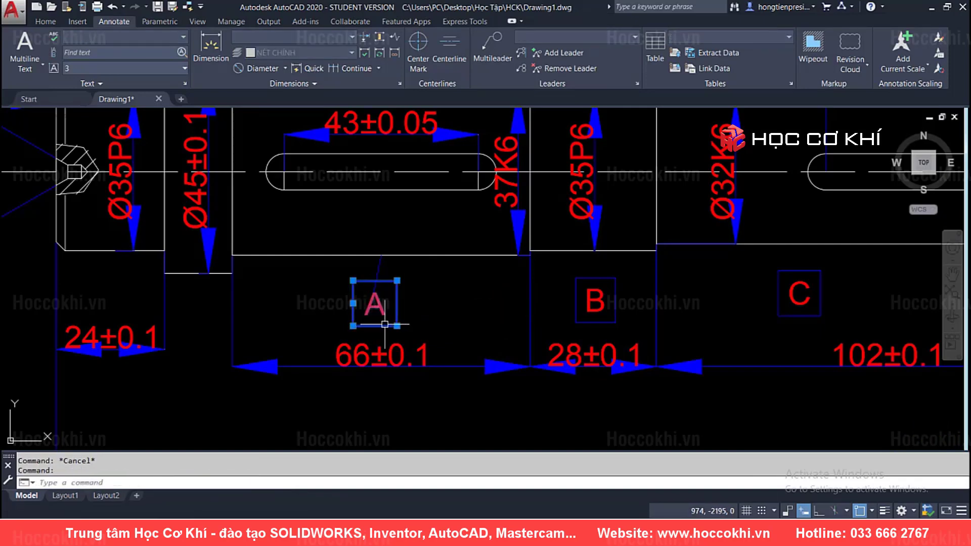
type("M")
key("Return")
left_click(419, 314)
left_click(333, 284)
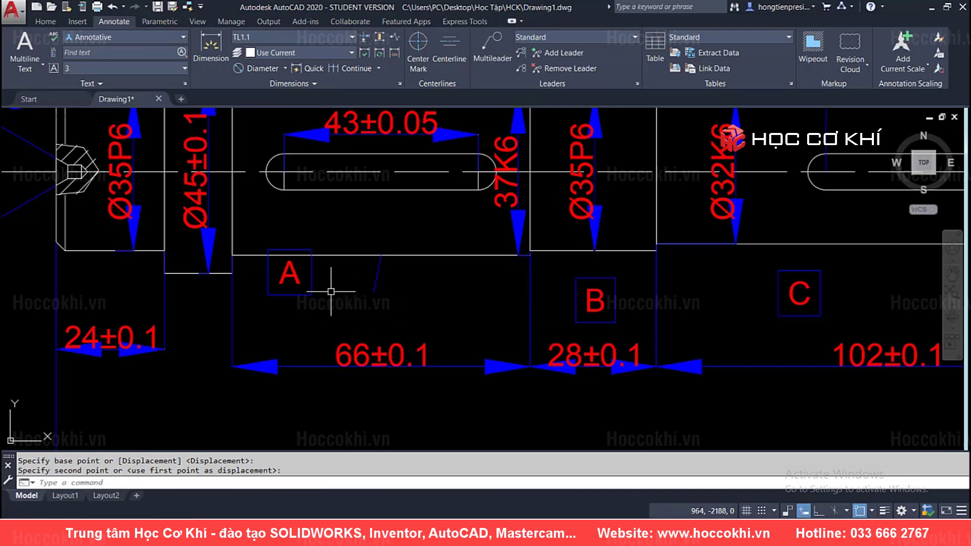
left_click_drag(304, 282, 351, 327)
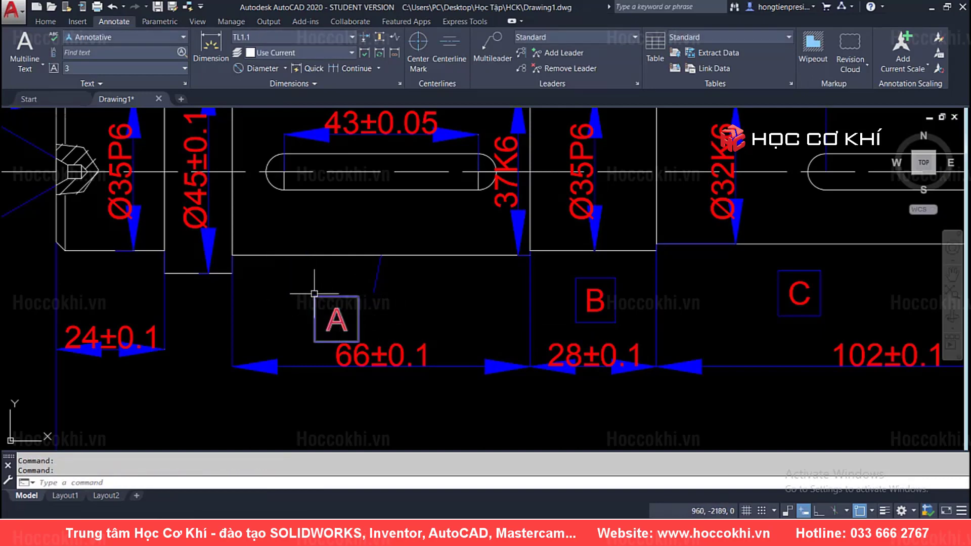
left_click(374, 293)
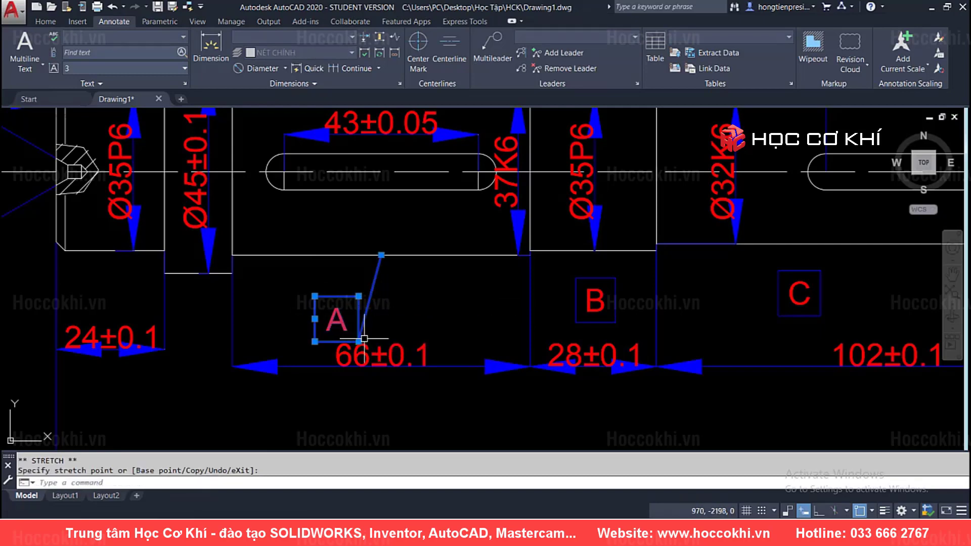
key("Escape")
- Stretch the leader's lower end down past datum box A
scroll(384, 258, "up", 2)
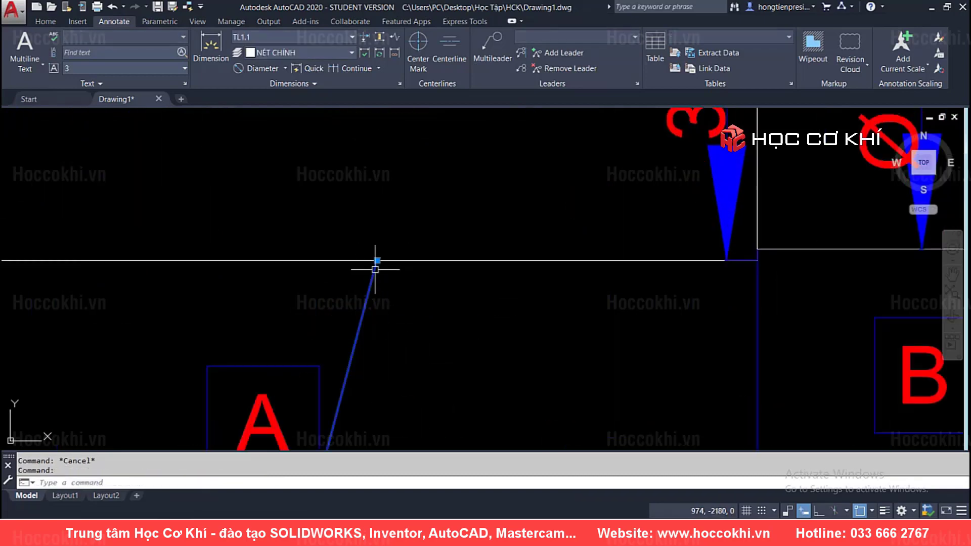
scroll(399, 261, "down", 2)
left_click(390, 365)
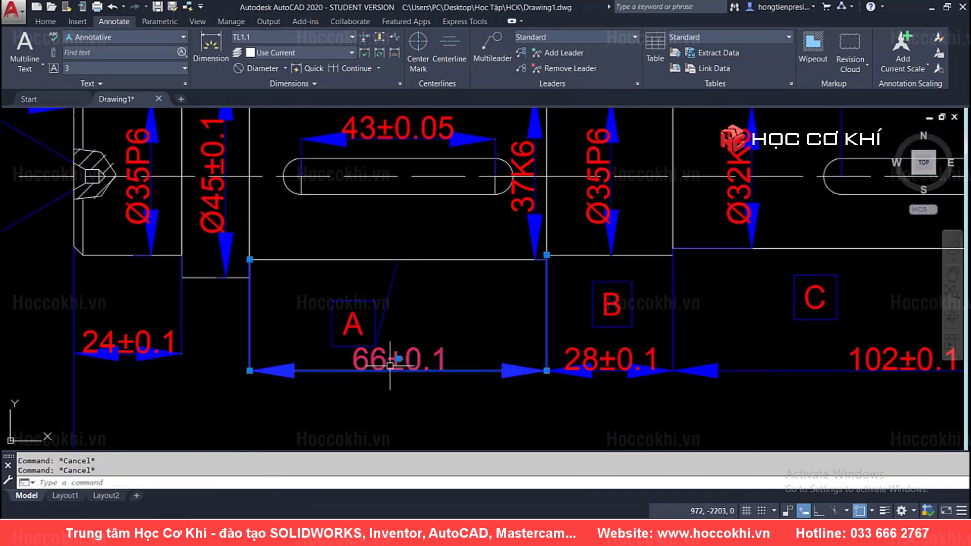
left_click(377, 311)
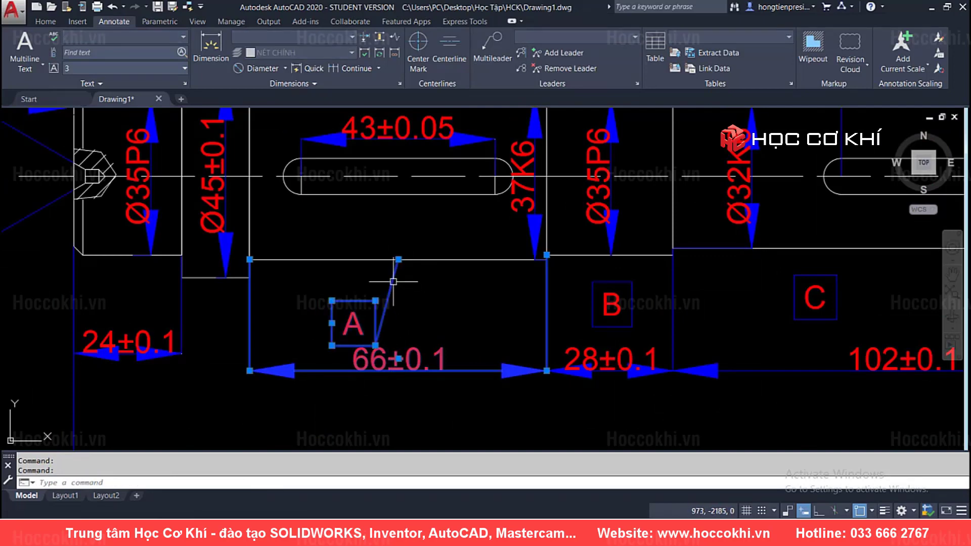
key("Escape")
left_click(399, 273)
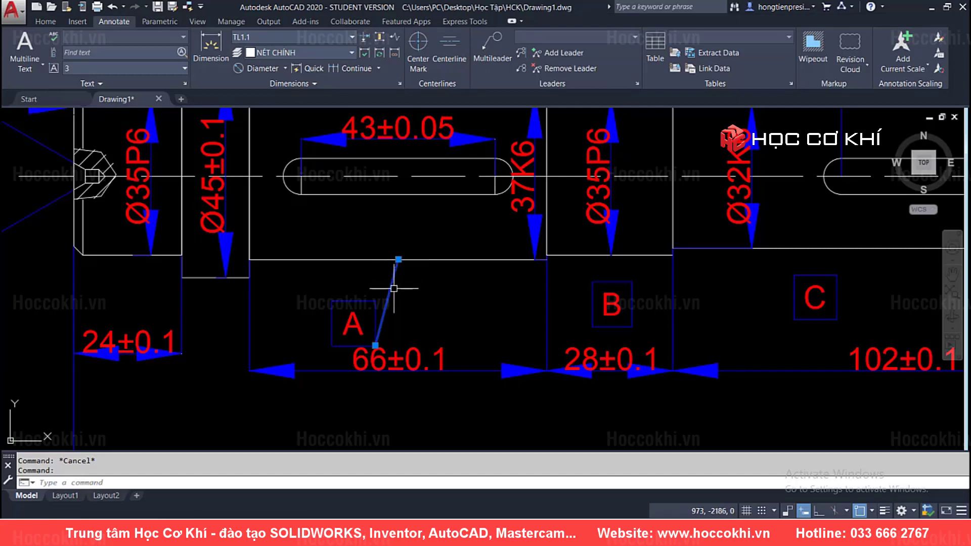
left_click(375, 345)
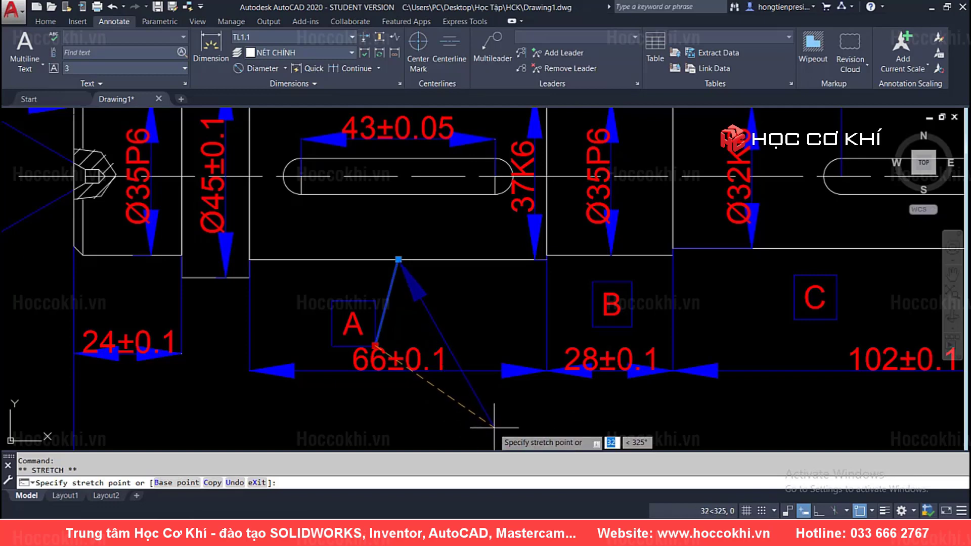
left_click(475, 424)
middle_click_drag(491, 378, 505, 316)
- Undo the accidental drag of box A and abandon a Move attempt on it
left_click(368, 262)
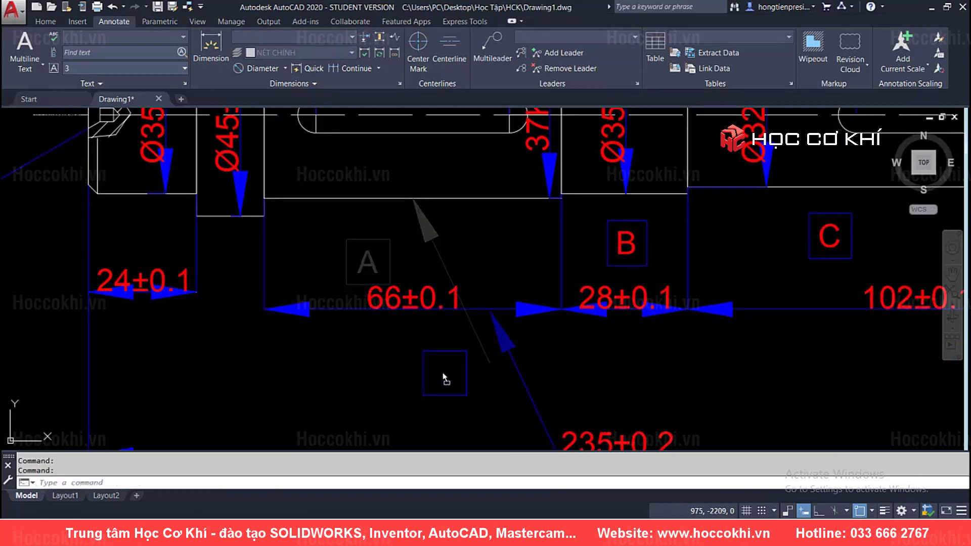
left_click_drag(447, 377, 418, 366)
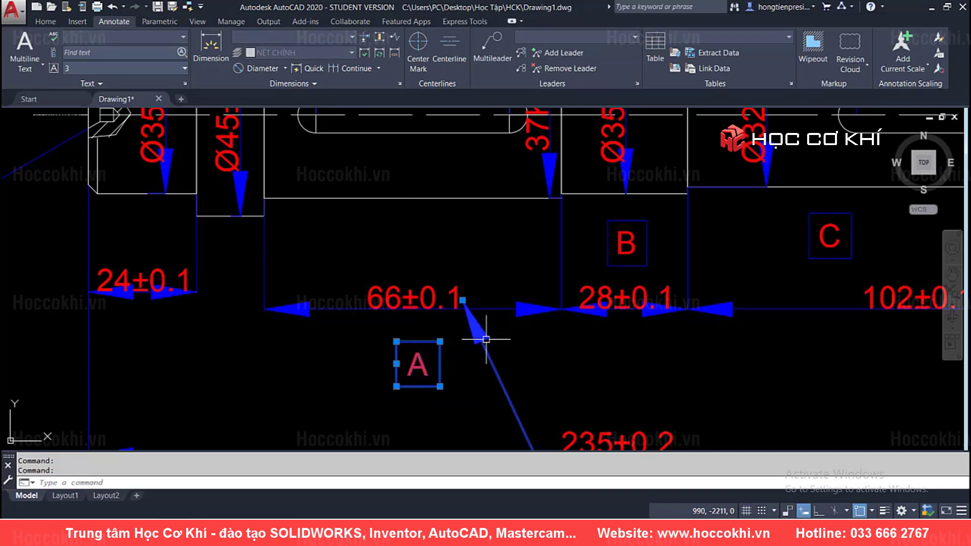
key("ctrl+z")
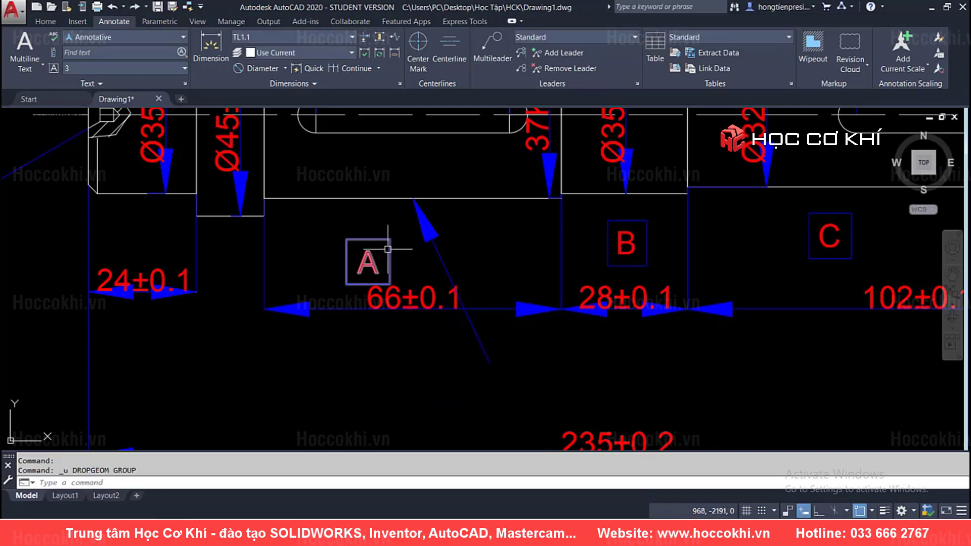
type("M")
key("Return")
left_click(388, 248)
key("Return")
left_click(390, 240)
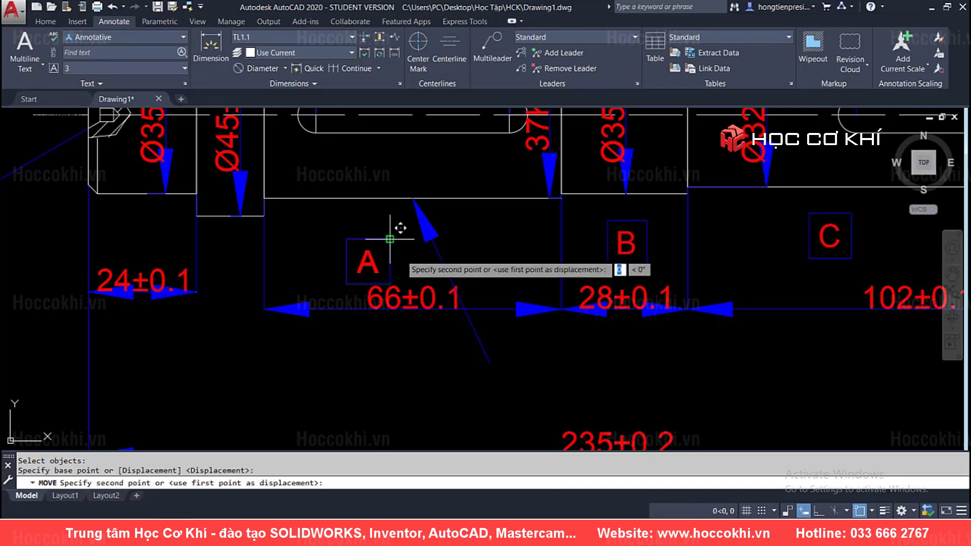
key("Escape")
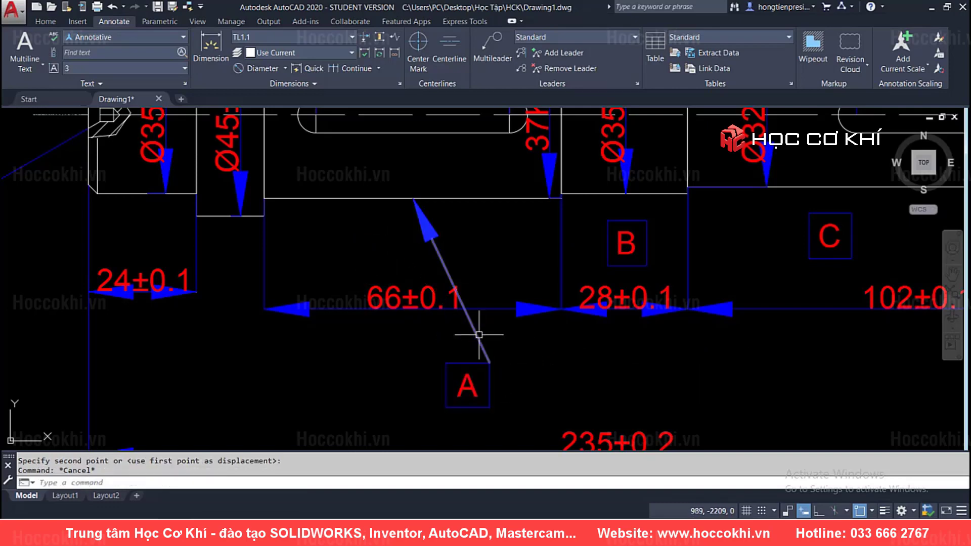
- Inspect the box A leader's properties, then clear the selection
scroll(455, 244, "down", 2)
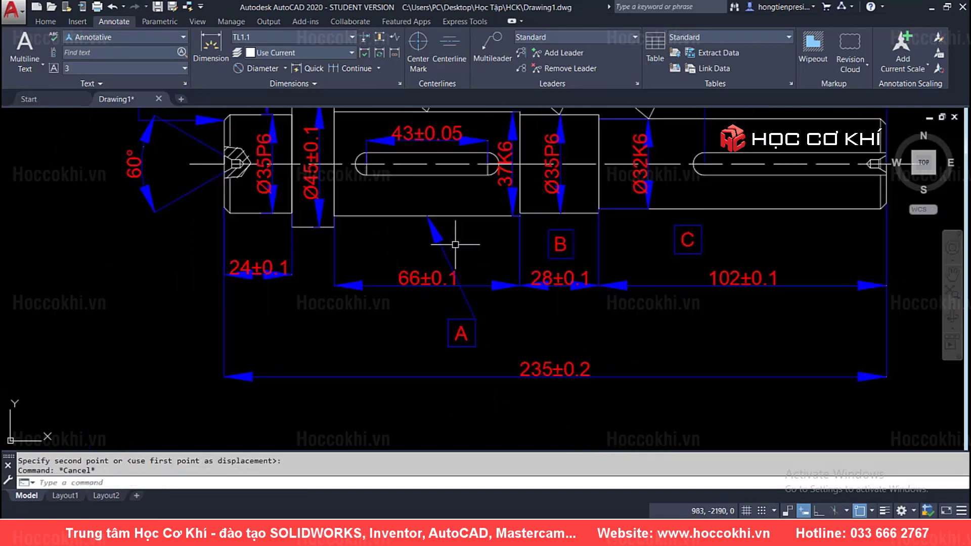
scroll(443, 223, "up", 2)
left_click(438, 244)
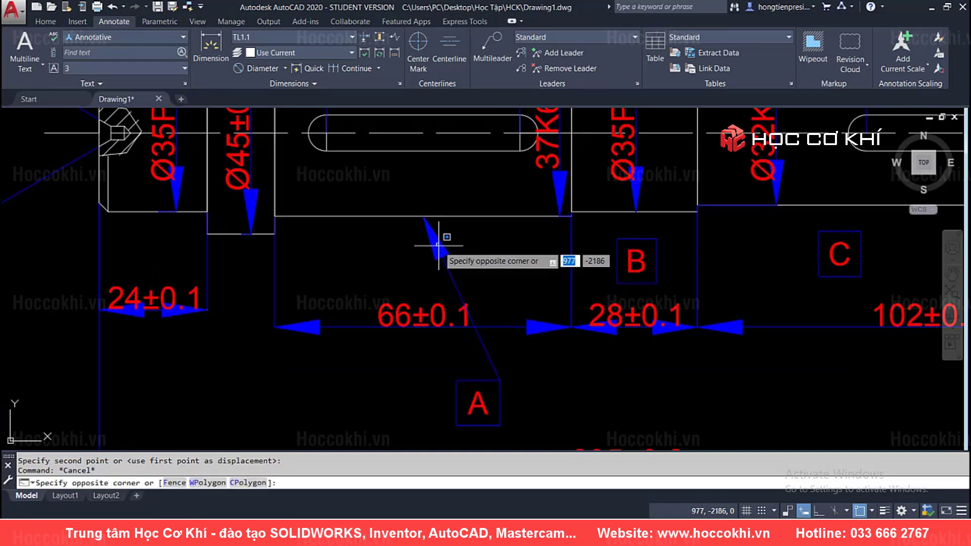
left_click(438, 246)
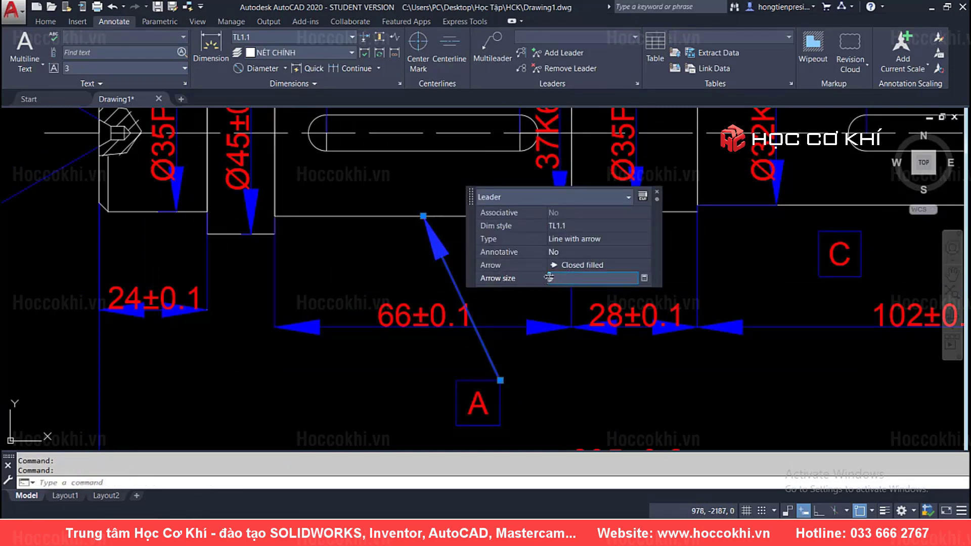
type("5")
left_click(658, 196)
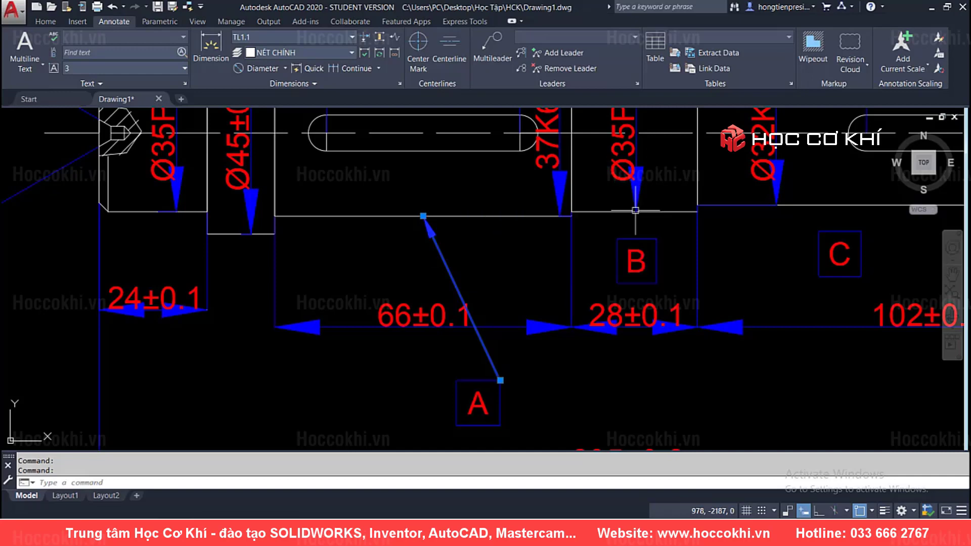
key("Escape")
left_click(488, 397)
key("Escape")
- Grip-move box A above the 66±0.1 dimension and stretch the leader end to its corner
left_click(492, 399)
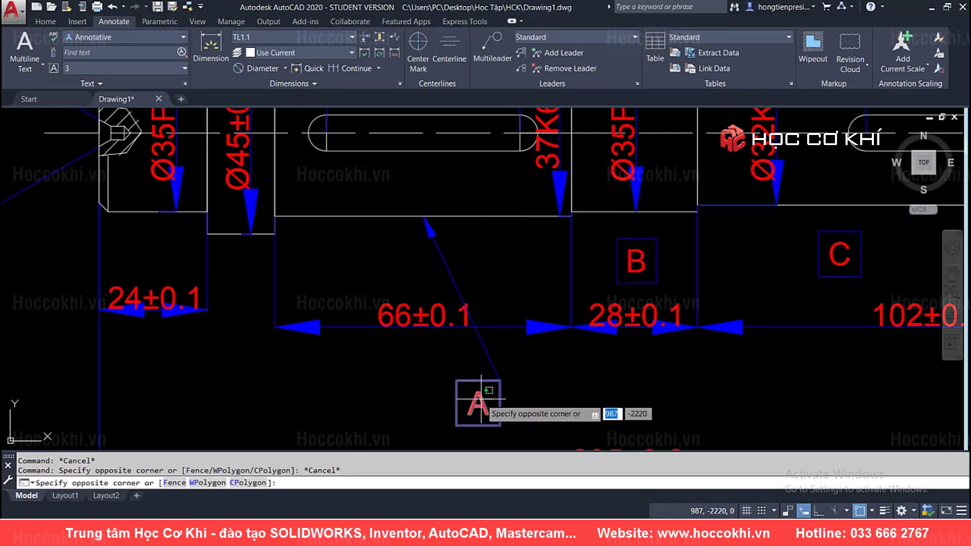
left_click(454, 427)
left_click(500, 380)
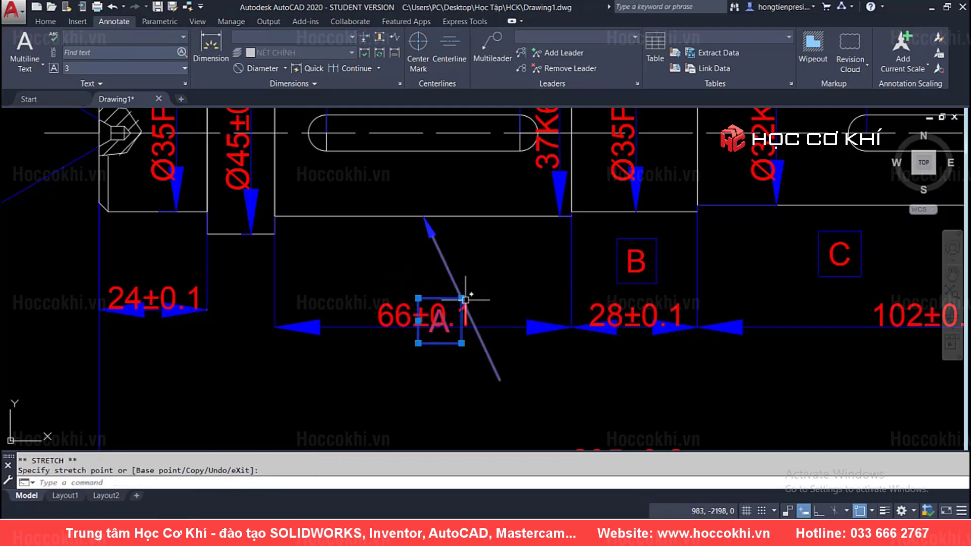
left_click(371, 265)
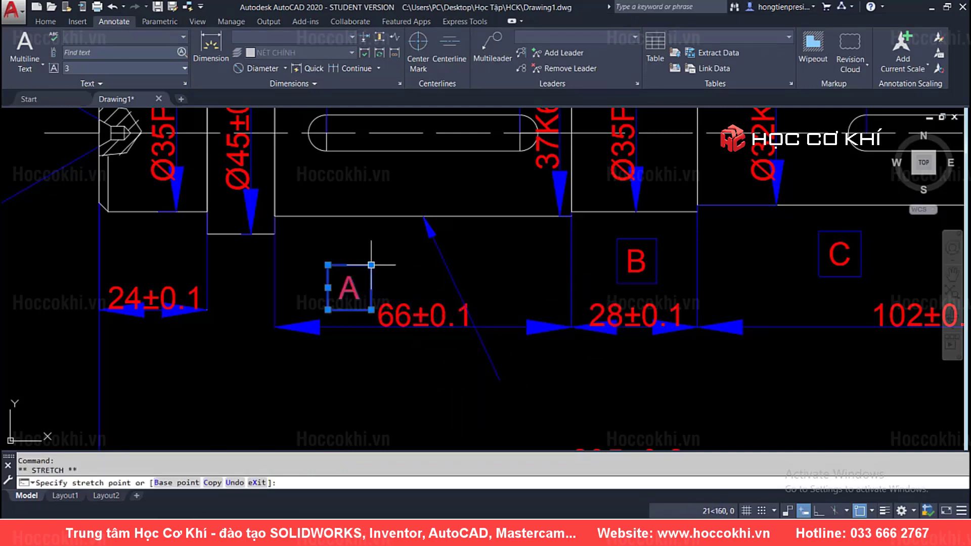
left_click(499, 375)
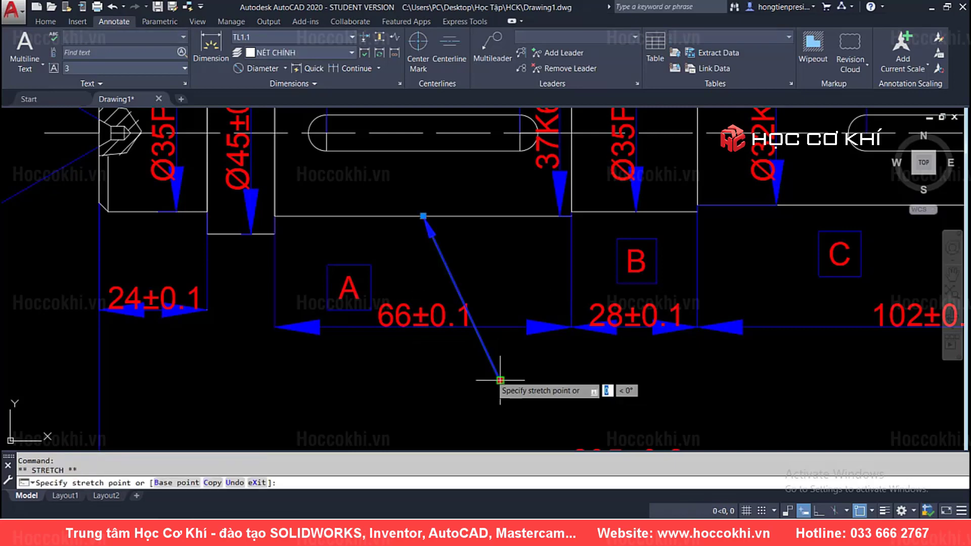
left_click(374, 274)
key("Escape")
key("Escape")
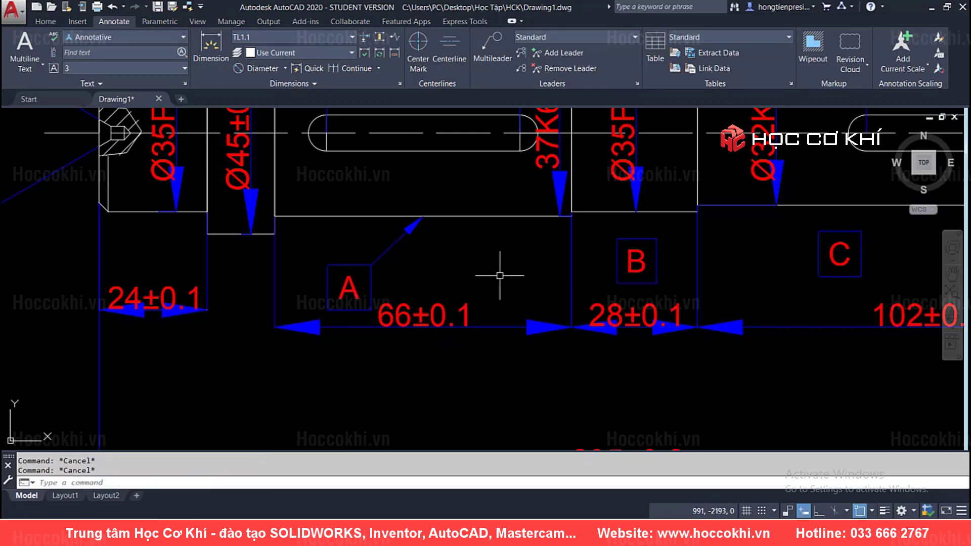
middle_click_drag(438, 265, 373, 261)
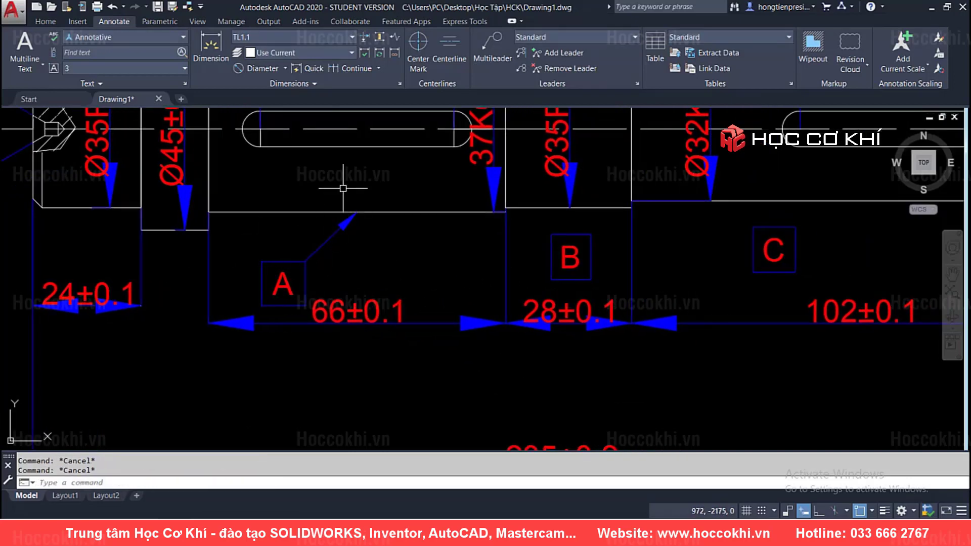
middle_click_drag(343, 188, 276, 245)
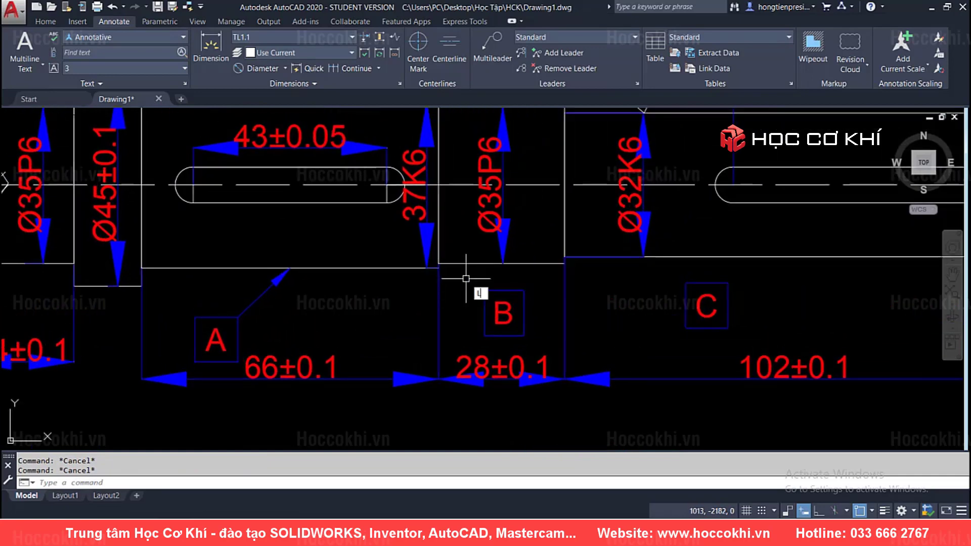
- Draw a text-less quick leader from the shaft's lower edge down to datum box B
type("e")
key("Return")
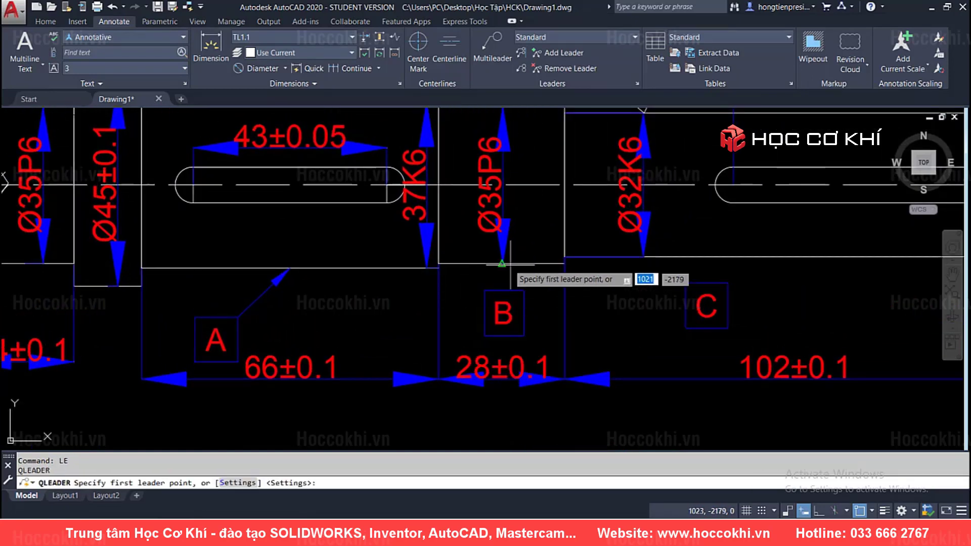
left_click(510, 264)
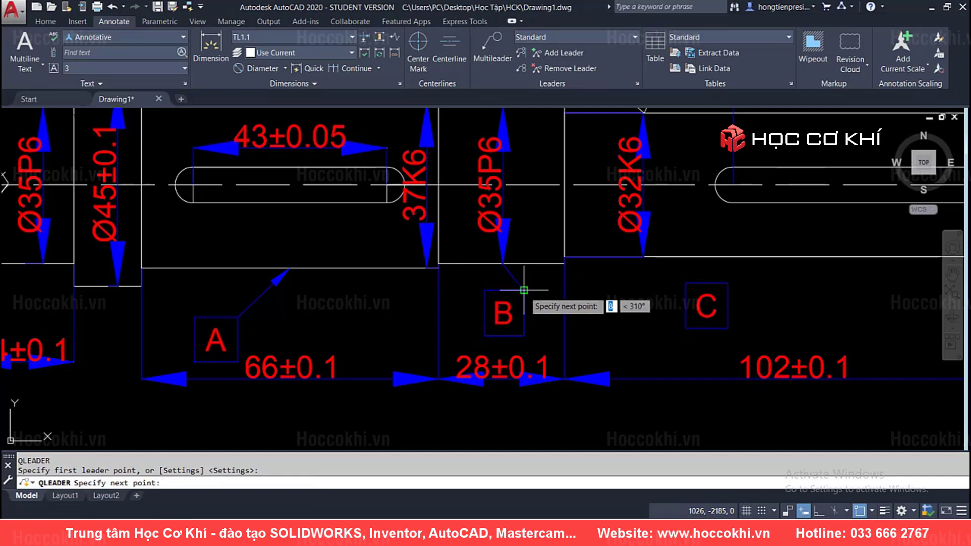
left_click(524, 290)
left_click(538, 302)
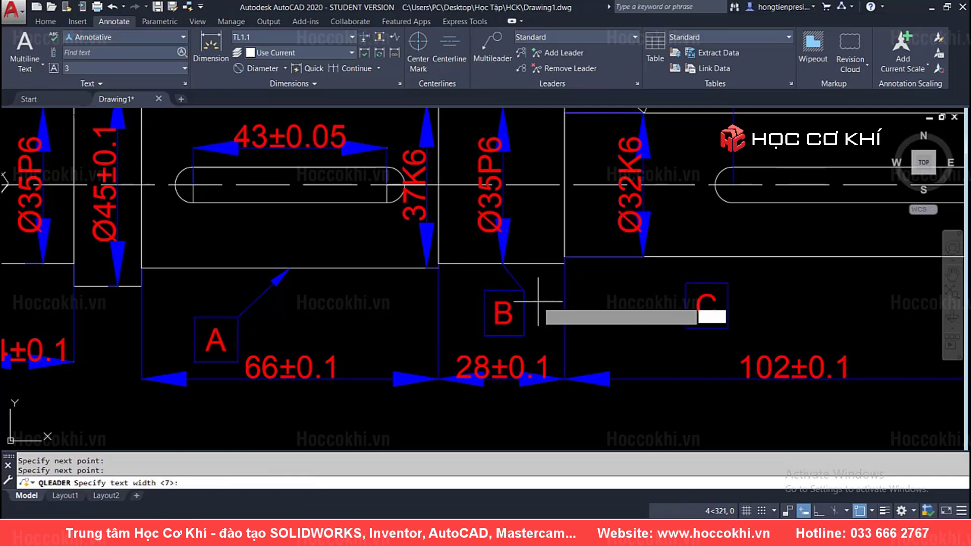
key("Return")
key("Escape")
- Check the new leader's properties and grip-move box B 5 units downward
left_click(508, 273)
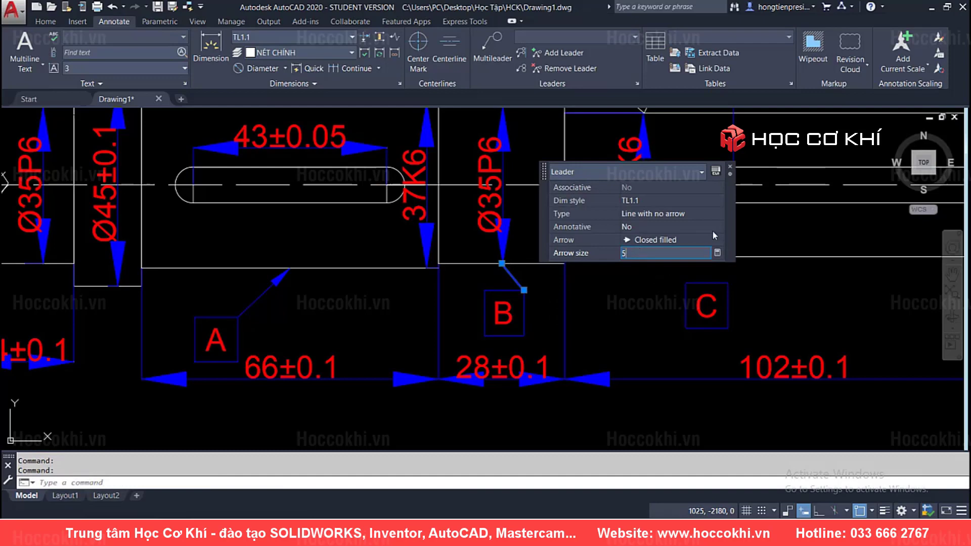
left_click(730, 167)
key("Escape")
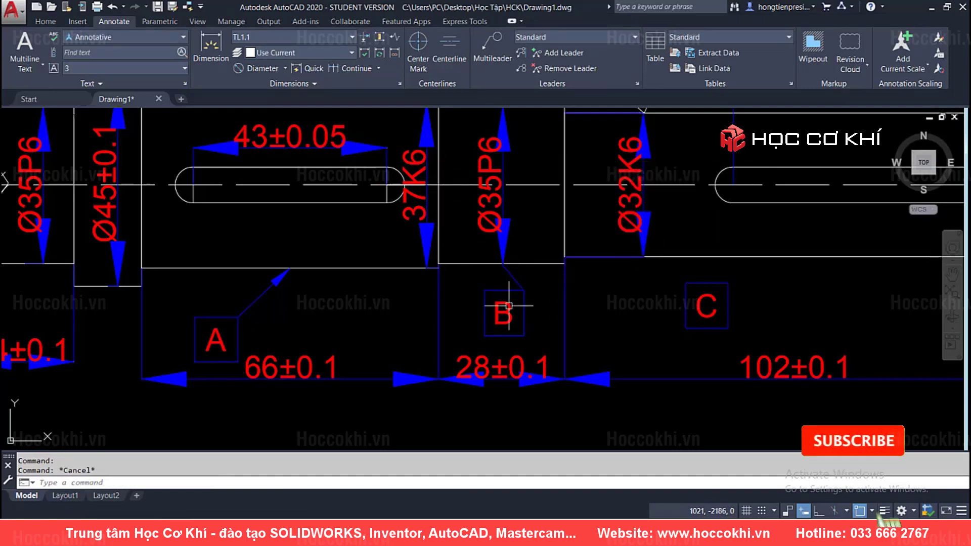
left_click(508, 306)
left_click(485, 335)
type("5")
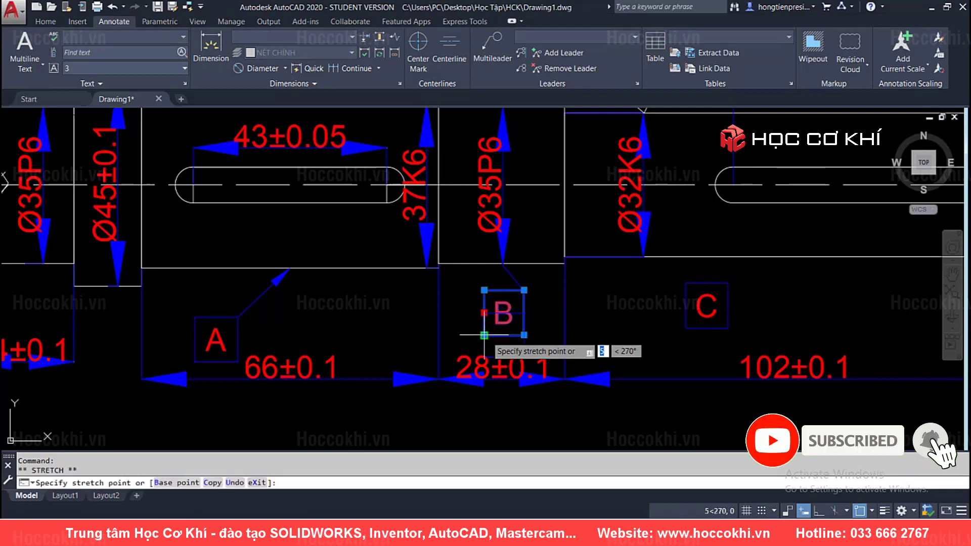
key("Return")
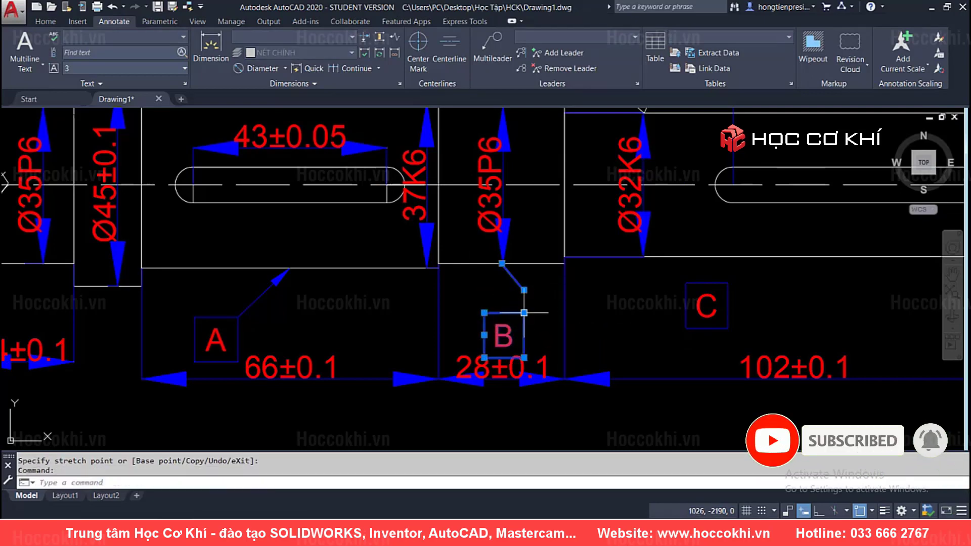
left_click(524, 290)
- Pan to datum box C and cancel an attempted move of it
key("Escape")
middle_click_drag(639, 310, 496, 297)
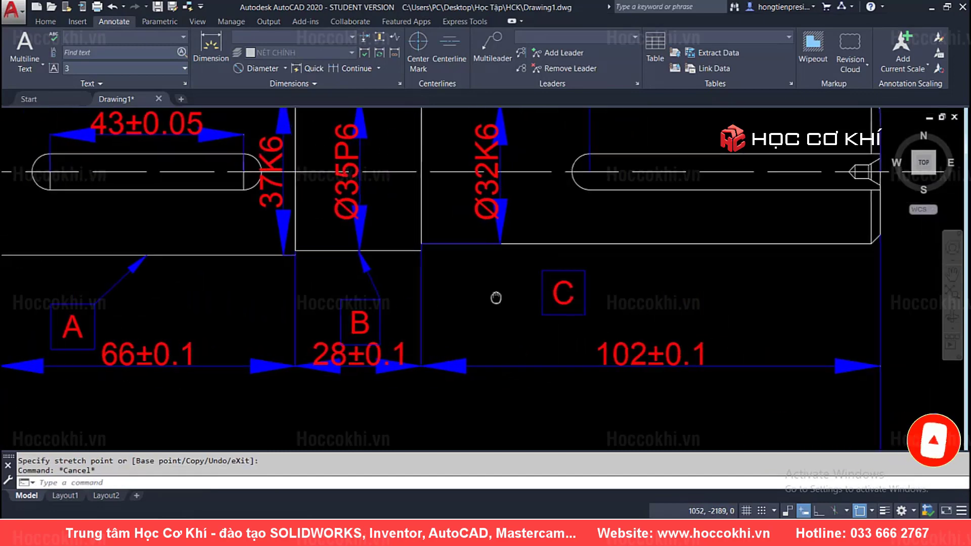
left_click(560, 289)
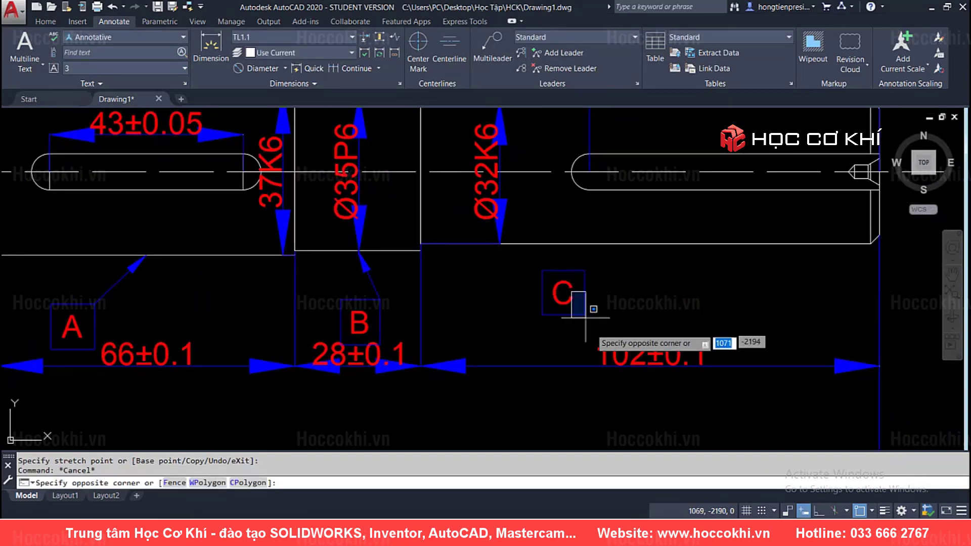
left_click(562, 290)
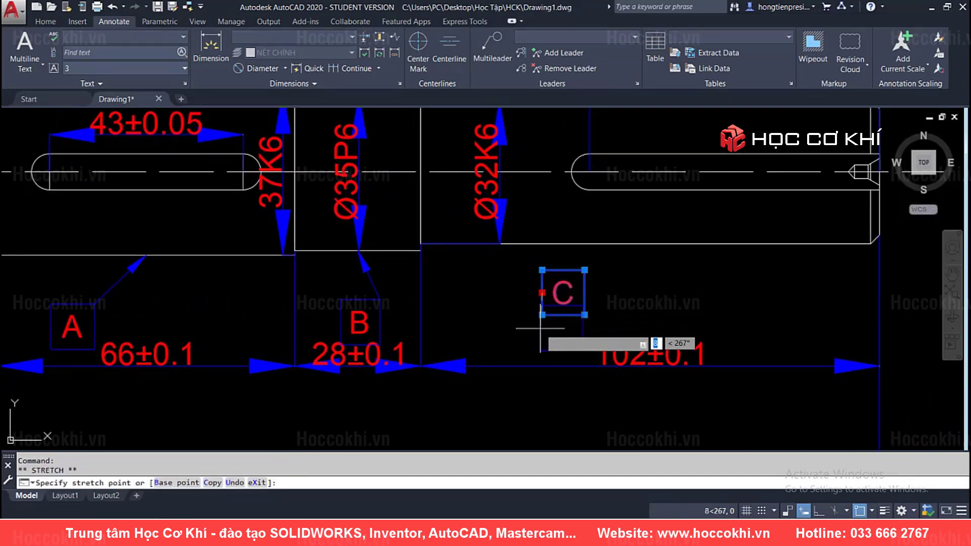
key("Escape")
key("Escape")
- Draw a text-less LE leader from the shaft's lower edge to datum box C
type("le")
key("Return")
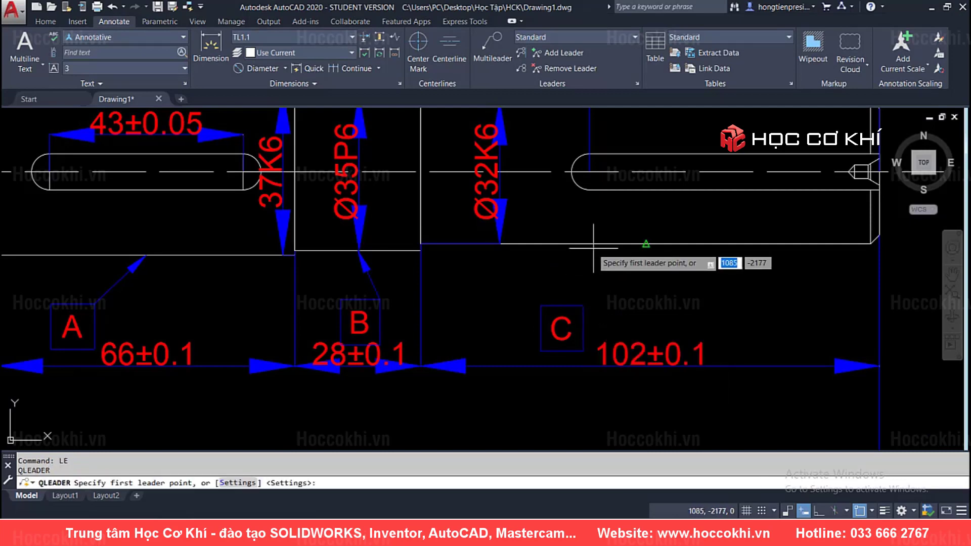
left_click(646, 245)
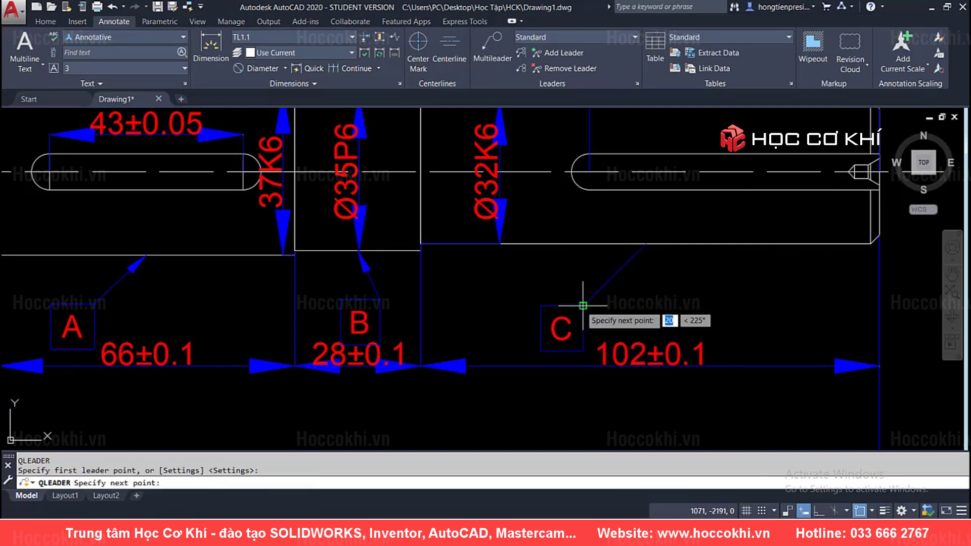
left_click(582, 306)
key("Return")
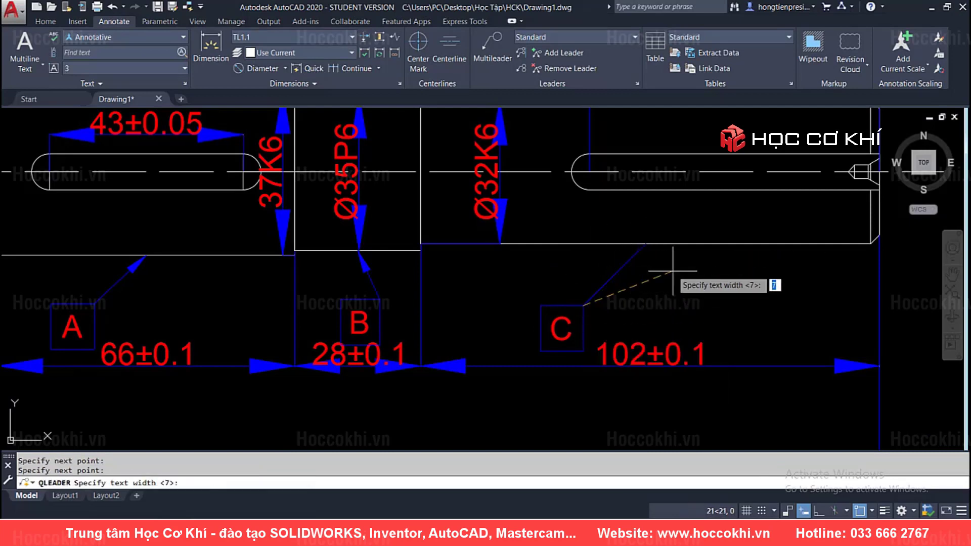
key("Escape")
- Set the box C leader's arrow size to 10
left_click(638, 251)
left_click(760, 232)
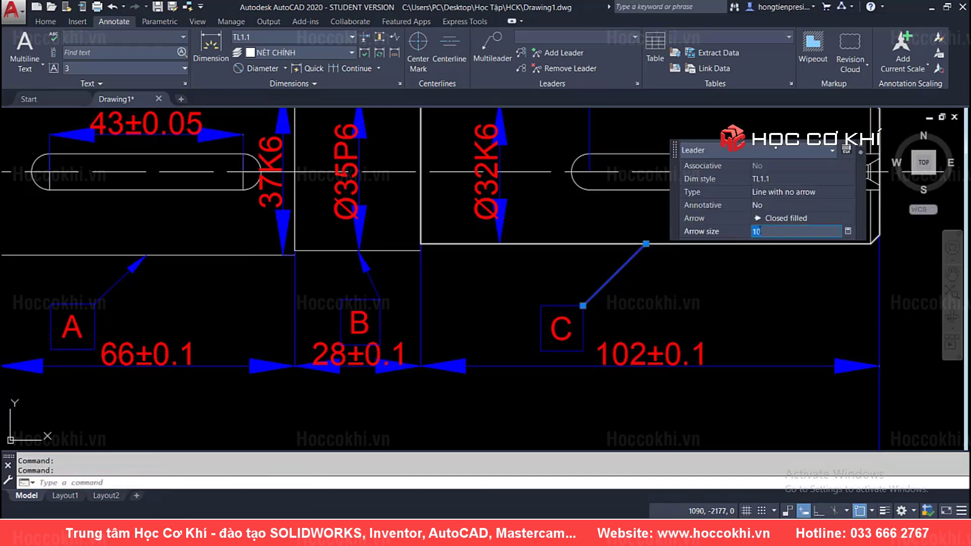
key("Return")
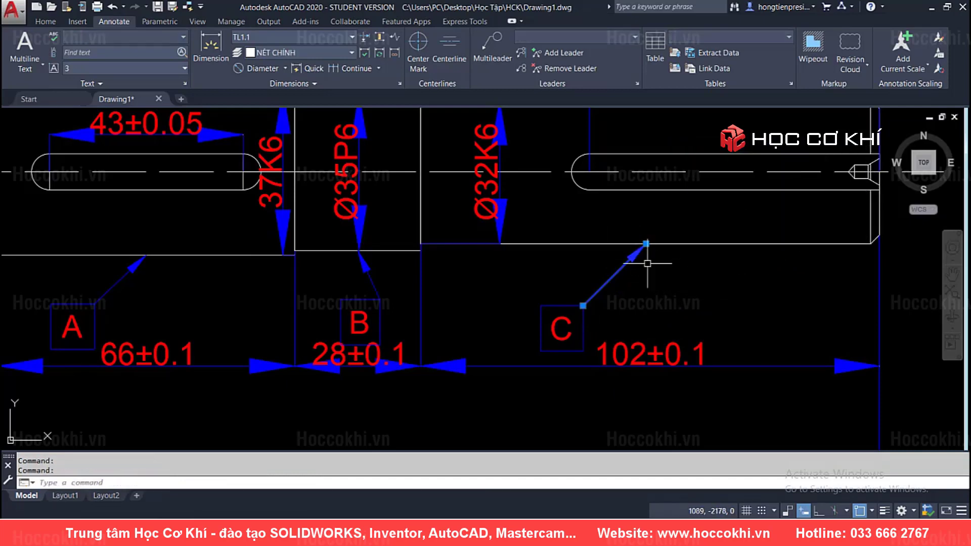
key("Escape")
key("Escape")
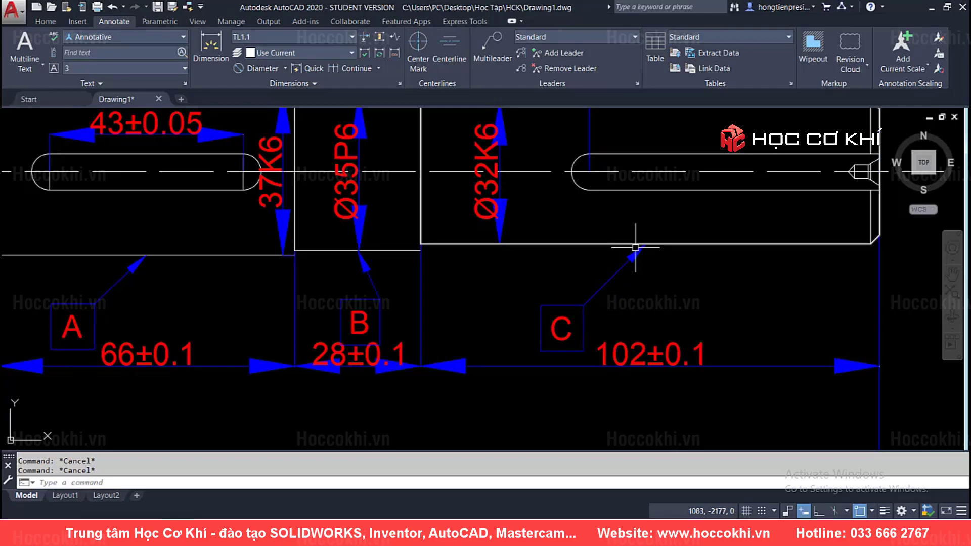
key("alt+Tab")
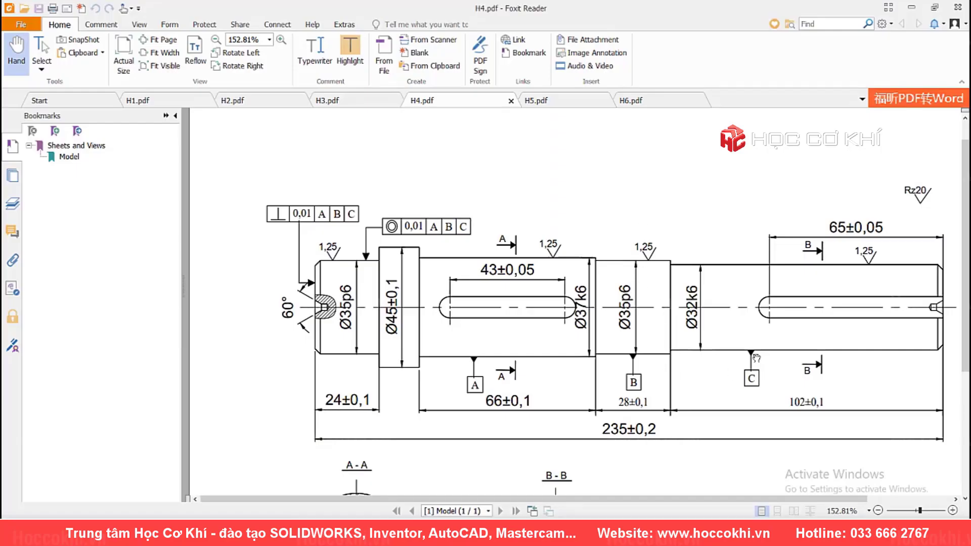
- Compare box C with the H4.pdf reference, zooming into datum B's filled triangle
key("alt+Tab")
left_click(580, 324)
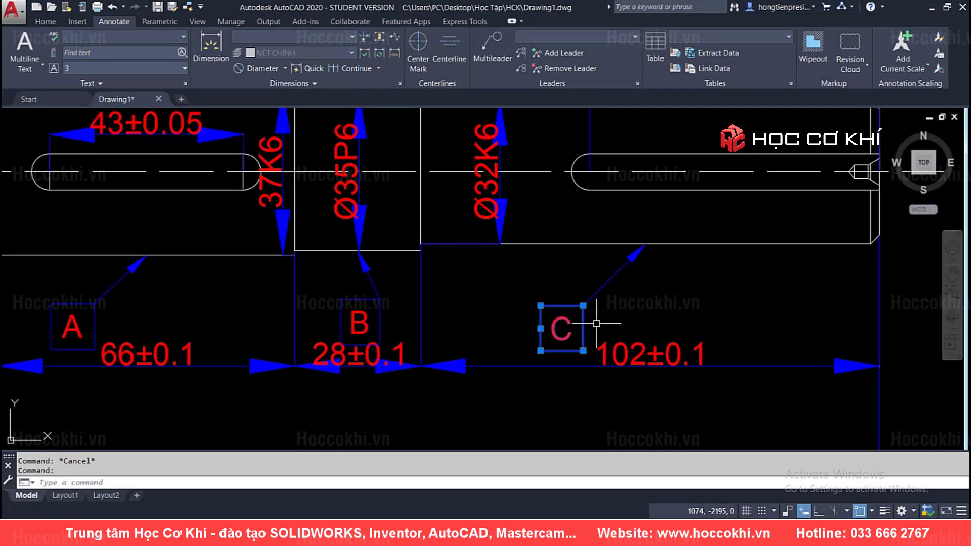
key("Escape")
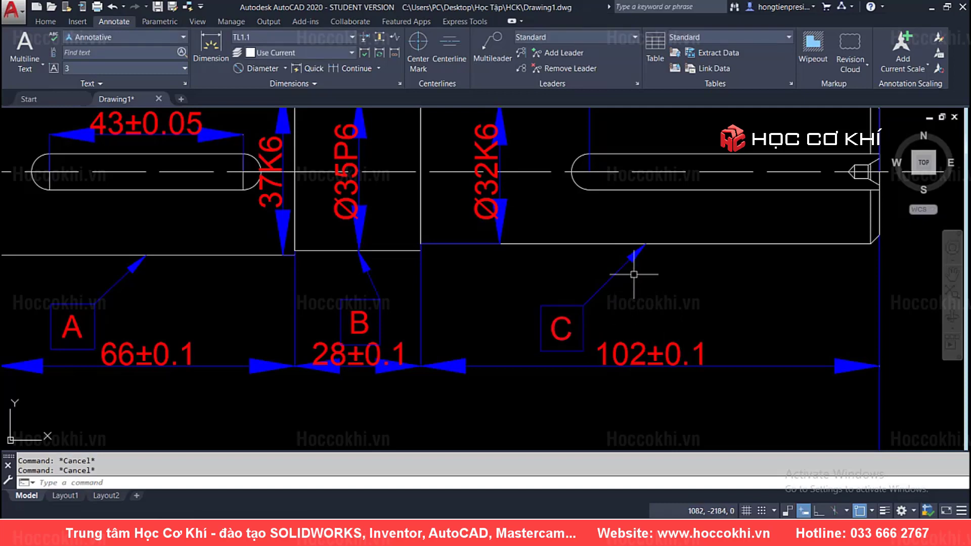
key("alt+Tab")
scroll(633, 364, "up", 3, "ctrl")
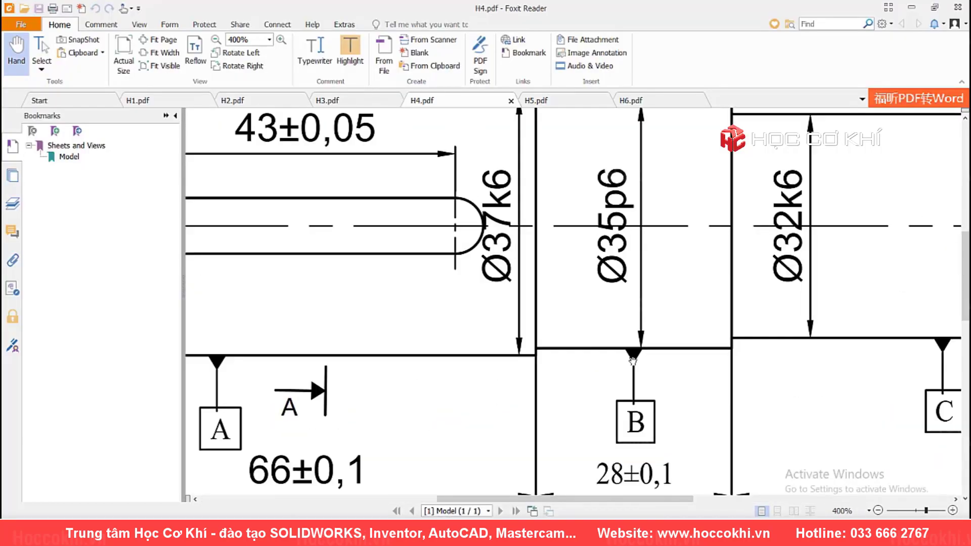
scroll(622, 390, "up", 3, "ctrl")
scroll(634, 366, "down", 3, "ctrl")
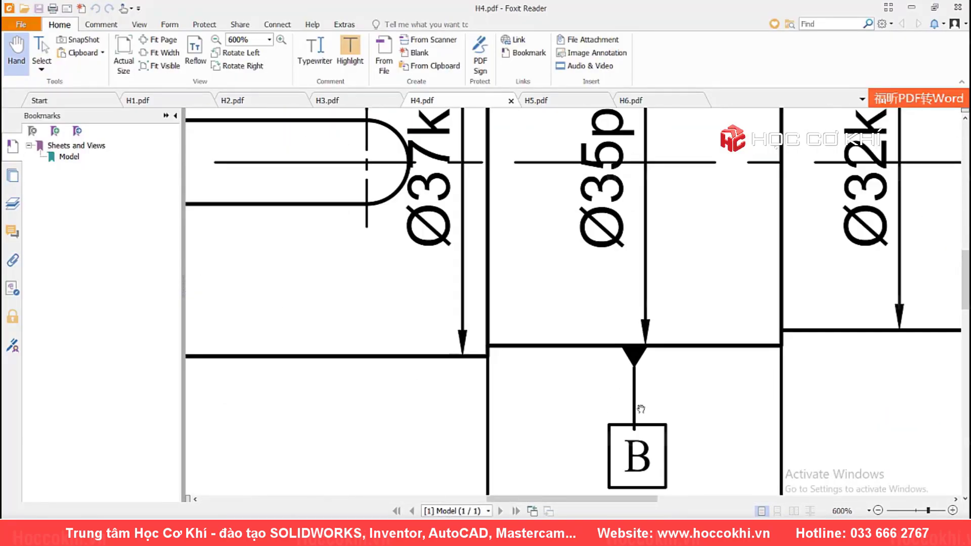
key("alt+Tab")
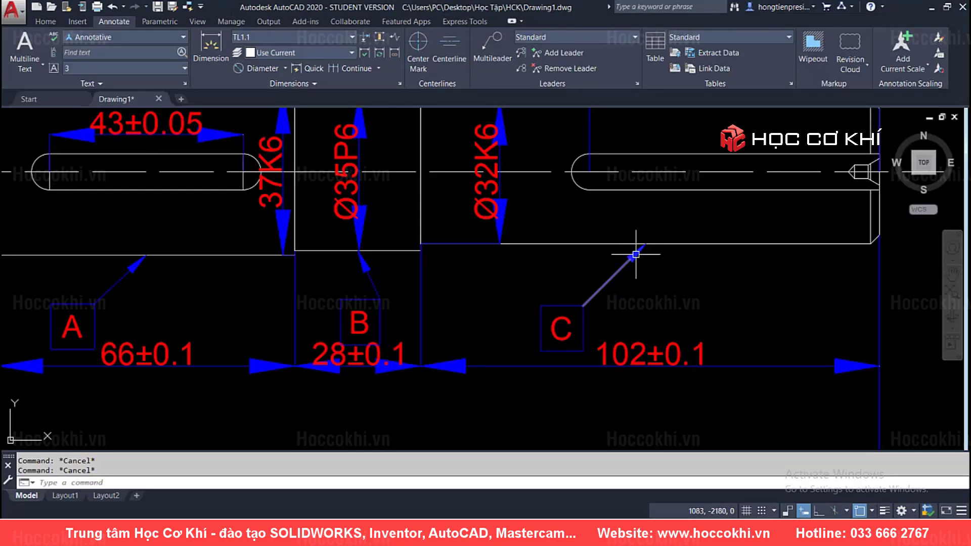
key("alt+Tab")
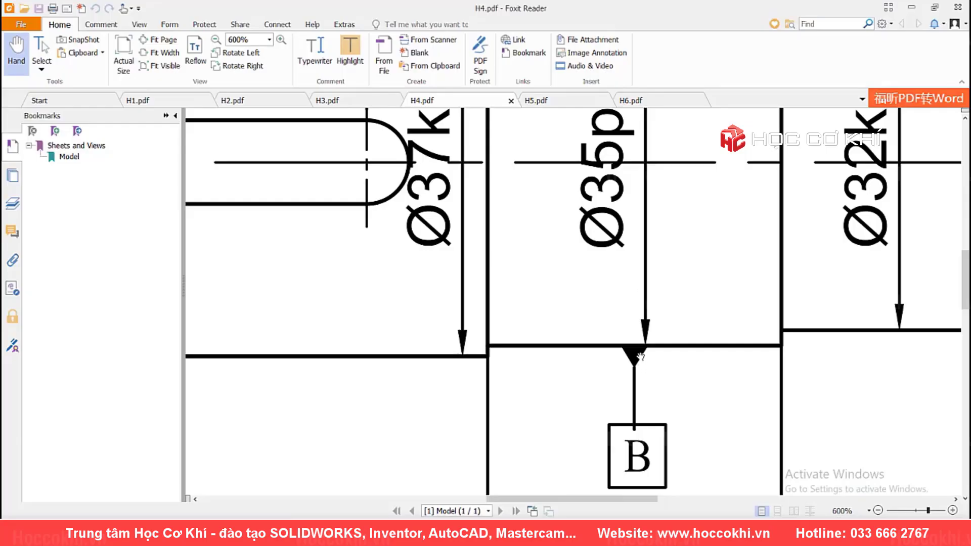
key("alt+Tab")
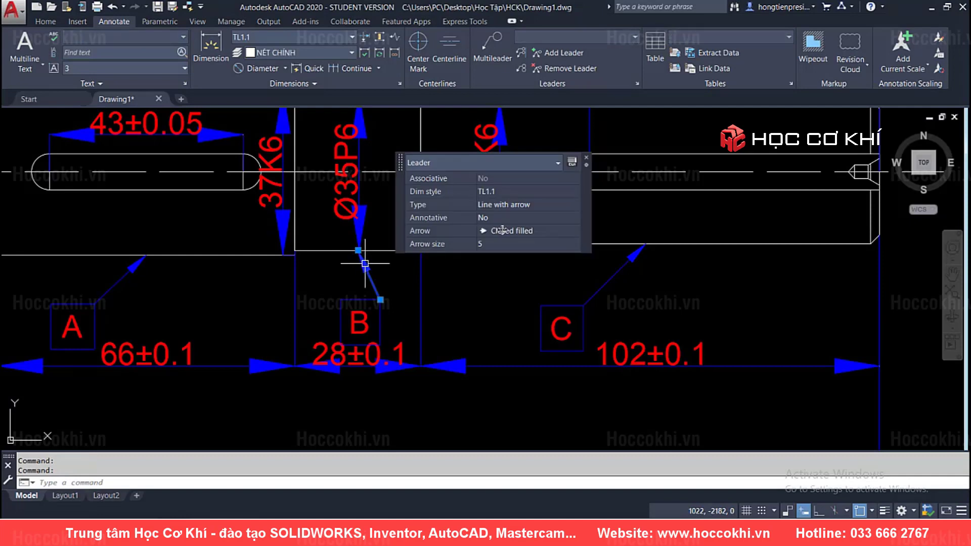
- Give the B datum leader a filled datum-triangle arrowhead and recheck the reference
left_click(552, 230)
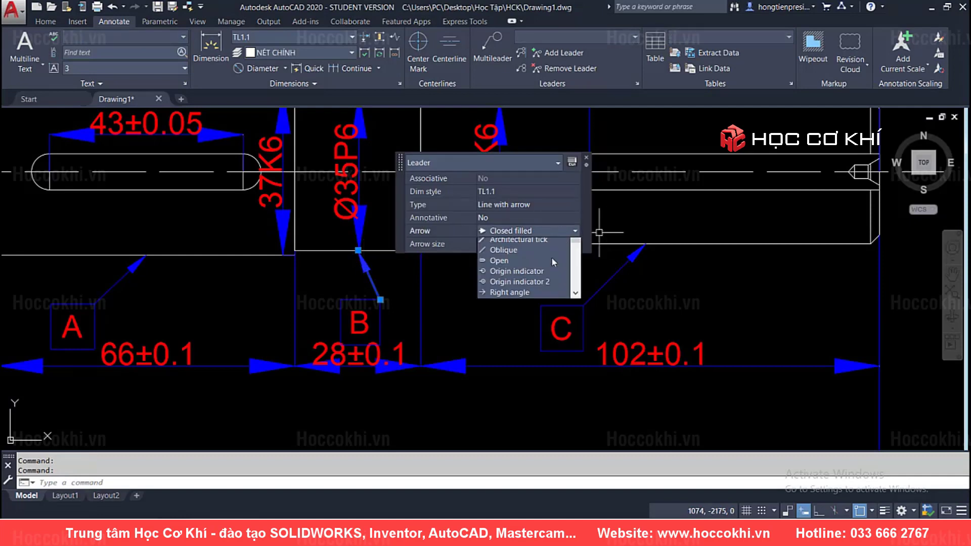
scroll(532, 313, "down", 5)
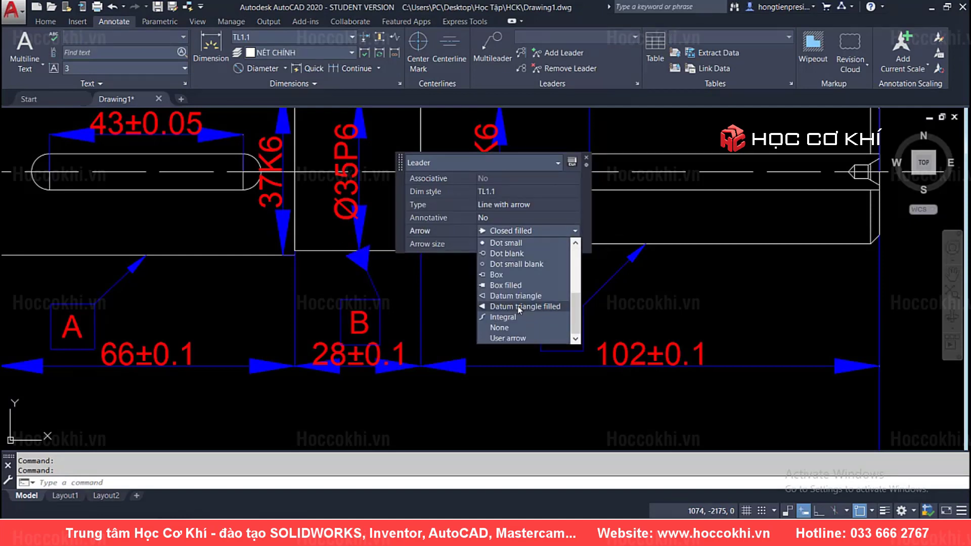
left_click(519, 307)
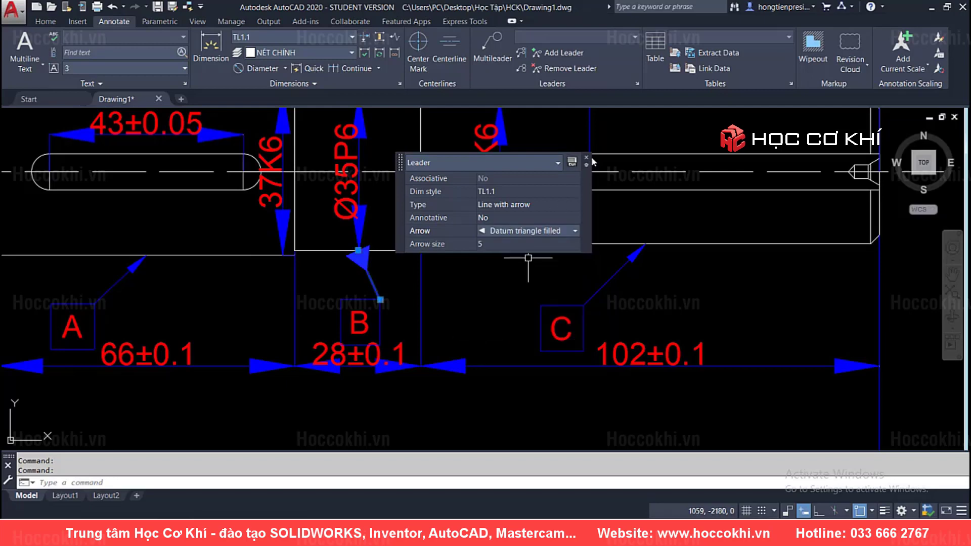
middle_click_drag(393, 278, 566, 258)
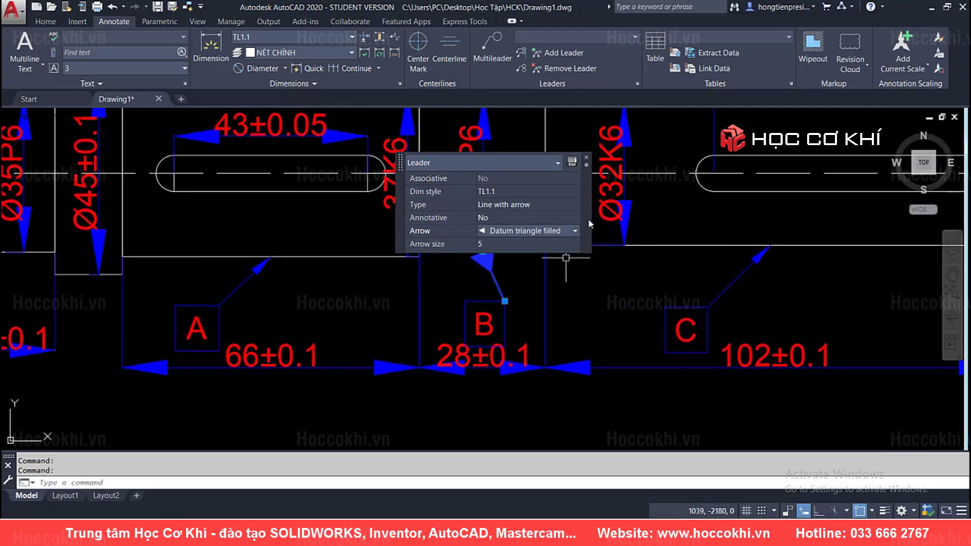
left_click(585, 159)
key("alt+Tab")
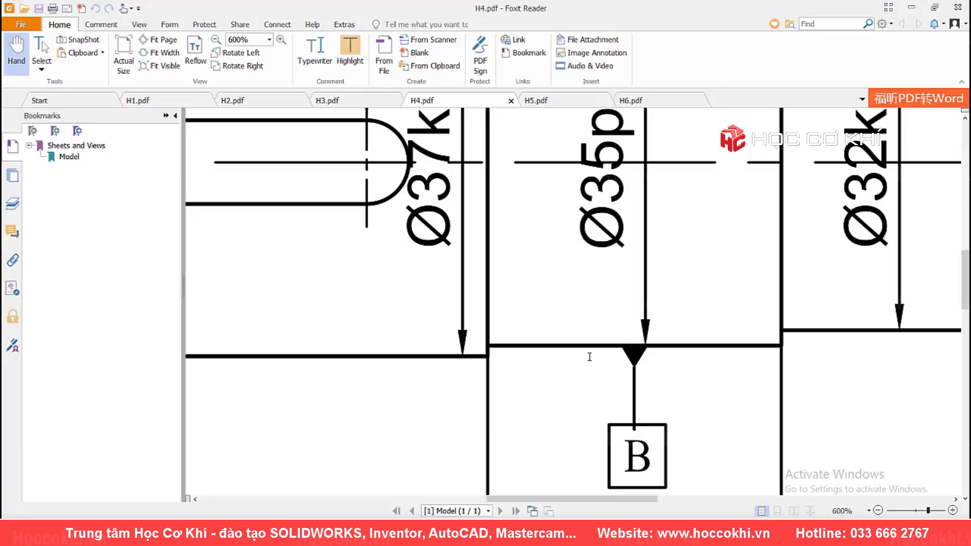
key("alt+Tab")
- Try stretching the B leader end by 4, cancel, and reselect the leader
left_click(505, 302)
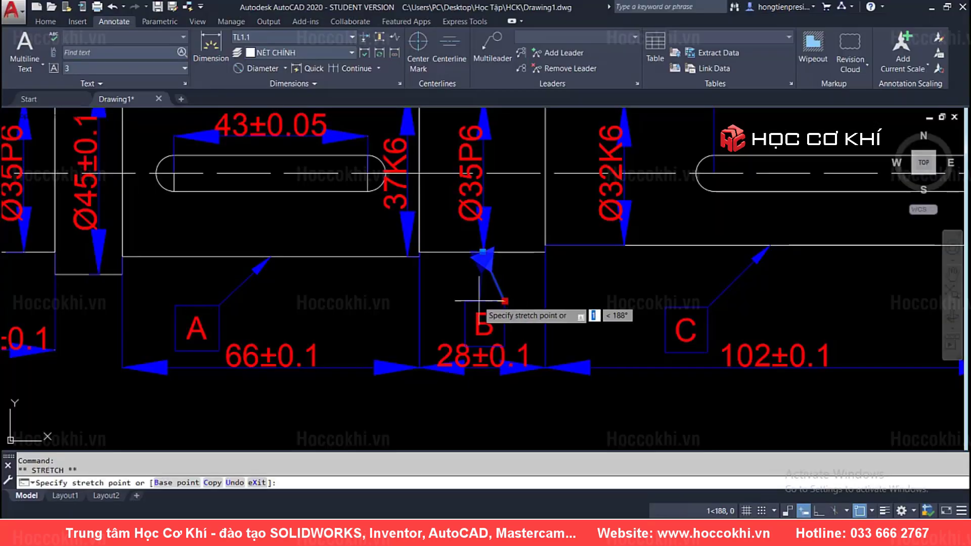
type("4")
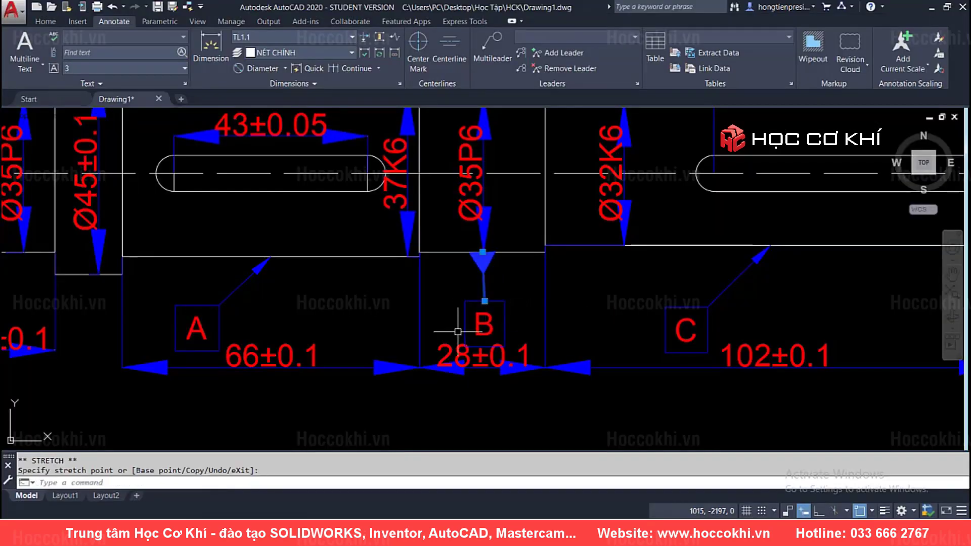
key("Escape")
scroll(488, 260, "up", 3)
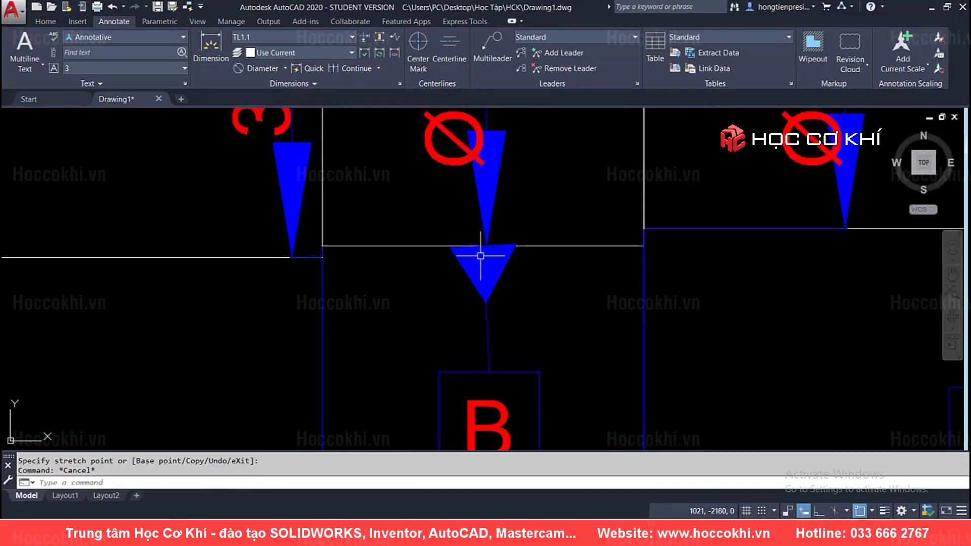
left_click(488, 319)
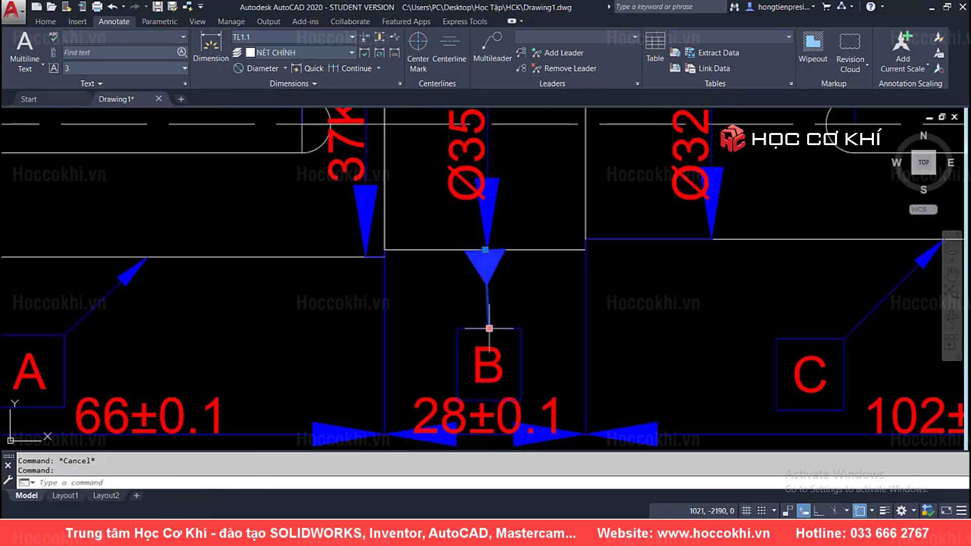
key("Return")
- Start a vertical line from the B leader's arrow tip, then cancel it and the stretch
left_click(485, 250)
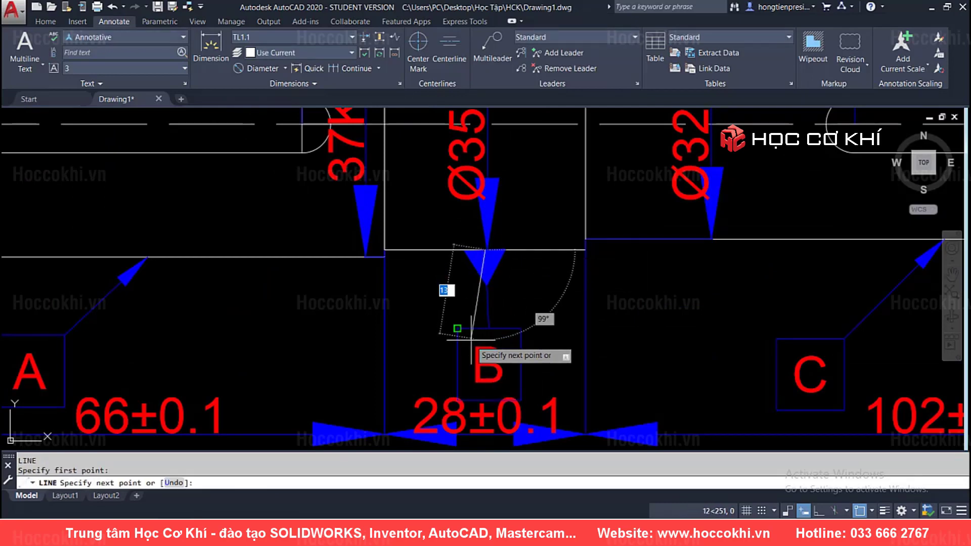
key("F8")
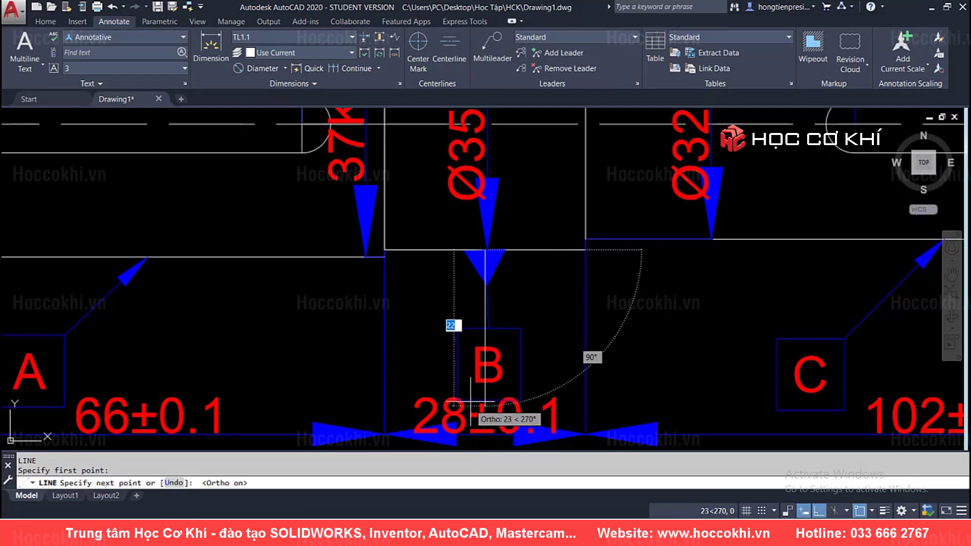
key("F3")
key("Escape")
key("Escape")
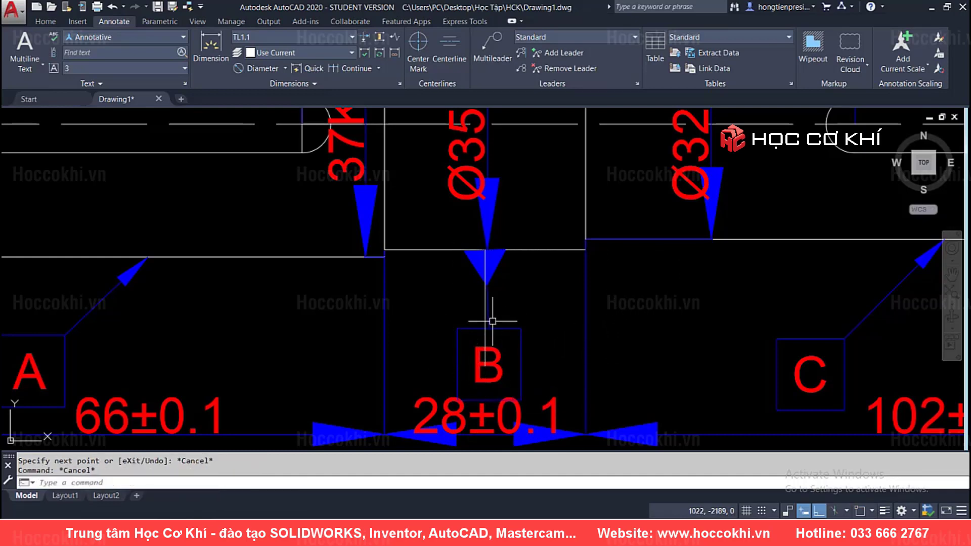
key("F3")
left_click(486, 327)
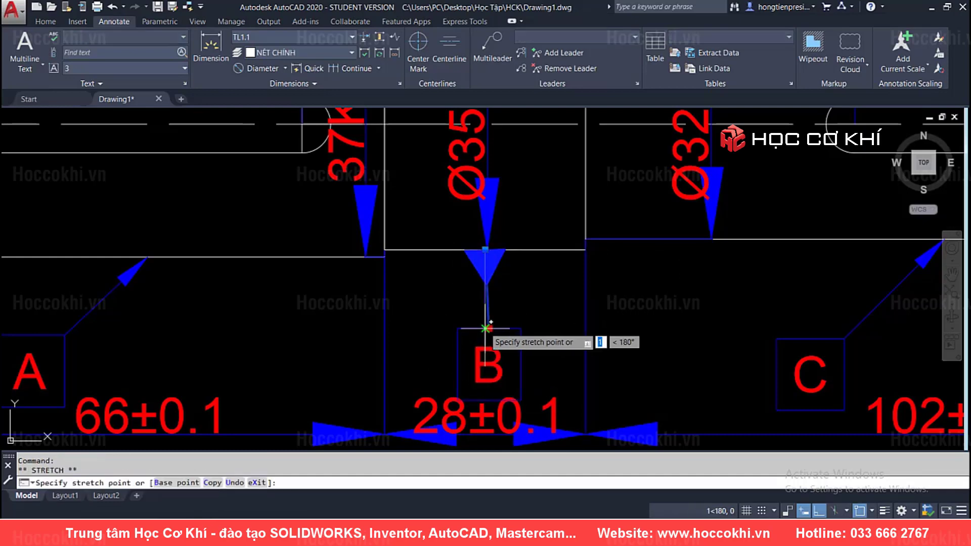
key("Escape")
key("Escape")
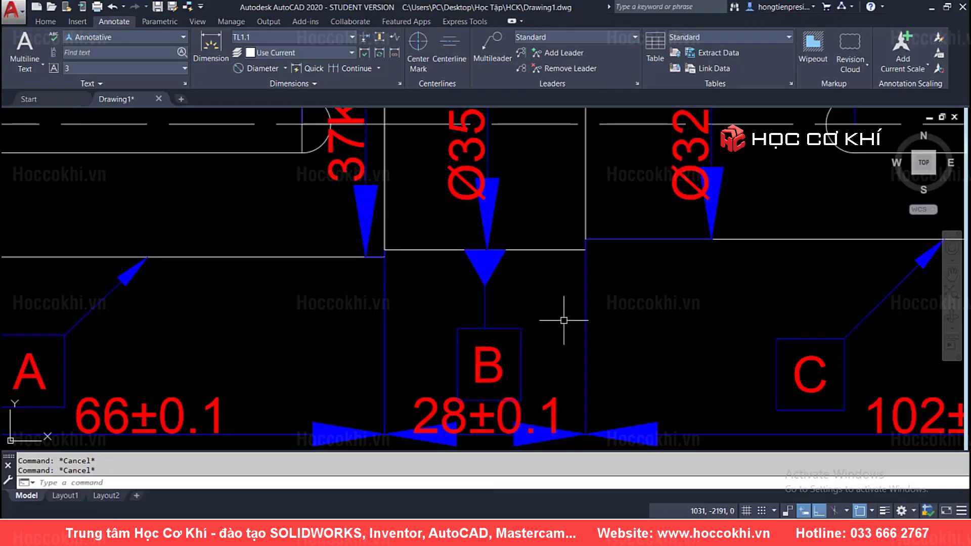
- Zoom out and pan to centre the whole shaft drawing with both section views
scroll(483, 293, "down", 4)
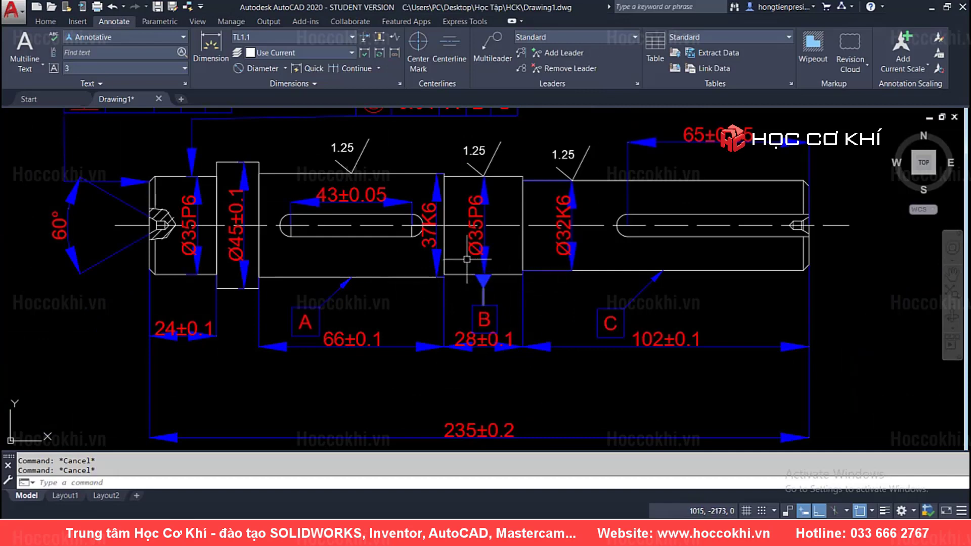
scroll(529, 275, "down", 4)
middle_click_drag(552, 335, 604, 255)
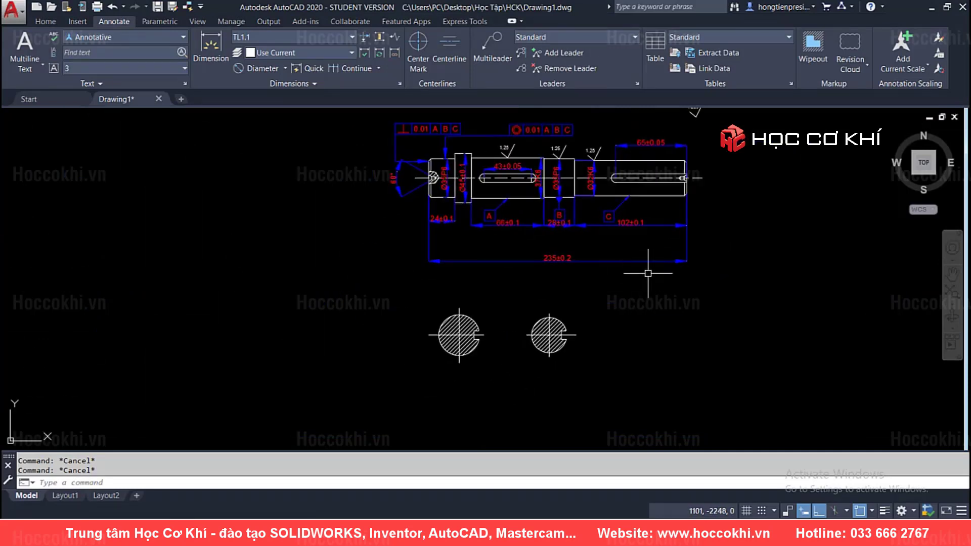
key("alt+Tab")
- Scroll and zoom H4.pdf to inspect sections A-A and B-B with 32±0,1, 27±0,1 and 8N9
scroll(613, 289, "down", 3)
scroll(568, 299, "down", 5, "ctrl")
scroll(544, 372, "up", 1, "ctrl")
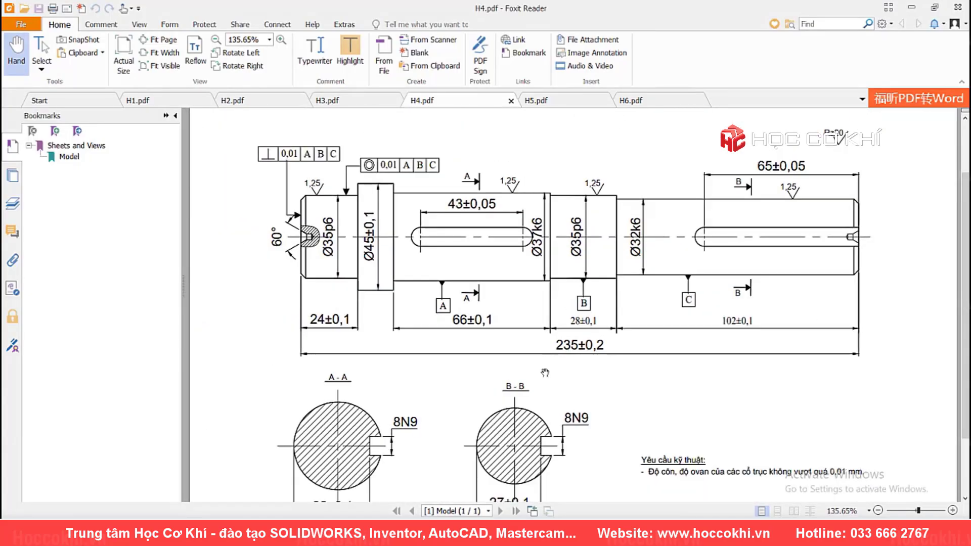
scroll(469, 407, "down", 1)
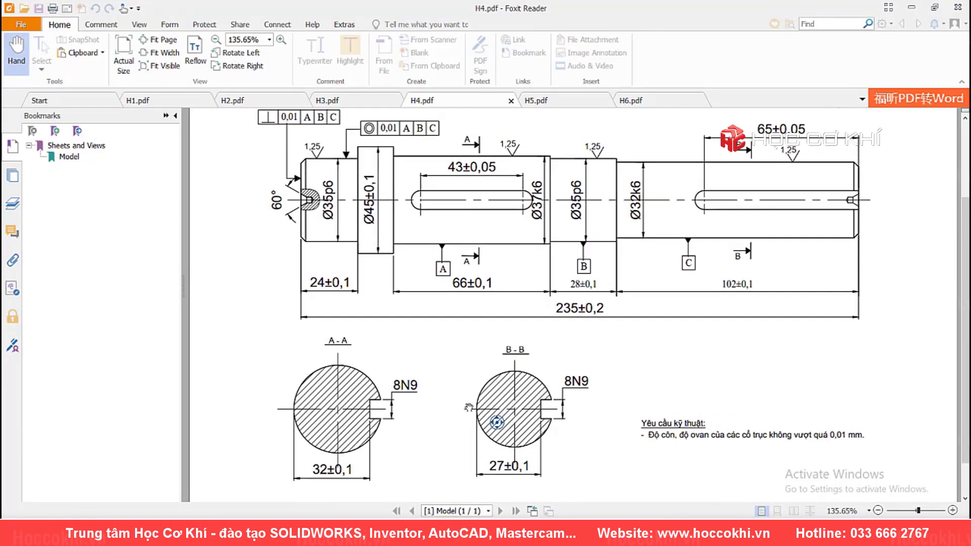
scroll(469, 408, "down", 1)
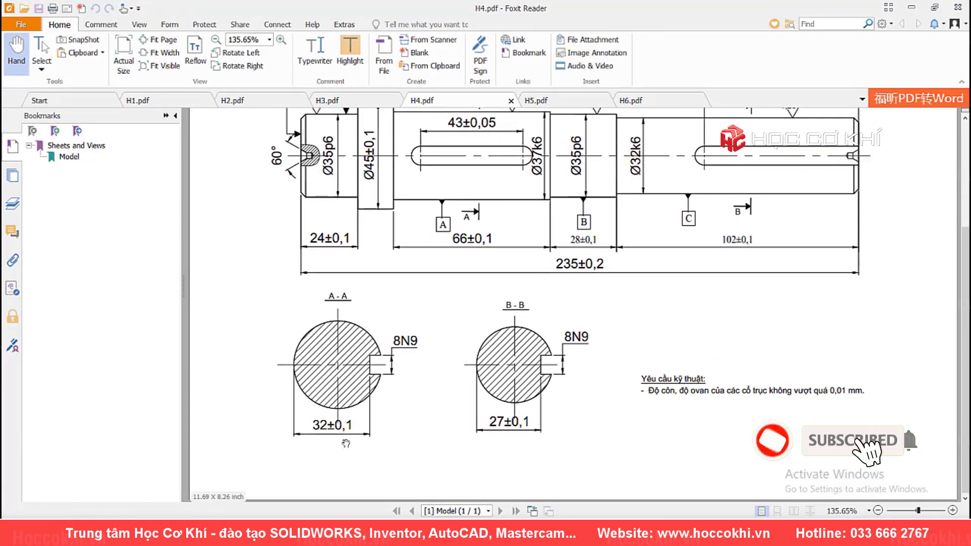
scroll(346, 443, "up", 1, "ctrl")
scroll(345, 443, "up", 1, "ctrl")
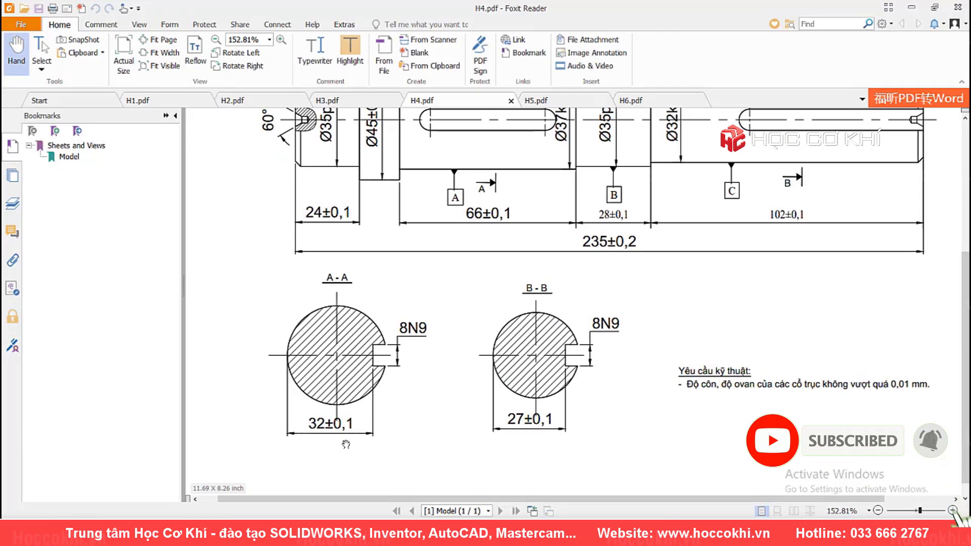
scroll(553, 262, "up", 2)
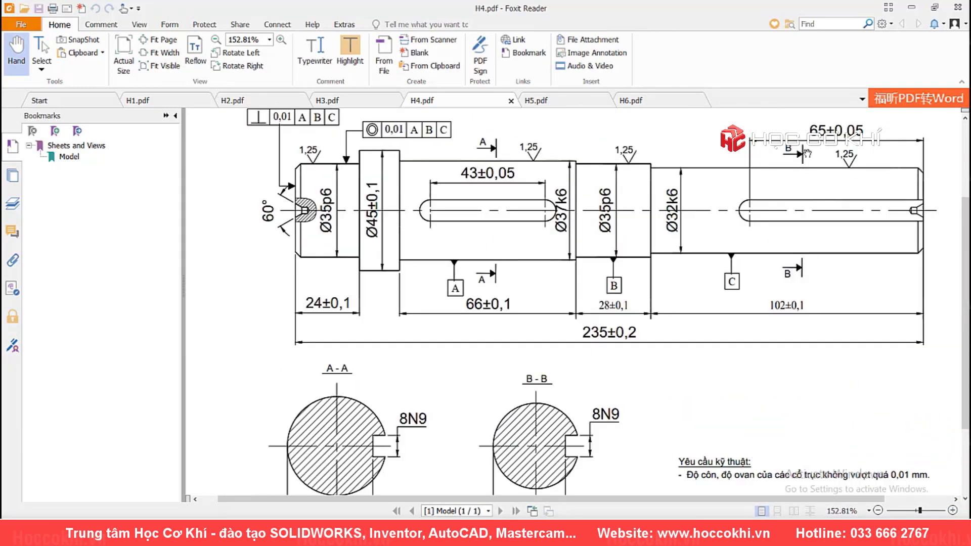
scroll(540, 283, "down", 2)
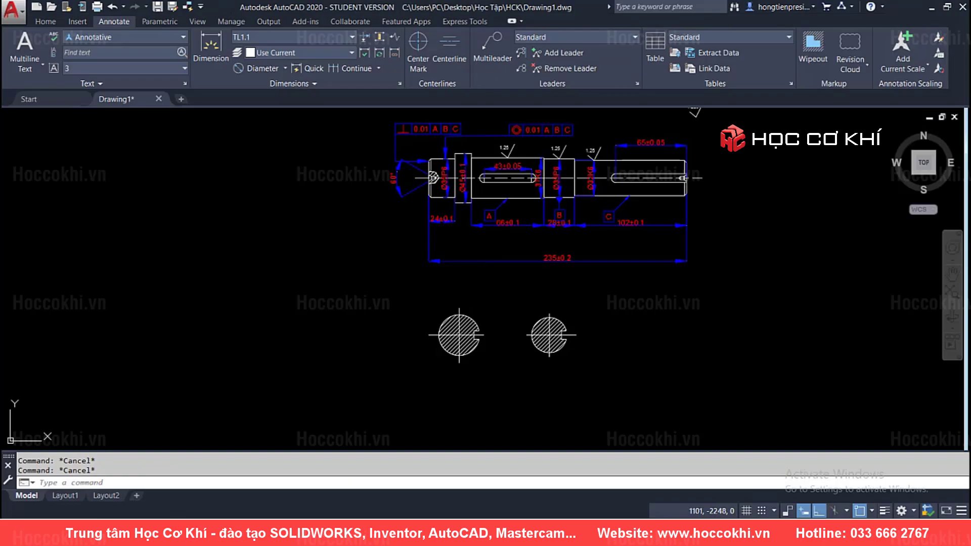
scroll(460, 358, "up", 4)
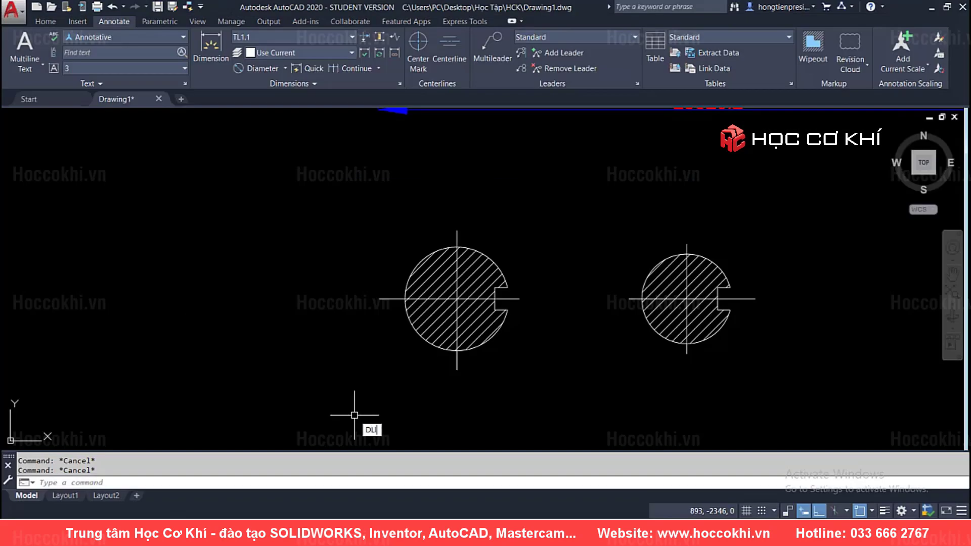
- Add a 32 linear dimension below the left section view
key("Return")
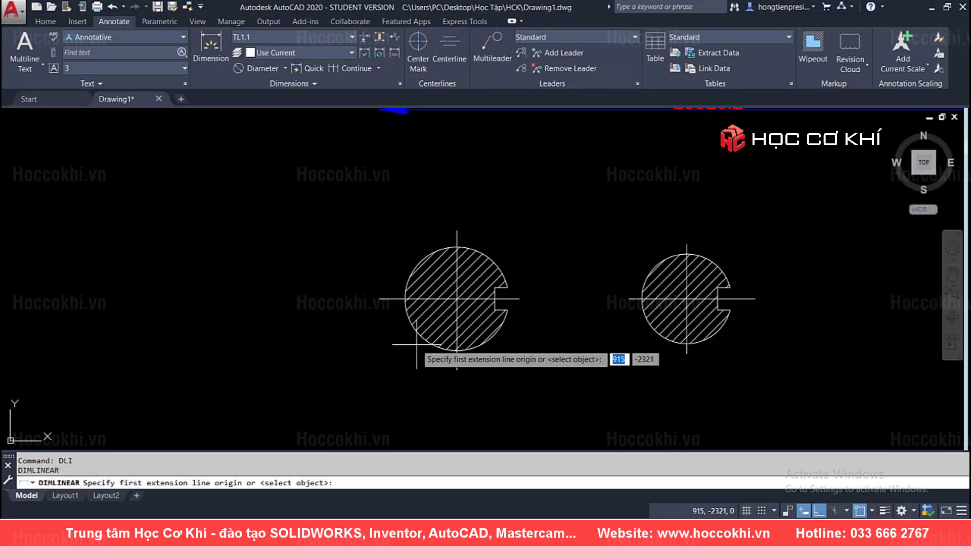
left_click(405, 298)
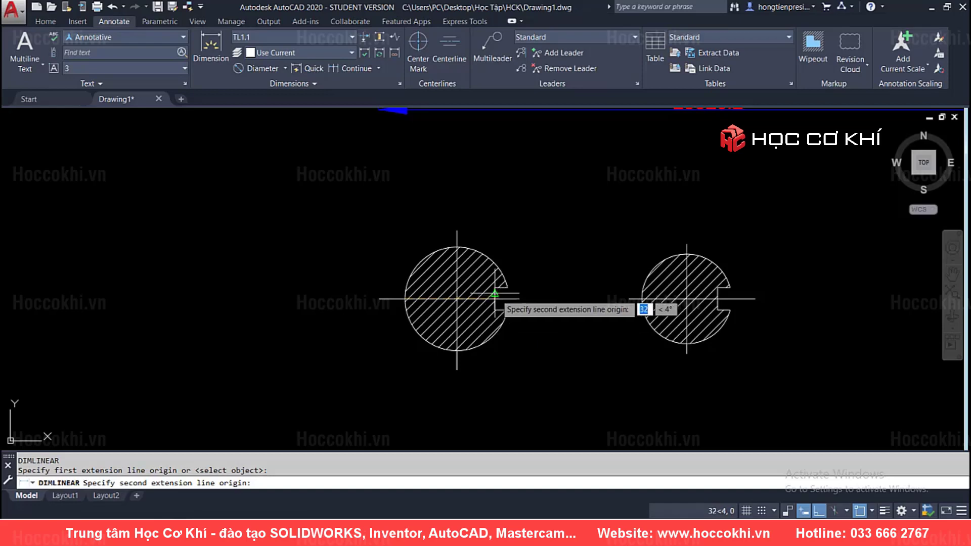
left_click(494, 309)
left_click(463, 405)
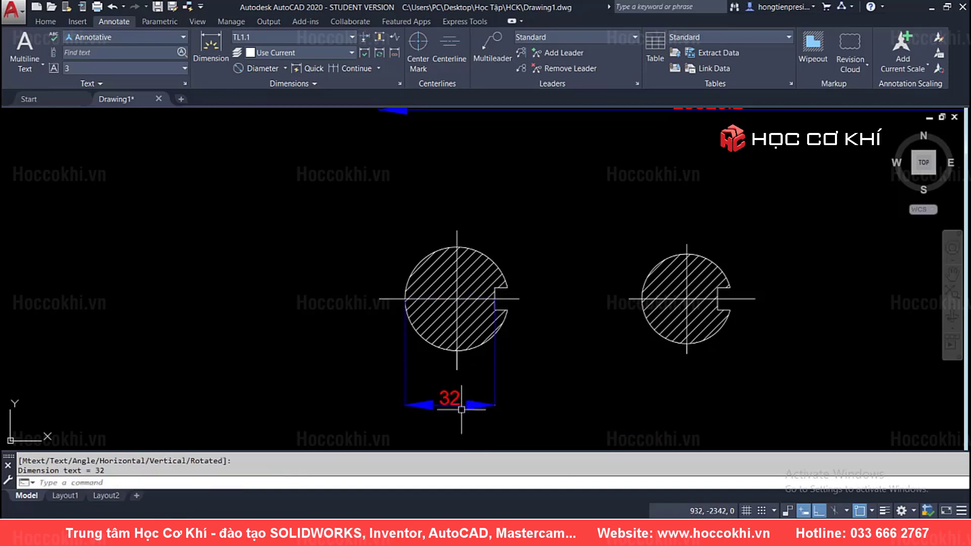
key("Escape")
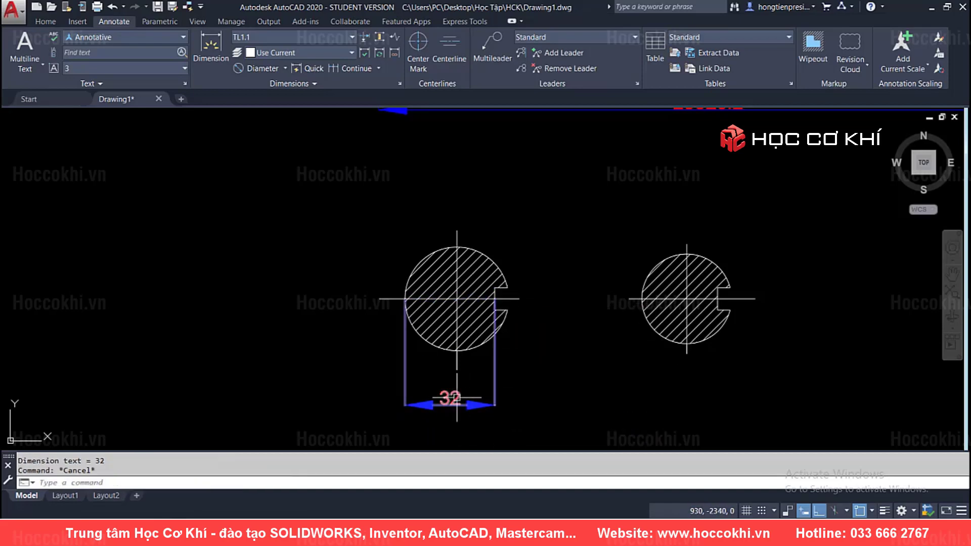
- Give the 32 dimension a symmetrical 0.1 tolerance shown to one decimal place
type("r")
key("Return")
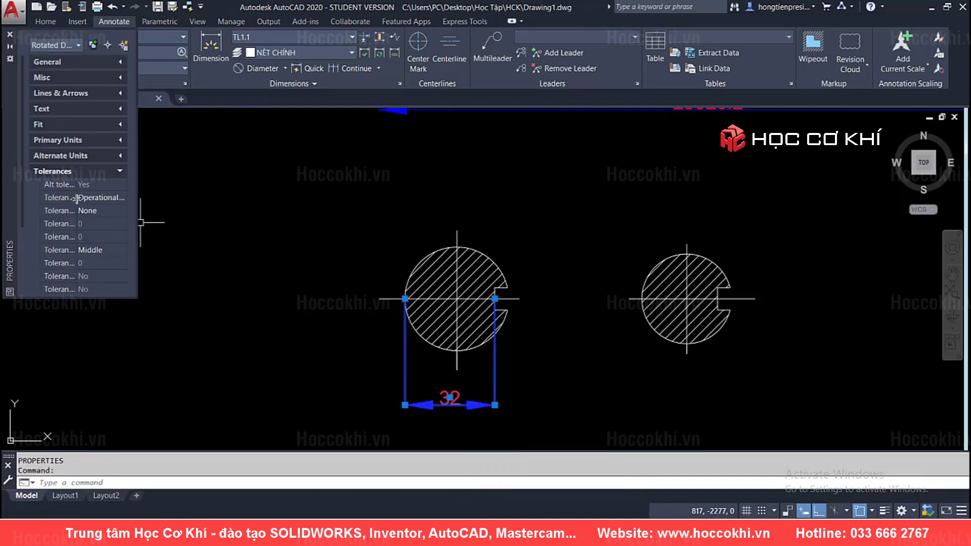
scroll(92, 220, "down", 5)
scroll(92, 219, "up", 5)
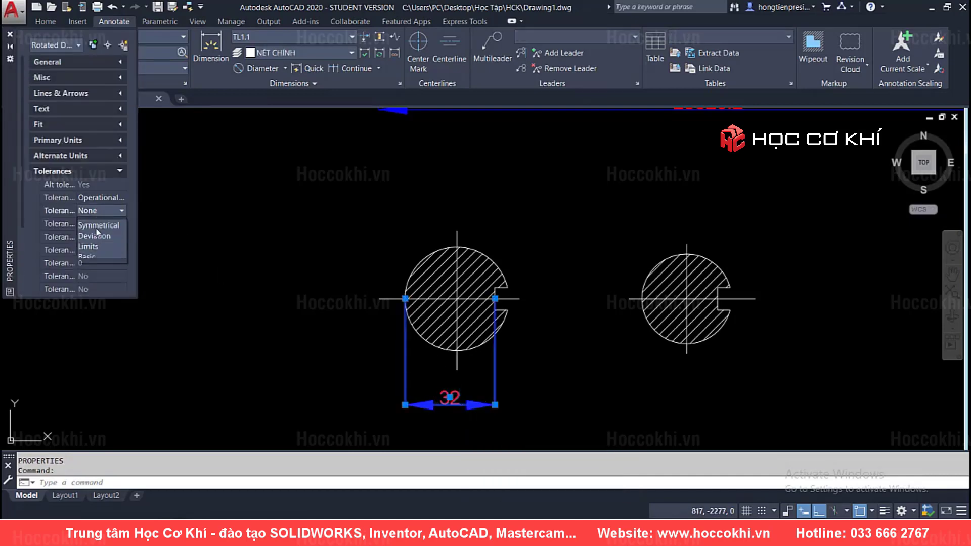
left_click(96, 225)
type("0.1")
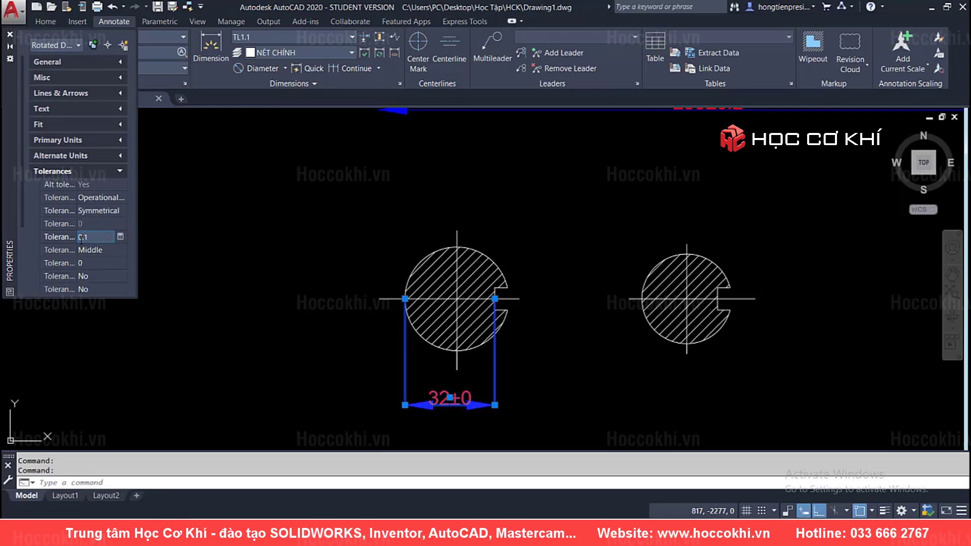
left_click(89, 263)
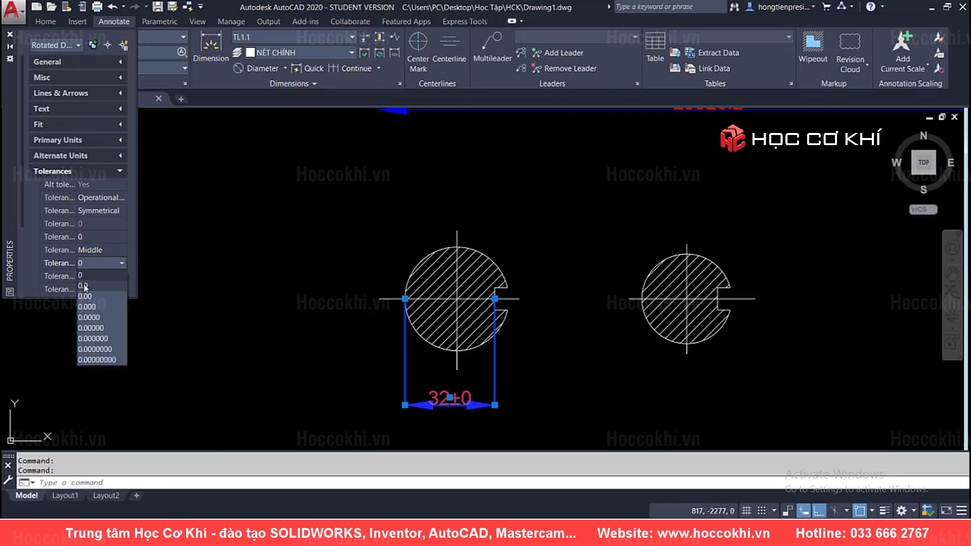
left_click(85, 288)
left_click(10, 35)
key("Escape")
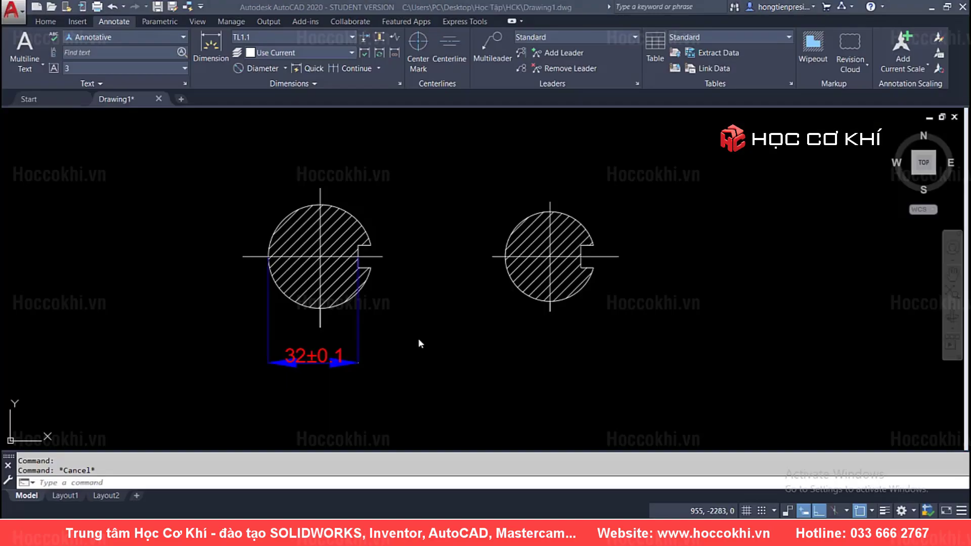
- Dimension the keyway slot width as 8, placed beside the slot
key("Return")
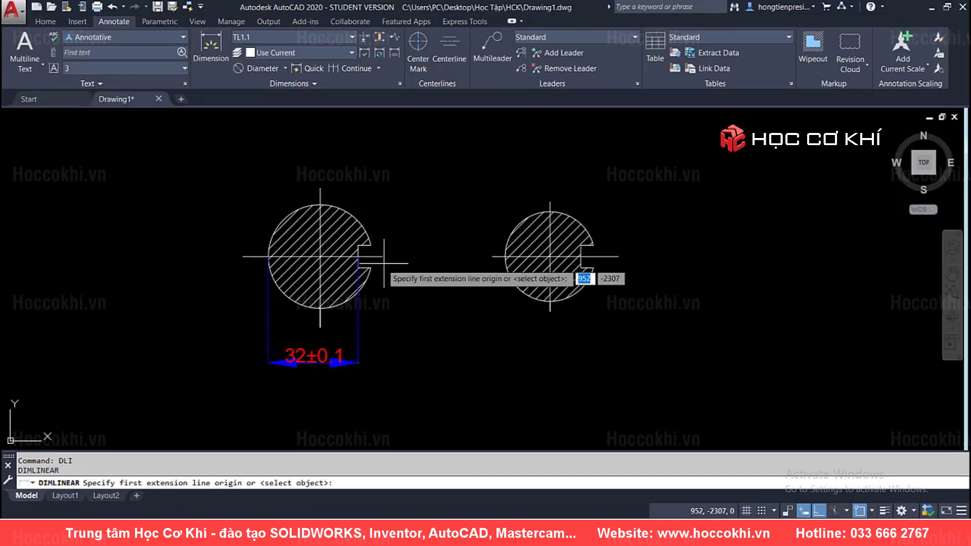
left_click(370, 267)
left_click(371, 245)
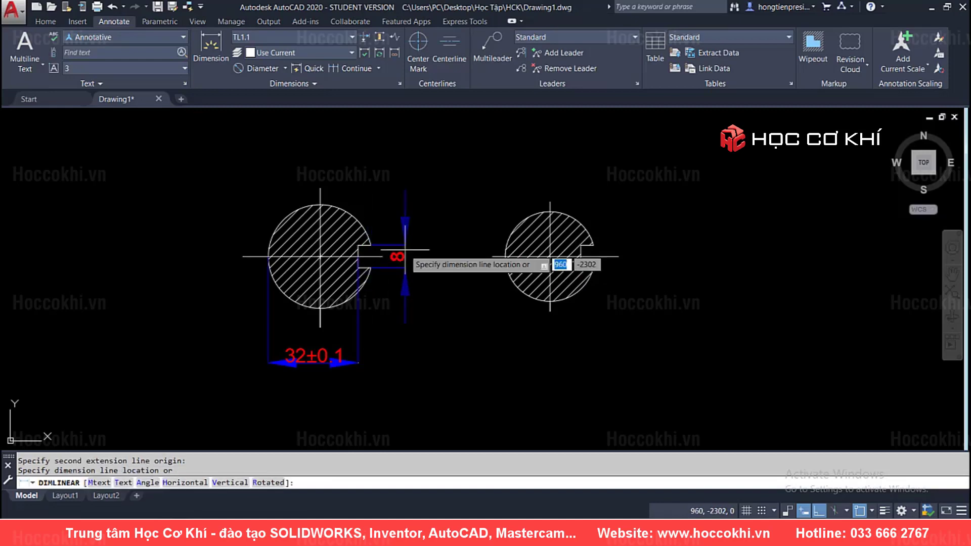
left_click(394, 251)
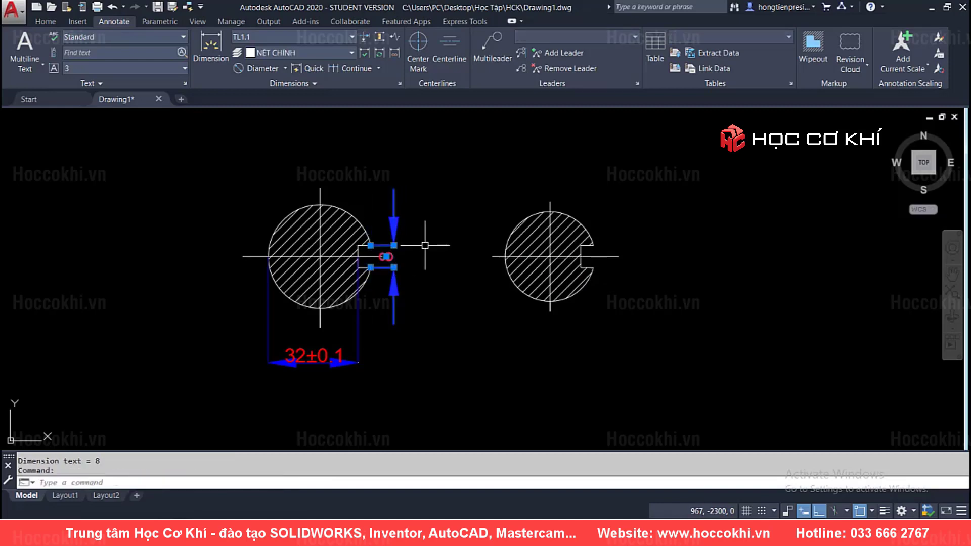
key("Escape")
key("Escape")
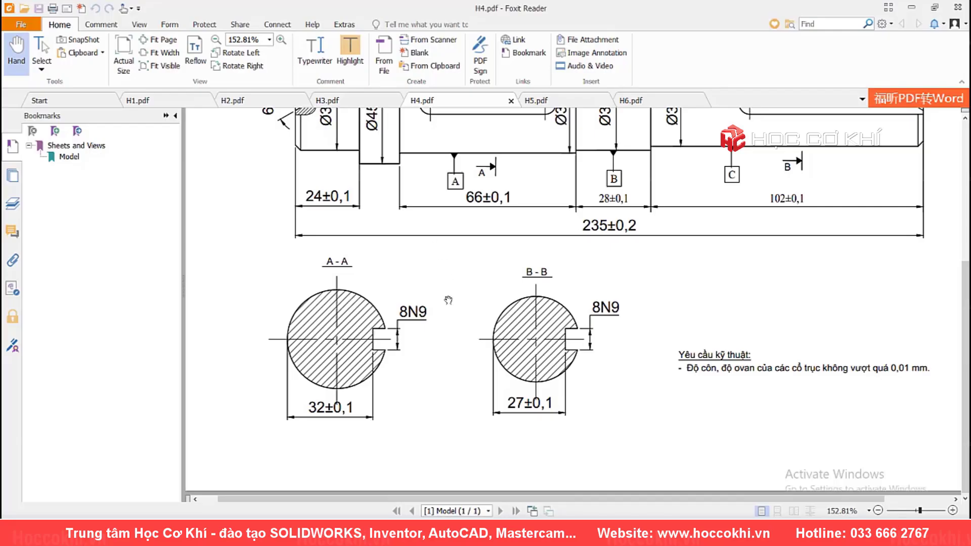
scroll(448, 313, "up", 3)
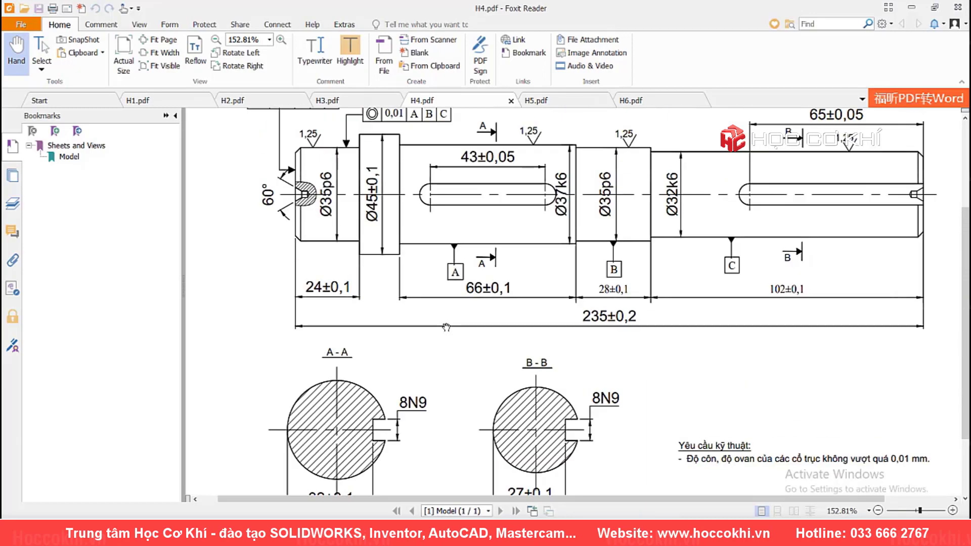
scroll(446, 327, "down", 1, "ctrl")
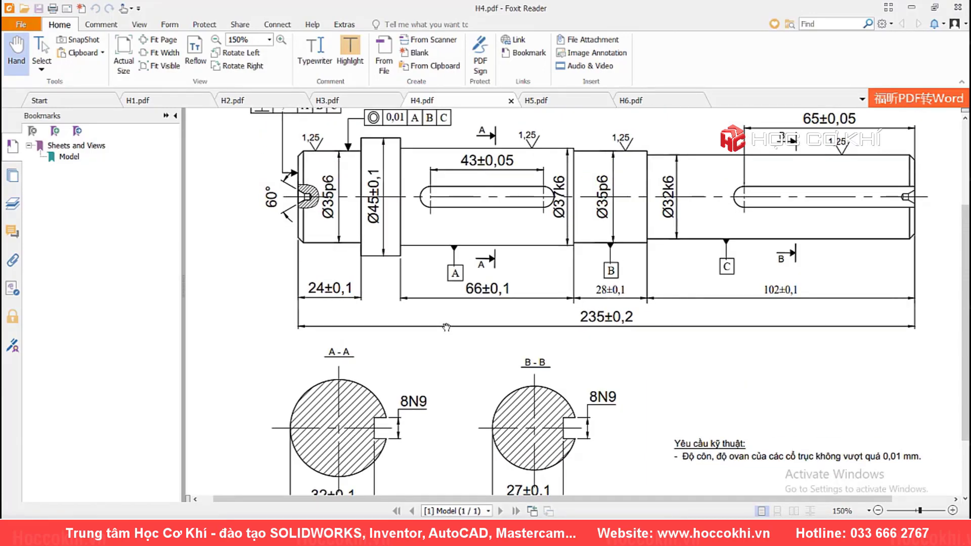
scroll(446, 327, "up", 1)
scroll(446, 327, "down", 2)
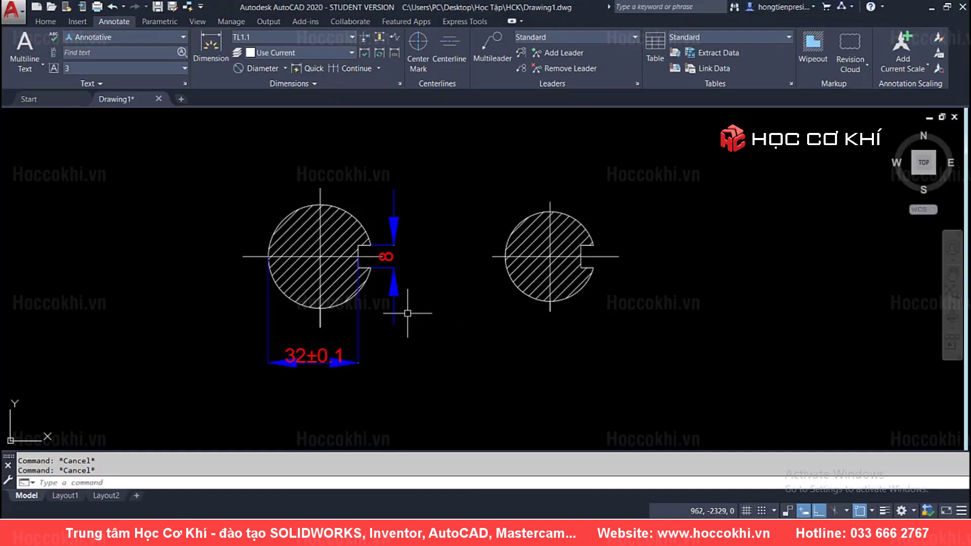
- Change the keyway dimension text from 8 to 8N9 and compare with the reference PDF
double_click(386, 257)
type("N9")
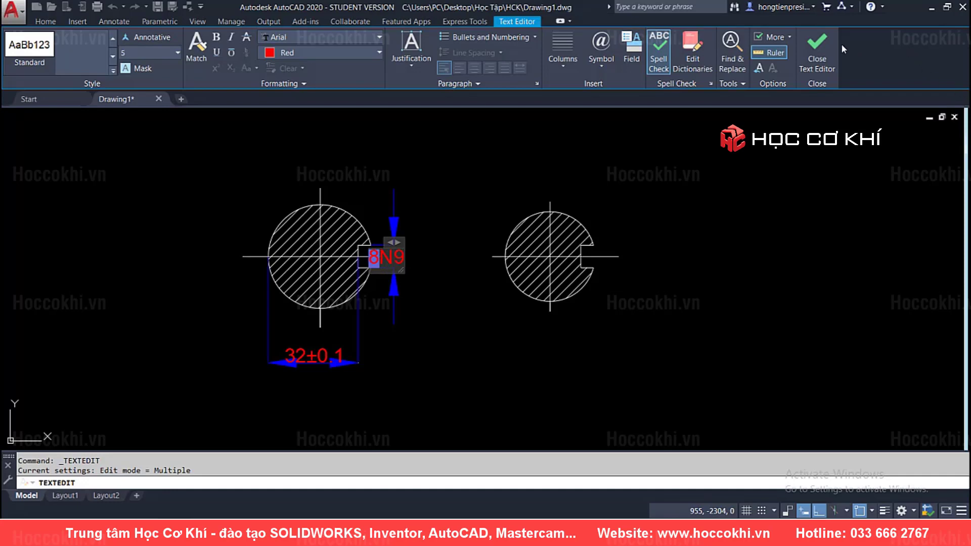
left_click(831, 41)
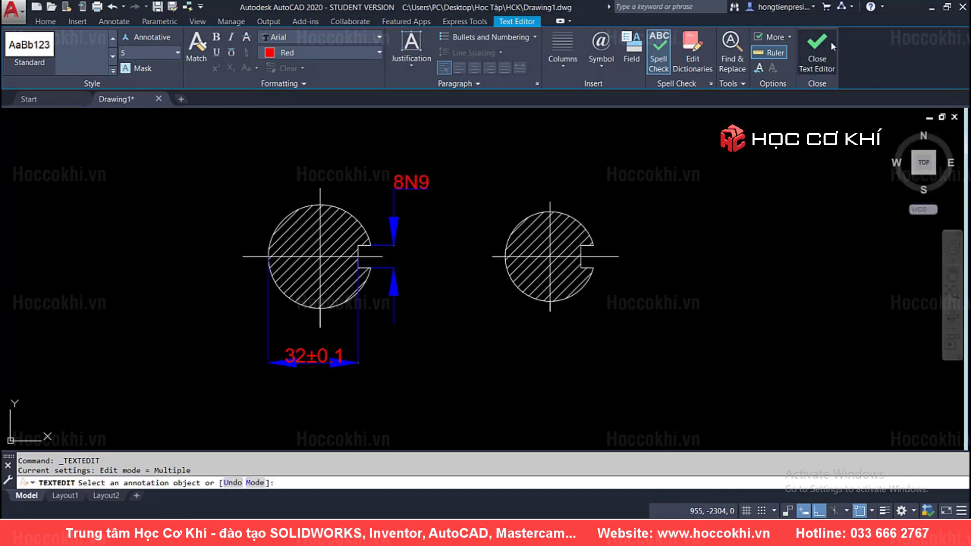
key("alt+Tab")
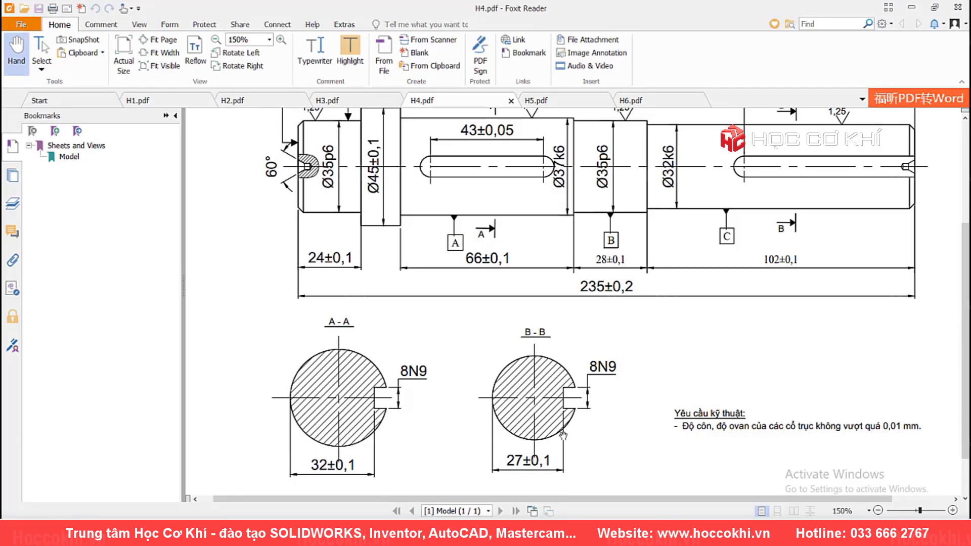
scroll(563, 434, "down", 1, "ctrl")
- Pan and zoom across the shaft drawing to review the lower dimensions and keyway sections
key("alt+Tab")
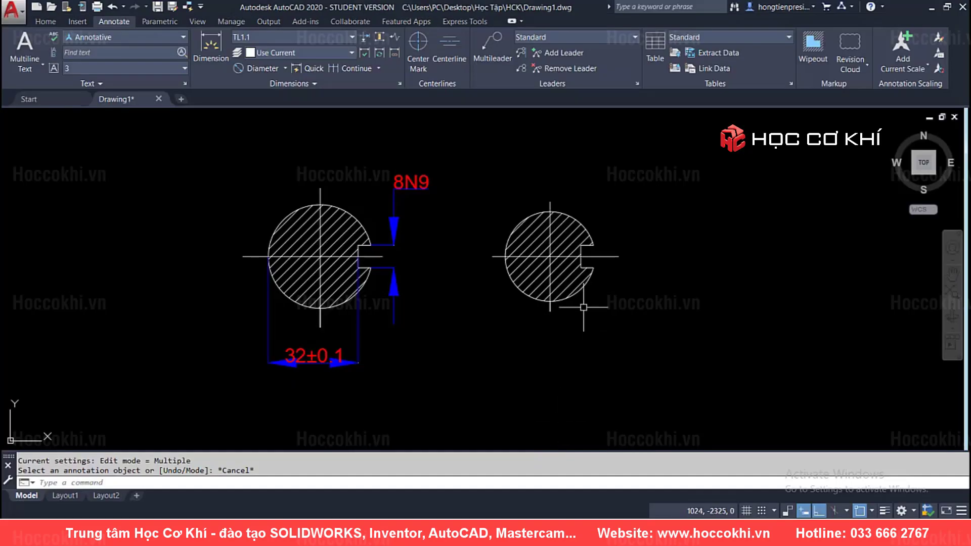
middle_click_drag(436, 319, 401, 336)
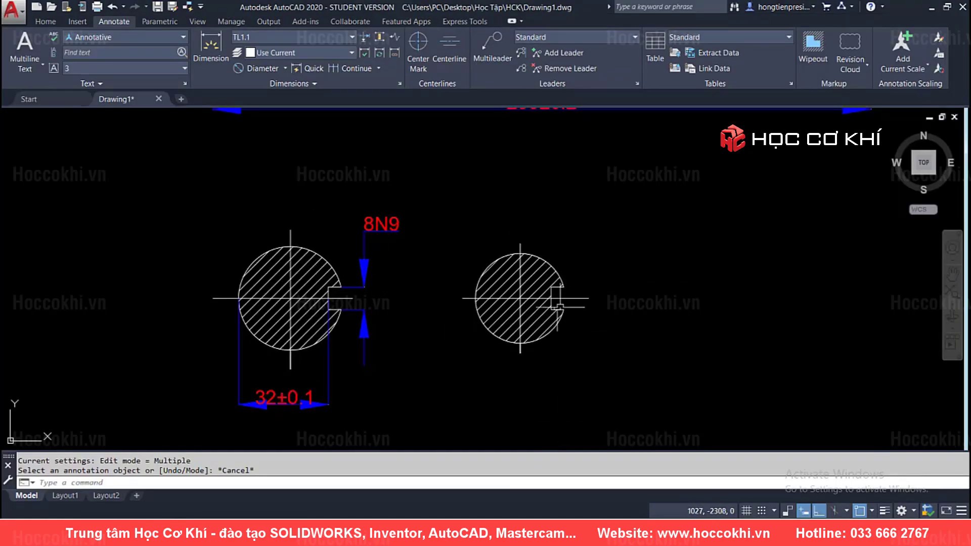
scroll(557, 284, "up", 1)
scroll(551, 303, "down", 5)
scroll(494, 297, "up", 1)
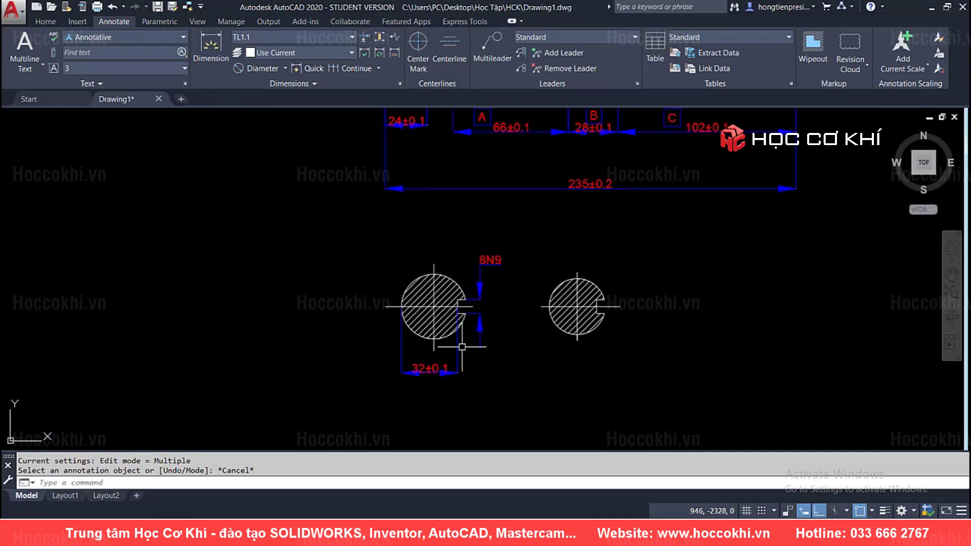
scroll(470, 329, "up", 3)
scroll(412, 364, "down", 4)
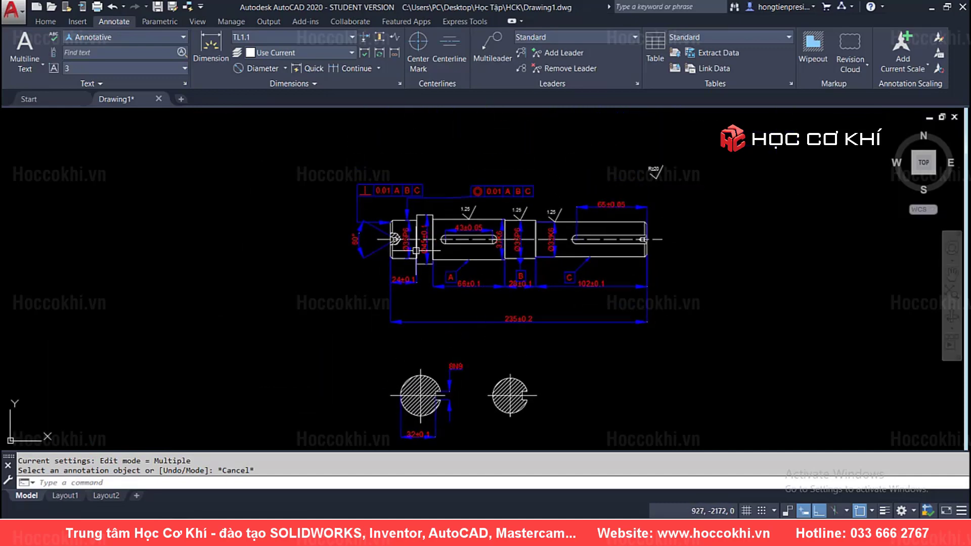
scroll(412, 253, "up", 5)
middle_click_drag(498, 308, 315, 233)
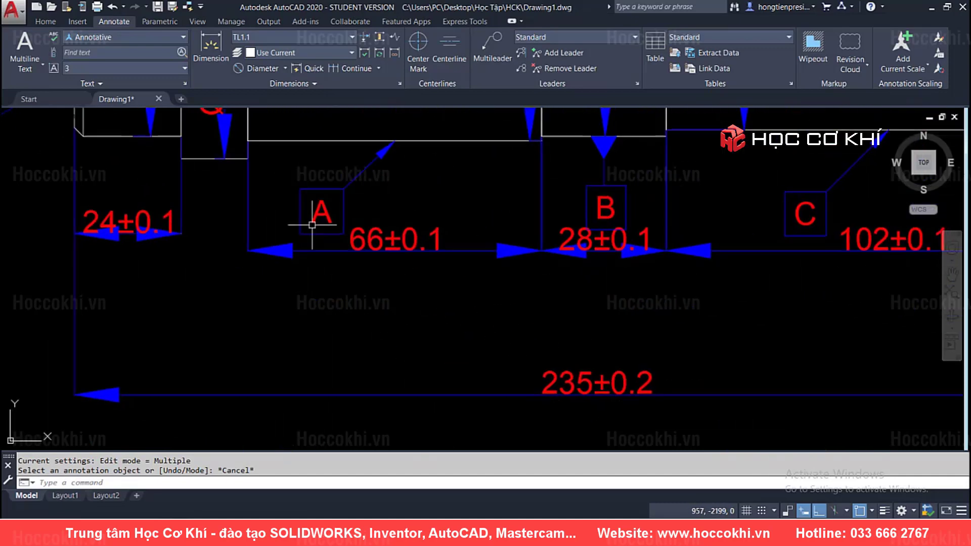
scroll(612, 238, "down", 1)
scroll(685, 253, "down", 2)
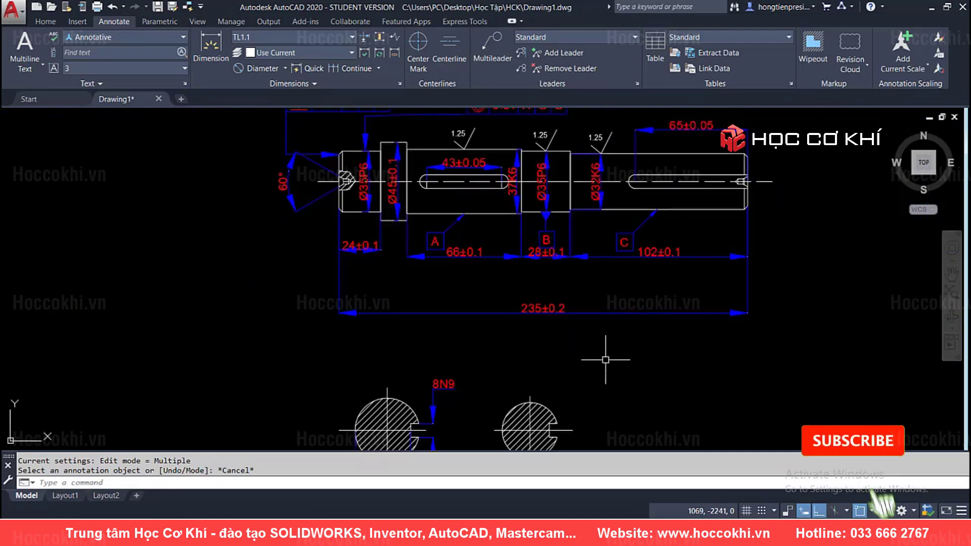
middle_click_drag(684, 254, 708, 165)
scroll(427, 386, "up", 4)
scroll(445, 340, "down", 4)
middle_click_drag(561, 292, 577, 327)
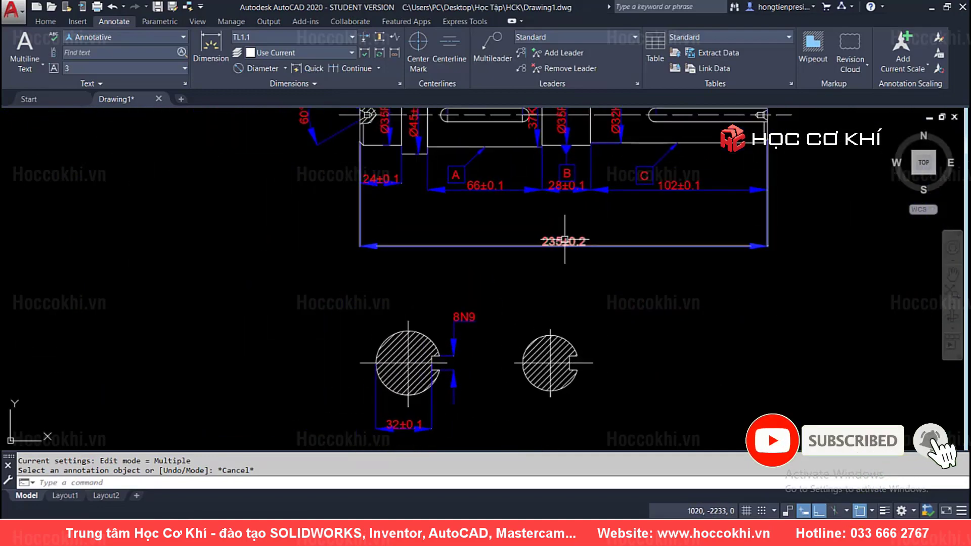
scroll(576, 326, "up", 2)
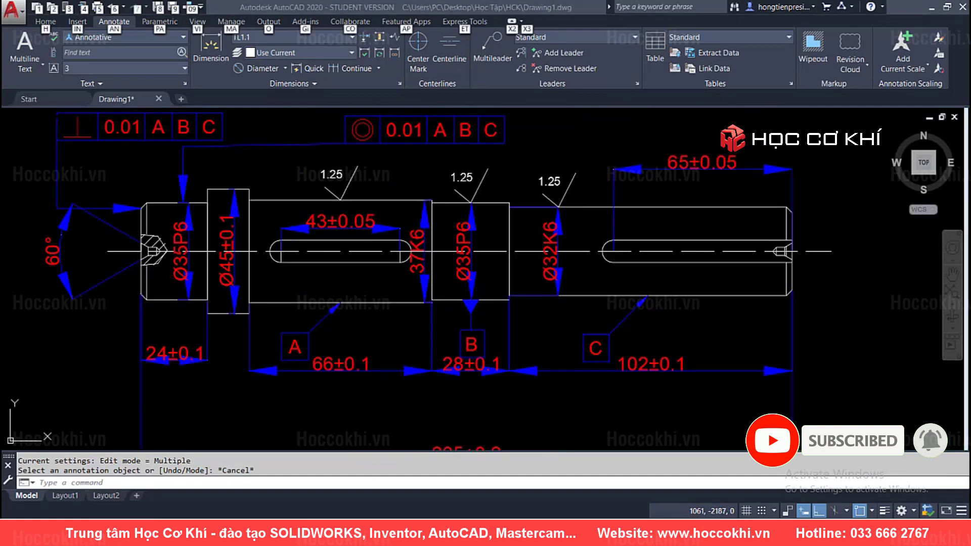
- Compare against the reference PDF, then frame the 235±0.2 dimension and section views
key("alt+Tab")
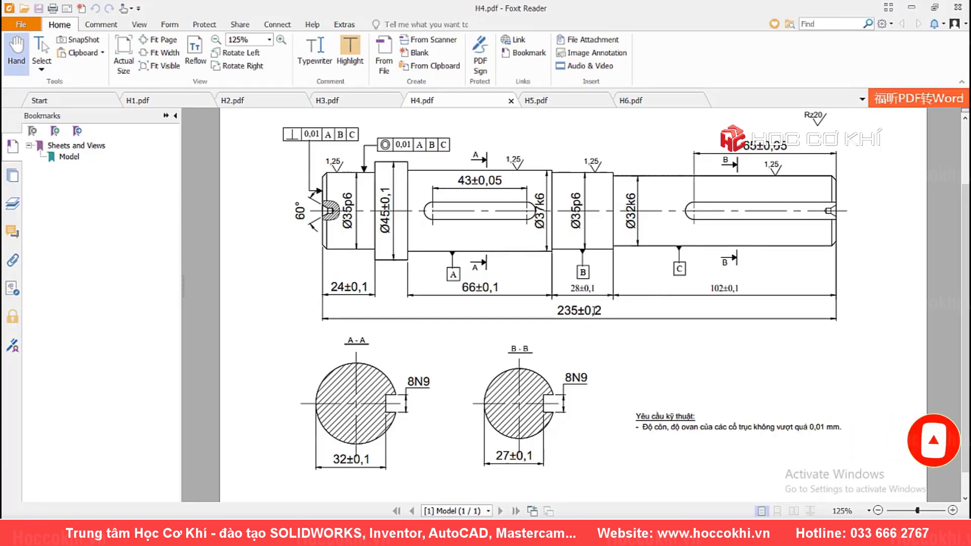
scroll(784, 433, "up", 1)
scroll(774, 425, "down", 1)
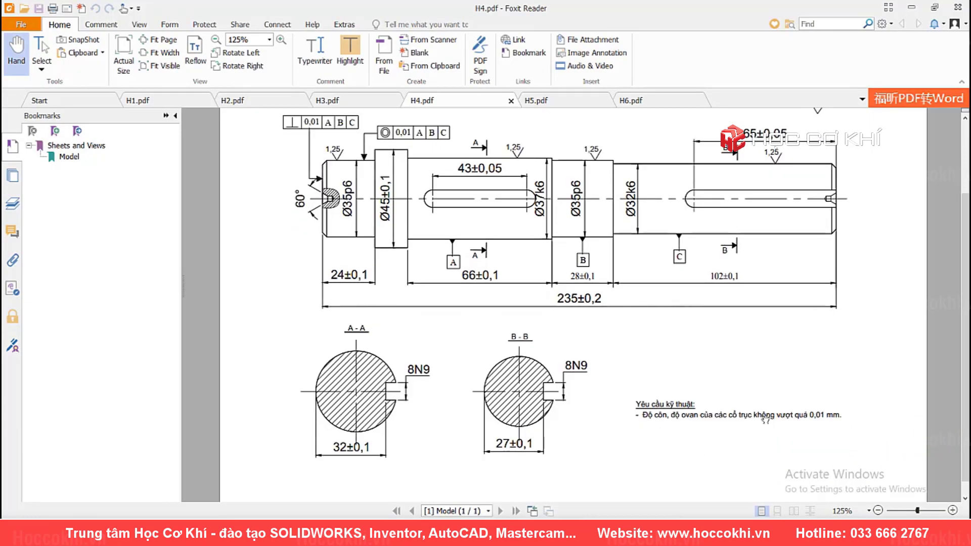
key("alt+Tab")
middle_click_drag(699, 402, 659, 281)
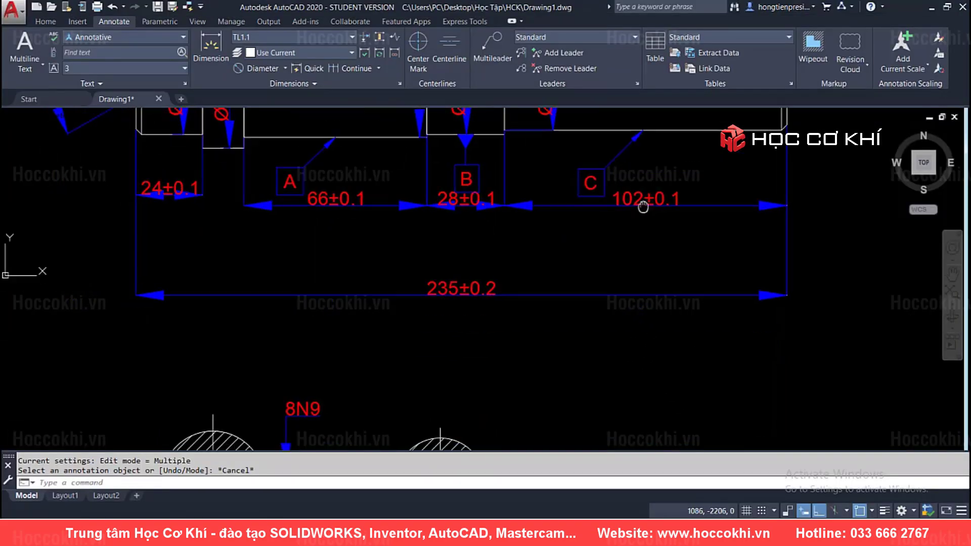
key("Escape")
- Draw a multiline text box beside the section views and begin the heading with 'YÊU'
type("mt")
key("Return")
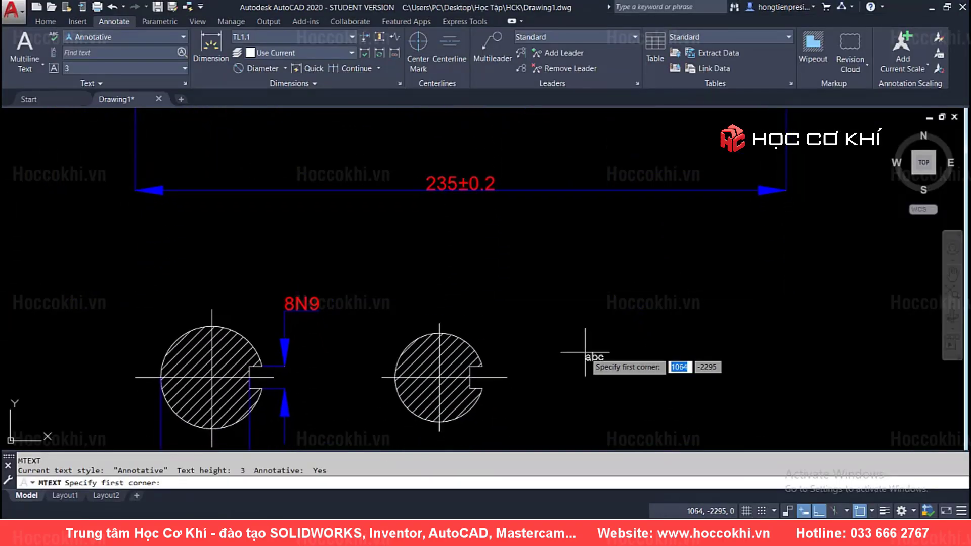
middle_click_drag(581, 347, 463, 246)
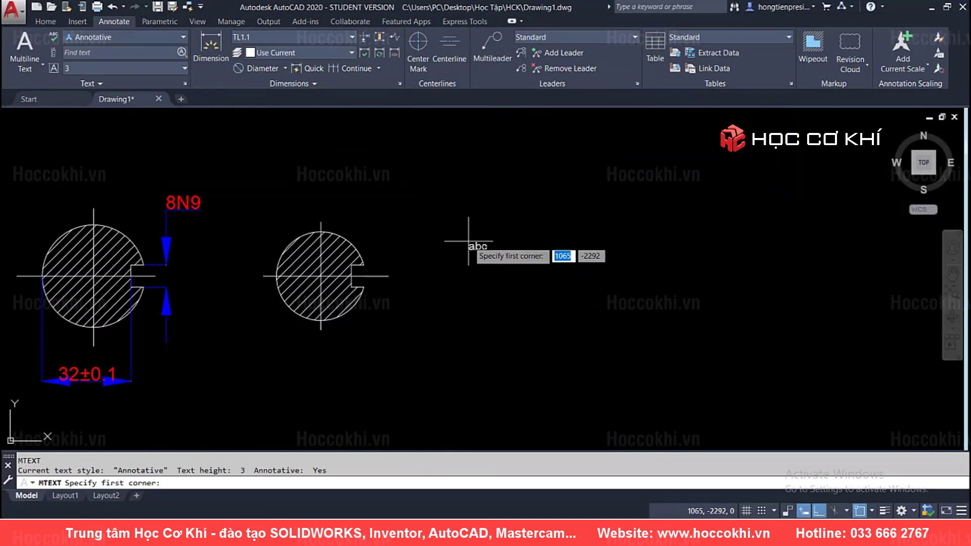
left_click(457, 237)
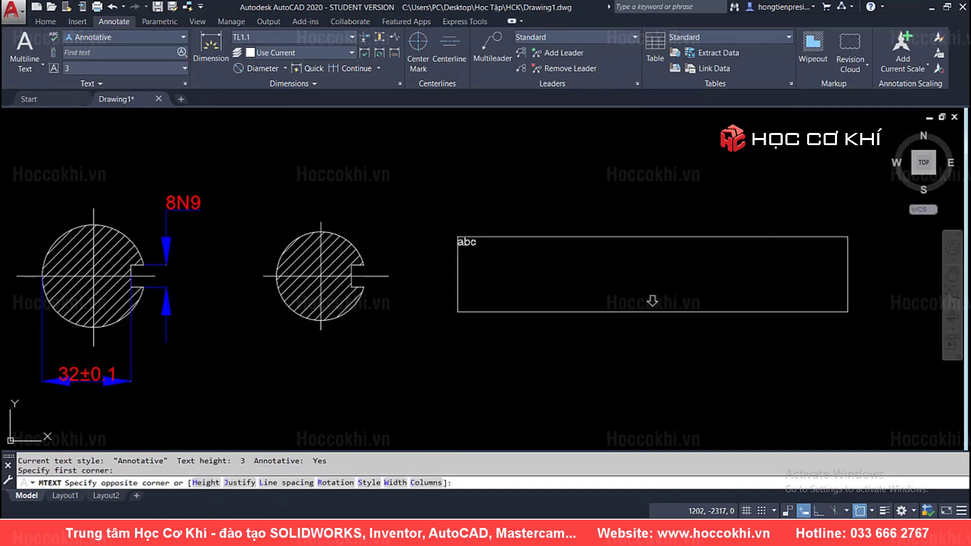
left_click(849, 313)
key("alt+Tab")
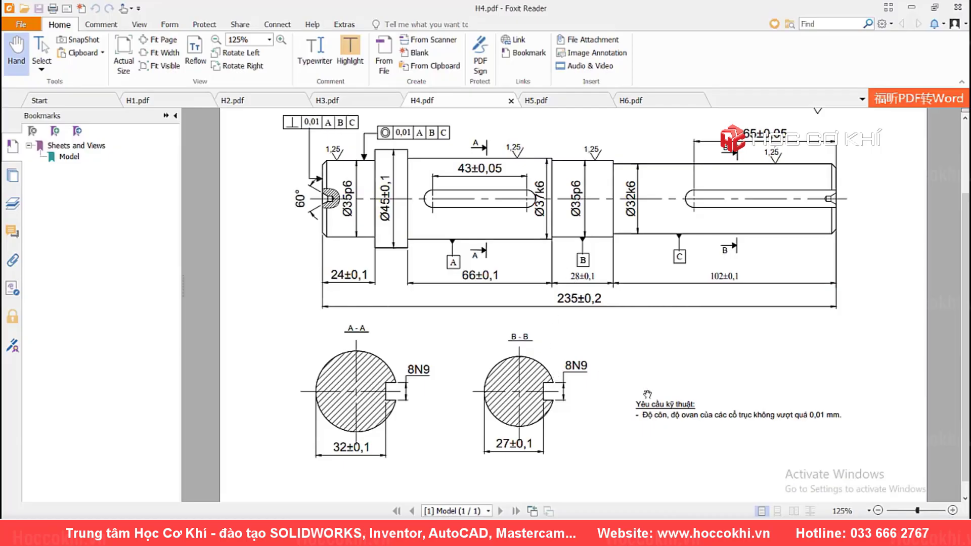
key("alt+Tab")
type("YÊU")
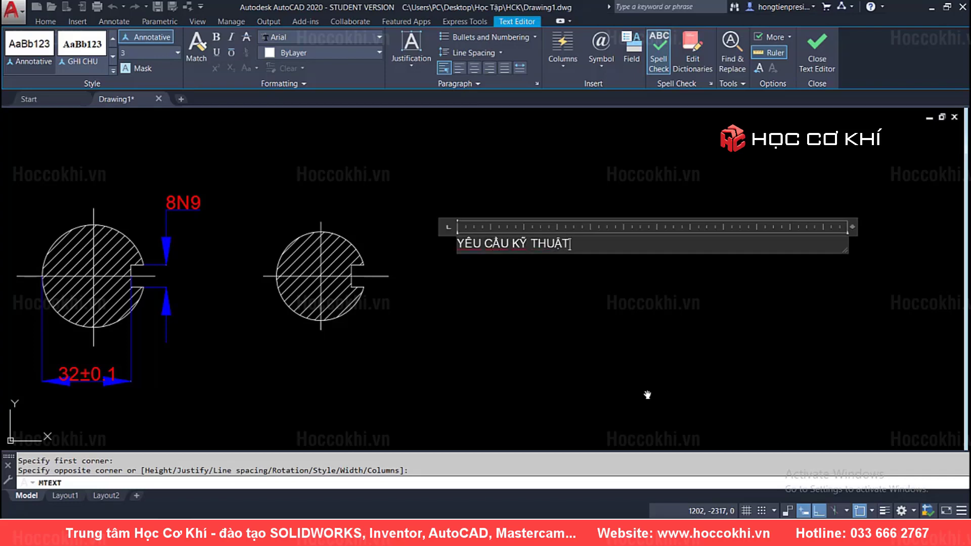
key("alt+Tab")
key("alt+Tab")
- Select all the note text and try the Informal Roman font on it
left_click(324, 37)
left_click(593, 252)
key("ctrl+a")
left_click(329, 42)
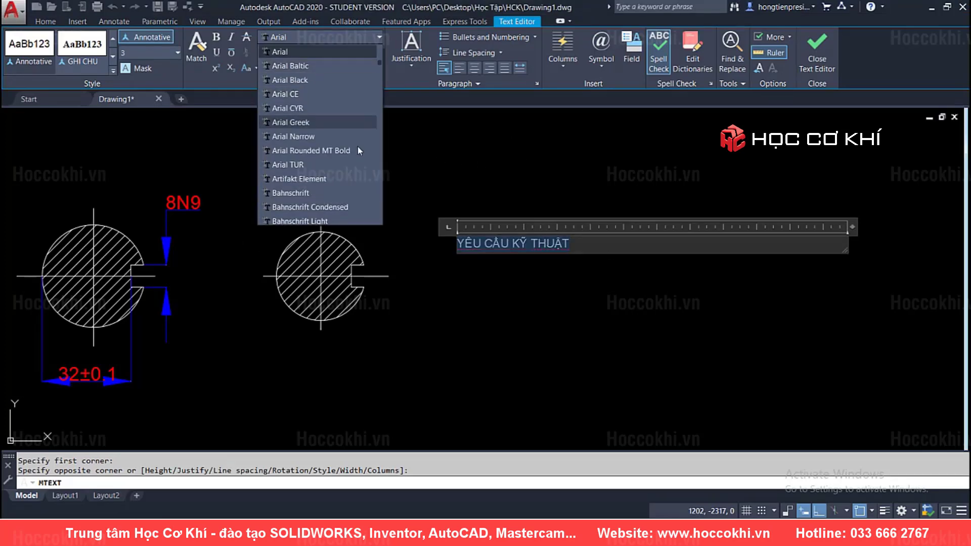
scroll(366, 163, "down", 10)
scroll(321, 203, "up", 15)
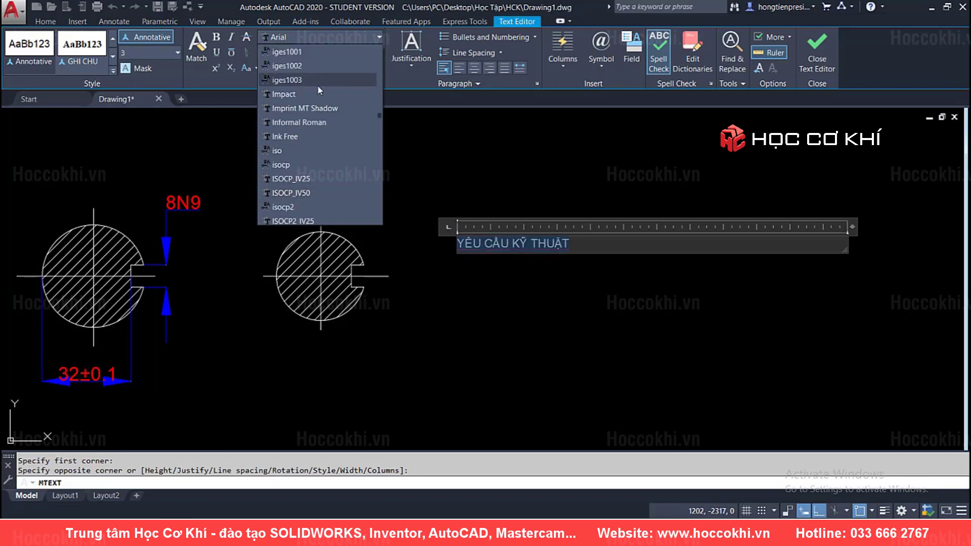
left_click(307, 124)
left_click(335, 39)
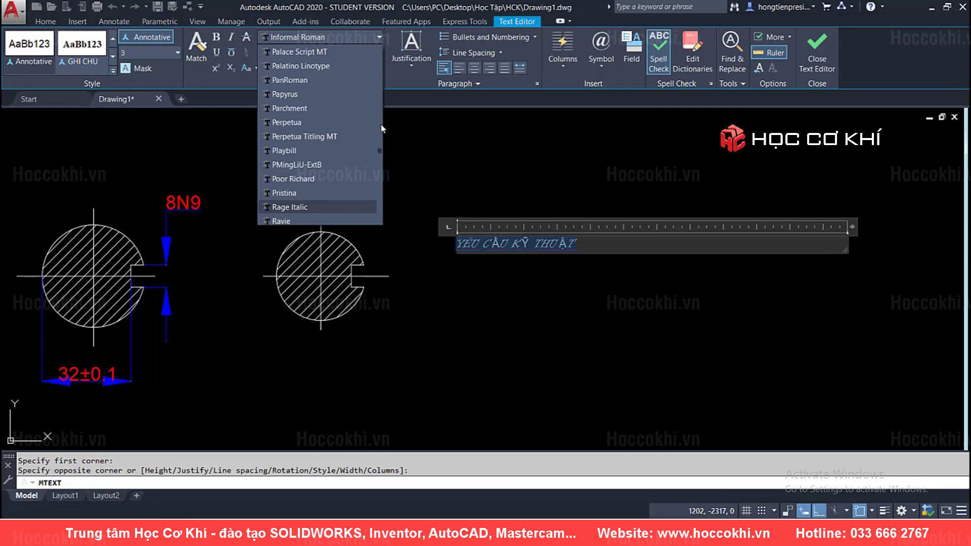
left_click(582, 240)
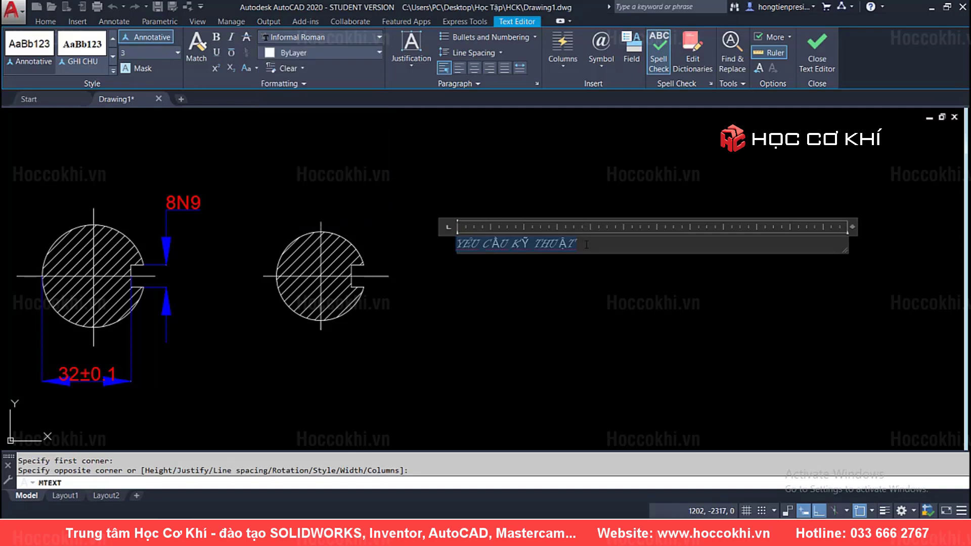
- Set the heading to Times New Roman, underline it, and put the caret at its end
left_click(314, 41)
scroll(324, 111, "down", 15)
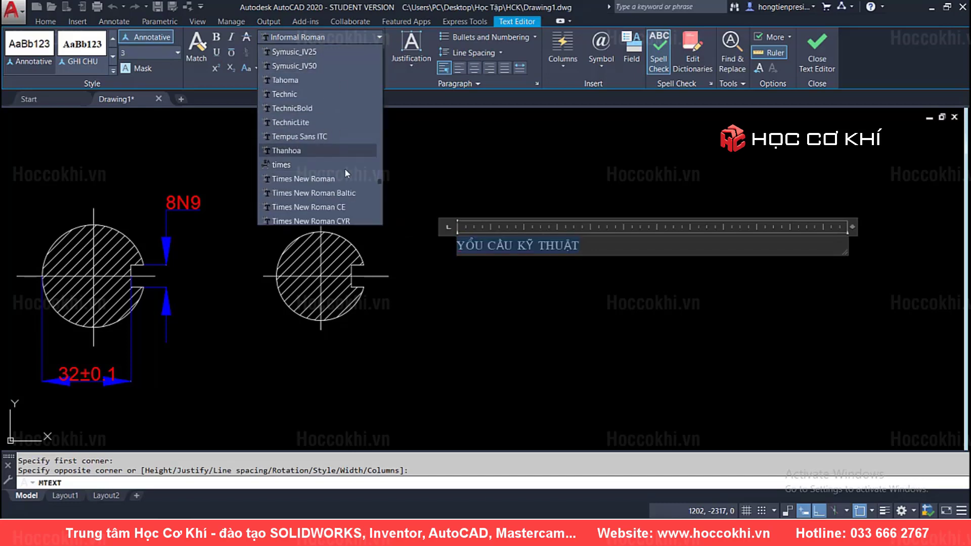
left_click(339, 179)
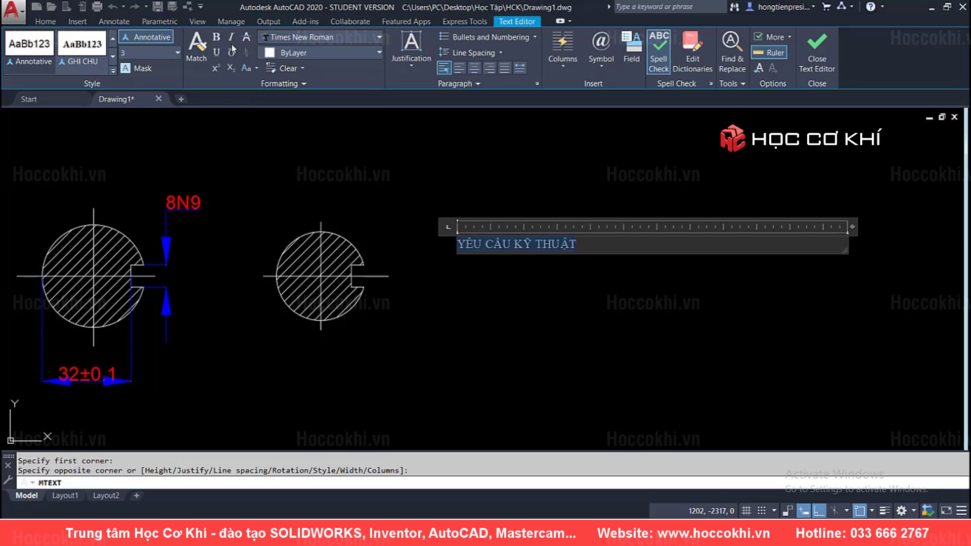
left_click(216, 52)
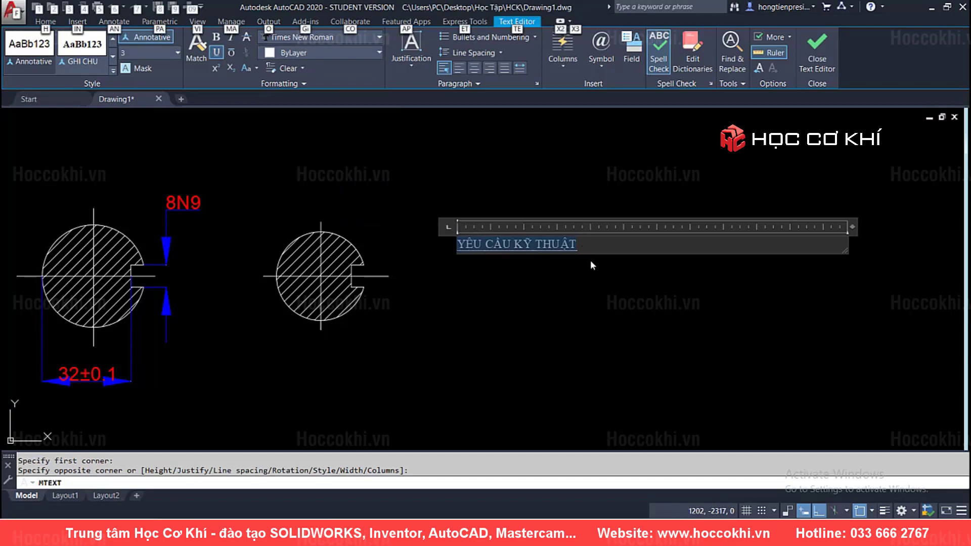
key("alt+Tab")
key("alt+Tab")
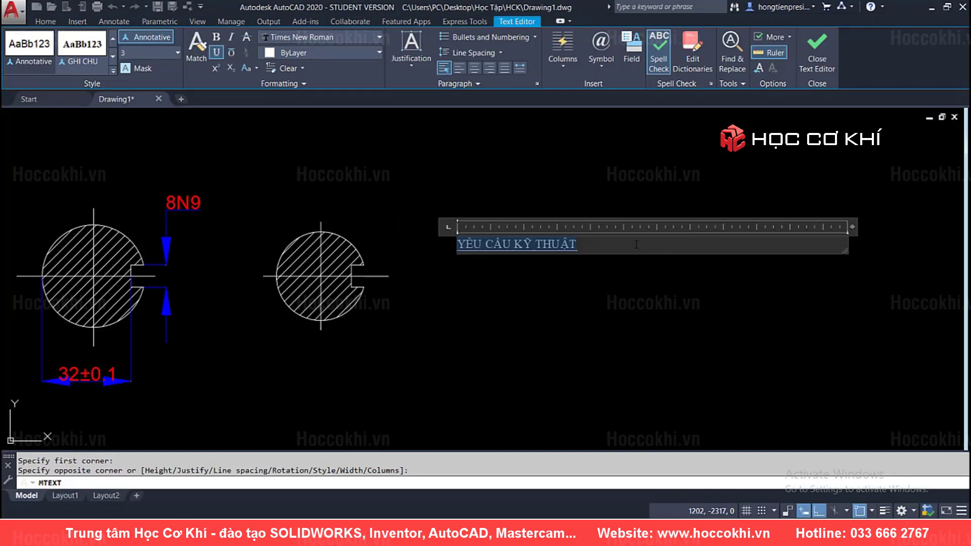
left_click(602, 242)
type(":")
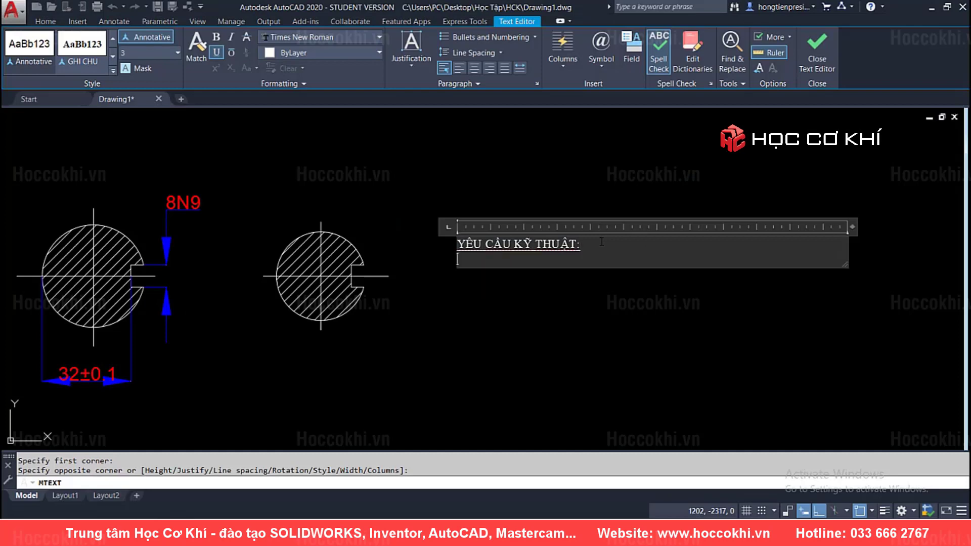
- Start the second line with '- ĐỘ CÔN, ĐỘ', fixing typos against the PDF
key("alt+Tab")
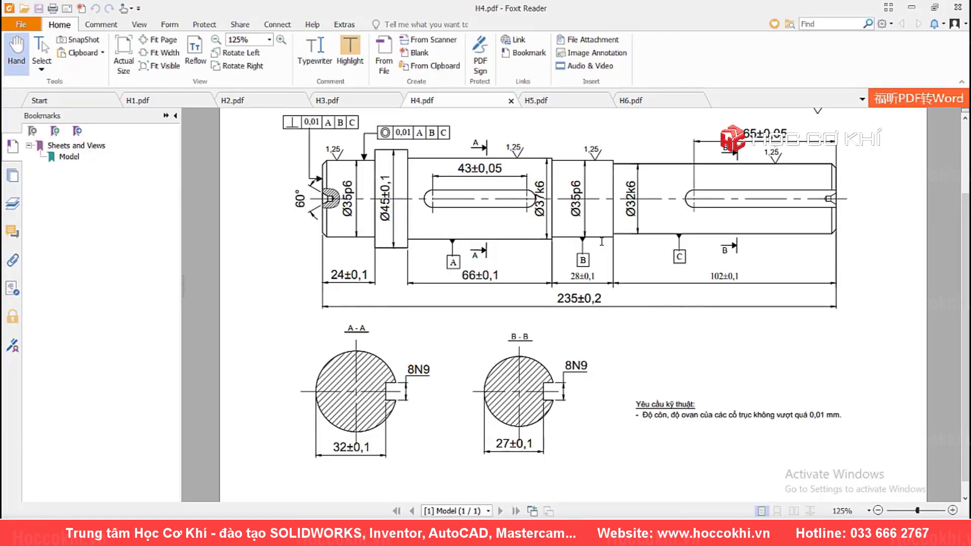
key("alt+Tab")
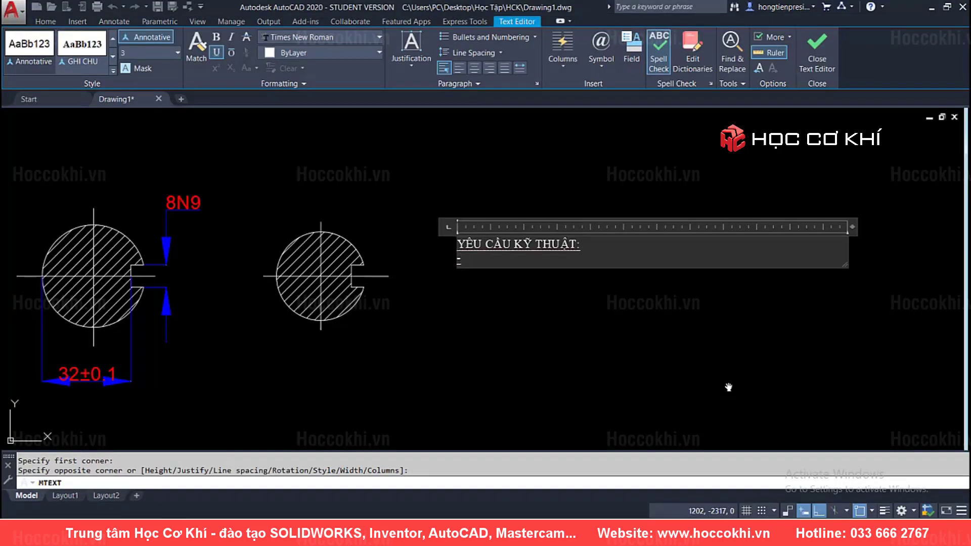
key("BackSpace")
key("BackSpace")
type("dojo")
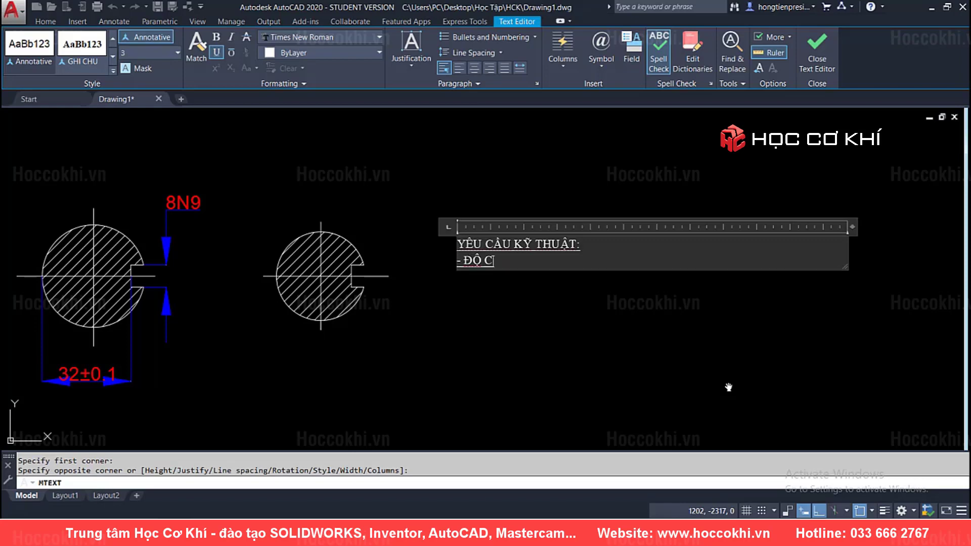
type("n")
key("alt+Tab")
key("alt+Tab")
type(", ĐƠ")
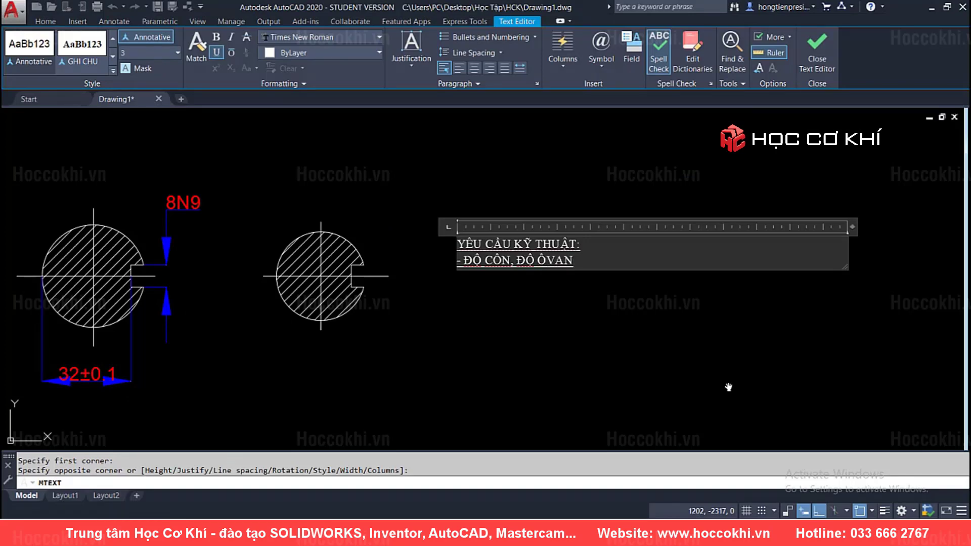
key("BackSpace")
key("BackSpace")
key("BackSpace")
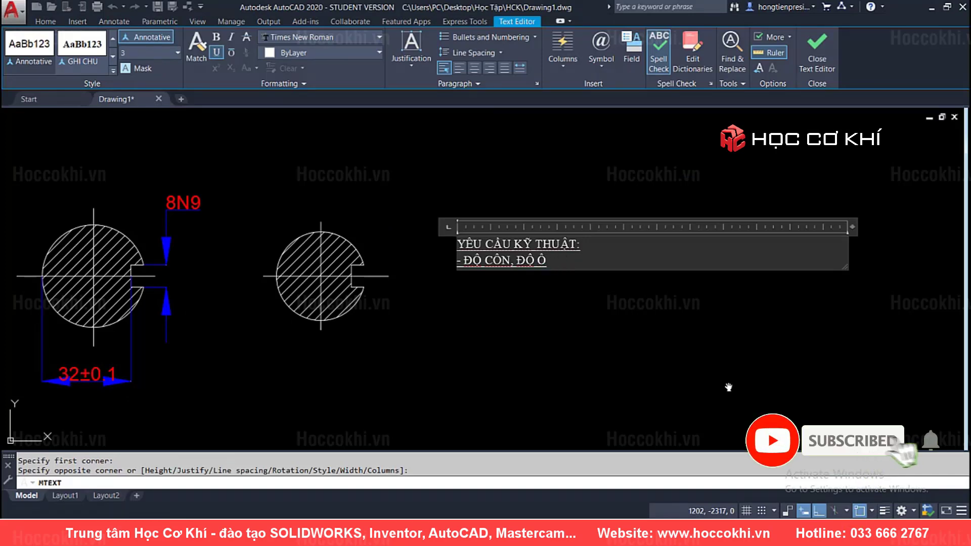
key("BackSpace")
- Complete the line with 'OVAN CỦA CÁC Ổ TRỤC KHÔNG VƯỢT QUÁ 0.01mm' and close the editor
type("OVAN CU")
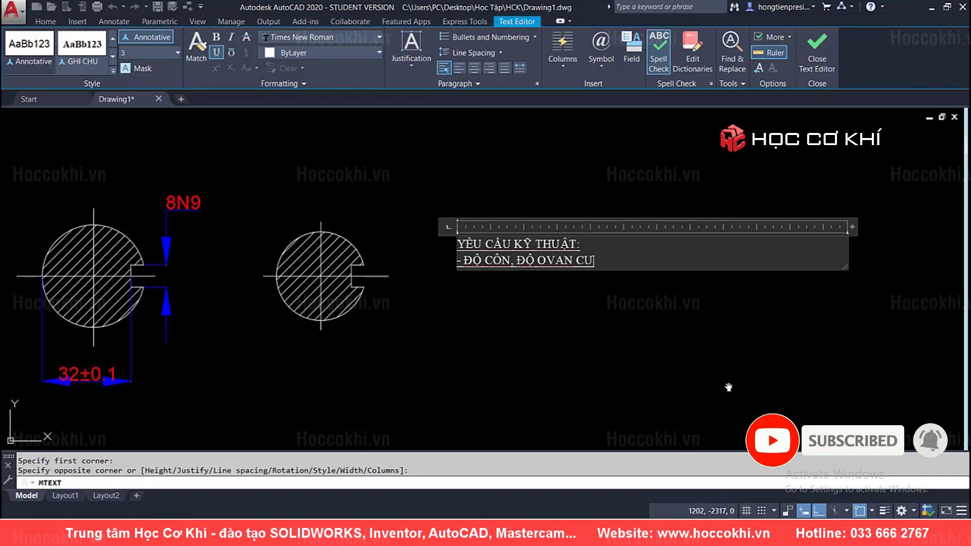
type("rA CAC")
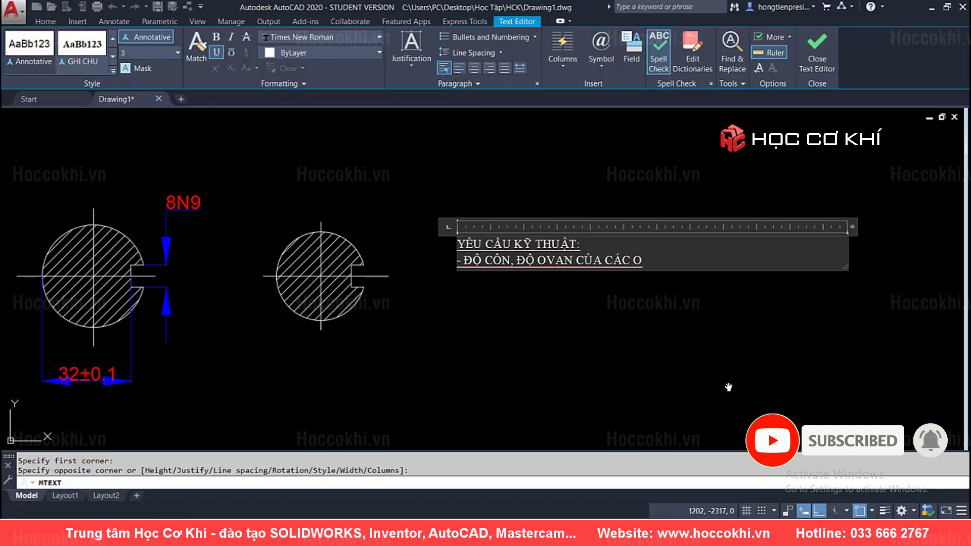
type("o TRỤC")
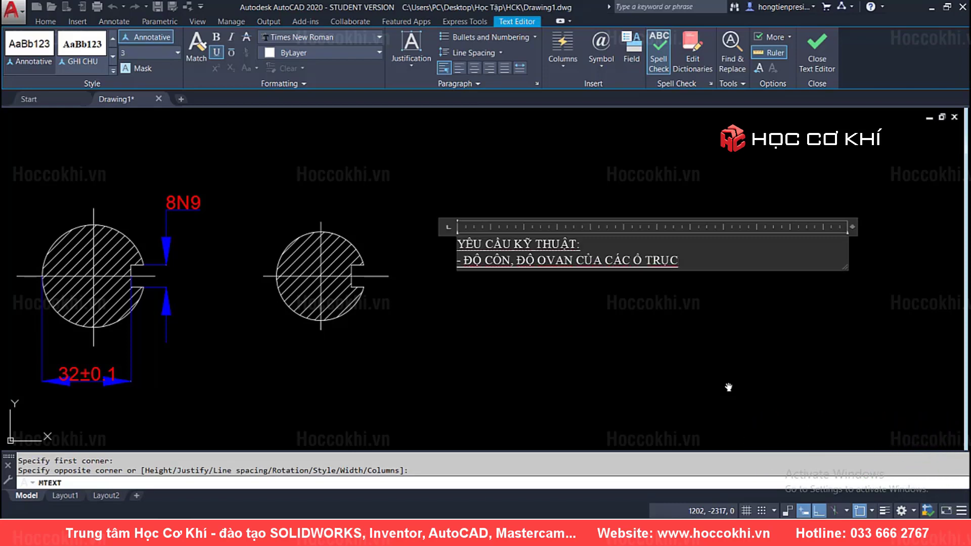
type("ÔNG CƯỢ")
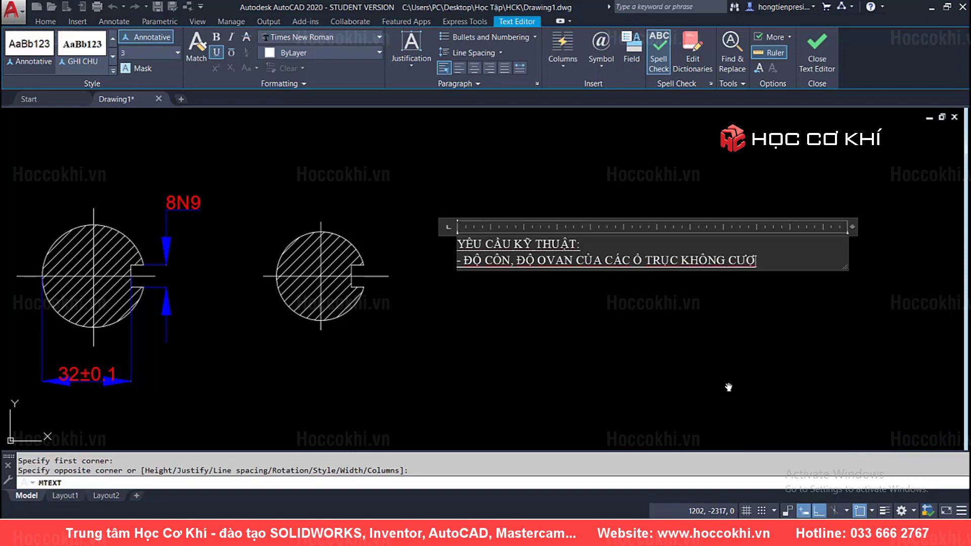
key("BackSpace")
key("BackSpace")
type("QUA")
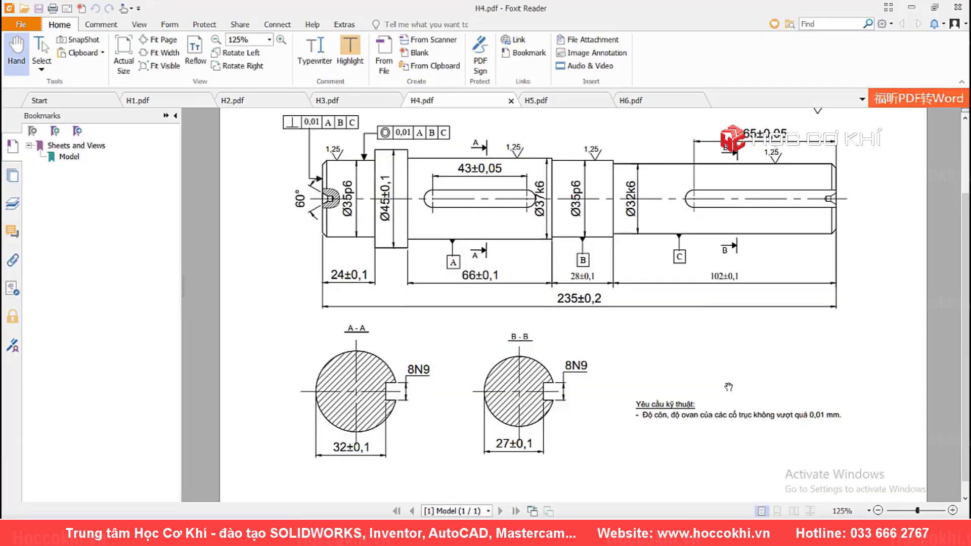
key("BackSpace")
key("BackSpace")
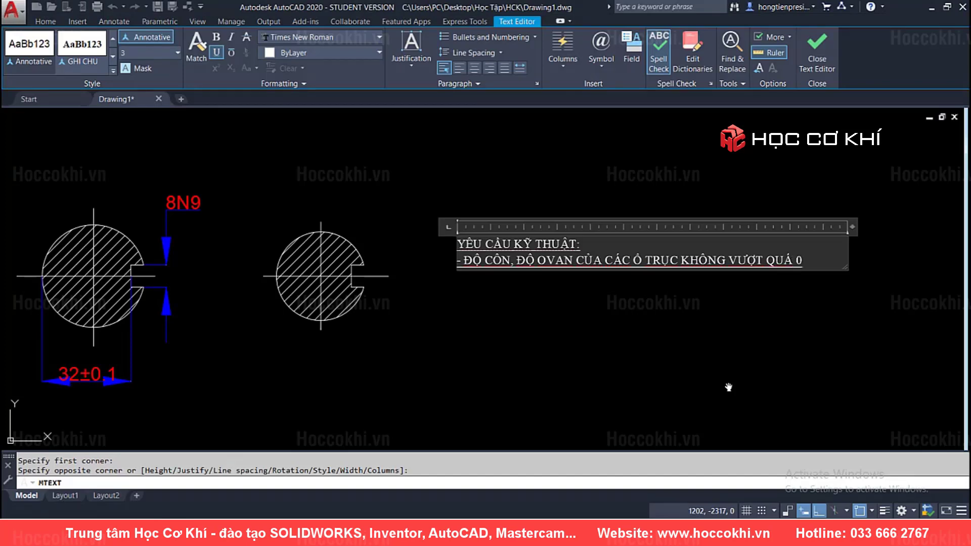
type("MM")
key("BackSpace")
key("BackSpace")
type("mm")
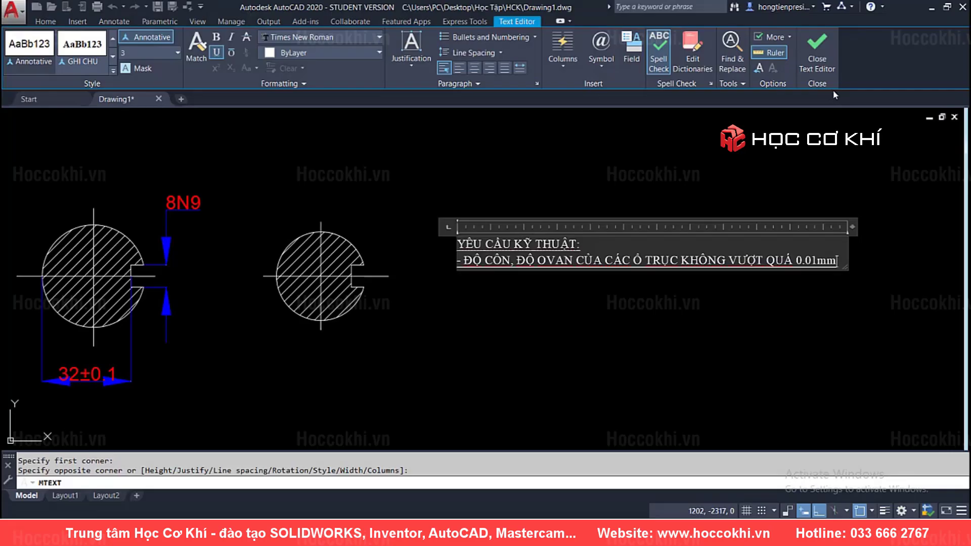
left_click(816, 51)
- Reopen the note, select its second line, and turn off that line's underline
scroll(586, 282, "up", 5)
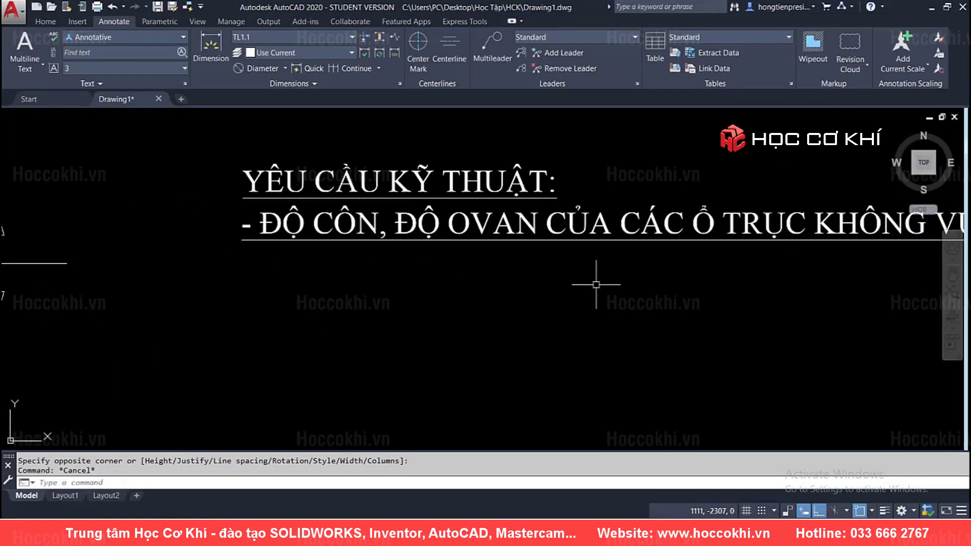
scroll(585, 278, "down", 7)
left_click(588, 268)
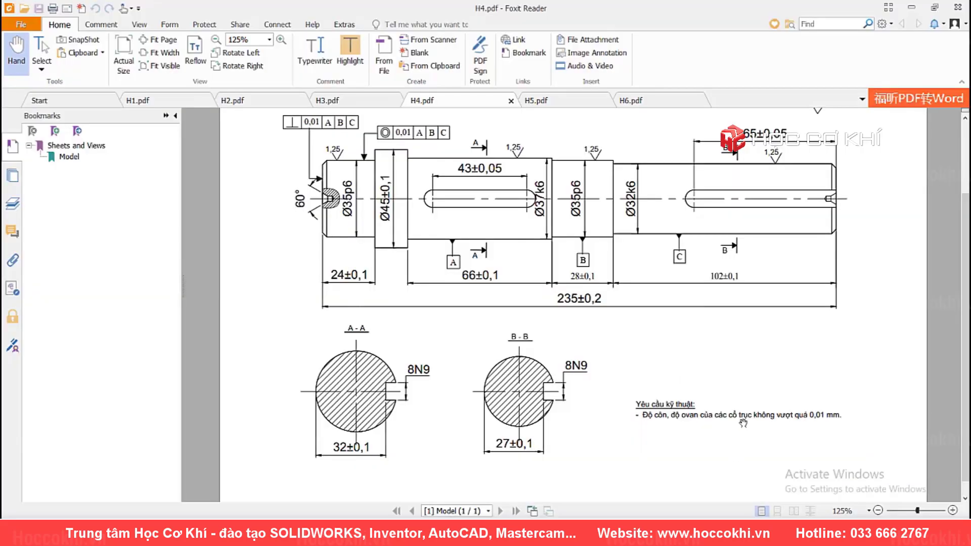
double_click(587, 268)
scroll(596, 284, "up", 4)
left_click(502, 249)
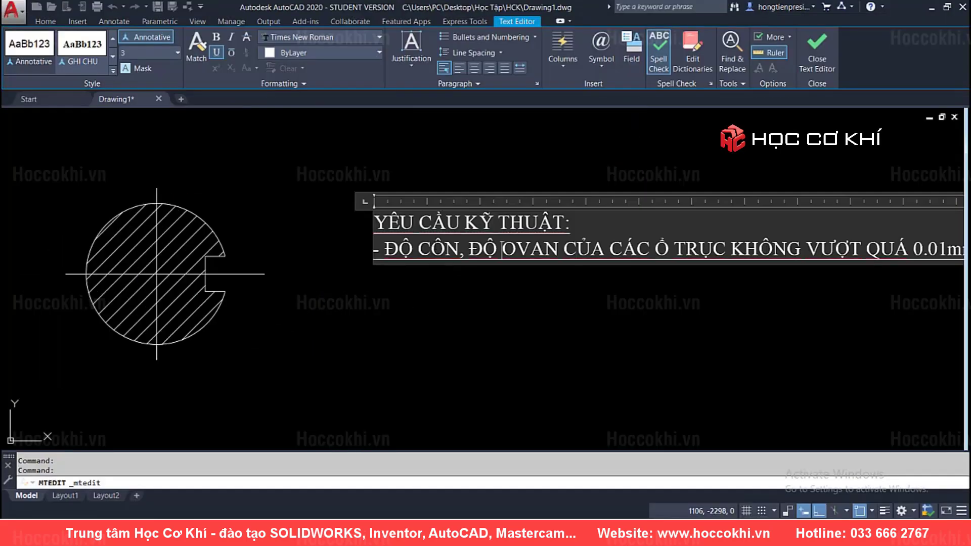
left_click_drag(374, 249, 698, 249)
scroll(804, 253, "down", 2)
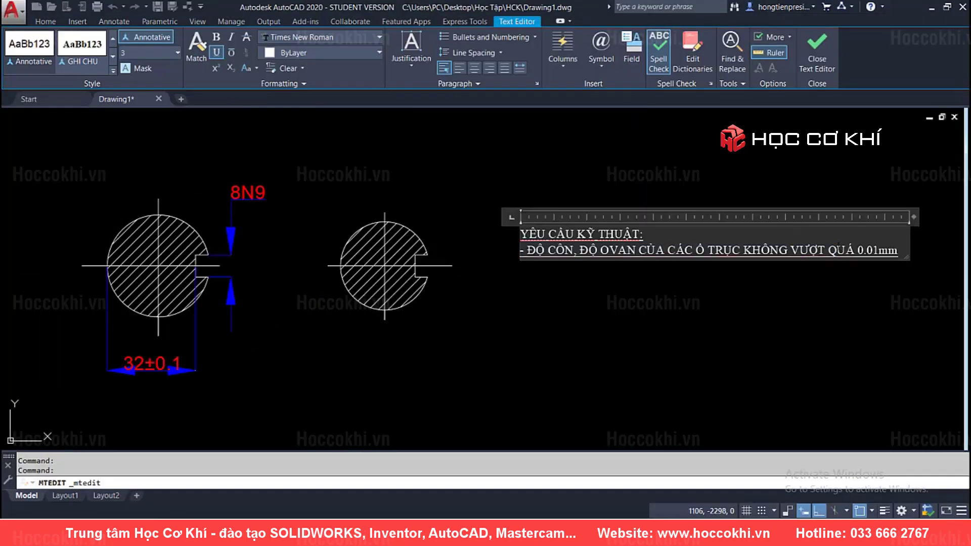
left_click(904, 248)
left_click_drag(898, 250, 555, 250)
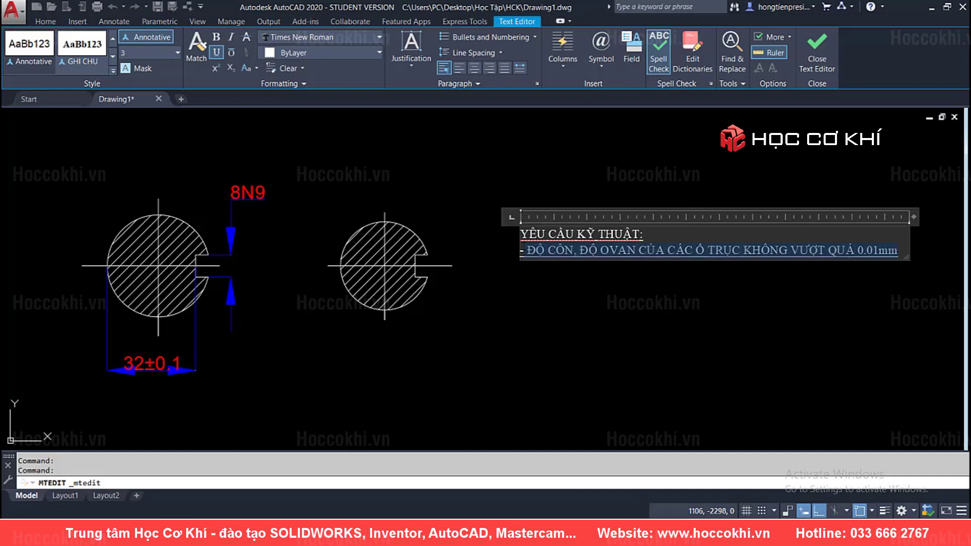
left_click(216, 53)
key("Escape")
key("Escape")
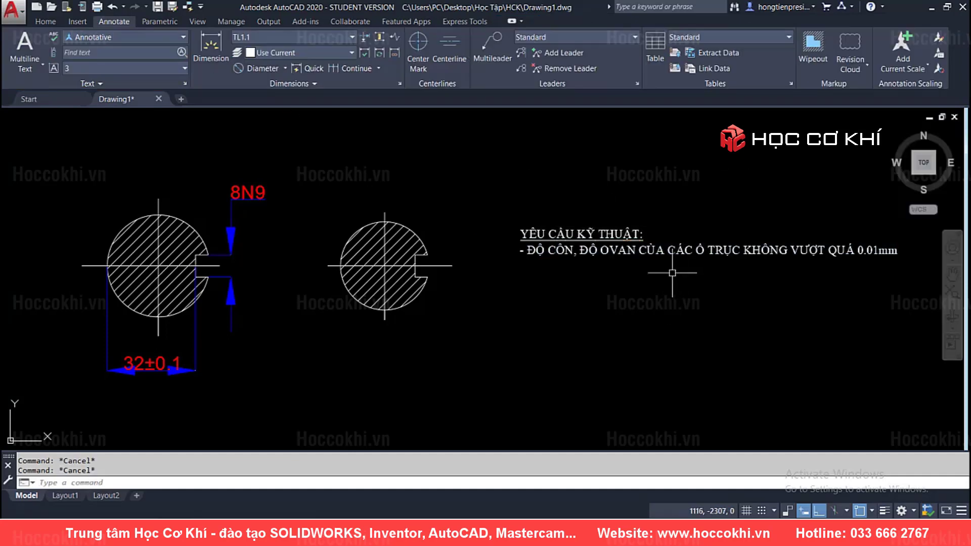
- Zoom around to review the finished drawing and toggle the grid on with F7
scroll(672, 273, "up", 1)
scroll(672, 273, "down", 3)
scroll(566, 302, "up", 1)
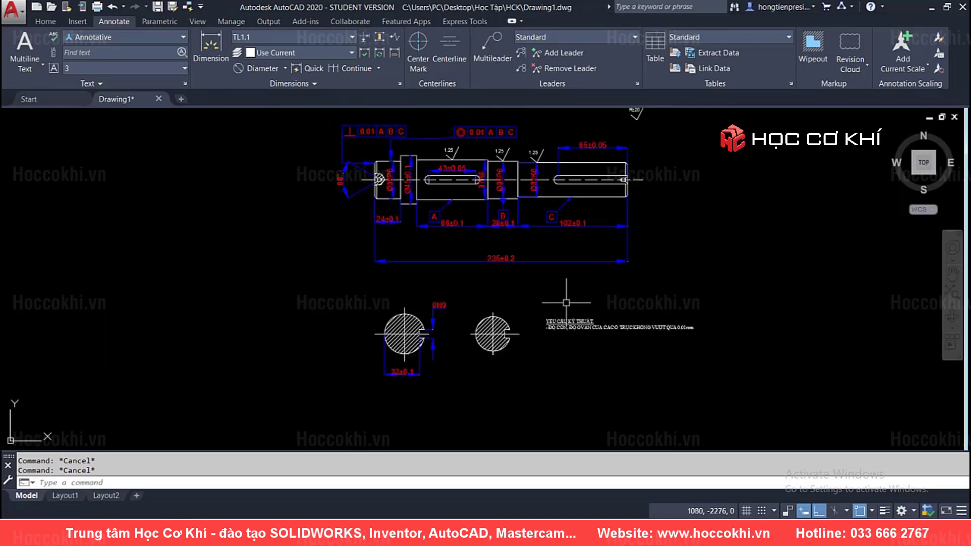
scroll(566, 283, "down", 1)
scroll(567, 245, "up", 1)
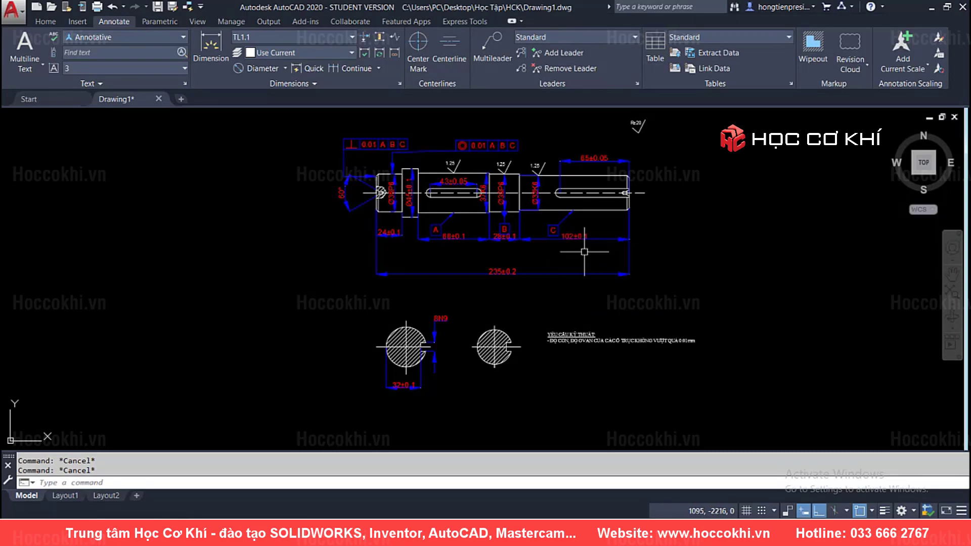
key("F7")
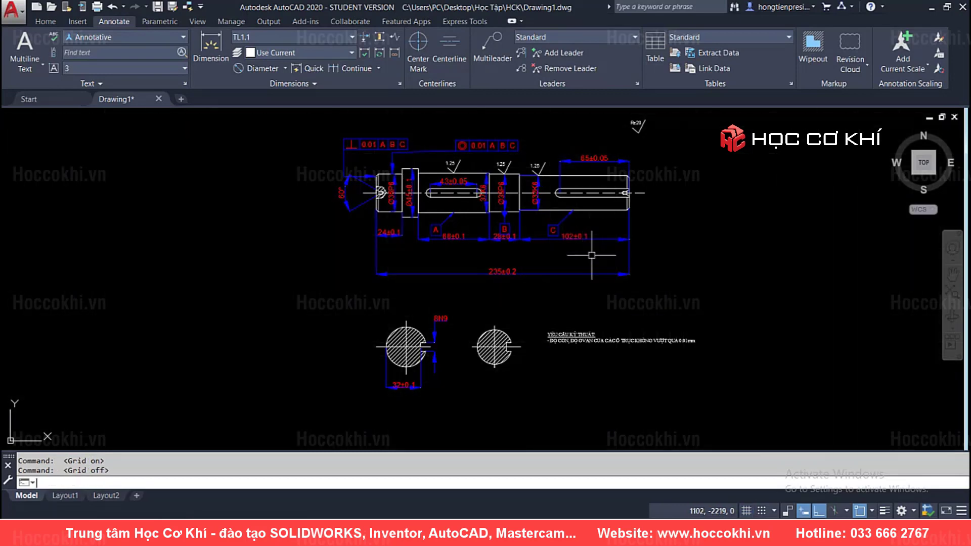